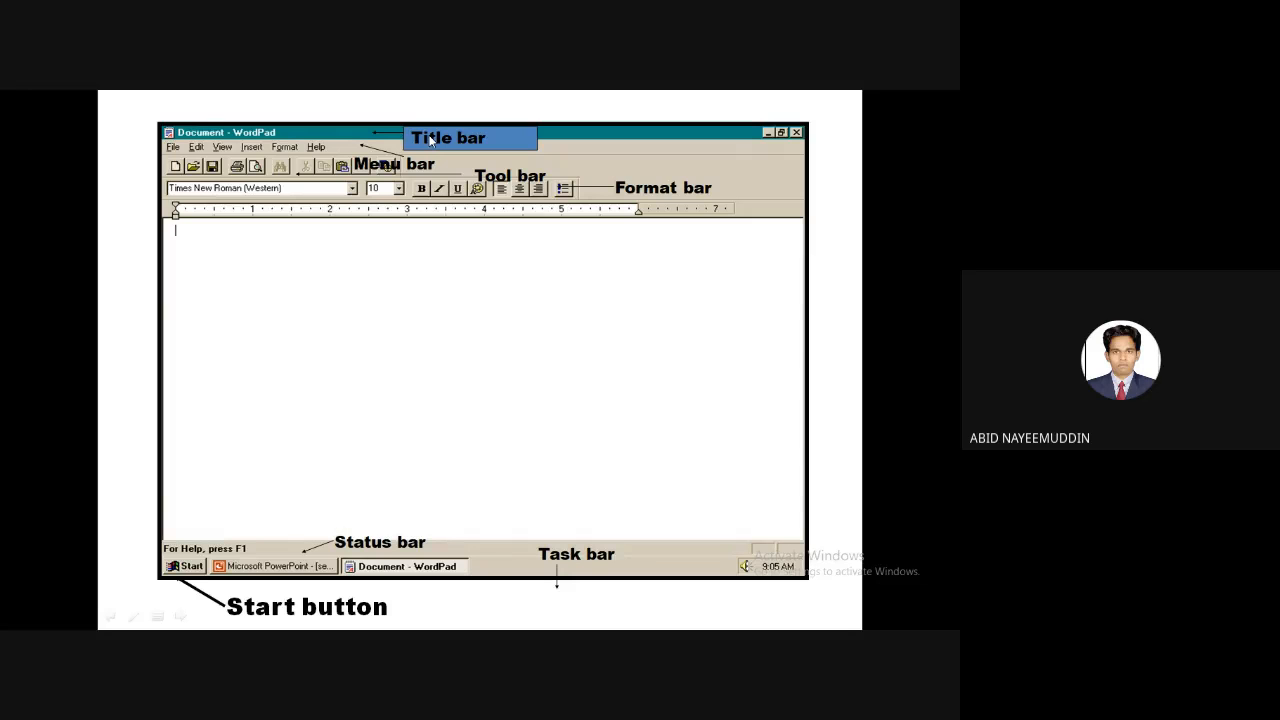
Advance the slide show past the menu bar, cut/copy/paste and tool bar slides to the one about Notepad, MS Paint and Calculator
{"action": "left_click", "coordinate": [402, 220]}
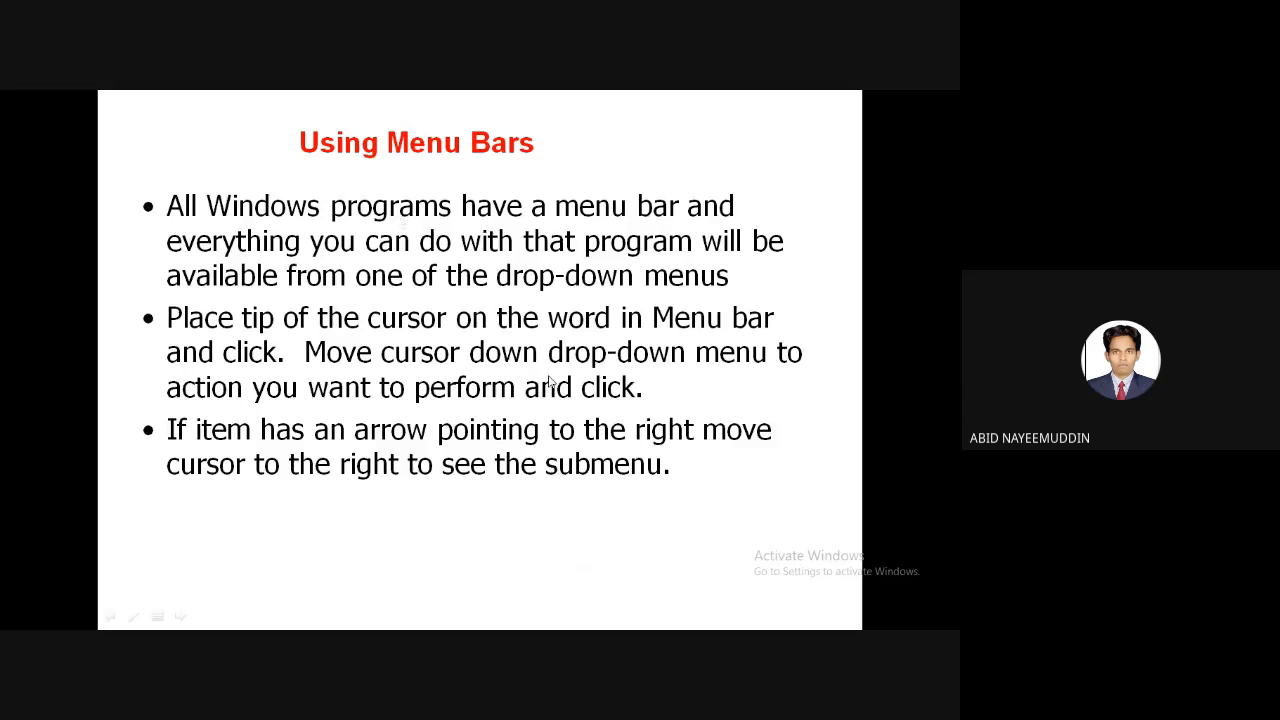
{"action": "left_click", "coordinate": [549, 381]}
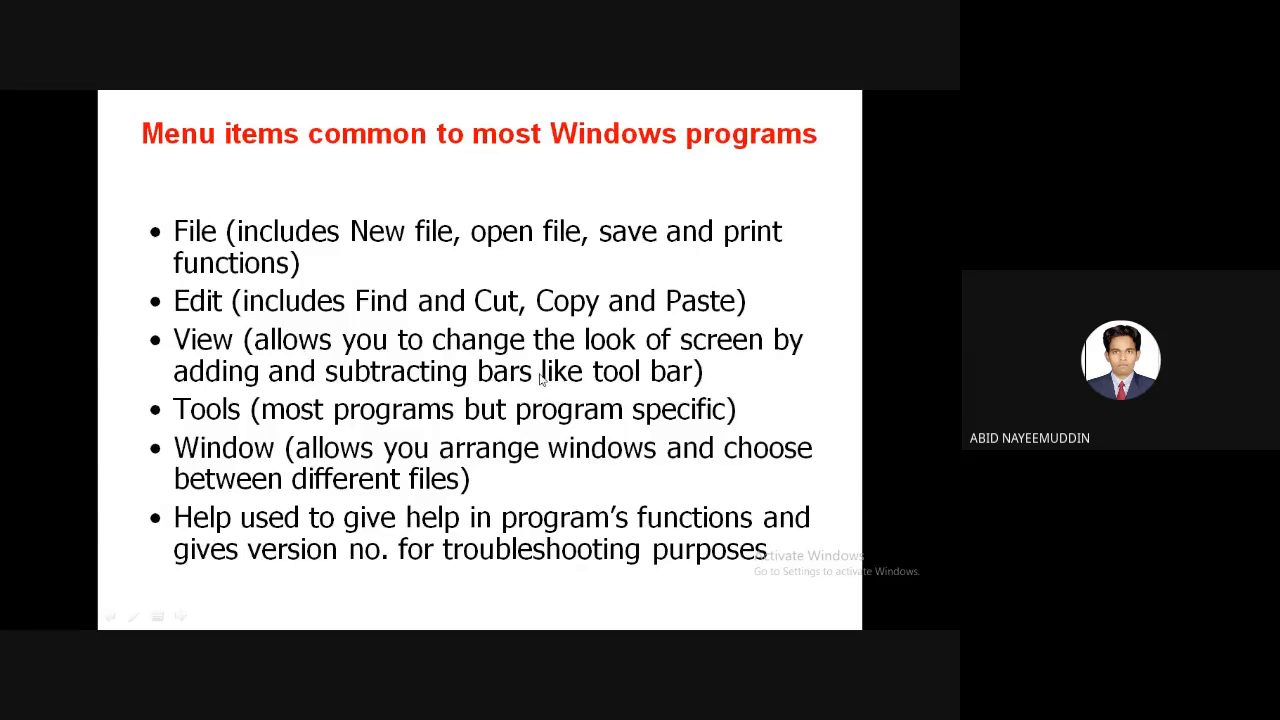
{"action": "left_click", "coordinate": [607, 418]}
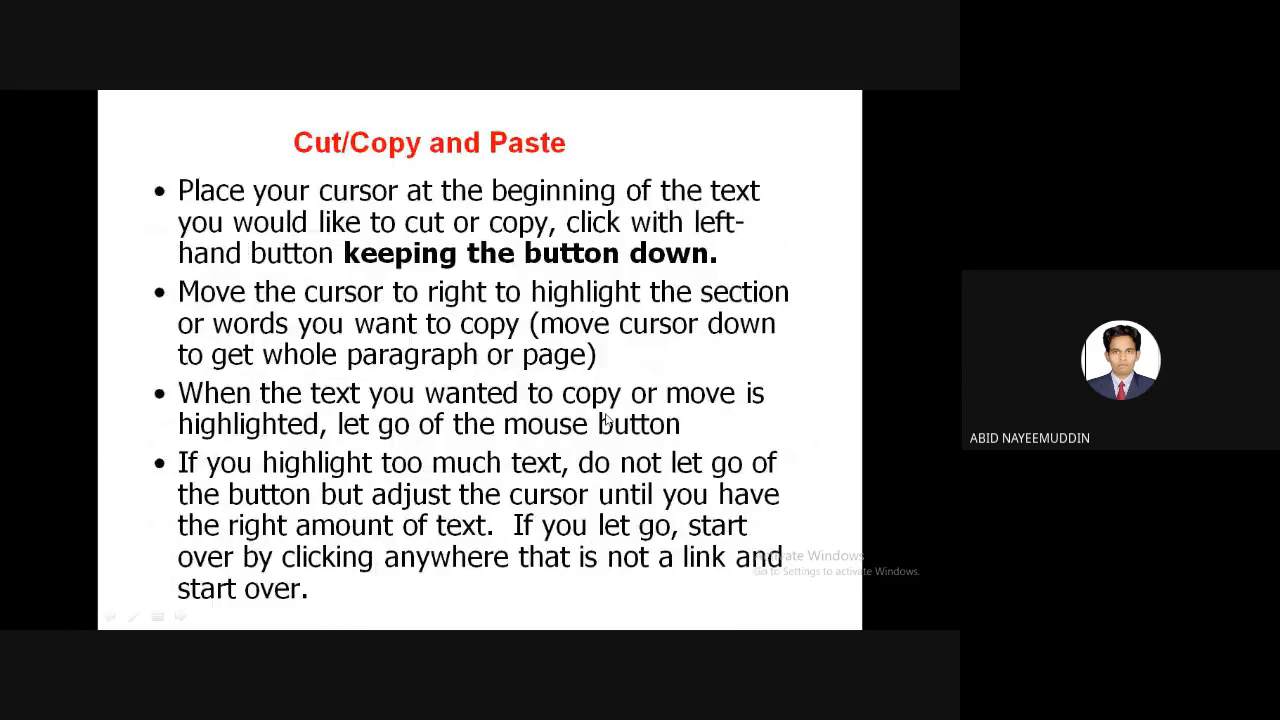
{"action": "left_click", "coordinate": [592, 420]}
{"action": "left_click", "coordinate": [592, 420]}
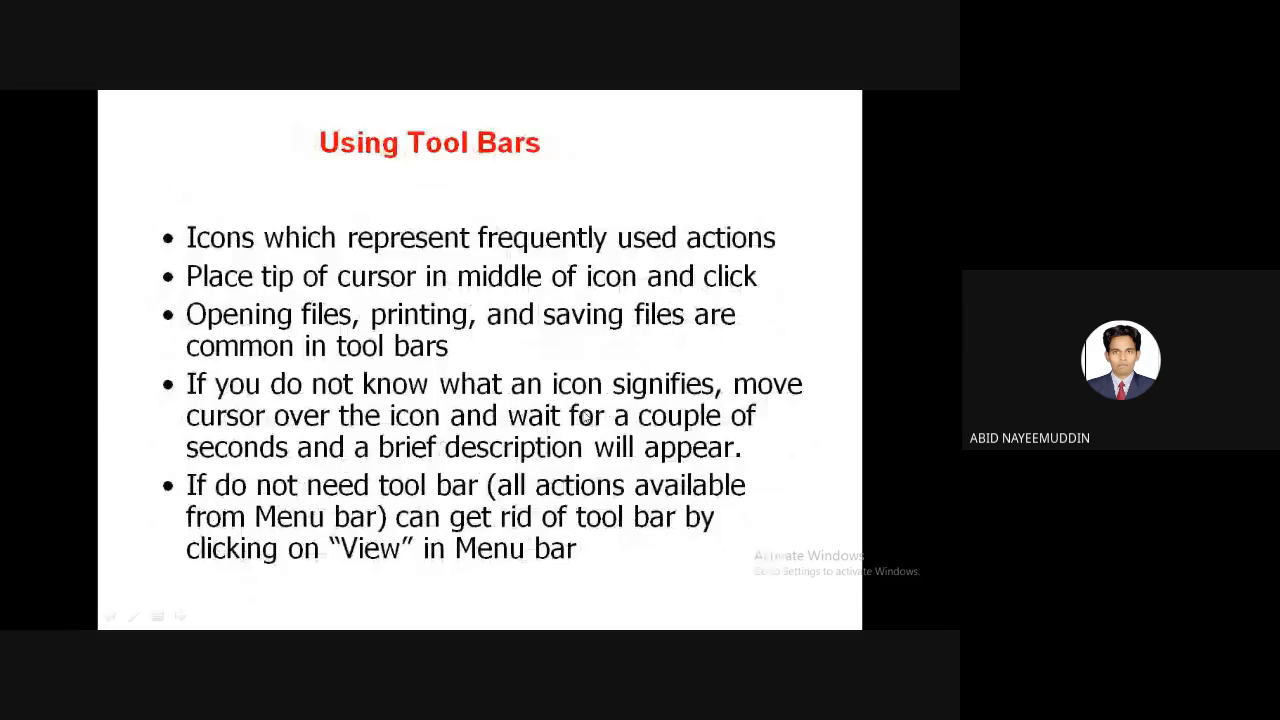
{"action": "left_click", "coordinate": [578, 422]}
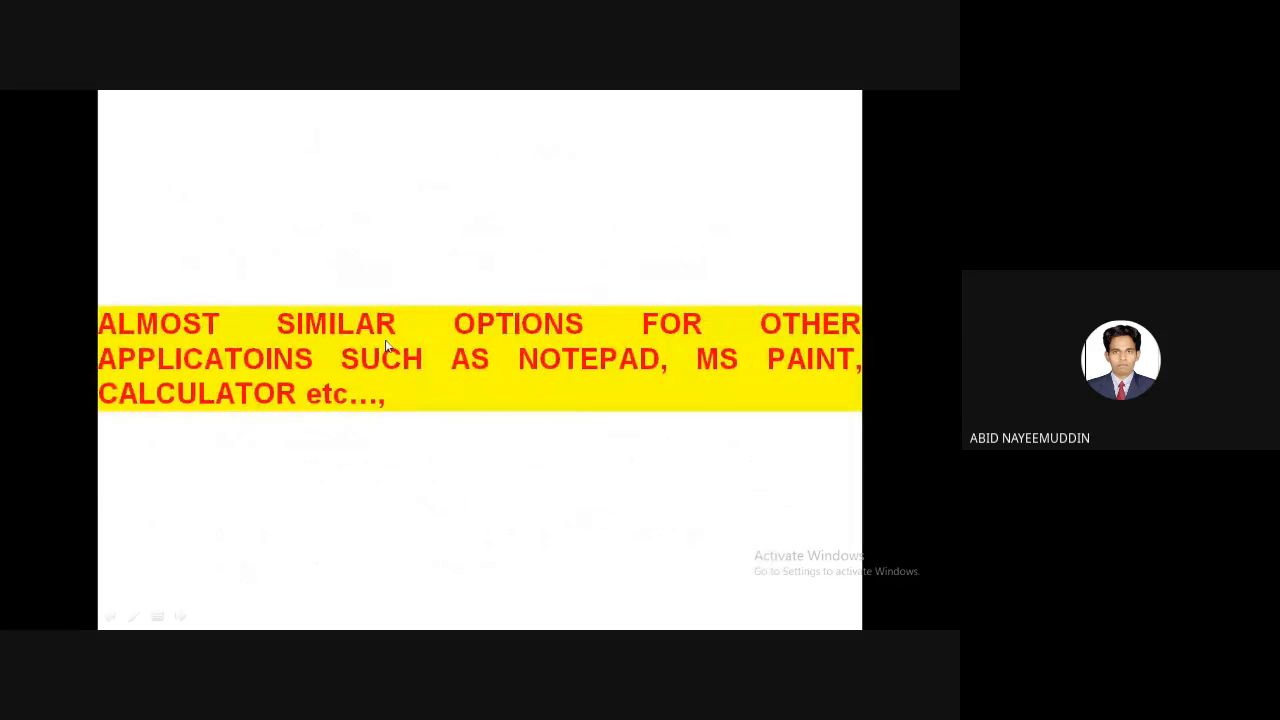
{"action": "left_click", "coordinate": [481, 419]}
End the slide show on the slide about similar options in other applications and minimize the presentation to reach the desktop
{"action": "key", "text": "Left"}
{"action": "key", "text": "Escape"}
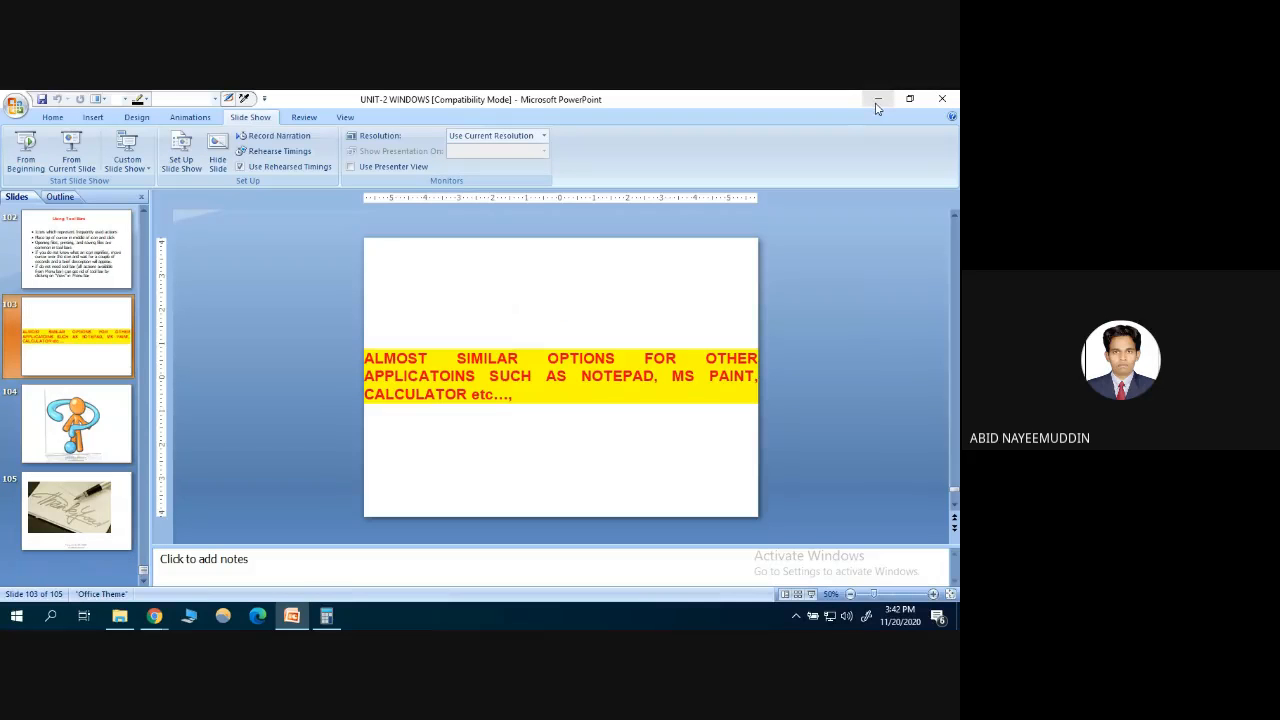
{"action": "left_click", "coordinate": [877, 100]}
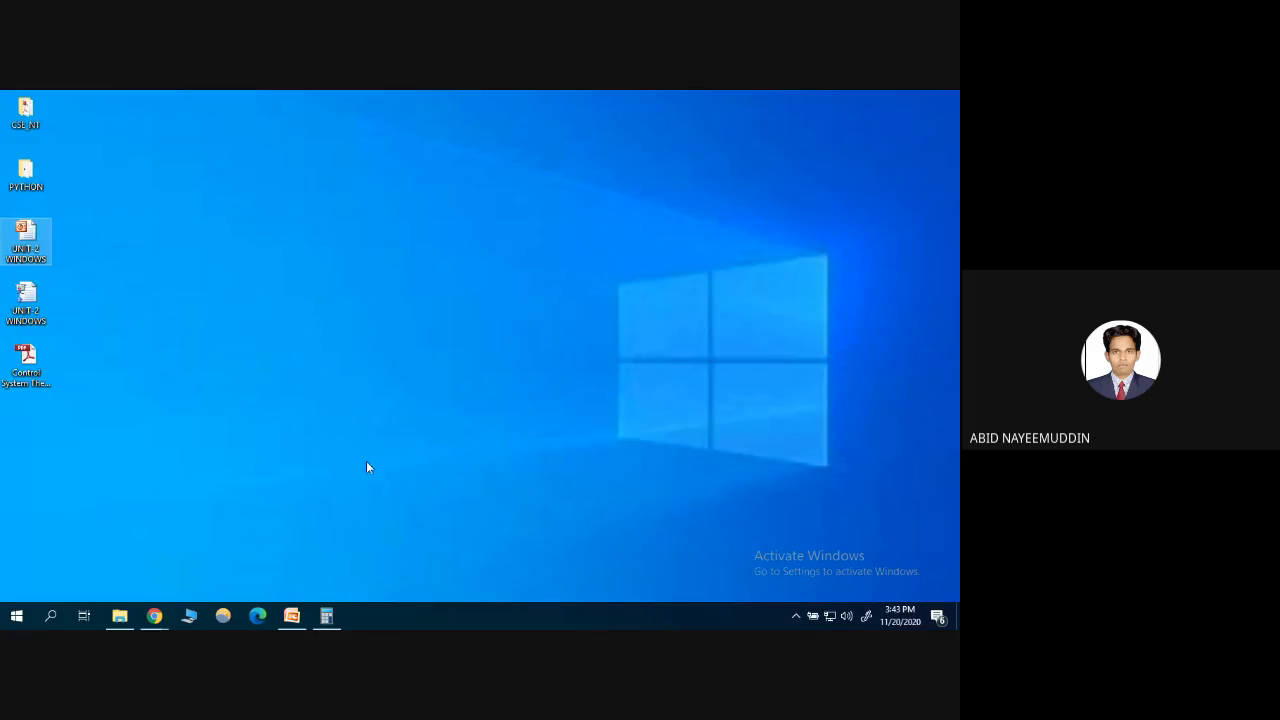
Bring up the already running Calculator window, move it fully into view and close it
{"action": "left_click", "coordinate": [327, 617]}
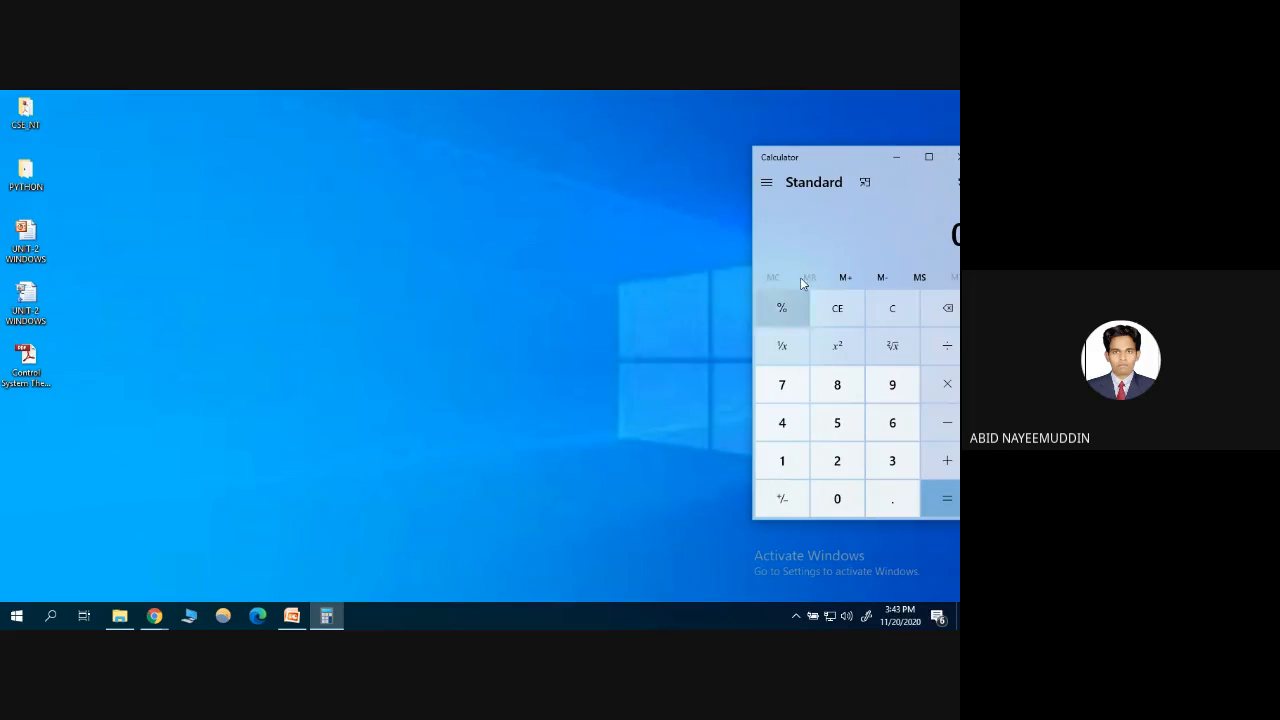
{"action": "left_click_drag", "start_coordinate": [803, 159], "coordinate": [588, 160]}
{"action": "left_click", "coordinate": [743, 157]}
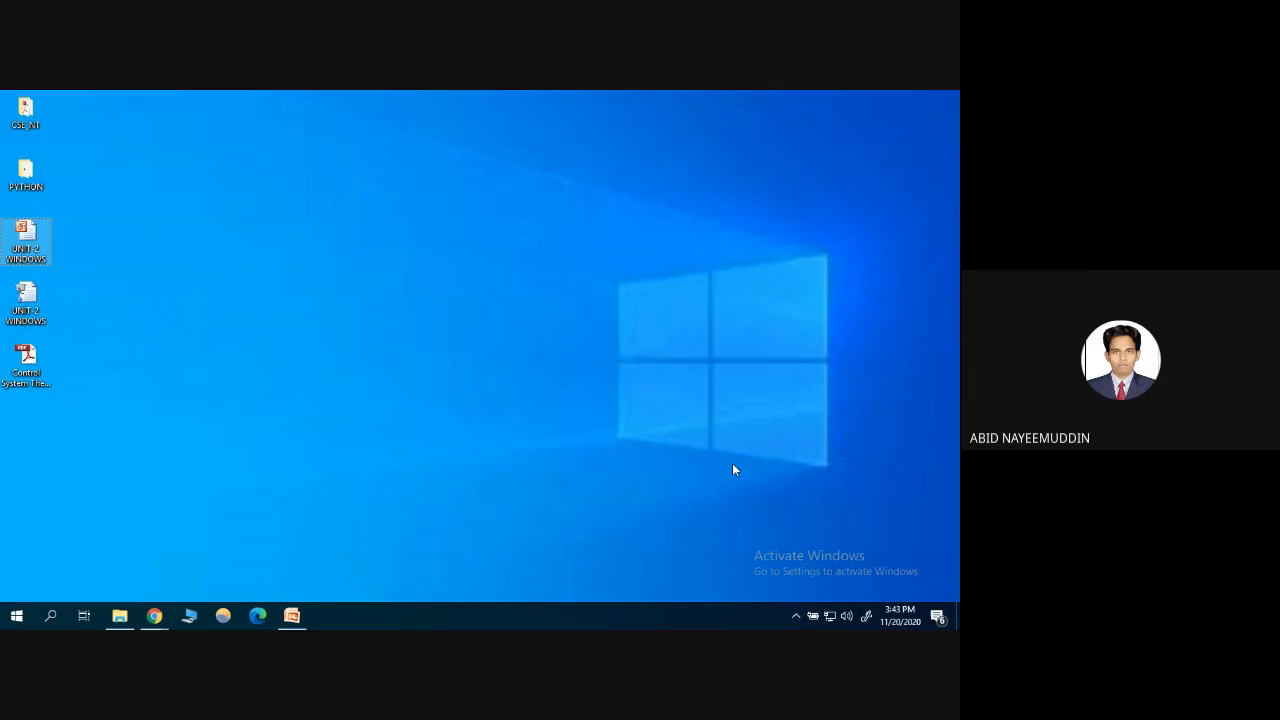
Find Calculator through a Windows search for "calcu", open it and move its window toward the upper middle of the desktop
{"action": "key", "text": "super+r"}
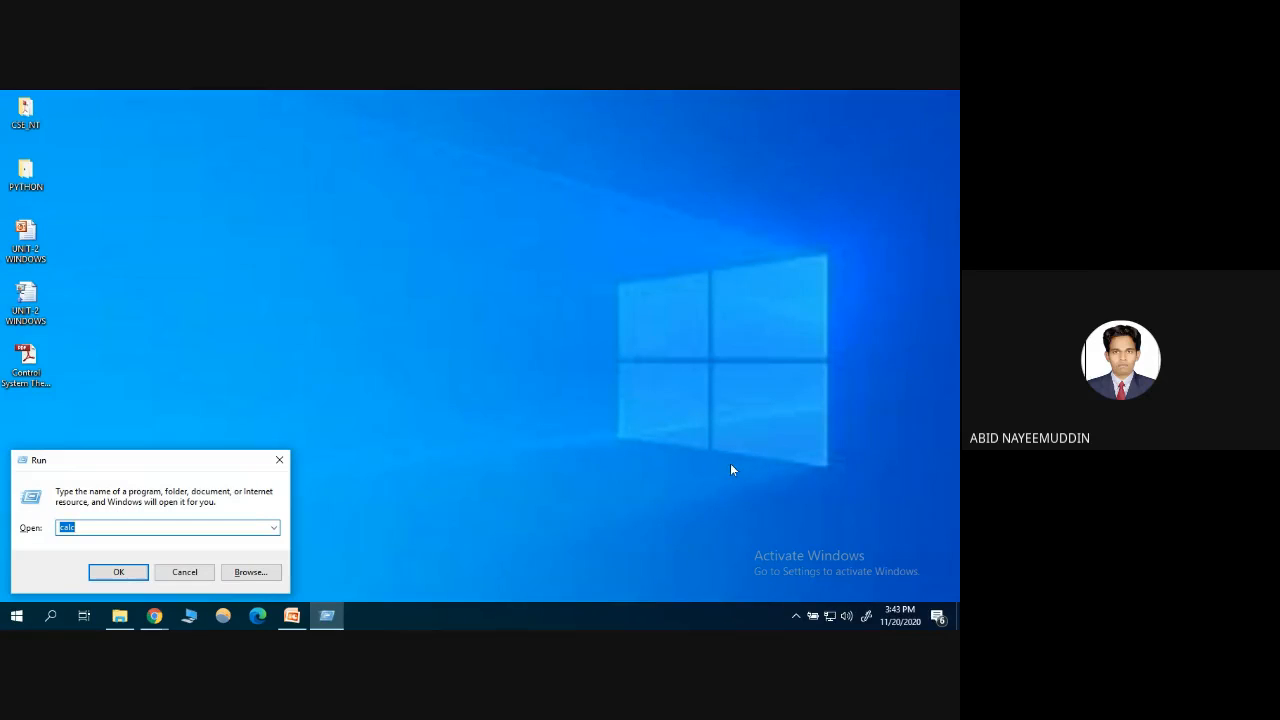
{"action": "left_click", "coordinate": [184, 572]}
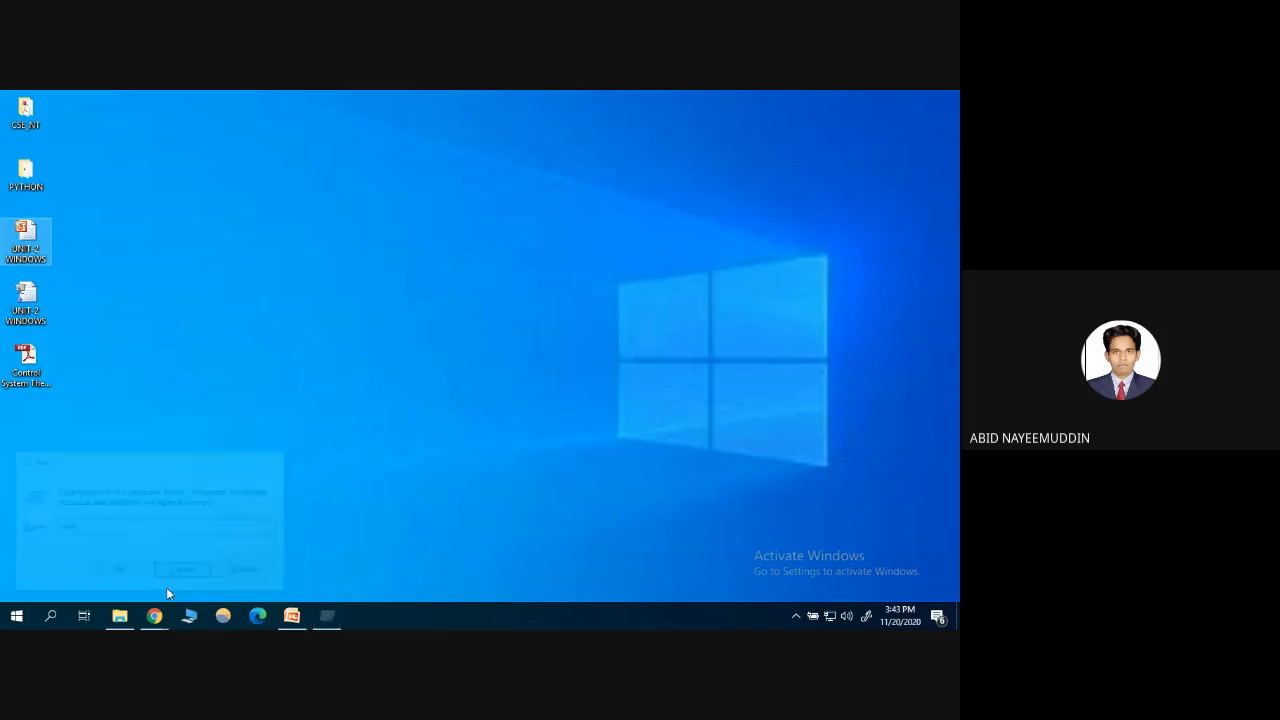
{"action": "left_click", "coordinate": [52, 618]}
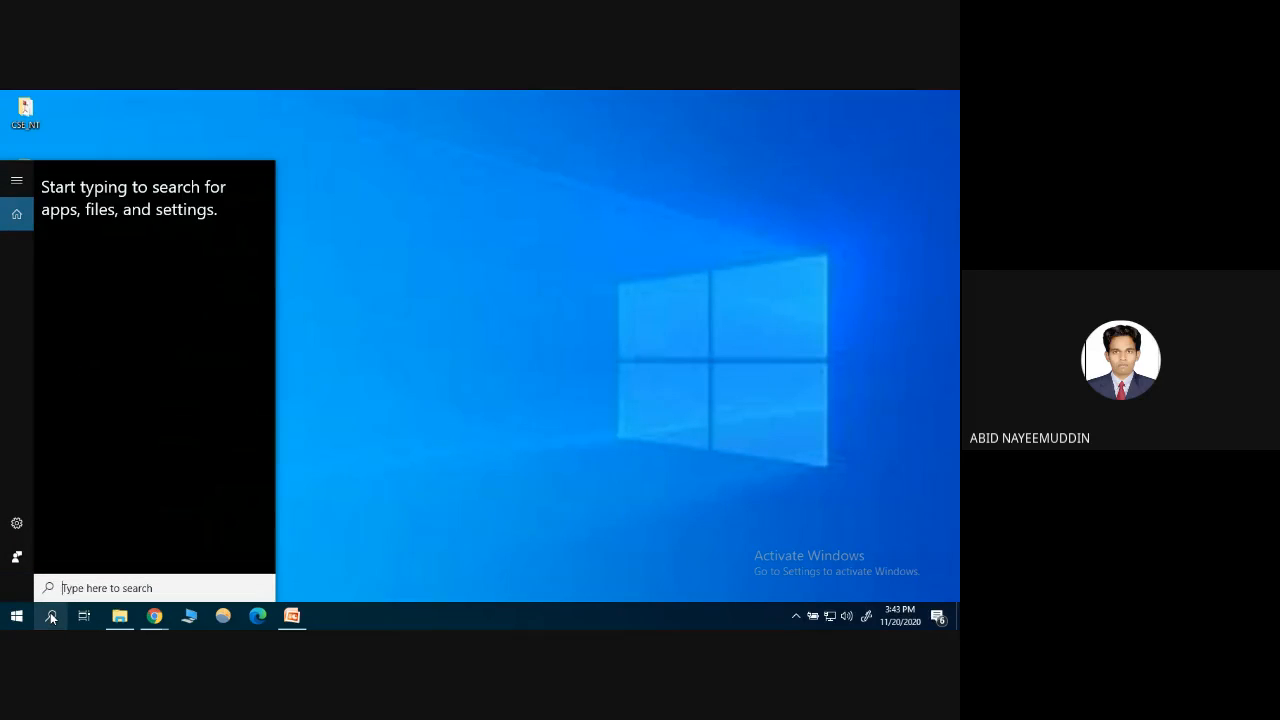
{"action": "type", "text": "calc"}
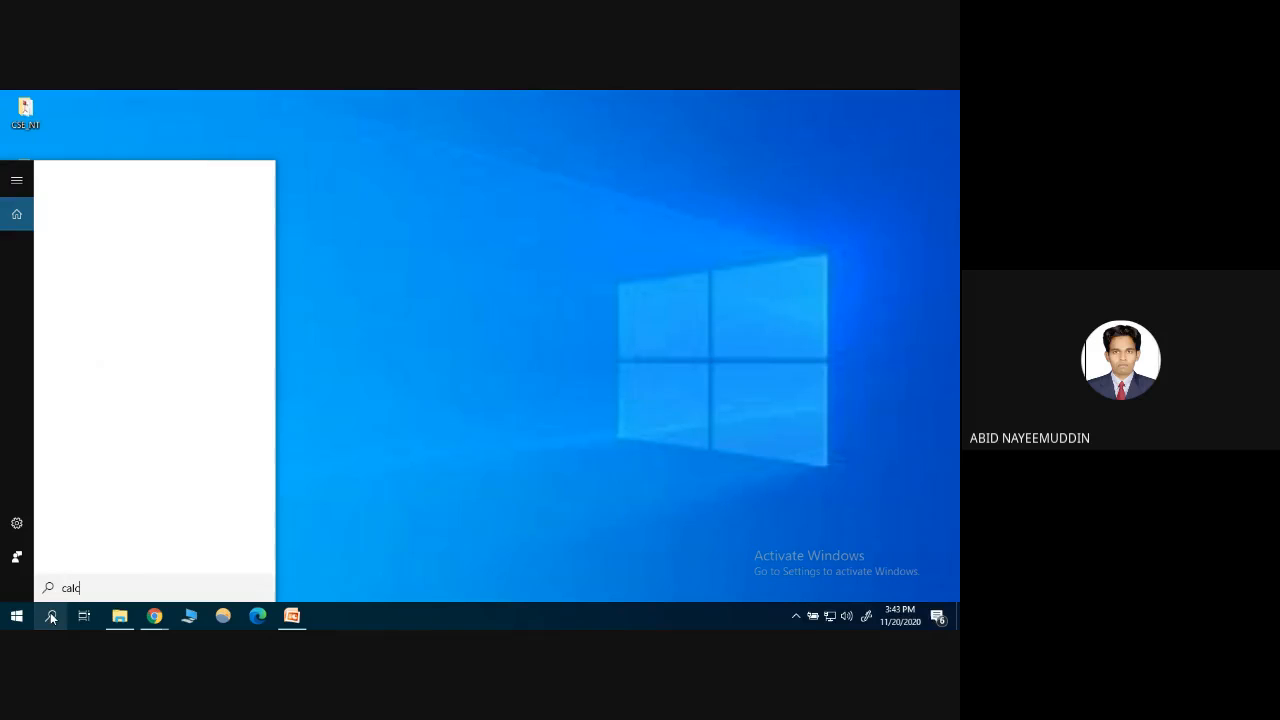
{"action": "type", "text": "u"}
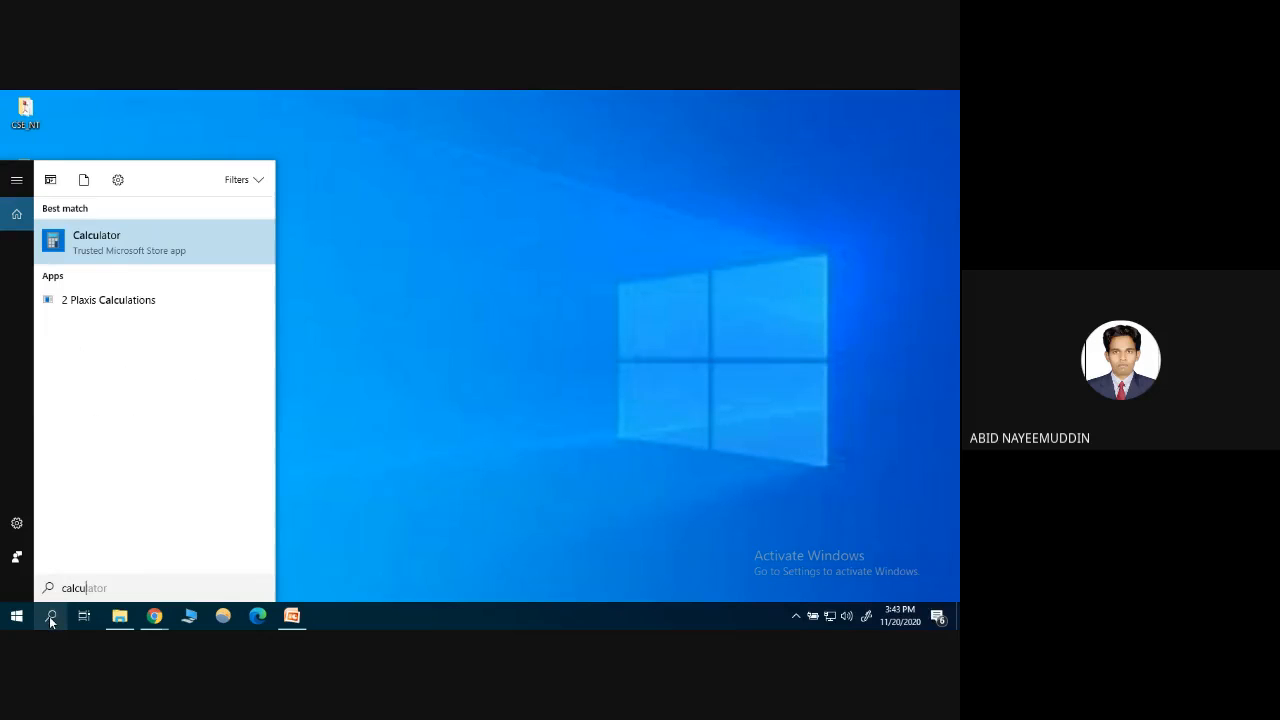
{"action": "left_click", "coordinate": [118, 250]}
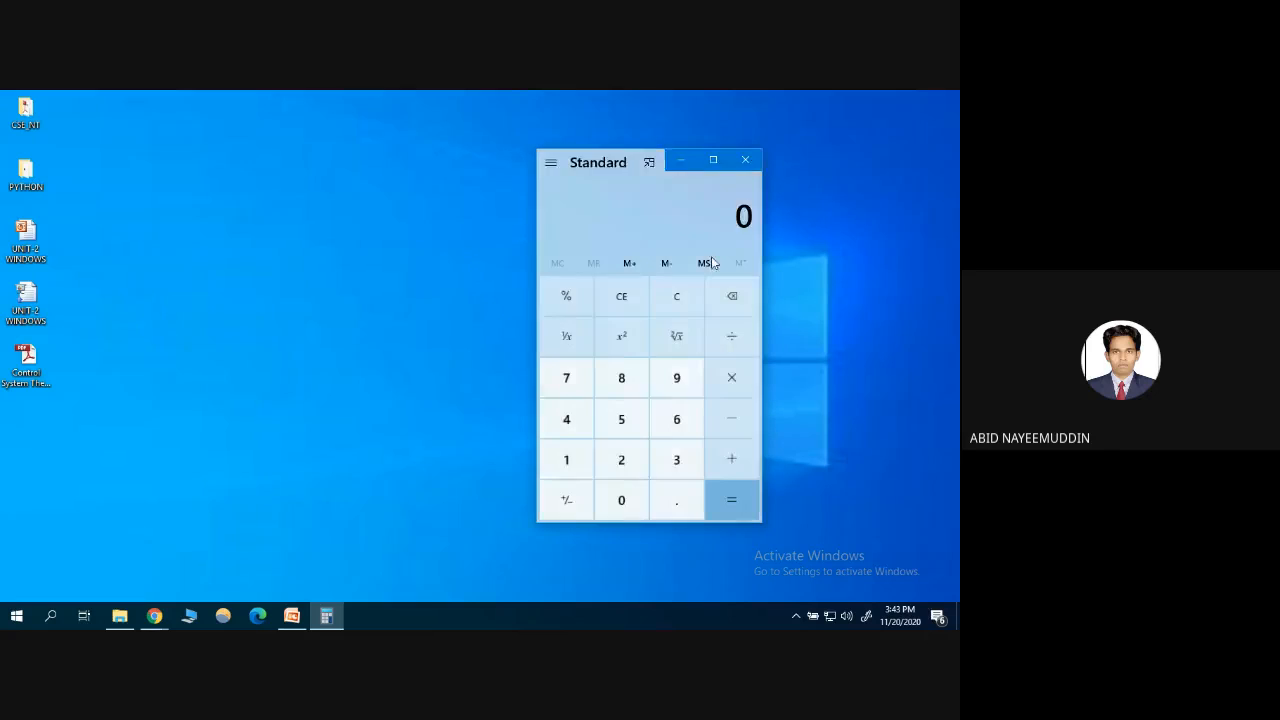
{"action": "left_click_drag", "start_coordinate": [609, 160], "coordinate": [453, 122]}
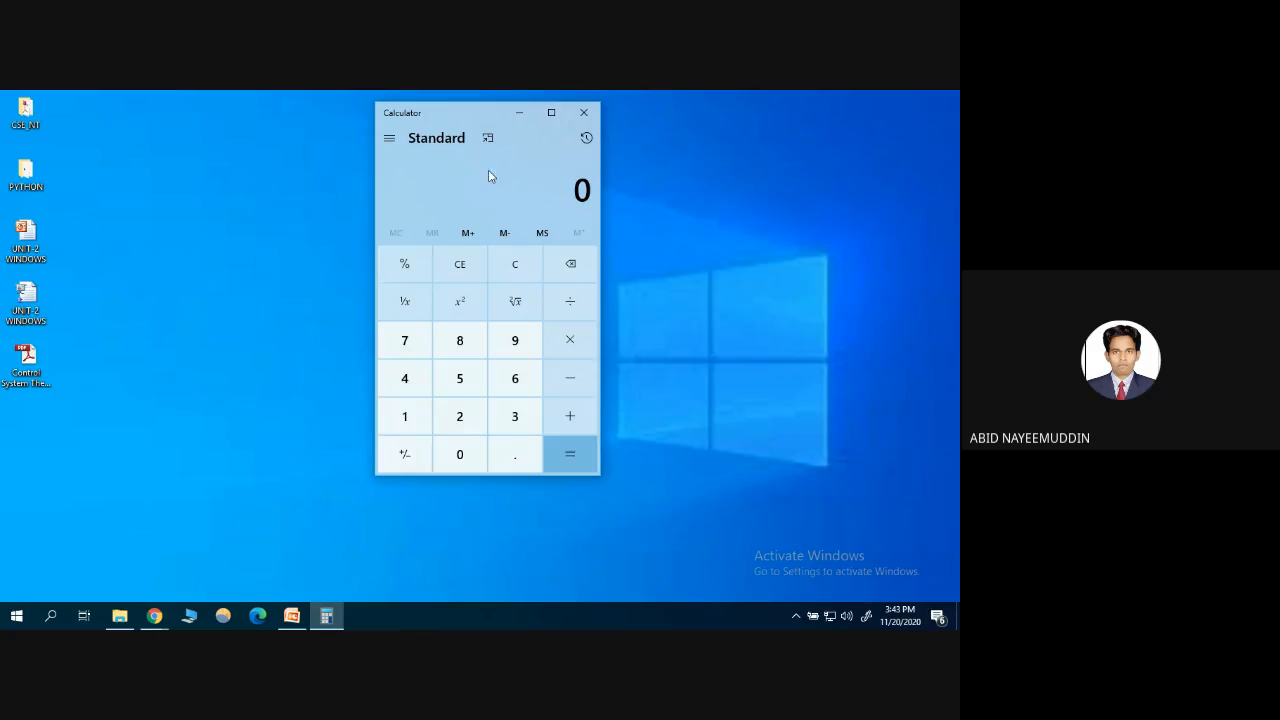
Calculate 8 + 5 in the standard calculator
{"action": "left_click", "coordinate": [461, 343]}
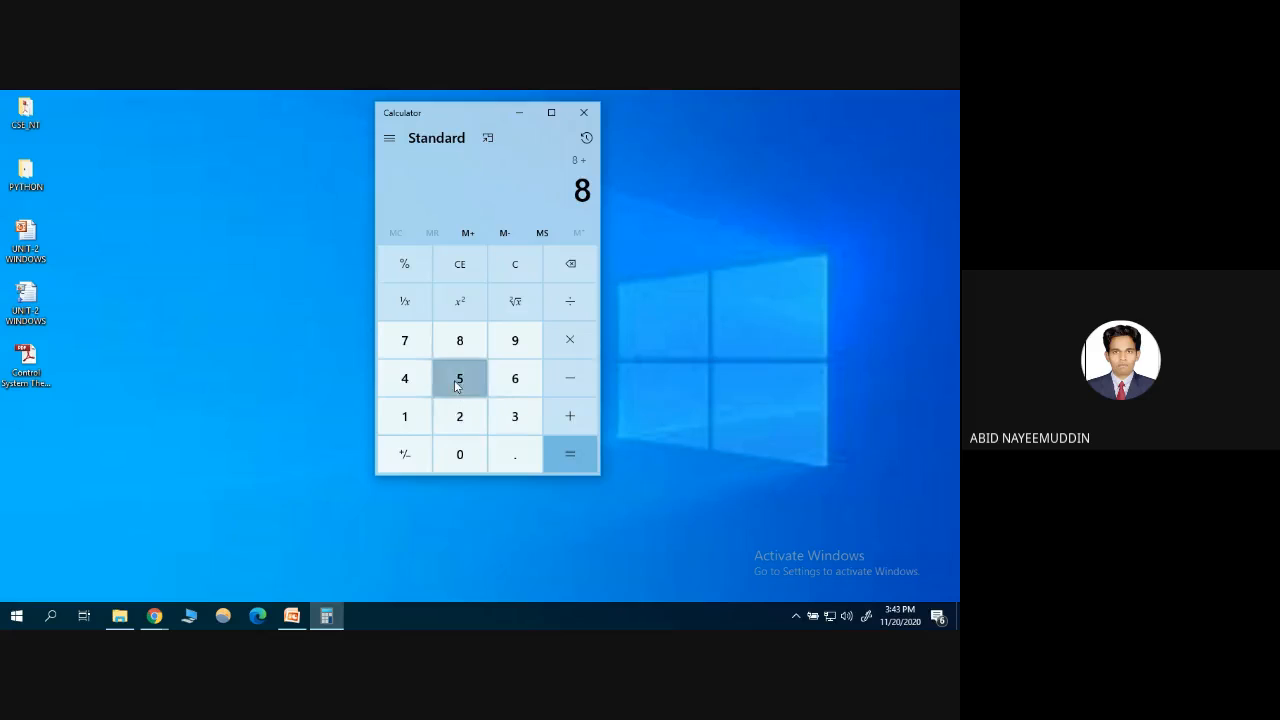
{"action": "left_click", "coordinate": [455, 383]}
{"action": "left_click", "coordinate": [569, 456]}
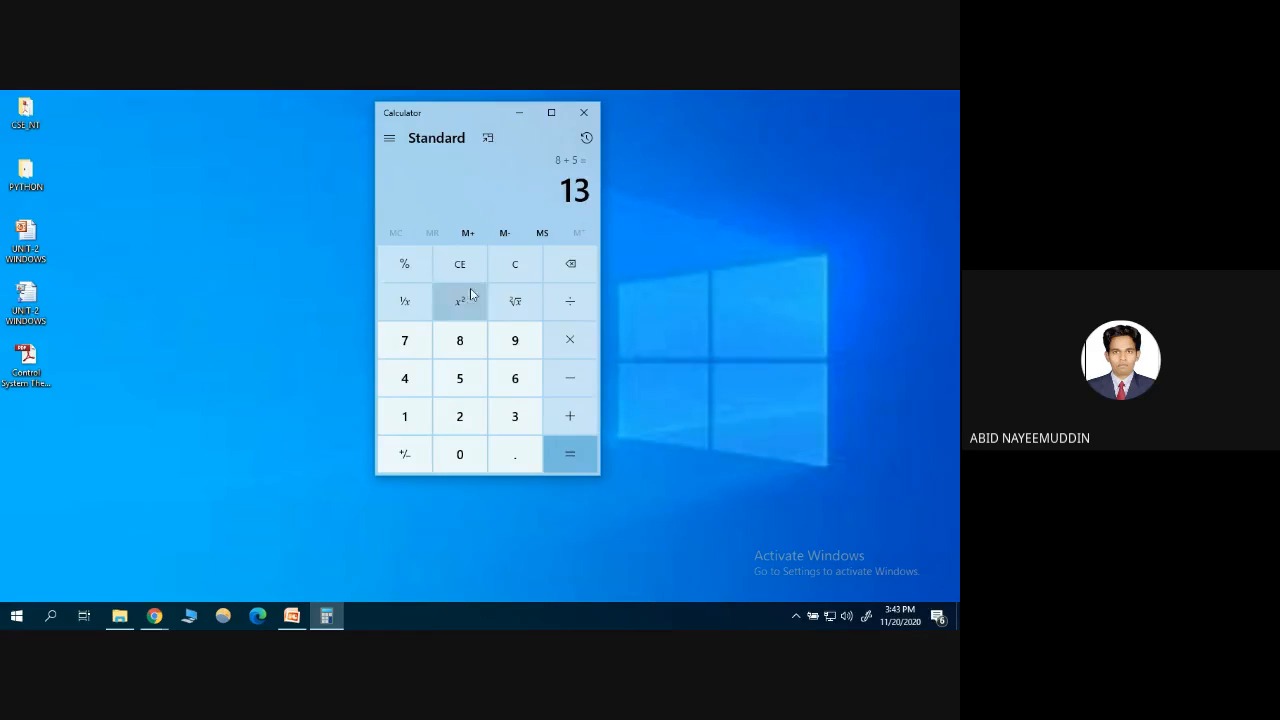
Calculate the square of 4 and the reciprocal of 4, clearing the previous result before each calculation
{"action": "left_click", "coordinate": [458, 265]}
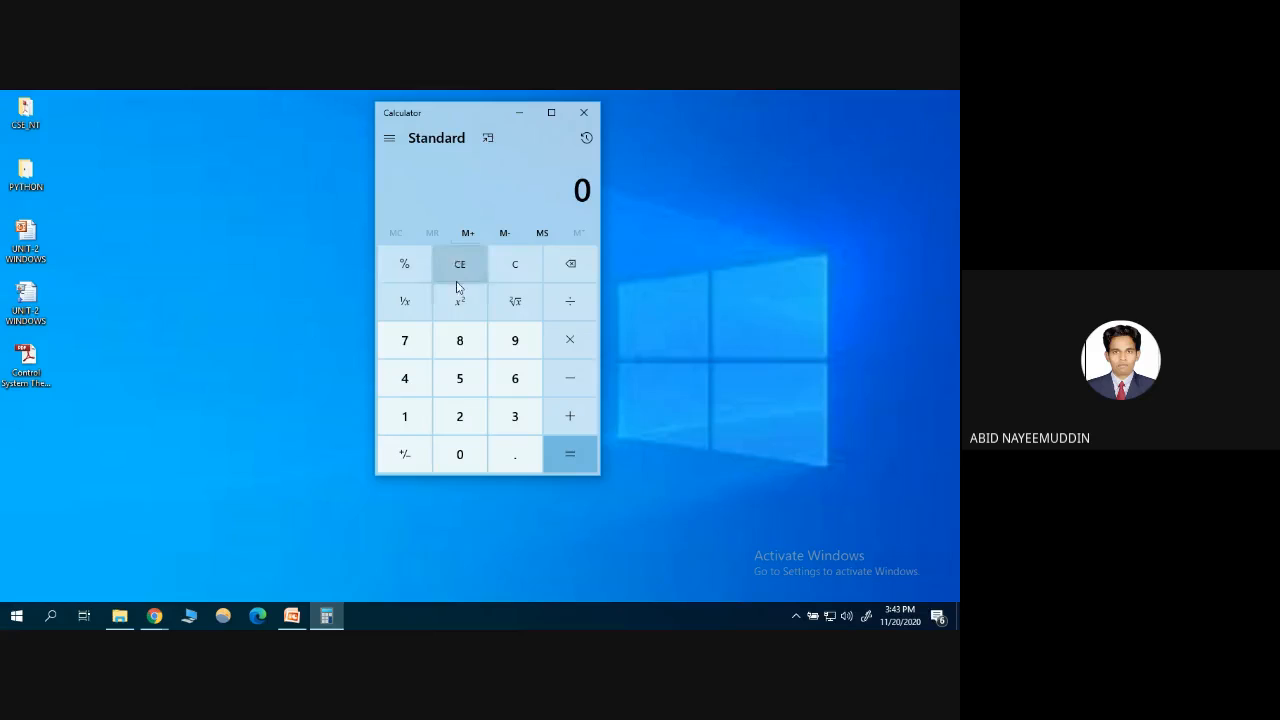
{"action": "left_click", "coordinate": [417, 377]}
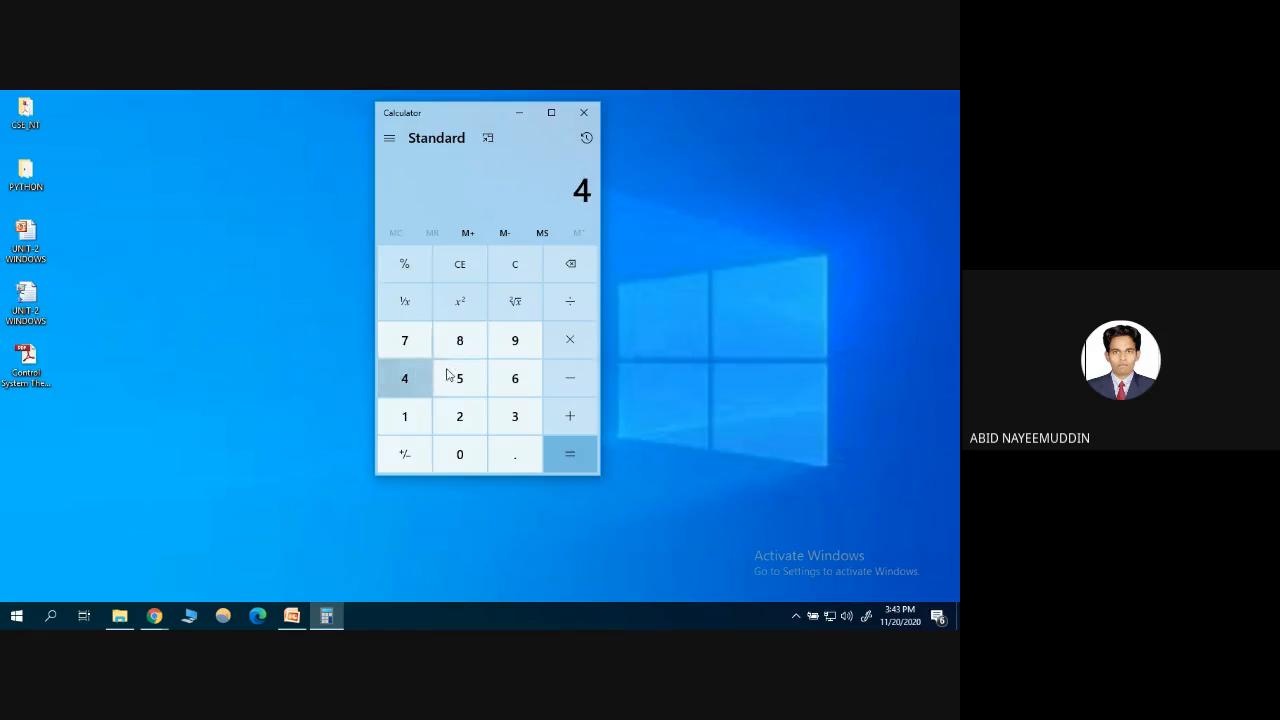
{"action": "left_click", "coordinate": [463, 308]}
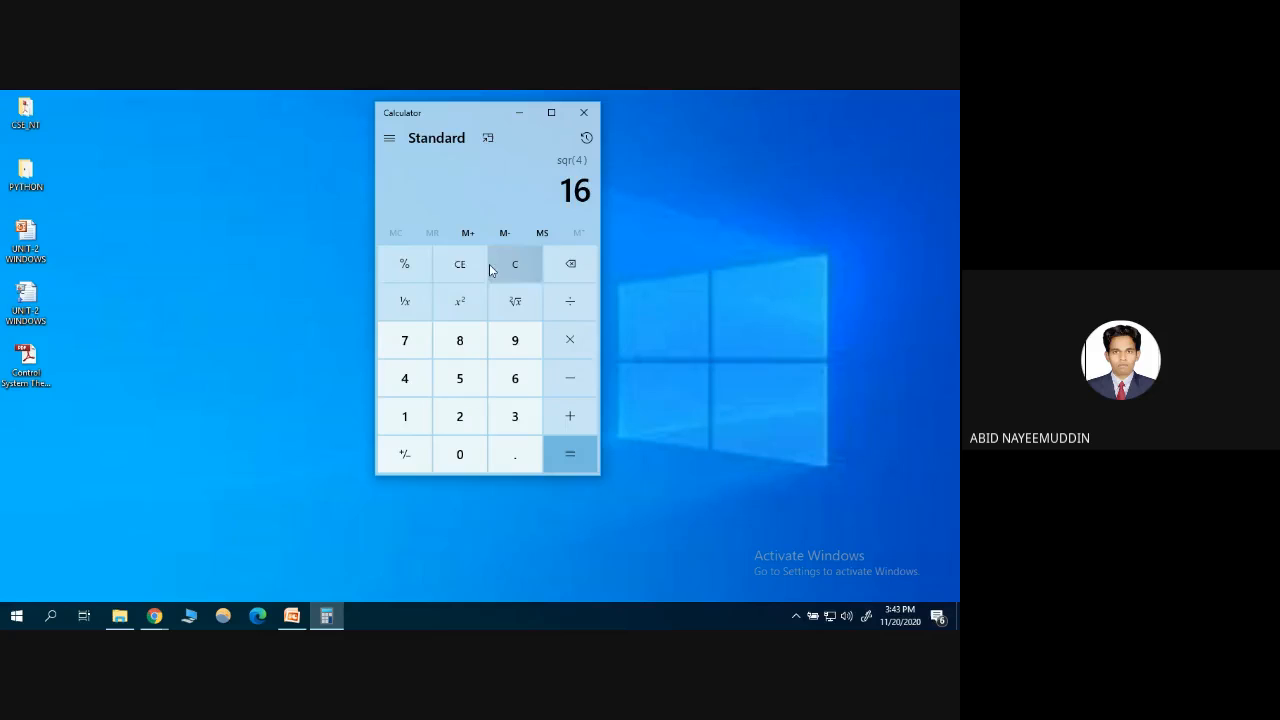
{"action": "left_click", "coordinate": [459, 265]}
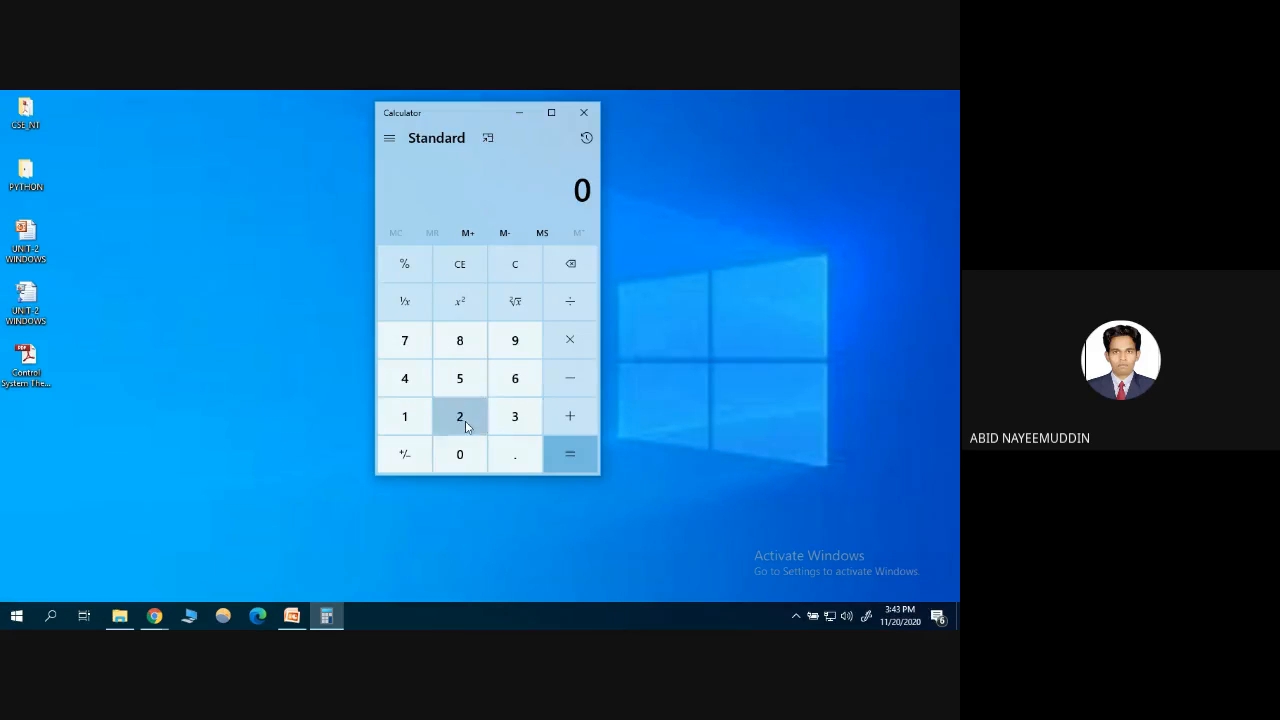
{"action": "left_click", "coordinate": [406, 384]}
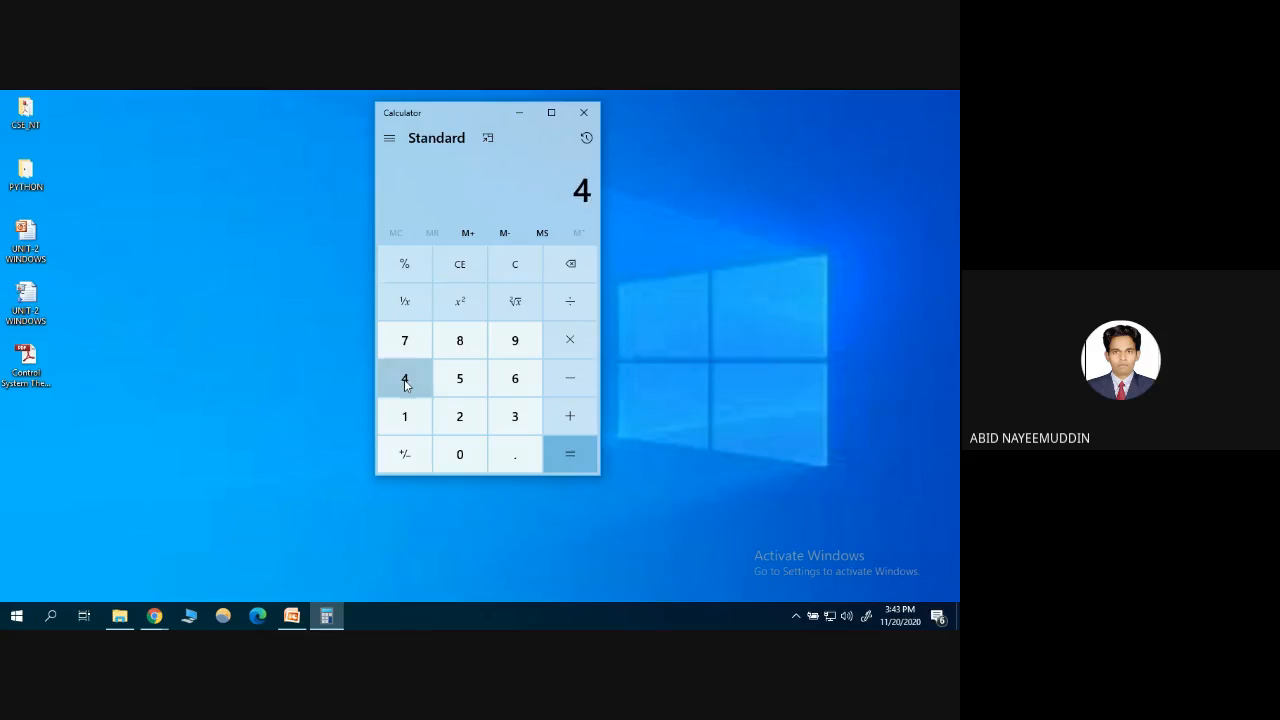
{"action": "left_click", "coordinate": [405, 303]}
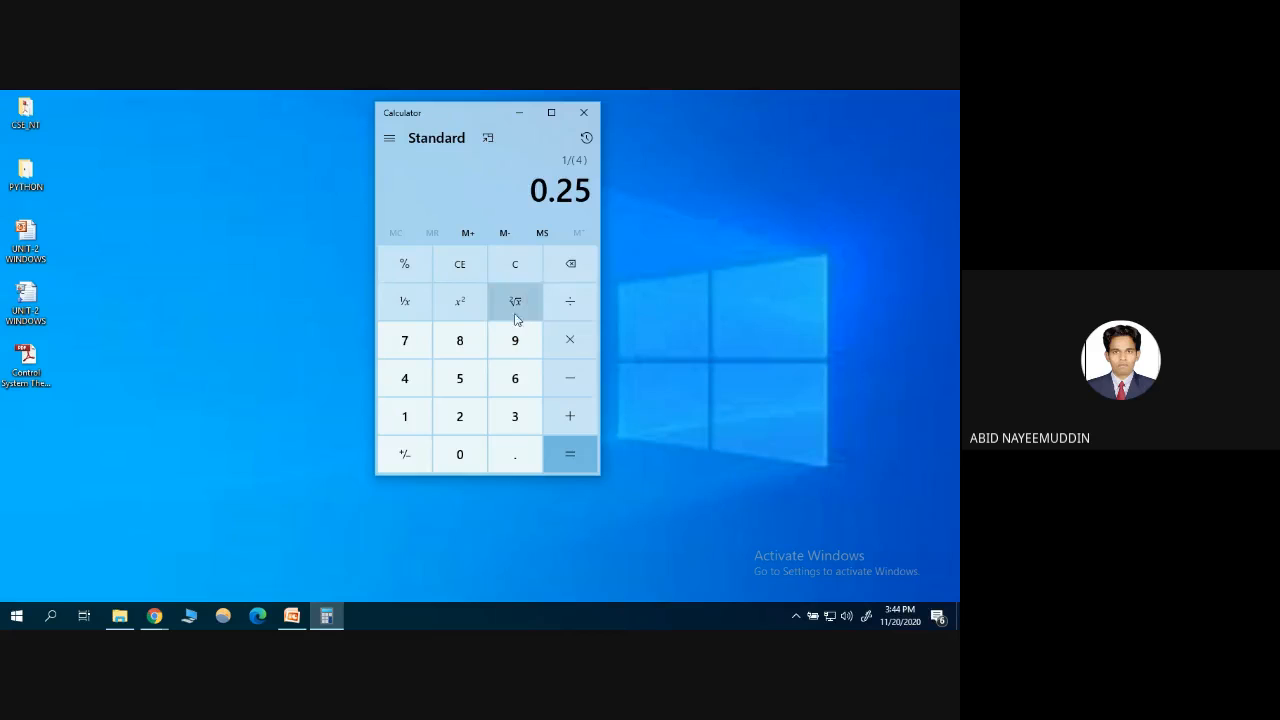
Clear the reciprocal result and calculate 6 − 3
{"action": "left_click", "coordinate": [459, 264]}
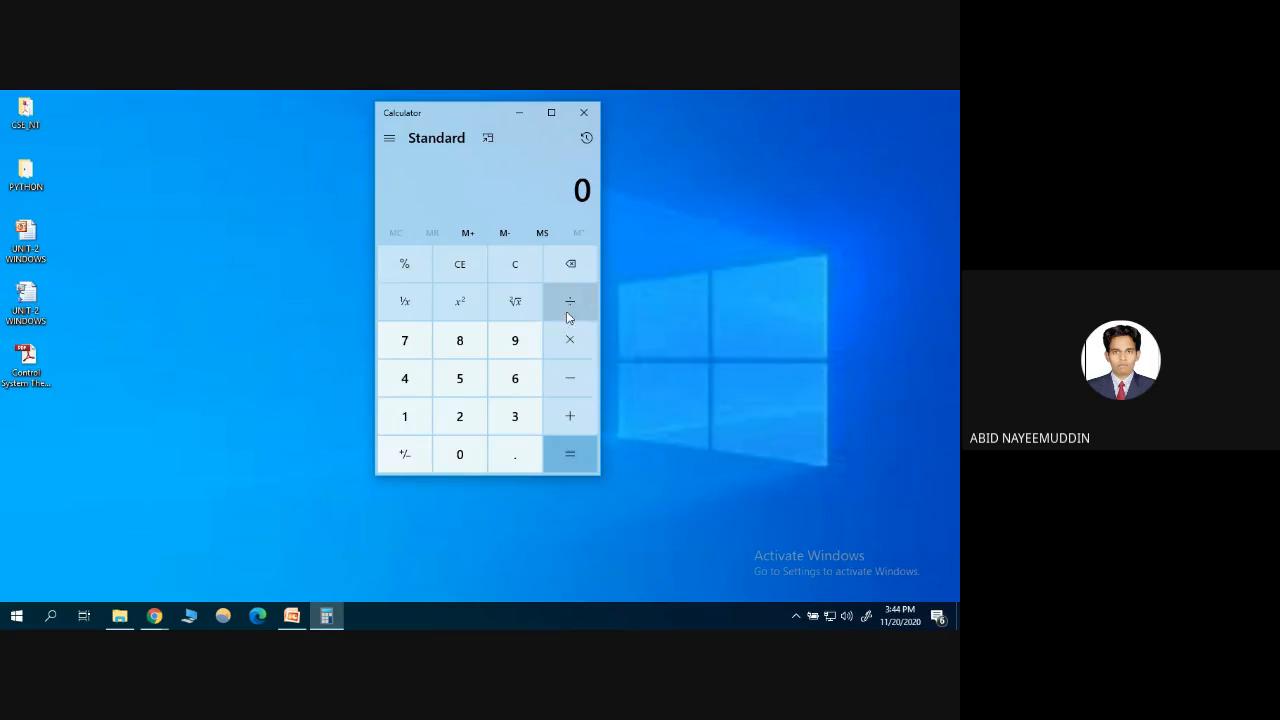
{"action": "left_click", "coordinate": [516, 382]}
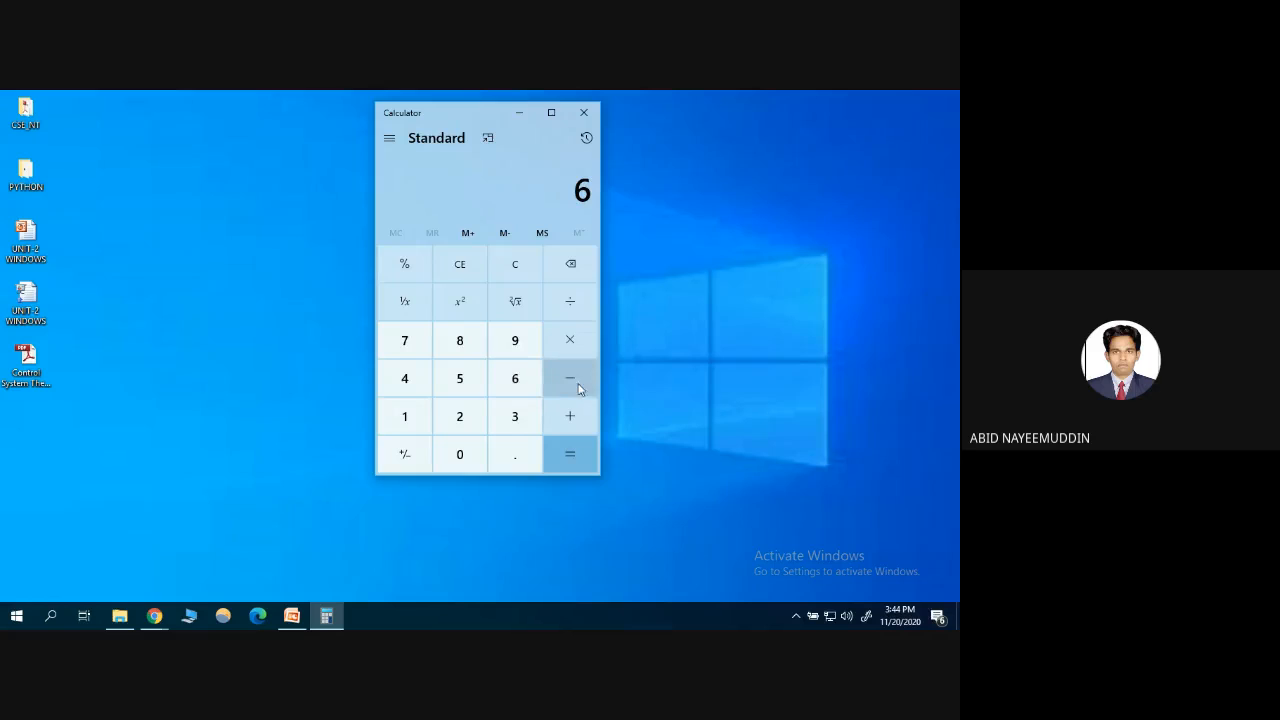
{"action": "left_click", "coordinate": [575, 380]}
{"action": "left_click", "coordinate": [519, 417]}
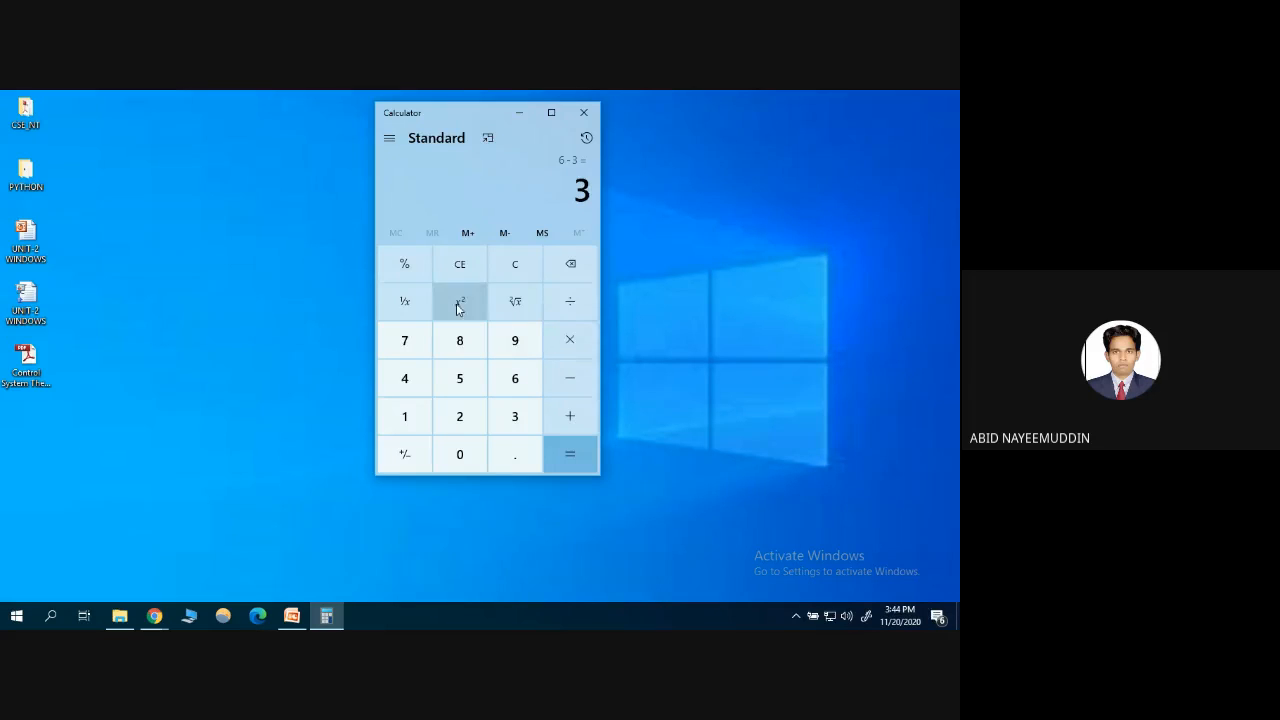
Clear the subtraction result and calculate 2 ÷ 3
{"action": "left_click", "coordinate": [459, 264]}
{"action": "left_click", "coordinate": [467, 426]}
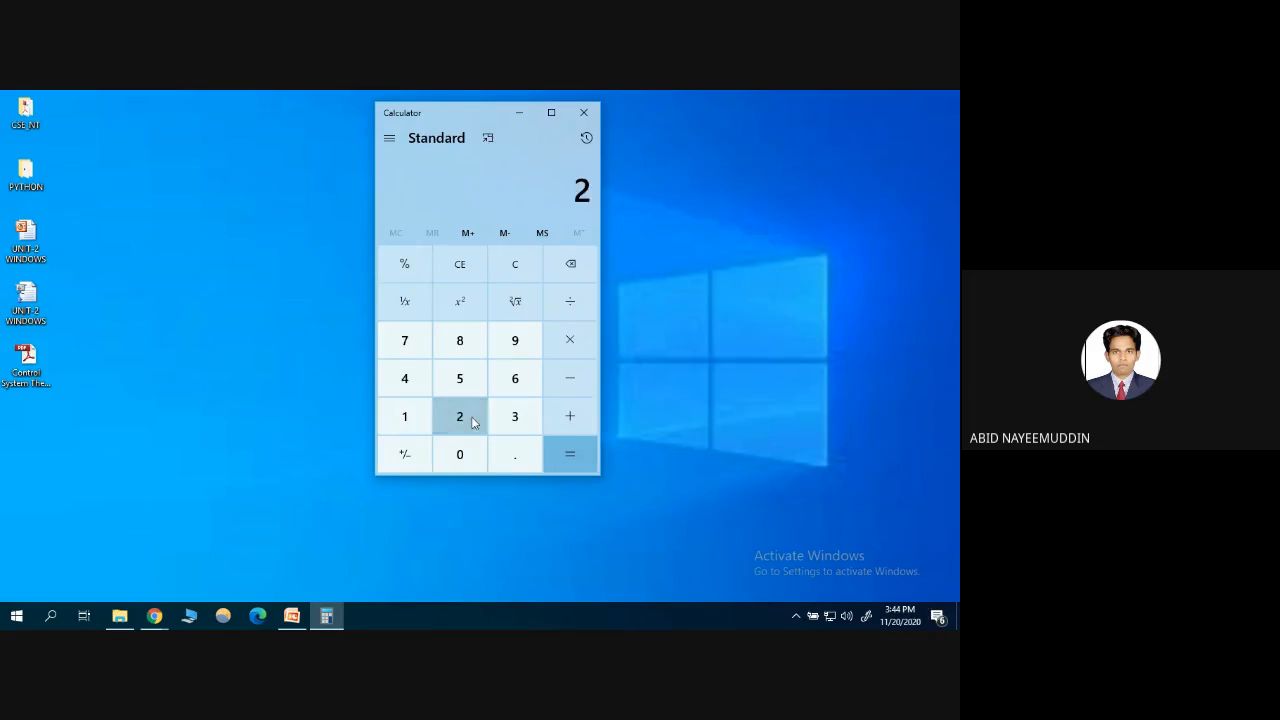
{"action": "left_click", "coordinate": [571, 303]}
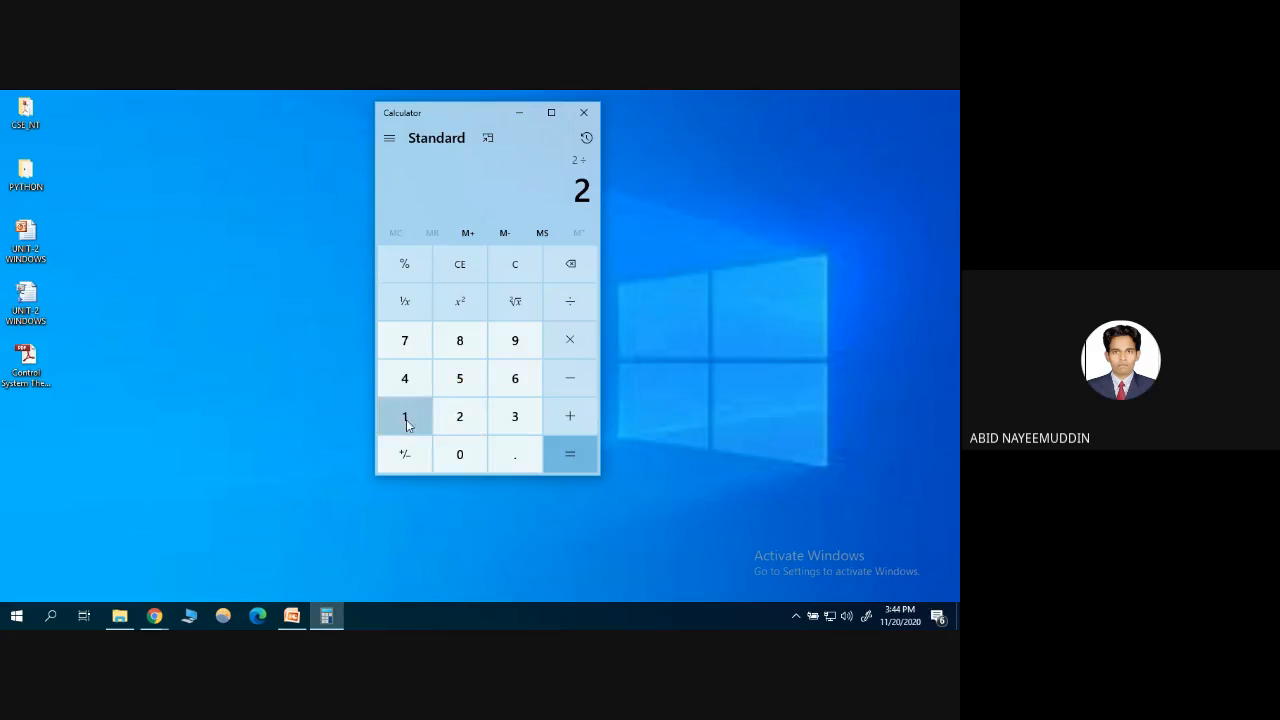
{"action": "left_click", "coordinate": [510, 416]}
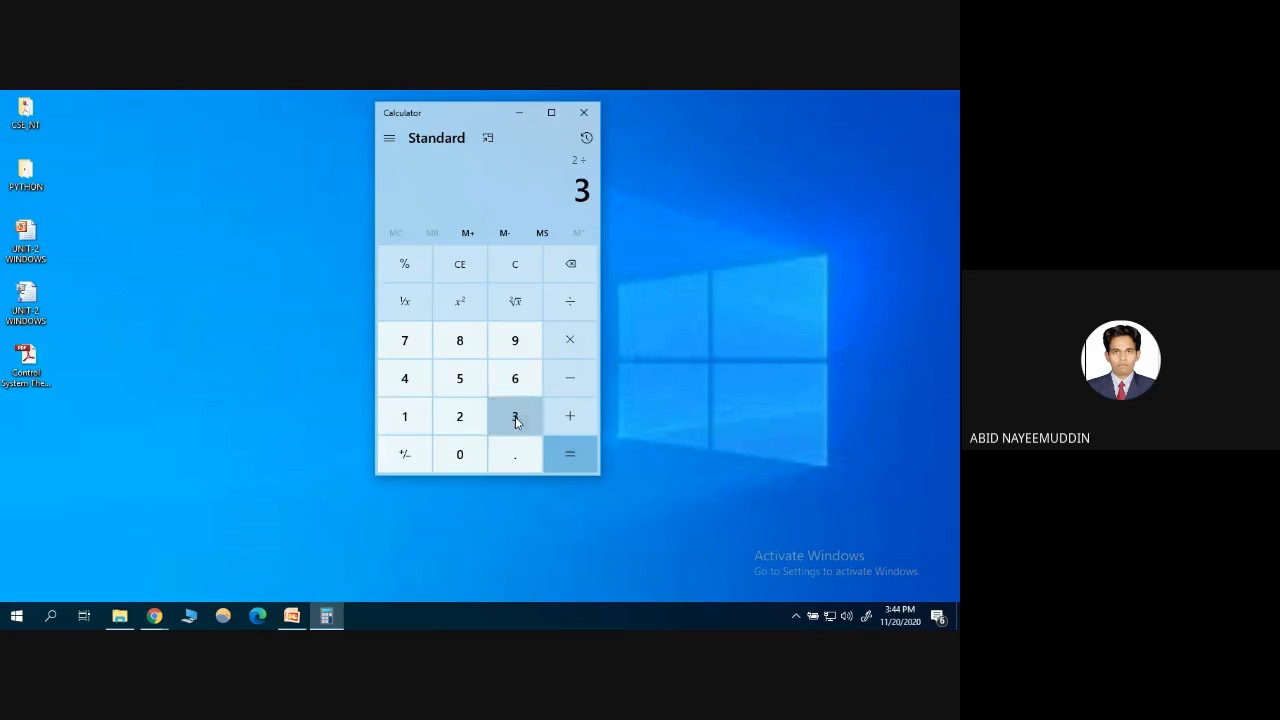
{"action": "left_click", "coordinate": [568, 452]}
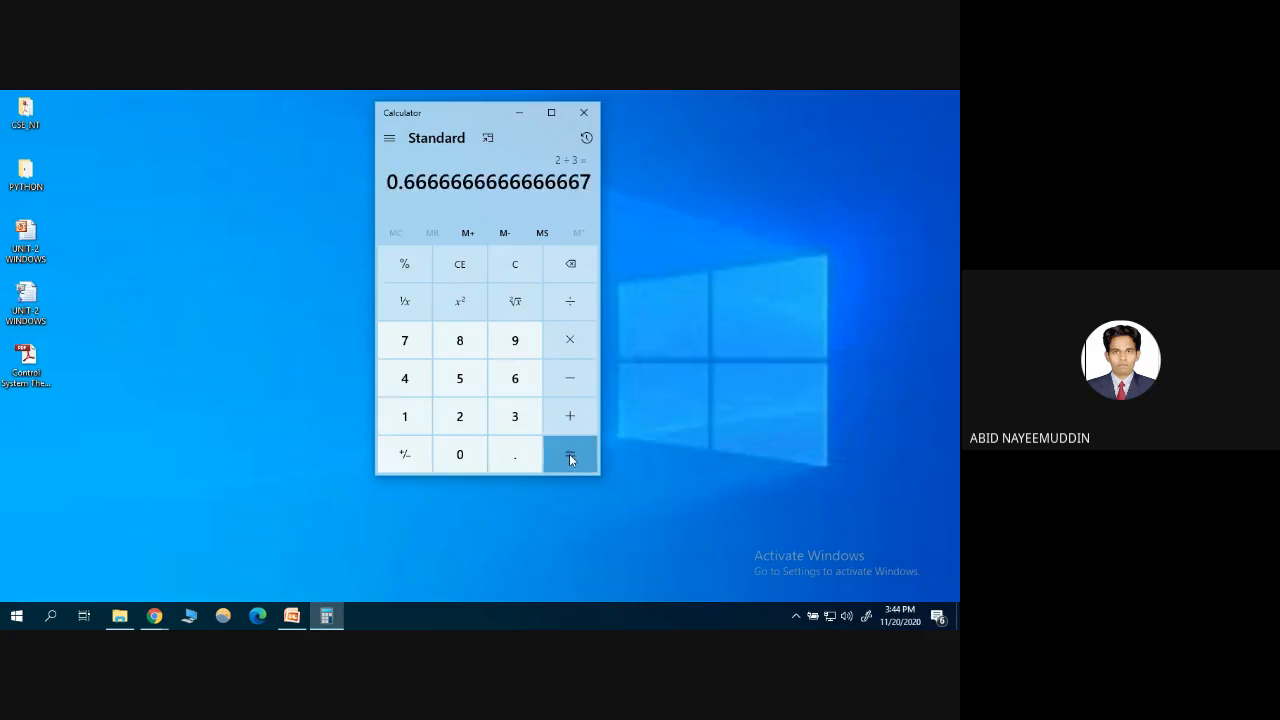
Clear the division result, calculate 9 × 2 and move the Calculator window slightly lower on the desktop
{"action": "left_click", "coordinate": [514, 264]}
{"action": "left_click", "coordinate": [512, 345]}
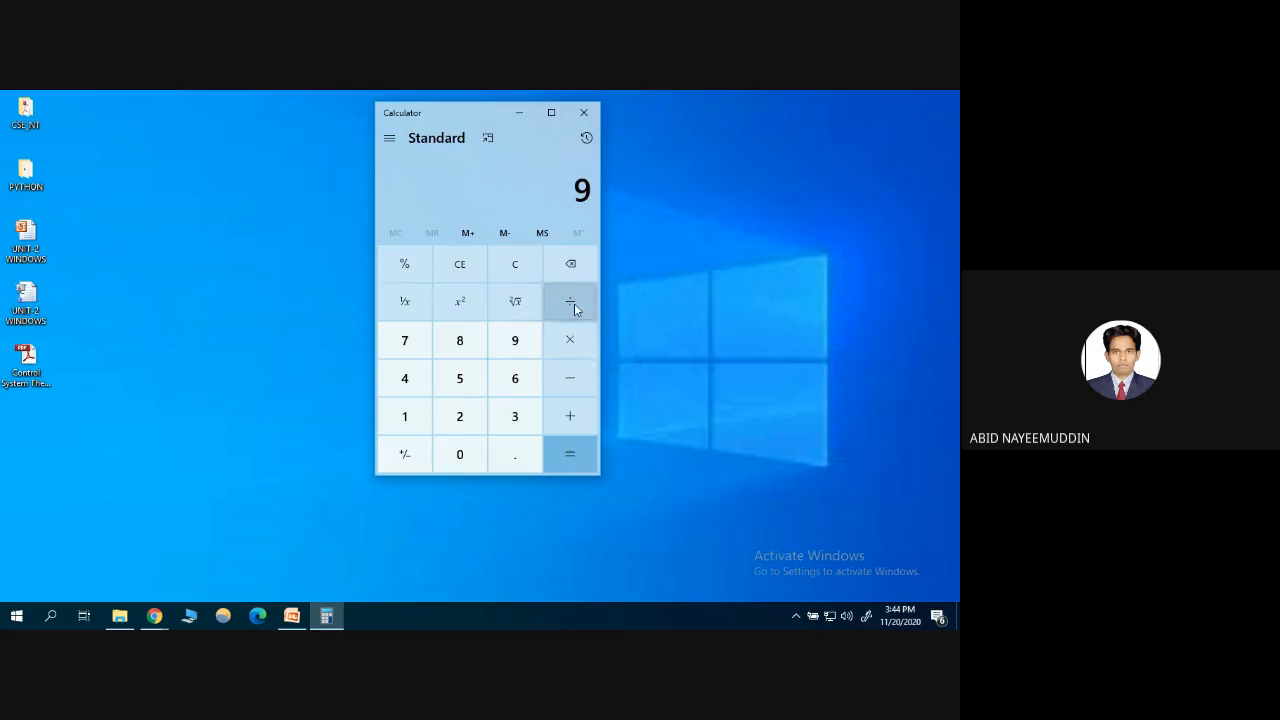
{"action": "left_click", "coordinate": [568, 345]}
{"action": "left_click", "coordinate": [463, 414]}
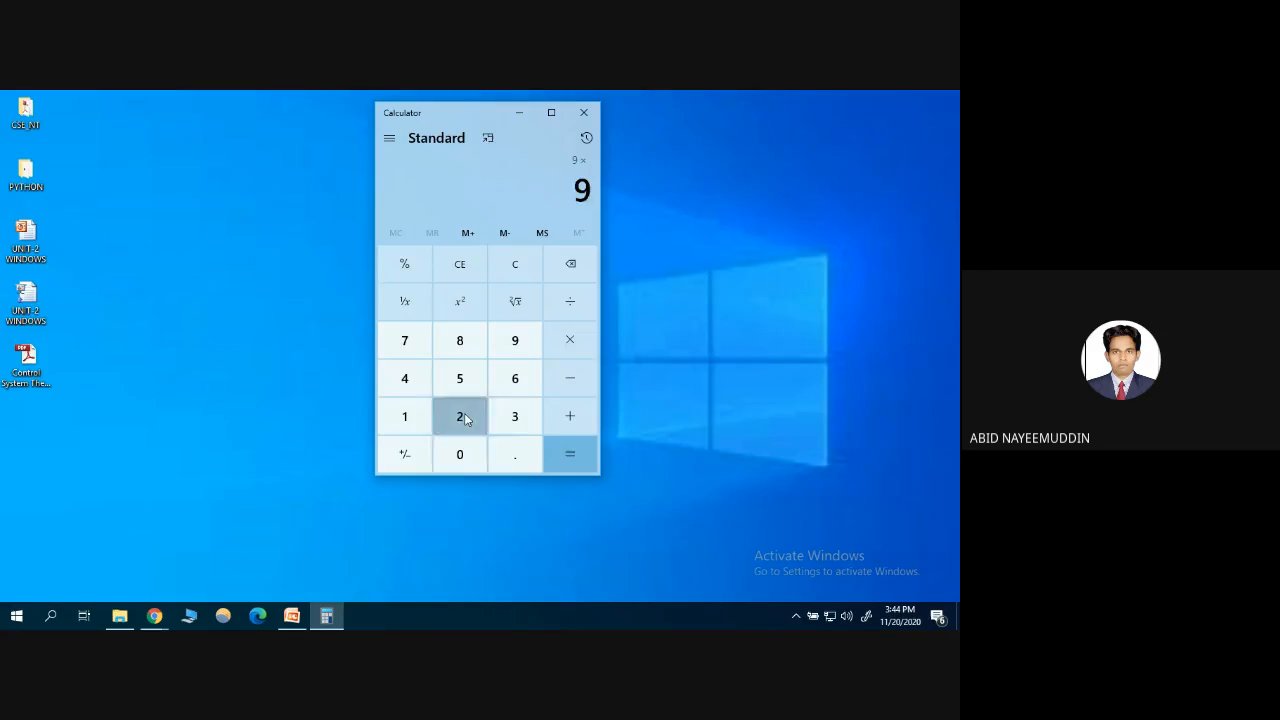
{"action": "left_click", "coordinate": [574, 465]}
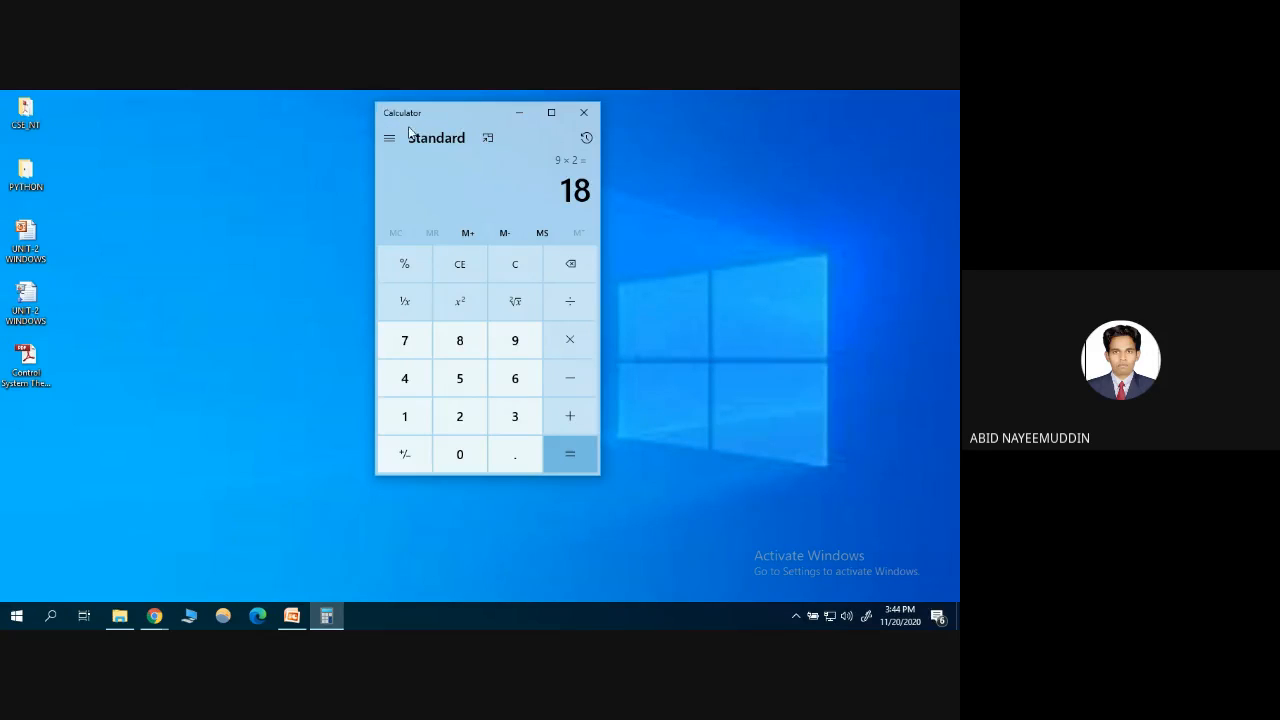
{"action": "left_click_drag", "start_coordinate": [423, 117], "coordinate": [441, 171]}
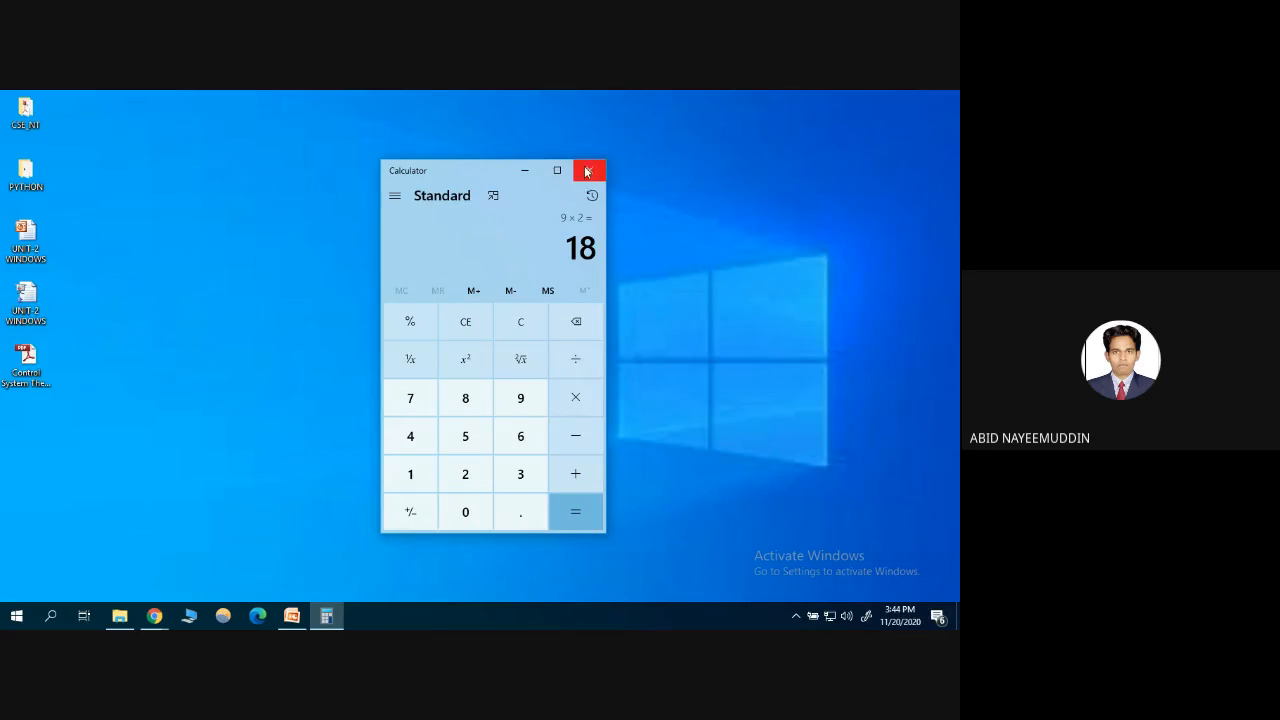
Minimize the Calculator window, bring it back from the taskbar and enlarge it to full screen
{"action": "left_click", "coordinate": [525, 170]}
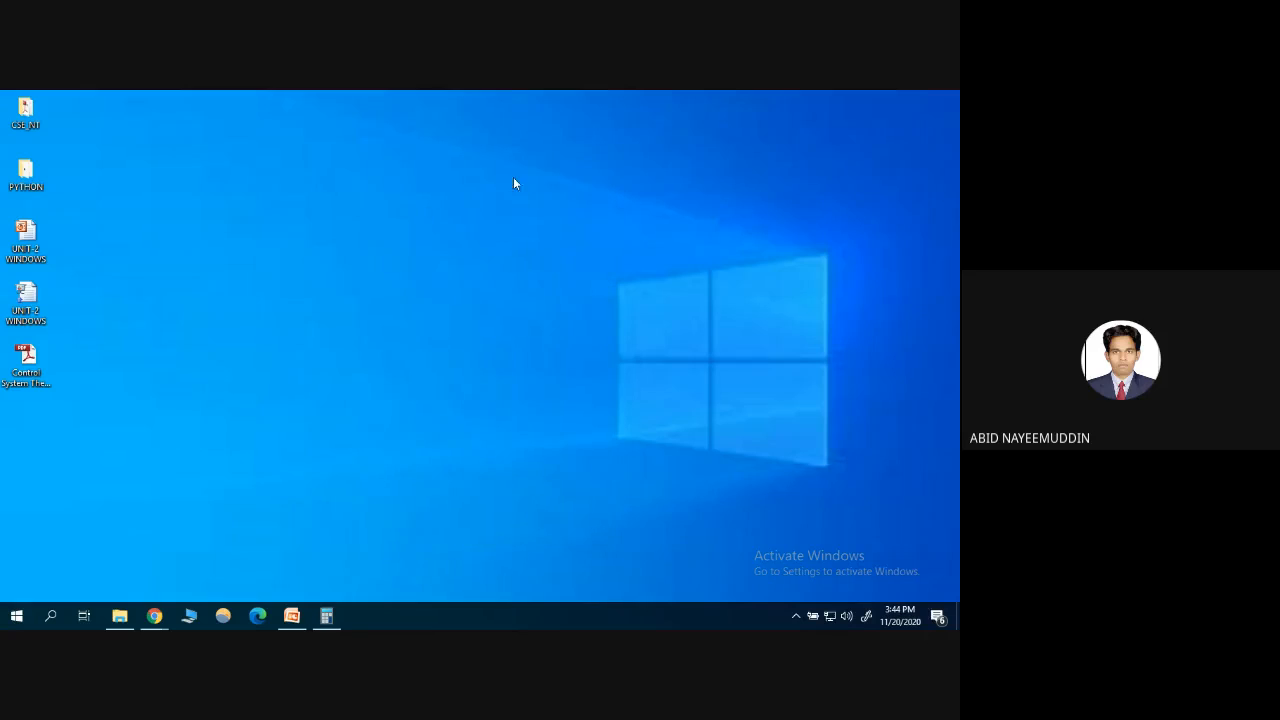
{"action": "left_click", "coordinate": [327, 616]}
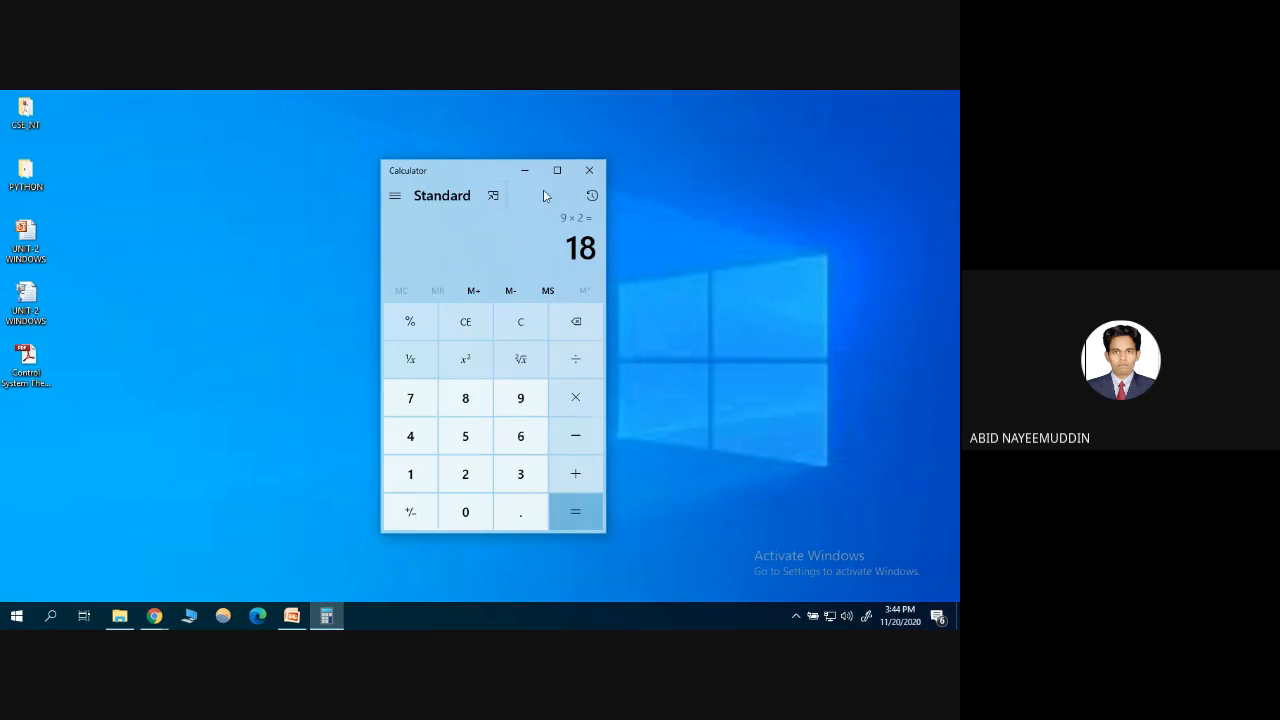
{"action": "left_click", "coordinate": [556, 172]}
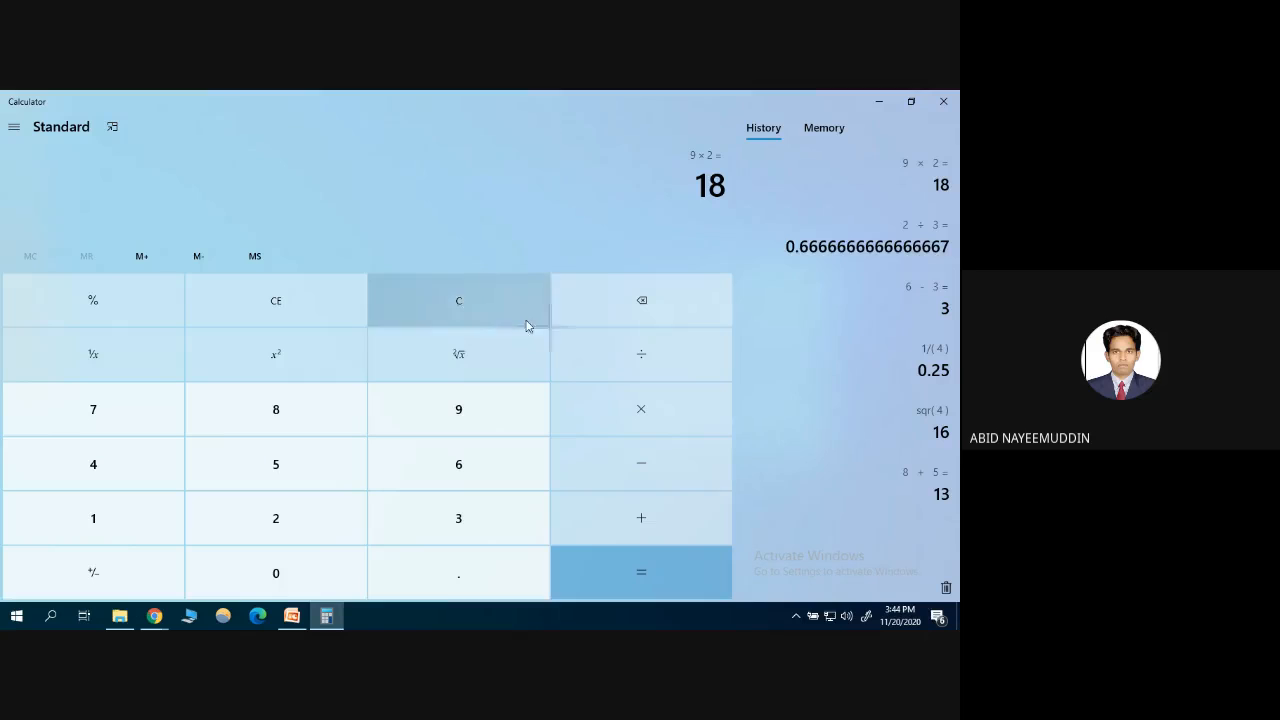
Clear the multiplication result and calculate 9 ÷ 2
{"action": "left_click", "coordinate": [465, 302]}
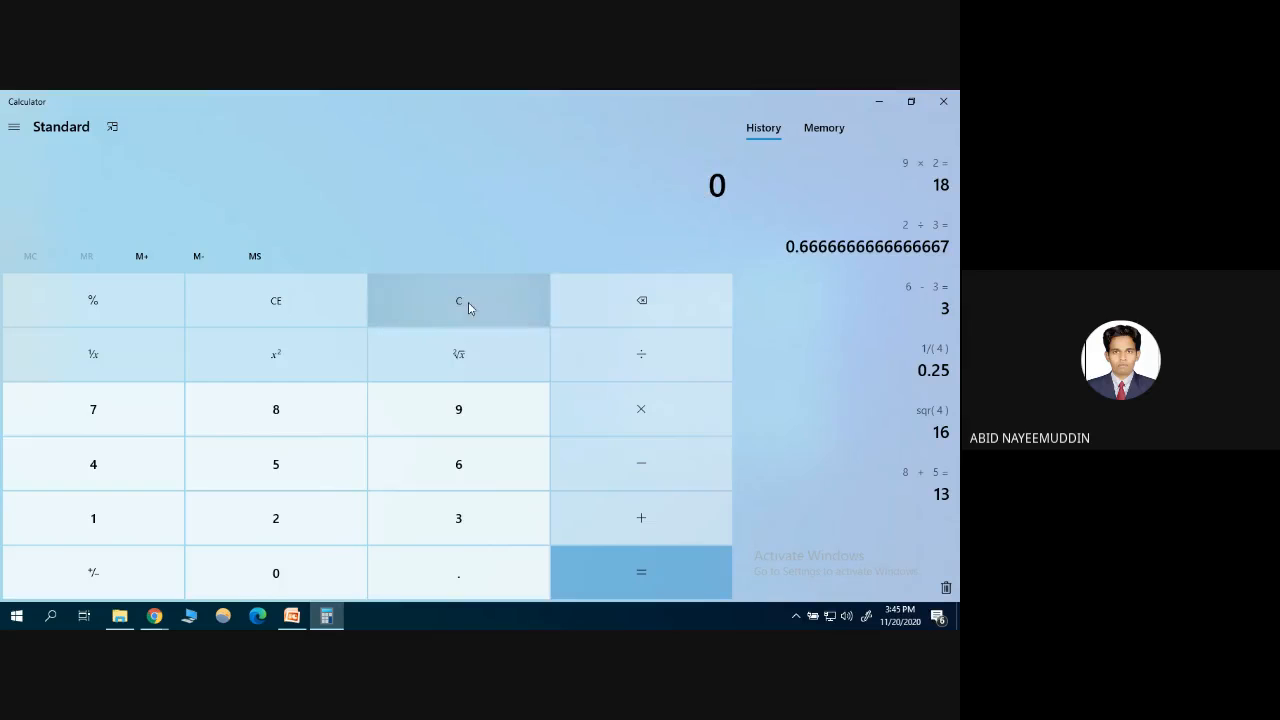
{"action": "left_click", "coordinate": [452, 424]}
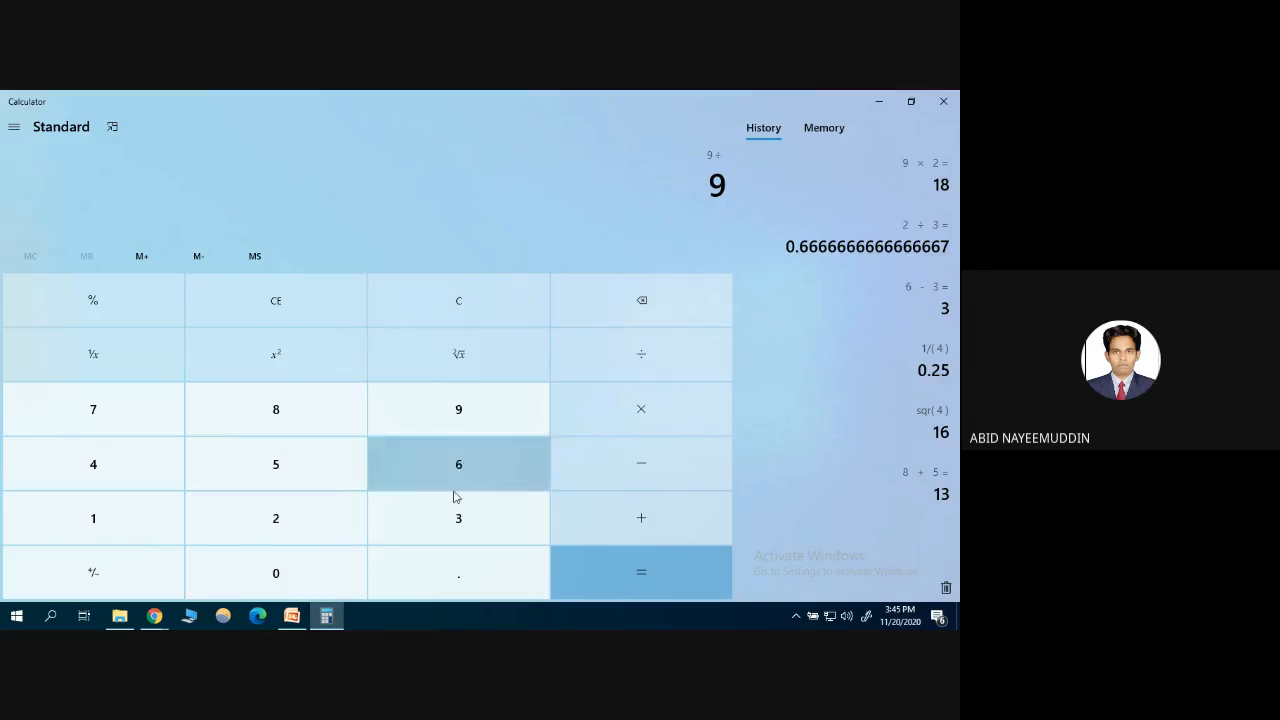
{"action": "left_click", "coordinate": [302, 516]}
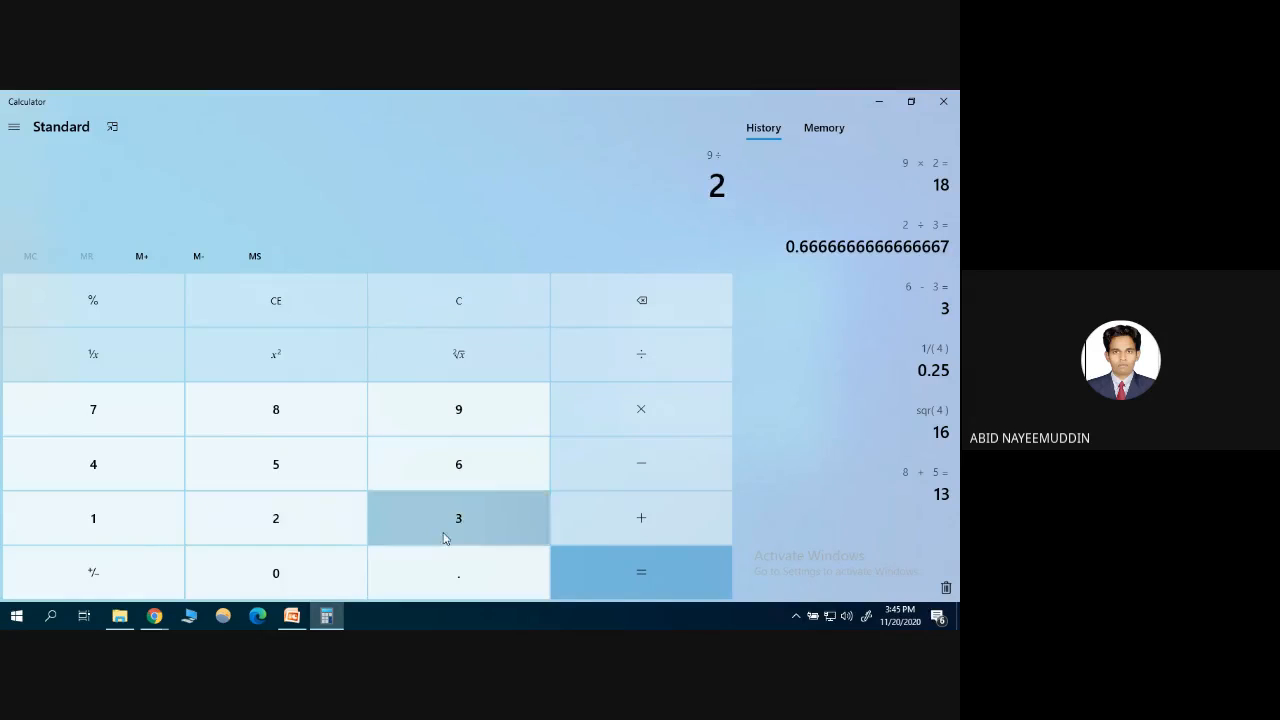
{"action": "left_click", "coordinate": [664, 572]}
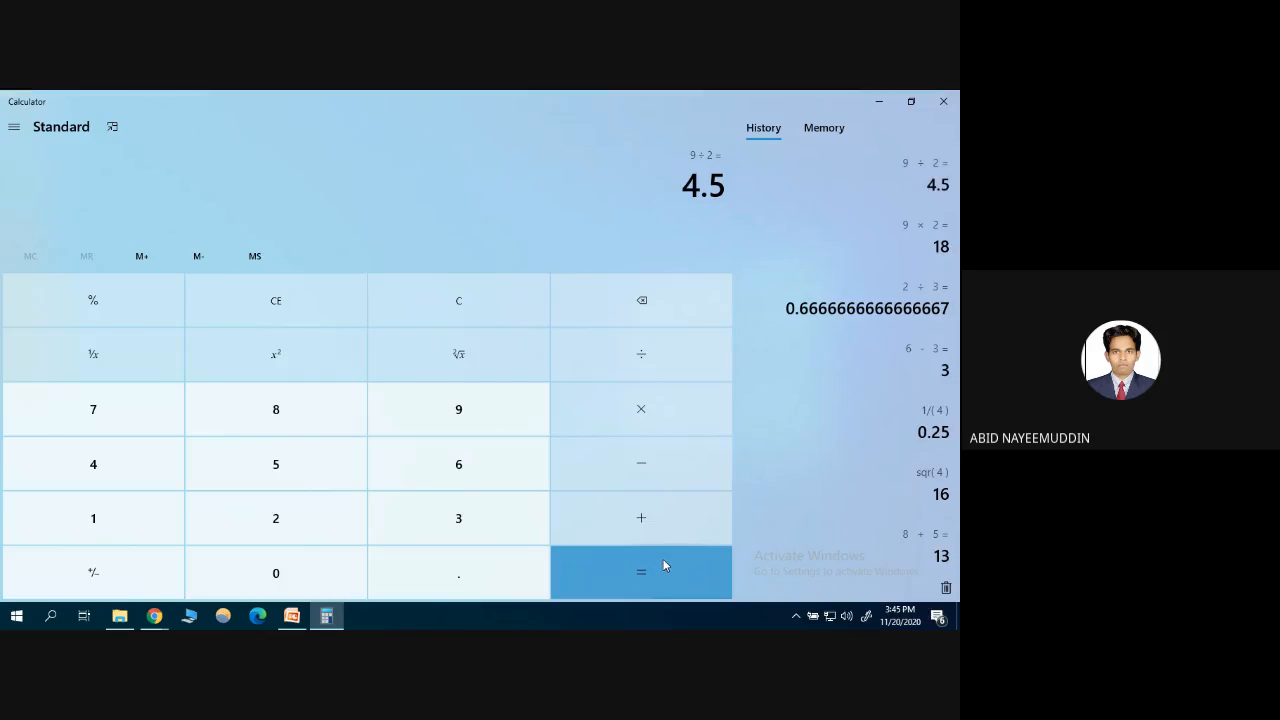
Check the Calculator's memory list, return to the calculation history and clear the 9 ÷ 2 result
{"action": "left_click", "coordinate": [834, 137]}
{"action": "left_click", "coordinate": [771, 135]}
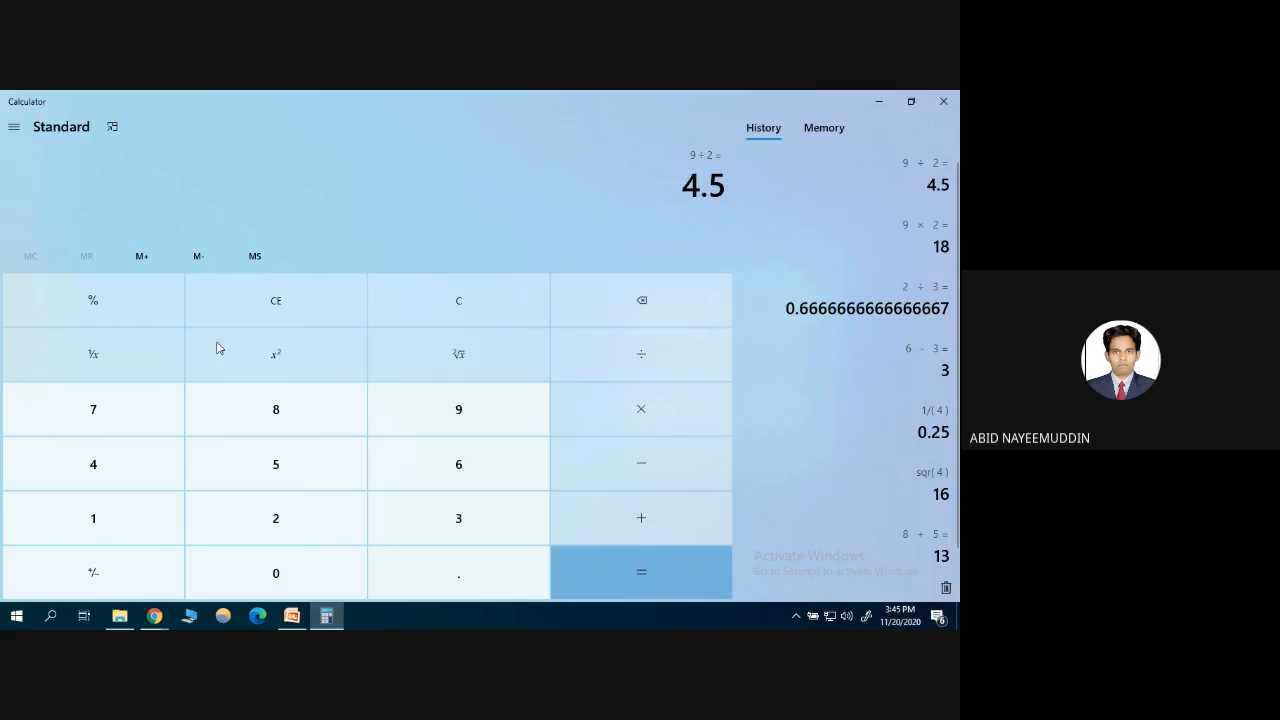
{"action": "left_click", "coordinate": [274, 305]}
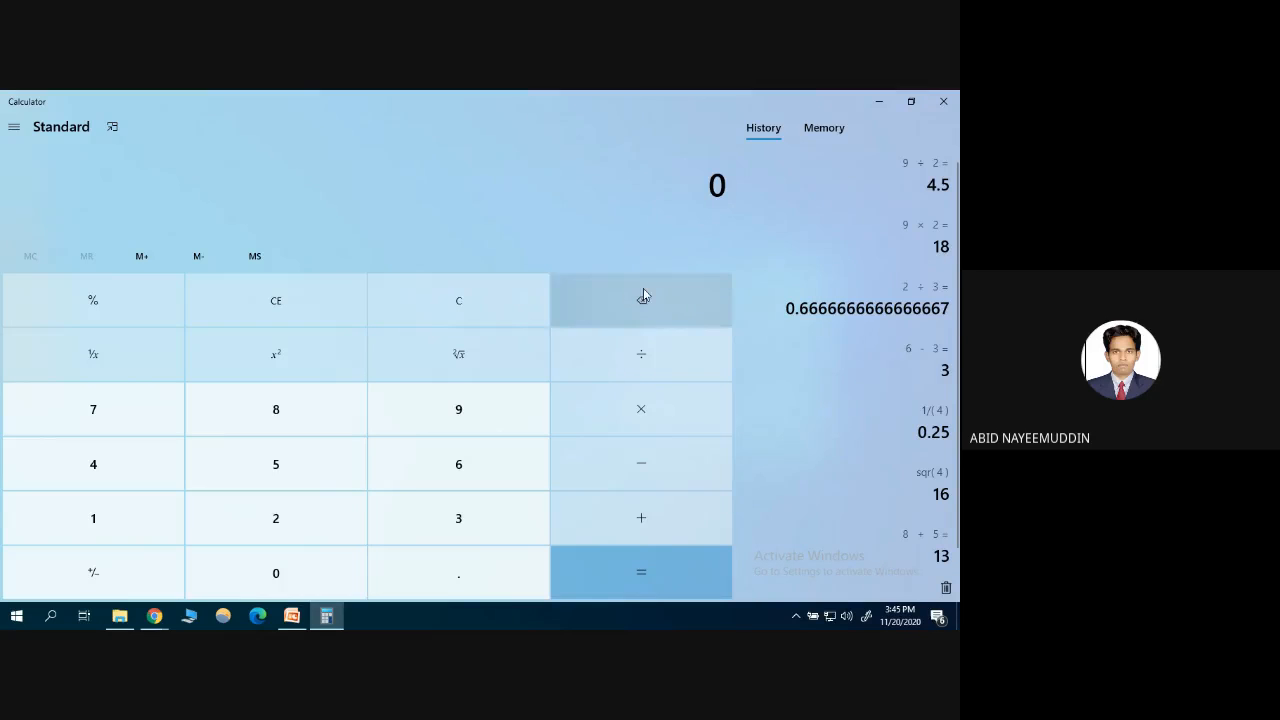
{"action": "left_click", "coordinate": [91, 352]}
{"action": "left_click", "coordinate": [450, 324]}
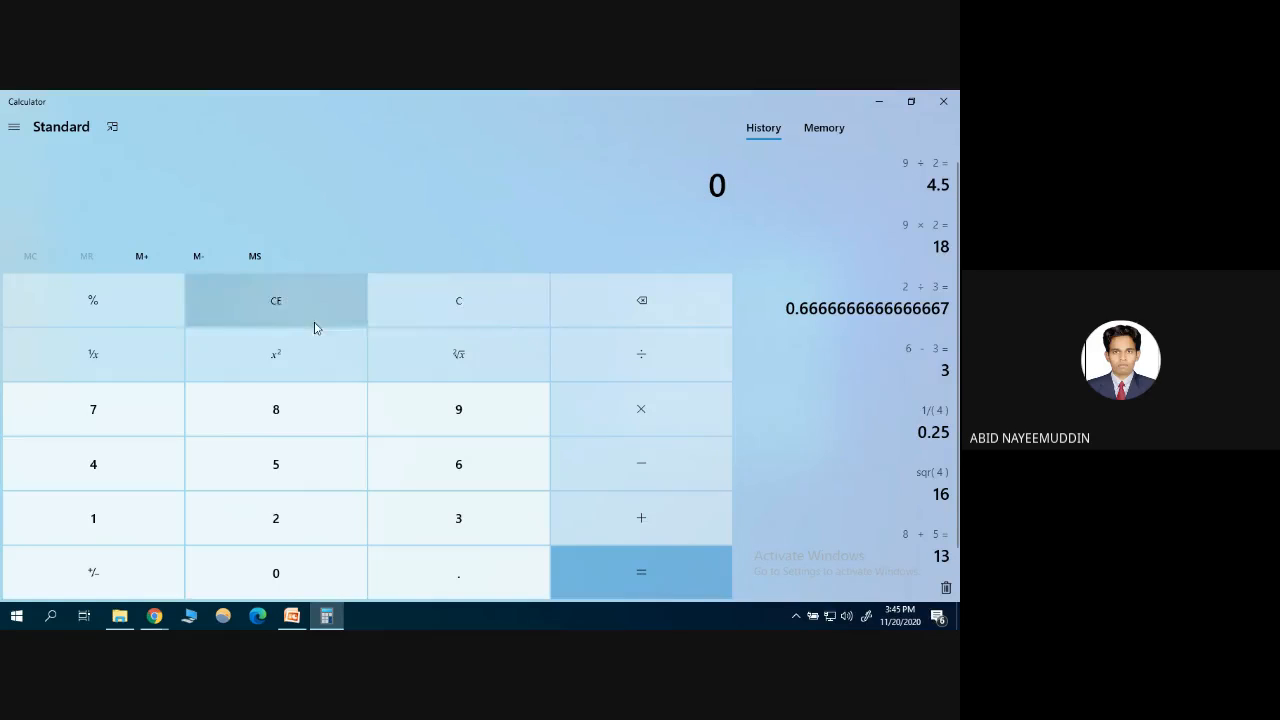
Enter a long number beginning with 986,553 and clear it from the display
{"action": "left_click", "coordinate": [467, 438]}
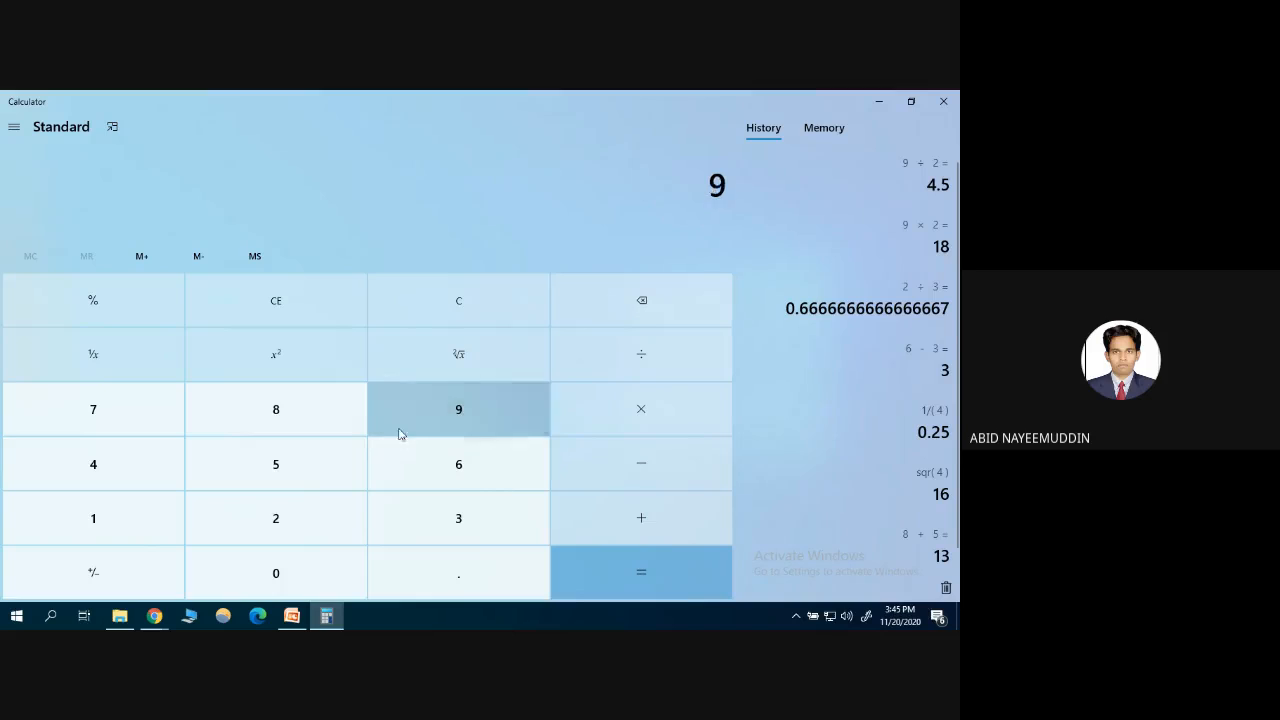
{"action": "left_click", "coordinate": [355, 425]}
{"action": "left_click", "coordinate": [385, 480]}
{"action": "left_click", "coordinate": [347, 473]}
{"action": "left_click", "coordinate": [347, 473]}
{"action": "left_click", "coordinate": [389, 520]}
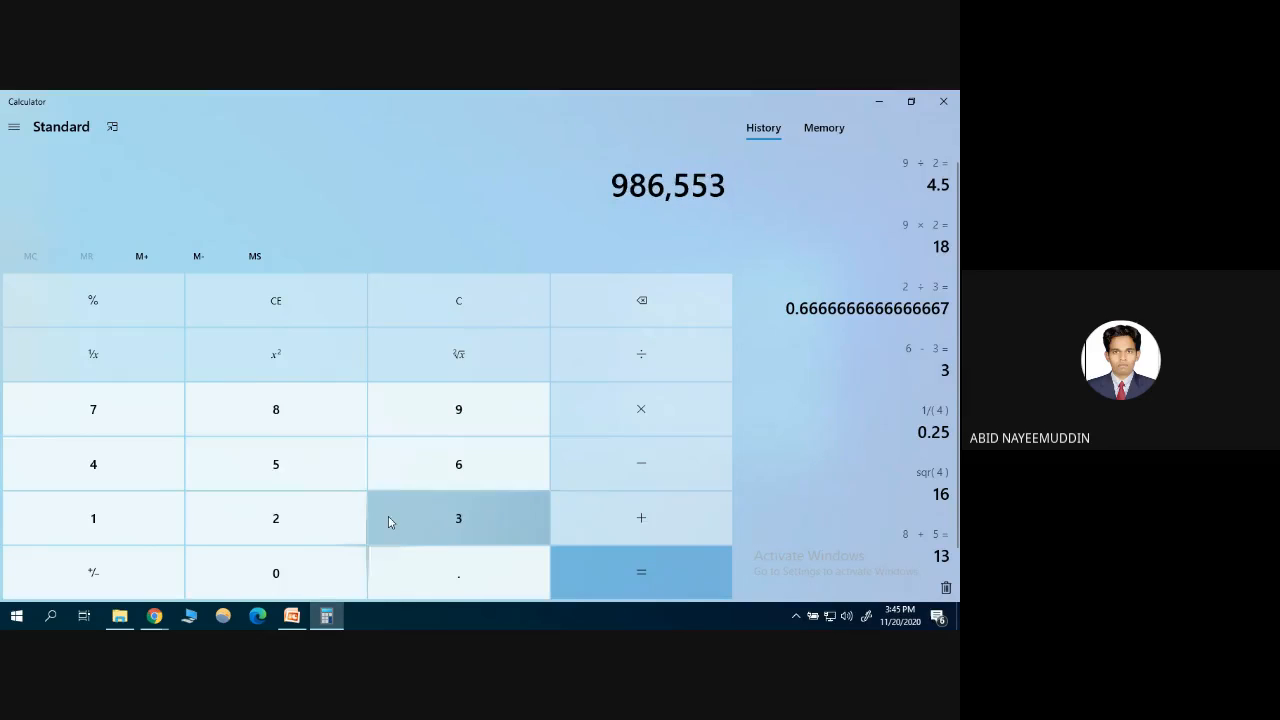
{"action": "left_click", "coordinate": [389, 520]}
{"action": "double_click", "coordinate": [274, 466]}
{"action": "left_click", "coordinate": [486, 300]}
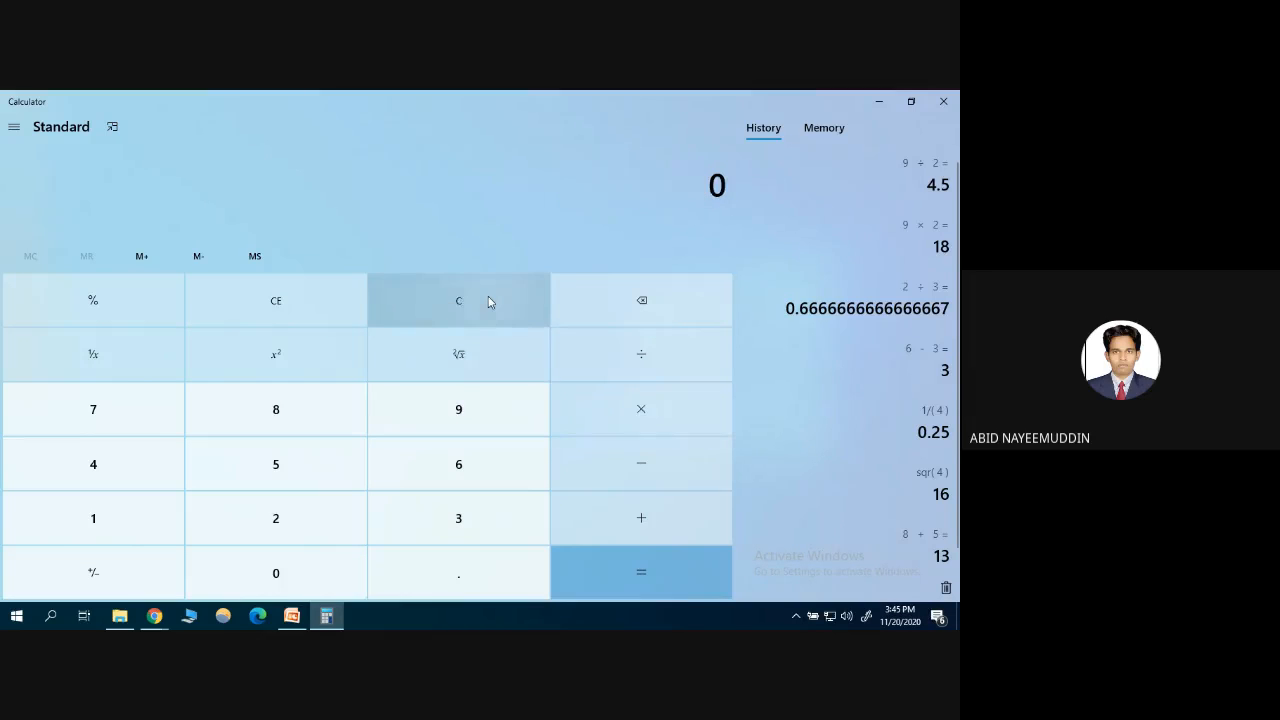
Restore the Calculator window to its smaller size and close it
{"action": "left_click", "coordinate": [911, 103]}
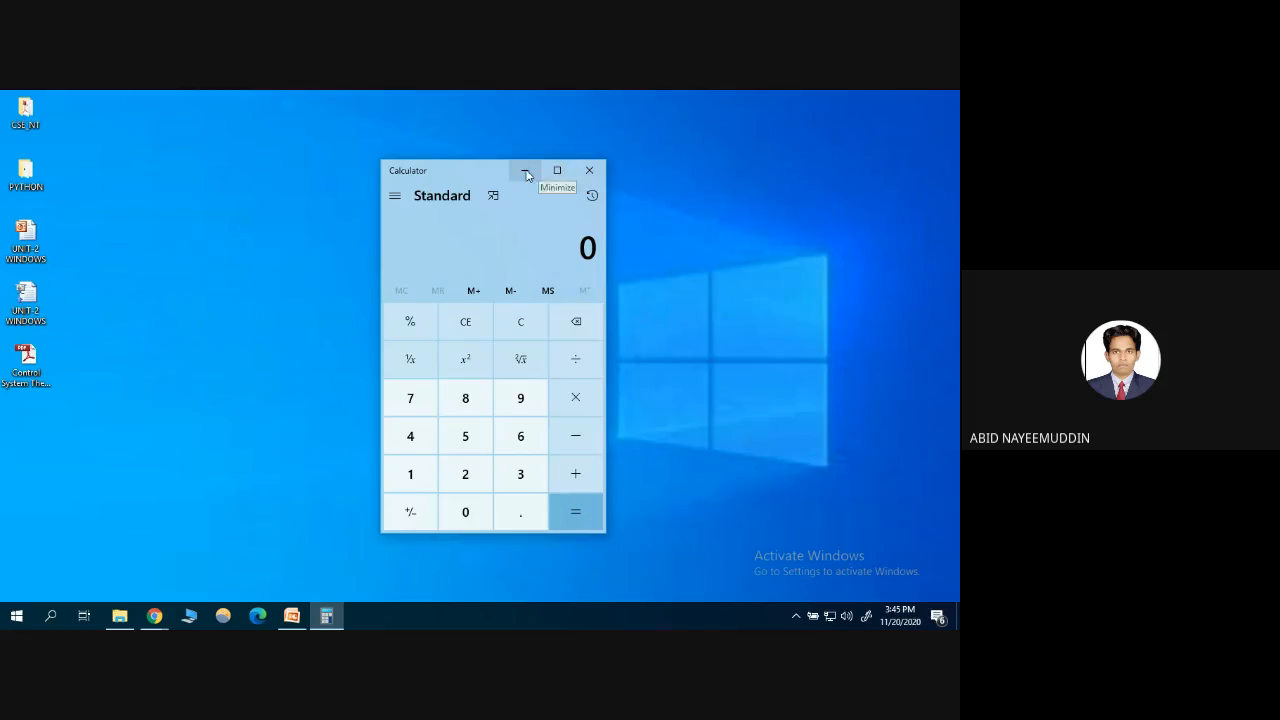
{"action": "left_click", "coordinate": [585, 169]}
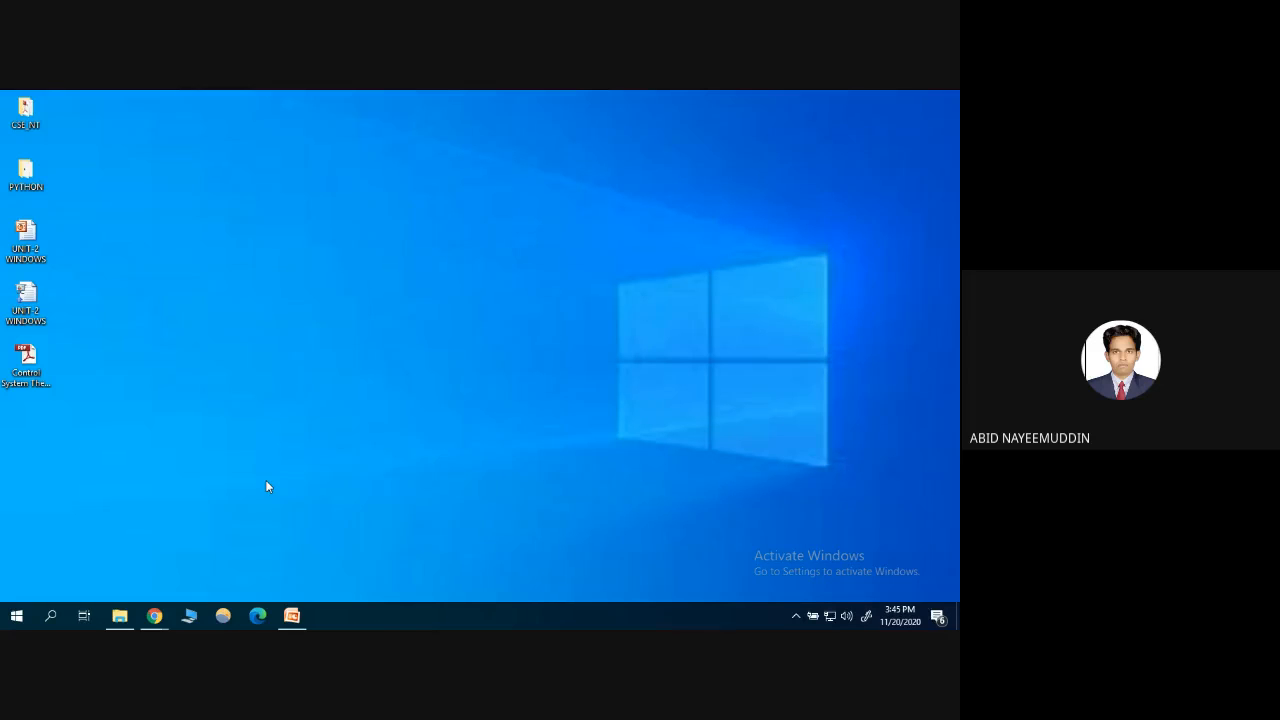
Open the Run dialog and launch Paint with the command mspaint
{"action": "left_click", "coordinate": [17, 615]}
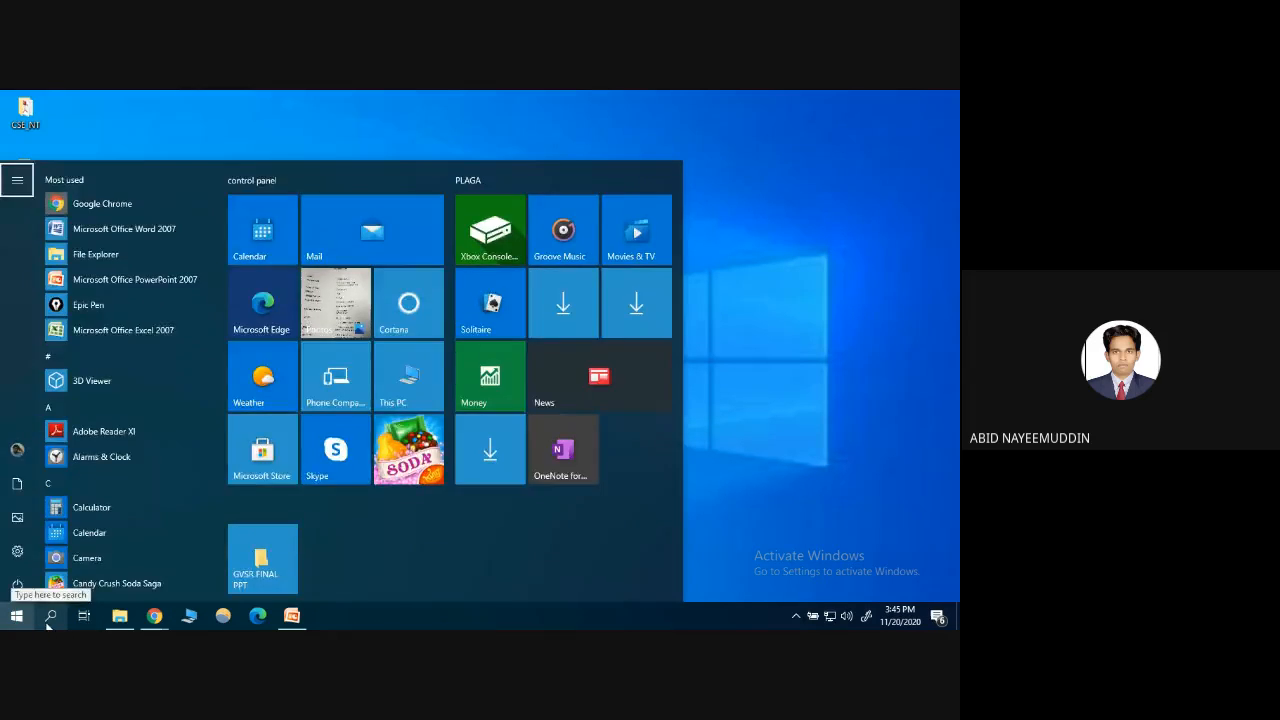
{"action": "left_click", "coordinate": [51, 617]}
{"action": "left_click", "coordinate": [51, 617]}
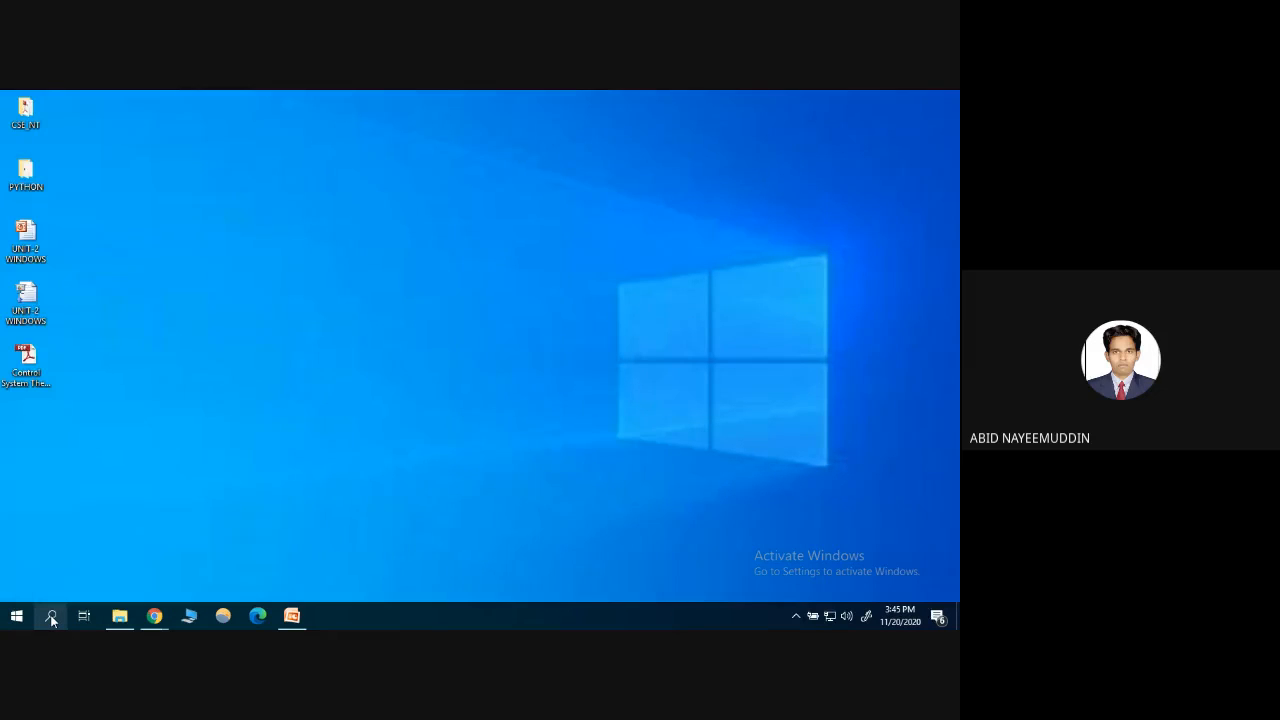
{"action": "key", "text": "super+r"}
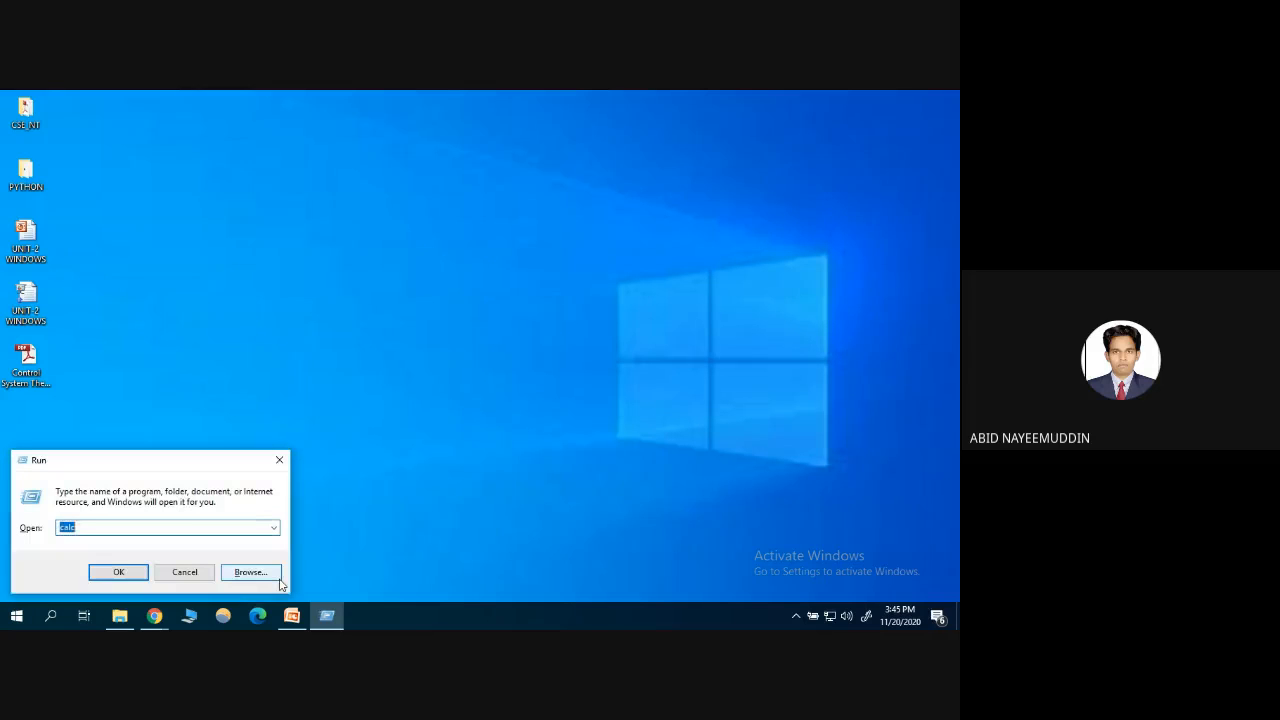
{"action": "left_click", "coordinate": [272, 576]}
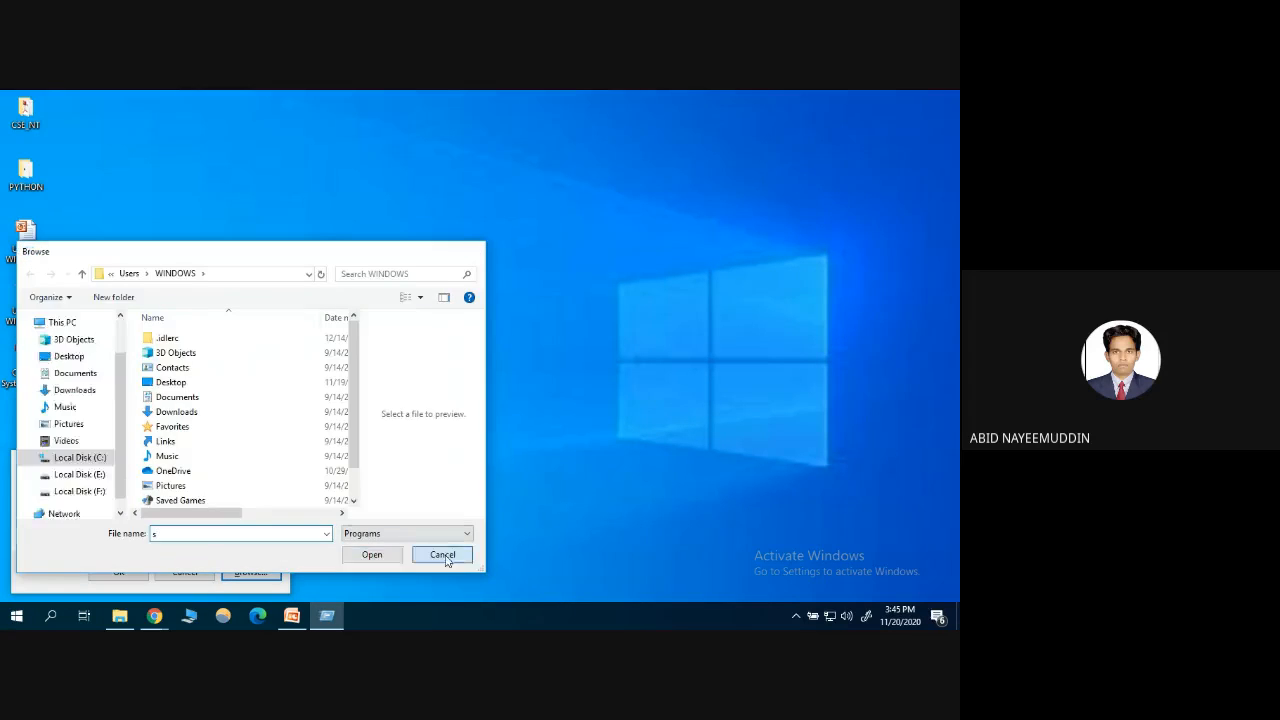
{"action": "left_click", "coordinate": [445, 556]}
{"action": "type", "text": "ms"}
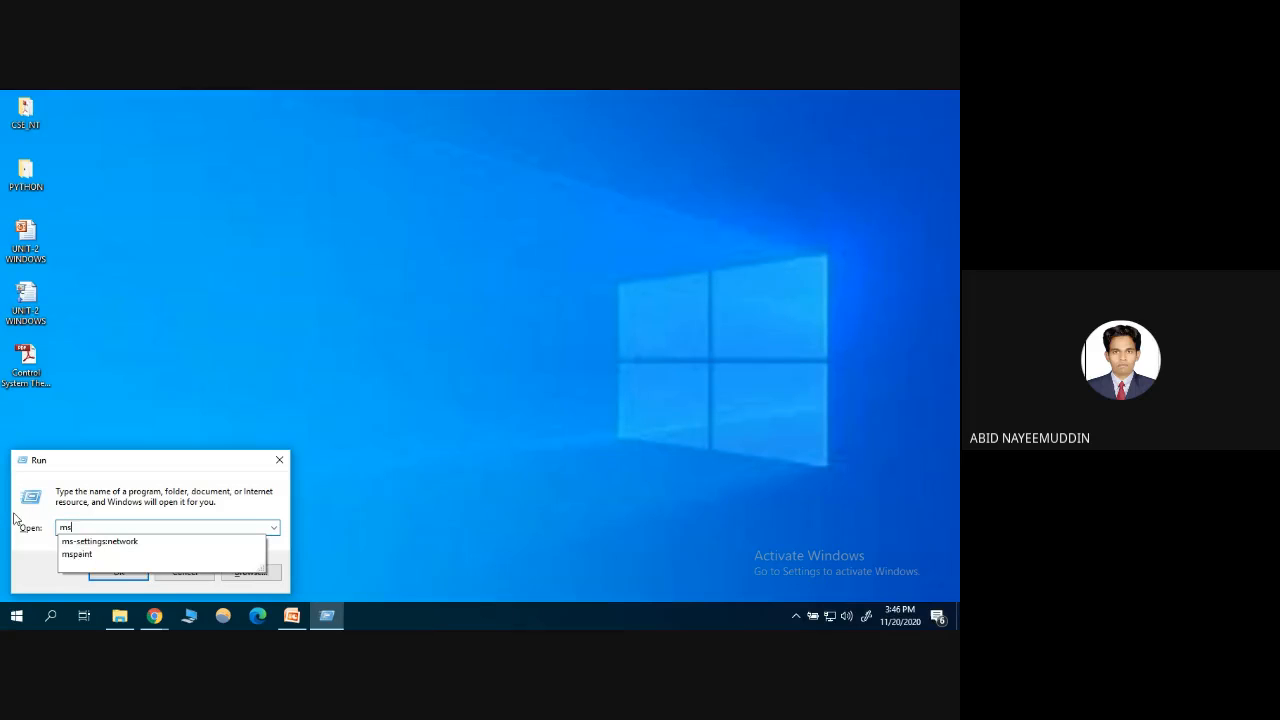
{"action": "type", "text": "paint"}
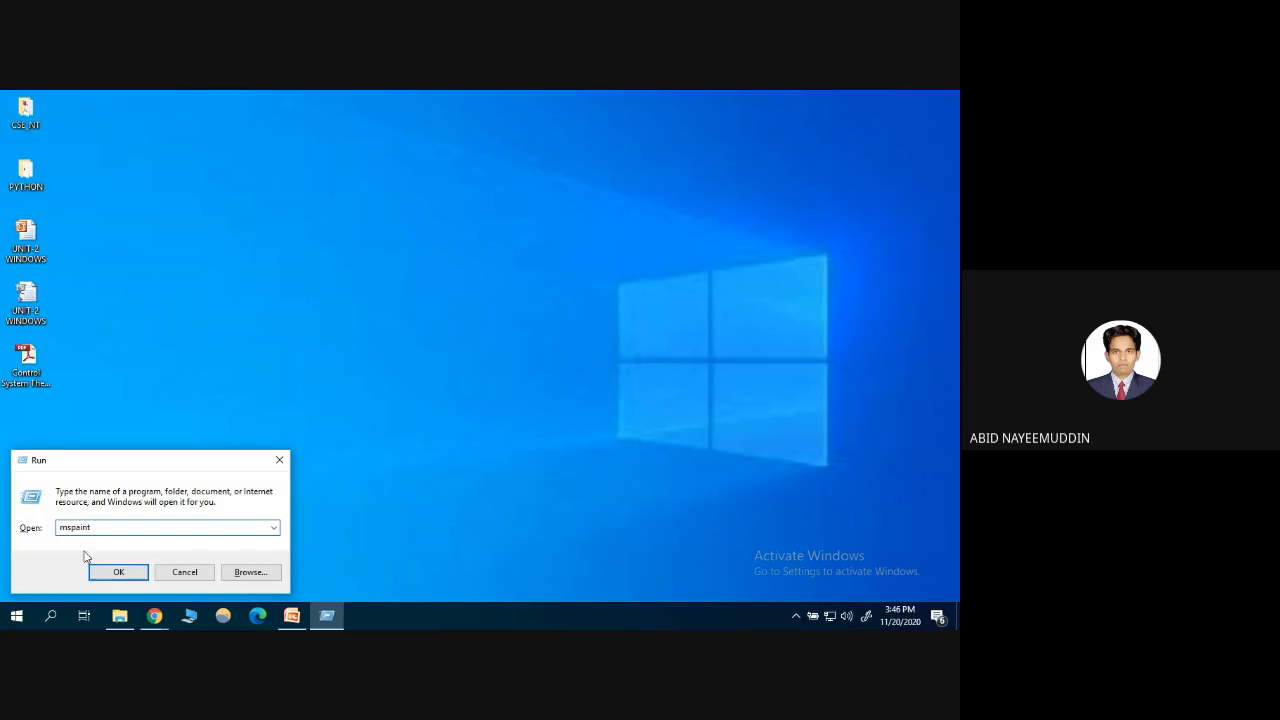
{"action": "left_click", "coordinate": [117, 572]}
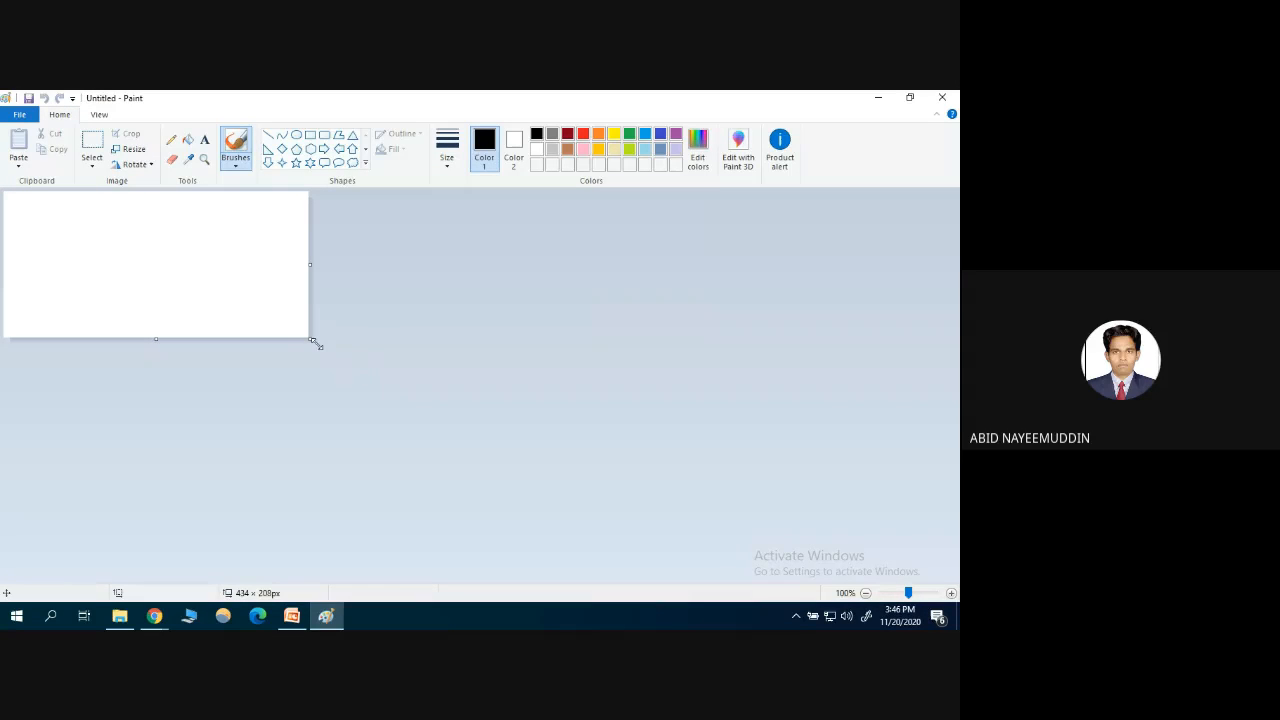
Enlarge the blank Paint canvas to about 867 × 447 px
{"action": "left_click_drag", "start_coordinate": [311, 340], "coordinate": [664, 514]}
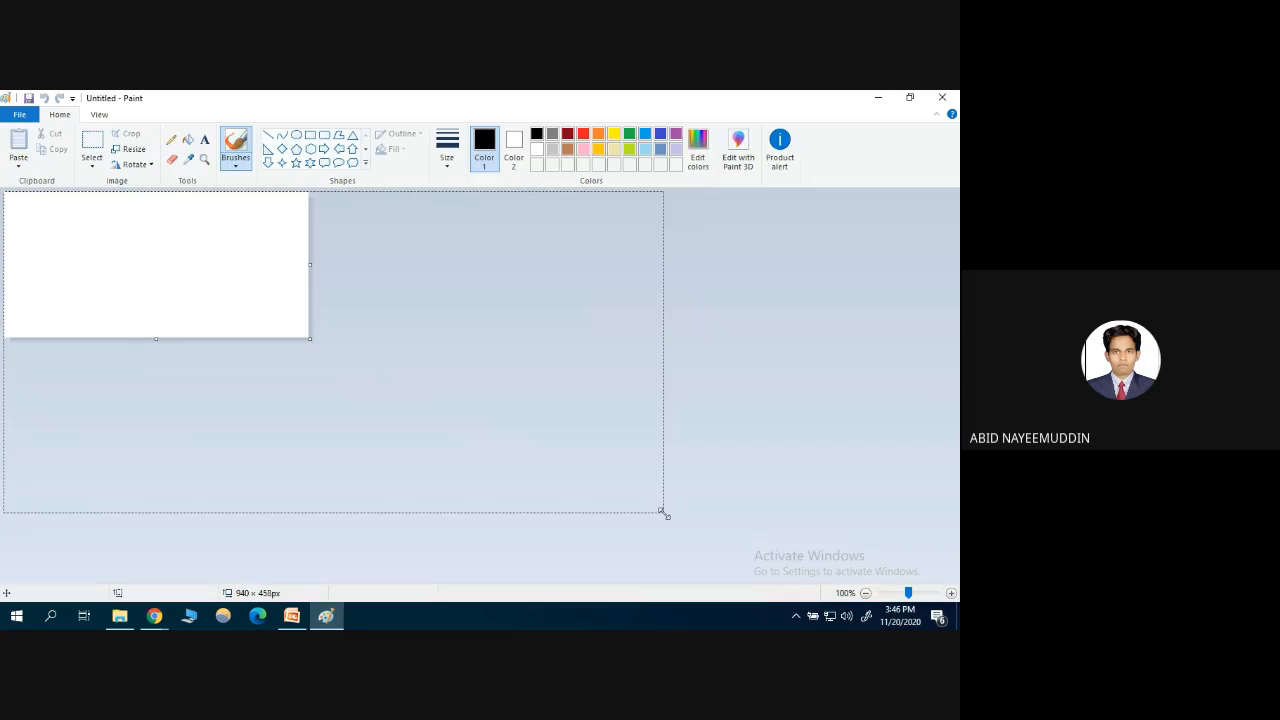
{"action": "left_click_drag", "start_coordinate": [664, 514], "coordinate": [615, 506]}
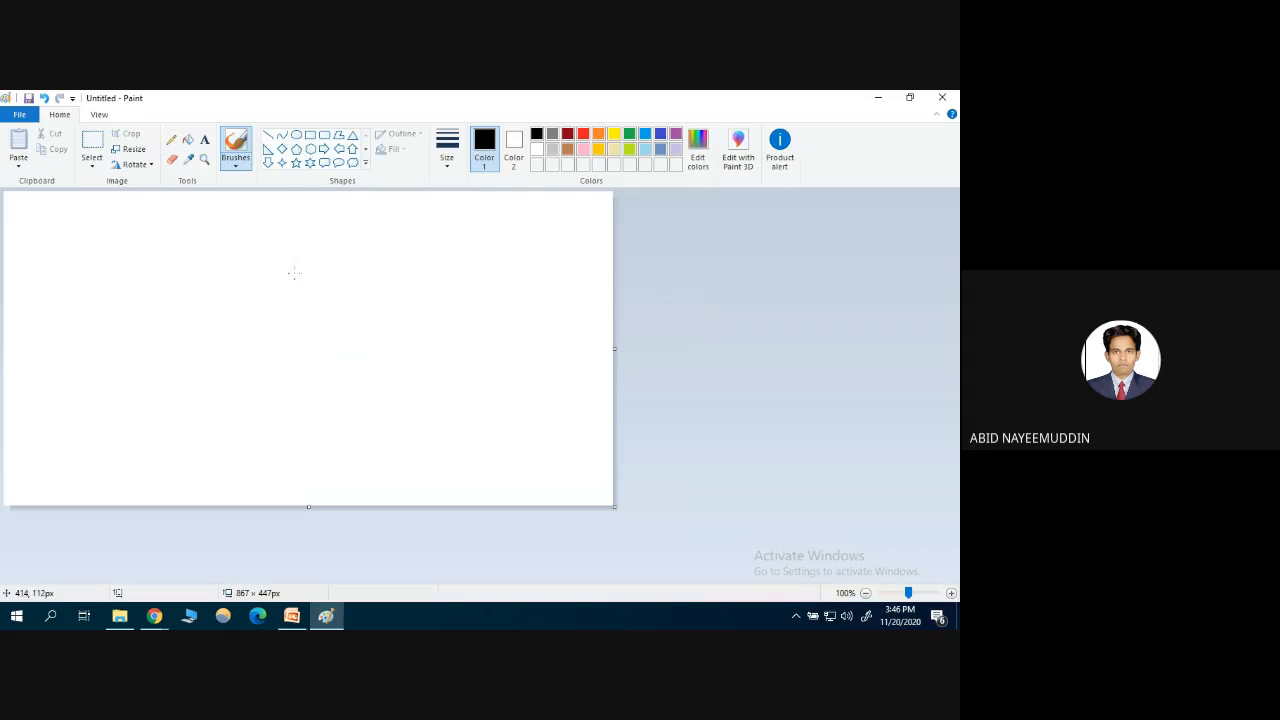
Draw a nearly square rectangle of about 300 × 306 px for the house wall and make its outline orange
{"action": "left_click", "coordinate": [310, 134]}
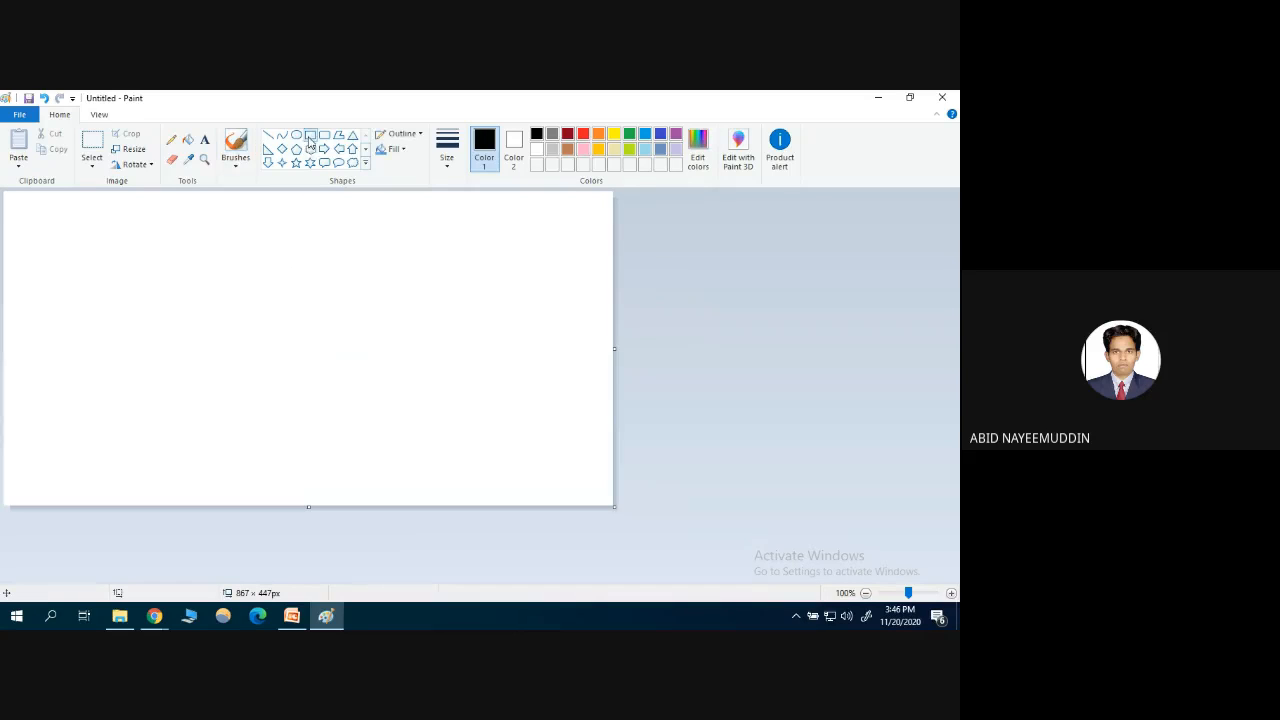
{"action": "left_click_drag", "start_coordinate": [139, 267], "coordinate": [349, 481]}
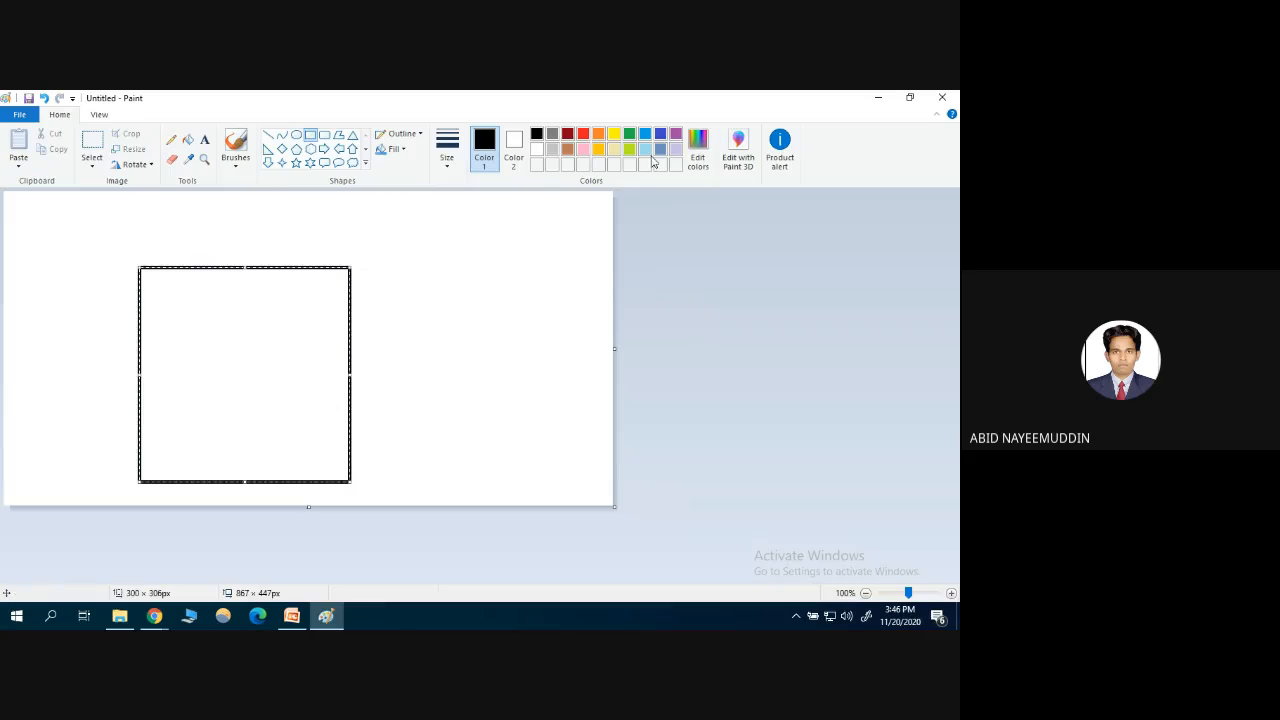
{"action": "left_click", "coordinate": [598, 134]}
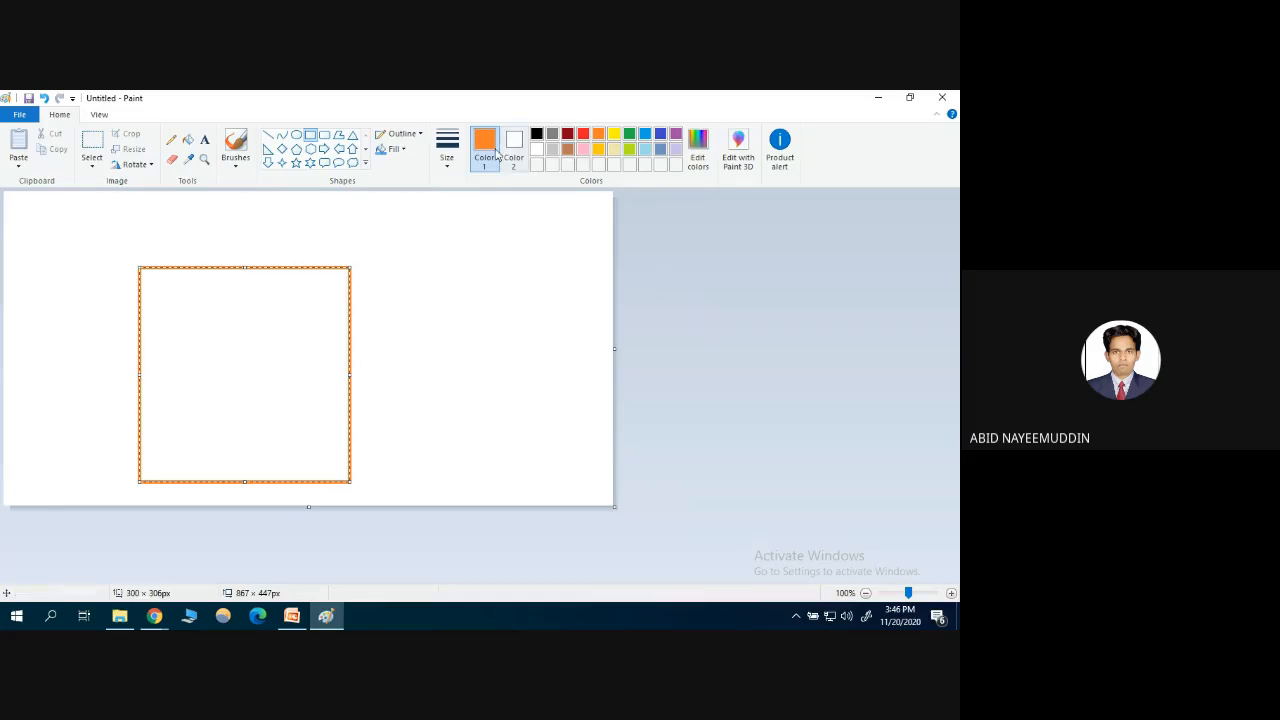
Draw two rounded windows about 64 × 51 px in the wall's upper corners and a rectangular door about 95 × 157 px at its base
{"action": "left_click", "coordinate": [321, 137]}
{"action": "mouse_move", "coordinate": [157, 293]}
{"action": "left_mouse_down"}
{"action": "mouse_move", "coordinate": [186, 331]}
{"action": "mouse_move", "coordinate": [202, 330]}
{"action": "left_mouse_up"}
{"action": "mouse_move", "coordinate": [287, 292]}
{"action": "left_mouse_down"}
{"action": "mouse_move", "coordinate": [290, 318]}
{"action": "mouse_move", "coordinate": [333, 329]}
{"action": "left_mouse_up"}
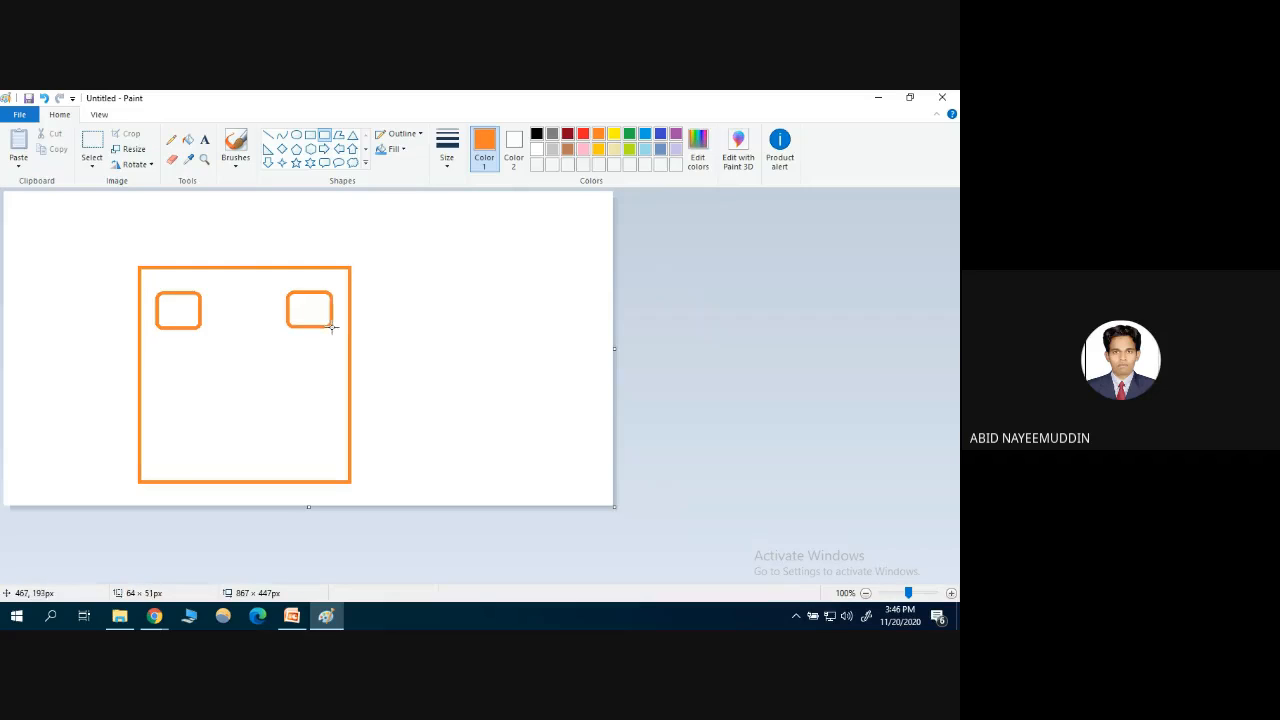
{"action": "left_click", "coordinate": [321, 136]}
{"action": "left_click_drag", "start_coordinate": [211, 371], "coordinate": [278, 480]}
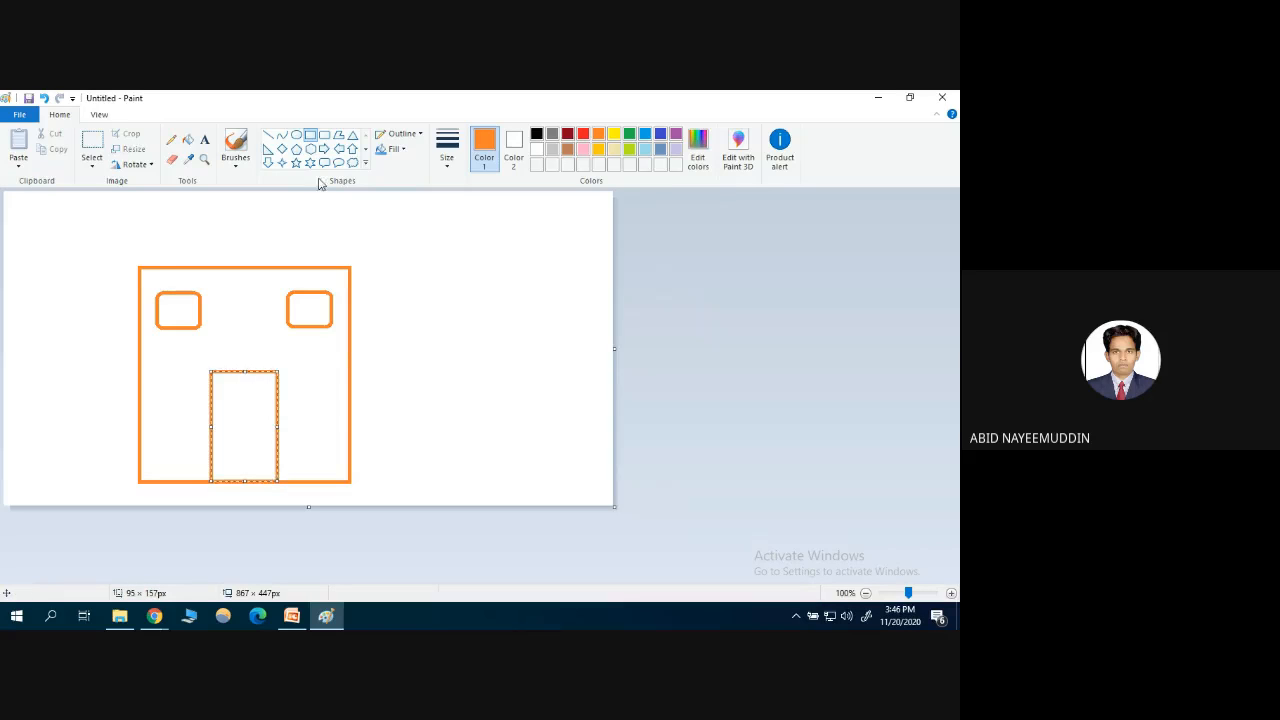
Draw two sloping orange roof lines, each about 150 px wide, from the wall's upper corners and join them at a peak
{"action": "left_click", "coordinate": [268, 135]}
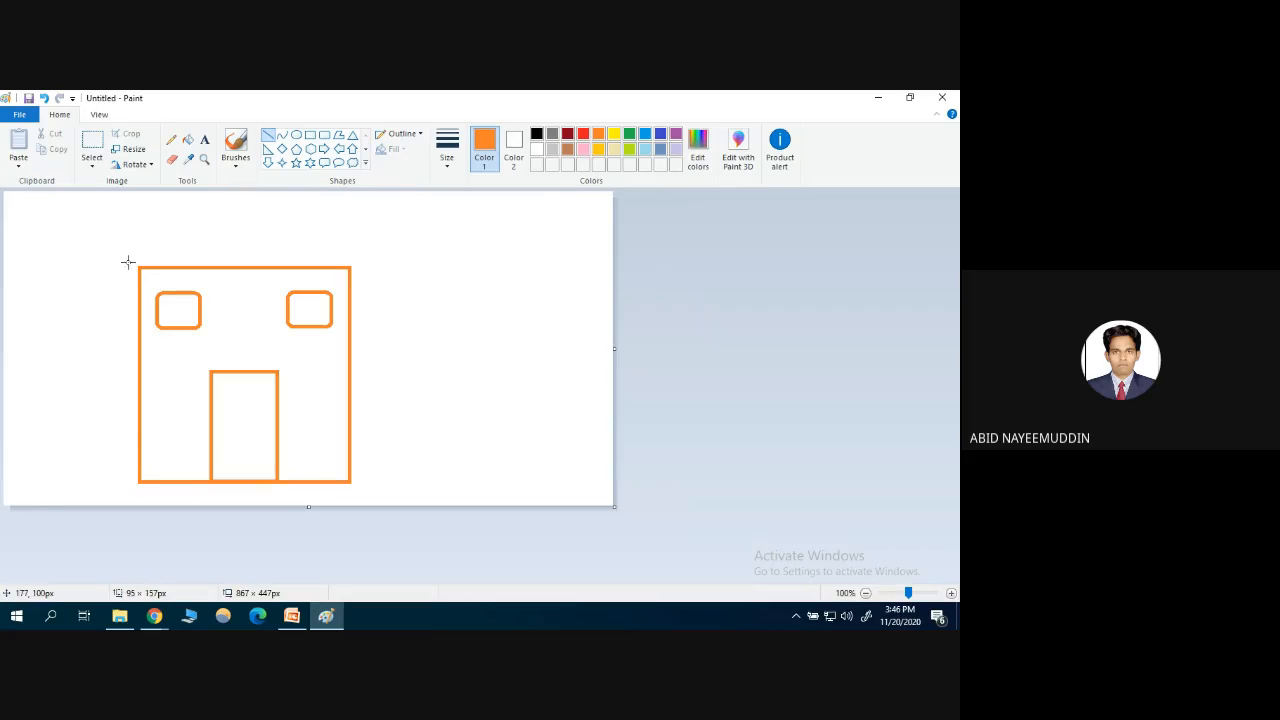
{"action": "left_click_drag", "start_coordinate": [137, 263], "coordinate": [240, 195]}
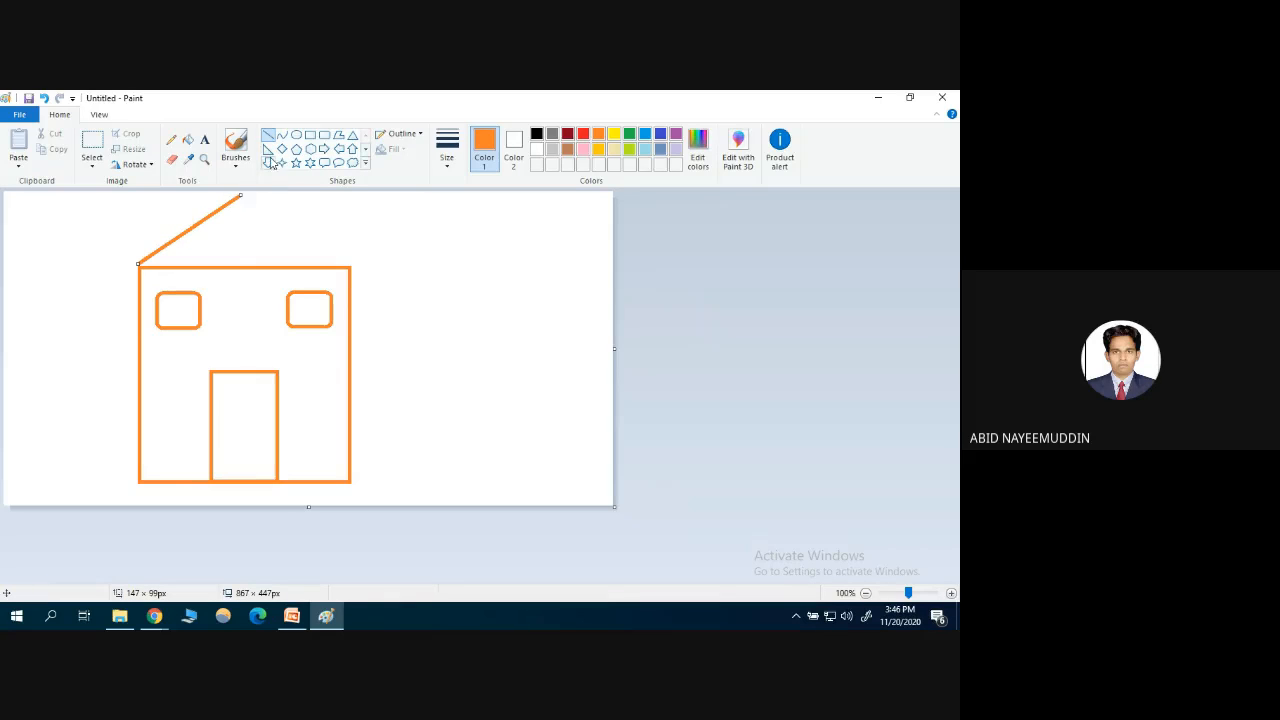
{"action": "left_click", "coordinate": [268, 200]}
{"action": "left_click_drag", "start_coordinate": [242, 194], "coordinate": [349, 266]}
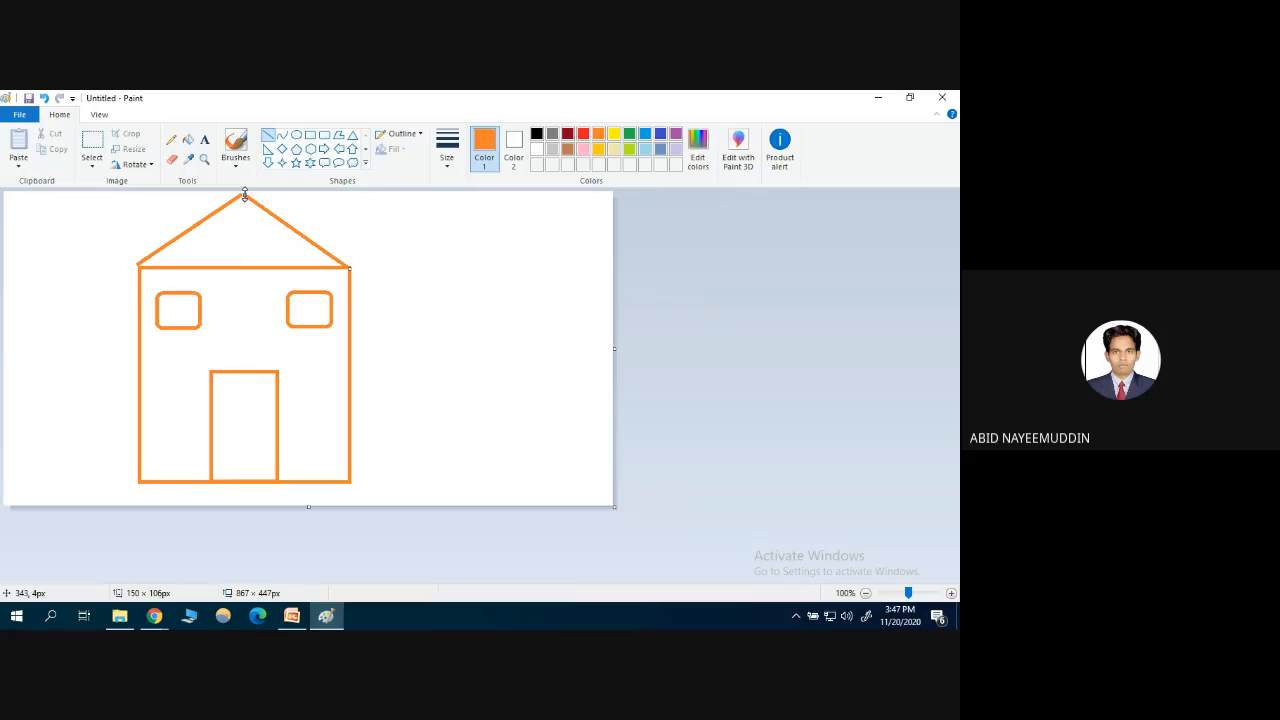
{"action": "left_click_drag", "start_coordinate": [244, 194], "coordinate": [241, 194]}
{"action": "left_click", "coordinate": [409, 253]}
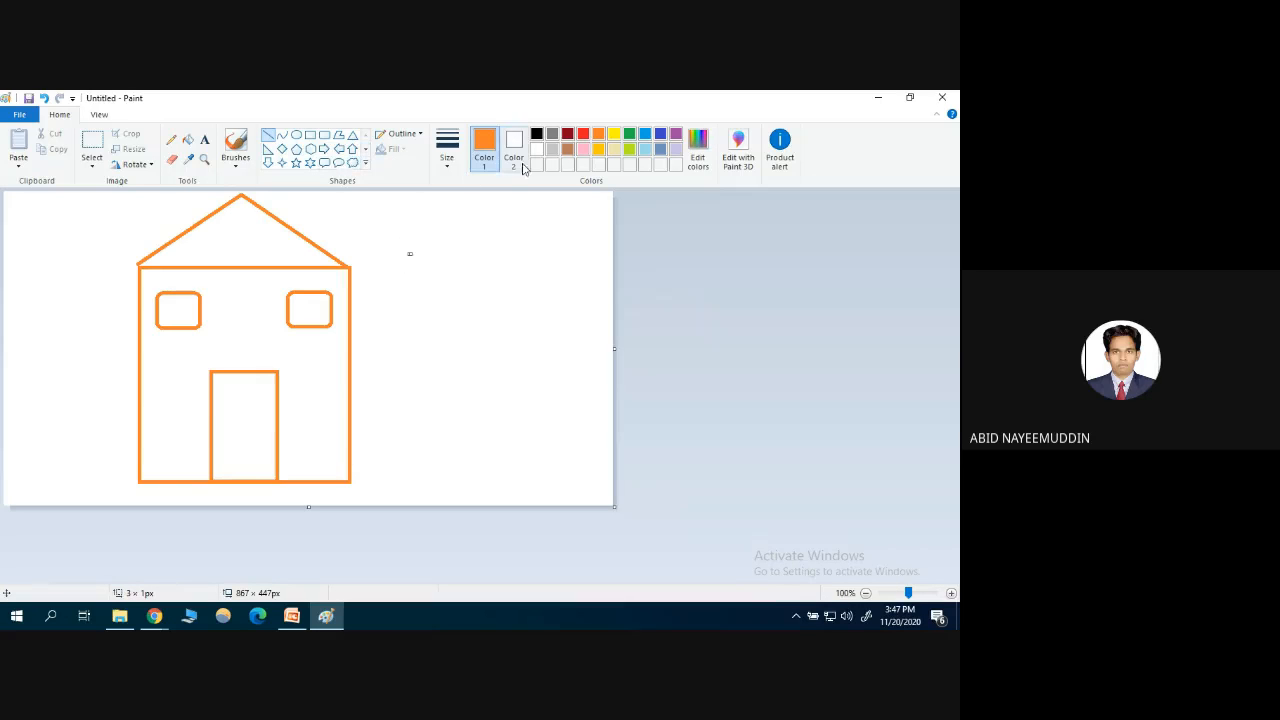
Draw a yellow oval of about 23 × 31 px inside the house's right window
{"action": "left_click", "coordinate": [614, 133]}
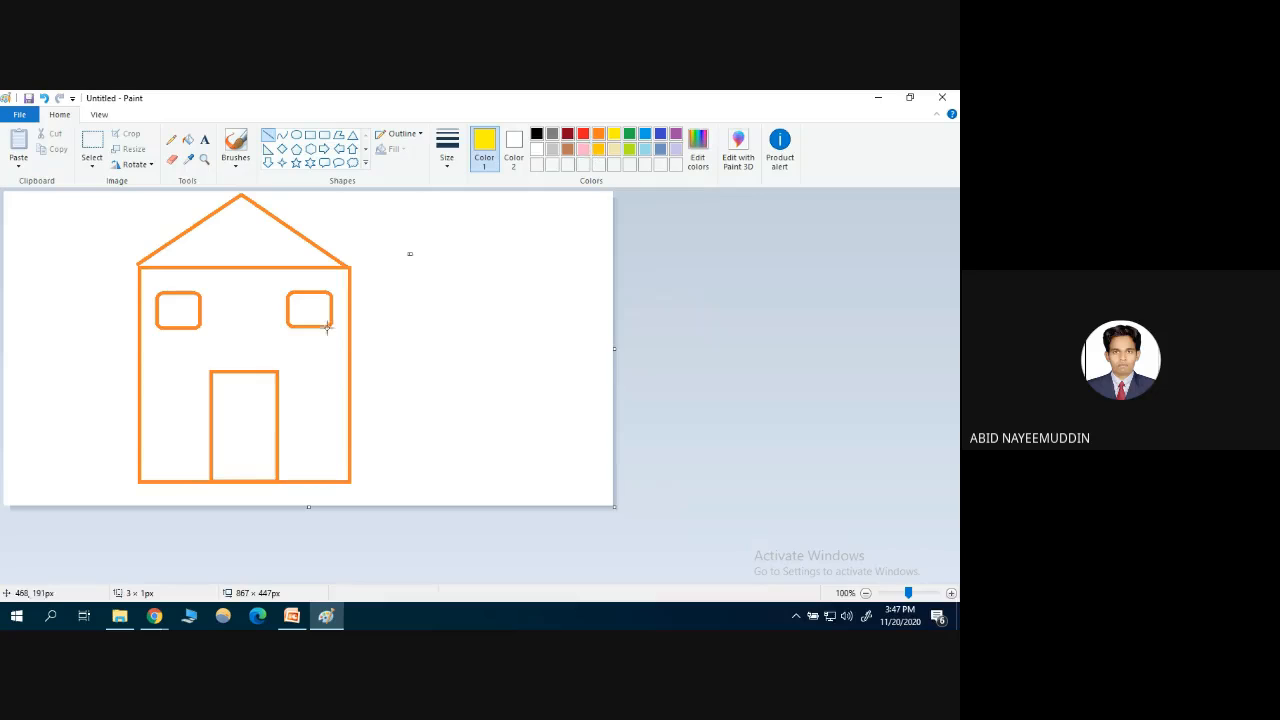
{"action": "left_click", "coordinate": [296, 134]}
{"action": "left_click_drag", "start_coordinate": [302, 298], "coordinate": [318, 320]}
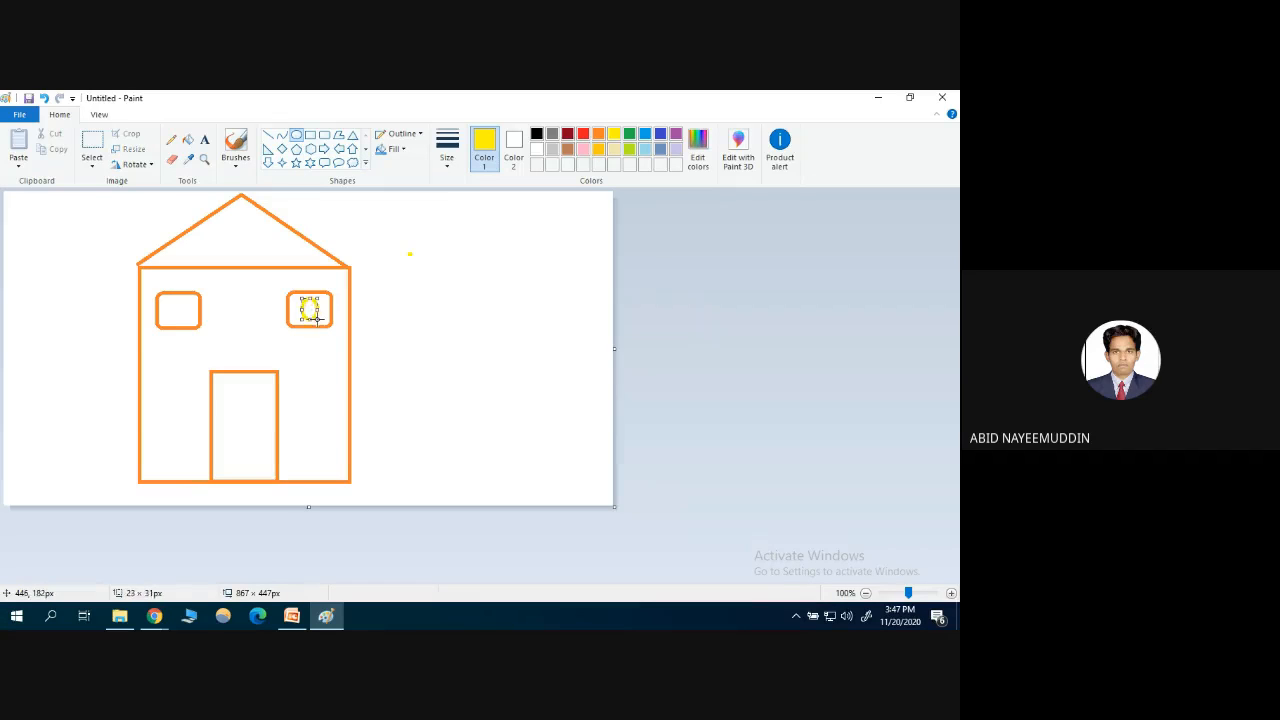
Recolour the oval in the right window red and try solid color and watercolor shape fills on it
{"action": "left_click", "coordinate": [384, 151]}
{"action": "left_click", "coordinate": [361, 184]}
{"action": "left_click", "coordinate": [583, 133]}
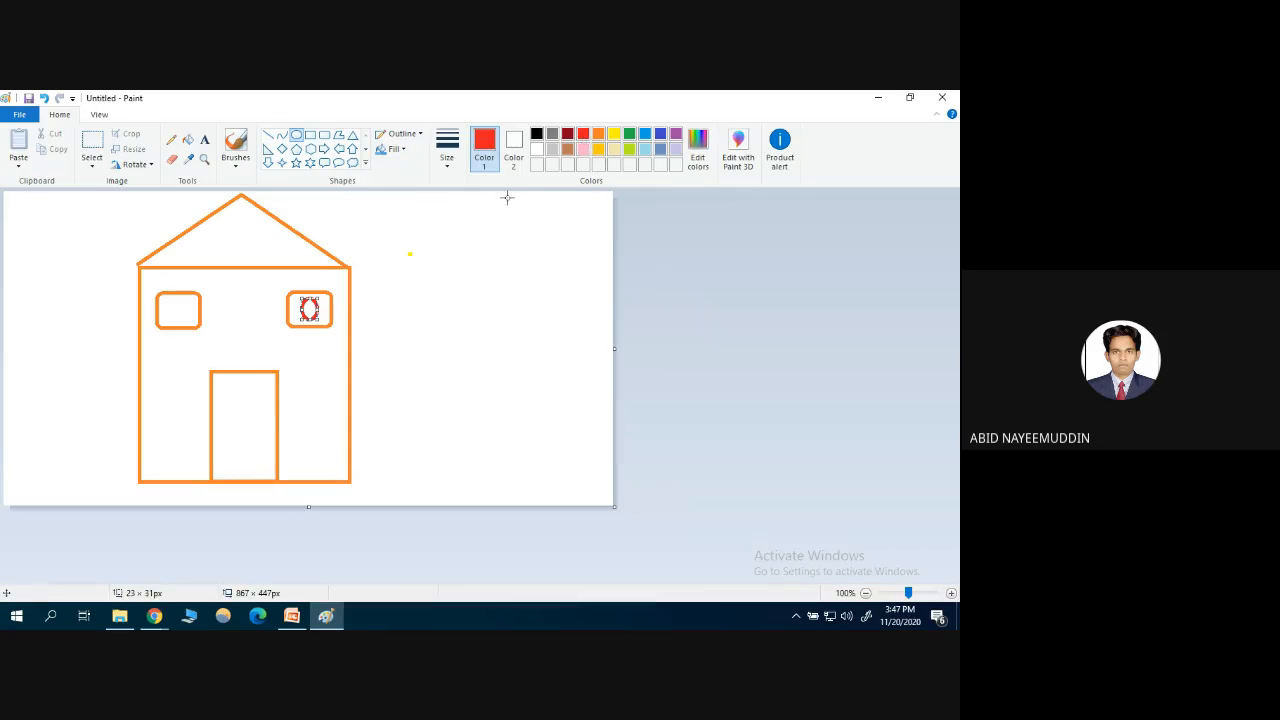
{"action": "left_click", "coordinate": [390, 150]}
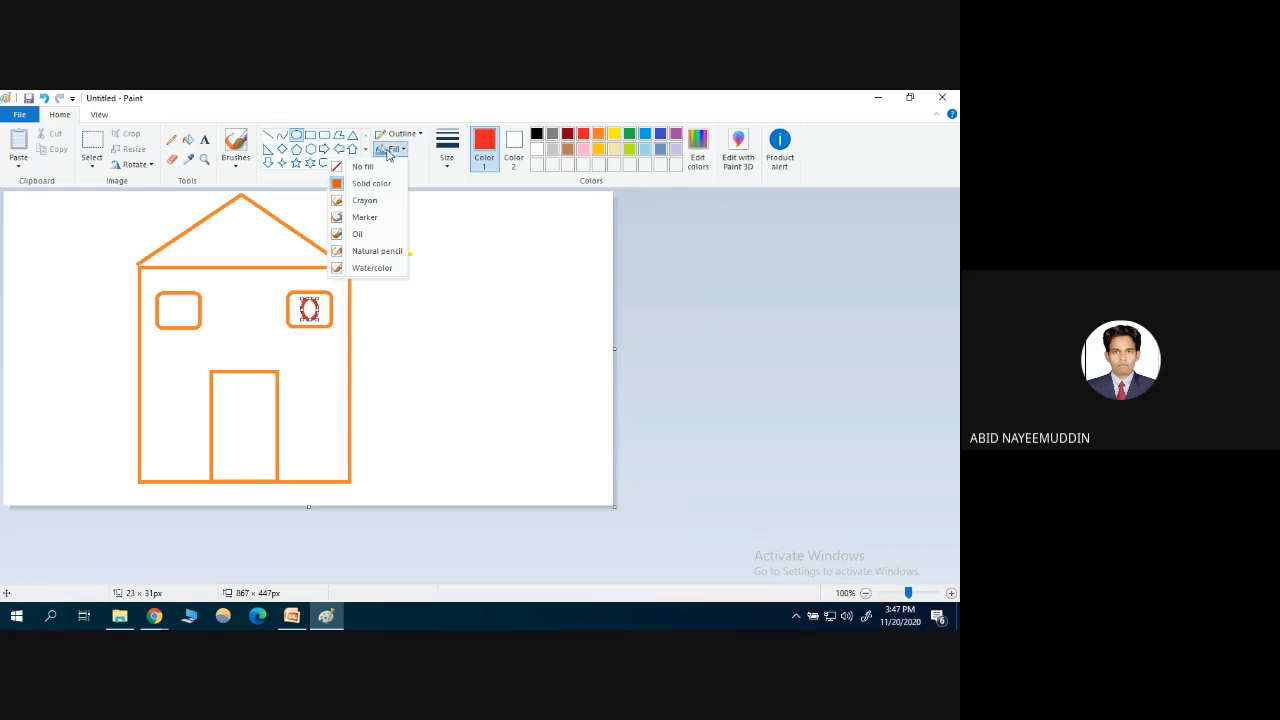
{"action": "left_click", "coordinate": [362, 186]}
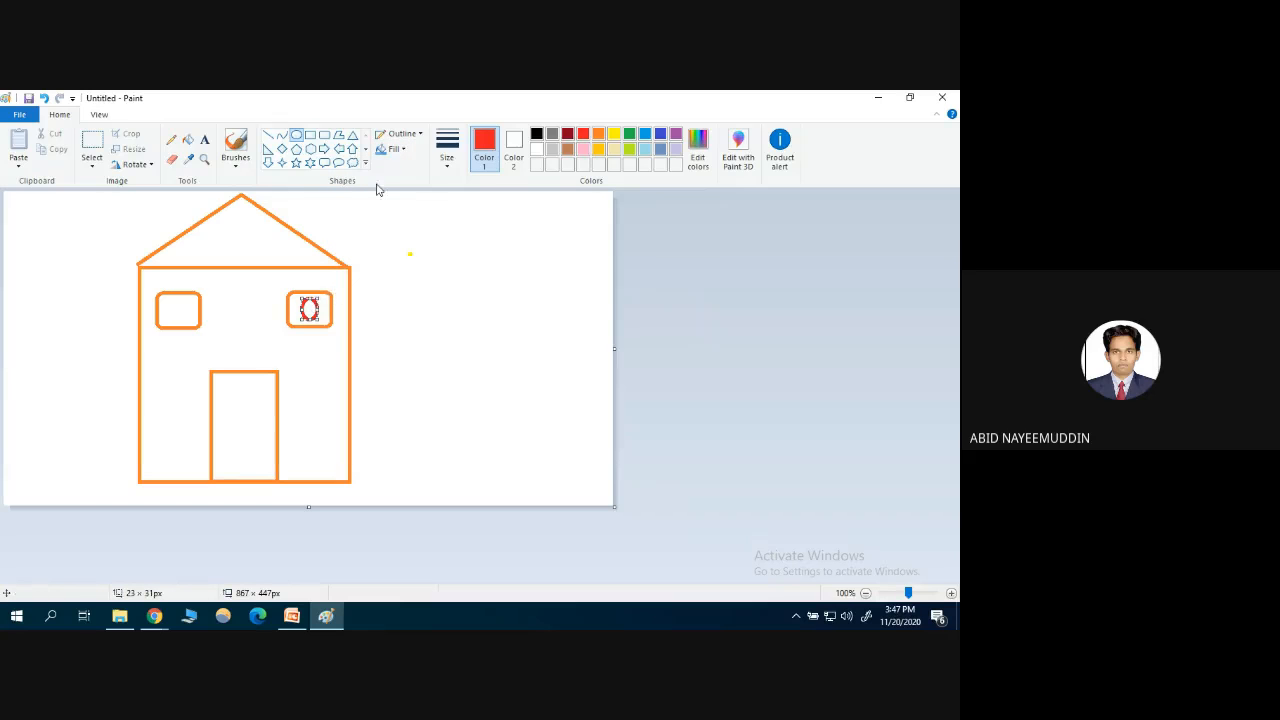
{"action": "left_click", "coordinate": [379, 152]}
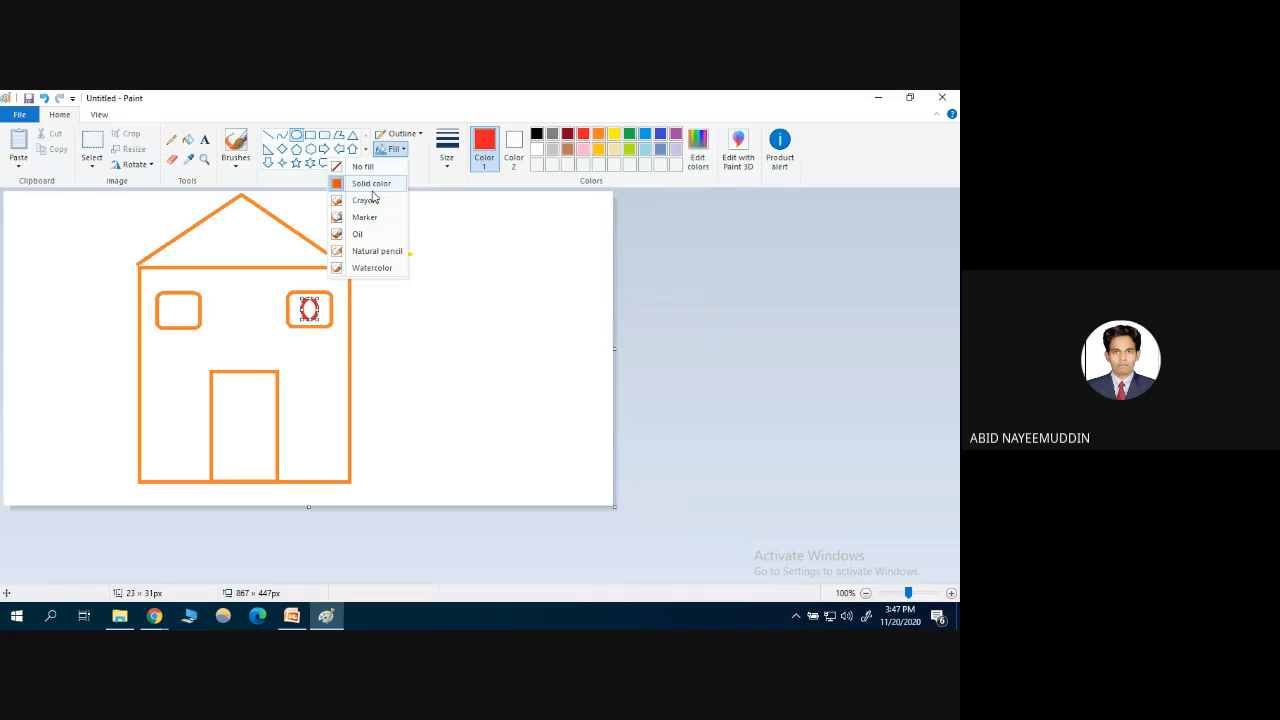
{"action": "left_click", "coordinate": [366, 268]}
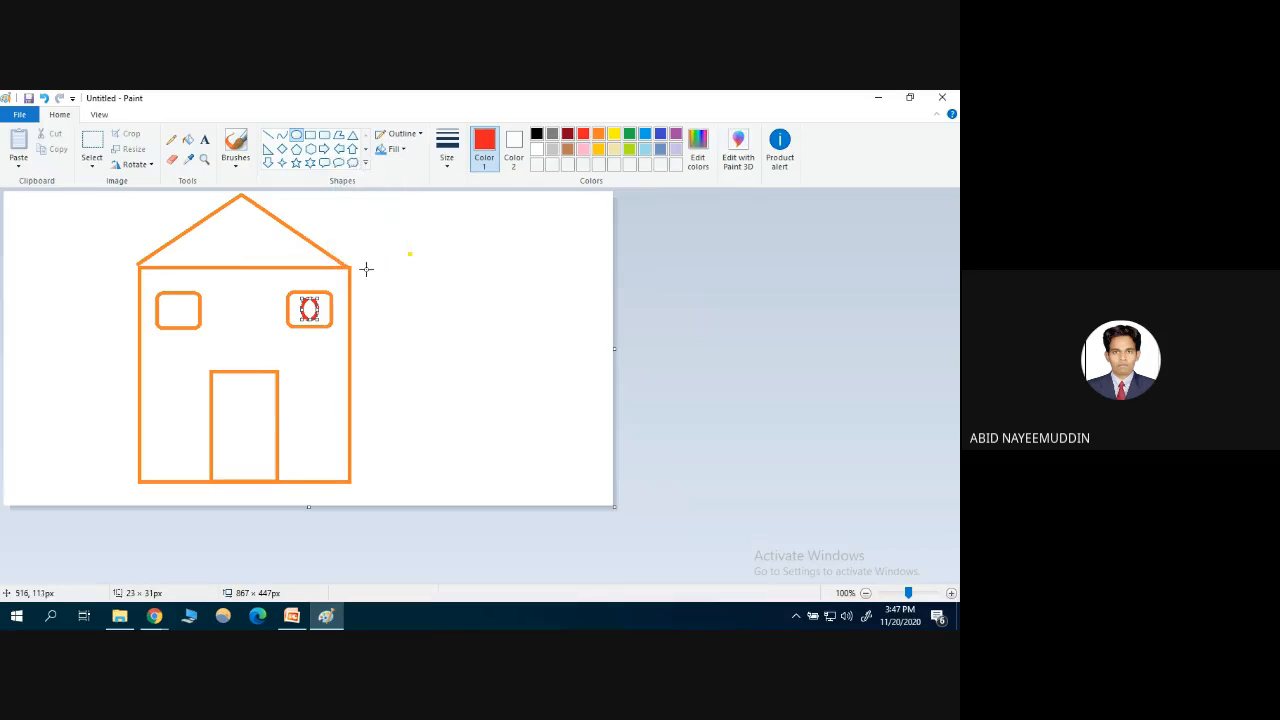
{"action": "left_click", "coordinate": [393, 151]}
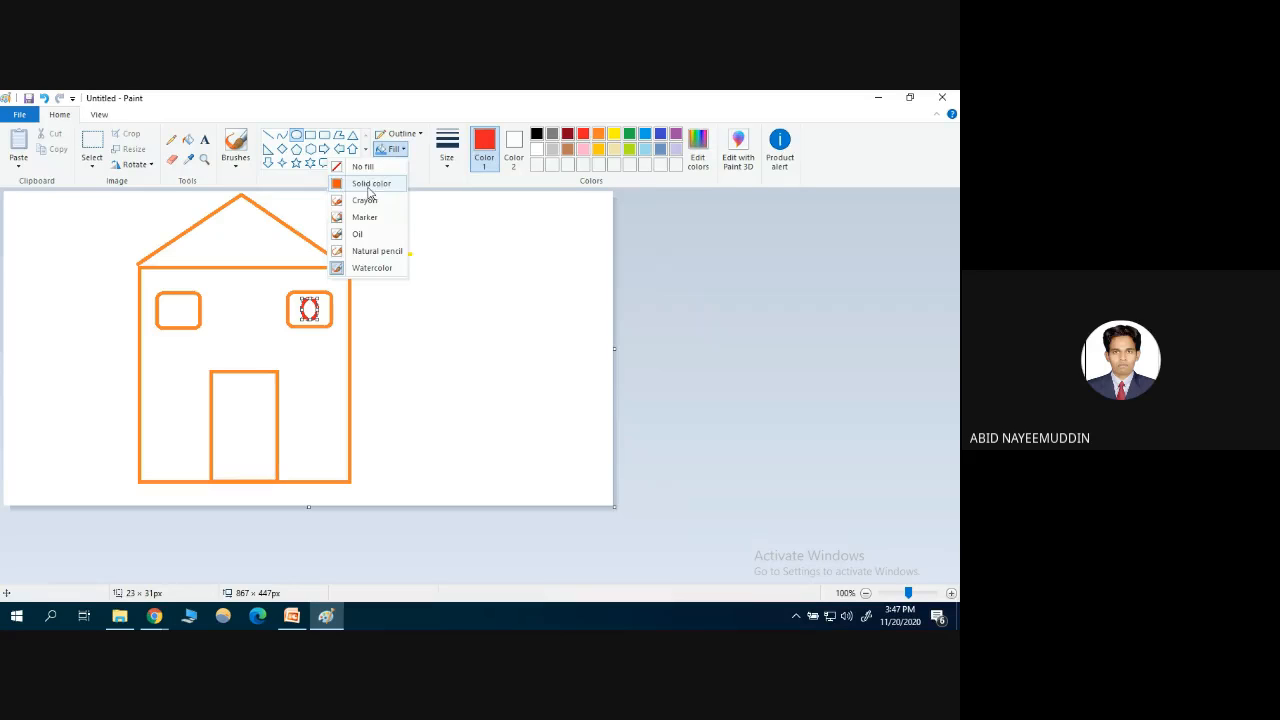
{"action": "left_click", "coordinate": [368, 190]}
{"action": "left_click", "coordinate": [418, 301]}
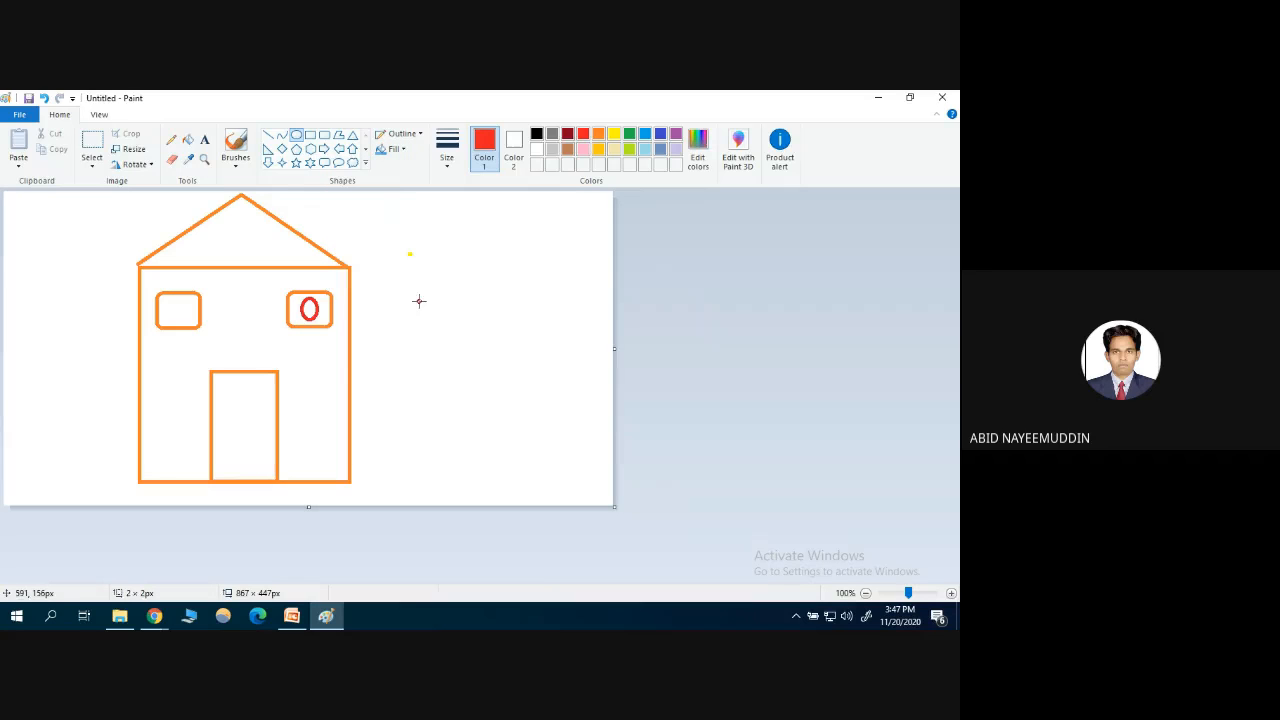
Fill the inside of the right window's oval with red using the bucket fill tool
{"action": "left_click", "coordinate": [310, 309]}
{"action": "left_click", "coordinate": [191, 142]}
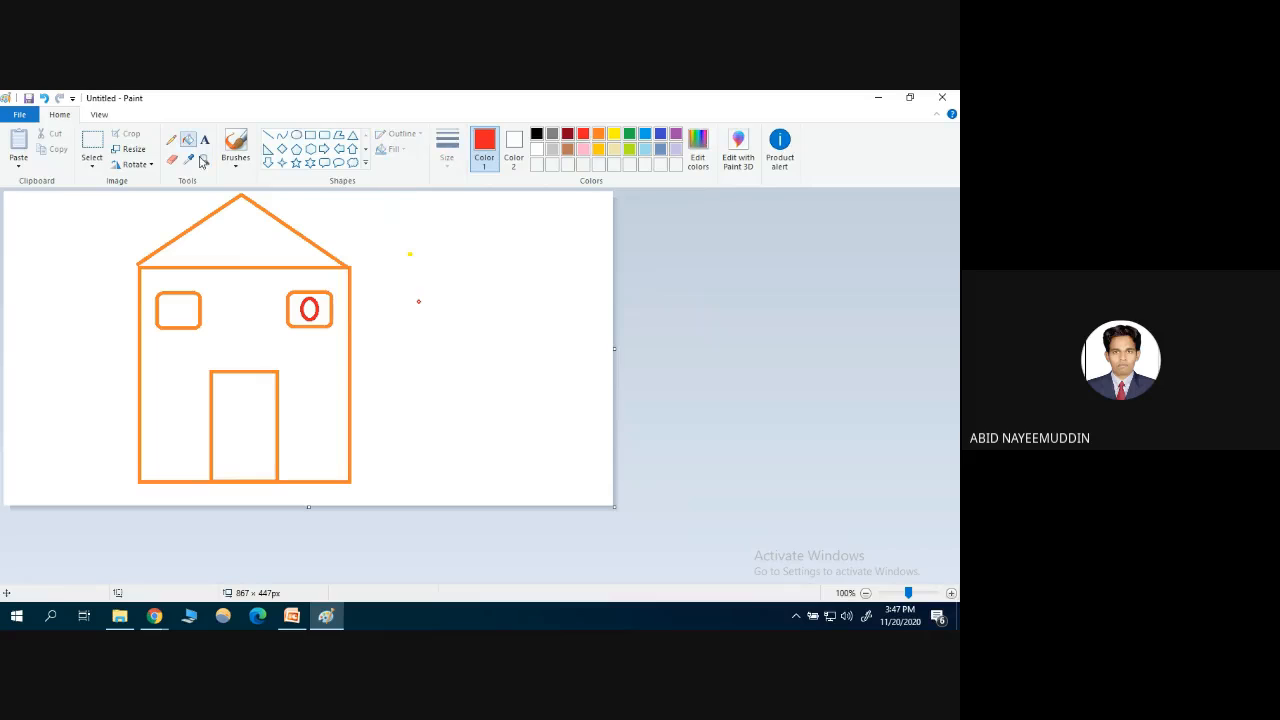
{"action": "left_click", "coordinate": [311, 309]}
Fill the triangular roof with yellow and the rectangular door with indigo blue
{"action": "left_click", "coordinate": [614, 134]}
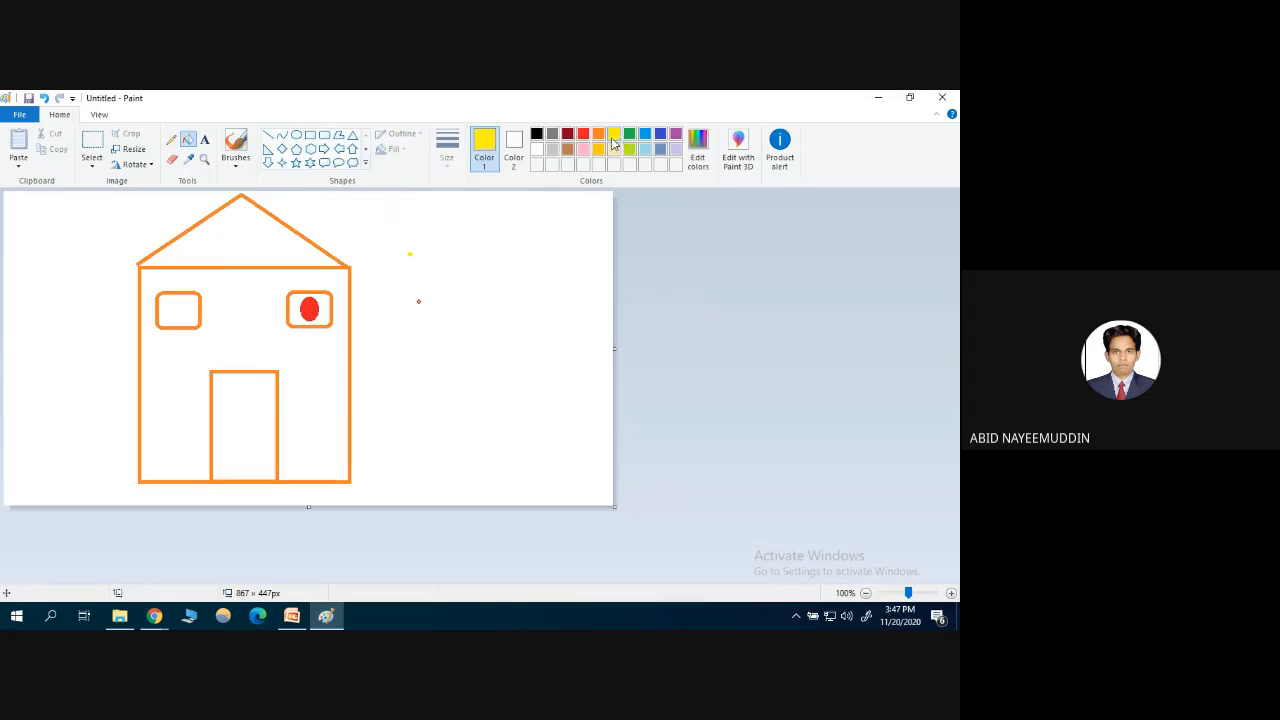
{"action": "left_click", "coordinate": [242, 248]}
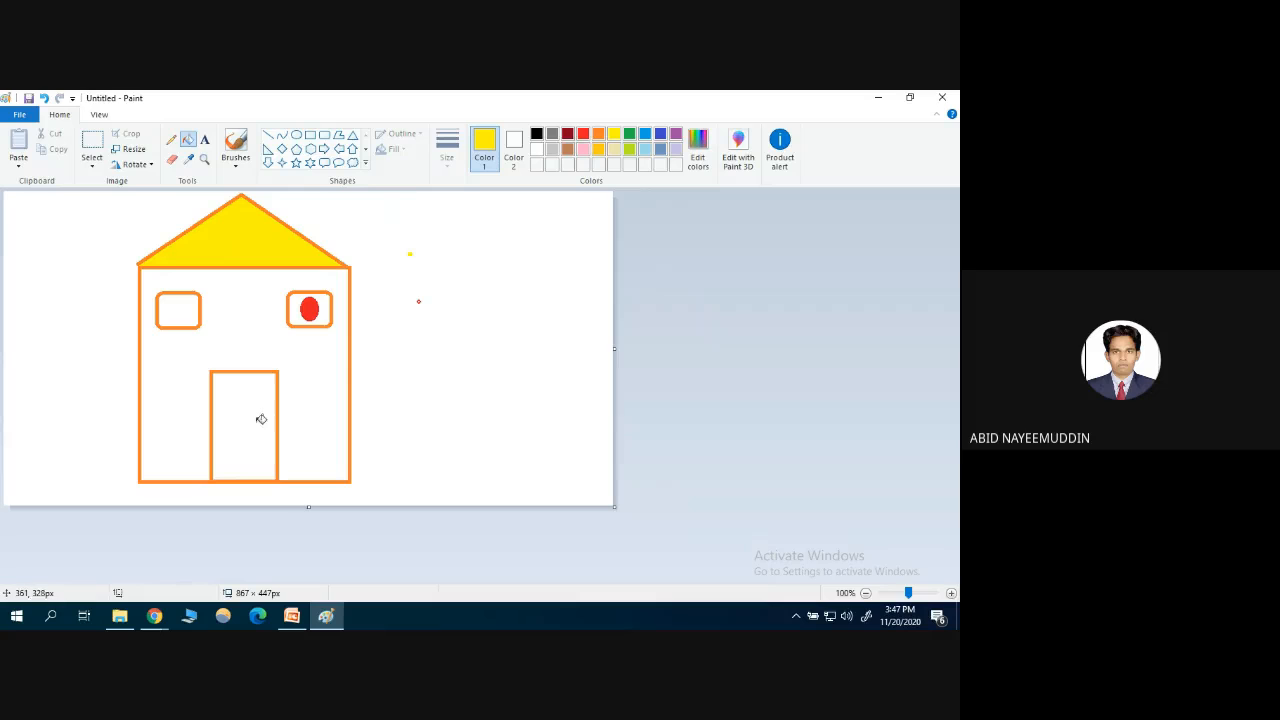
{"action": "left_click", "coordinate": [660, 134]}
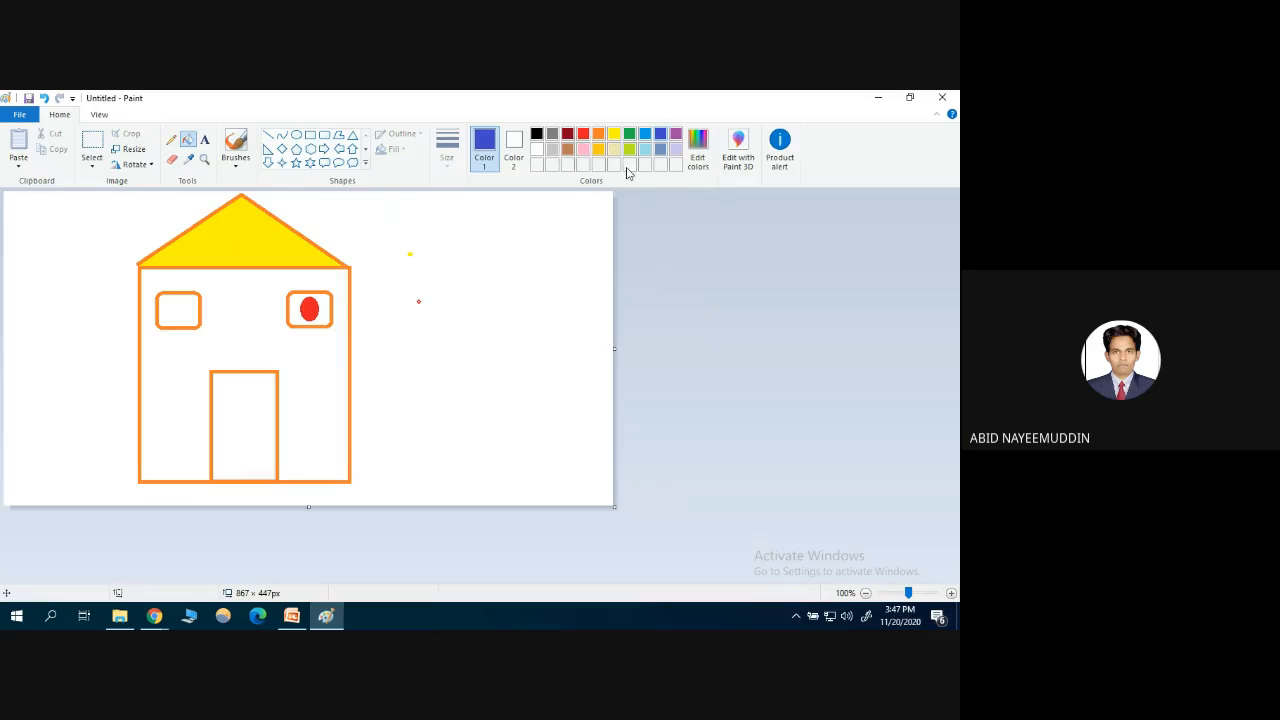
{"action": "left_click", "coordinate": [252, 432]}
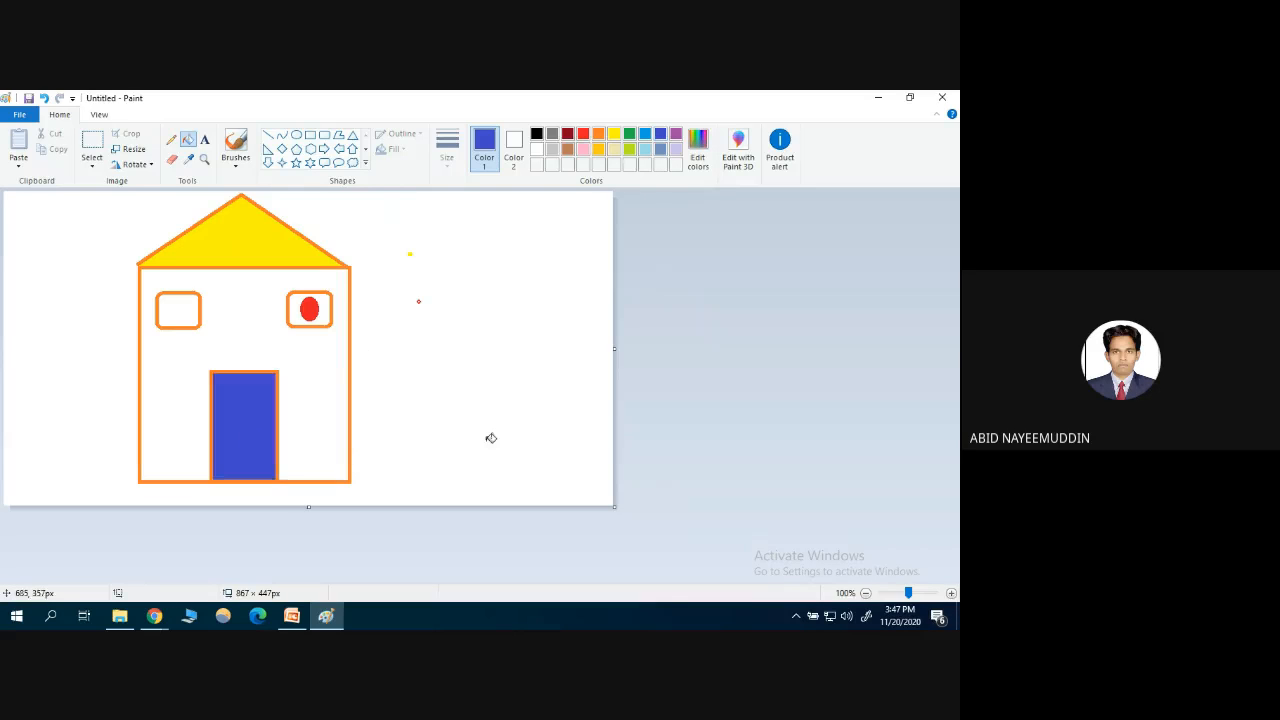
Try indigo blue in the left window, and fill both windows of the house with gold
{"action": "left_click", "coordinate": [180, 312]}
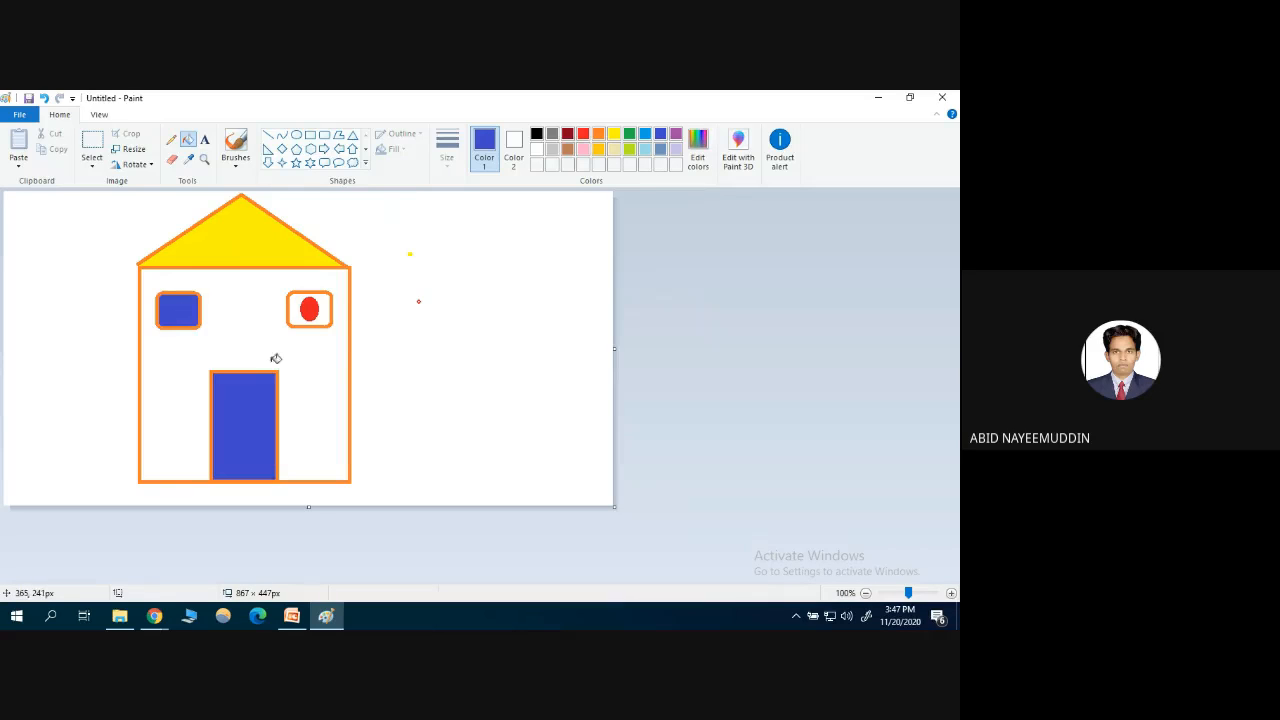
{"action": "left_click", "coordinate": [599, 150]}
{"action": "left_click", "coordinate": [172, 316]}
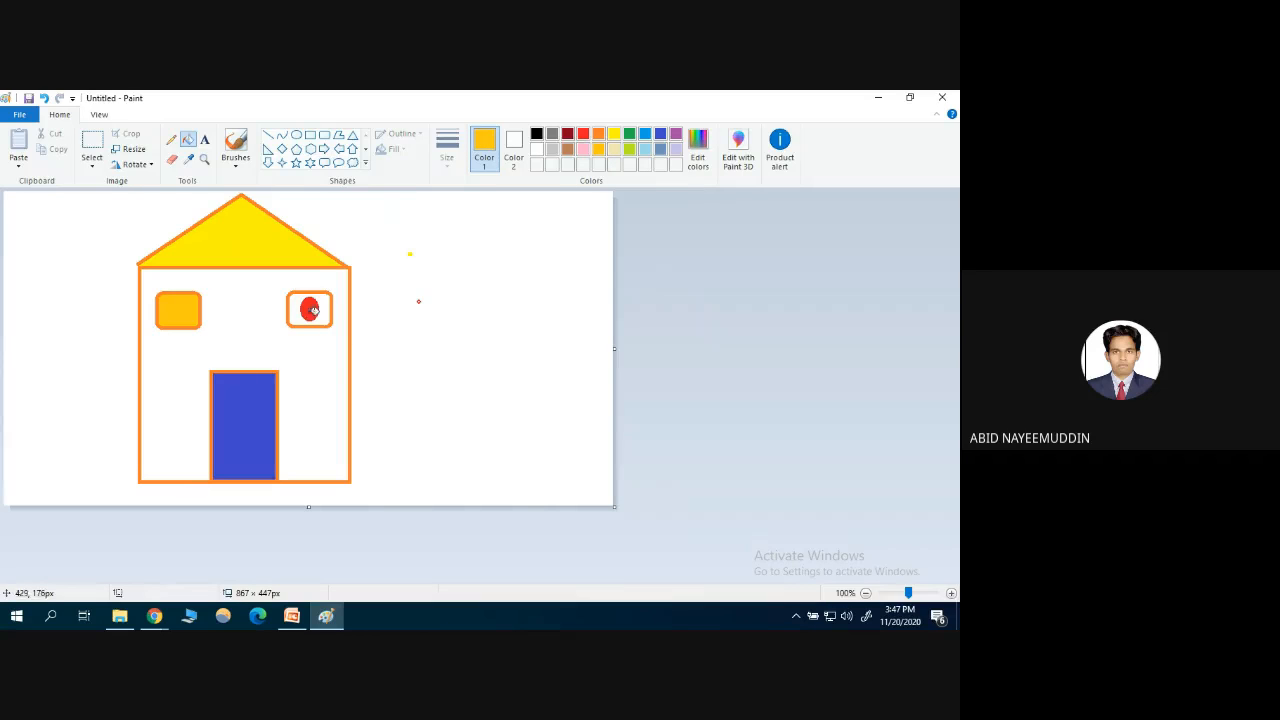
{"action": "left_click", "coordinate": [319, 311]}
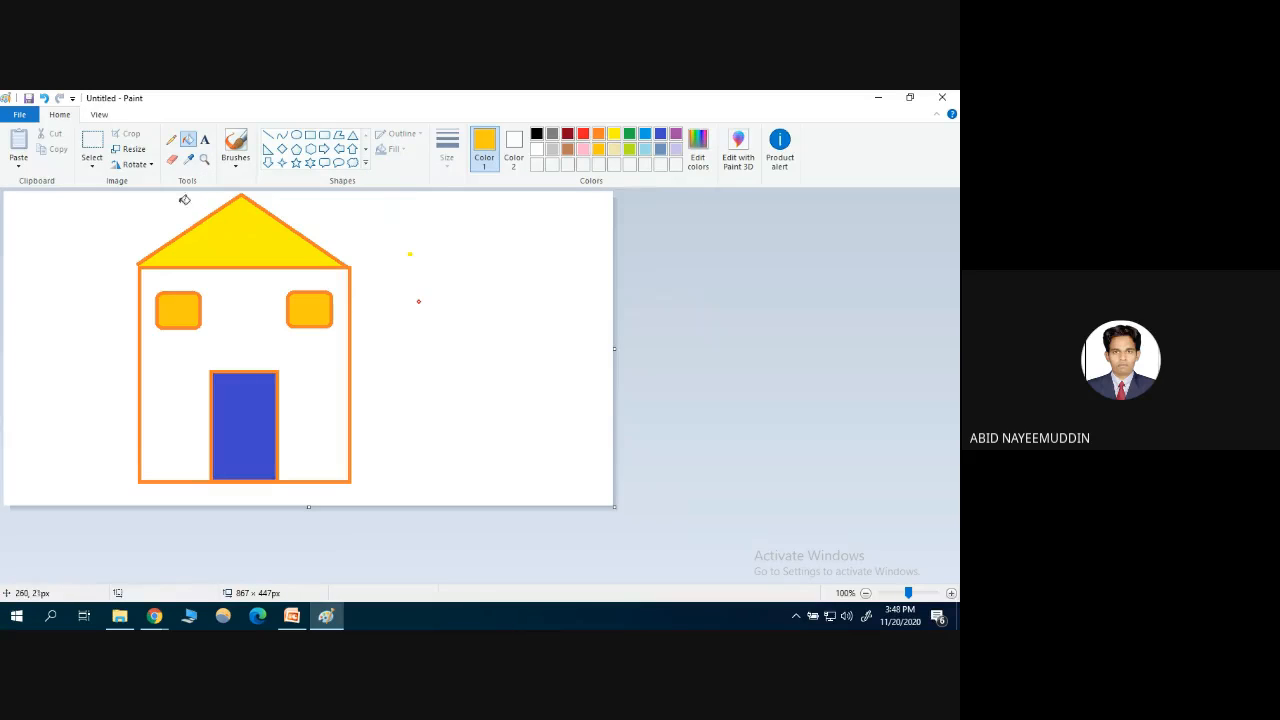
Switch the Paint window between its maximized and restored sizes, leaving it restored over the desktop
{"action": "double_click", "coordinate": [193, 102]}
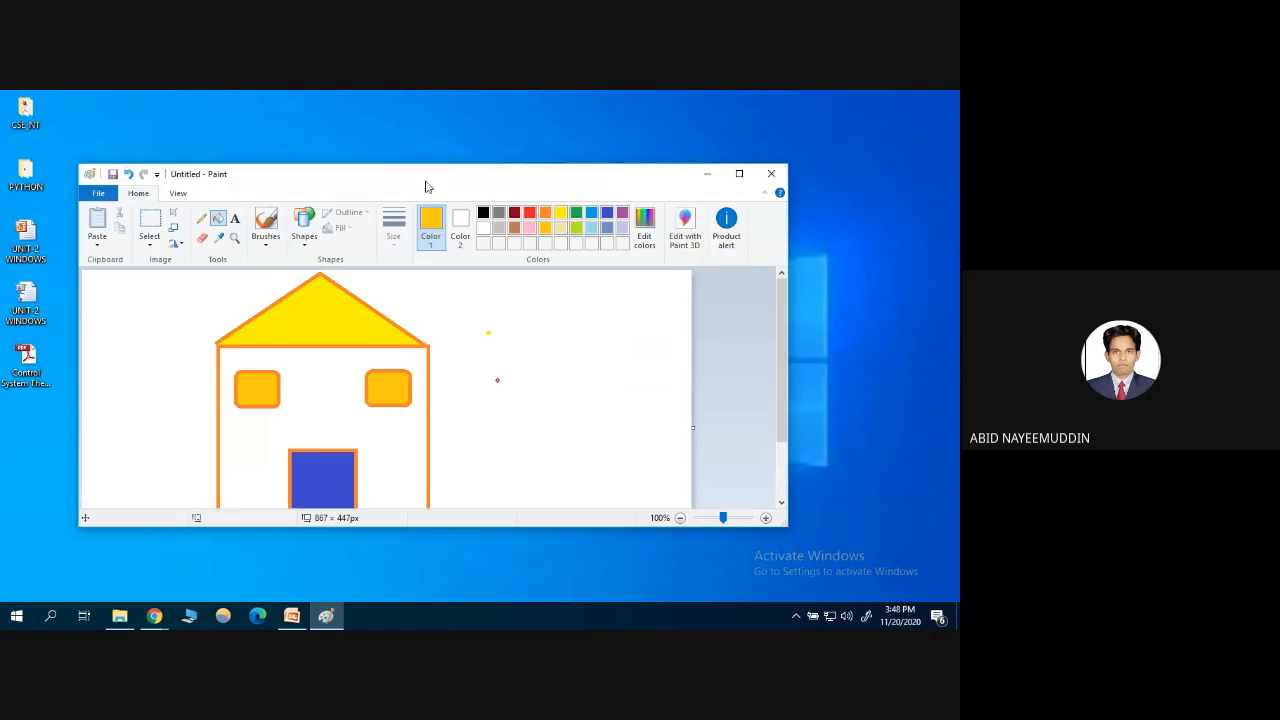
{"action": "double_click", "coordinate": [215, 176]}
{"action": "double_click", "coordinate": [223, 97]}
Save the house drawing to the Desktop as a PNG file named NURSING
{"action": "left_click", "coordinate": [97, 194]}
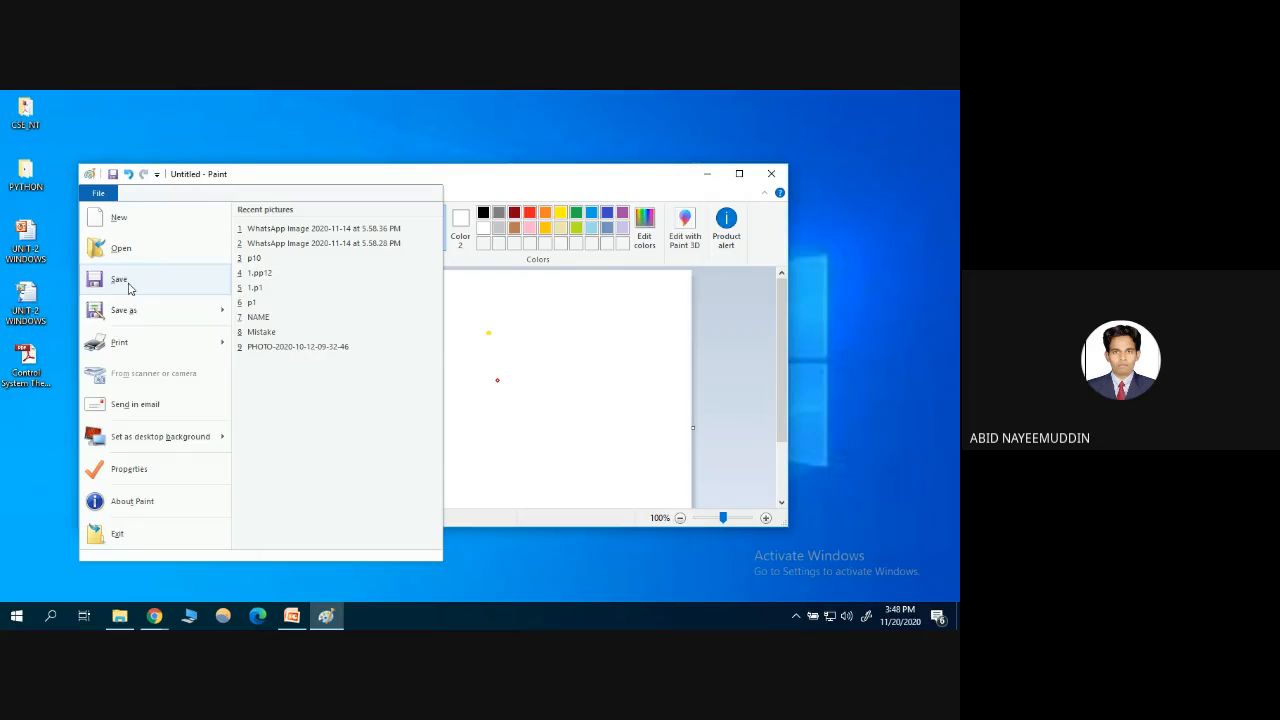
{"action": "left_click", "coordinate": [560, 352]}
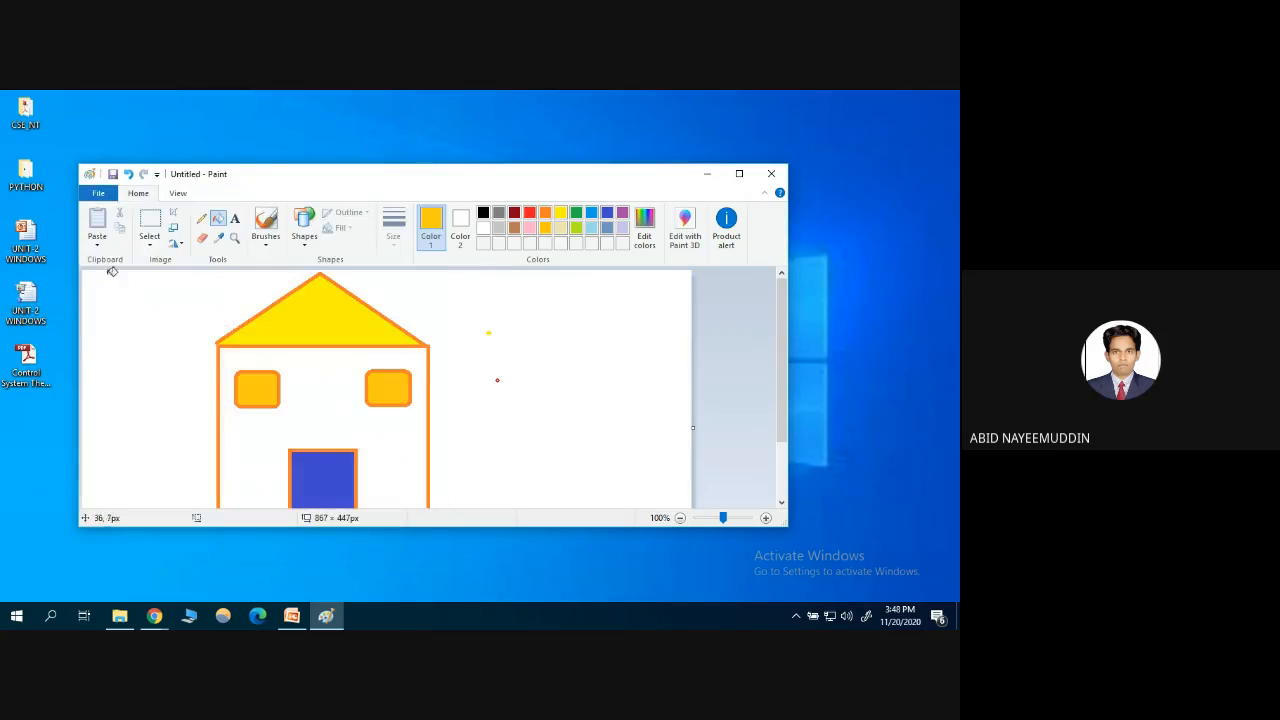
{"action": "left_click", "coordinate": [97, 196]}
{"action": "left_click", "coordinate": [115, 282]}
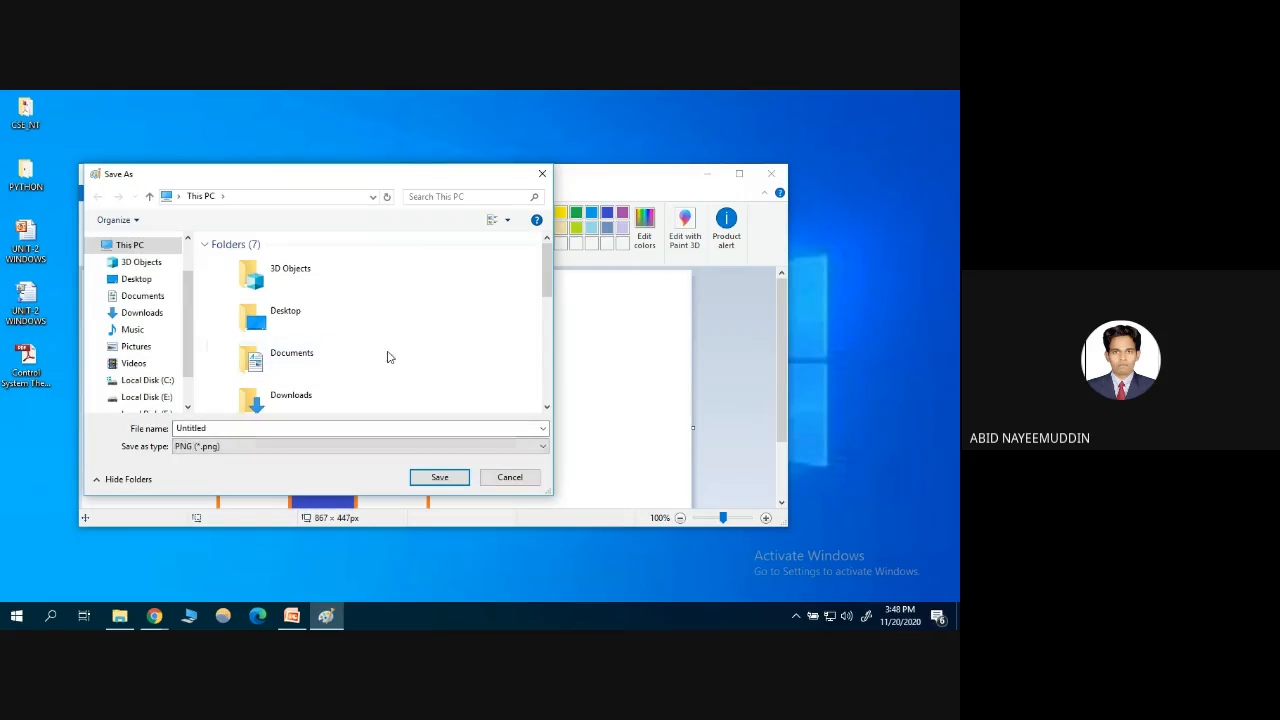
{"action": "left_click", "coordinate": [278, 316]}
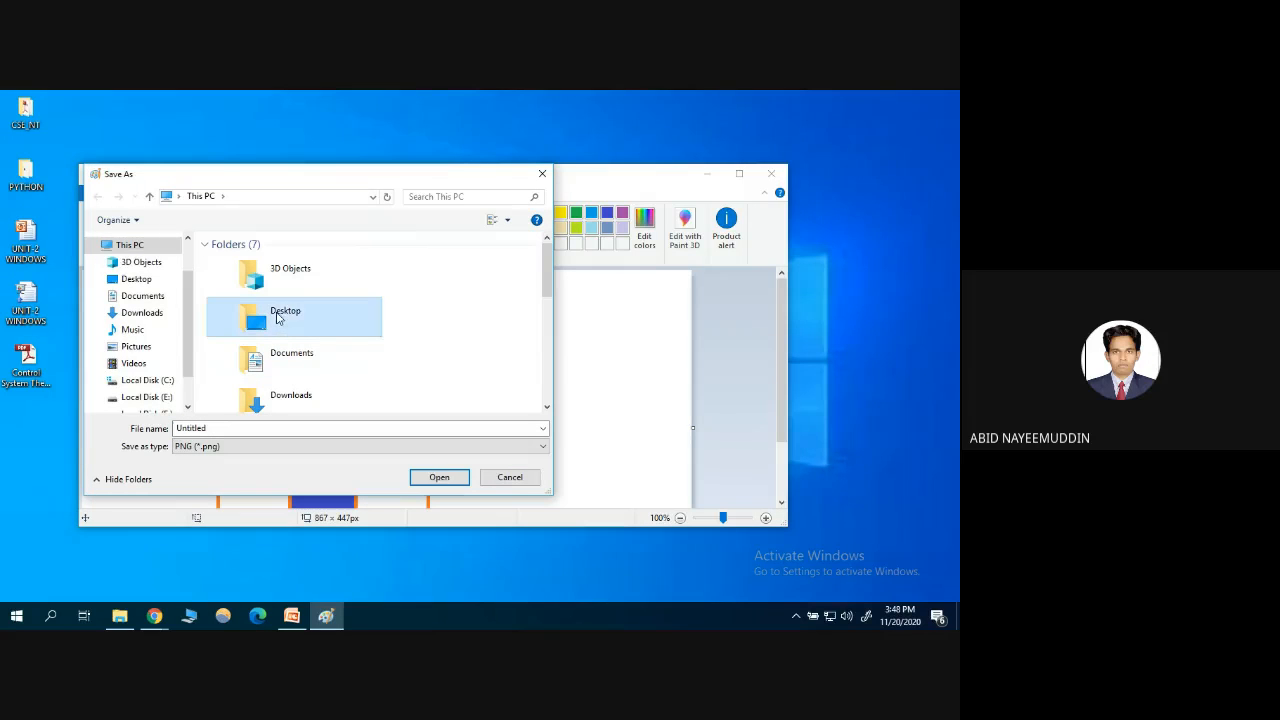
{"action": "left_click", "coordinate": [223, 428]}
{"action": "type", "text": "N"}
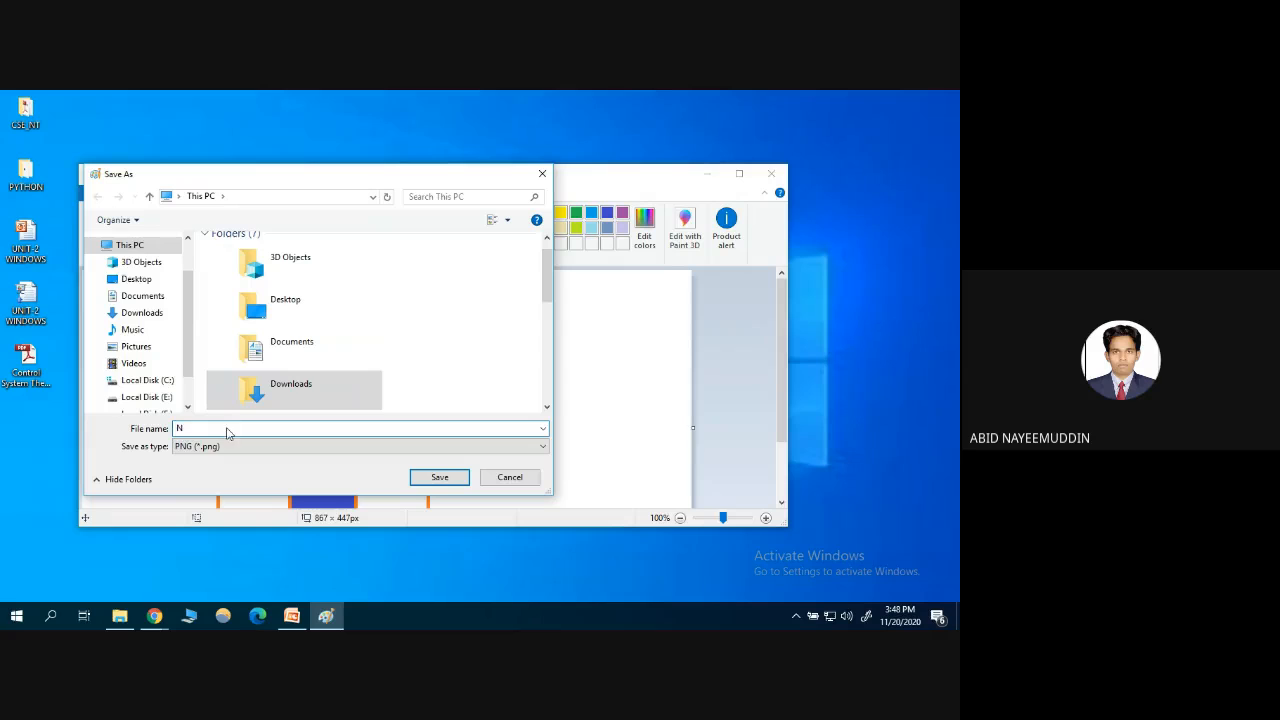
{"action": "left_click", "coordinate": [227, 429]}
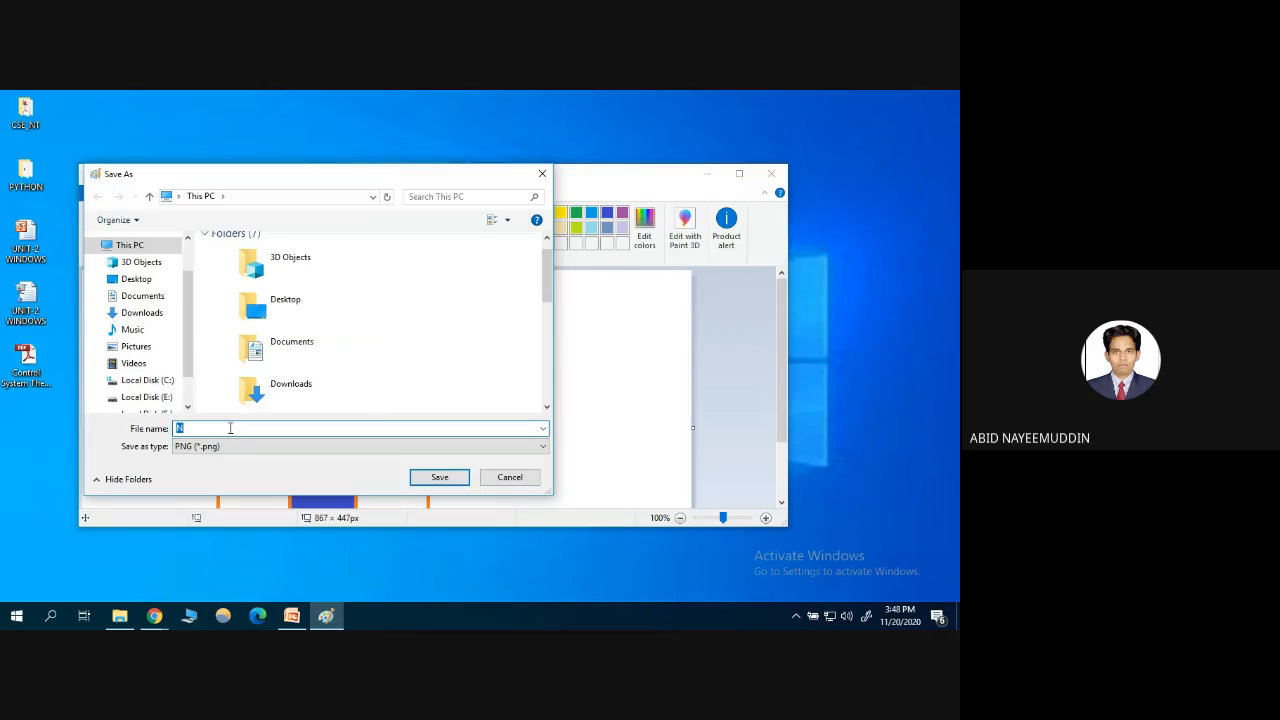
{"action": "double_click", "coordinate": [282, 300]}
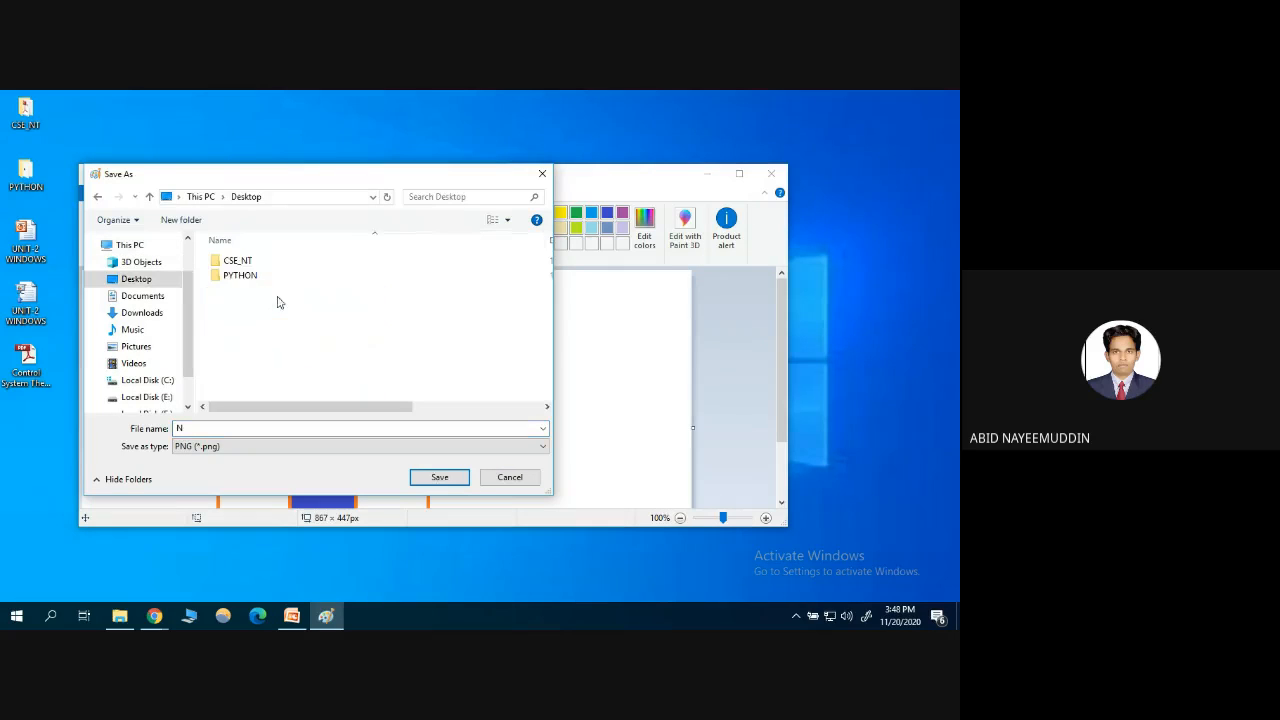
{"action": "left_click", "coordinate": [203, 427]}
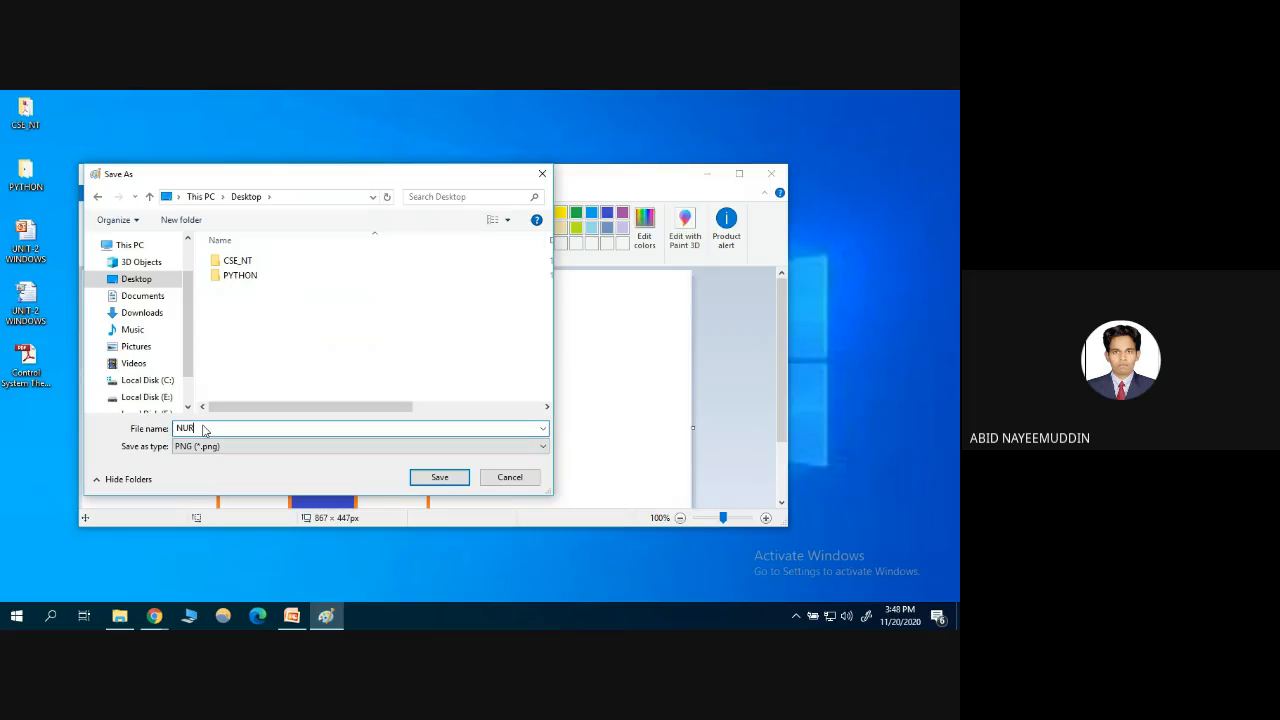
{"action": "left_click", "coordinate": [441, 480]}
Switch to the Google Meet call in Chrome and admit the waiting participant
{"action": "mouse_move", "coordinate": [155, 617]}
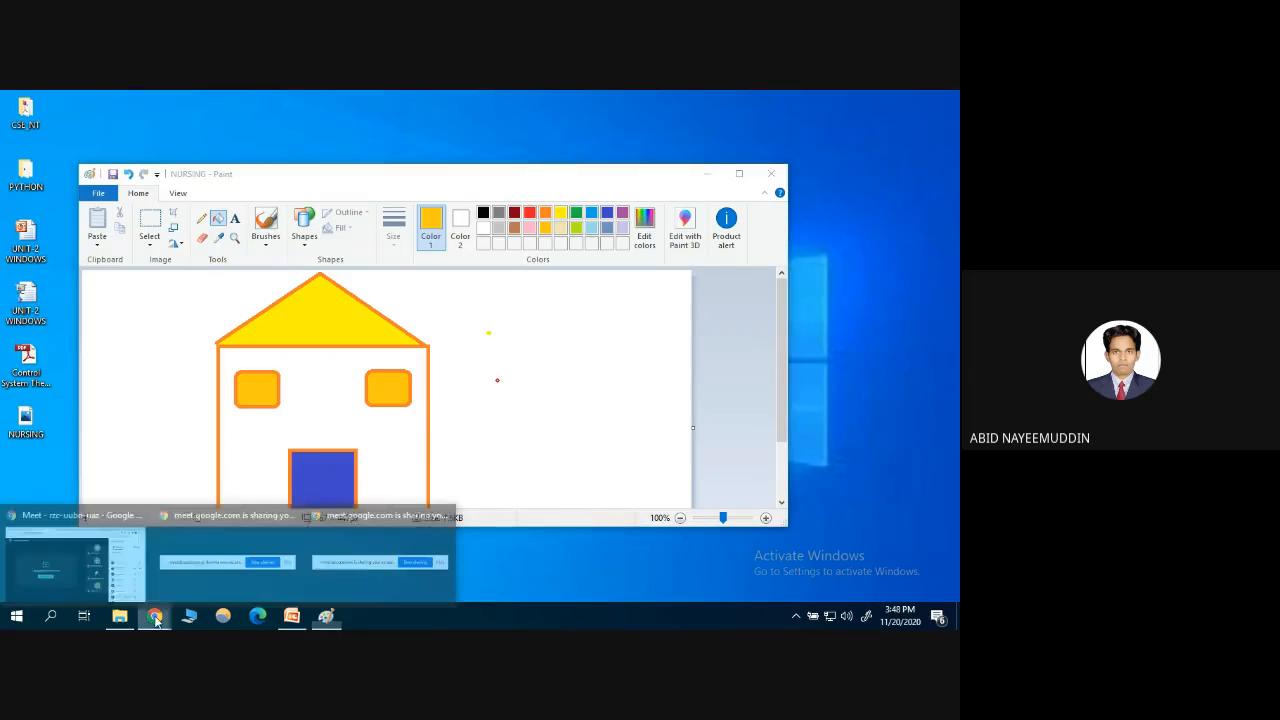
{"action": "left_click", "coordinate": [71, 557]}
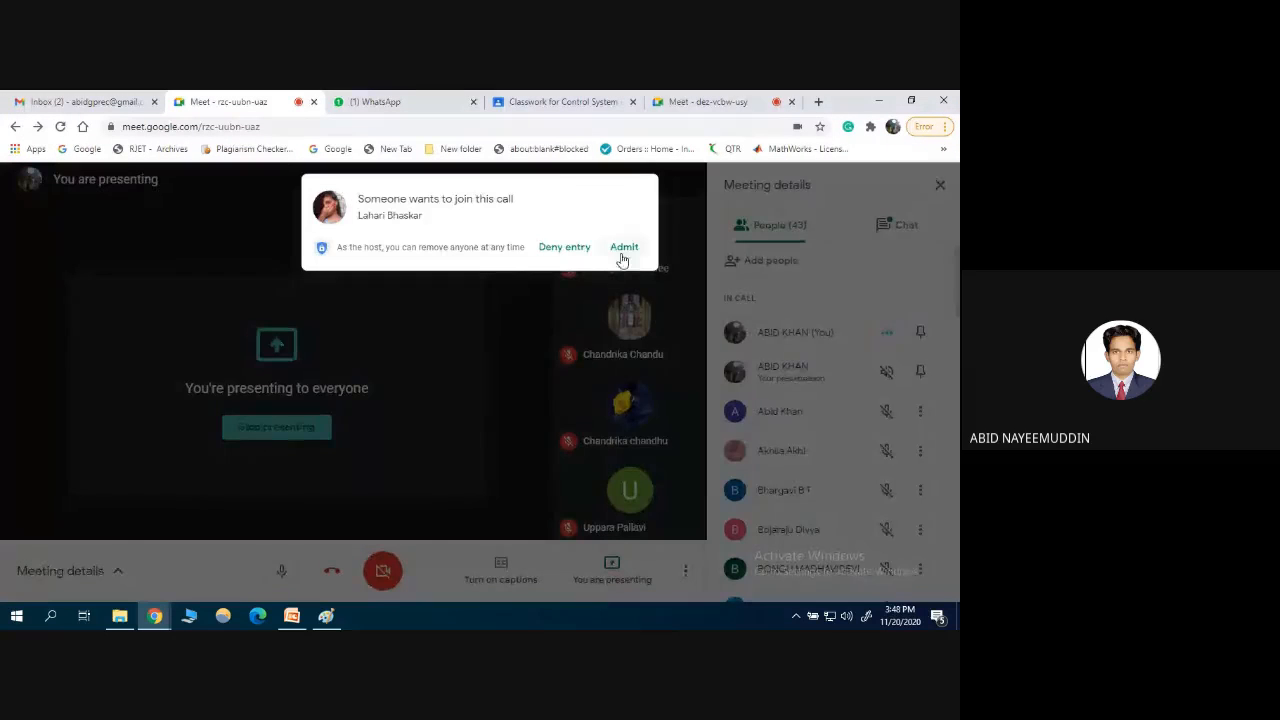
{"action": "left_click", "coordinate": [624, 247]}
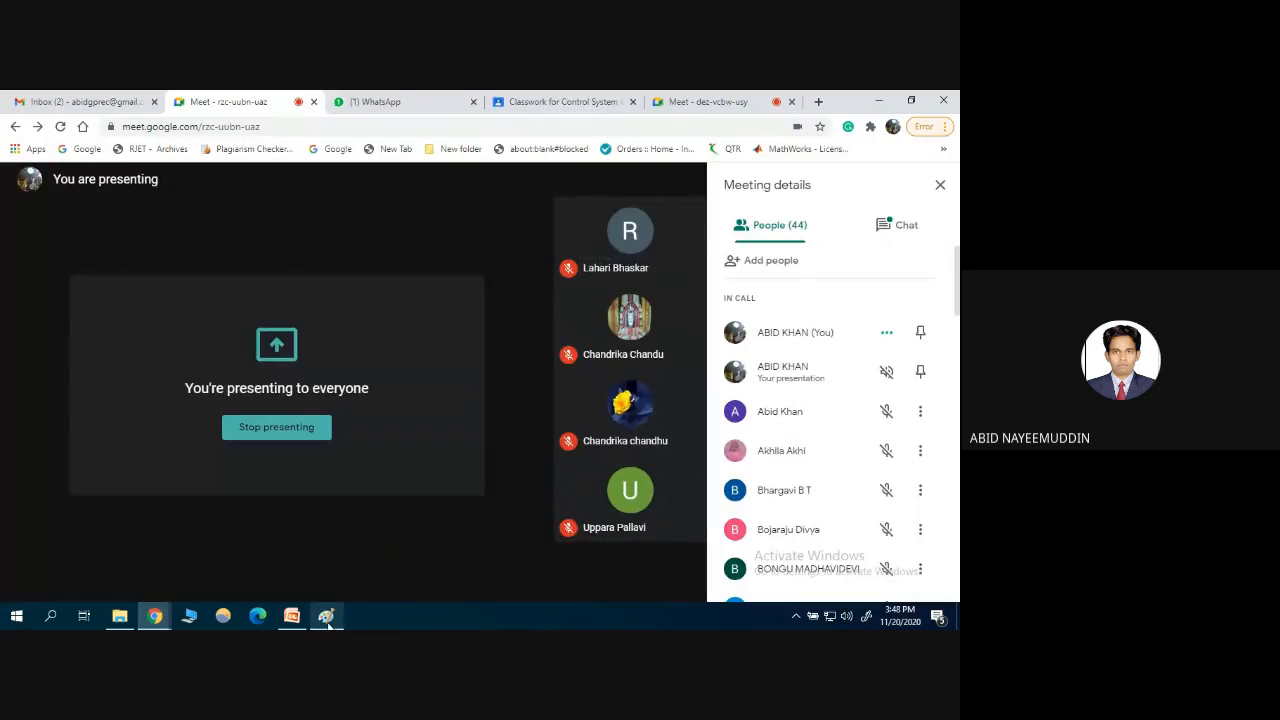
Return to Paint with the browser minimized, and maximize and close the NURSING drawing's window
{"action": "left_click", "coordinate": [323, 620]}
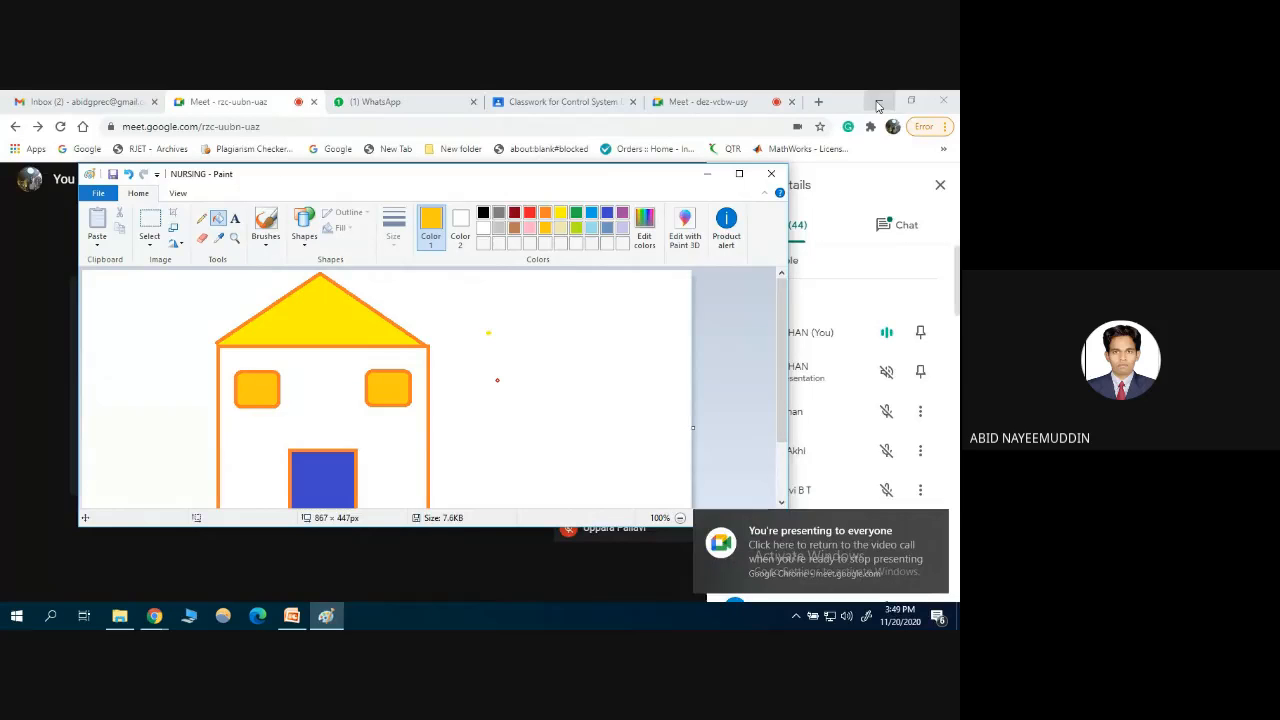
{"action": "left_click", "coordinate": [878, 102]}
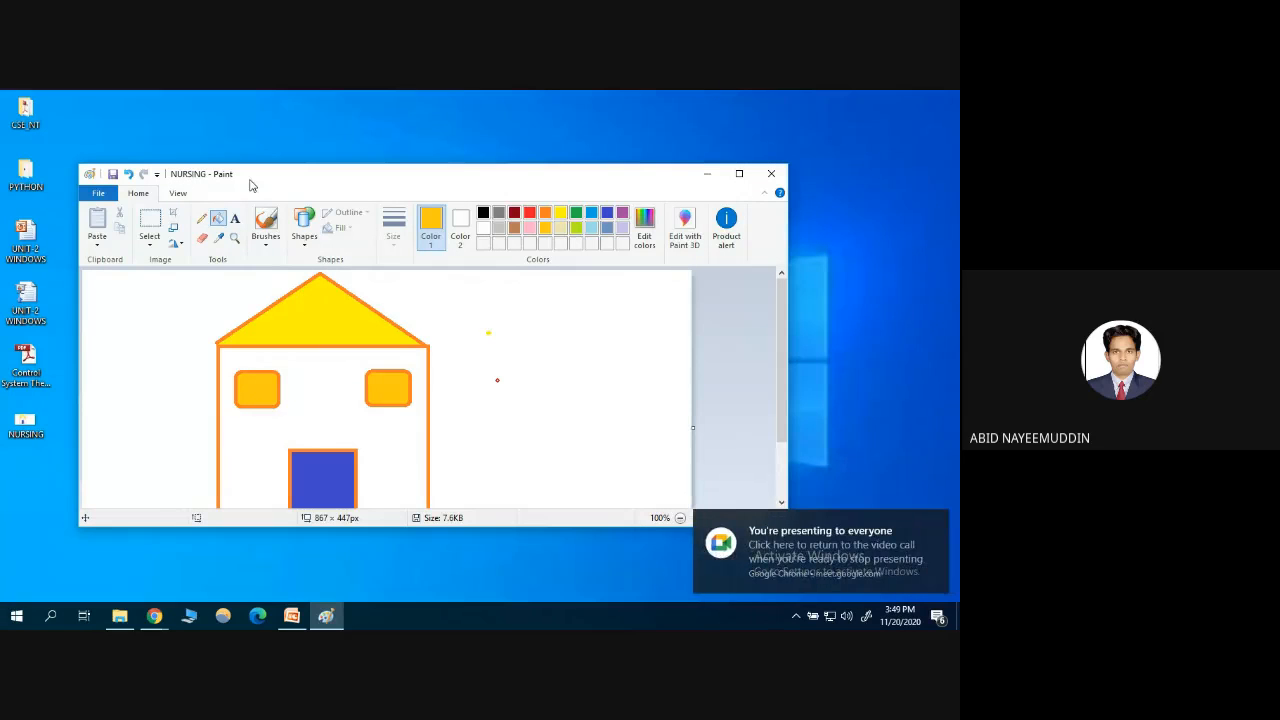
{"action": "double_click", "coordinate": [340, 177]}
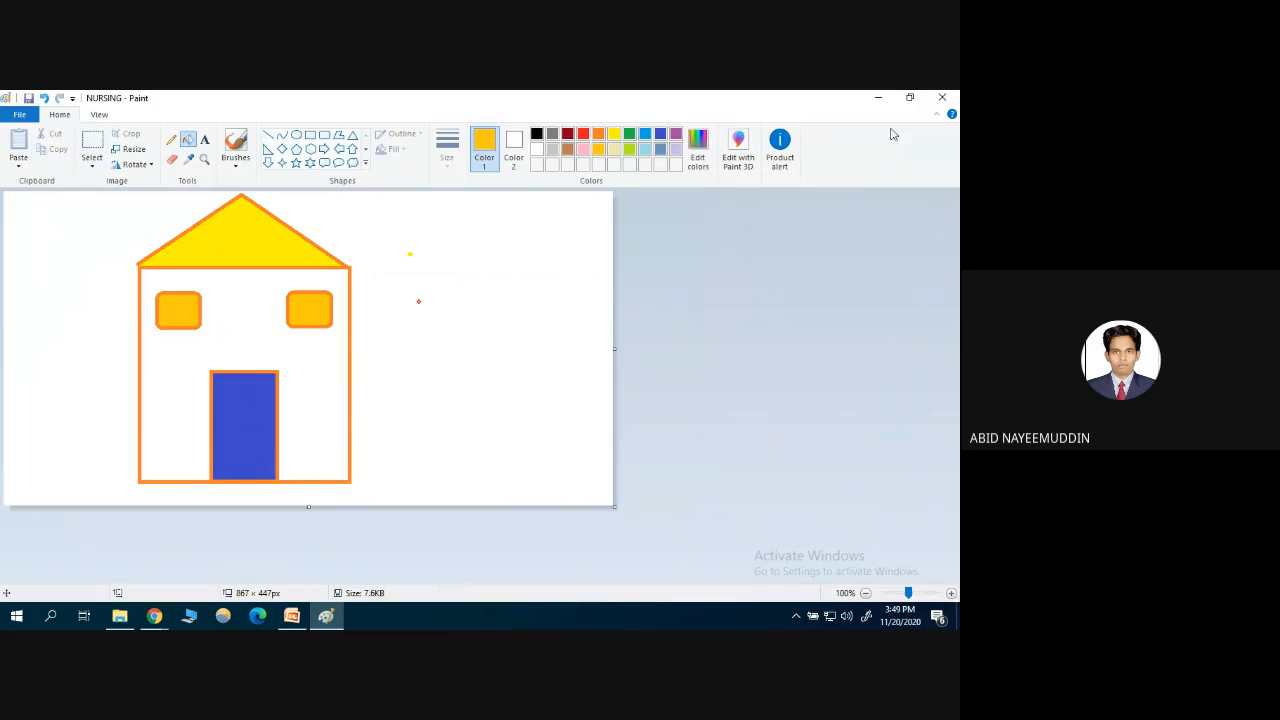
{"action": "left_click", "coordinate": [942, 97]}
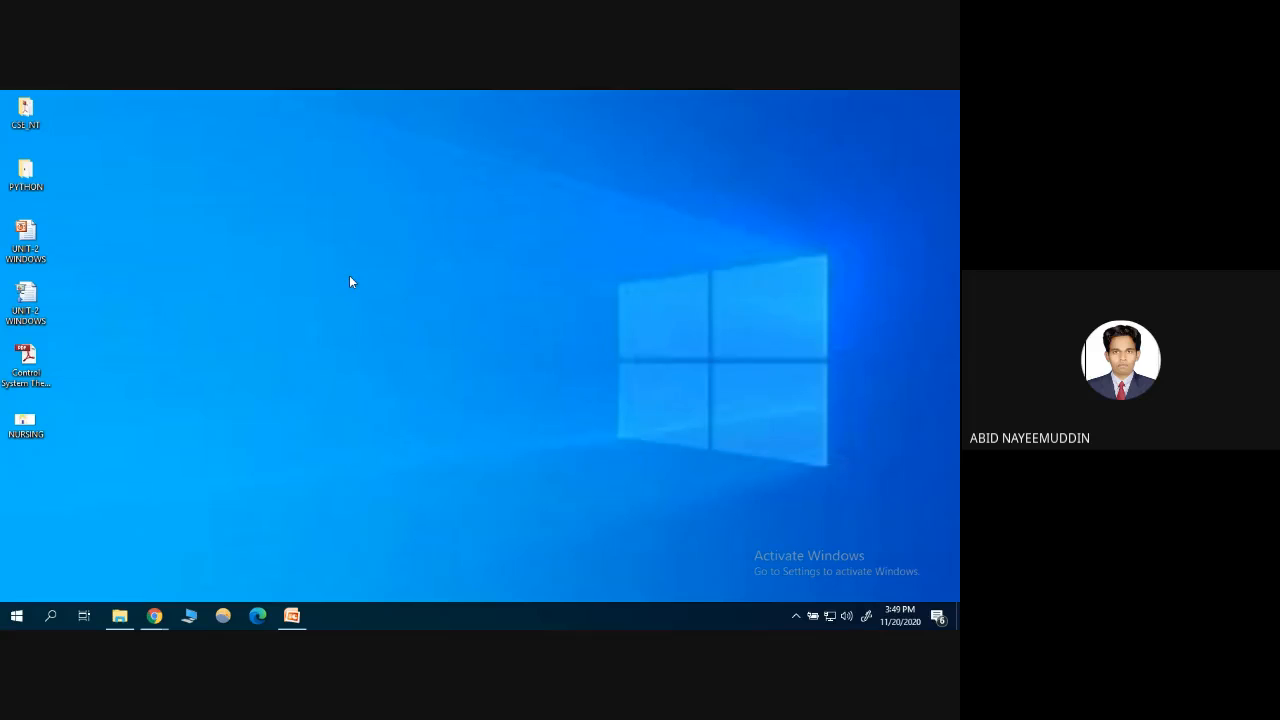
Launch Paint with the mspaint Run command and open the NURSING picture from the Desktop
{"action": "key", "text": "super+r"}
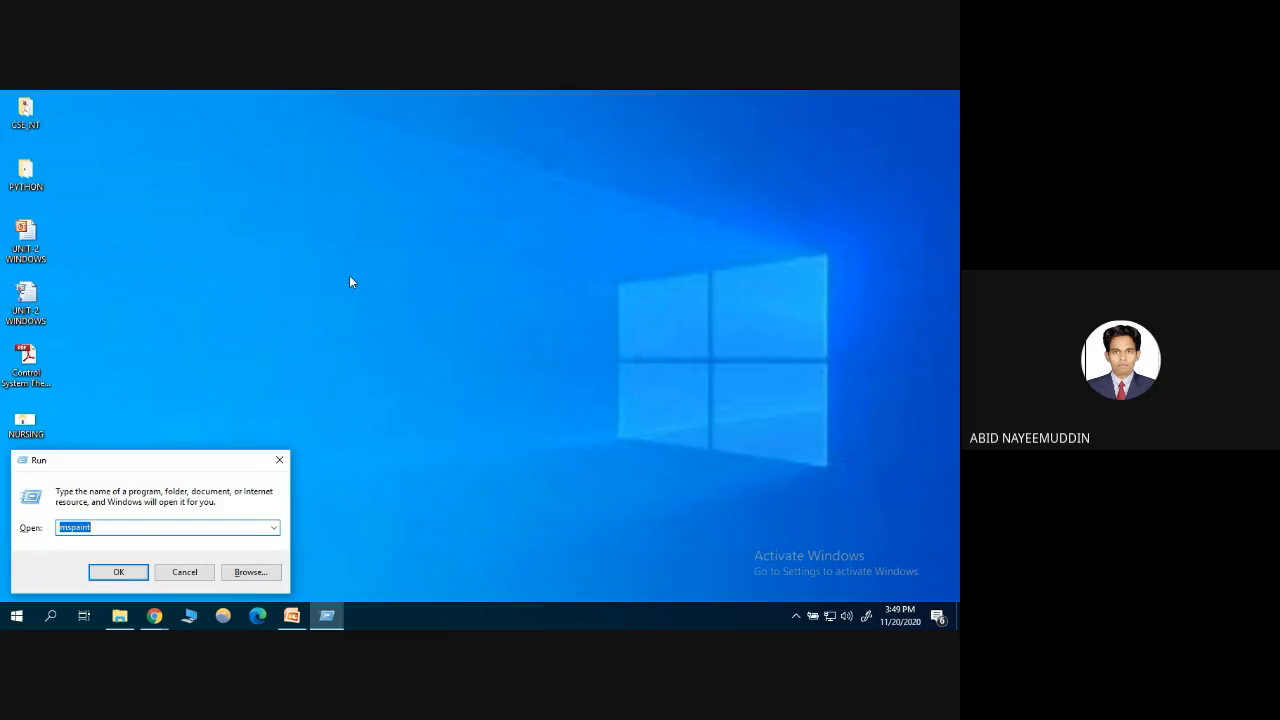
{"action": "key", "text": "Return"}
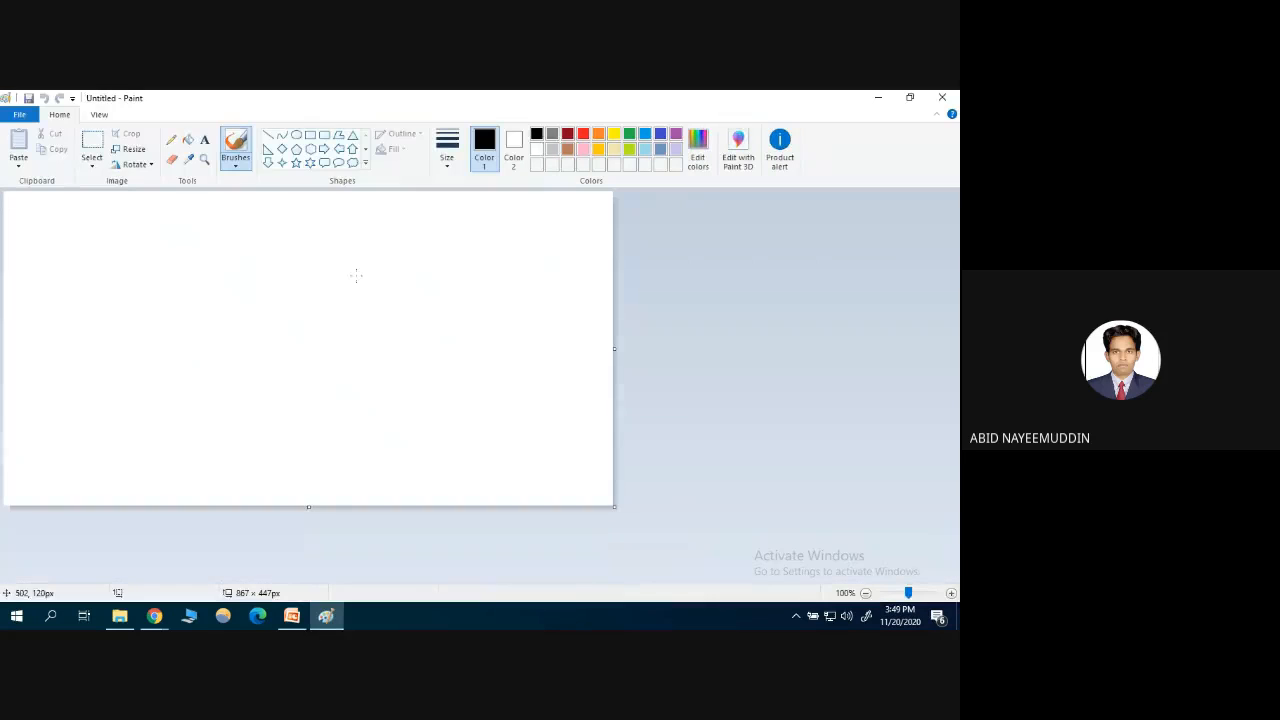
{"action": "left_click", "coordinate": [22, 118]}
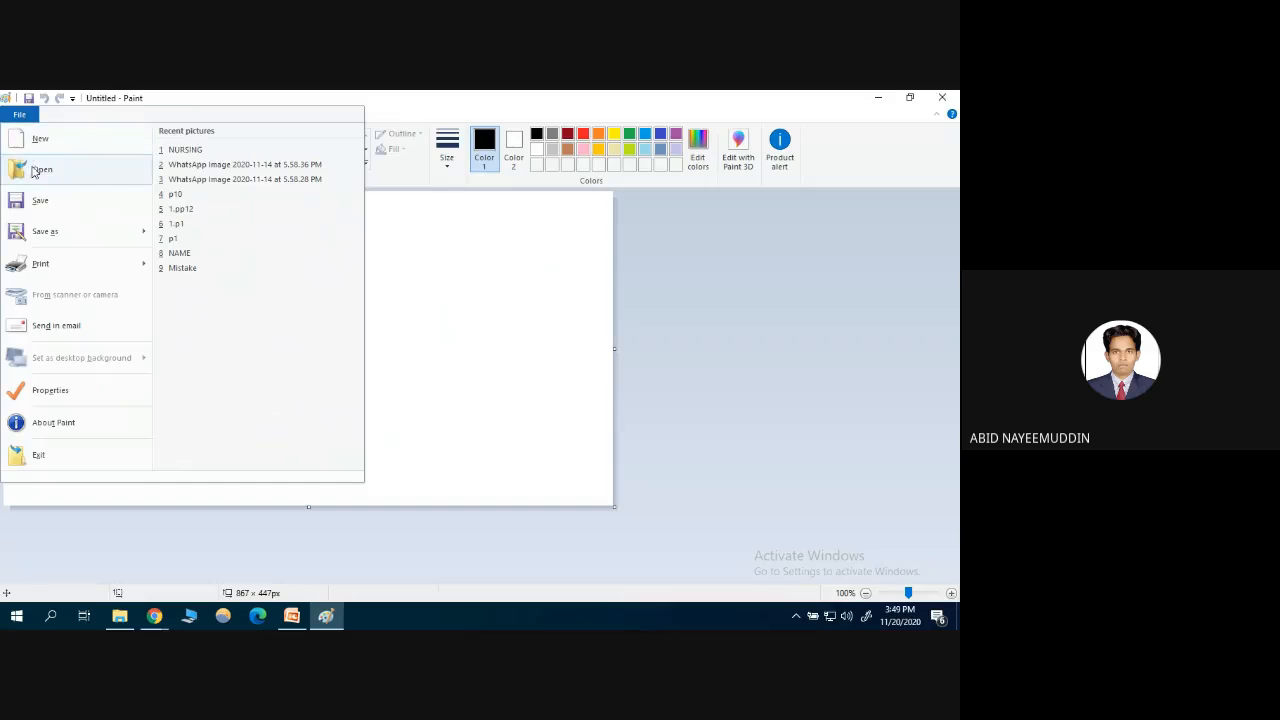
{"action": "left_click", "coordinate": [42, 169]}
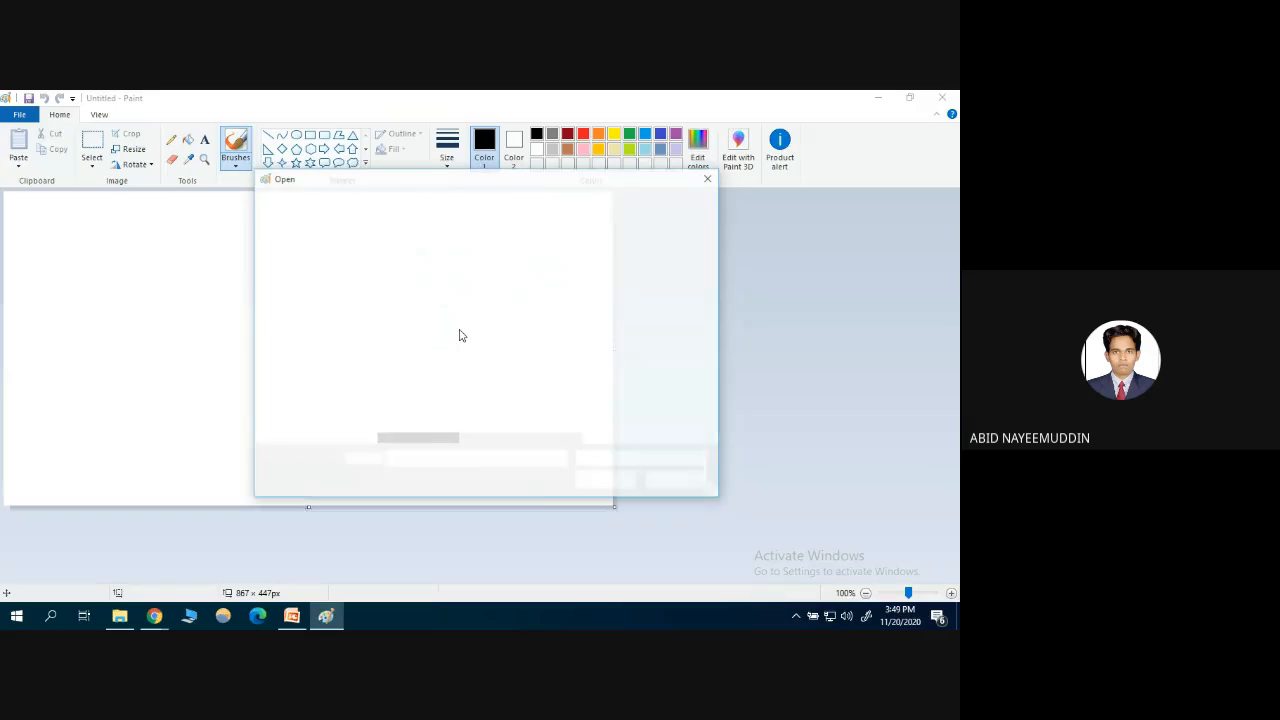
{"action": "left_click", "coordinate": [408, 294]}
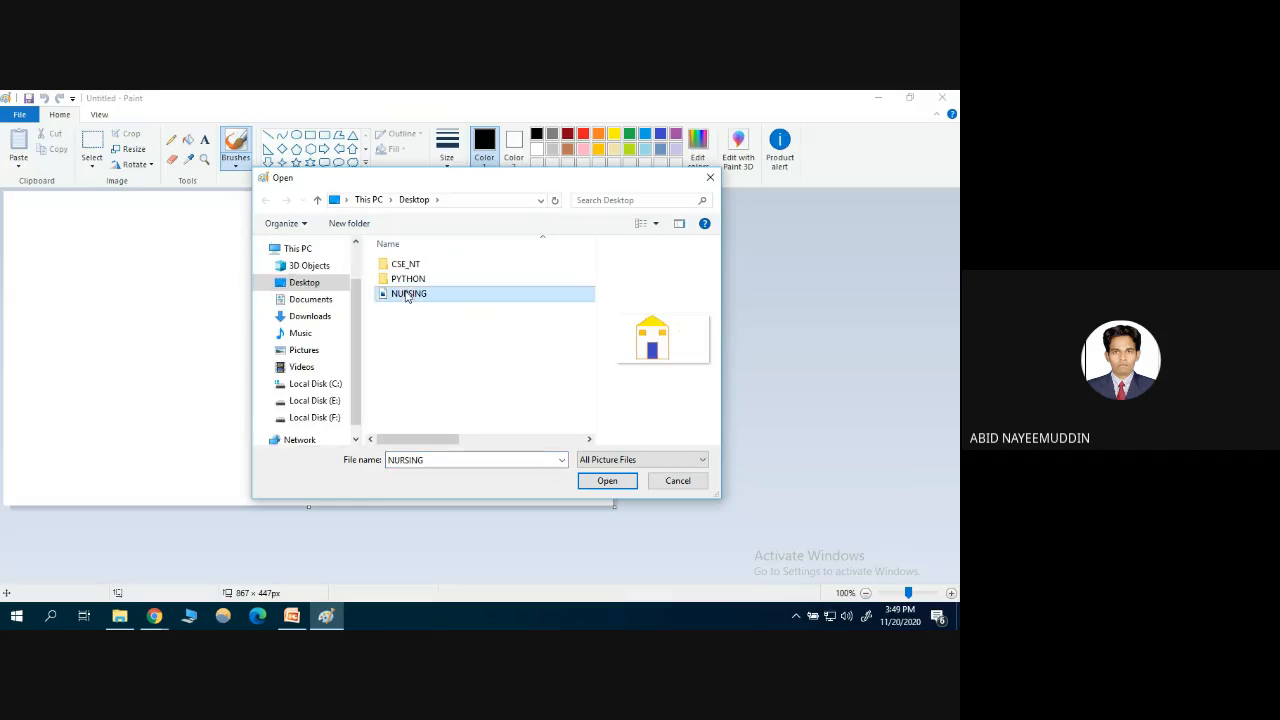
{"action": "left_click", "coordinate": [414, 200]}
{"action": "left_click", "coordinate": [607, 481]}
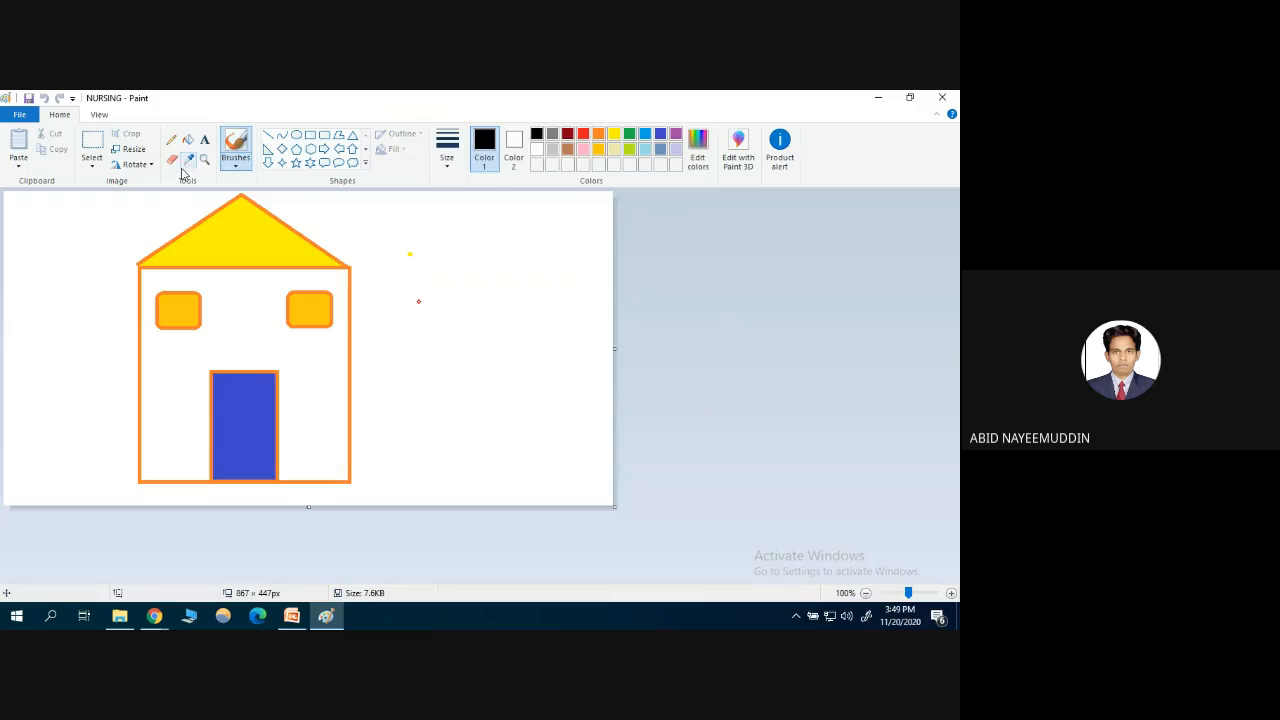
Add the text GCON in black 48-point Arial to the blank area right of the house
{"action": "left_click", "coordinate": [204, 141]}
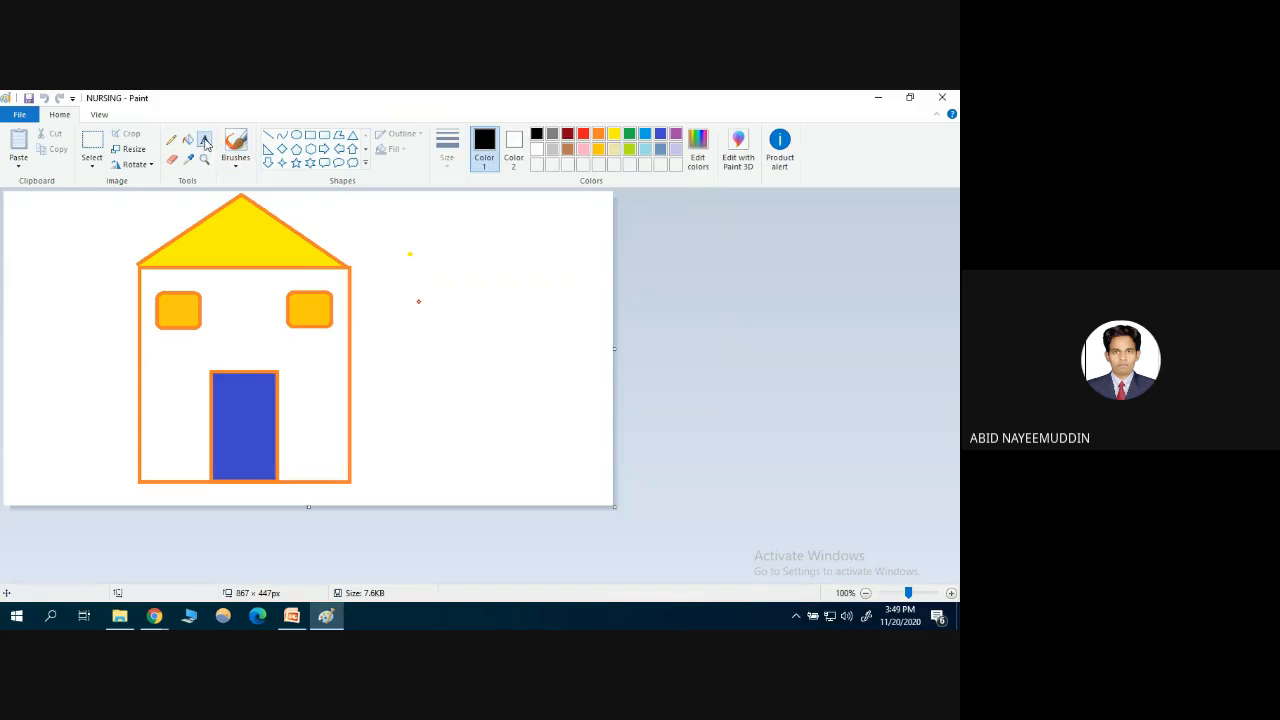
{"action": "left_click", "coordinate": [403, 245]}
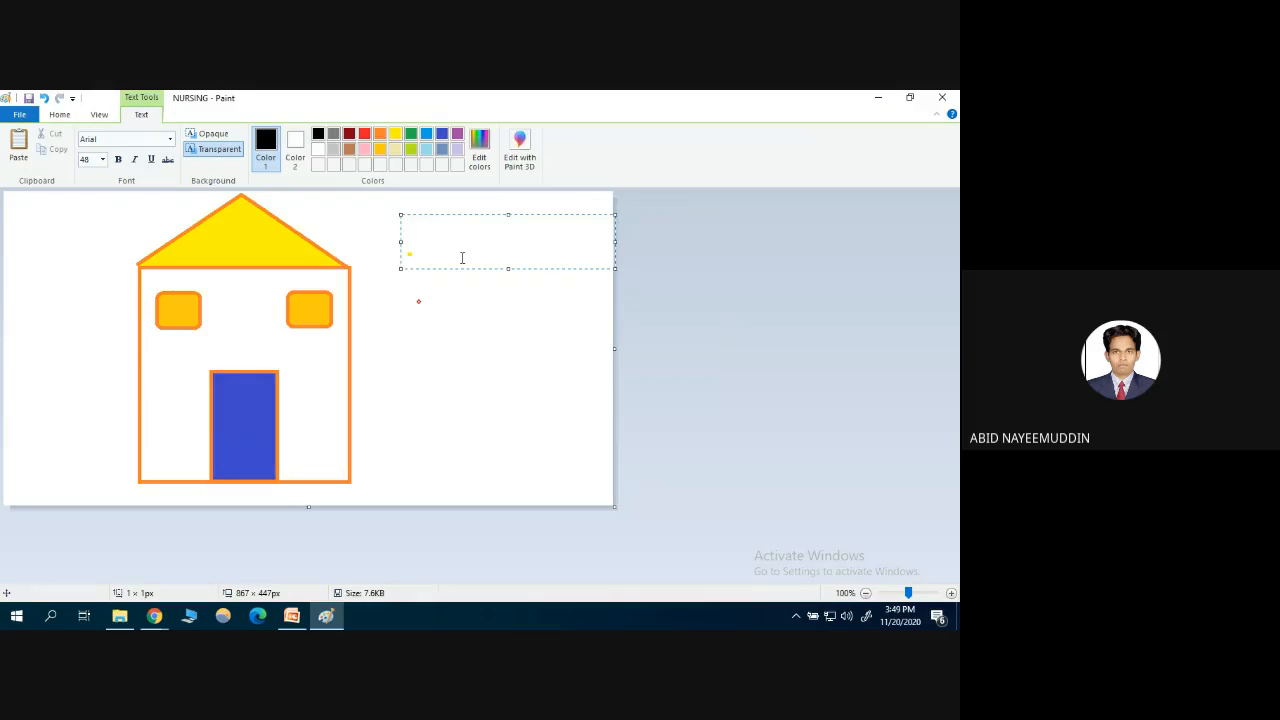
{"action": "type", "text": "GOVT"}
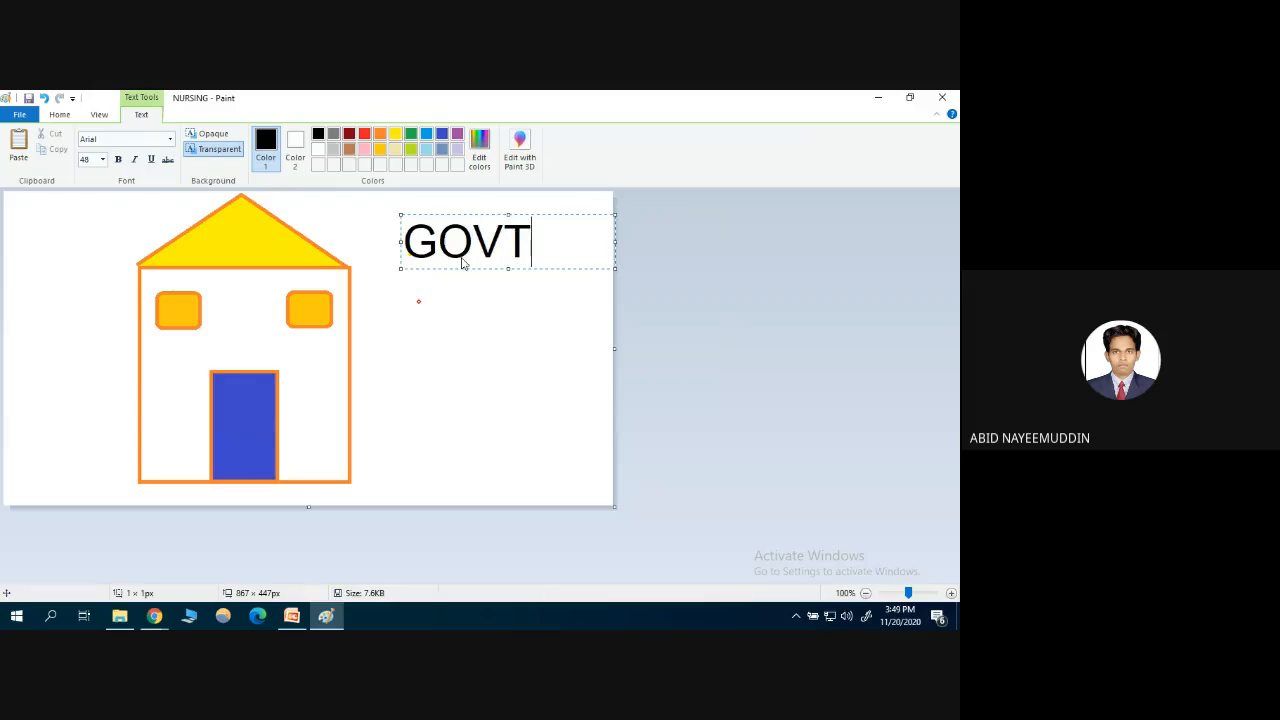
{"action": "key", "text": "BackSpace"}
{"action": "key", "text": "BackSpace"}
{"action": "key", "text": "BackSpace"}
{"action": "type", "text": "CON"}
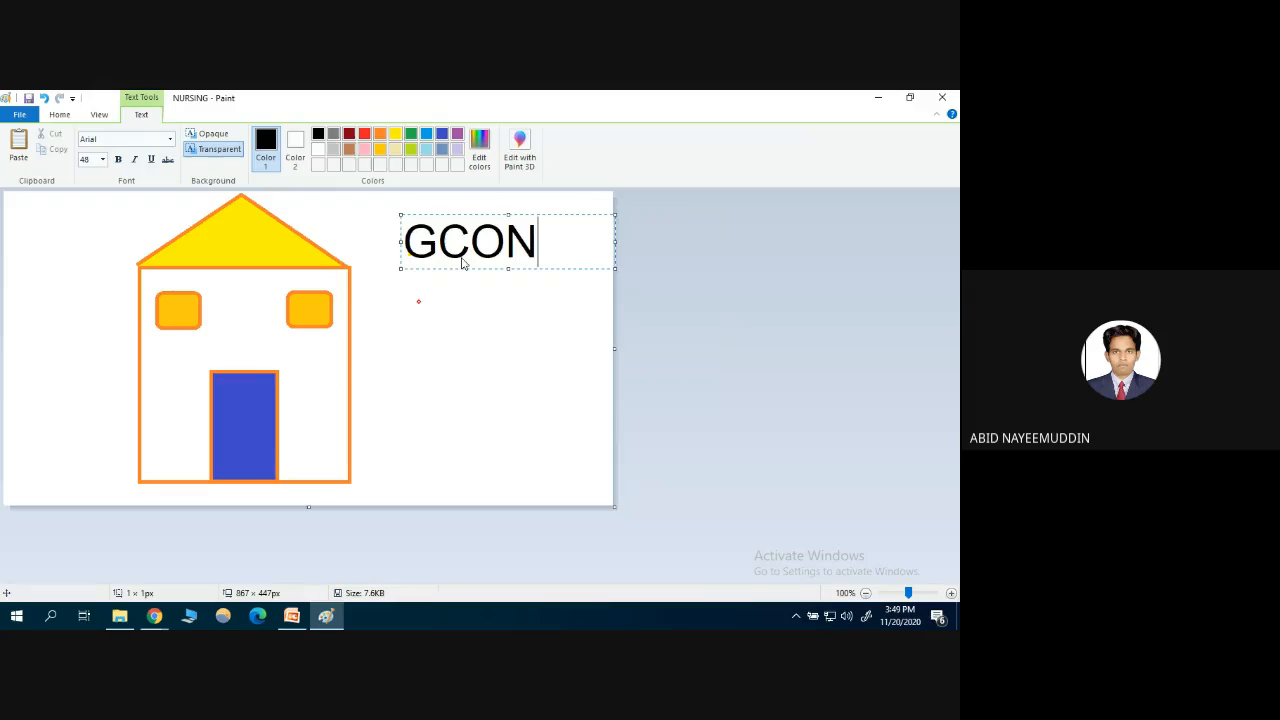
{"action": "left_click", "coordinate": [474, 297]}
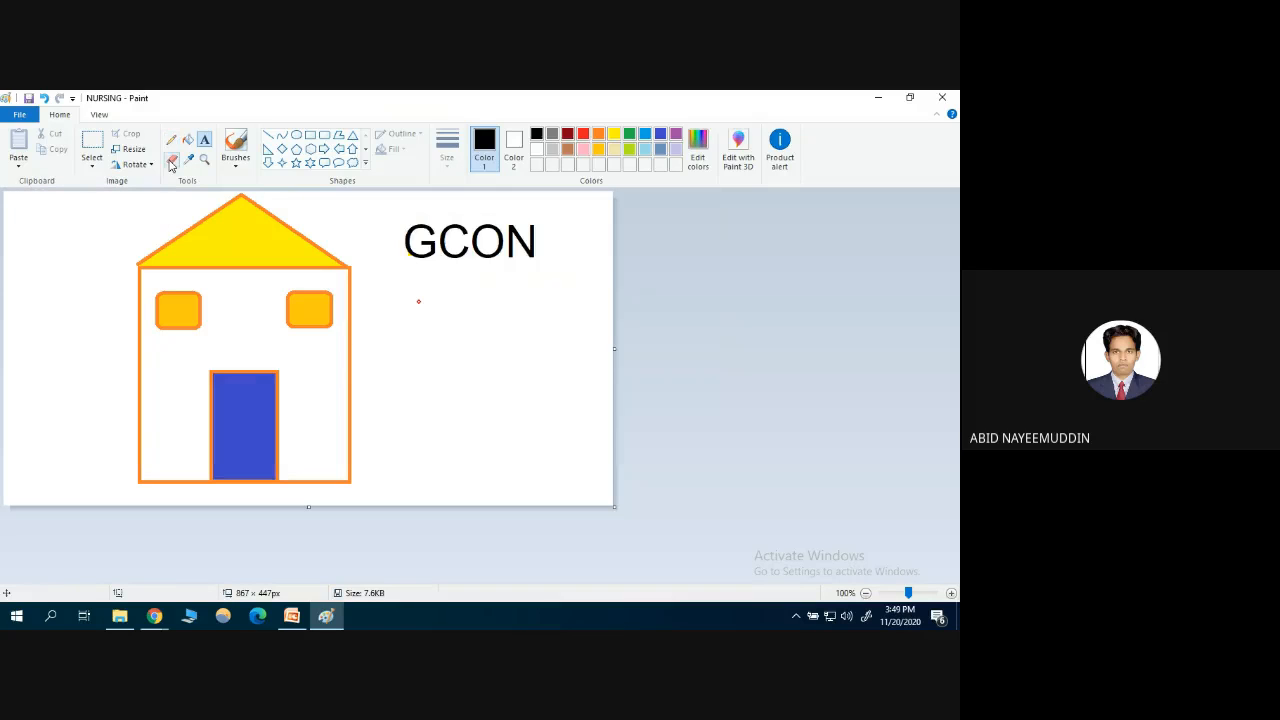
Scribble a thin freehand figure below the GCON text with the black Natural pencil brush
{"action": "left_click", "coordinate": [236, 160]}
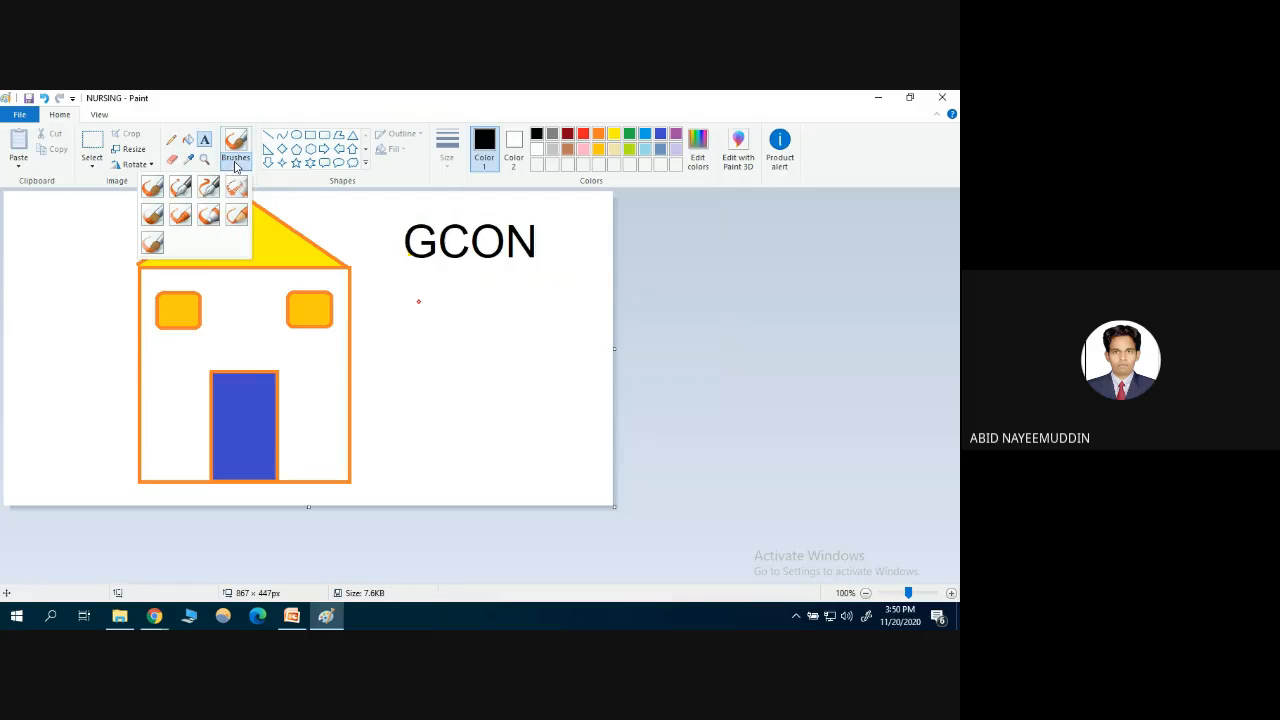
{"action": "left_click", "coordinate": [236, 216]}
{"action": "mouse_move", "coordinate": [428, 338]}
{"action": "left_mouse_down"}
{"action": "mouse_move", "coordinate": [480, 410]}
{"action": "mouse_move", "coordinate": [480, 465]}
{"action": "mouse_move", "coordinate": [498, 443]}
{"action": "mouse_move", "coordinate": [518, 348]}
{"action": "mouse_move", "coordinate": [538, 380]}
{"action": "left_mouse_up"}
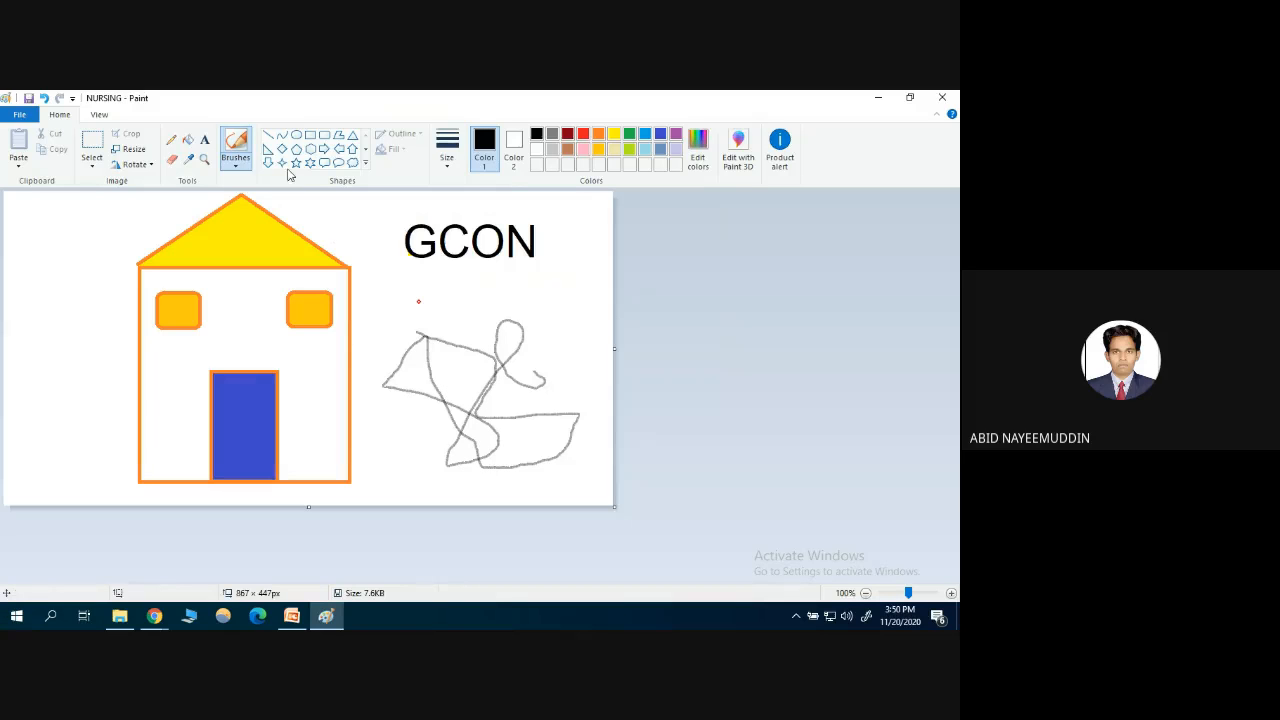
Paint thick black Marker strokes beside the house's left side, and a looping stroke below GCON with another brush
{"action": "left_click", "coordinate": [236, 150]}
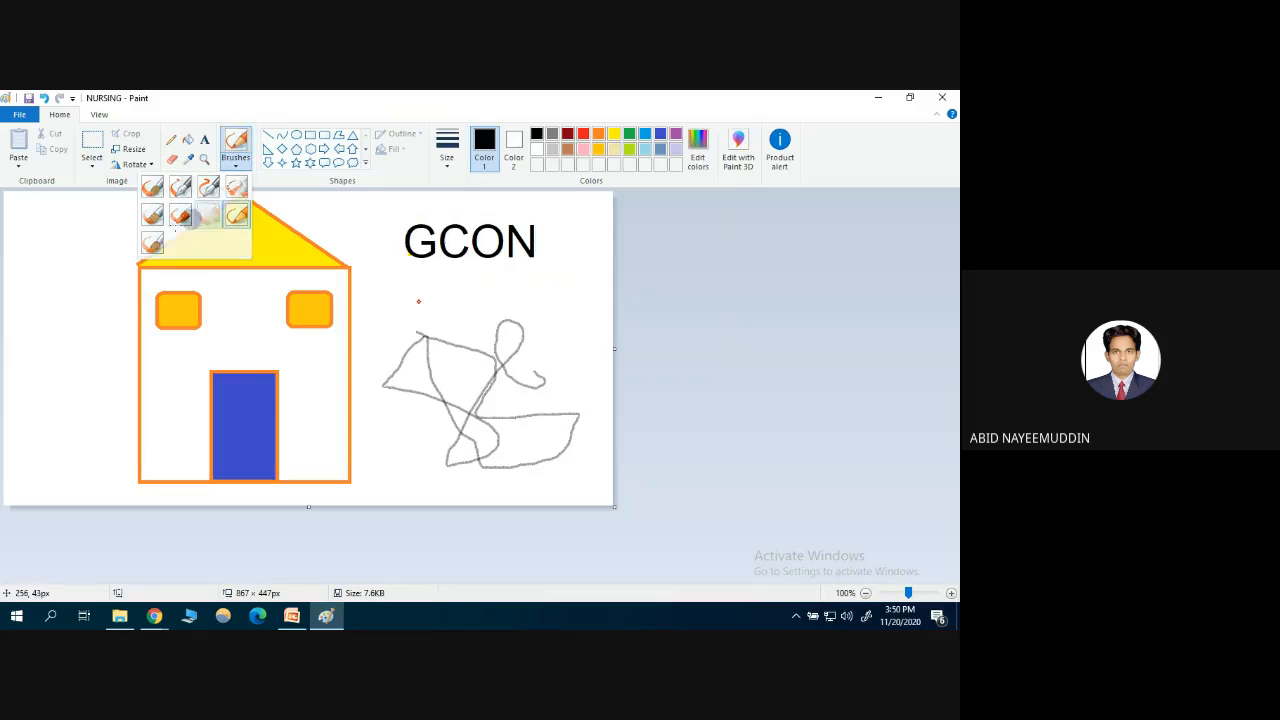
{"action": "left_click", "coordinate": [208, 216]}
{"action": "mouse_move", "coordinate": [8, 255]}
{"action": "left_mouse_down"}
{"action": "mouse_move", "coordinate": [31, 321]}
{"action": "mouse_move", "coordinate": [61, 347]}
{"action": "mouse_move", "coordinate": [50, 375]}
{"action": "left_mouse_up"}
{"action": "left_click_drag", "start_coordinate": [30, 425], "coordinate": [72, 458]}
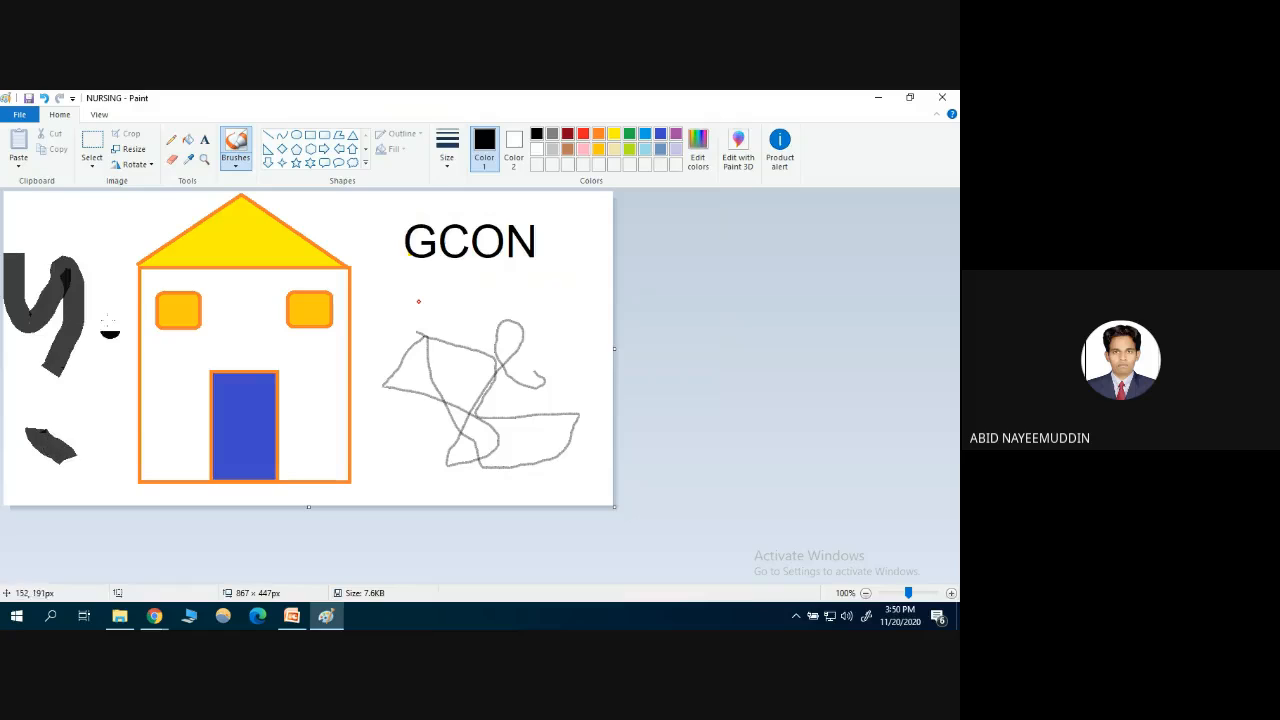
{"action": "mouse_move", "coordinate": [110, 197]}
{"action": "left_mouse_down"}
{"action": "mouse_move", "coordinate": [130, 226]}
{"action": "mouse_move", "coordinate": [64, 237]}
{"action": "left_mouse_up"}
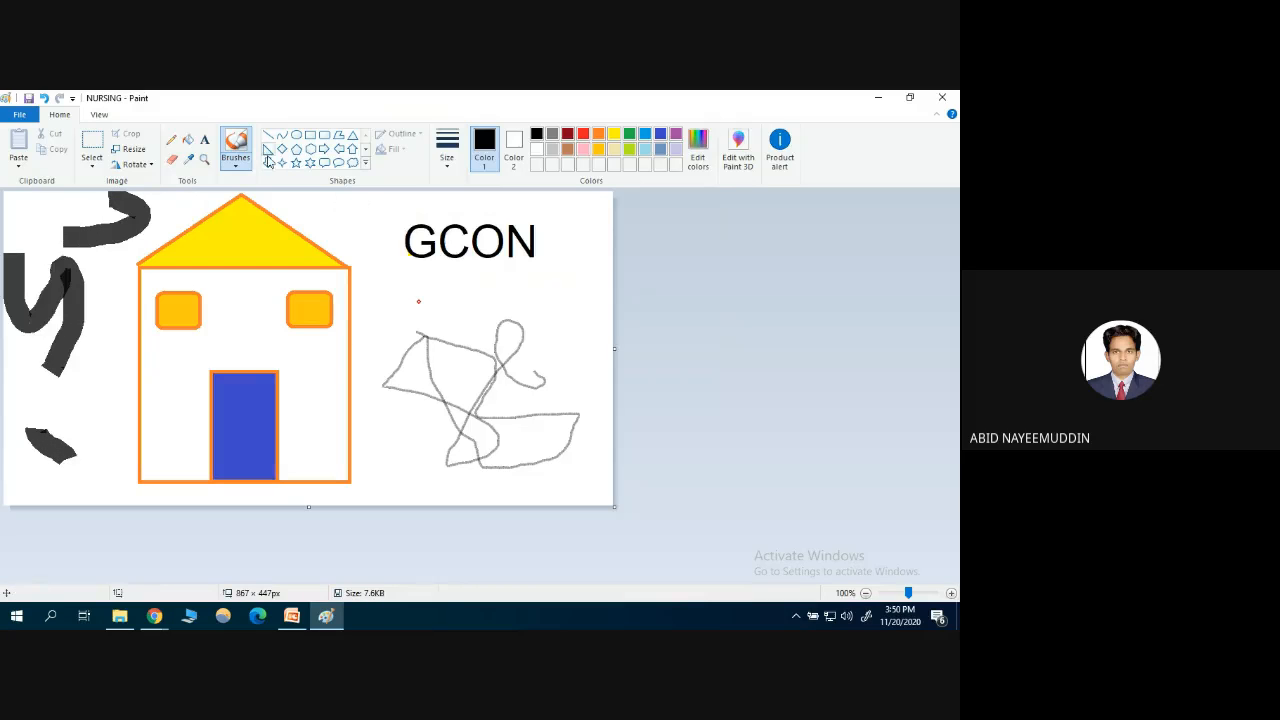
{"action": "left_click", "coordinate": [236, 155]}
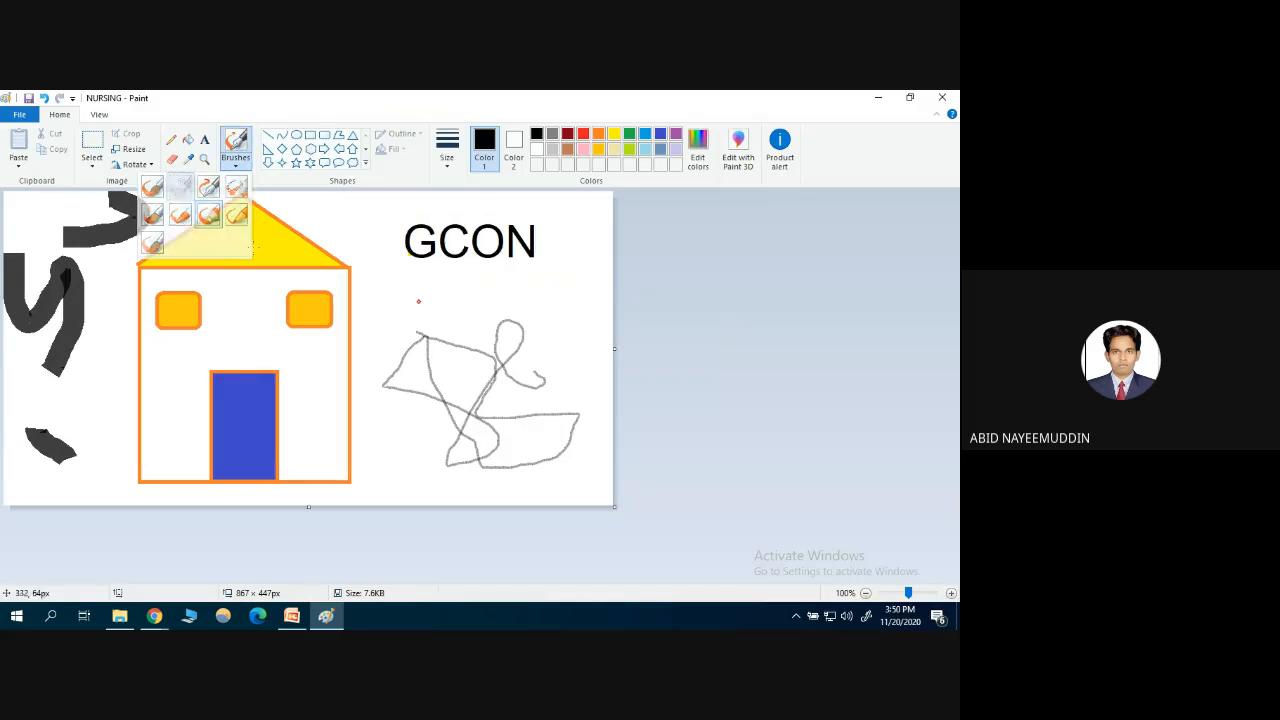
{"action": "mouse_move", "coordinate": [463, 302]}
{"action": "left_mouse_down"}
{"action": "mouse_move", "coordinate": [503, 302]}
{"action": "mouse_move", "coordinate": [537, 320]}
{"action": "mouse_move", "coordinate": [572, 305]}
{"action": "mouse_move", "coordinate": [544, 341]}
{"action": "mouse_move", "coordinate": [561, 377]}
{"action": "left_mouse_up"}
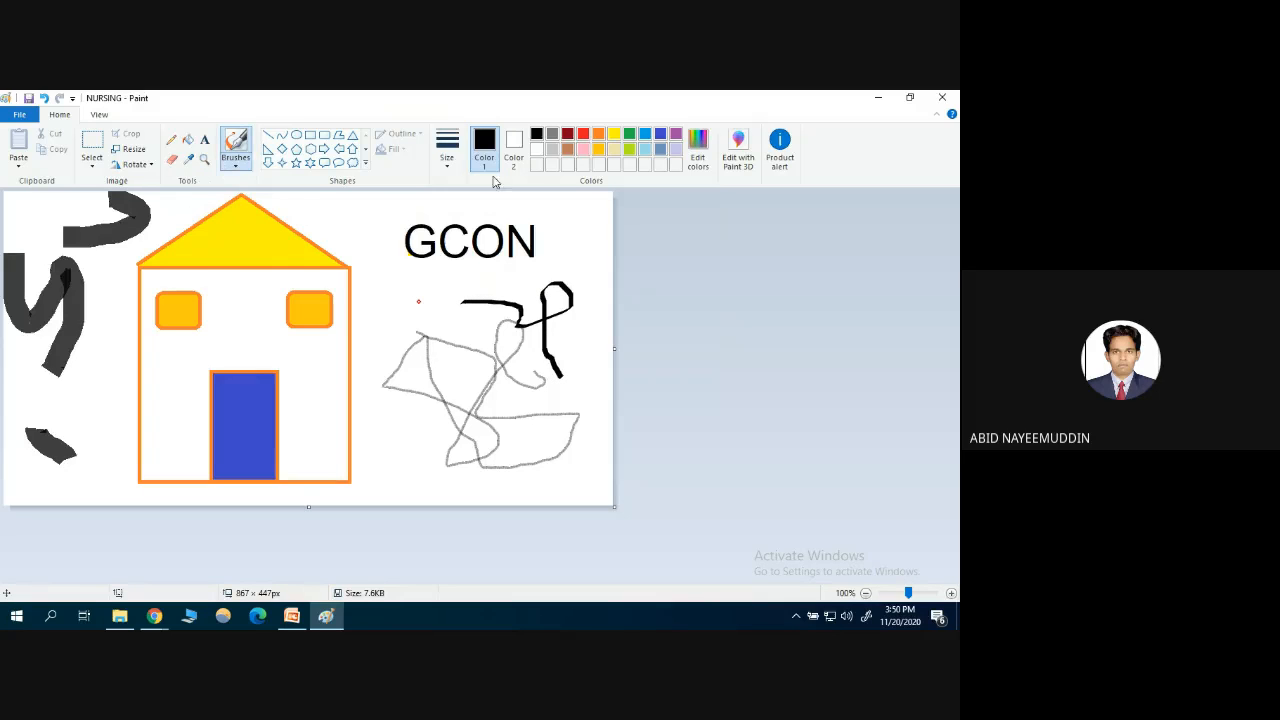
Set Color 1 to dark red, and view the Edit Colors dialog without applying a custom colour
{"action": "left_click", "coordinate": [567, 135]}
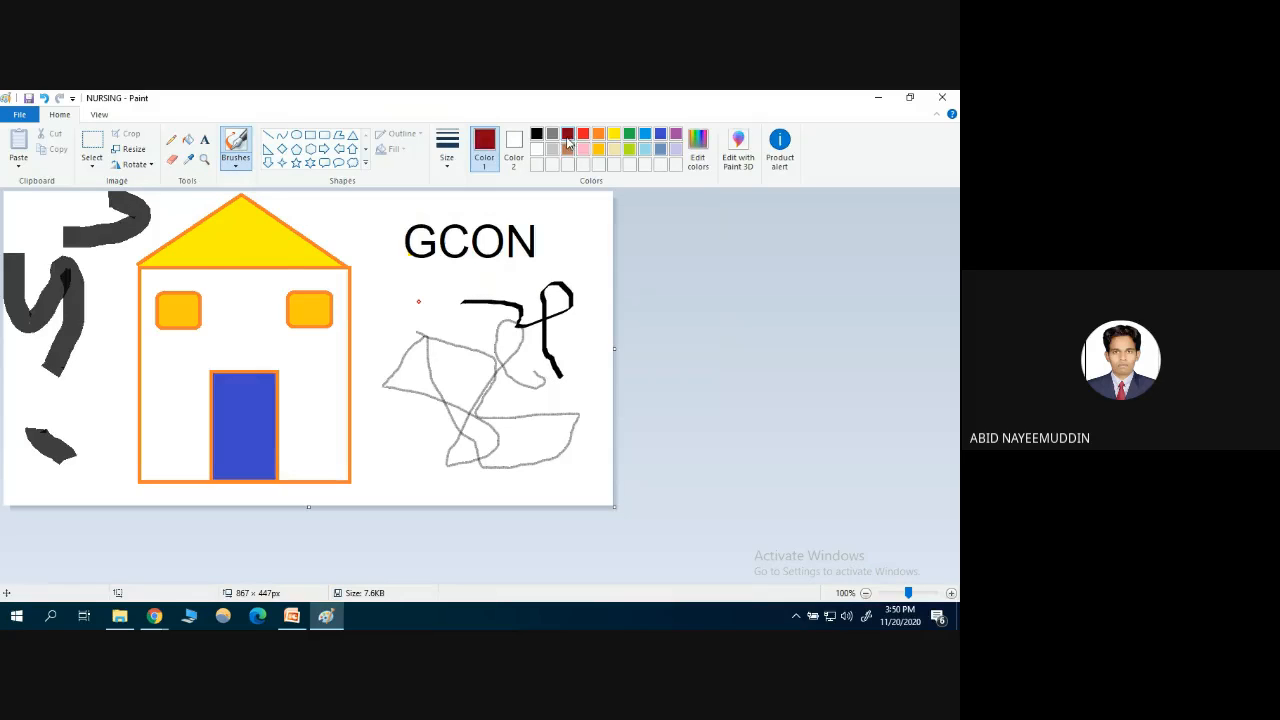
{"action": "left_click", "coordinate": [698, 146]}
{"action": "left_click", "coordinate": [601, 297]}
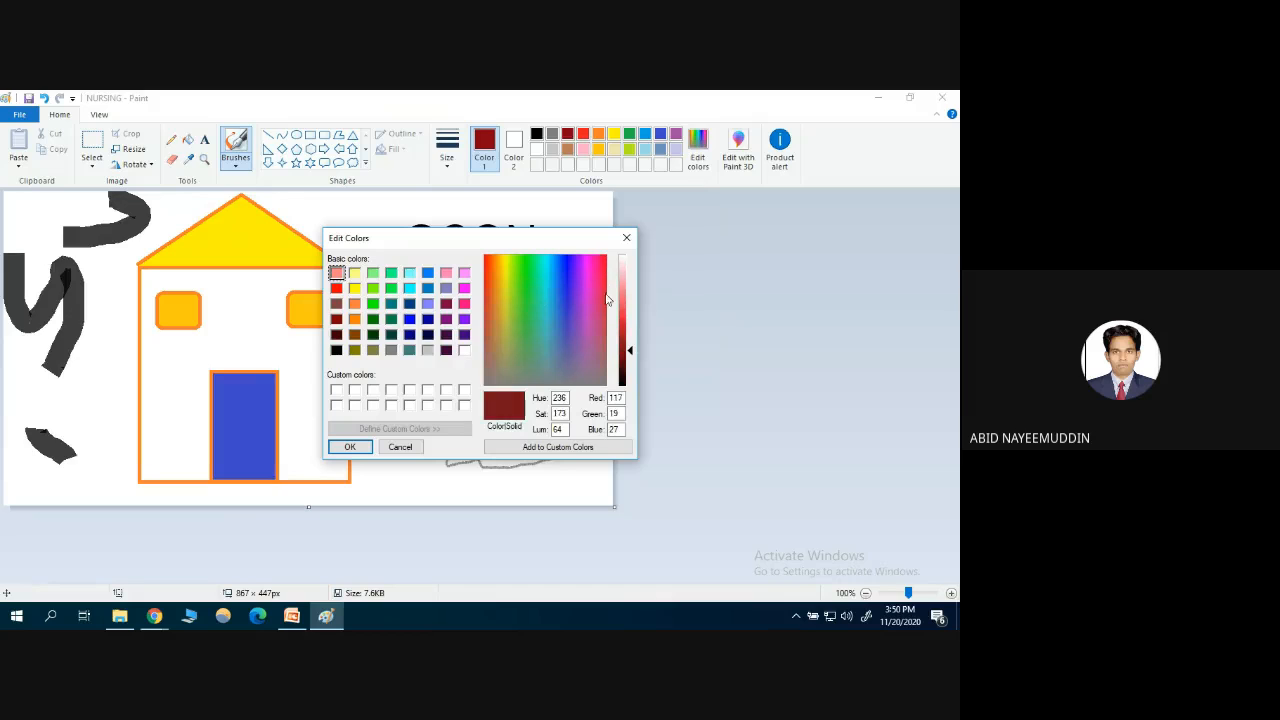
{"action": "left_click", "coordinate": [623, 239]}
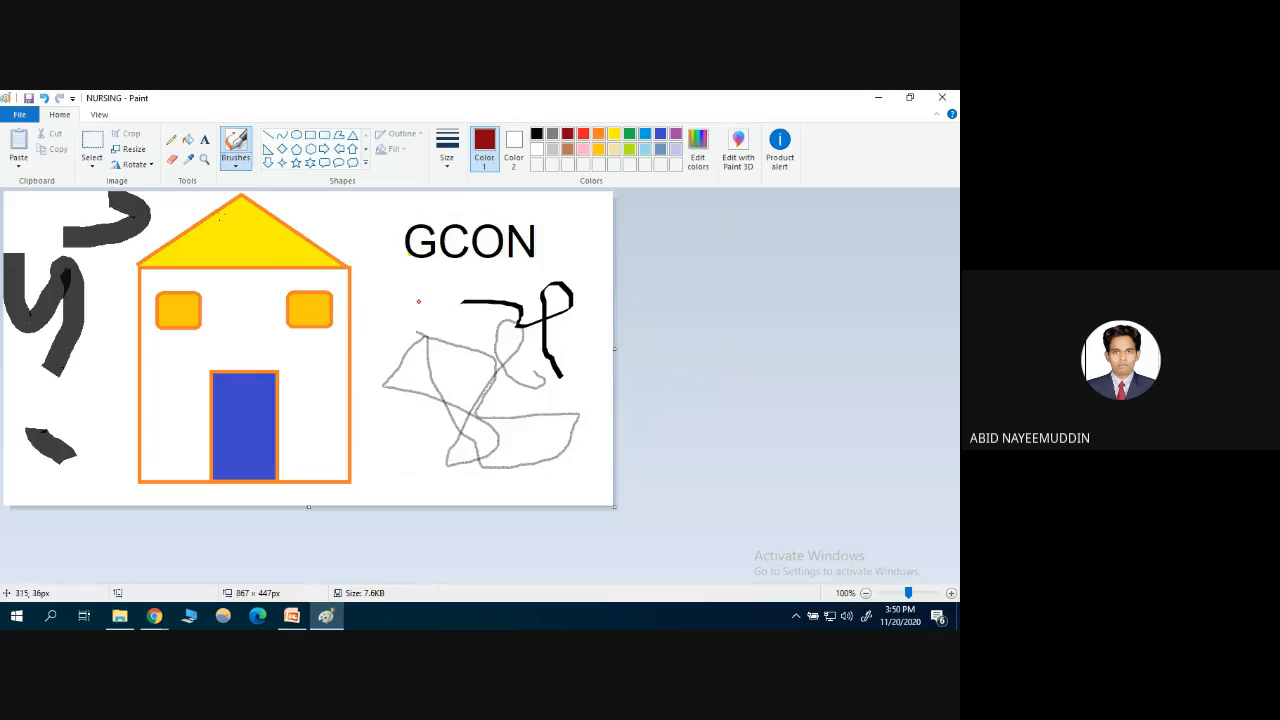
Erase parts of the scribbles below the GCON text with the Eraser
{"action": "left_click", "coordinate": [172, 159]}
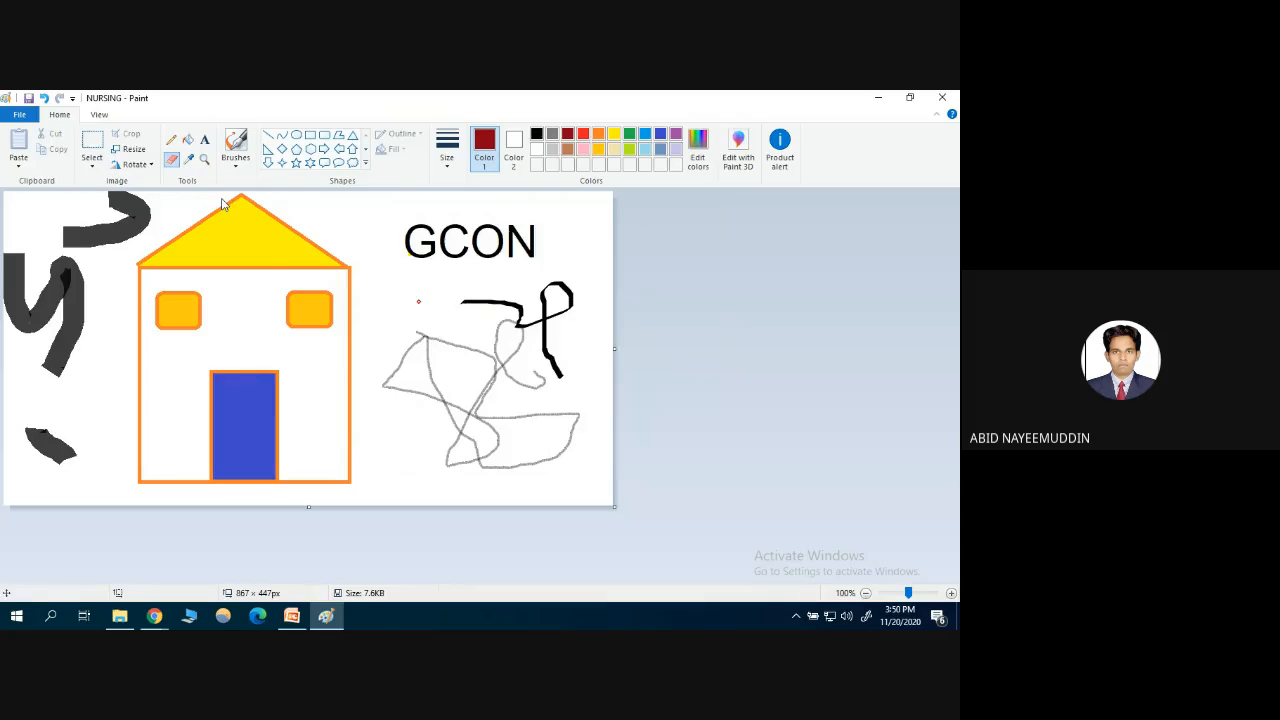
{"action": "mouse_move", "coordinate": [462, 300]}
{"action": "left_mouse_down"}
{"action": "mouse_move", "coordinate": [530, 303]}
{"action": "mouse_move", "coordinate": [470, 320]}
{"action": "mouse_move", "coordinate": [524, 328]}
{"action": "mouse_move", "coordinate": [422, 372]}
{"action": "left_mouse_up"}
{"action": "mouse_move", "coordinate": [424, 360]}
{"action": "left_mouse_down"}
{"action": "mouse_move", "coordinate": [402, 328]}
{"action": "mouse_move", "coordinate": [389, 417]}
{"action": "mouse_move", "coordinate": [404, 341]}
{"action": "mouse_move", "coordinate": [403, 382]}
{"action": "mouse_move", "coordinate": [464, 348]}
{"action": "mouse_move", "coordinate": [476, 307]}
{"action": "mouse_move", "coordinate": [470, 343]}
{"action": "mouse_move", "coordinate": [430, 333]}
{"action": "mouse_move", "coordinate": [553, 442]}
{"action": "mouse_move", "coordinate": [460, 471]}
{"action": "mouse_move", "coordinate": [388, 360]}
{"action": "mouse_move", "coordinate": [400, 412]}
{"action": "mouse_move", "coordinate": [453, 431]}
{"action": "mouse_move", "coordinate": [339, 343]}
{"action": "mouse_move", "coordinate": [426, 464]}
{"action": "mouse_move", "coordinate": [475, 398]}
{"action": "mouse_move", "coordinate": [424, 409]}
{"action": "mouse_move", "coordinate": [462, 435]}
{"action": "mouse_move", "coordinate": [474, 433]}
{"action": "mouse_move", "coordinate": [426, 387]}
{"action": "mouse_move", "coordinate": [435, 444]}
{"action": "mouse_move", "coordinate": [486, 377]}
{"action": "left_mouse_up"}
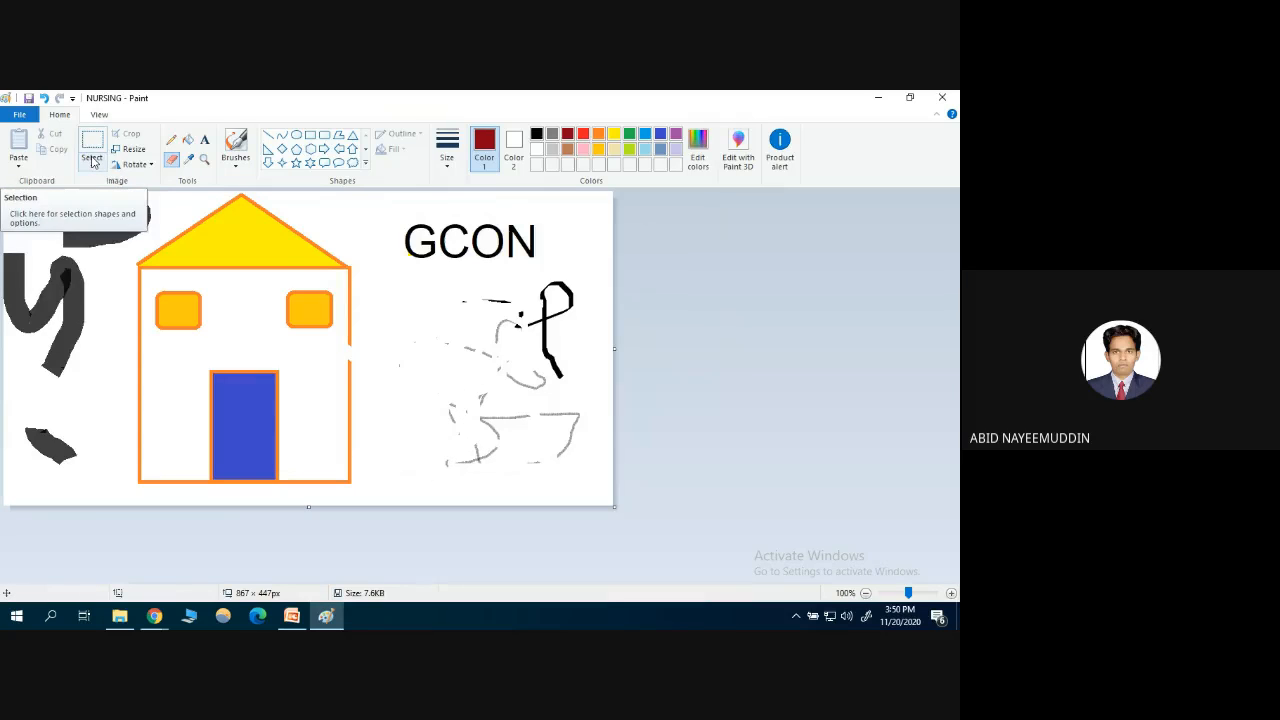
Select an area of about 282 × 389 px around GCON and the scribbles, cut and paste it, and move it back right of the house
{"action": "left_click", "coordinate": [91, 161]}
{"action": "left_click", "coordinate": [92, 148]}
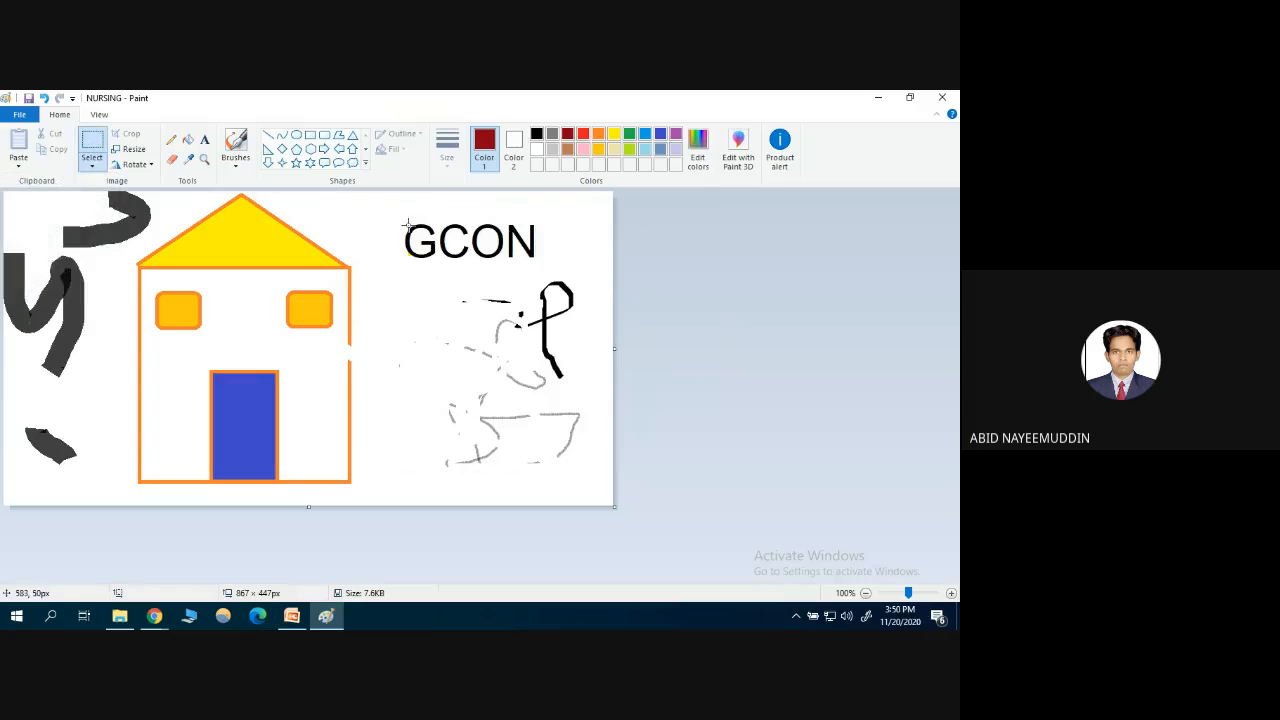
{"action": "mouse_move", "coordinate": [400, 211]}
{"action": "left_mouse_down"}
{"action": "mouse_move", "coordinate": [593, 436]}
{"action": "mouse_move", "coordinate": [597, 483]}
{"action": "left_mouse_up"}
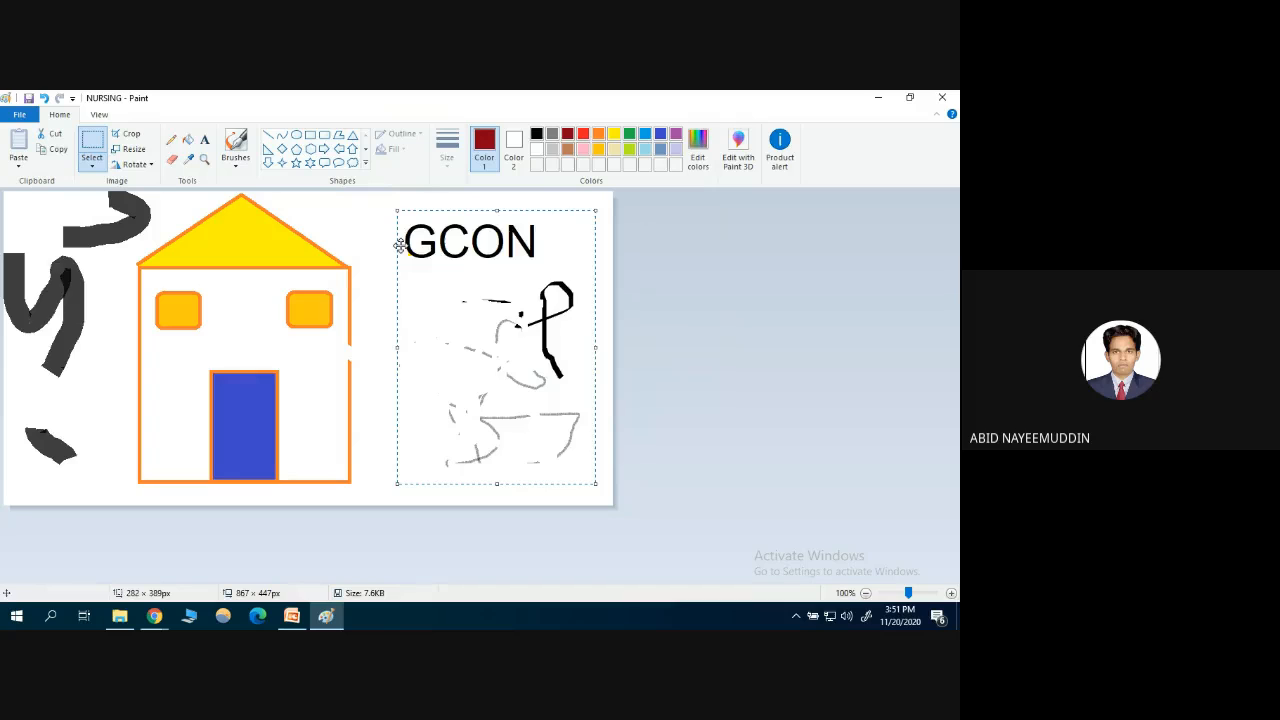
{"action": "left_click", "coordinate": [53, 136]}
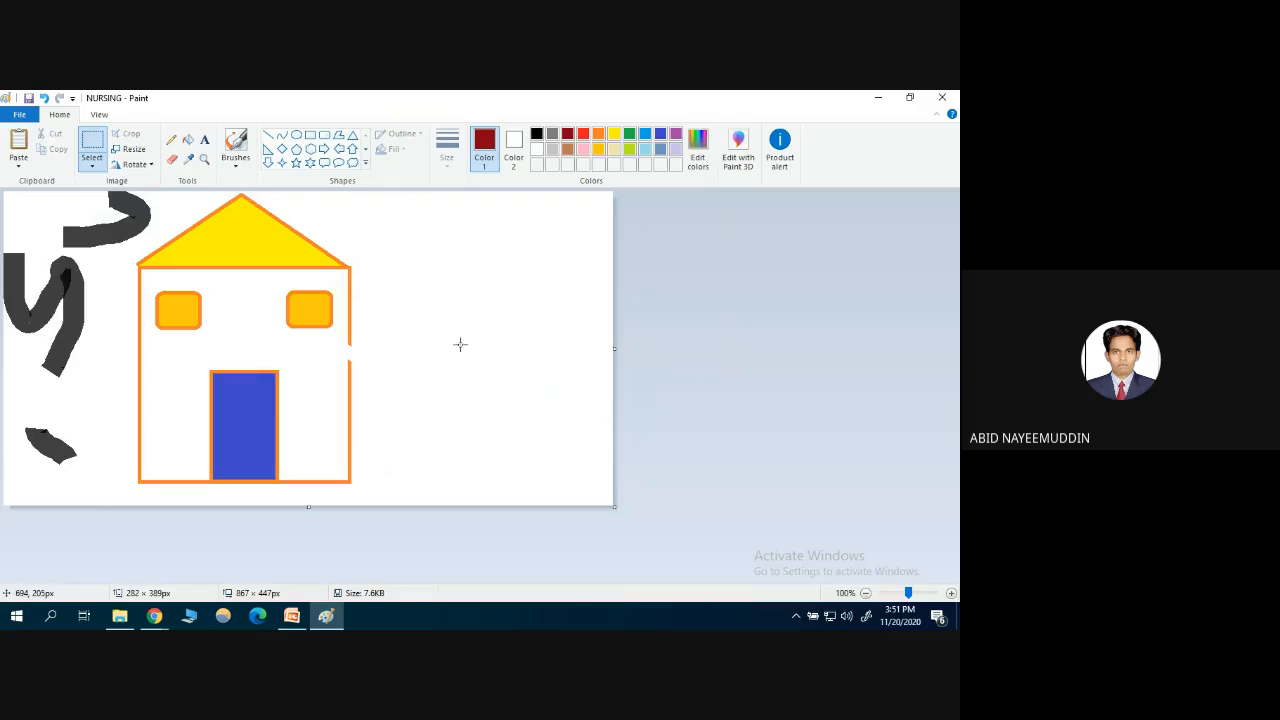
{"action": "left_click", "coordinate": [17, 146]}
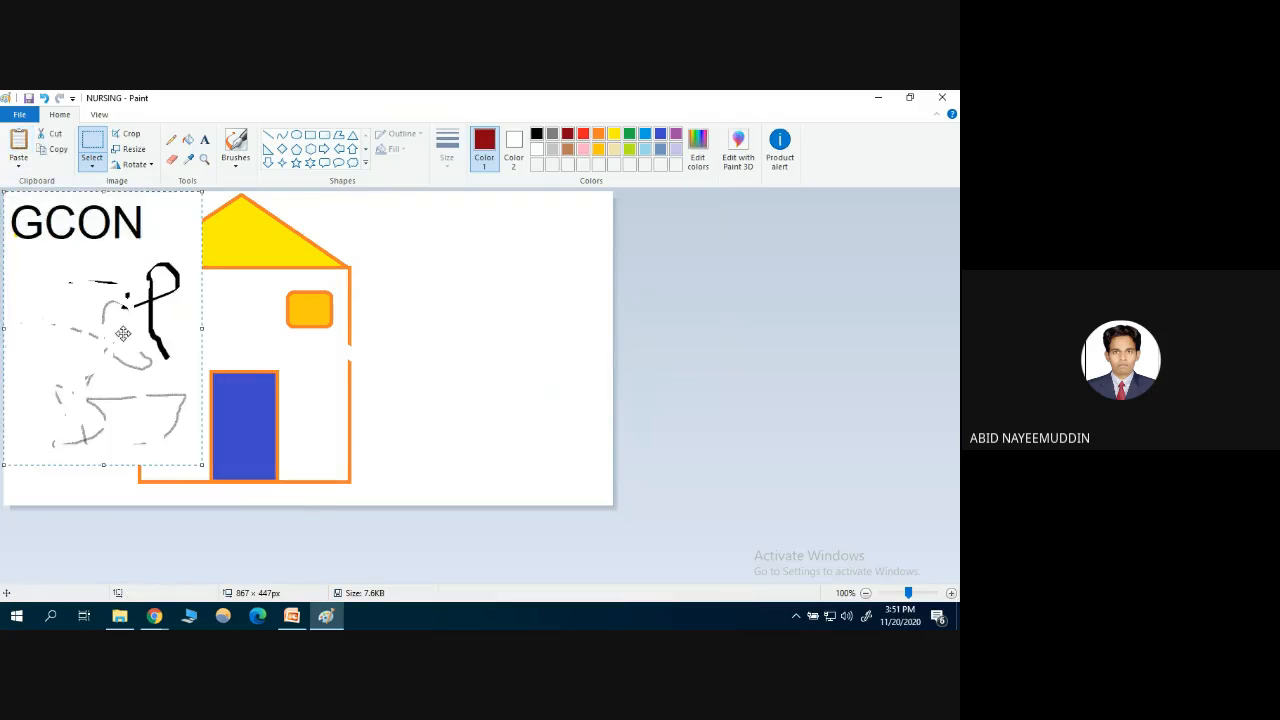
{"action": "mouse_move", "coordinate": [130, 228]}
{"action": "left_mouse_down"}
{"action": "mouse_move", "coordinate": [369, 317]}
{"action": "mouse_move", "coordinate": [537, 257]}
{"action": "mouse_move", "coordinate": [531, 277]}
{"action": "mouse_move", "coordinate": [528, 236]}
{"action": "left_mouse_up"}
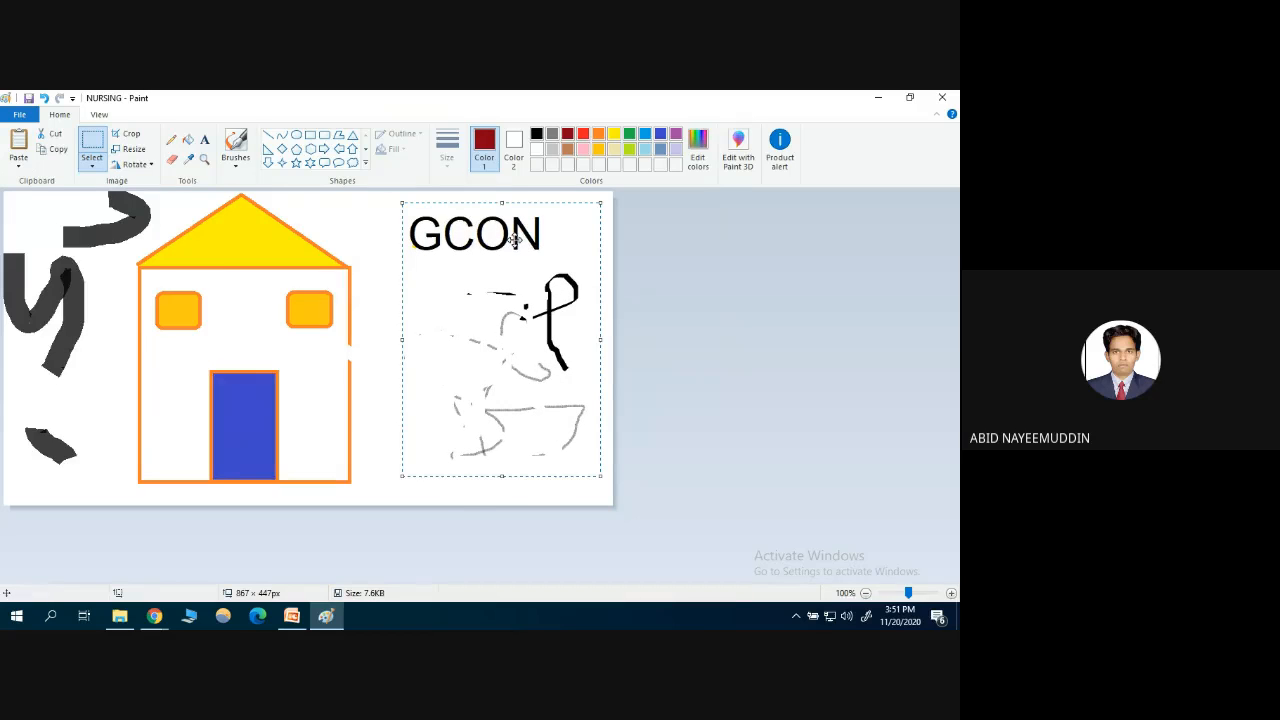
Cut the selected GCON block again, paste it, and place it in the blank area right of the house
{"action": "left_click", "coordinate": [54, 139]}
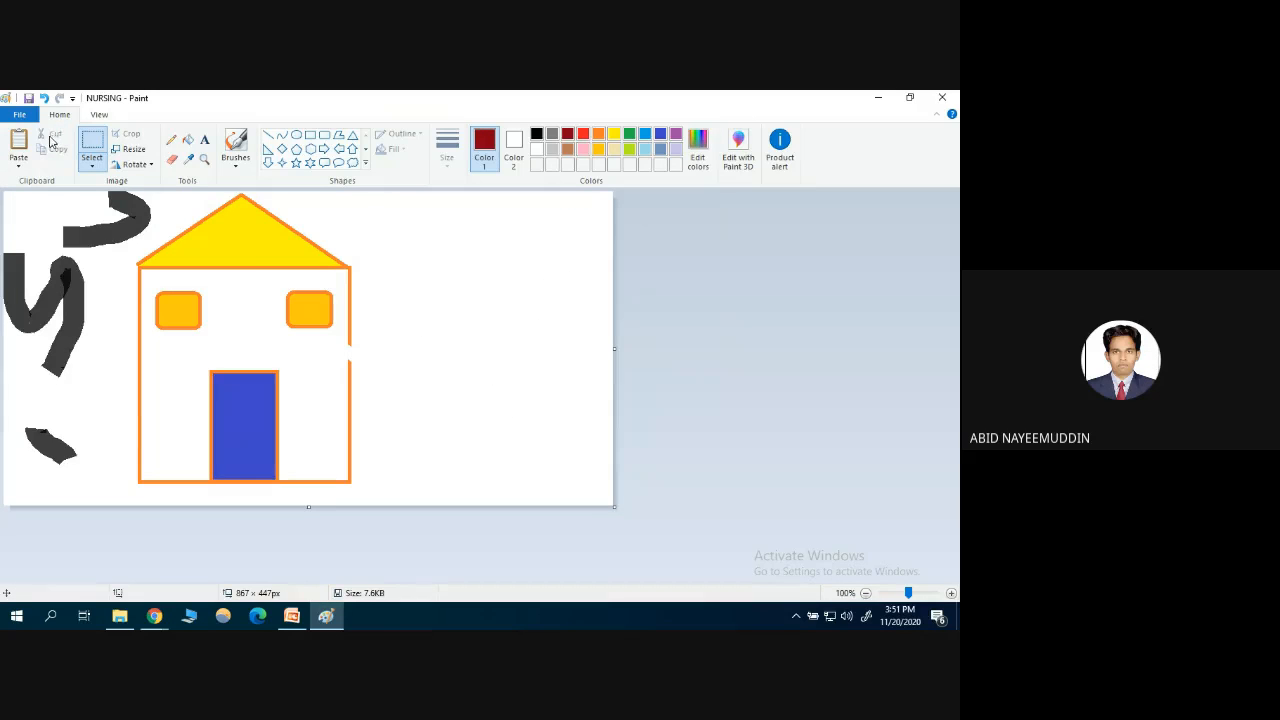
{"action": "left_click", "coordinate": [22, 146]}
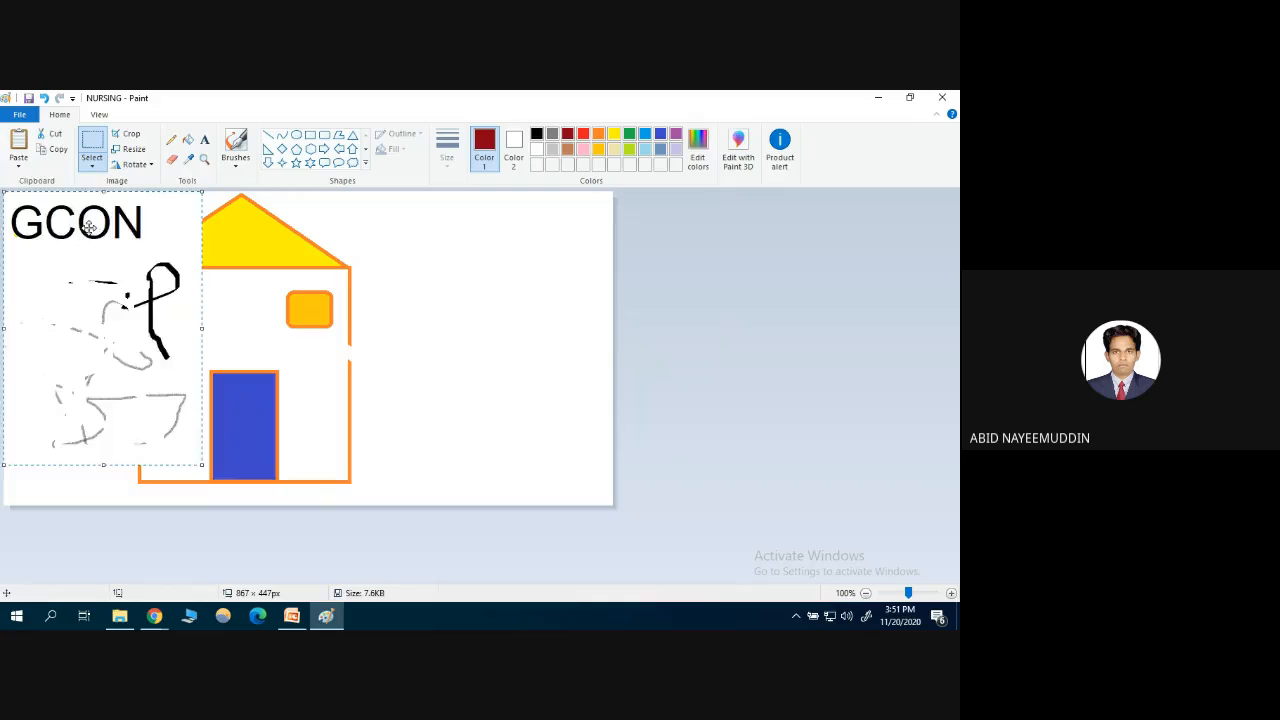
{"action": "mouse_move", "coordinate": [87, 218]}
{"action": "left_mouse_down"}
{"action": "mouse_move", "coordinate": [343, 299]}
{"action": "mouse_move", "coordinate": [450, 216]}
{"action": "mouse_move", "coordinate": [483, 241]}
{"action": "left_mouse_up"}
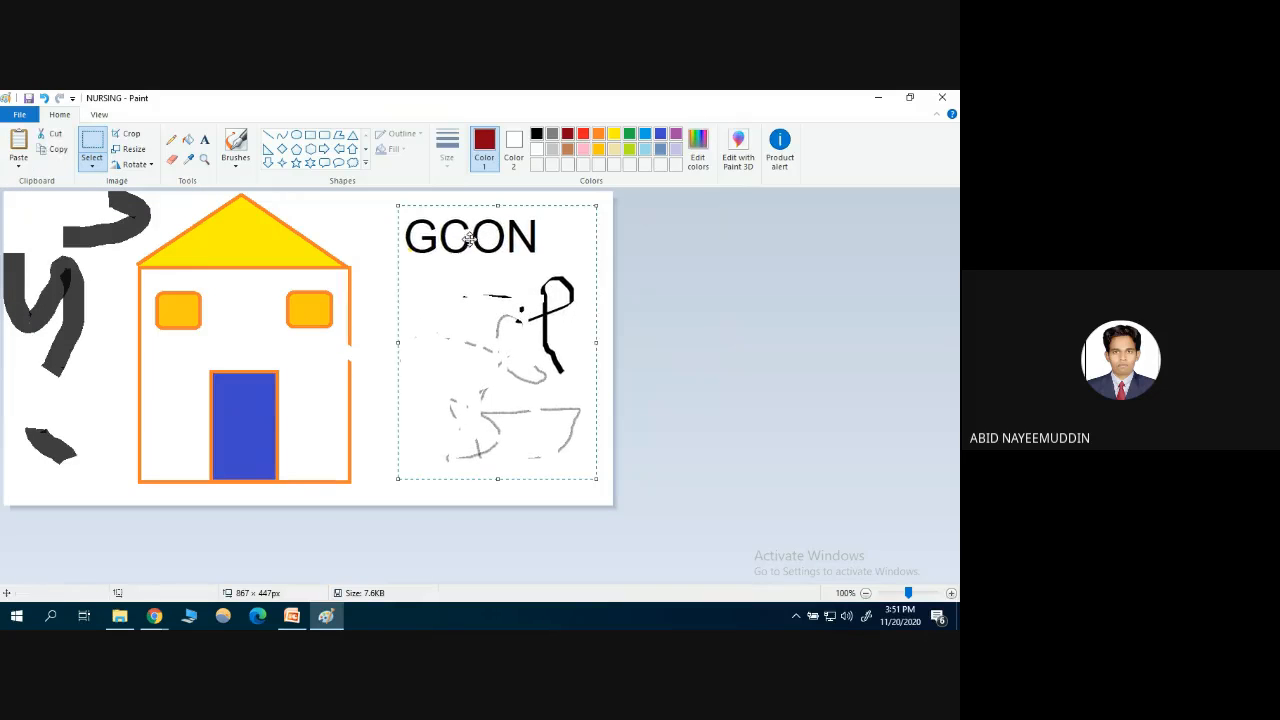
Copy the GCON block and paste a duplicate, positioning it over the left part of the house
{"action": "left_click", "coordinate": [57, 152]}
{"action": "left_click", "coordinate": [17, 147]}
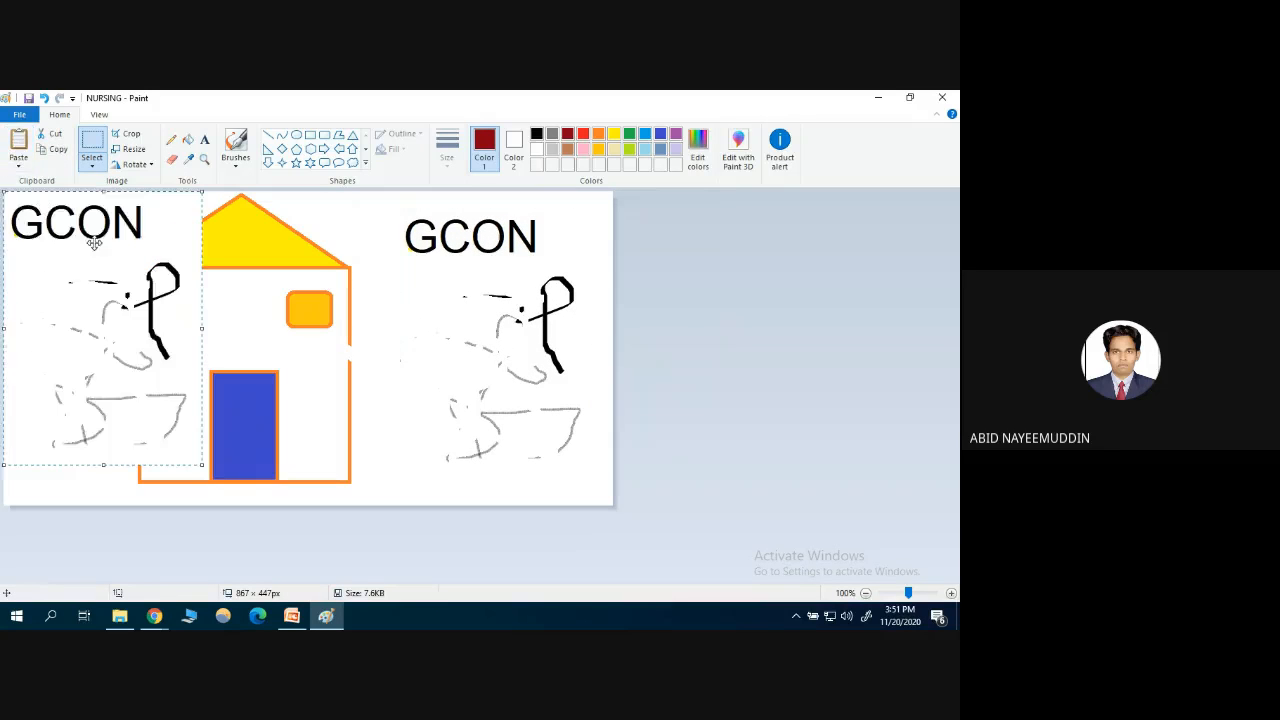
{"action": "left_click_drag", "start_coordinate": [91, 243], "coordinate": [160, 282]}
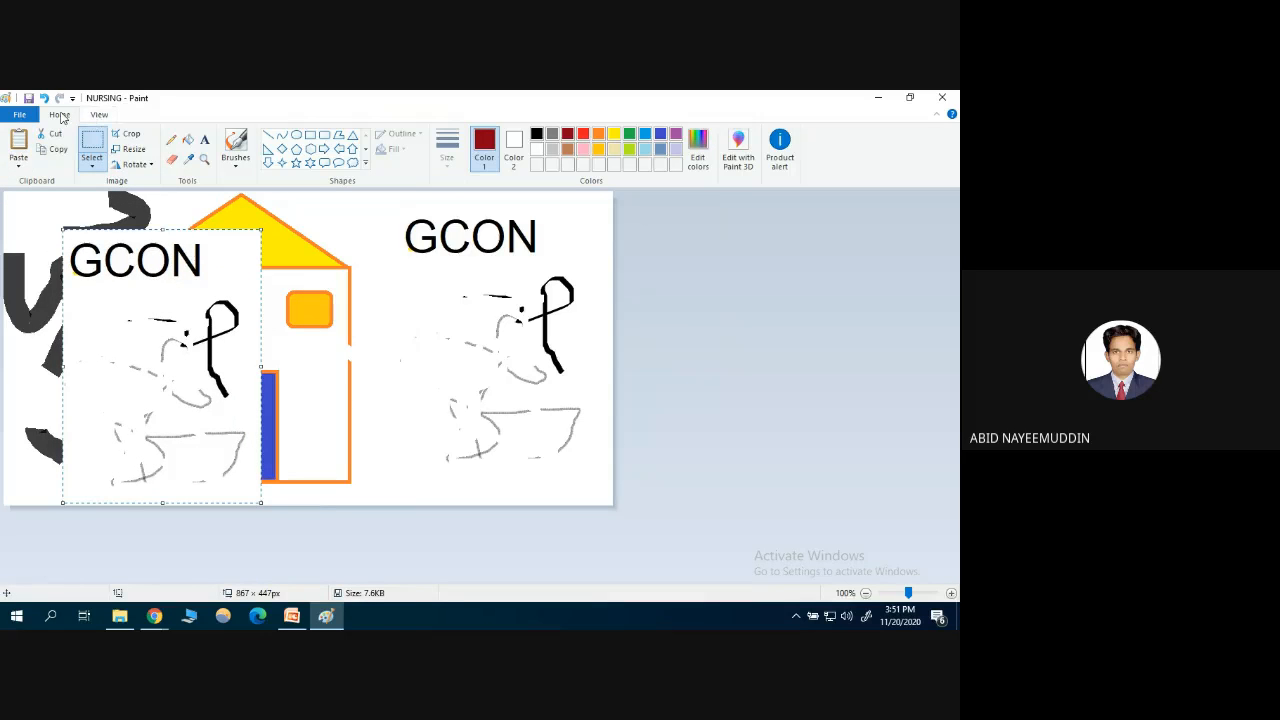
{"action": "left_click", "coordinate": [22, 117]}
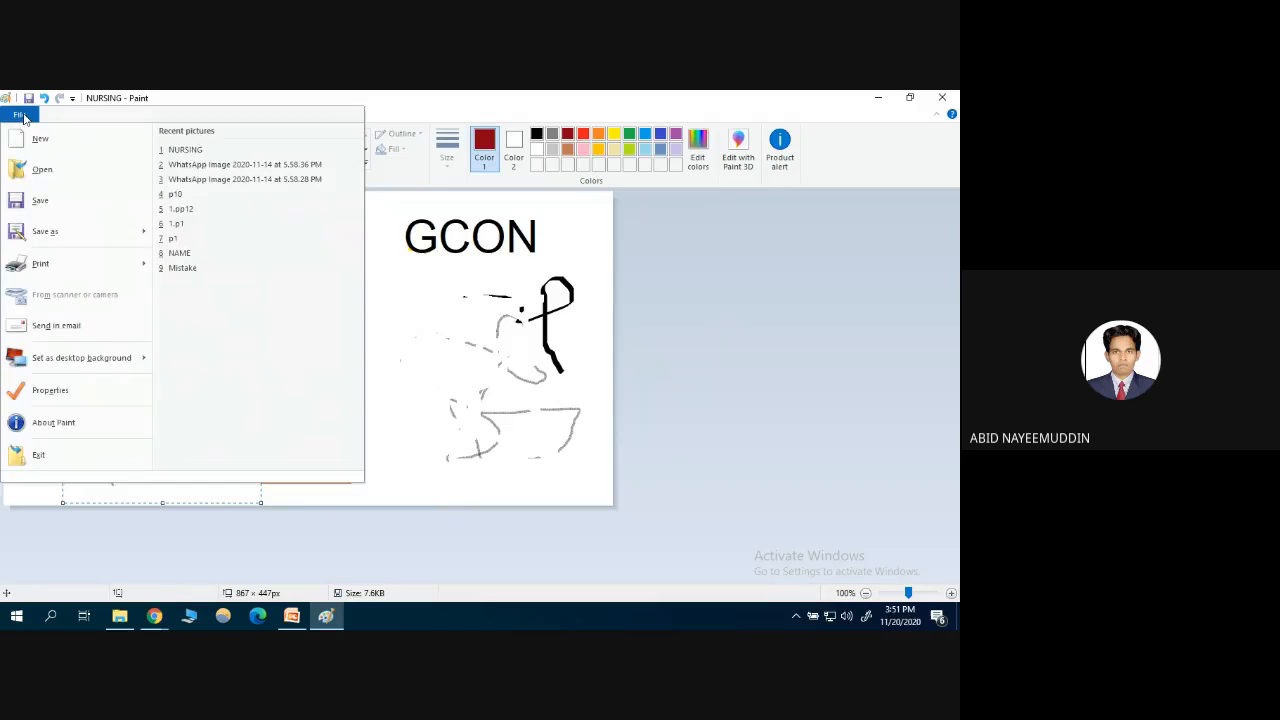
{"action": "left_click", "coordinate": [23, 117]}
{"action": "left_click", "coordinate": [100, 117]}
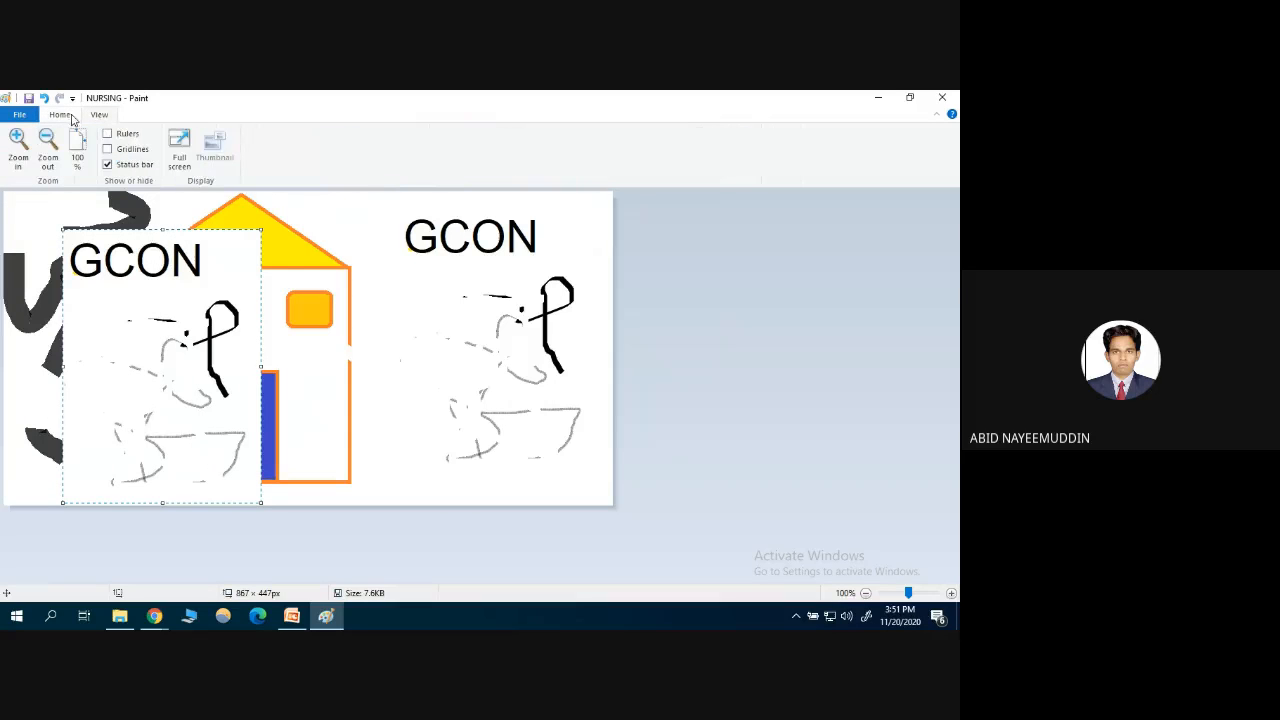
Undo the pasted GCON duplicate over the house and close the NURSING drawing
{"action": "left_click", "coordinate": [60, 115]}
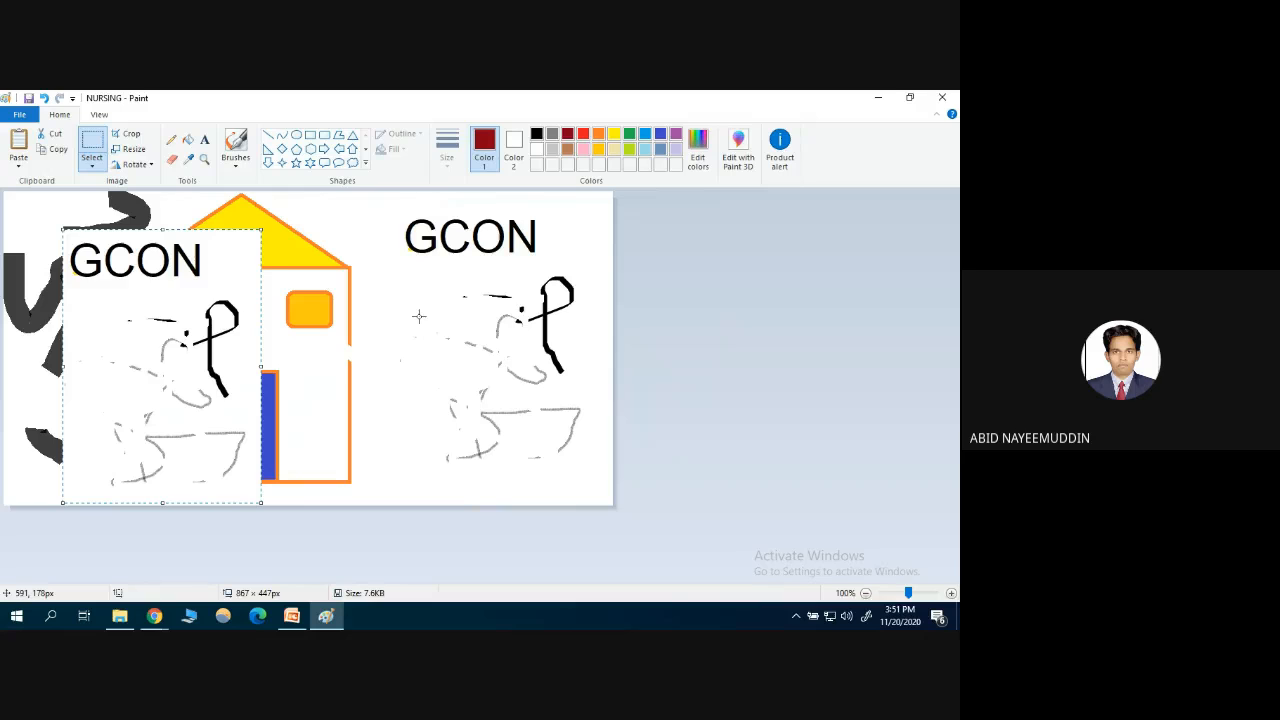
{"action": "key", "text": "ctrl+z"}
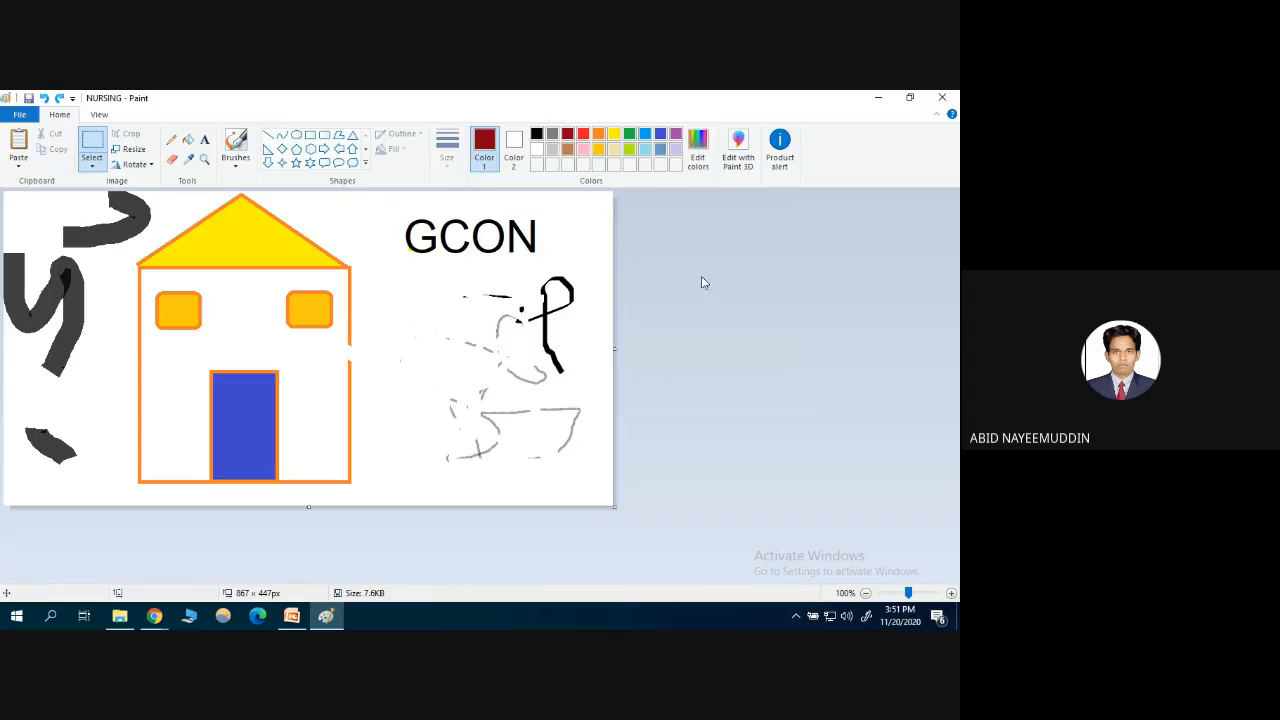
{"action": "left_click", "coordinate": [940, 97]}
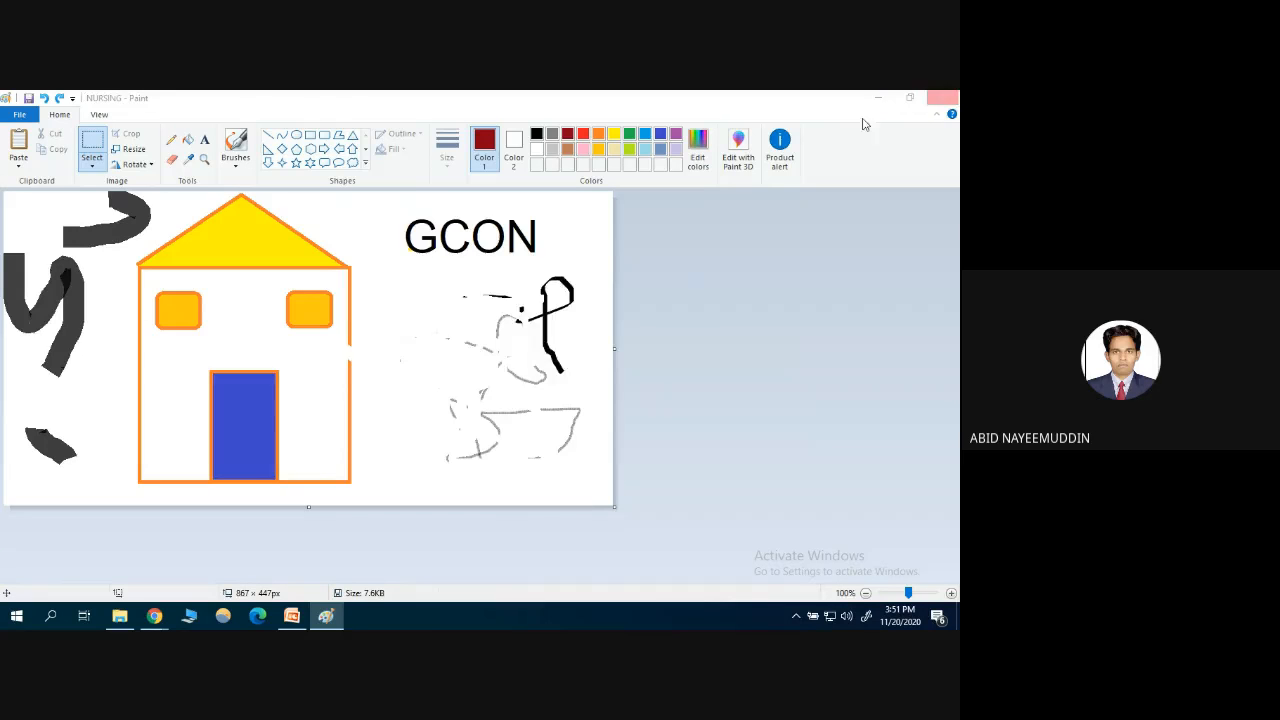
{"action": "left_click", "coordinate": [441, 360]}
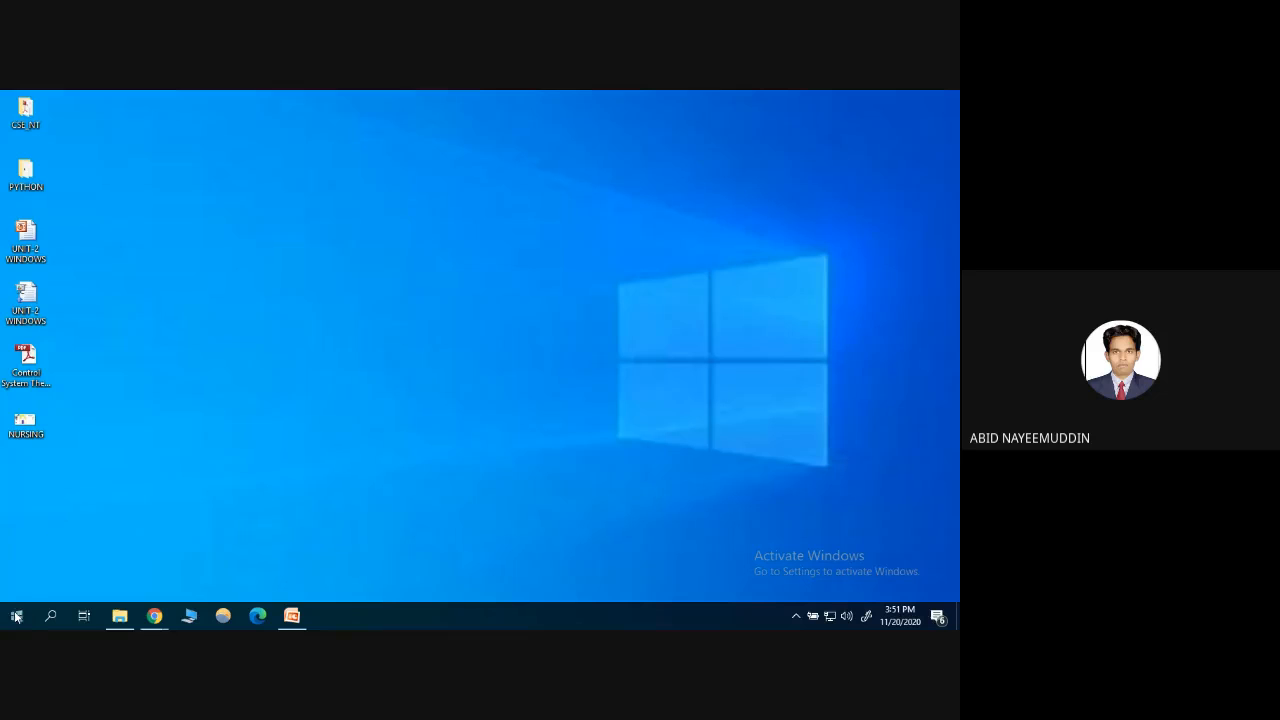
Launch Notepad through the Windows Run dialog with the command notepad
{"action": "key", "text": "super+r"}
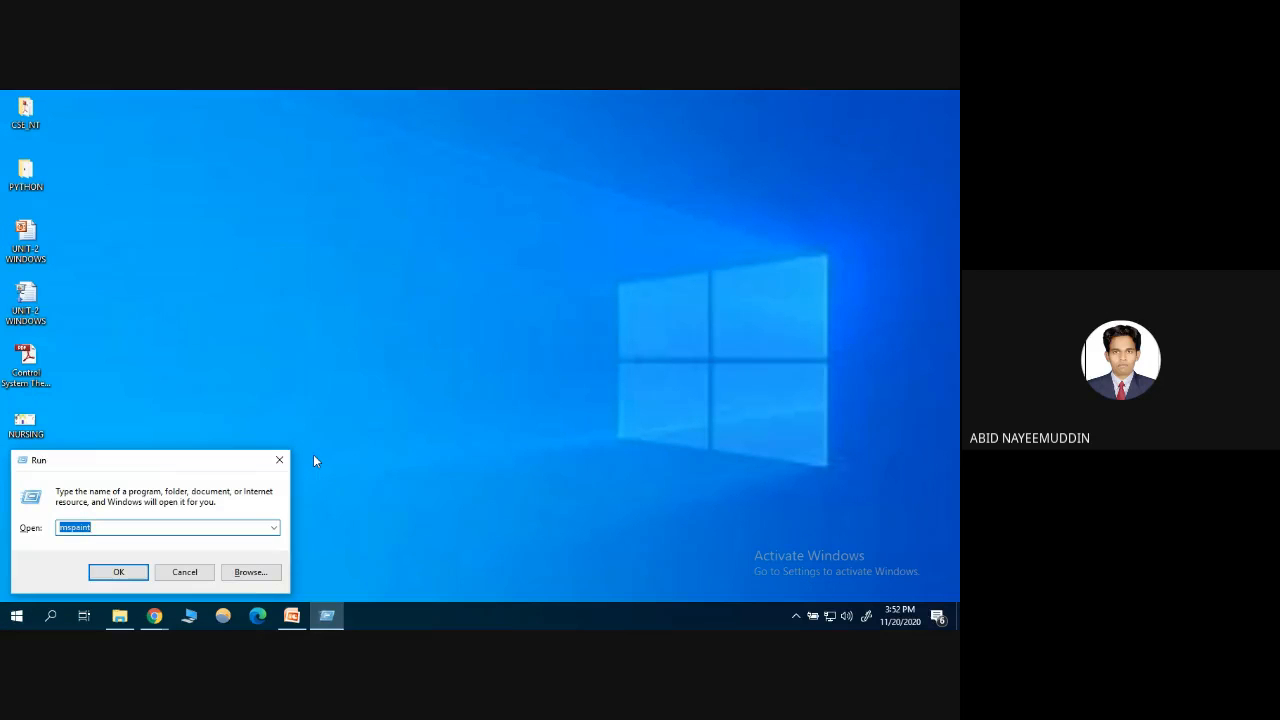
{"action": "type", "text": "mspaint"}
{"action": "left_click", "coordinate": [312, 466]}
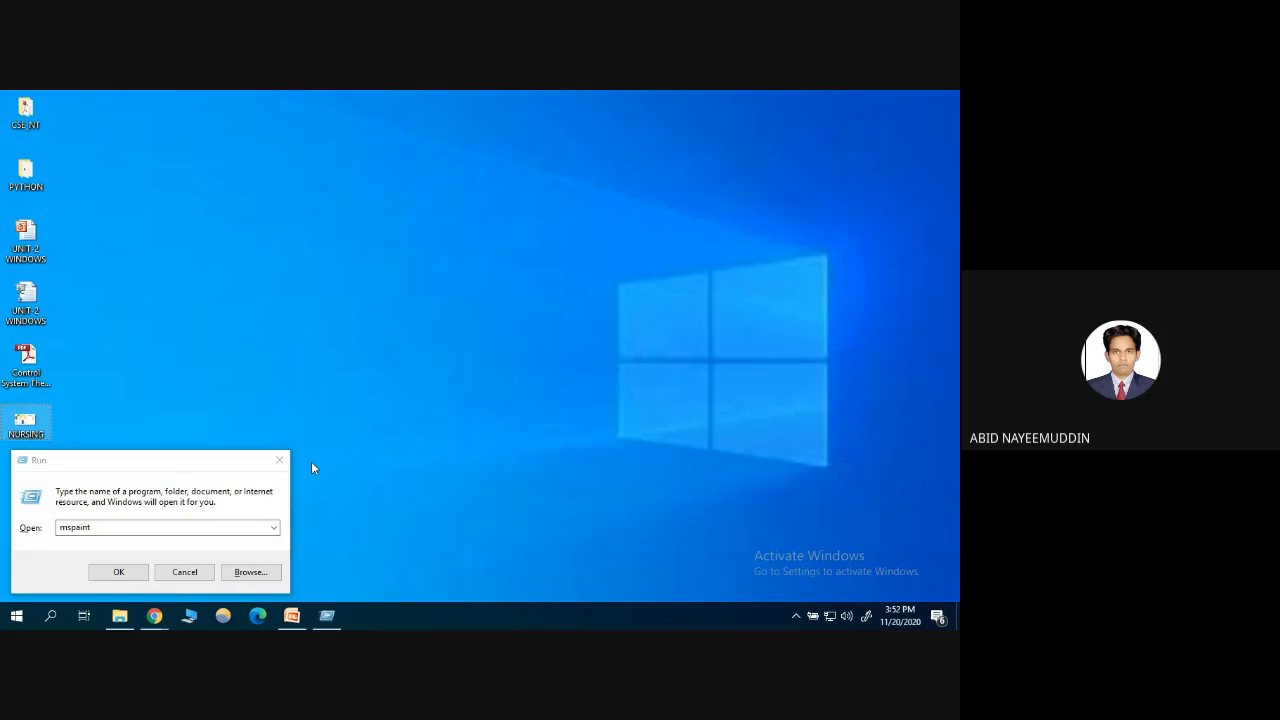
{"action": "left_click", "coordinate": [89, 527]}
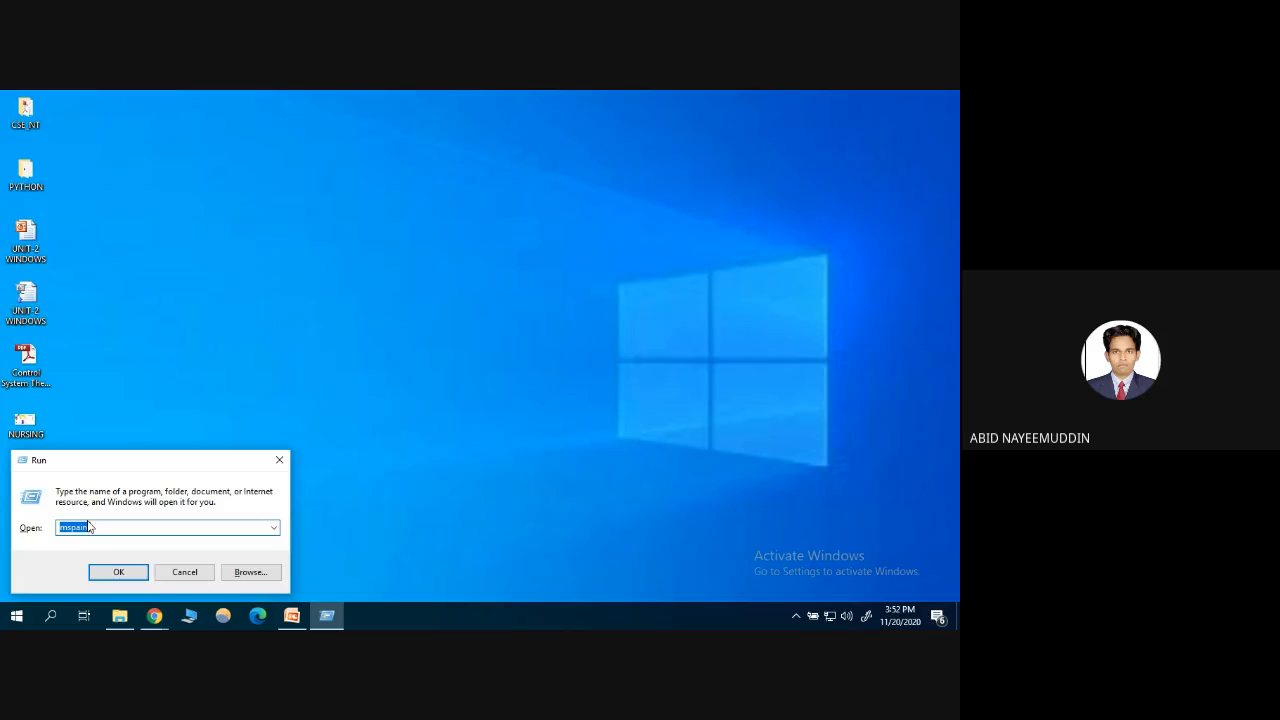
{"action": "type", "text": "no"}
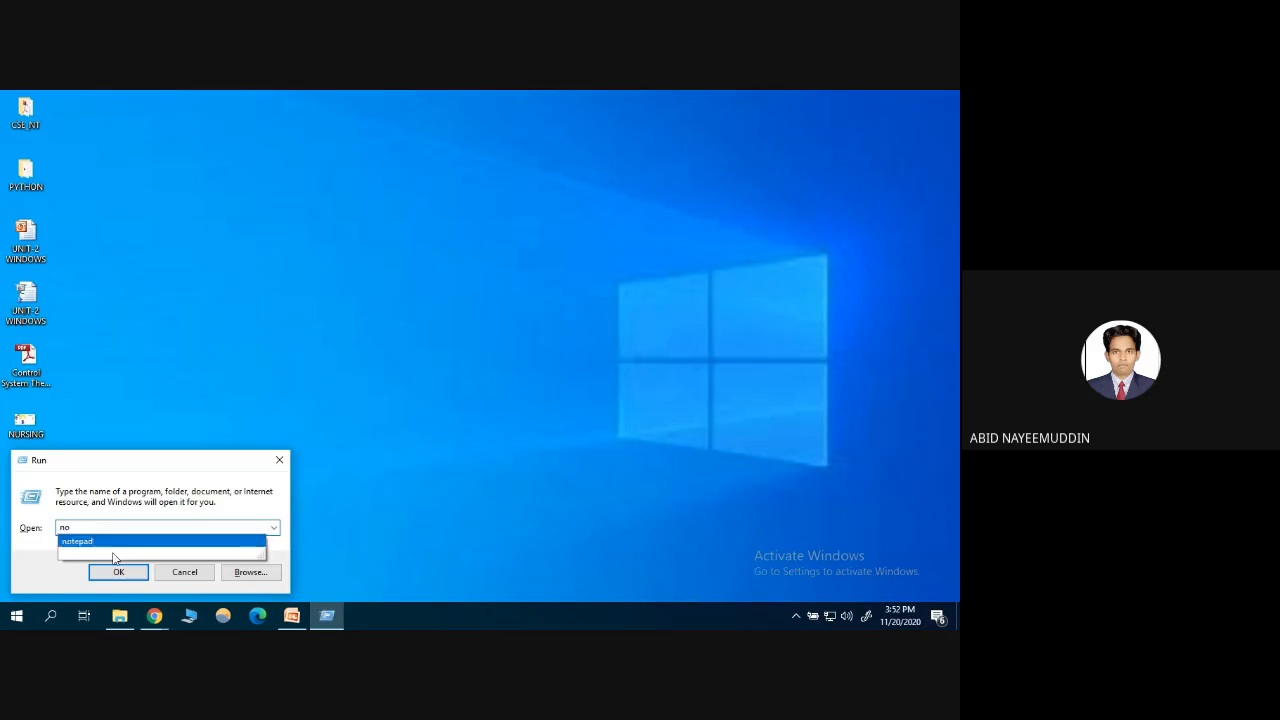
{"action": "key", "text": "Return"}
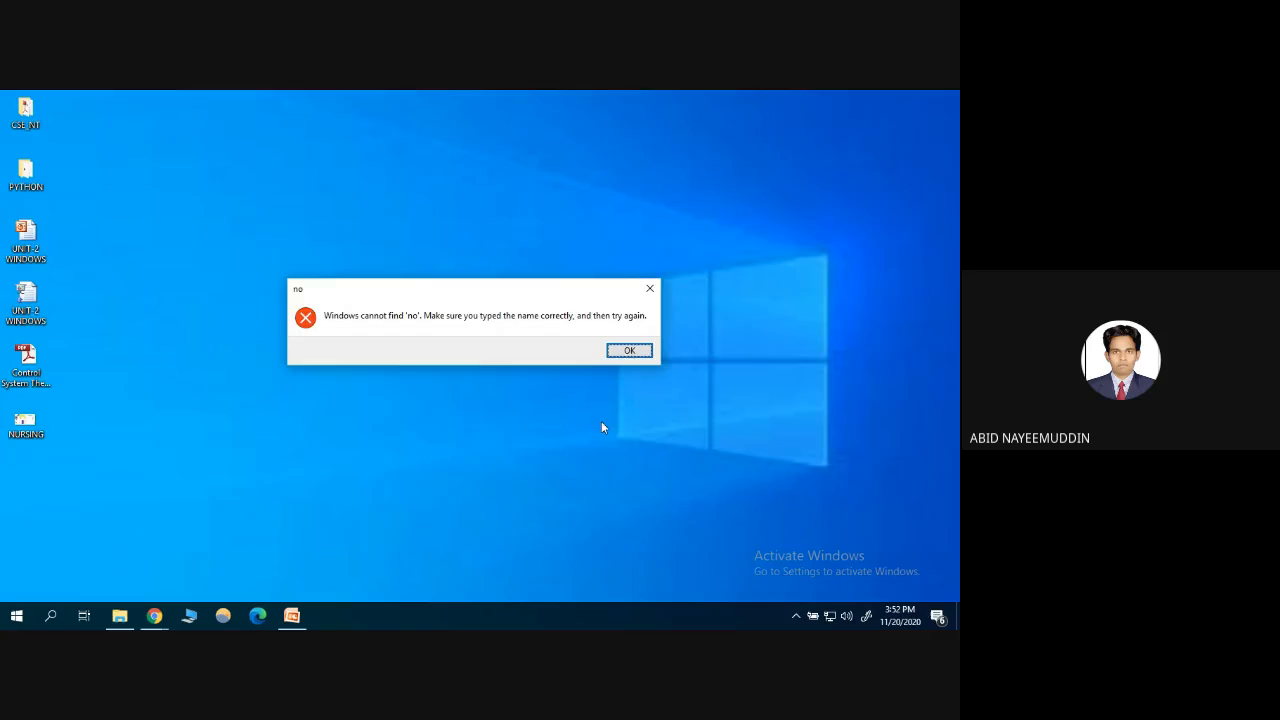
{"action": "left_click", "coordinate": [629, 350]}
{"action": "type", "text": "te"}
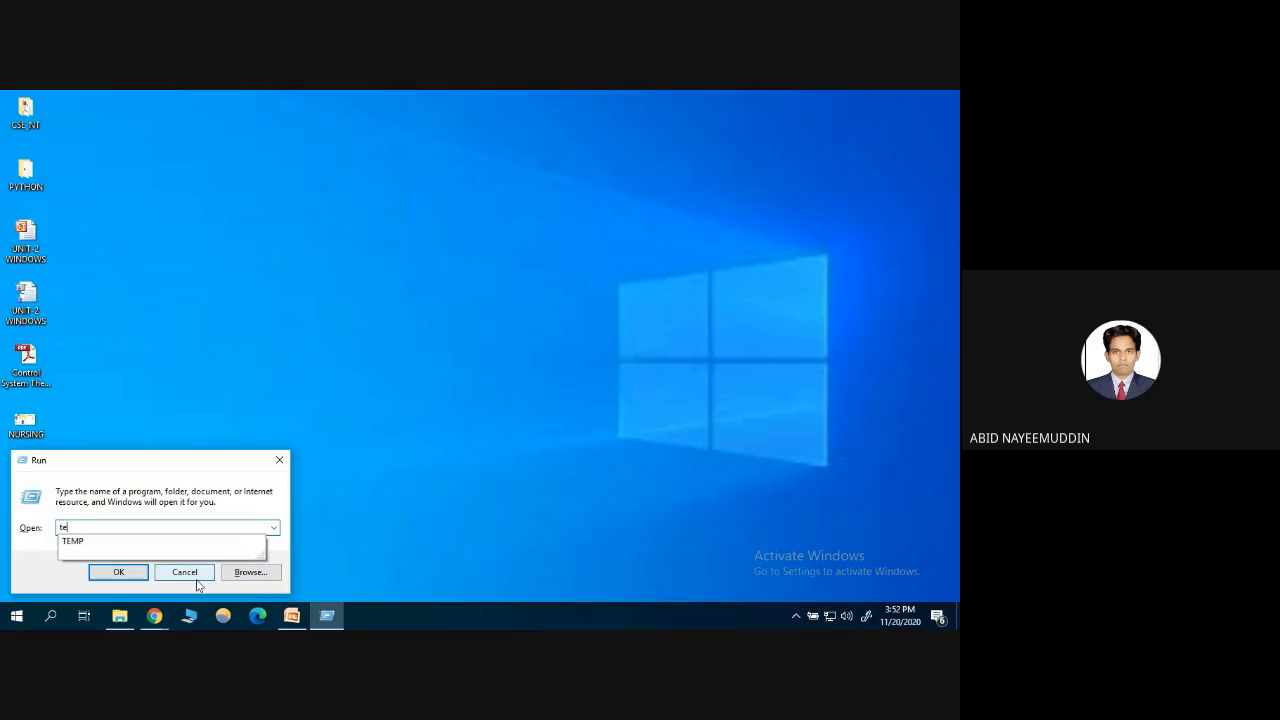
{"action": "key", "text": "BackSpace"}
{"action": "key", "text": "BackSpace"}
{"action": "type", "text": "notepad"}
{"action": "key", "text": "Return"}
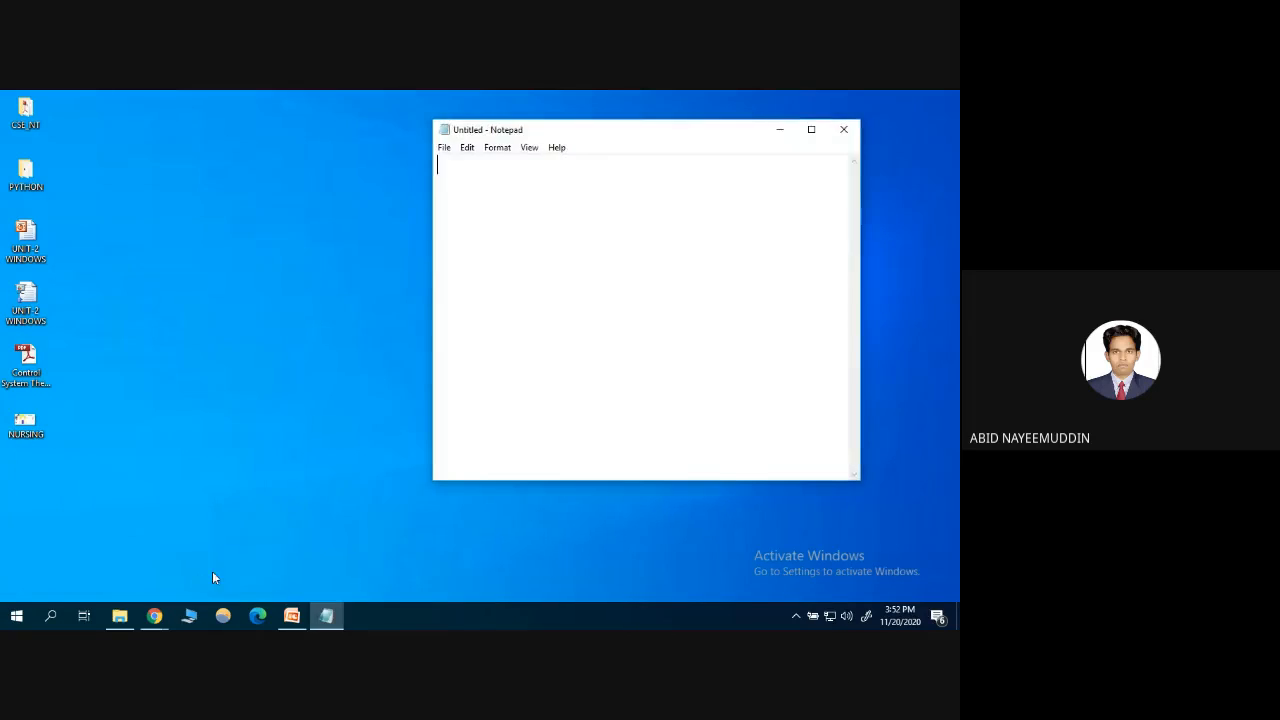
Maximize and restore the Notepad window, reposition it over the desktop, and start the first line with WELCOME TO
{"action": "left_click", "coordinate": [811, 131]}
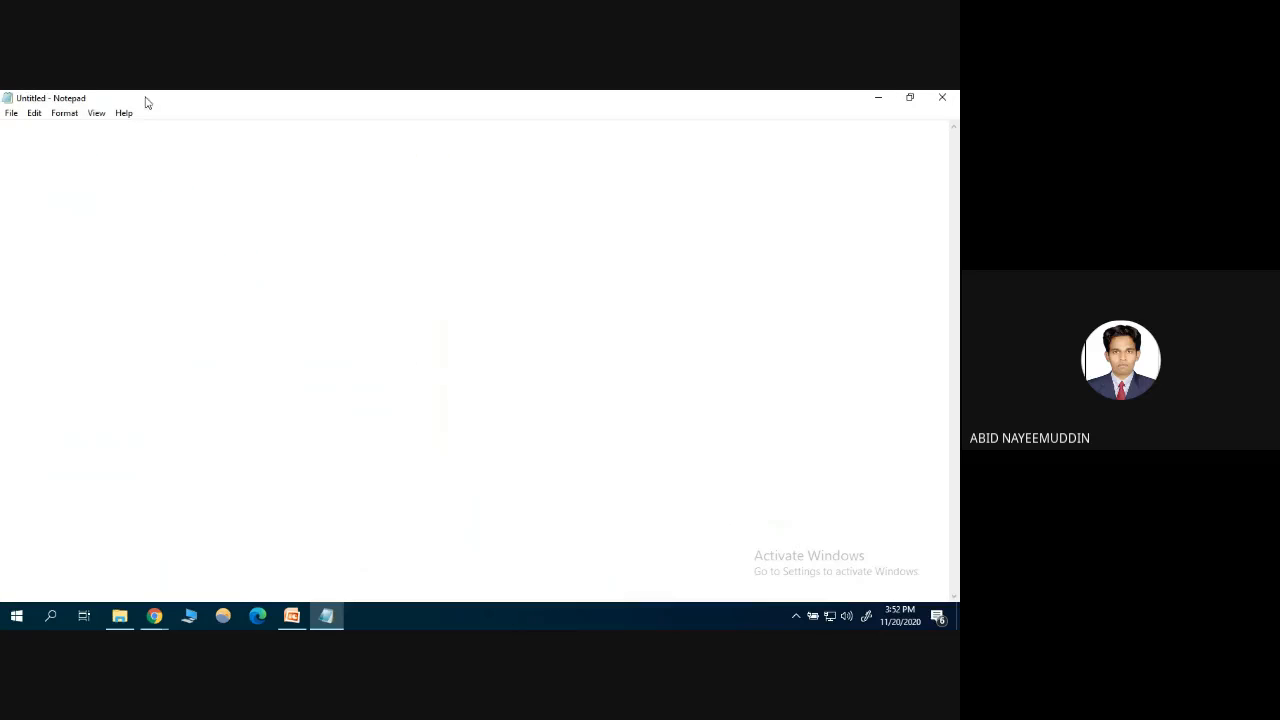
{"action": "double_click", "coordinate": [146, 102]}
{"action": "left_click_drag", "start_coordinate": [537, 126], "coordinate": [293, 157]}
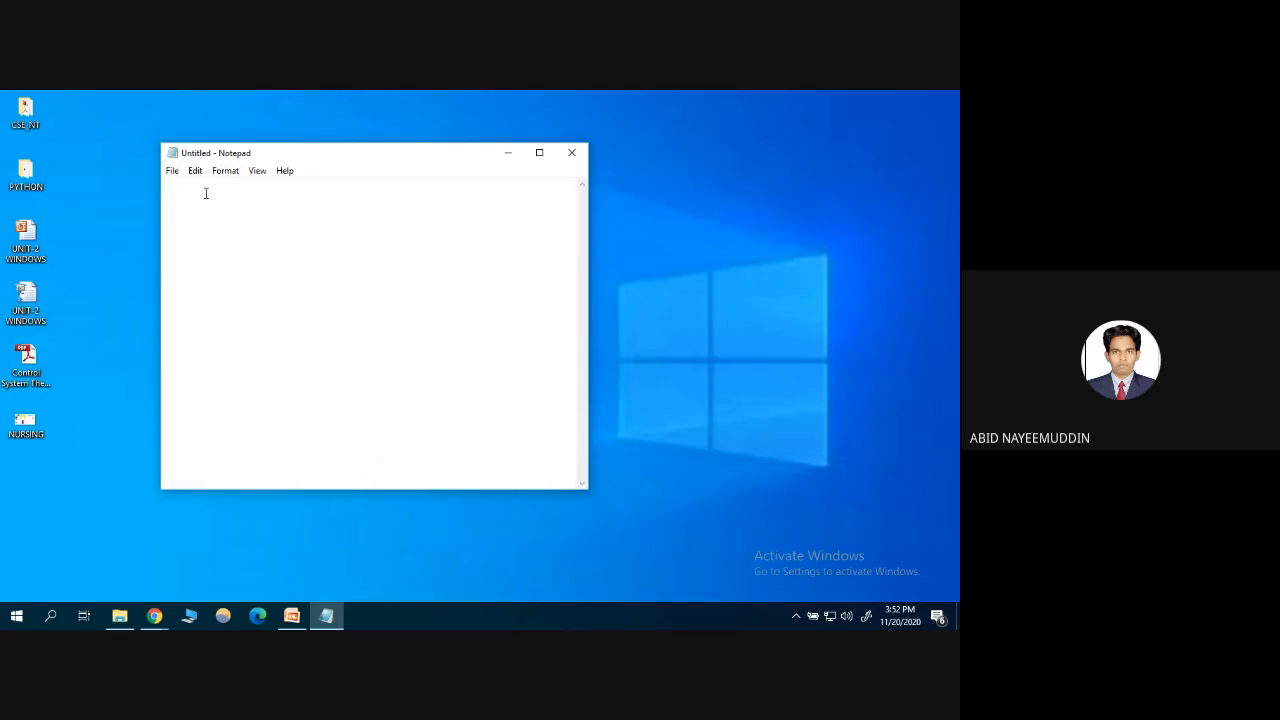
{"action": "type", "text": "WELCOME TO"}
Switch to the Google Meet call, mute the participant whose microphone is active, and return to Notepad with the browser minimized
{"action": "mouse_move", "coordinate": [154, 615]}
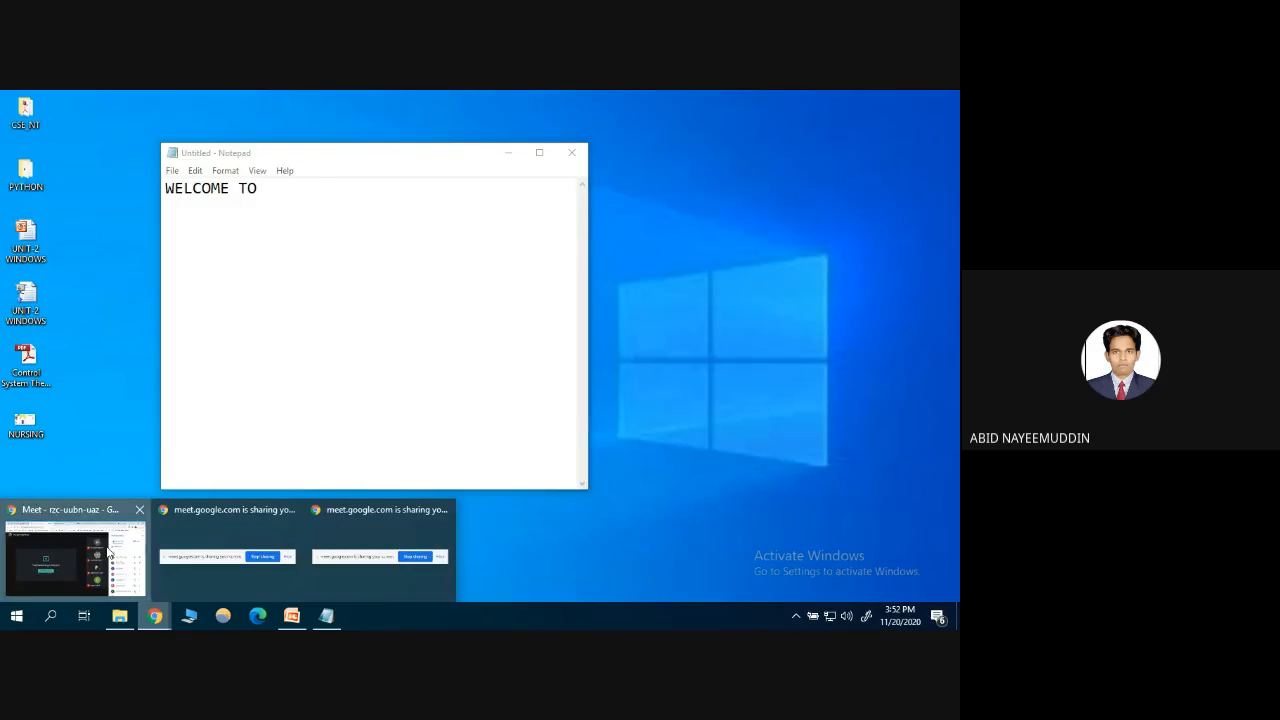
{"action": "left_click", "coordinate": [78, 555]}
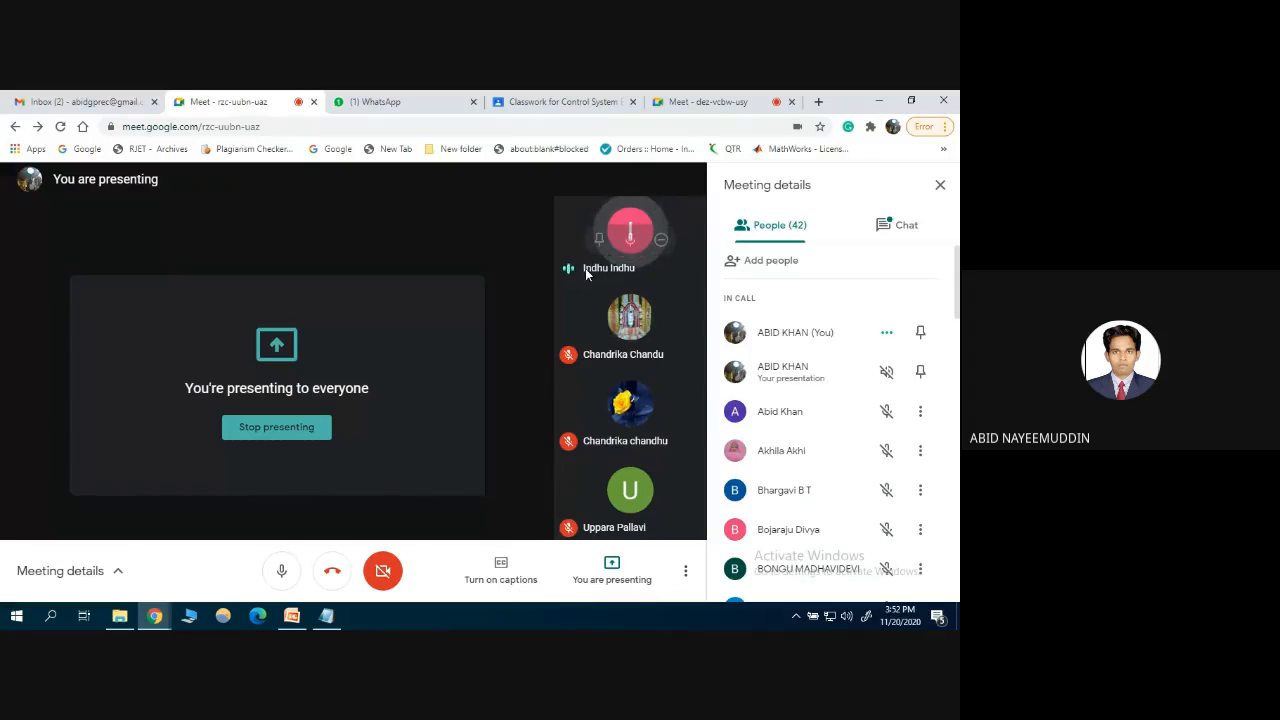
{"action": "left_click", "coordinate": [630, 240]}
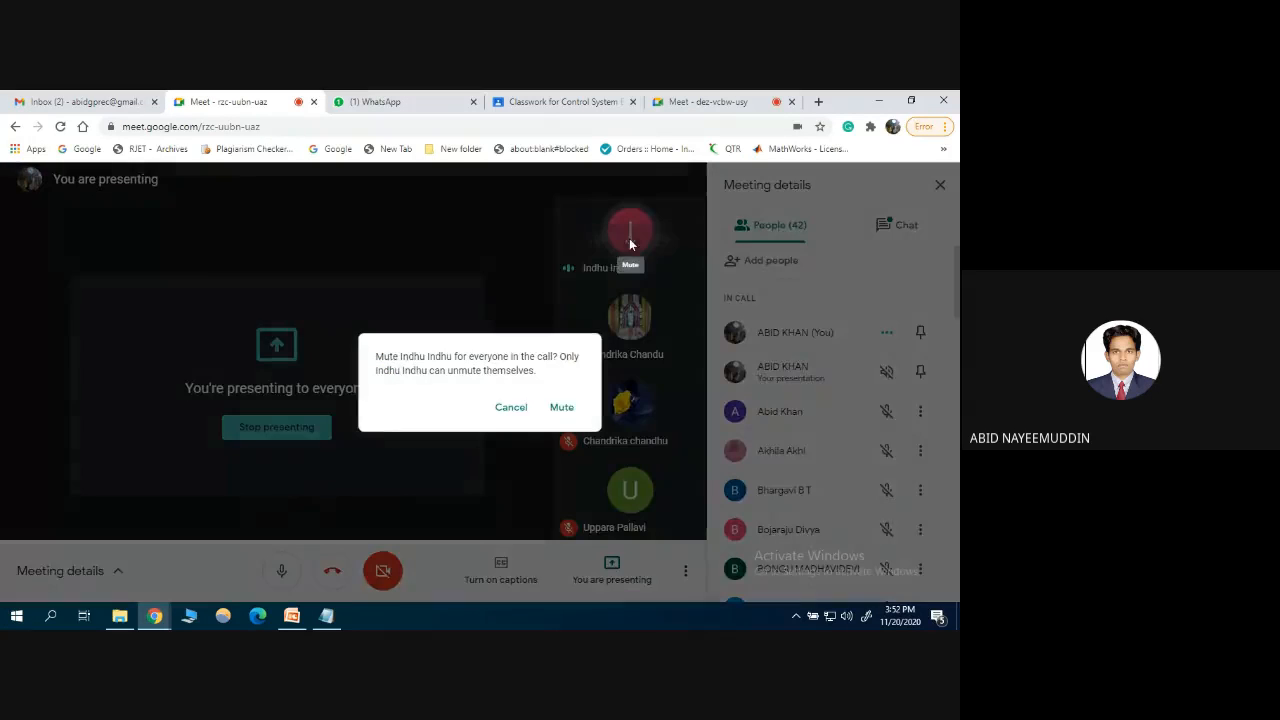
{"action": "left_click", "coordinate": [559, 408]}
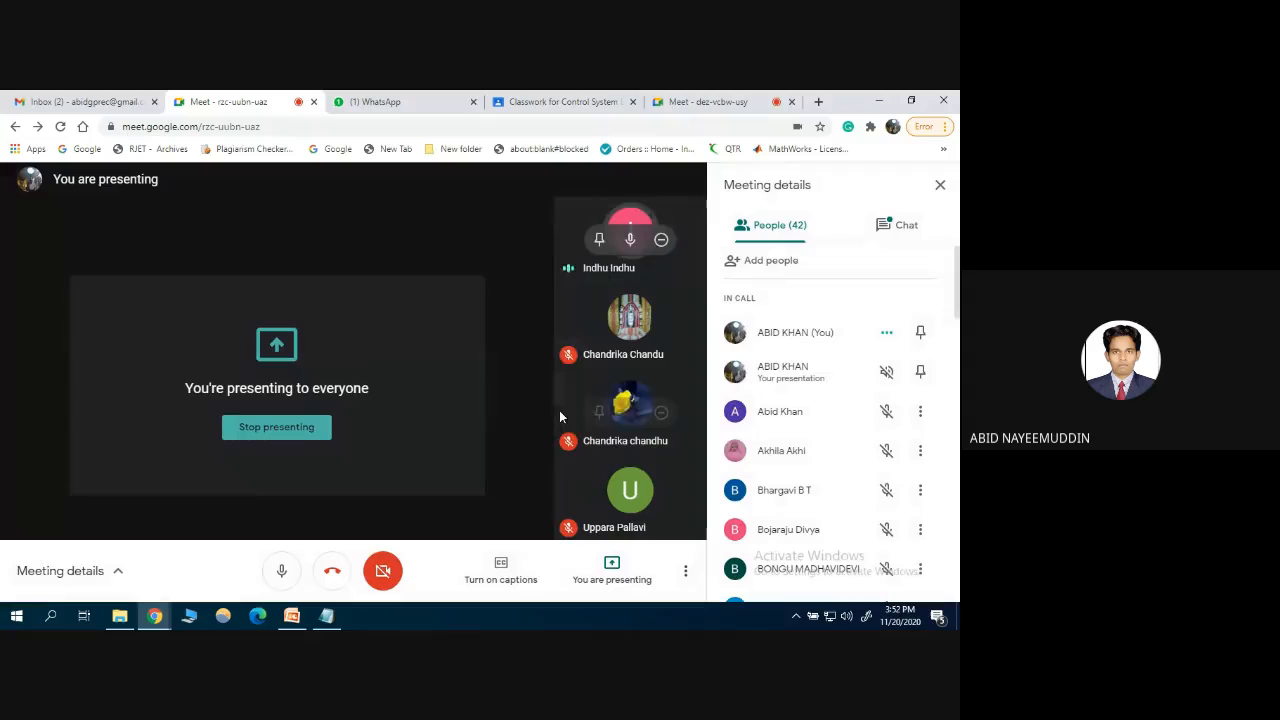
{"action": "left_click", "coordinate": [326, 615]}
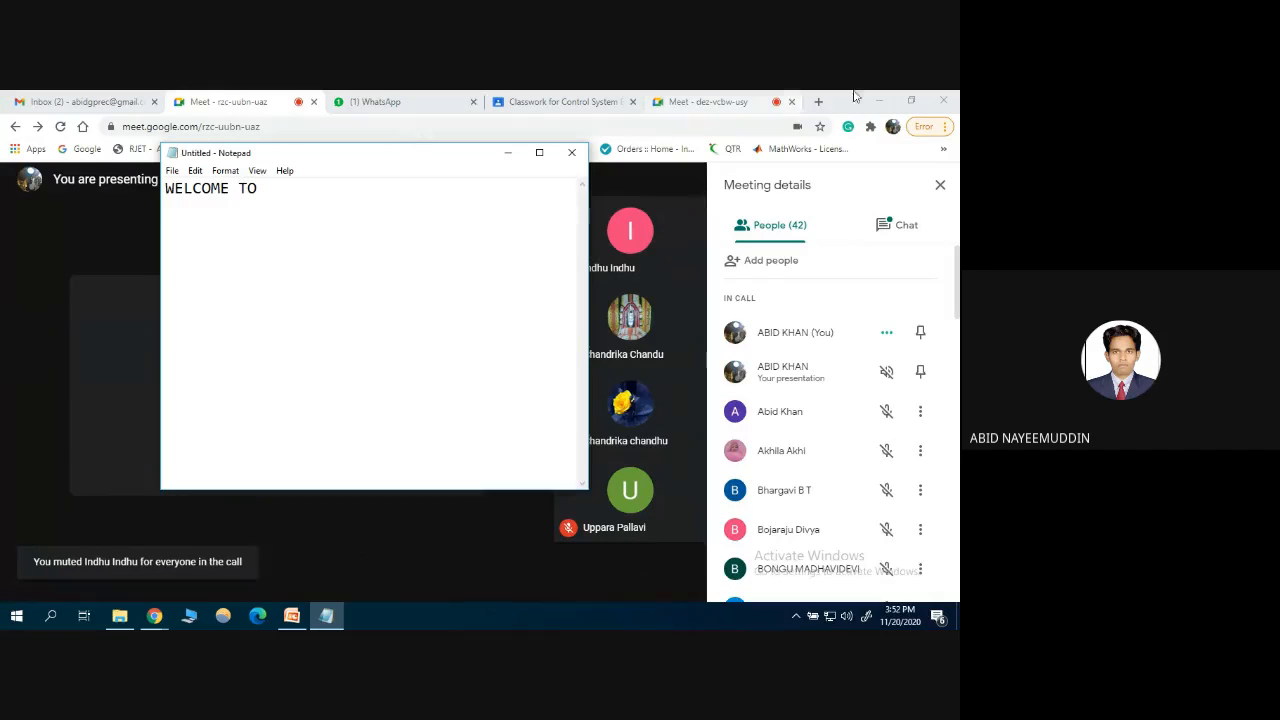
{"action": "left_click", "coordinate": [879, 102]}
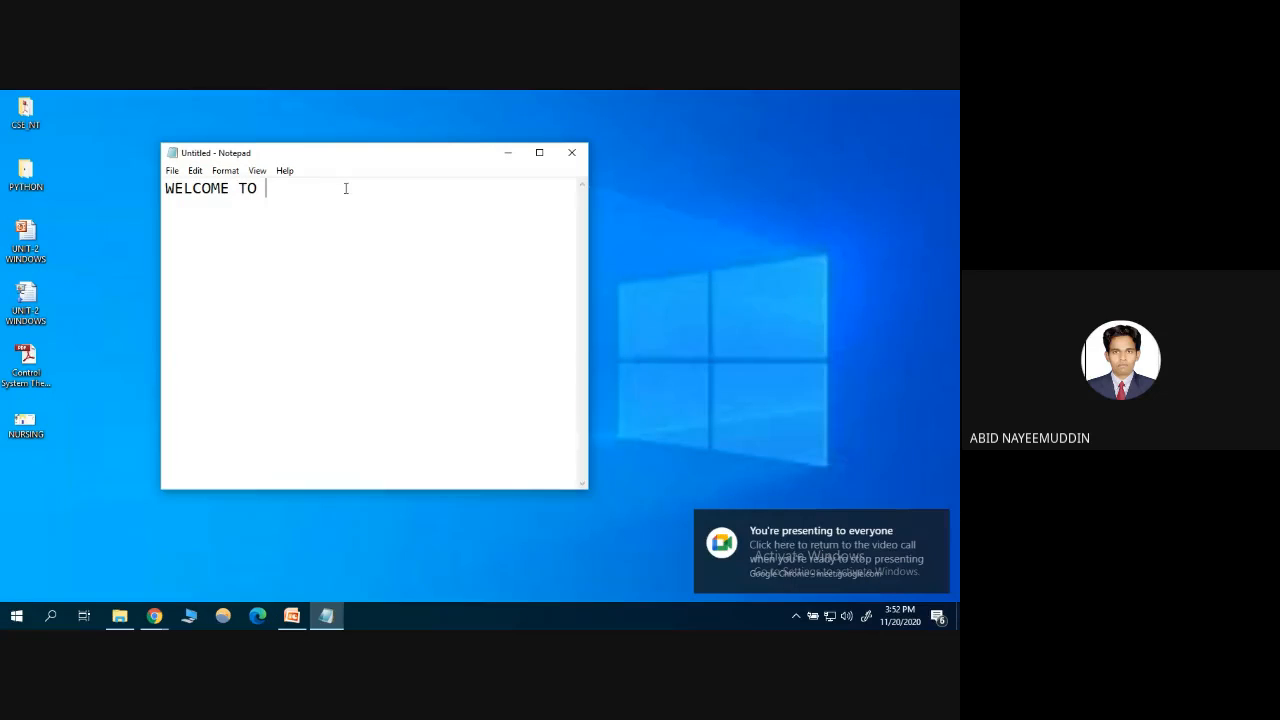
Complete the first line with COMPUTERS CLASS and write GOVT. COLLEGE OF NURSING on the second line
{"action": "type", "text": "COMPUTERS CLASS"}
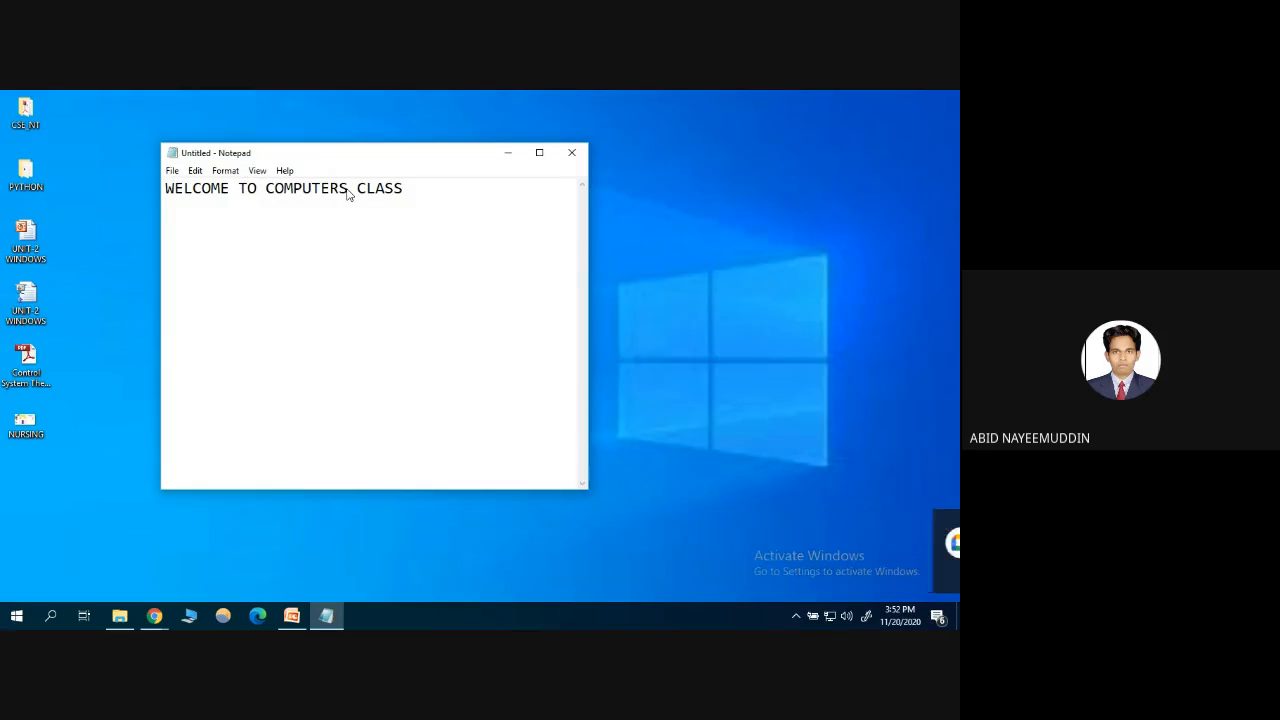
{"action": "type", "text": "GO"}
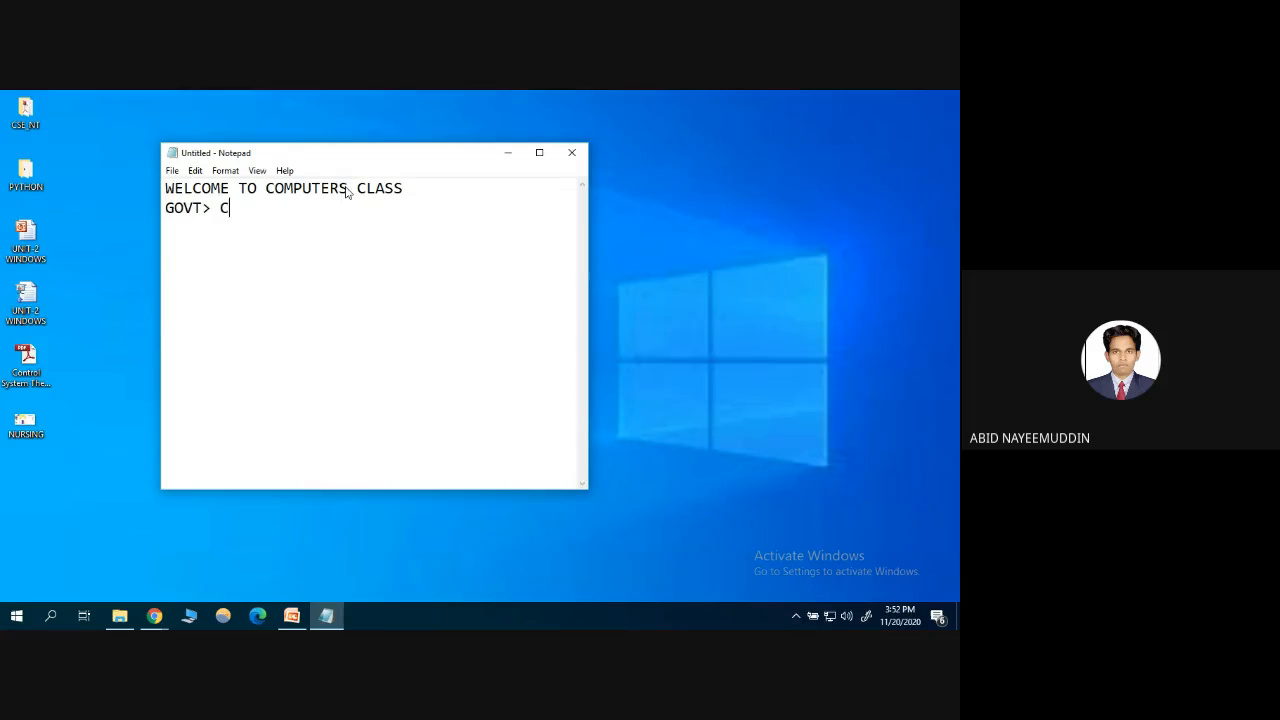
{"action": "type", "text": "VT. COLLEGE OF NURSING"}
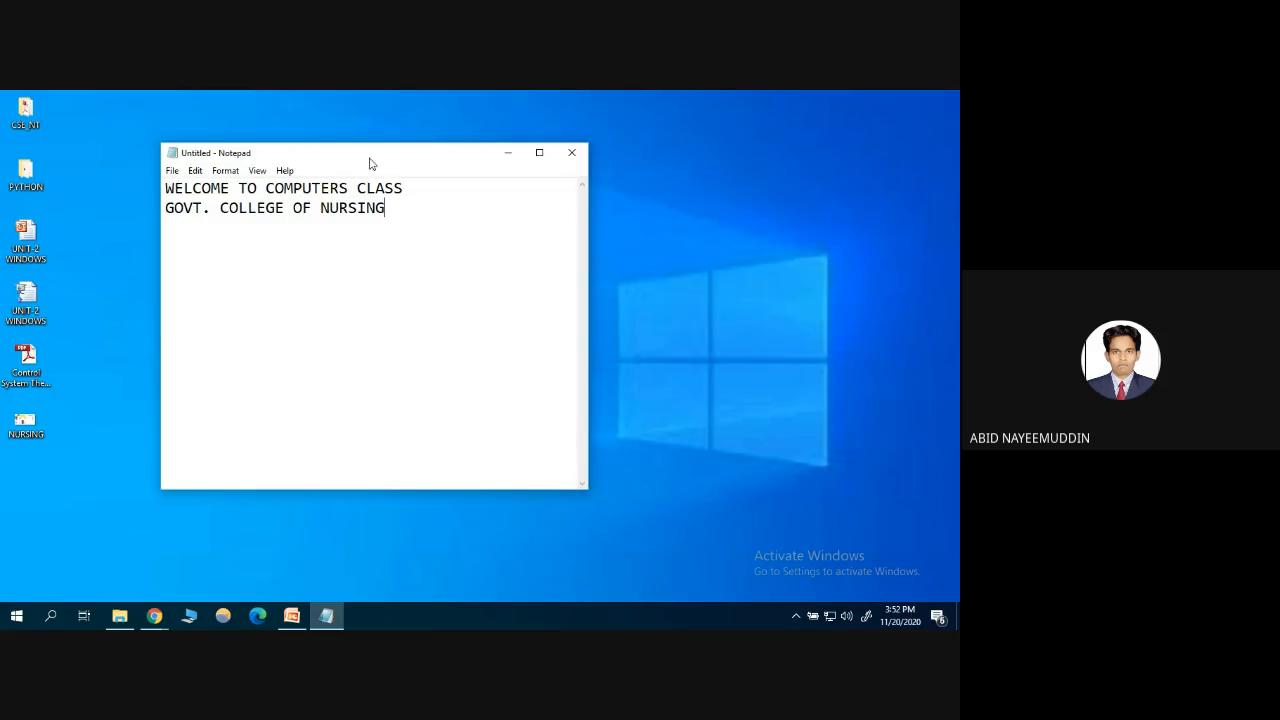
Move the Notepad window a little and save the text document to the Desktop as NOTES
{"action": "left_click_drag", "start_coordinate": [293, 162], "coordinate": [380, 172]}
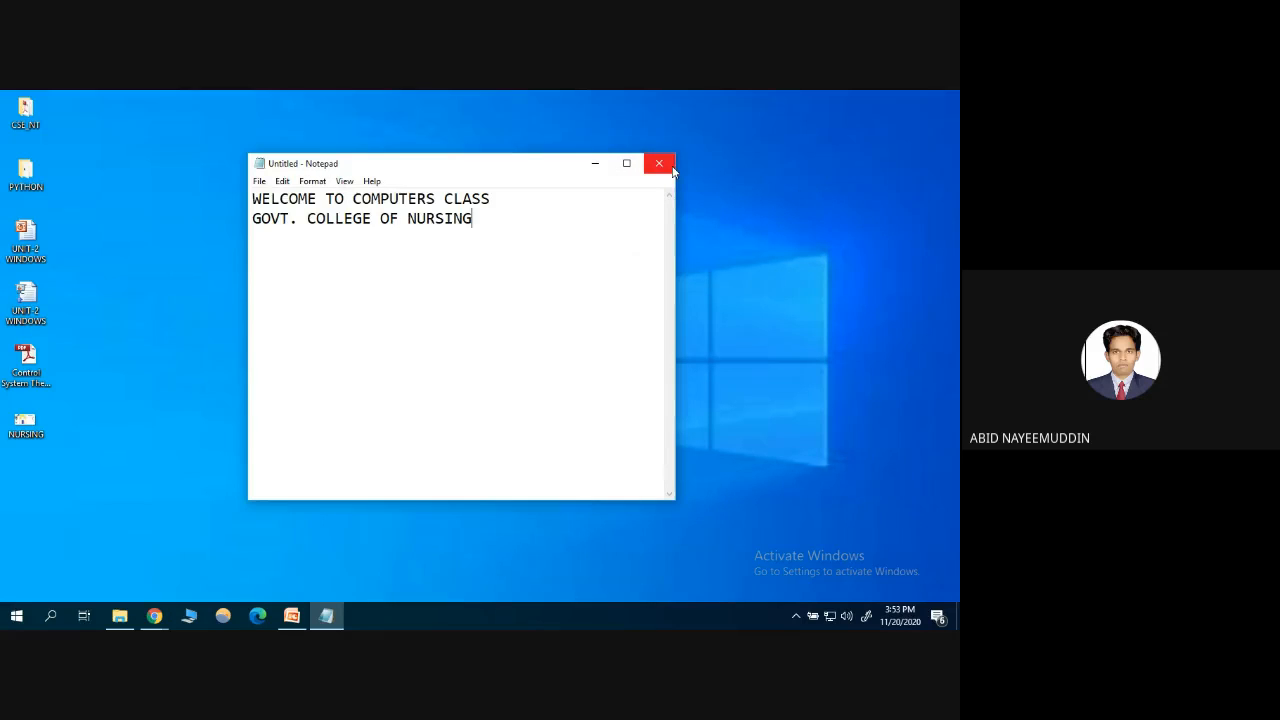
{"action": "left_click", "coordinate": [259, 181]}
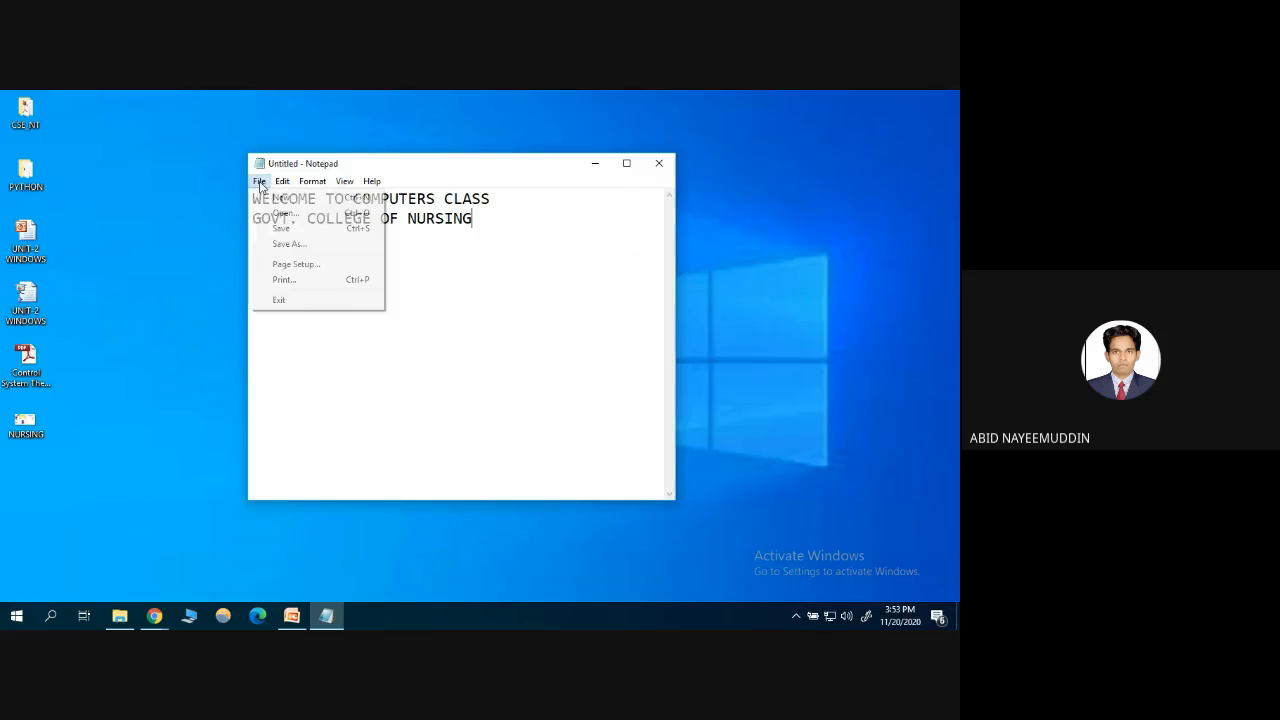
{"action": "left_click", "coordinate": [283, 232]}
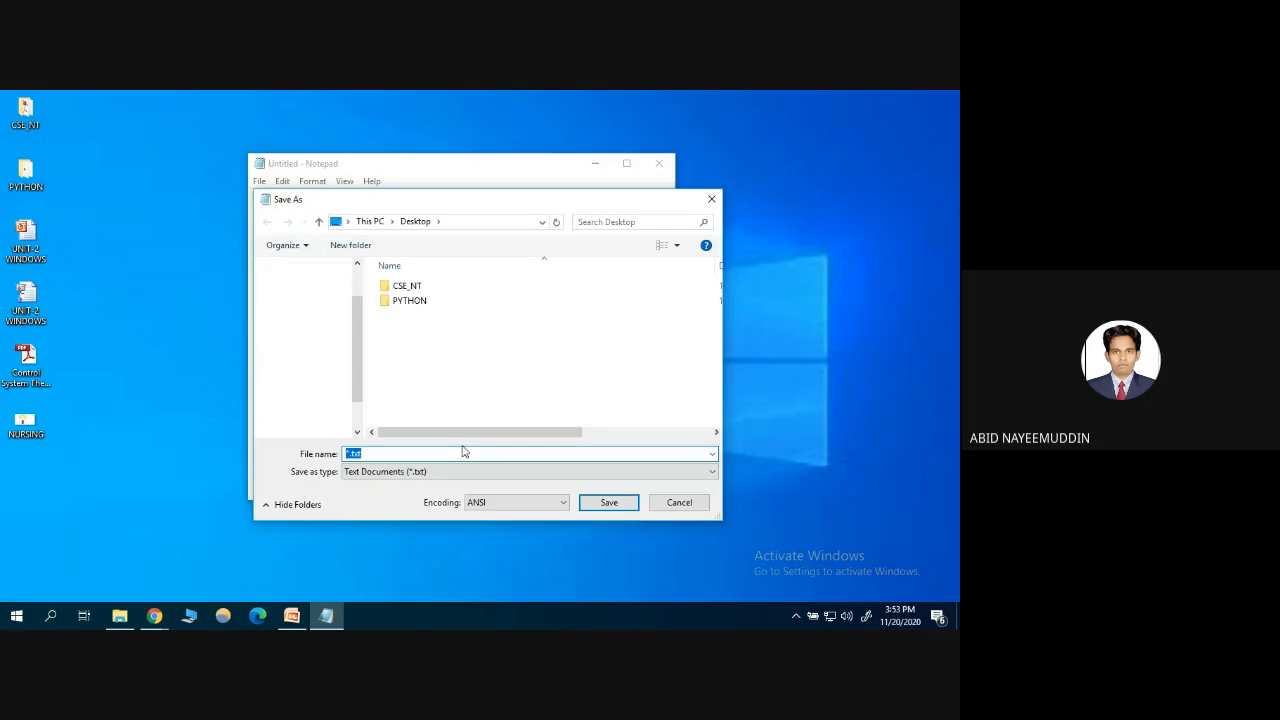
{"action": "type", "text": "NOTES"}
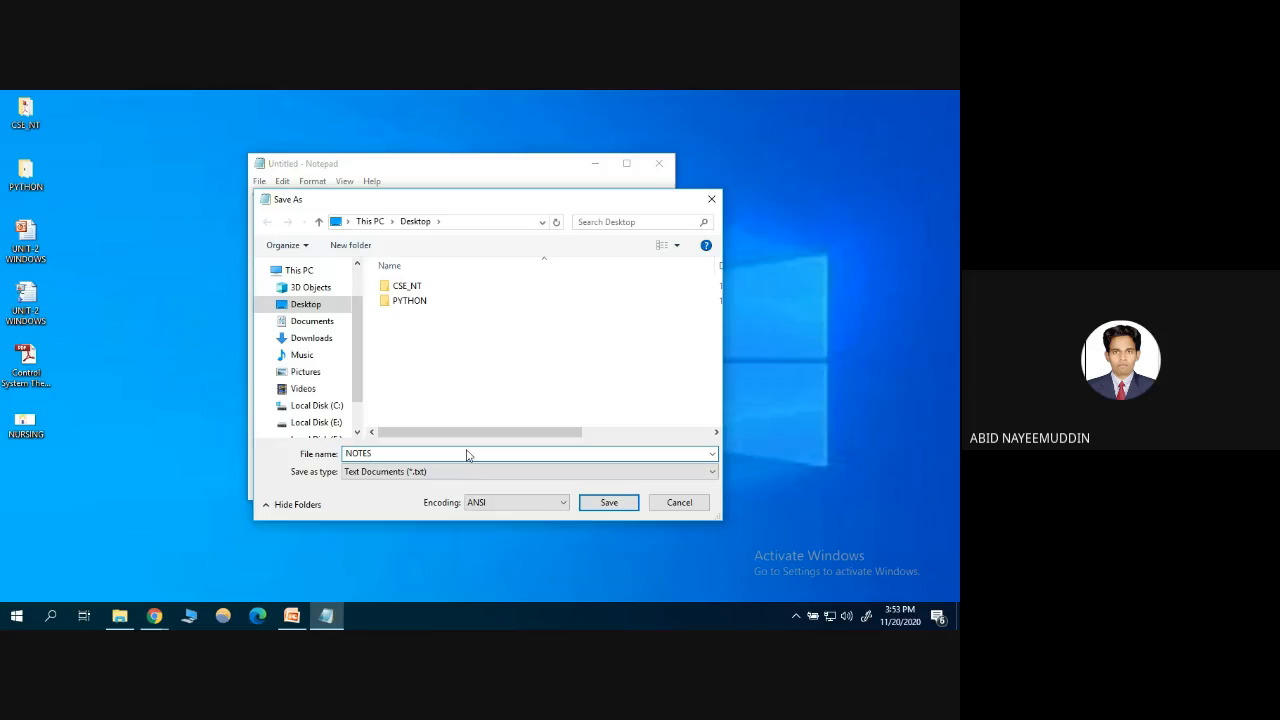
{"action": "left_click", "coordinate": [616, 506]}
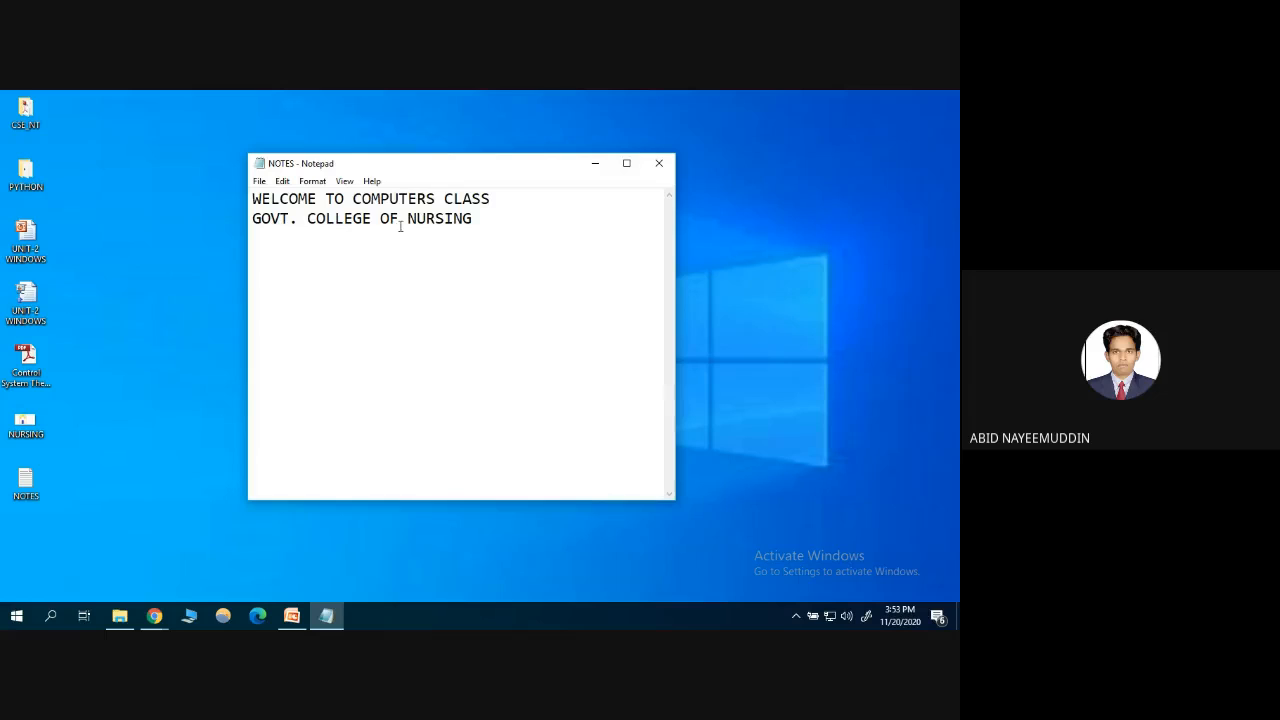
Set the font of the NOTES text to Jokerman, Bold, size 26
{"action": "left_click_drag", "start_coordinate": [476, 221], "coordinate": [250, 192]}
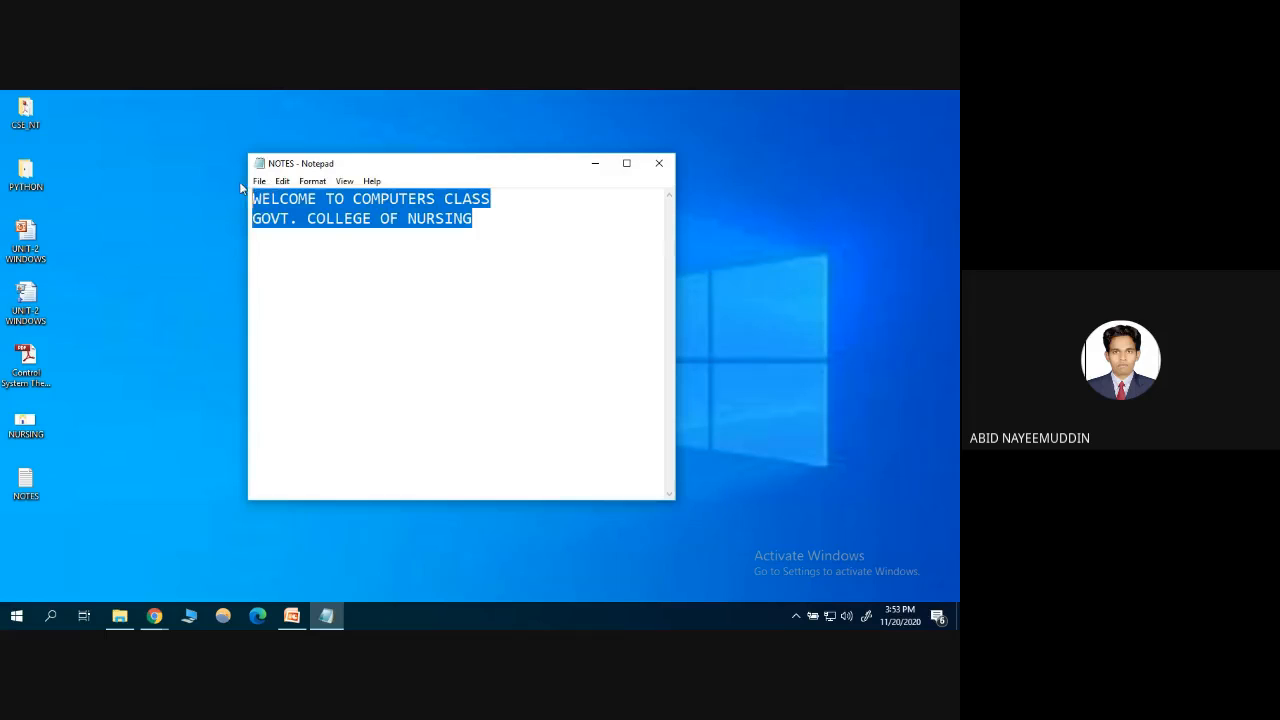
{"action": "left_click", "coordinate": [372, 218]}
{"action": "left_click", "coordinate": [312, 181]}
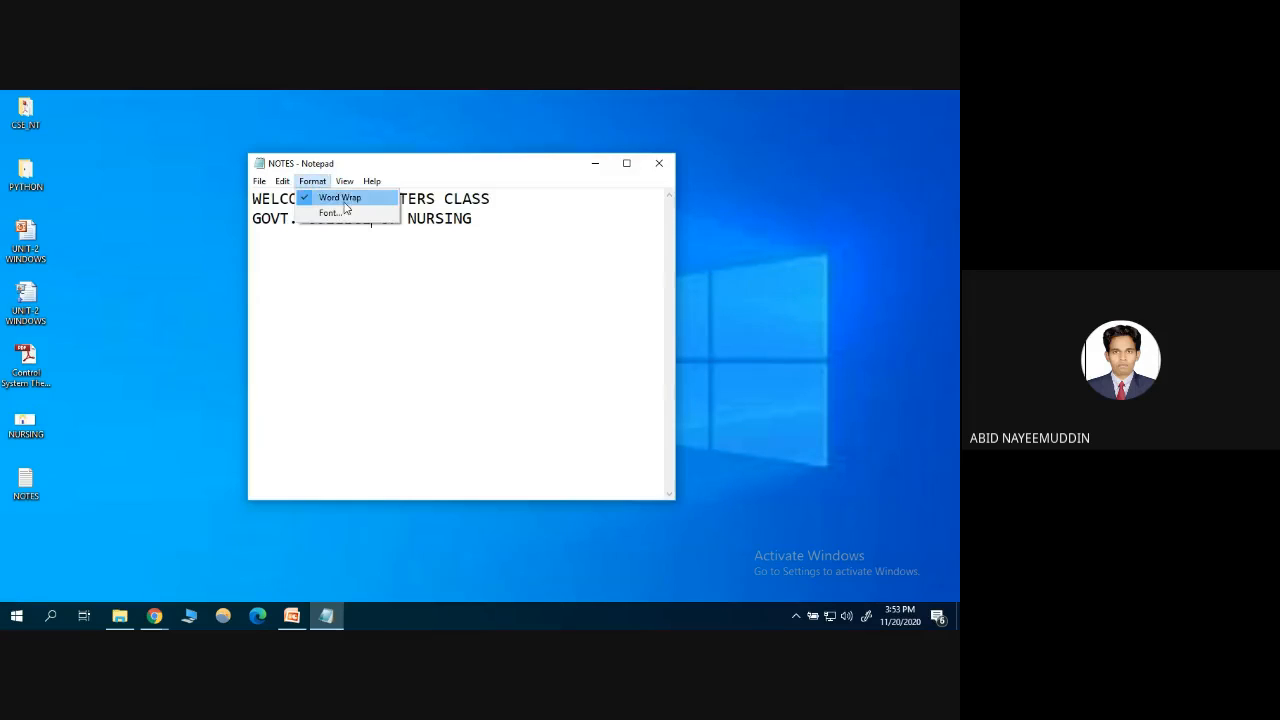
{"action": "left_click", "coordinate": [333, 215]}
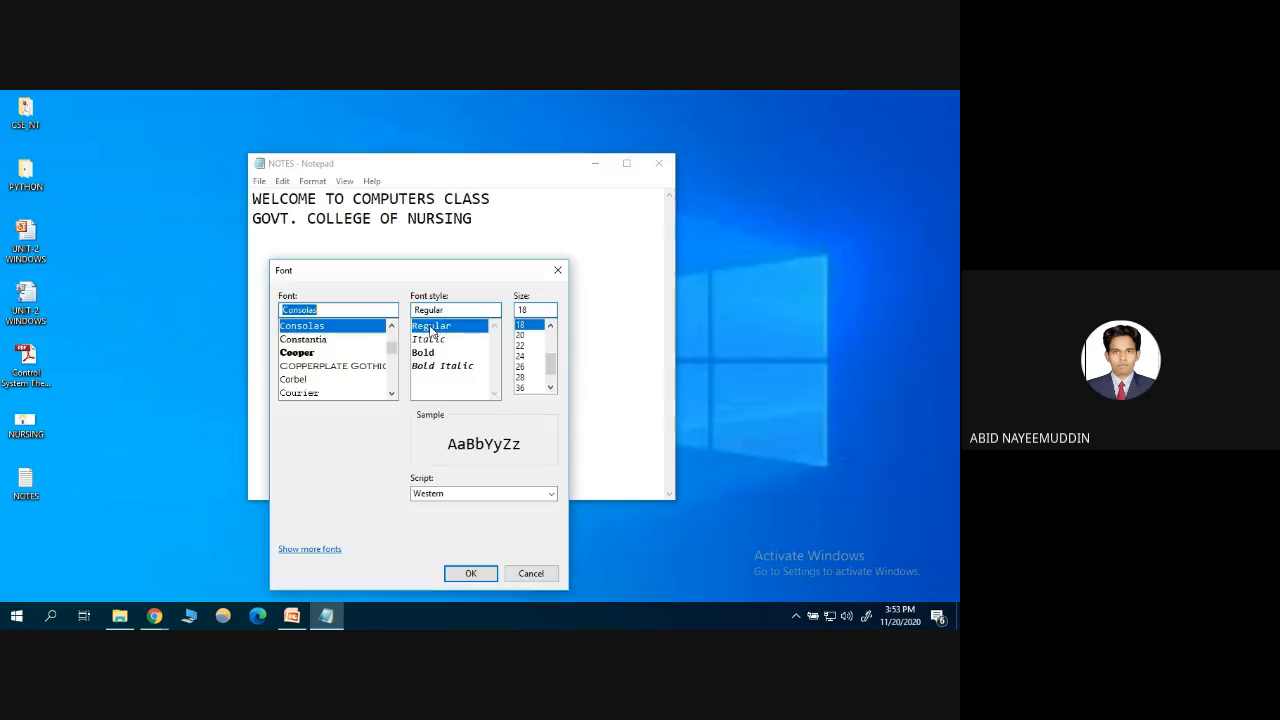
{"action": "left_click", "coordinate": [426, 354]}
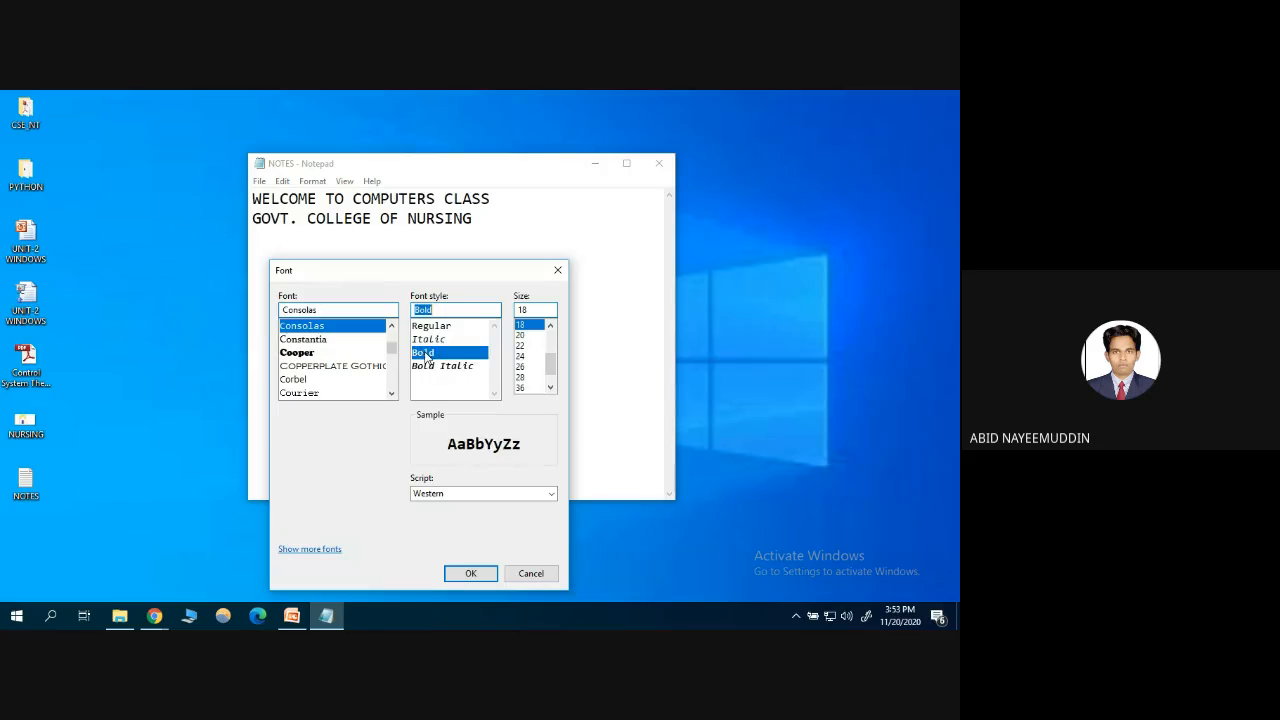
{"action": "left_click", "coordinate": [362, 367]}
{"action": "left_click", "coordinate": [301, 353]}
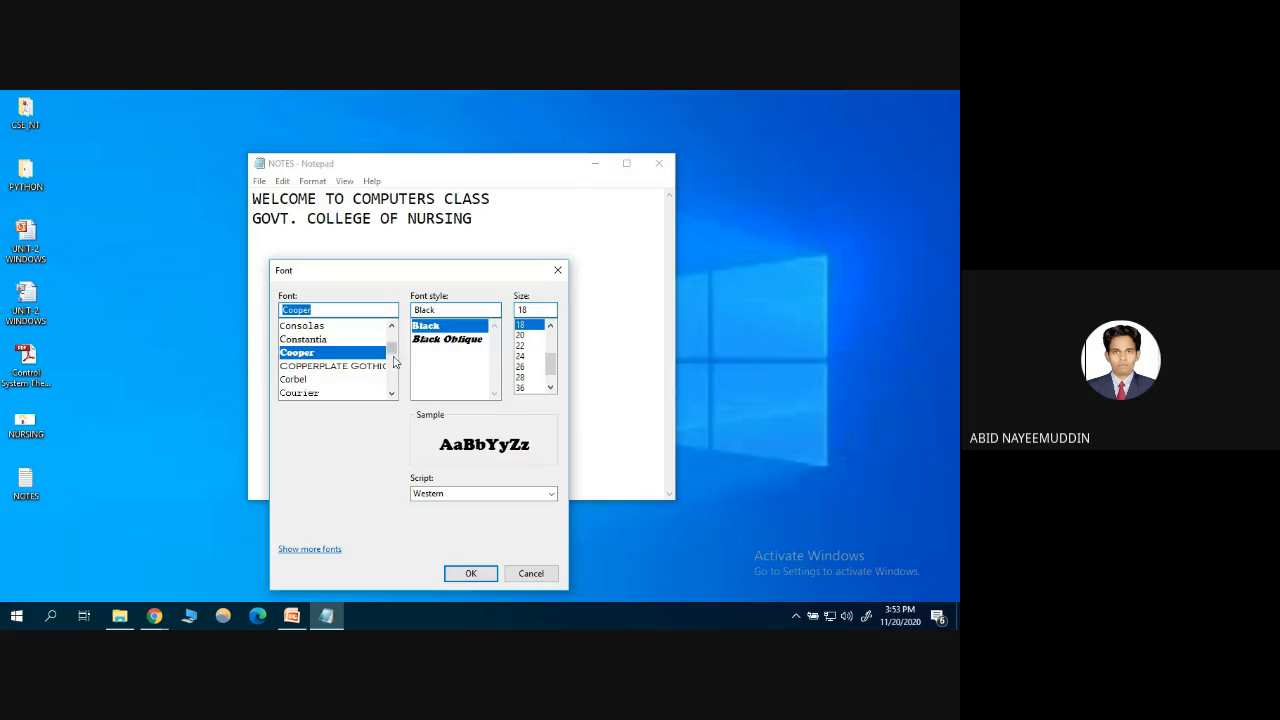
{"action": "mouse_move", "coordinate": [393, 362]}
{"action": "left_mouse_down"}
{"action": "mouse_move", "coordinate": [392, 374]}
{"action": "mouse_move", "coordinate": [392, 357]}
{"action": "left_mouse_up"}
{"action": "left_click", "coordinate": [303, 380]}
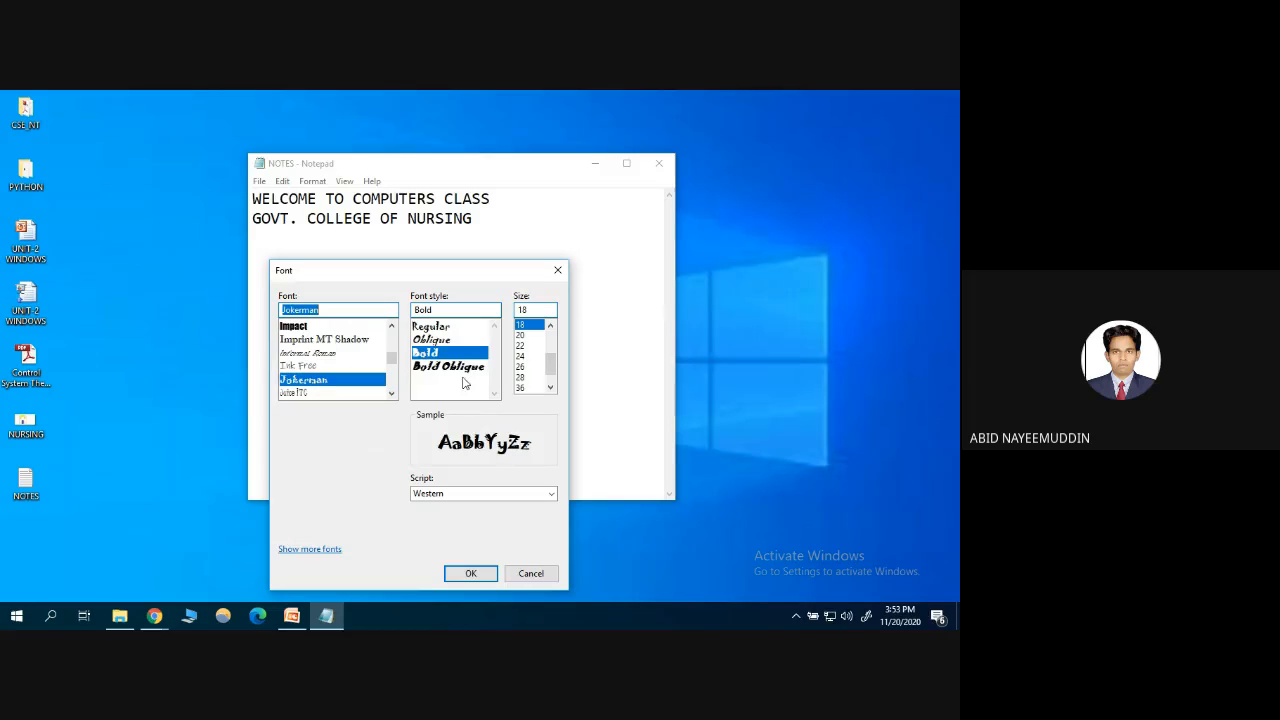
{"action": "left_click", "coordinate": [527, 368]}
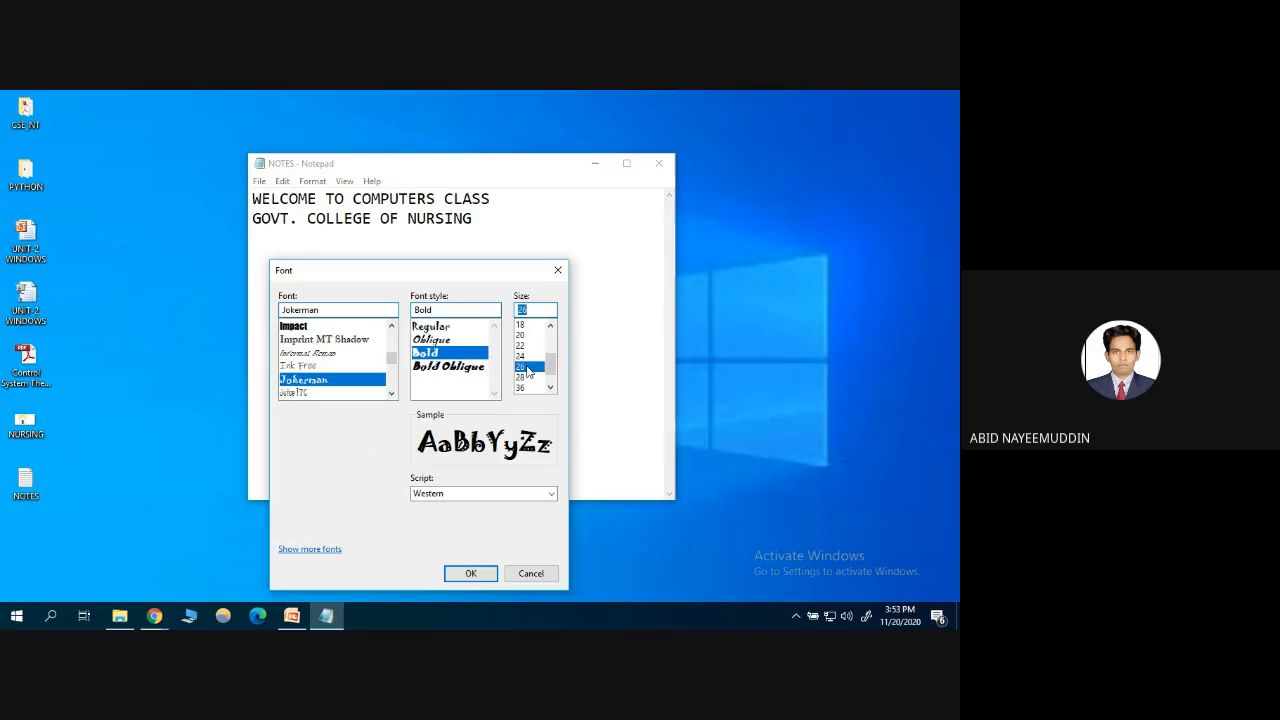
{"action": "left_click", "coordinate": [470, 573]}
{"action": "key", "text": "Left"}
{"action": "key", "text": "Left"}
{"action": "key", "text": "Left"}
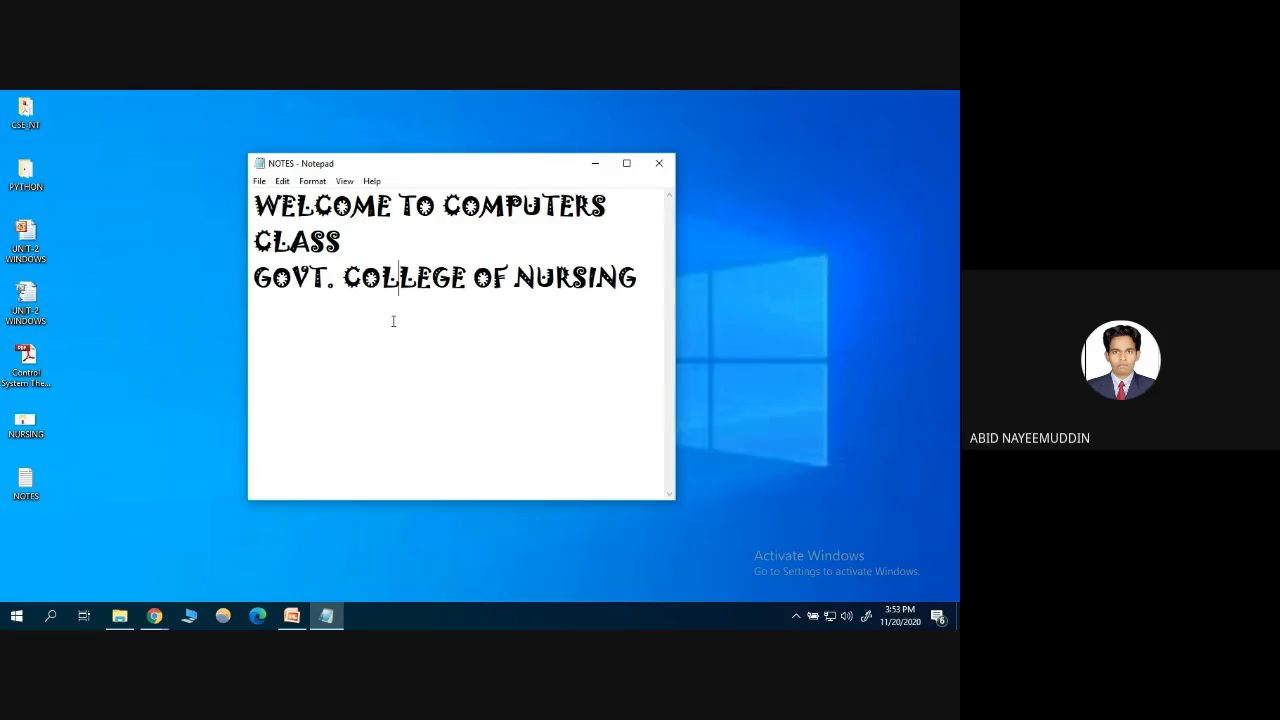
Copy WELCOME TO COMPUTERS from the beginning of the NOTES text
{"action": "left_click", "coordinate": [645, 276]}
{"action": "left_click_drag", "start_coordinate": [606, 215], "coordinate": [254, 198]}
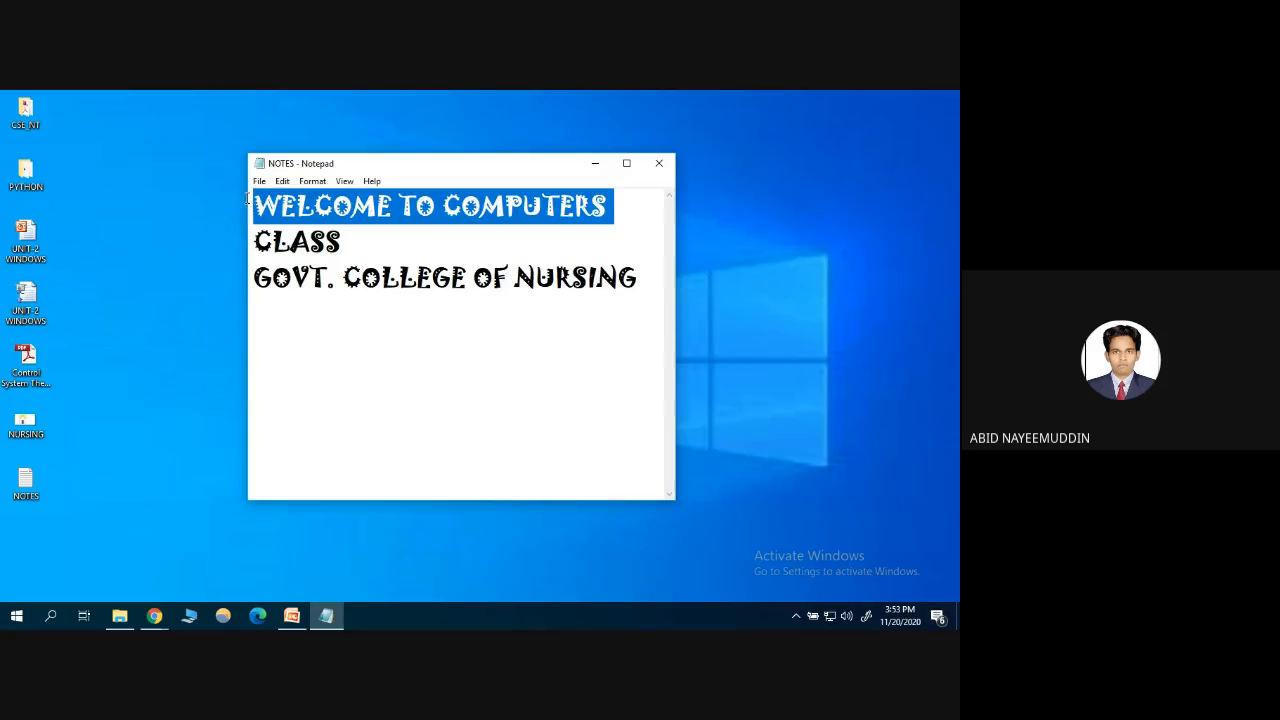
{"action": "left_click", "coordinate": [391, 207]}
{"action": "left_click_drag", "start_coordinate": [605, 218], "coordinate": [230, 210]}
{"action": "key", "text": "super+c"}
{"action": "left_click", "coordinate": [282, 181]}
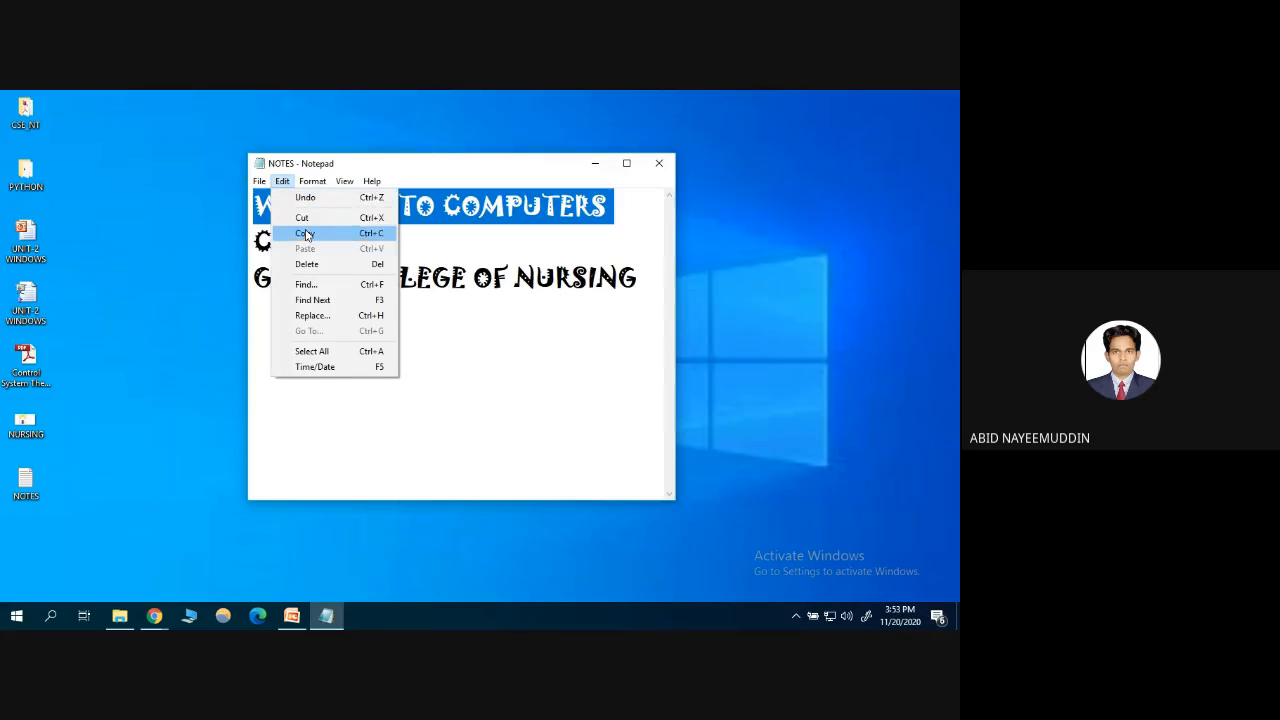
{"action": "left_click", "coordinate": [309, 233]}
{"action": "left_click", "coordinate": [273, 367]}
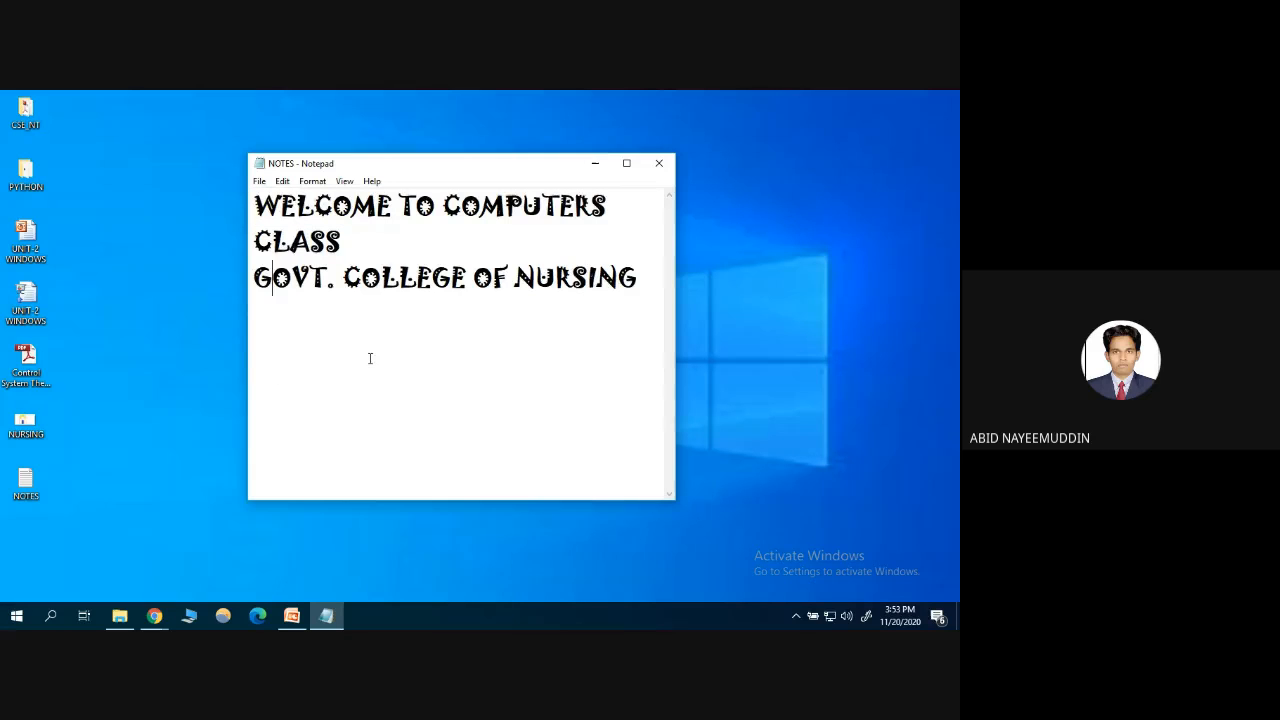
Paste the copied WELCOME TO COMPUTERS three times below the GOVT. COLLEGE OF NURSING line, leaving one blank line before it
{"action": "left_click", "coordinate": [641, 286]}
{"action": "key", "text": "Return"}
{"action": "key", "text": "Return"}
{"action": "left_click", "coordinate": [283, 181]}
{"action": "mouse_move", "coordinate": [344, 181]}
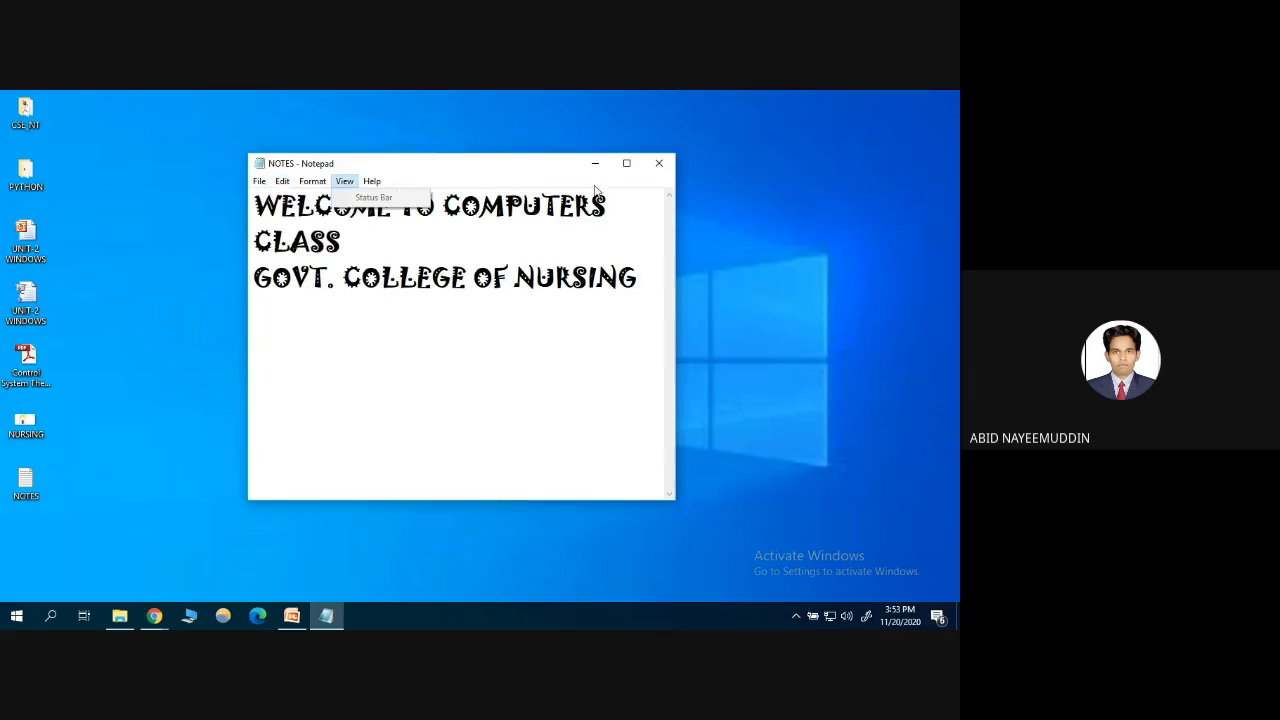
{"action": "left_click", "coordinate": [283, 181]}
{"action": "left_click", "coordinate": [283, 181]}
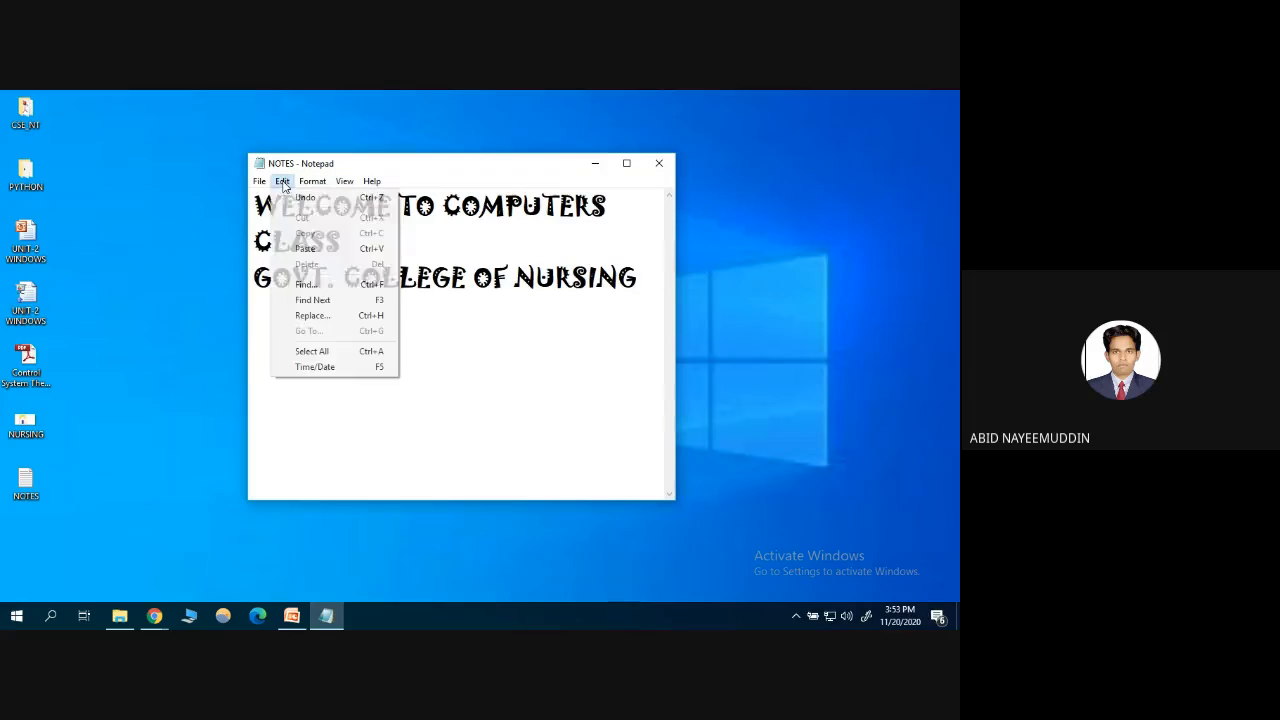
{"action": "left_click", "coordinate": [305, 250]}
{"action": "left_click", "coordinate": [283, 181]}
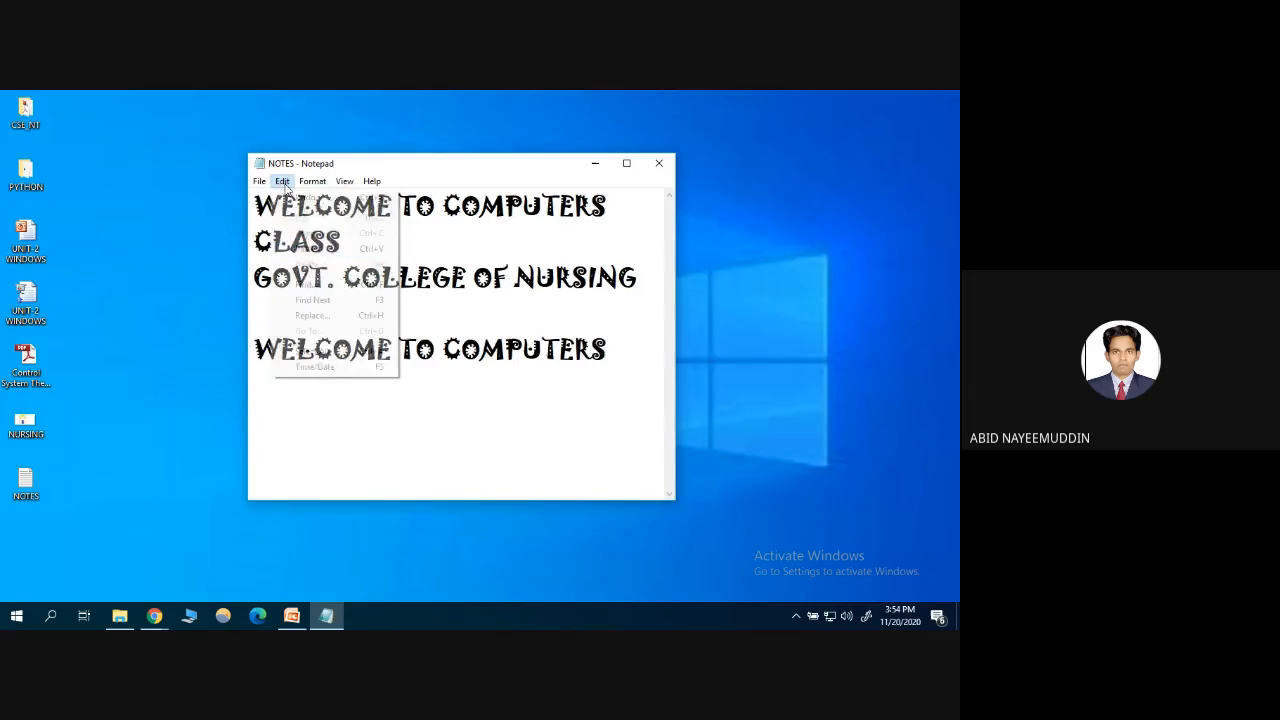
{"action": "left_click", "coordinate": [305, 249]}
{"action": "left_click", "coordinate": [283, 181]}
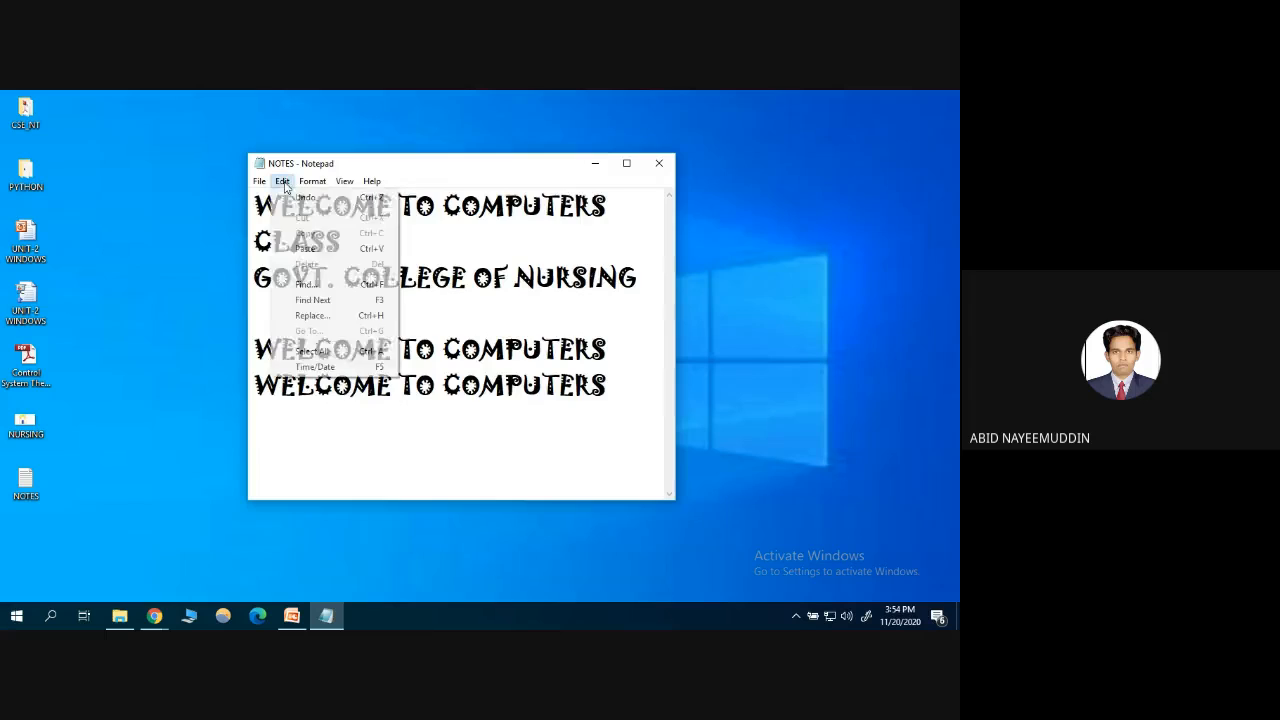
{"action": "left_click", "coordinate": [304, 249]}
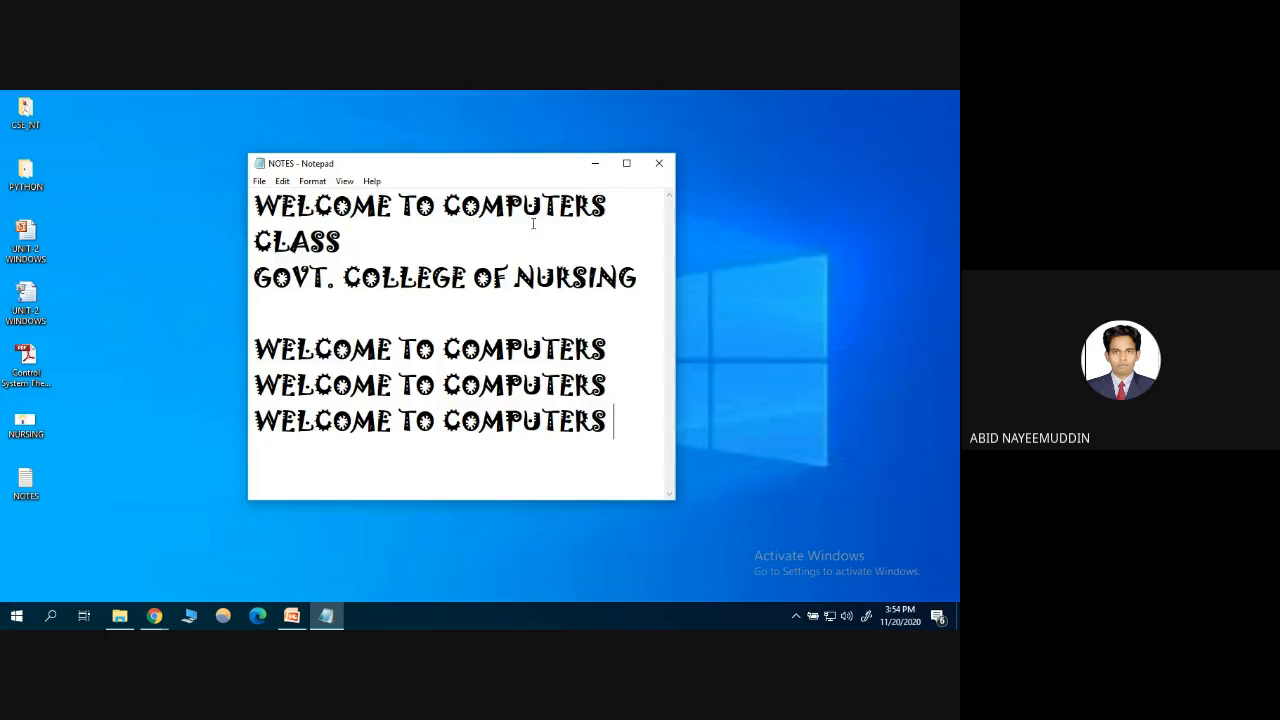
Undo the last text edits, reverse that undo to restore the pasted lines, and clear the selection
{"action": "left_click", "coordinate": [283, 181]}
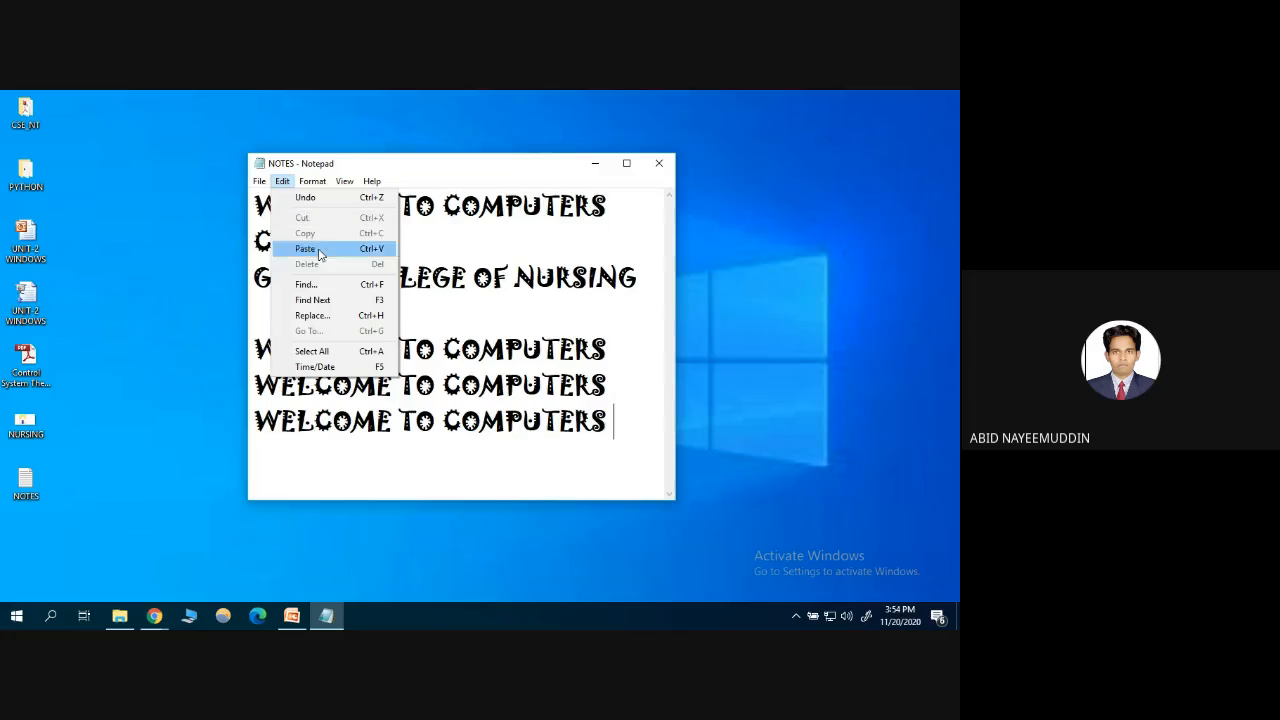
{"action": "left_click", "coordinate": [313, 199]}
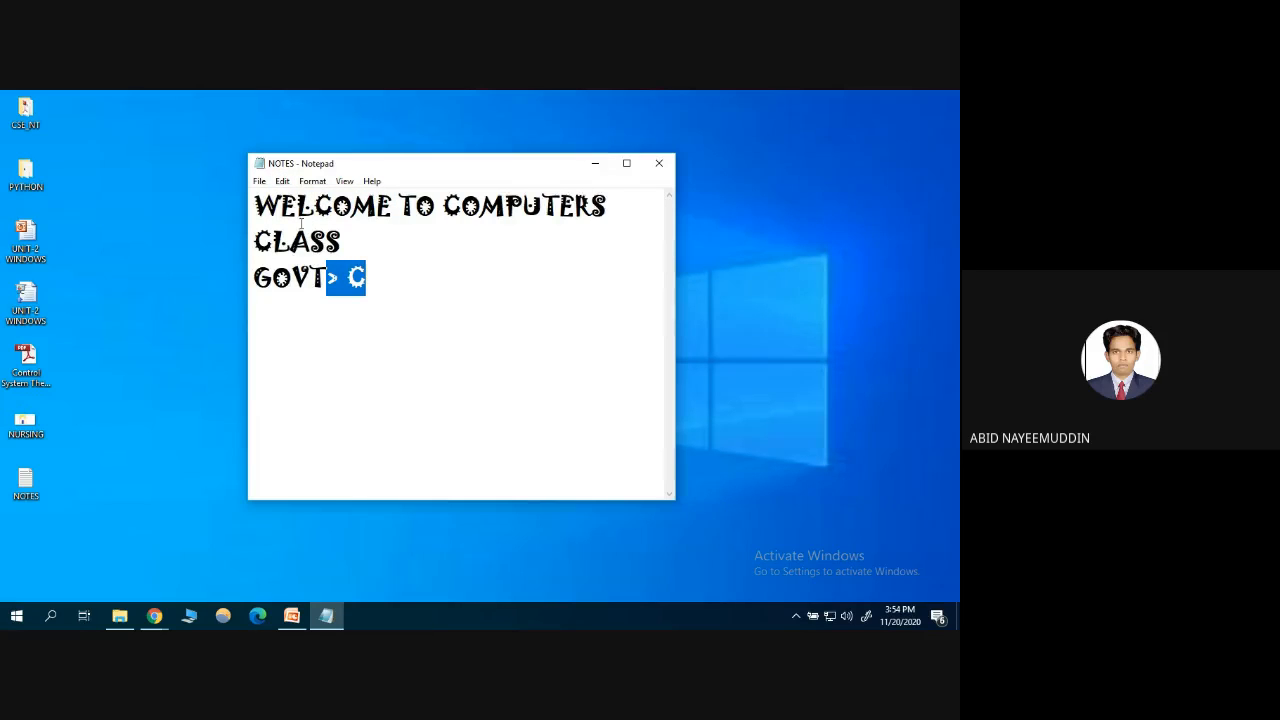
{"action": "left_click", "coordinate": [282, 181]}
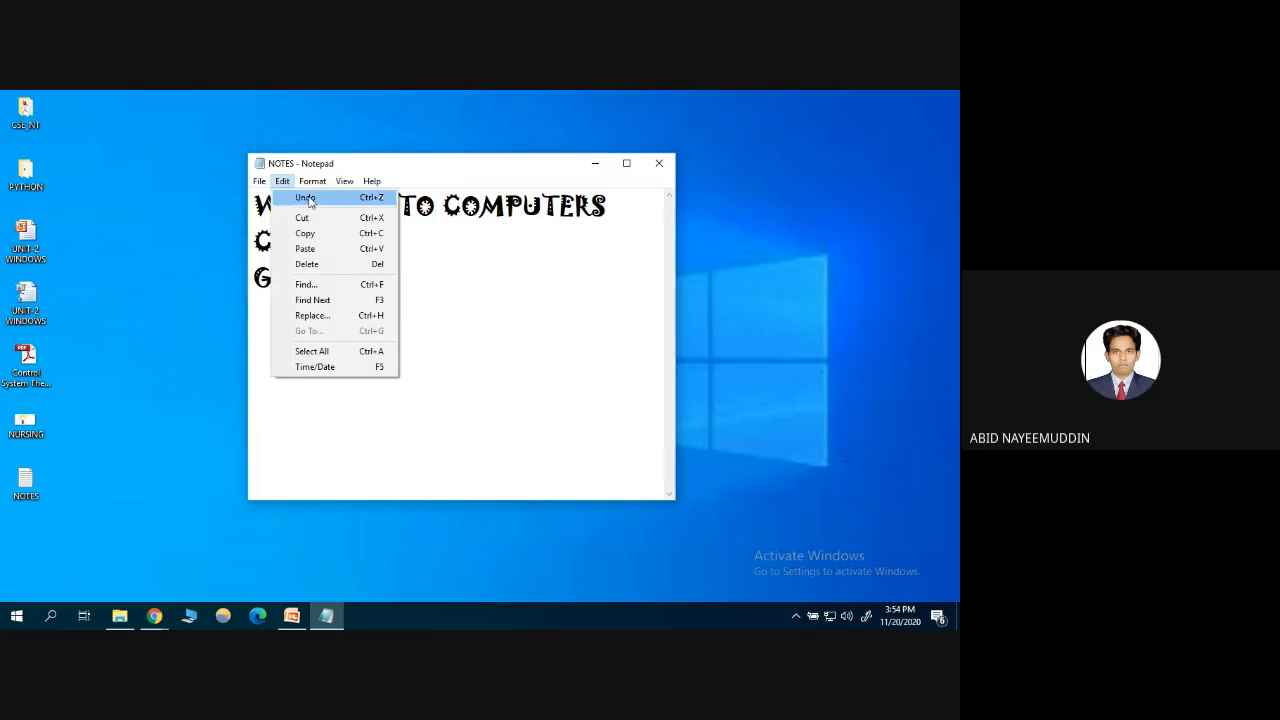
{"action": "left_click", "coordinate": [306, 197]}
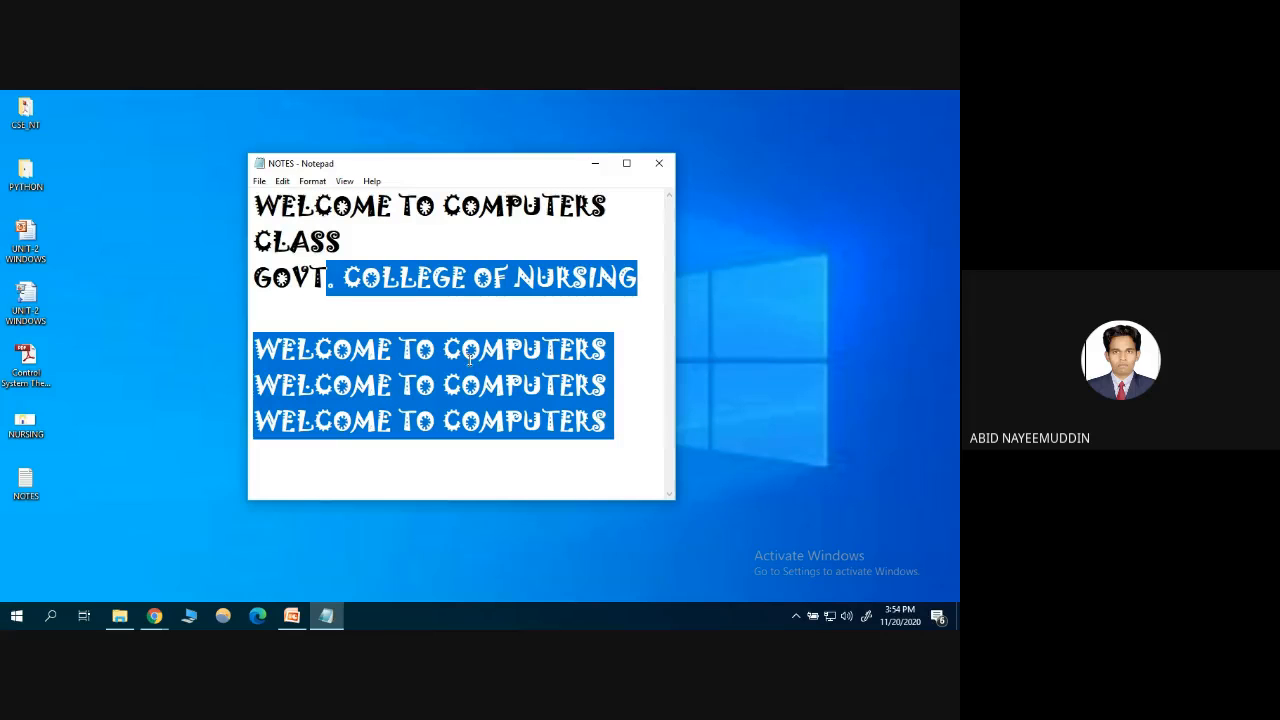
{"action": "left_click", "coordinate": [362, 283]}
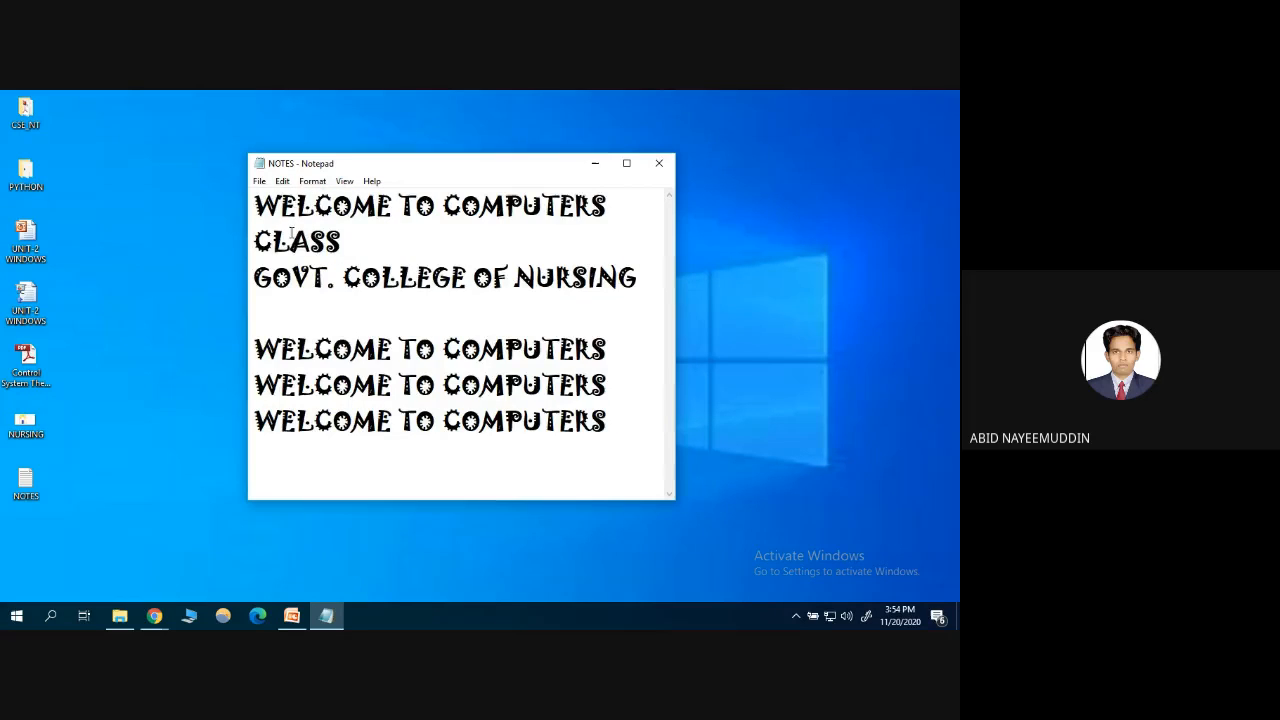
Leave several blank lines after the last WELCOME TO COMPUTERS line and write a sample first name in lowercase
{"action": "left_click", "coordinate": [283, 181]}
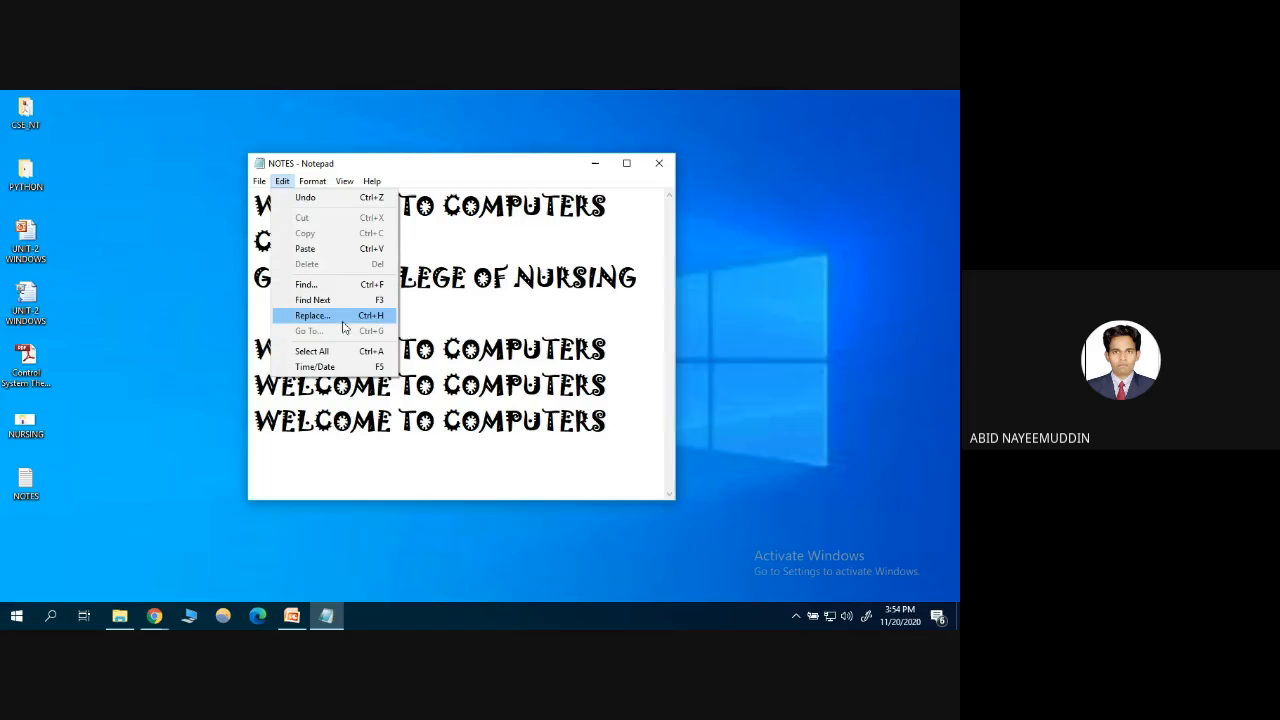
{"action": "left_click", "coordinate": [445, 326]}
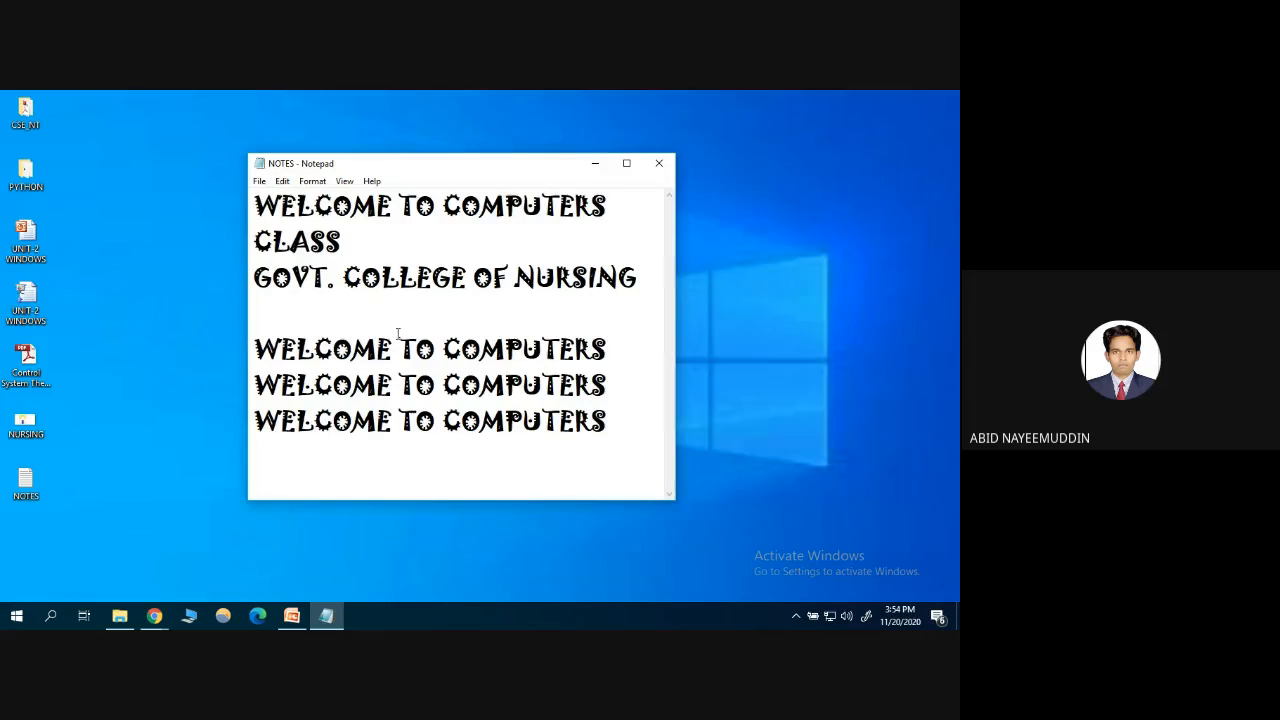
{"action": "left_click", "coordinate": [618, 440]}
{"action": "key", "text": "Return"}
{"action": "key", "text": "Return"}
{"action": "key", "text": "Return"}
{"action": "key", "text": "Return"}
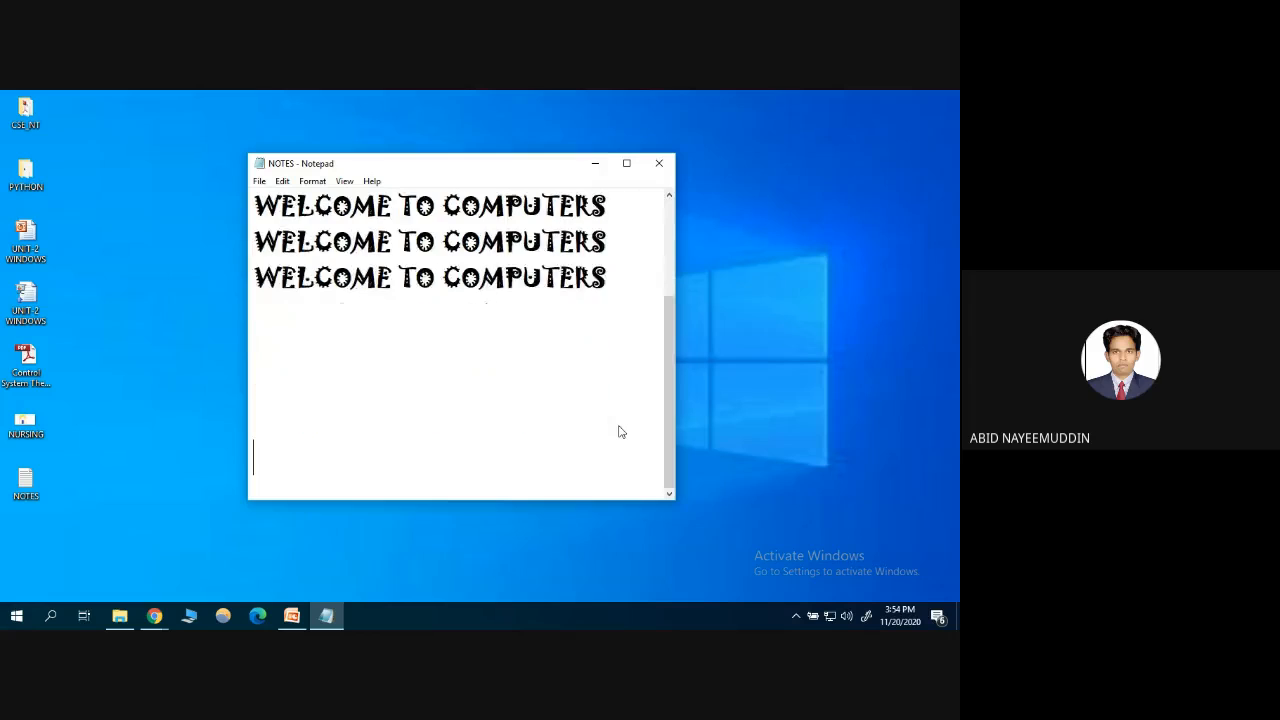
{"action": "type", "text": "mounika"}
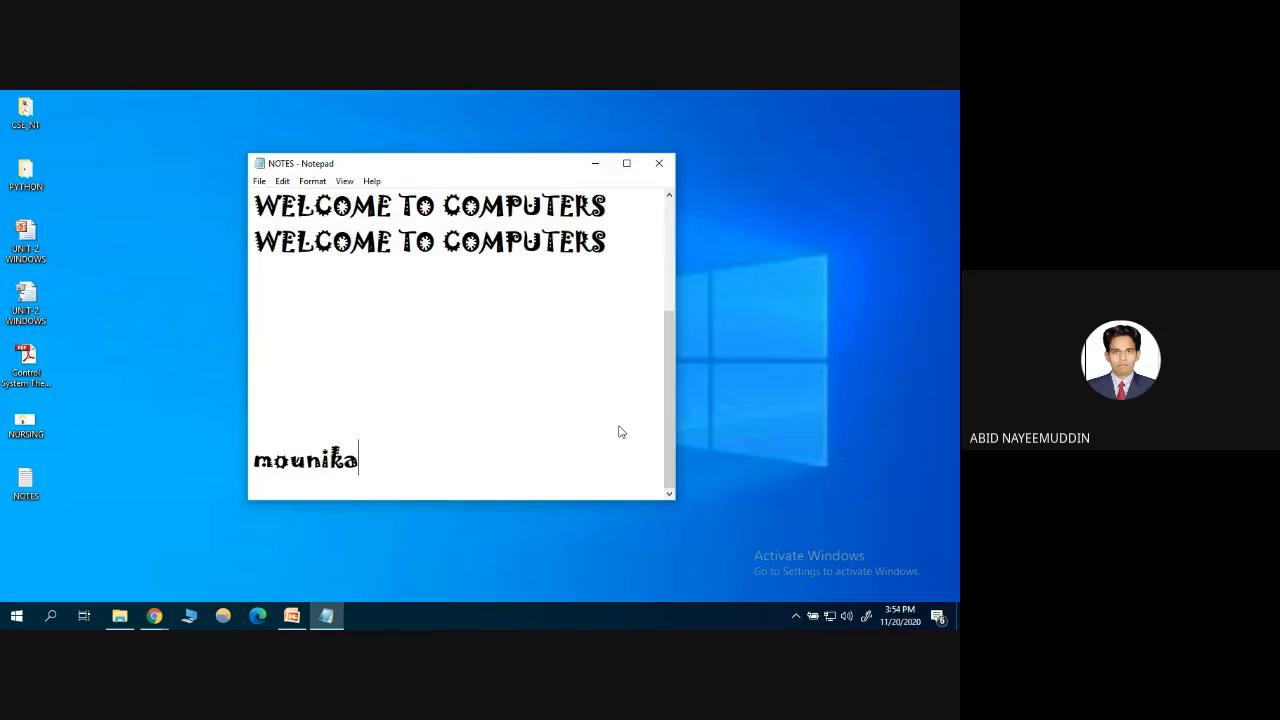
Leave several blank lines below the first sample name and write a second sample first name in lowercase
{"action": "key", "text": "Return"}
{"action": "key", "text": "Return"}
{"action": "key", "text": "Return"}
{"action": "key", "text": "Return"}
{"action": "key", "text": "Return"}
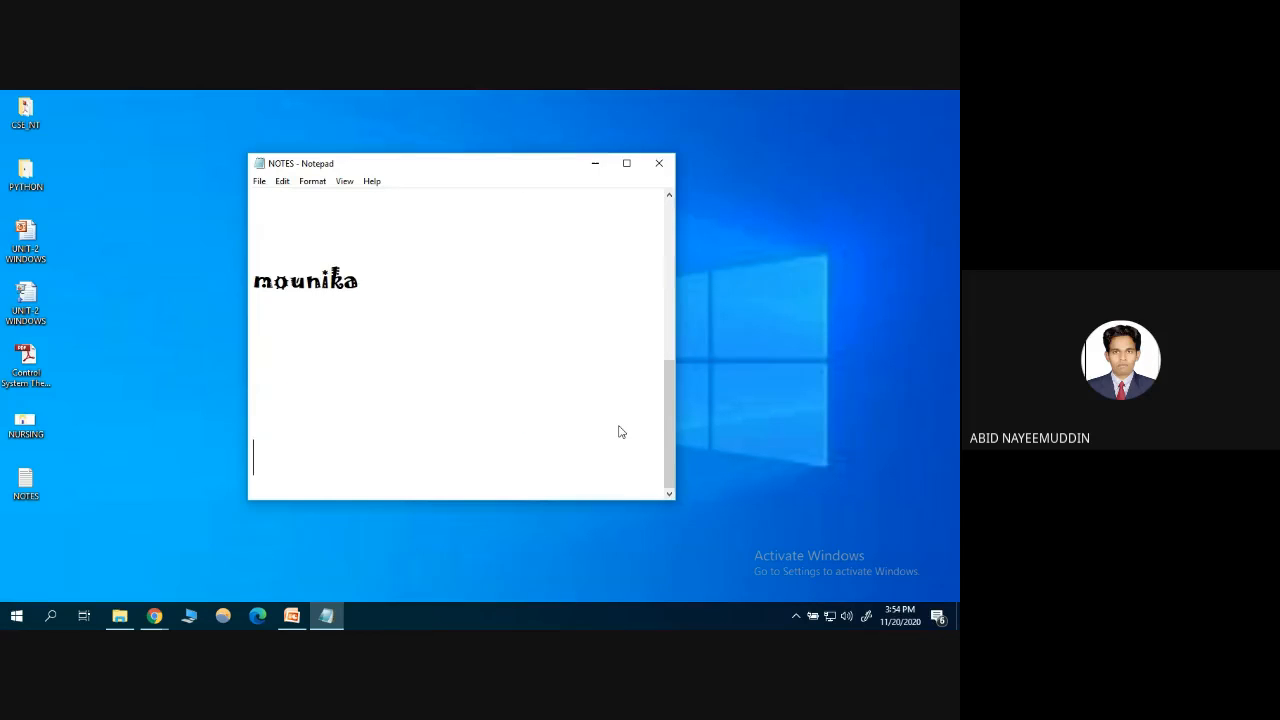
{"action": "type", "text": "anjali"}
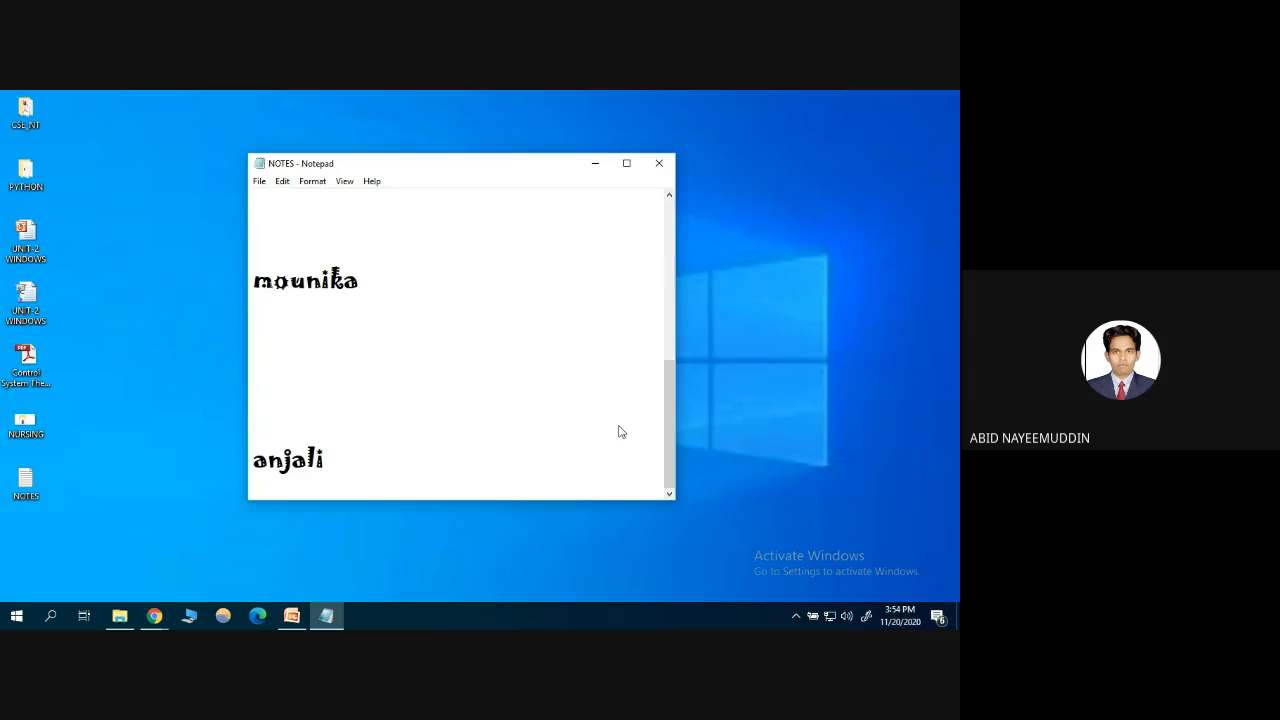
Return to the start of the document, search downward for the second sample name with Find, and close the search
{"action": "left_click", "coordinate": [619, 426]}
{"action": "key", "text": "Up"}
{"action": "key", "text": "Up"}
{"action": "key", "text": "Up"}
{"action": "key", "text": "Up"}
{"action": "key", "text": "Up"}
{"action": "key", "text": "Up"}
{"action": "key", "text": "Up"}
{"action": "key", "text": "Up"}
{"action": "key", "text": "Up"}
{"action": "key", "text": "Up"}
{"action": "key", "text": "Up"}
{"action": "key", "text": "Up"}
{"action": "key", "text": "Up"}
{"action": "key", "text": "Up"}
{"action": "key", "text": "Up"}
{"action": "key", "text": "Up"}
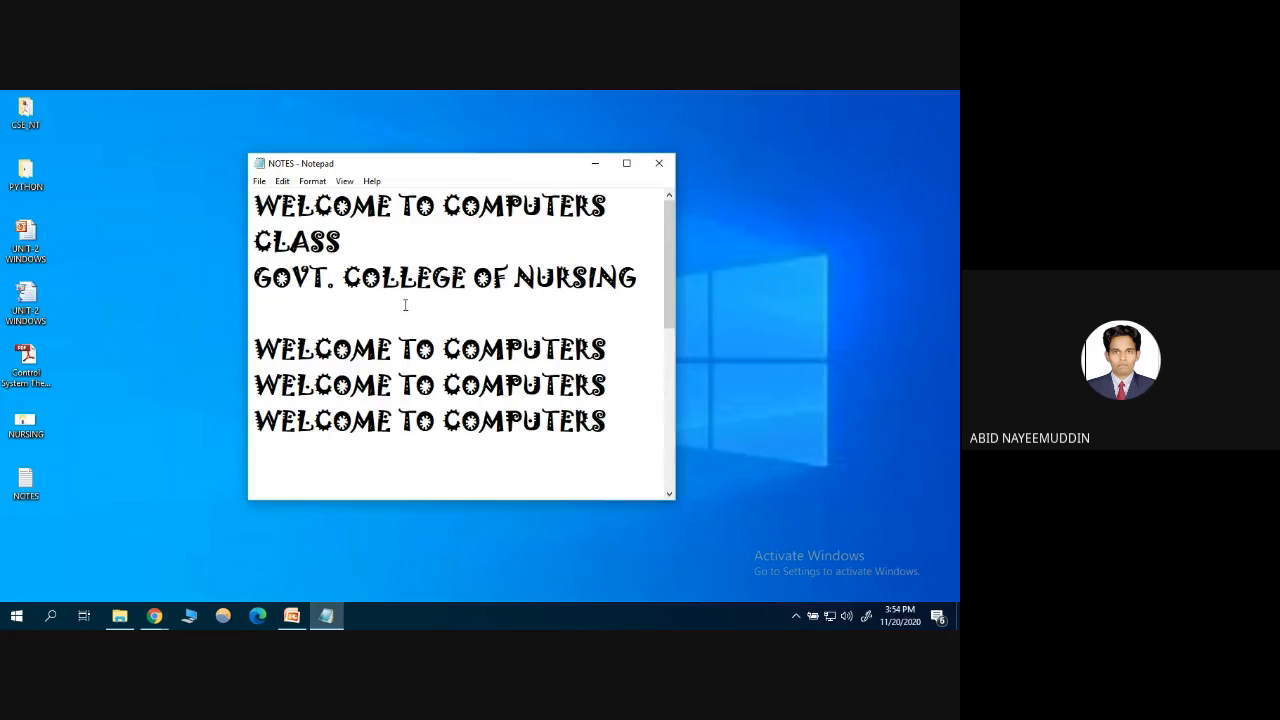
{"action": "left_click", "coordinate": [307, 185]}
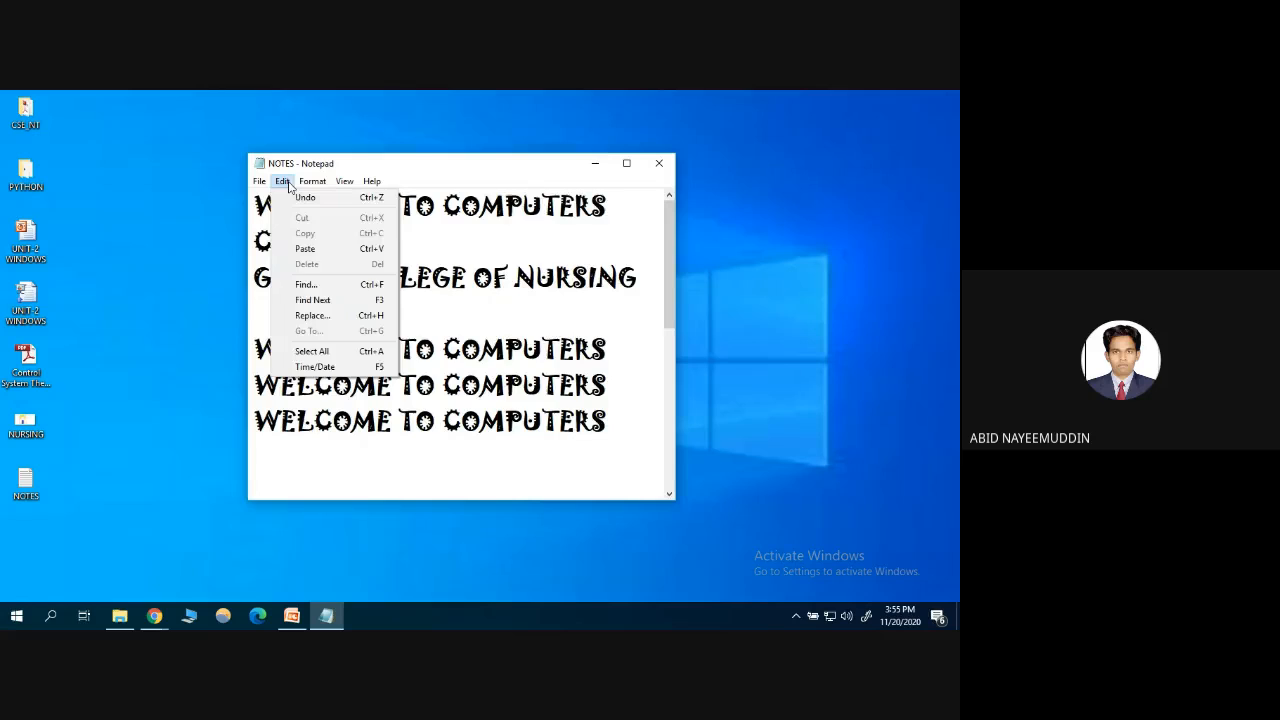
{"action": "left_click", "coordinate": [311, 288]}
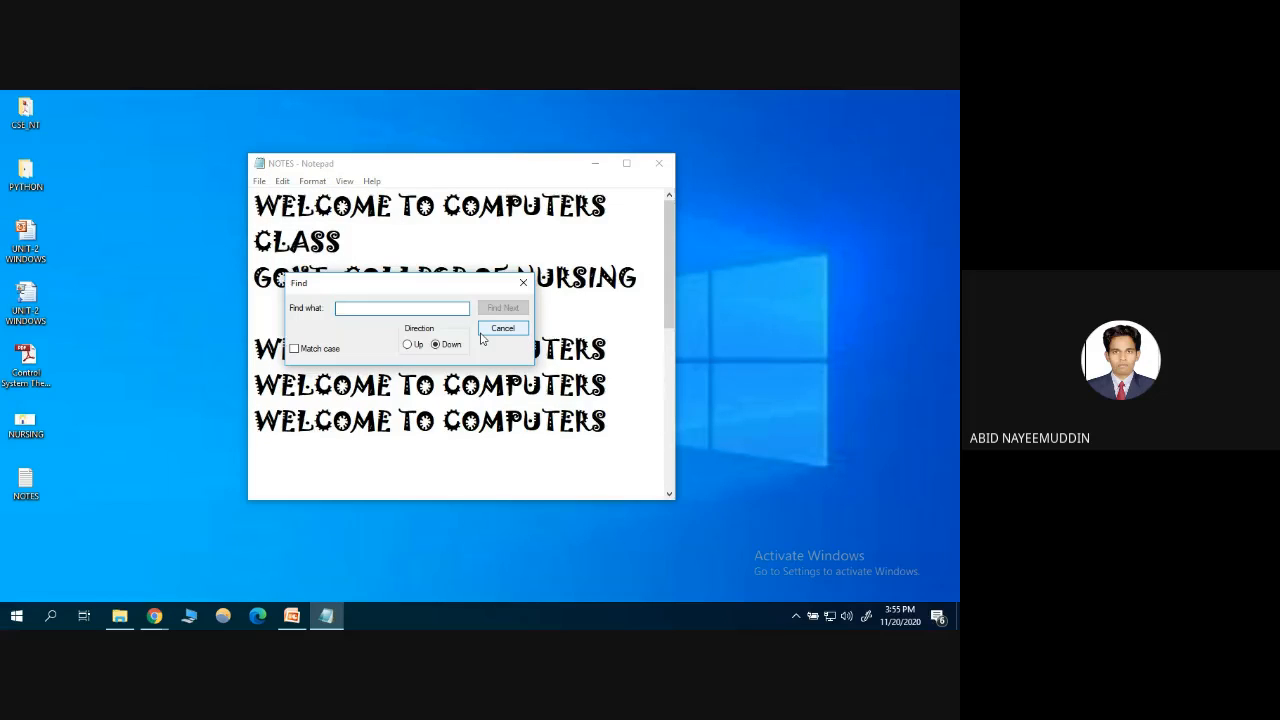
{"action": "type", "text": "anjali"}
{"action": "key", "text": "Return"}
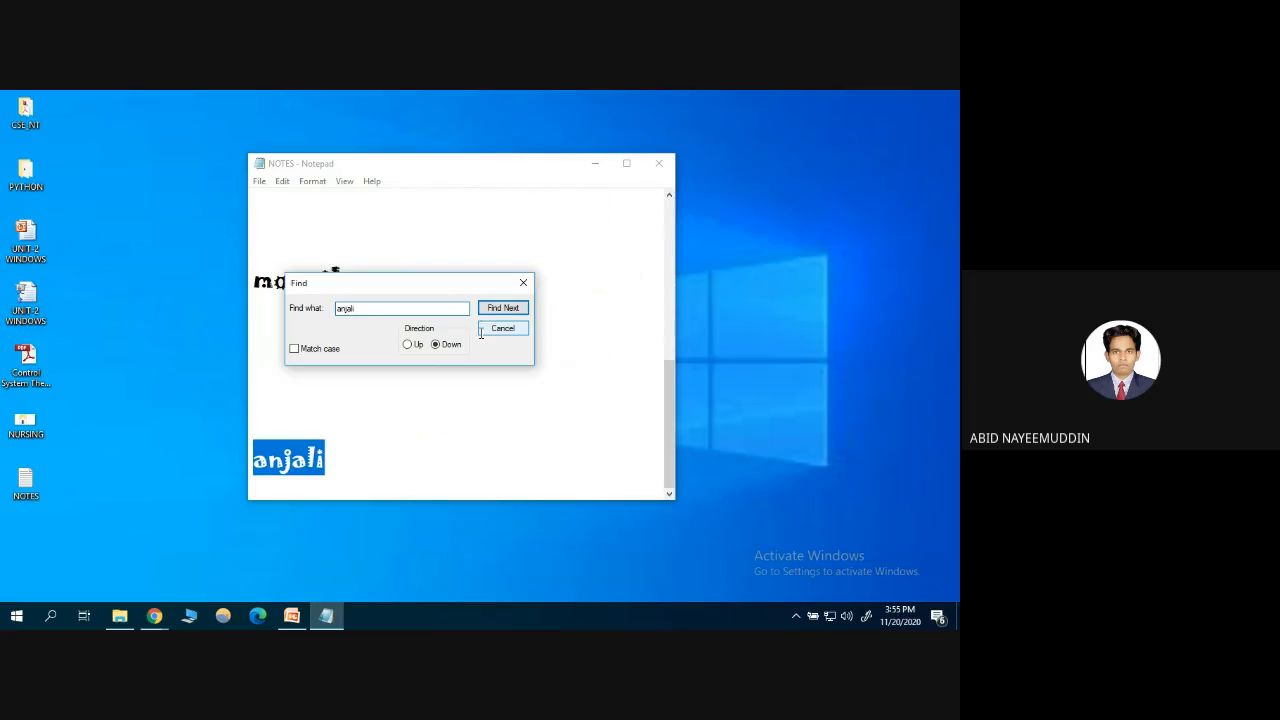
{"action": "left_click", "coordinate": [503, 329]}
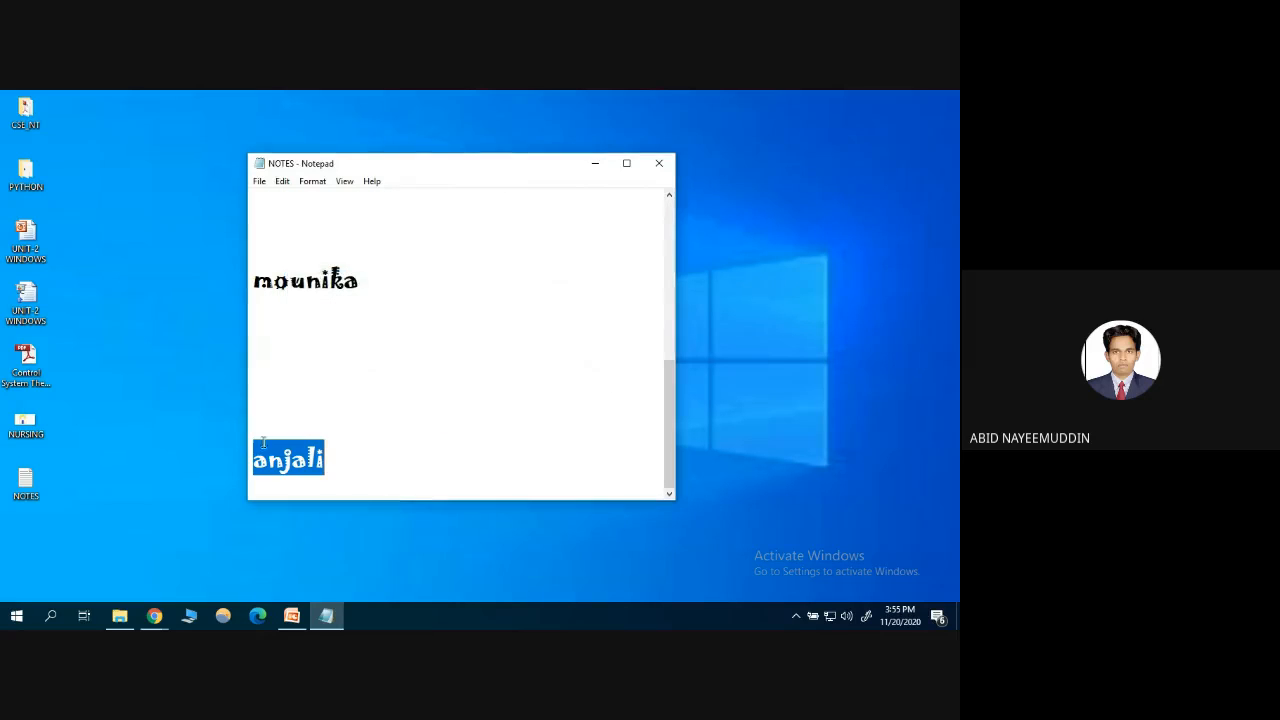
{"action": "left_click", "coordinate": [334, 458]}
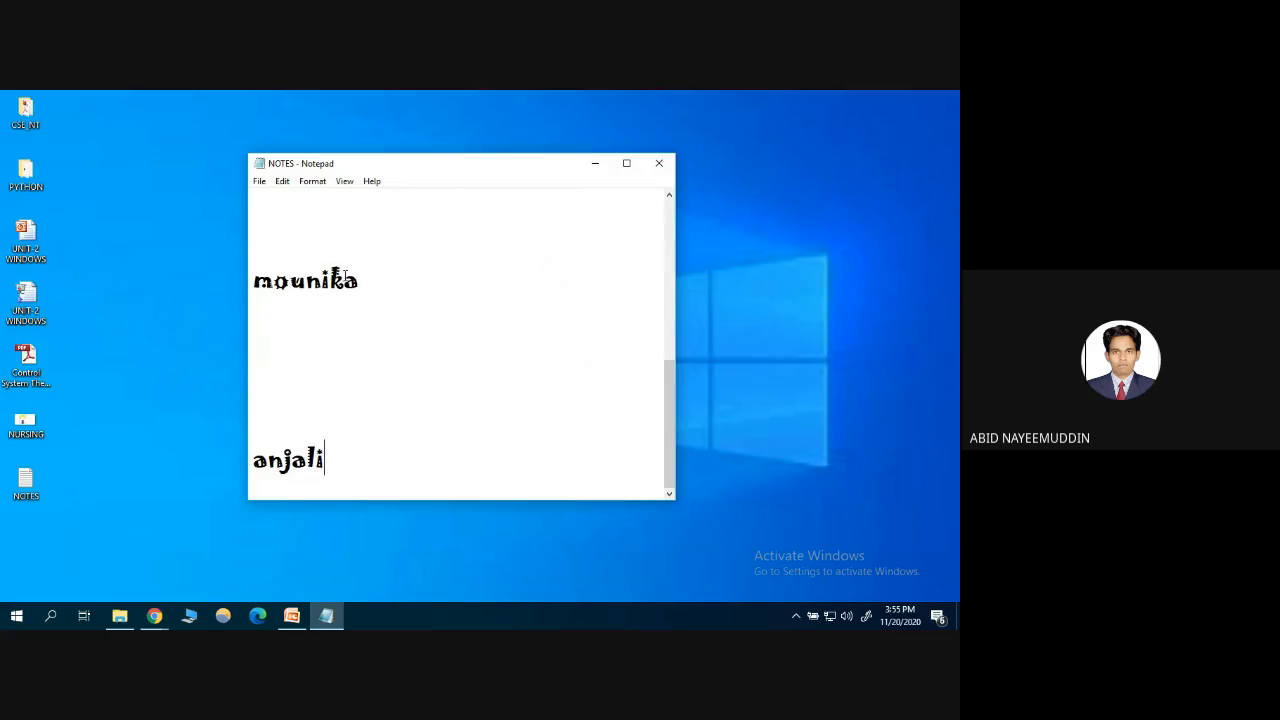
Replace all occurrences of WELCOME with SWAGATHAM throughout the NOTES text
{"action": "scroll", "coordinate": [344, 276], "scroll_direction": "up", "scroll_amount": 5}
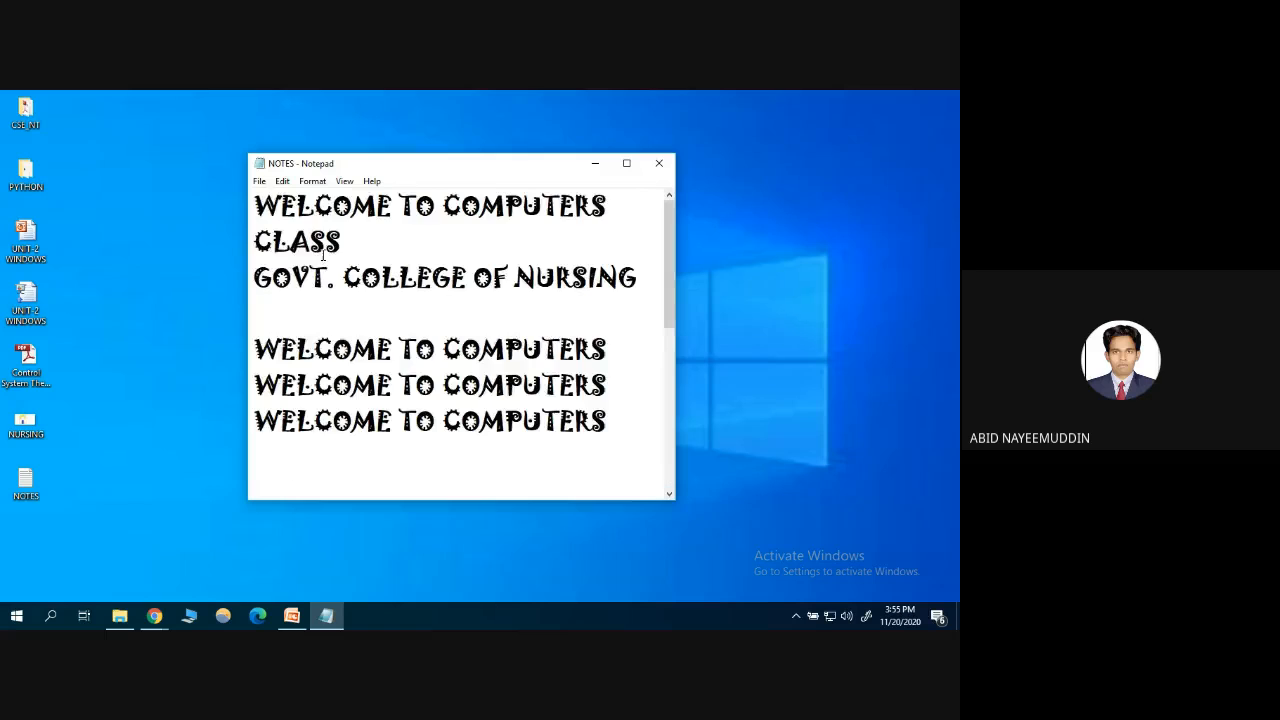
{"action": "left_click", "coordinate": [282, 181]}
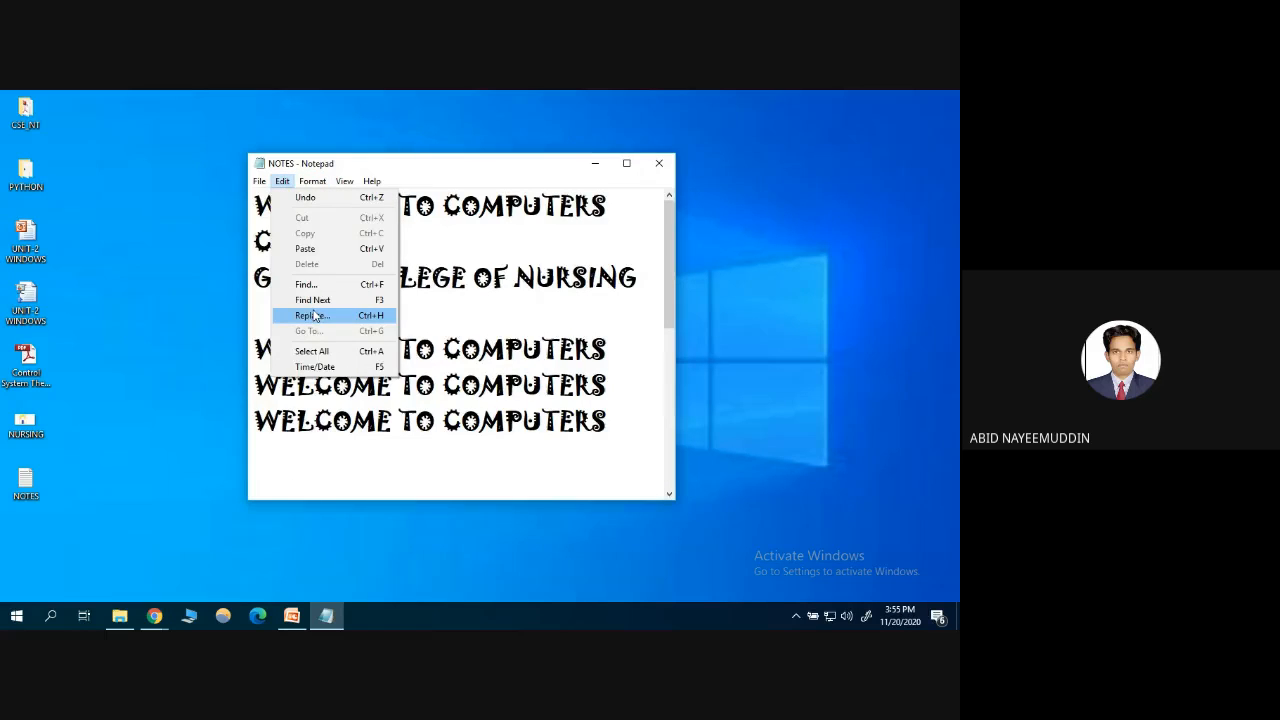
{"action": "left_click", "coordinate": [313, 316]}
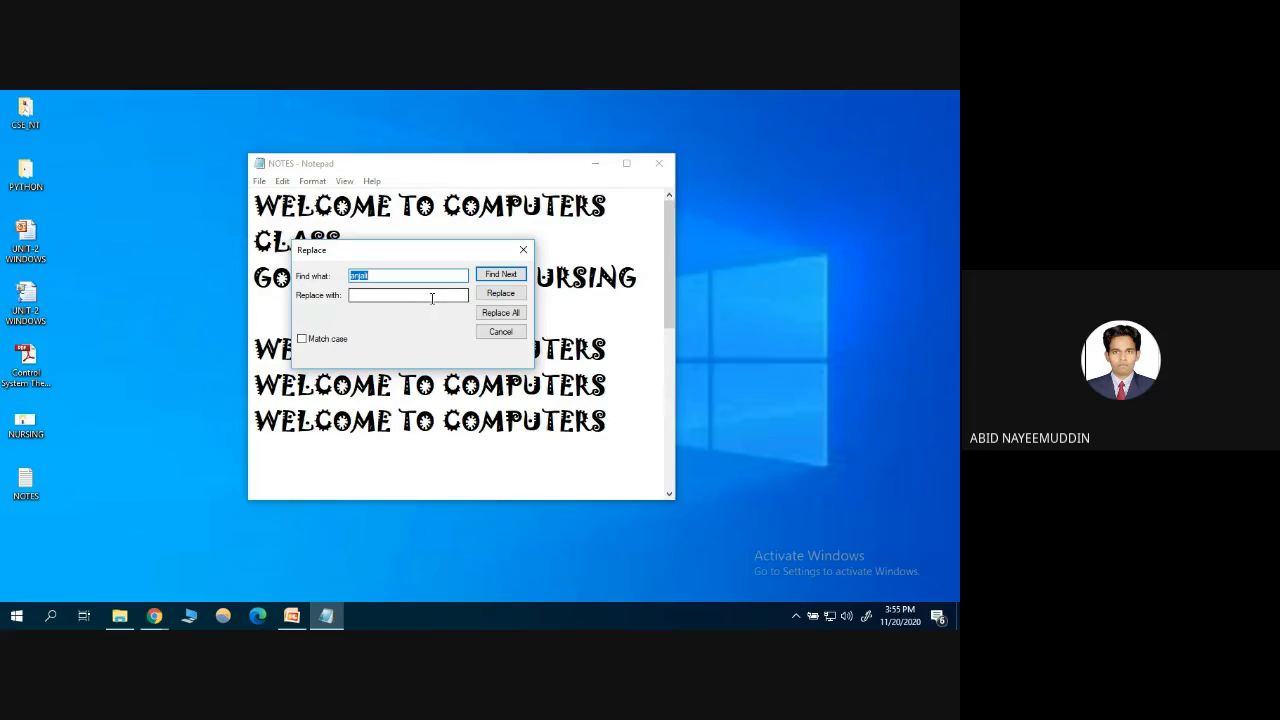
{"action": "type", "text": "WELCOME"}
{"action": "key", "text": "Tab"}
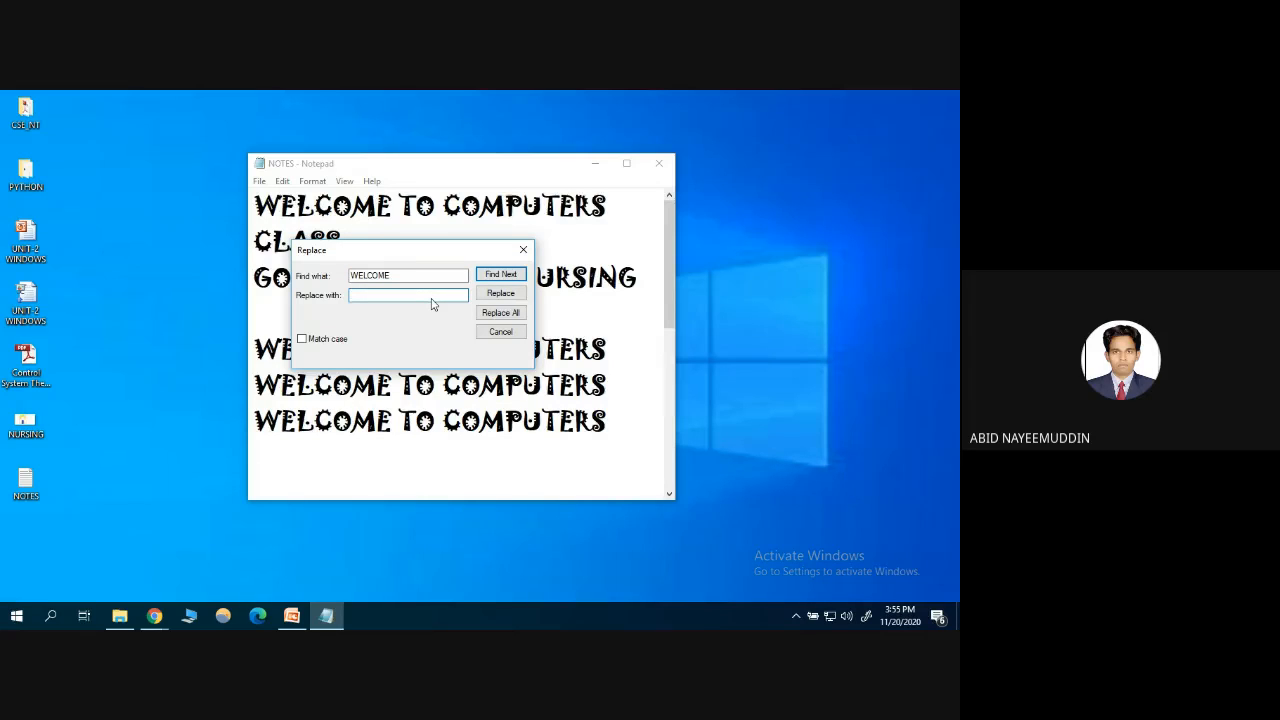
{"action": "type", "text": "SWAGATHAM"}
{"action": "left_click", "coordinate": [500, 313]}
{"action": "left_click", "coordinate": [500, 331]}
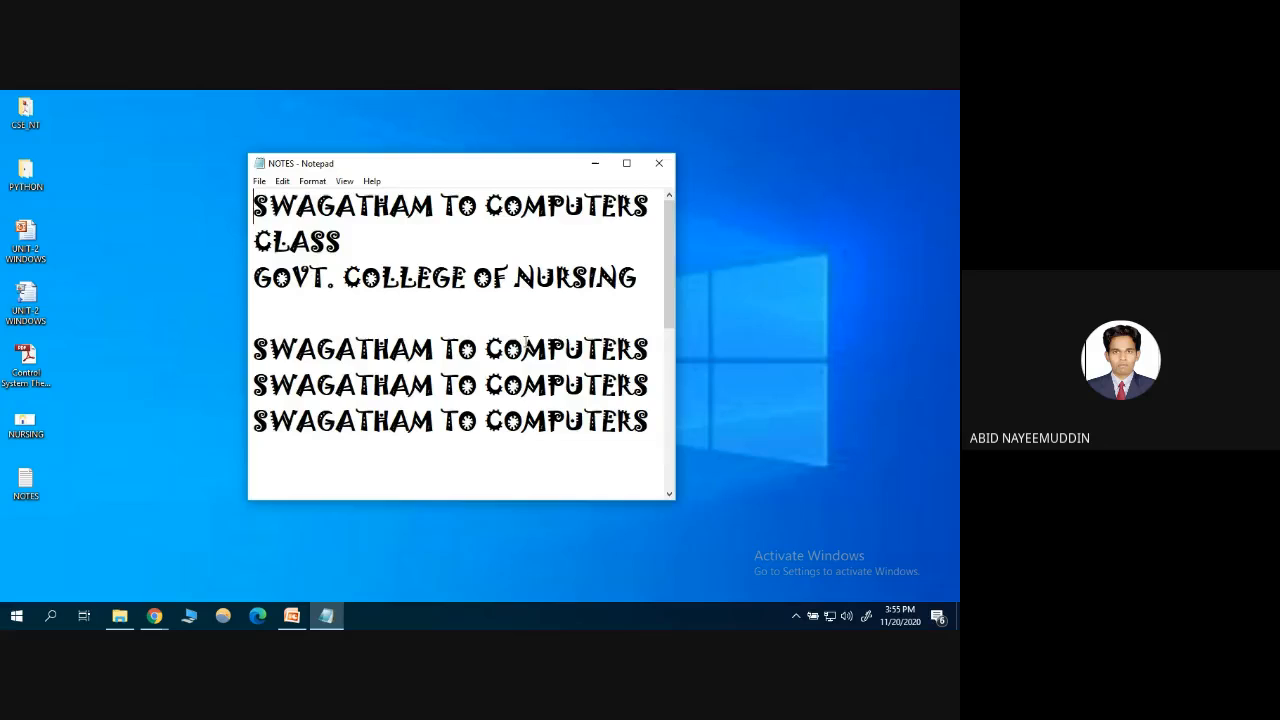
View the About Notepad information, close it, and open Notepad's View Help
{"action": "left_click", "coordinate": [344, 182]}
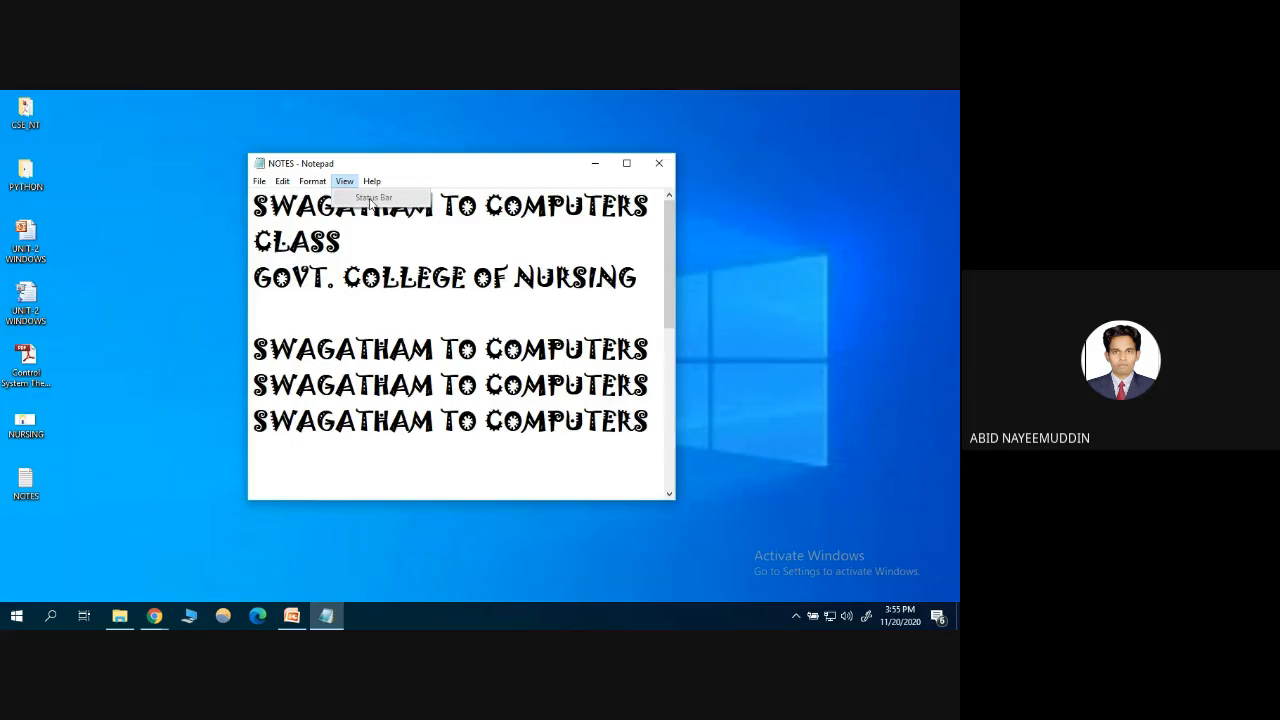
{"action": "left_click", "coordinate": [449, 251]}
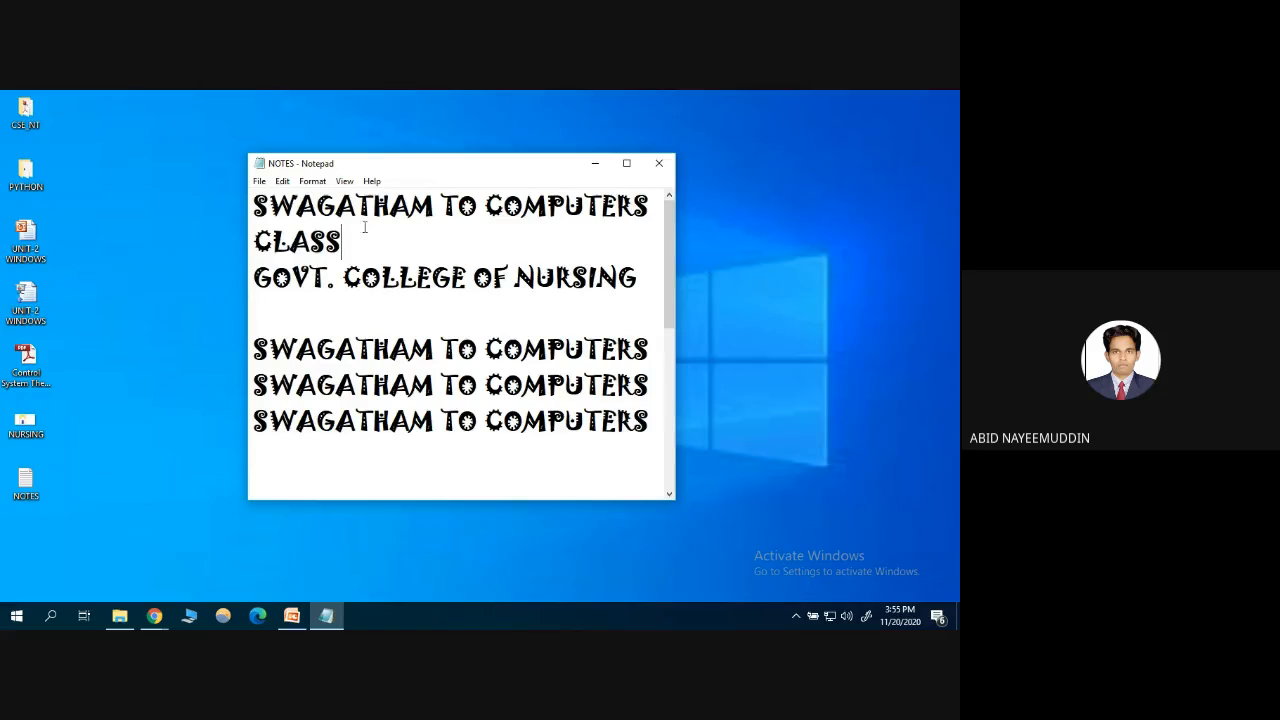
{"action": "left_click", "coordinate": [372, 182]}
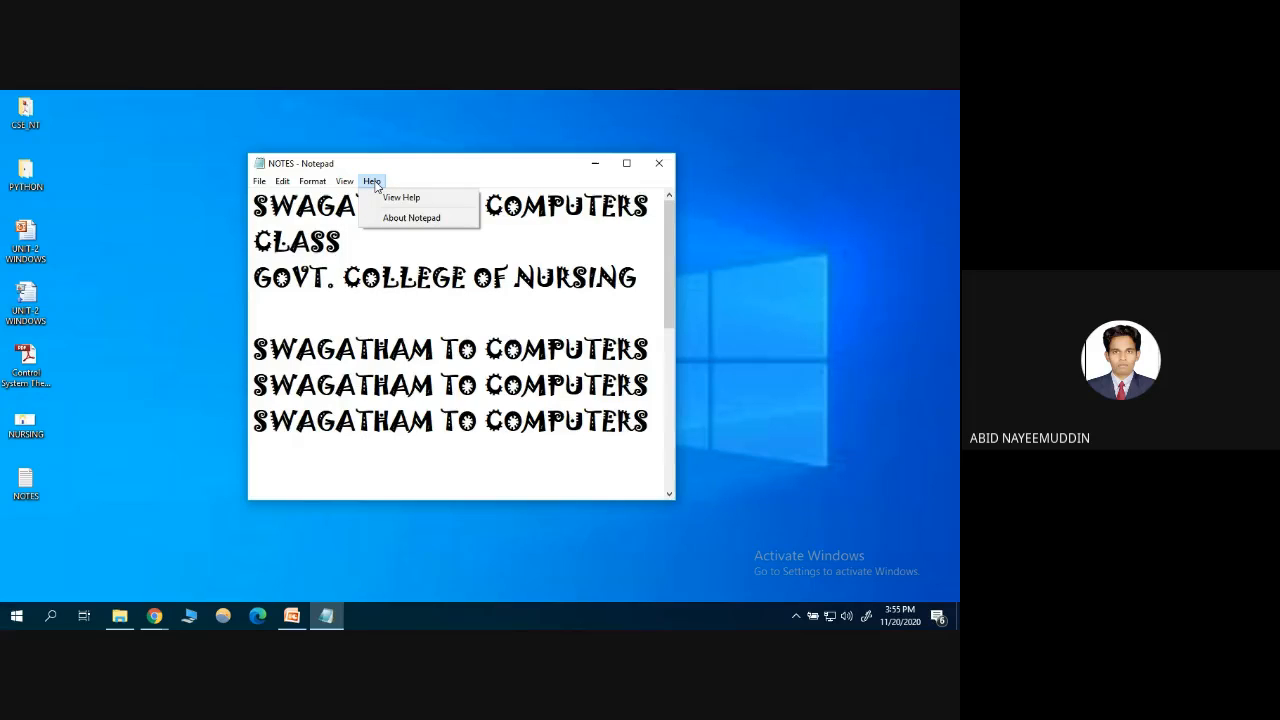
{"action": "left_click", "coordinate": [410, 220]}
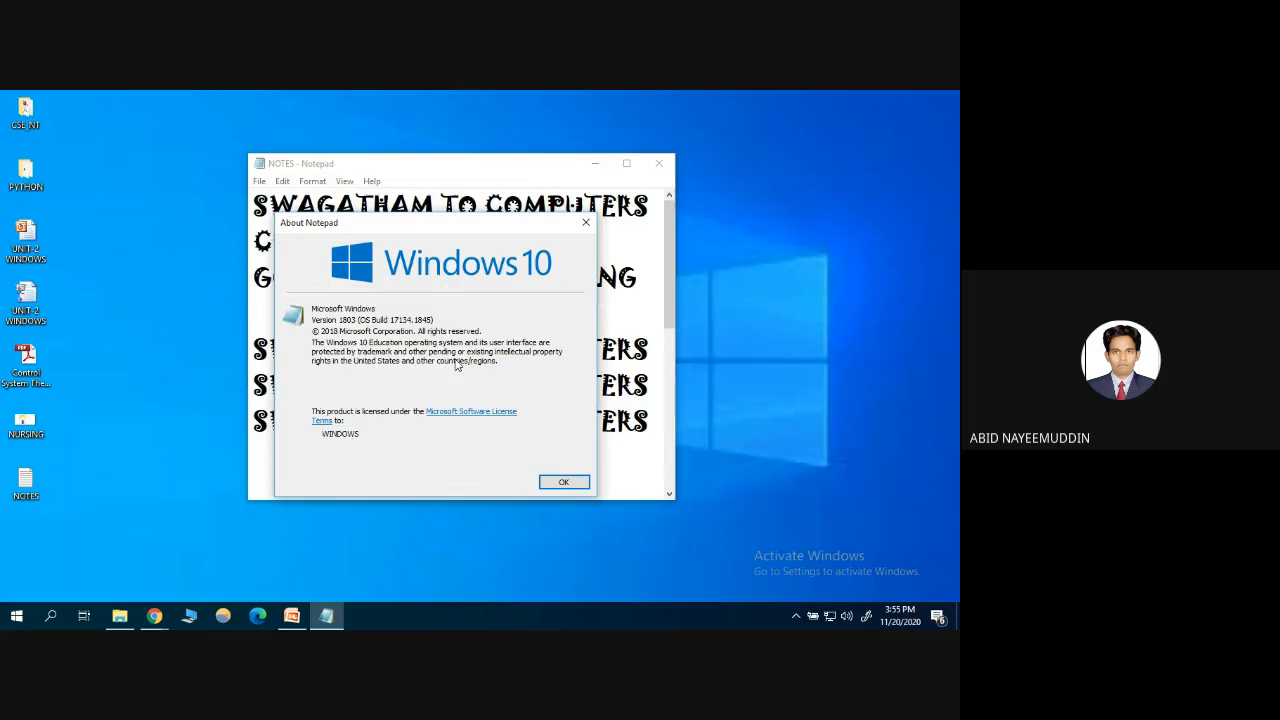
{"action": "left_click", "coordinate": [564, 484]}
{"action": "left_click", "coordinate": [372, 181]}
{"action": "left_click", "coordinate": [387, 200]}
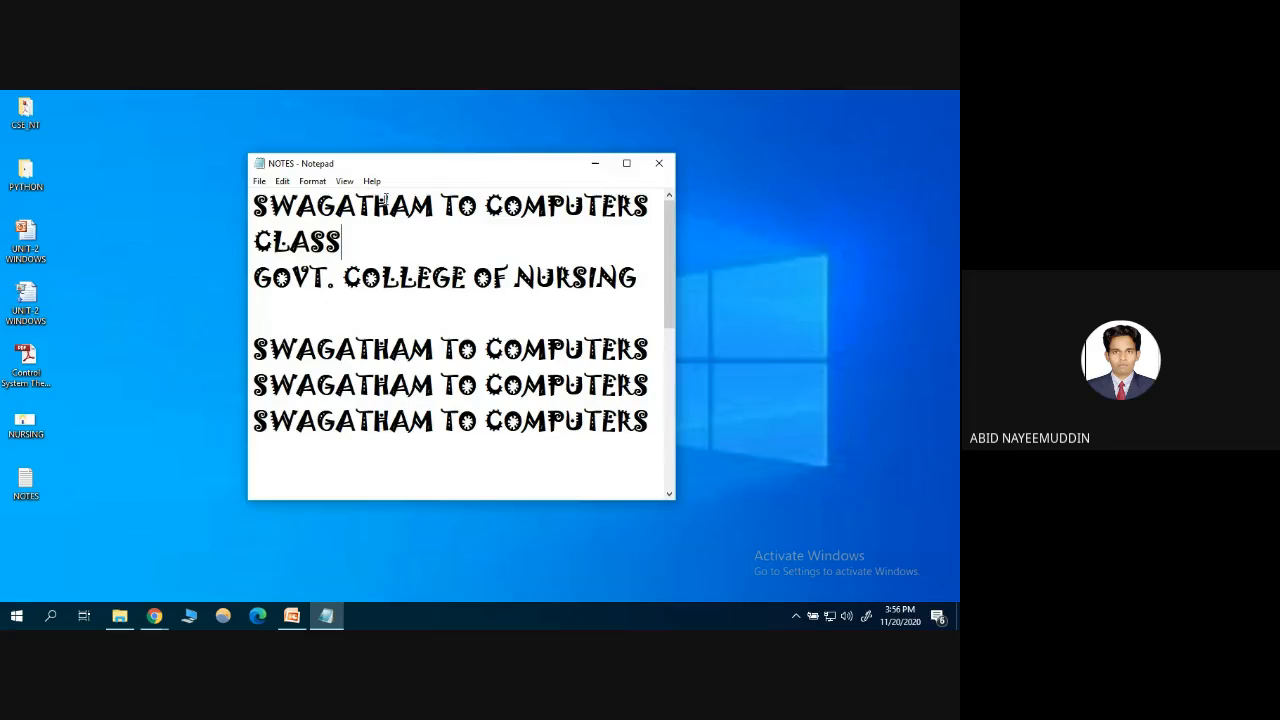
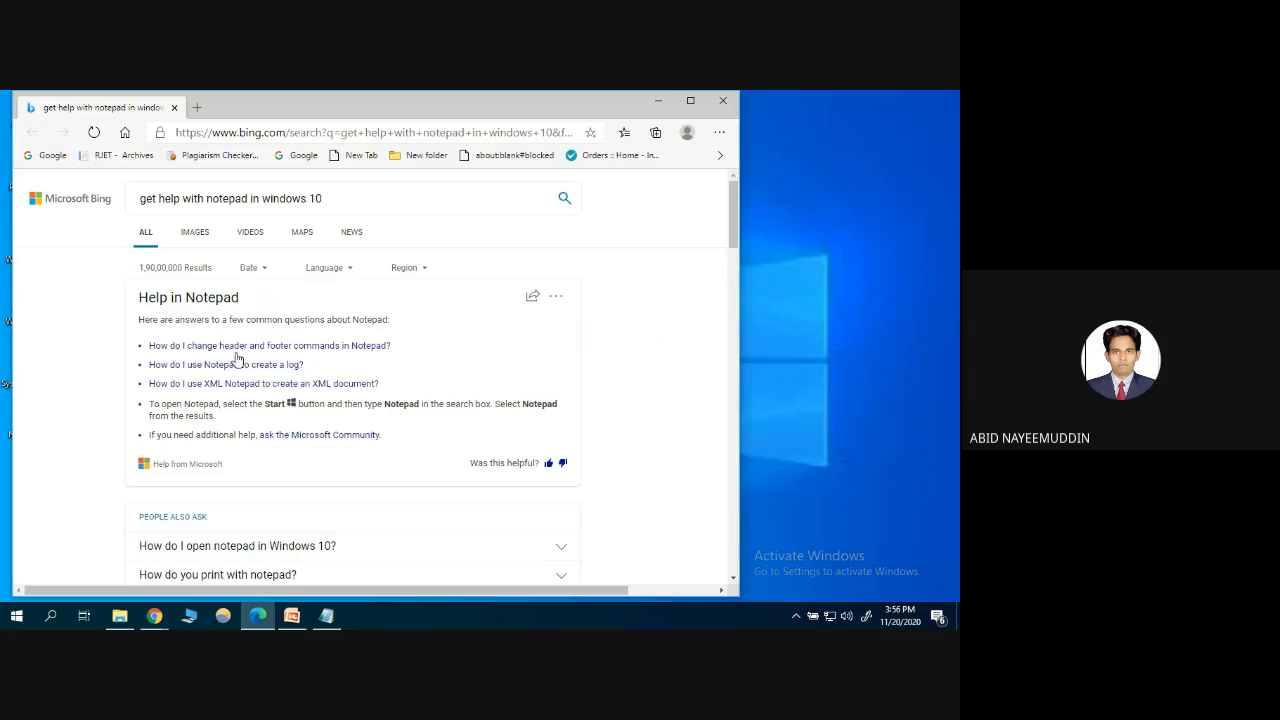
Look through the Notepad help page, close the browser, and launch WordPad with the Run command
{"action": "scroll", "coordinate": [280, 390], "scroll_direction": "down", "scroll_amount": 2}
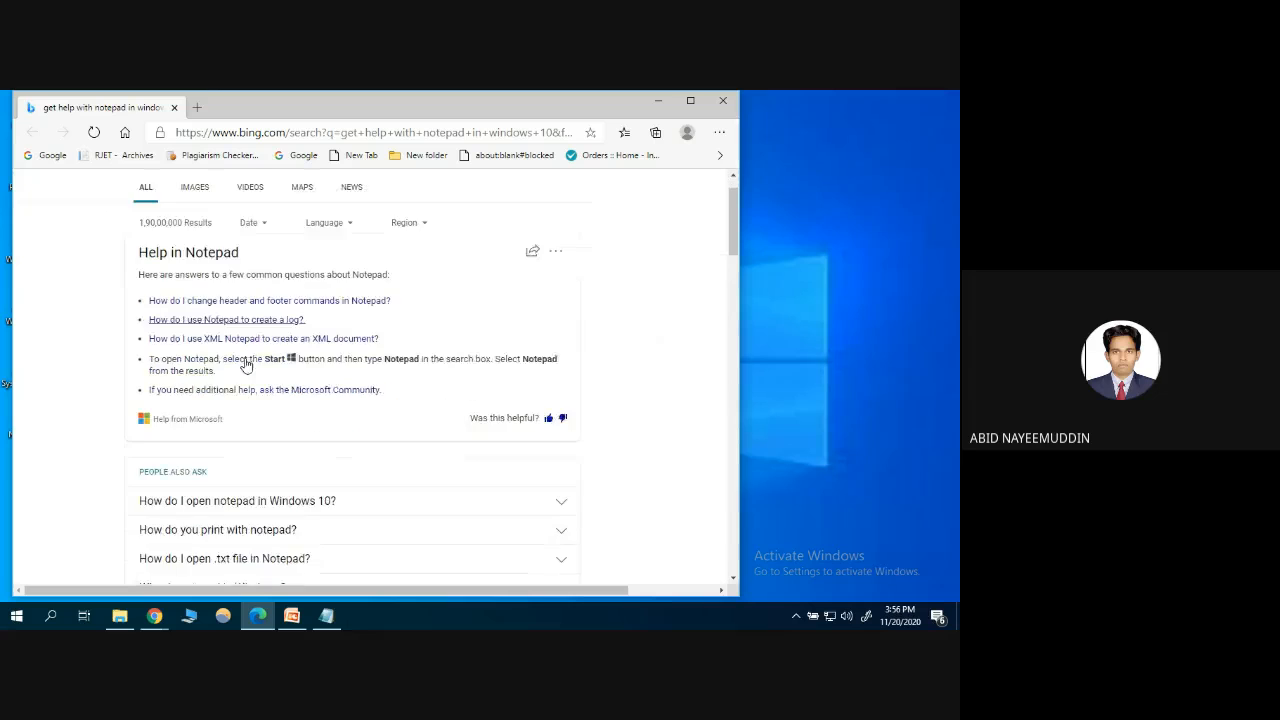
{"action": "left_click", "coordinate": [723, 100]}
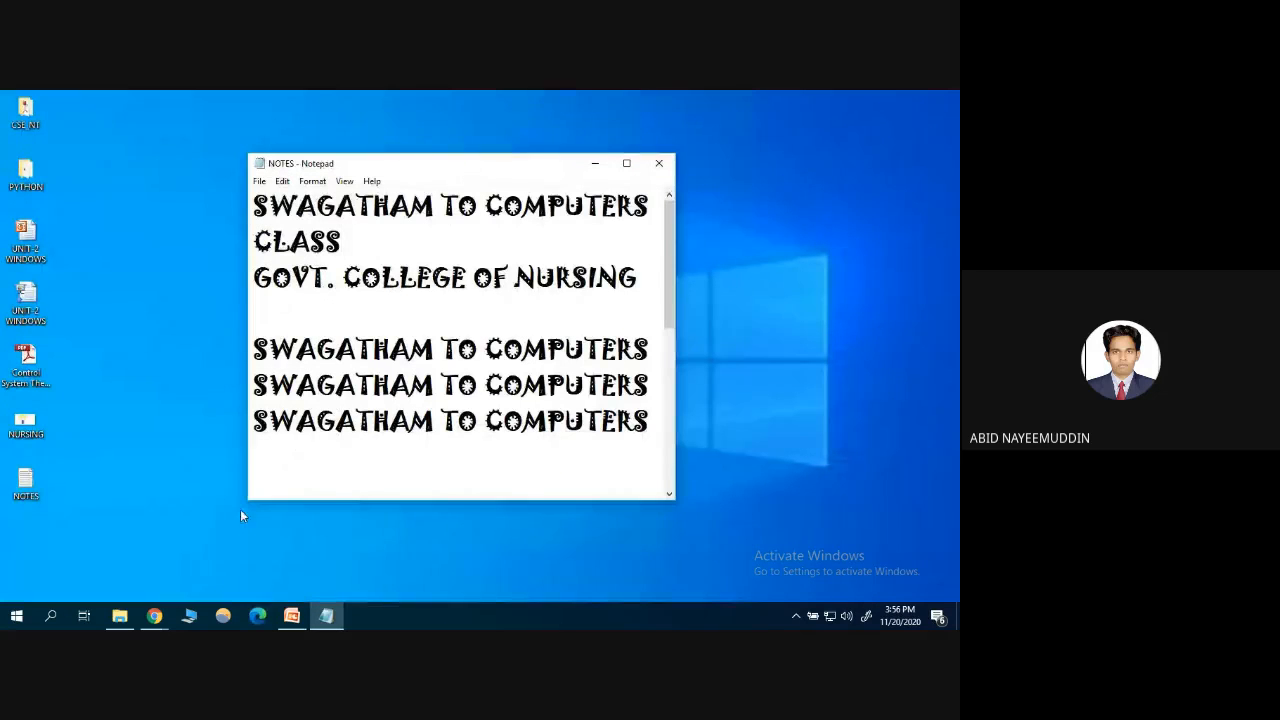
{"action": "key", "text": "super+r"}
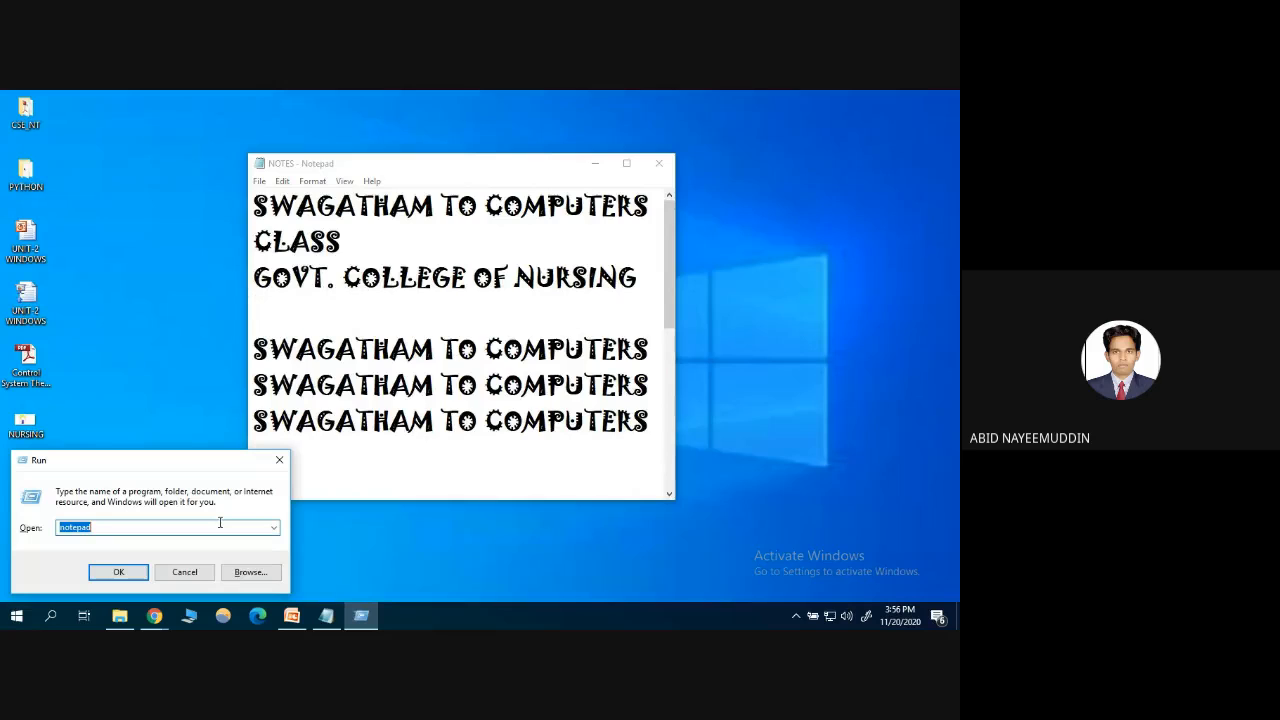
{"action": "type", "text": "word"}
{"action": "key", "text": "Return"}
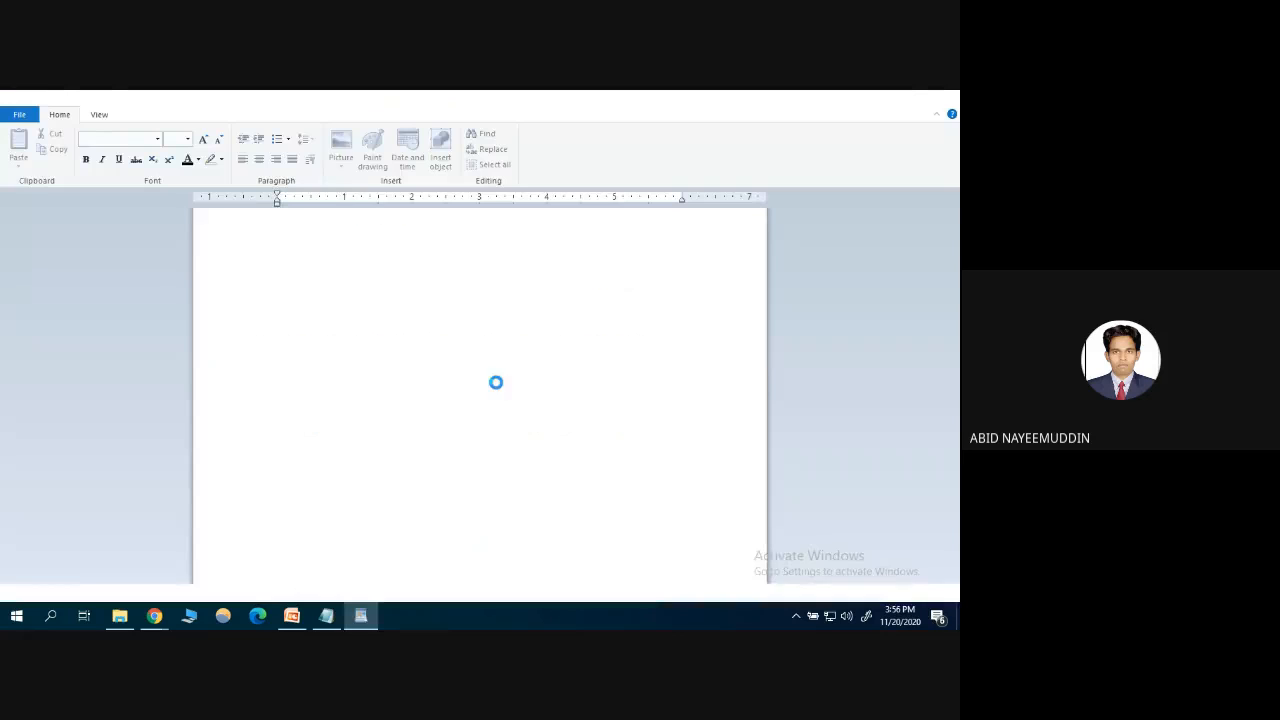
Switch back to the NOTES file in Notepad and search downward for SWAGATHAM, stepping through three occurrences with the Find dialog moved off the matches
{"action": "left_click", "coordinate": [322, 617]}
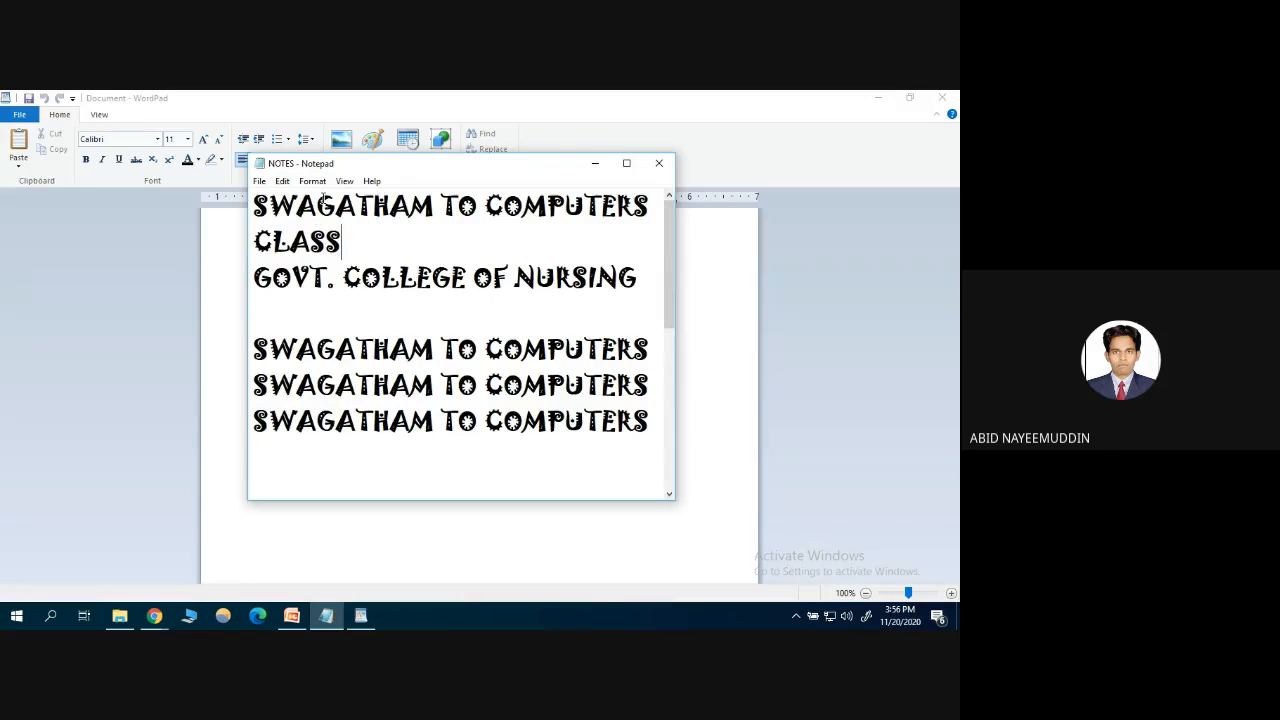
{"action": "left_click", "coordinate": [283, 181]}
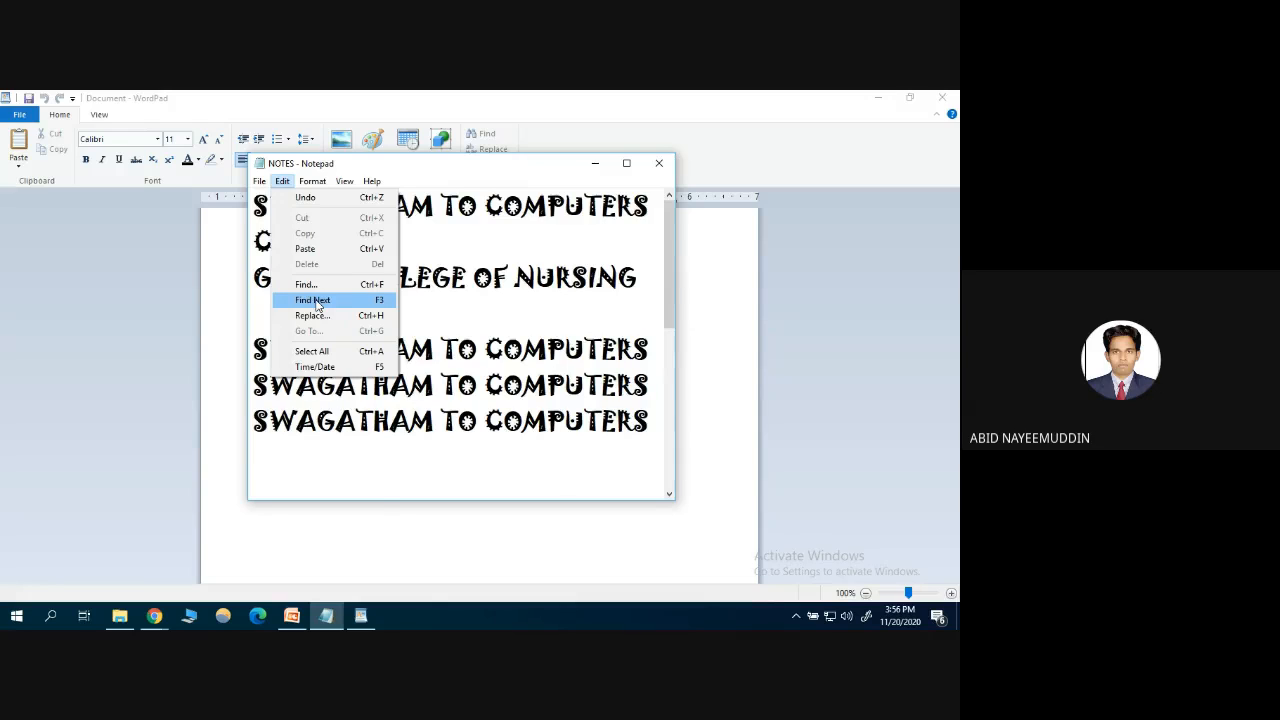
{"action": "left_click", "coordinate": [305, 284]}
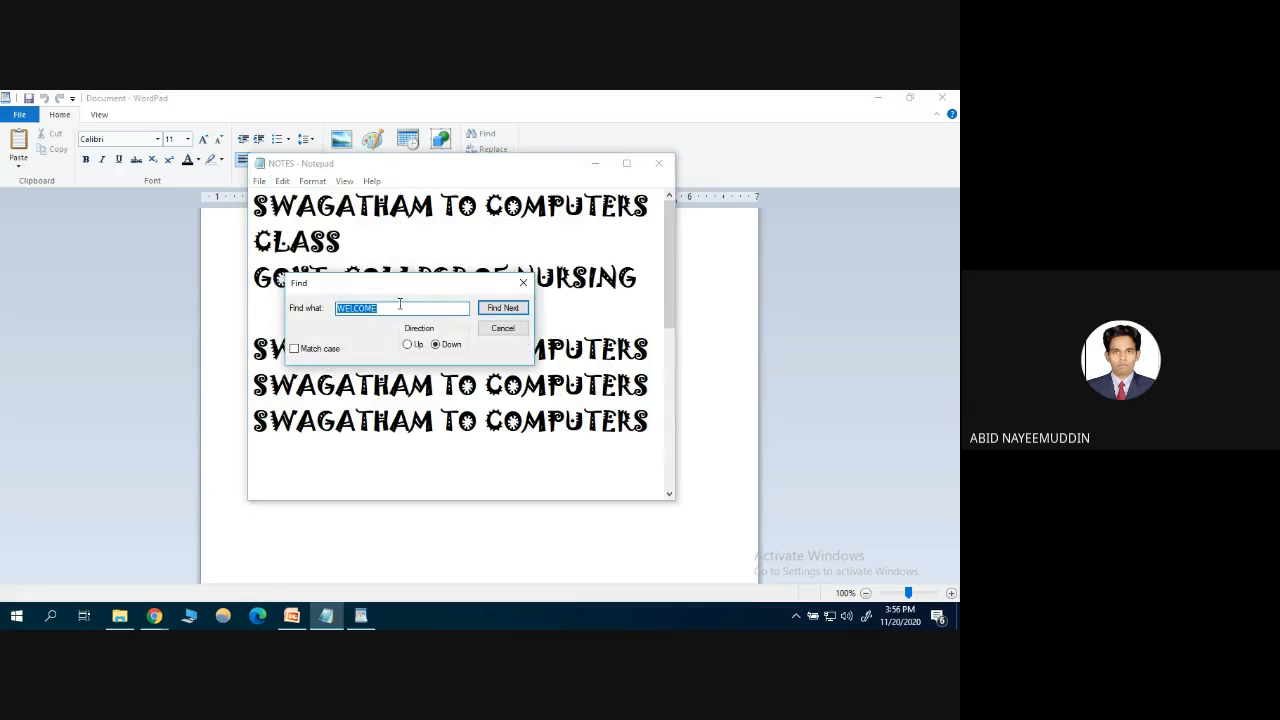
{"action": "type", "text": "SWAGATHAM"}
{"action": "left_click", "coordinate": [502, 308]}
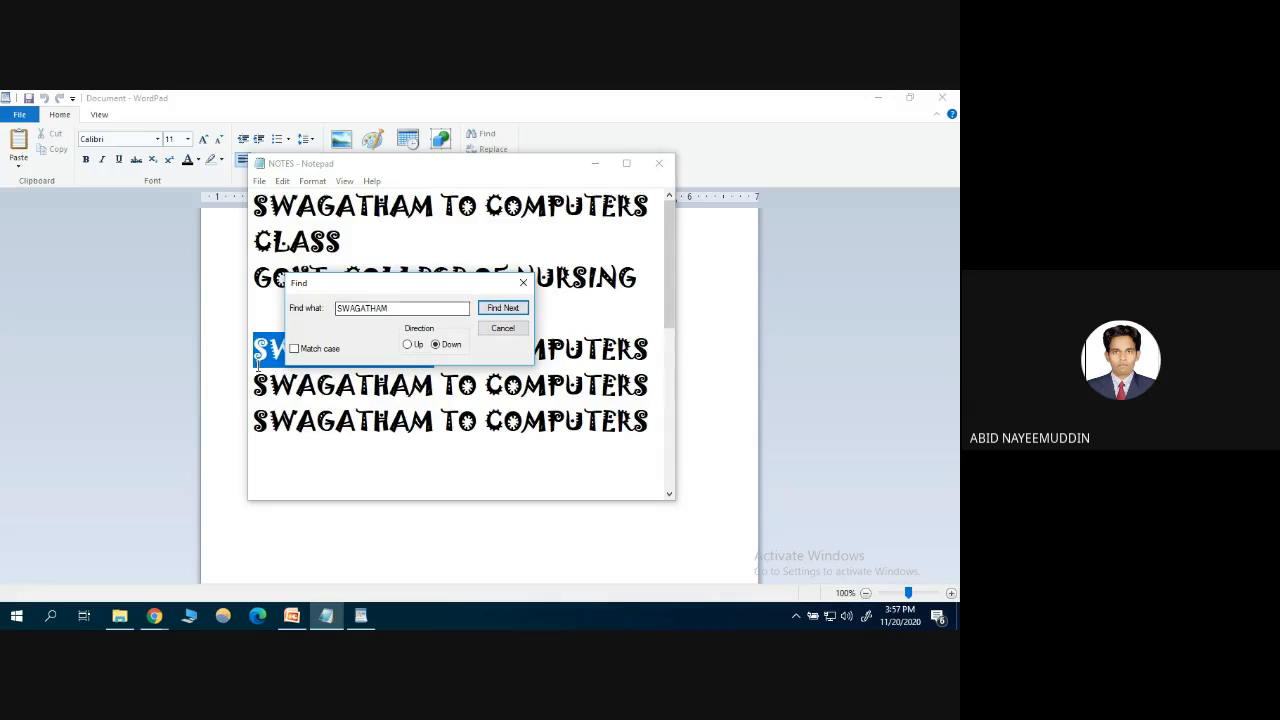
{"action": "left_click_drag", "start_coordinate": [368, 286], "coordinate": [352, 222]}
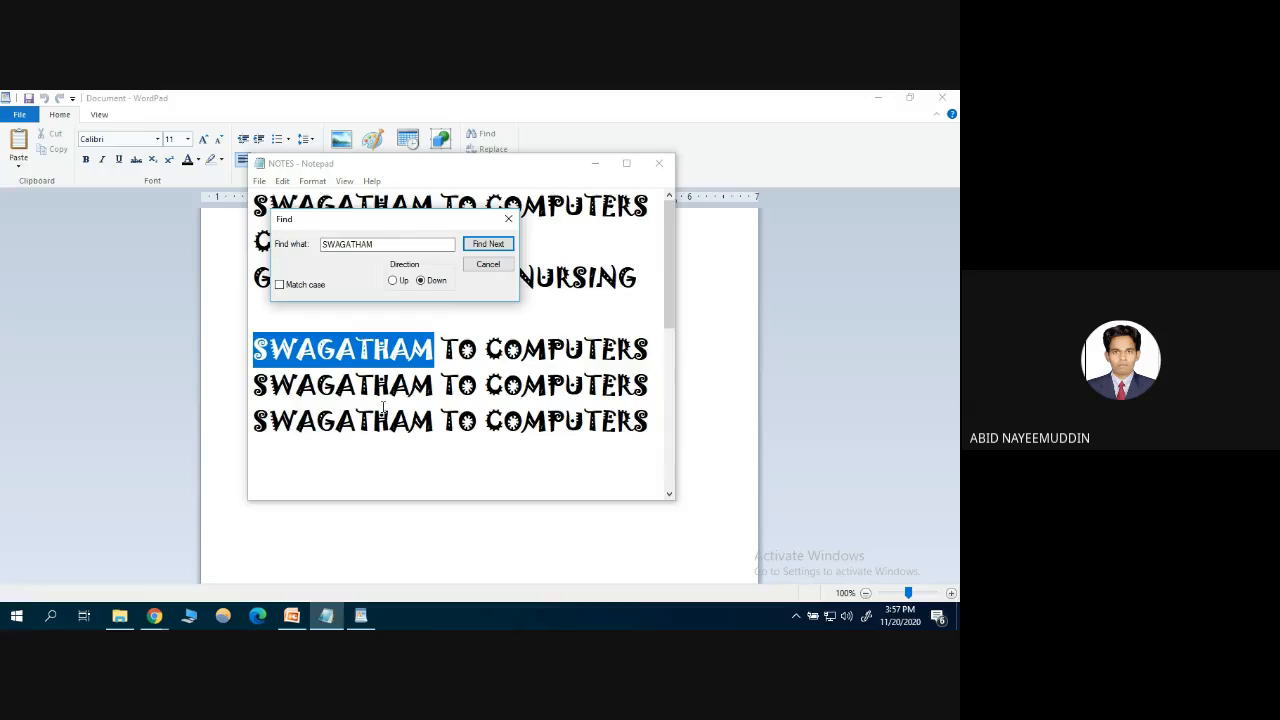
{"action": "left_click", "coordinate": [489, 245]}
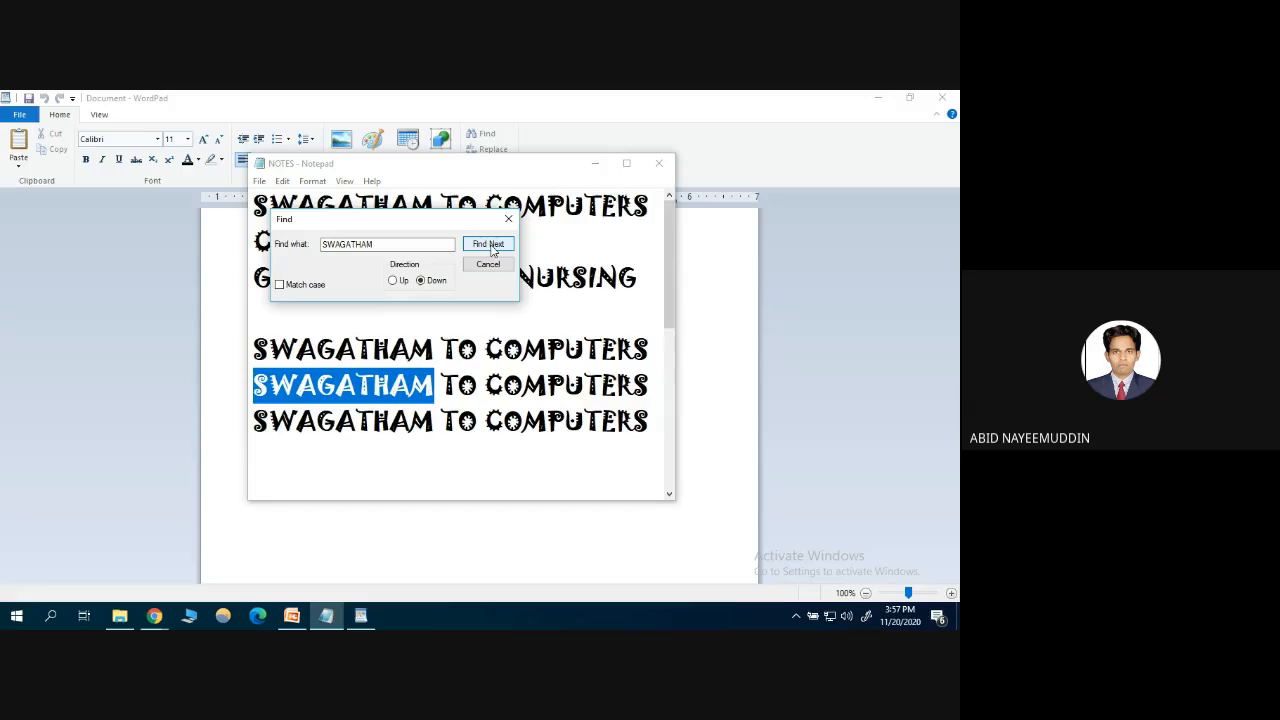
{"action": "left_click", "coordinate": [489, 245]}
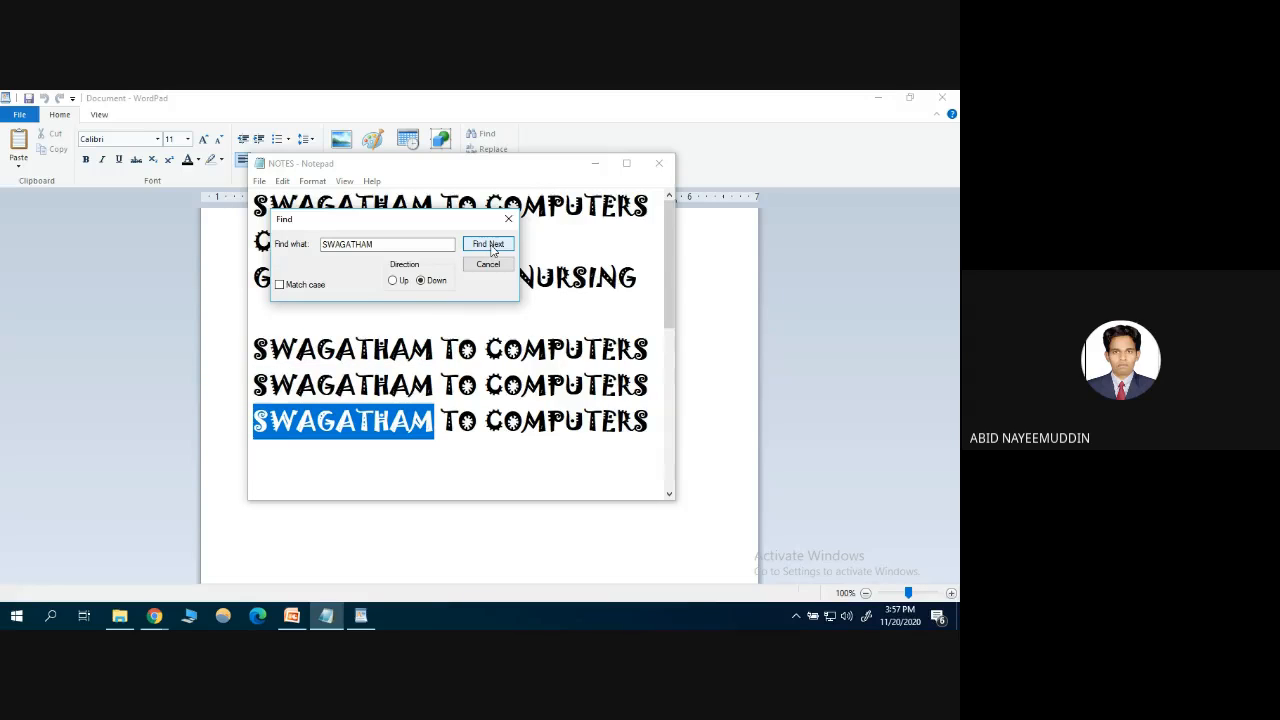
Search the NOTES text for the next occurrence of SWAGATHAM, and close the search
{"action": "left_click", "coordinate": [489, 245]}
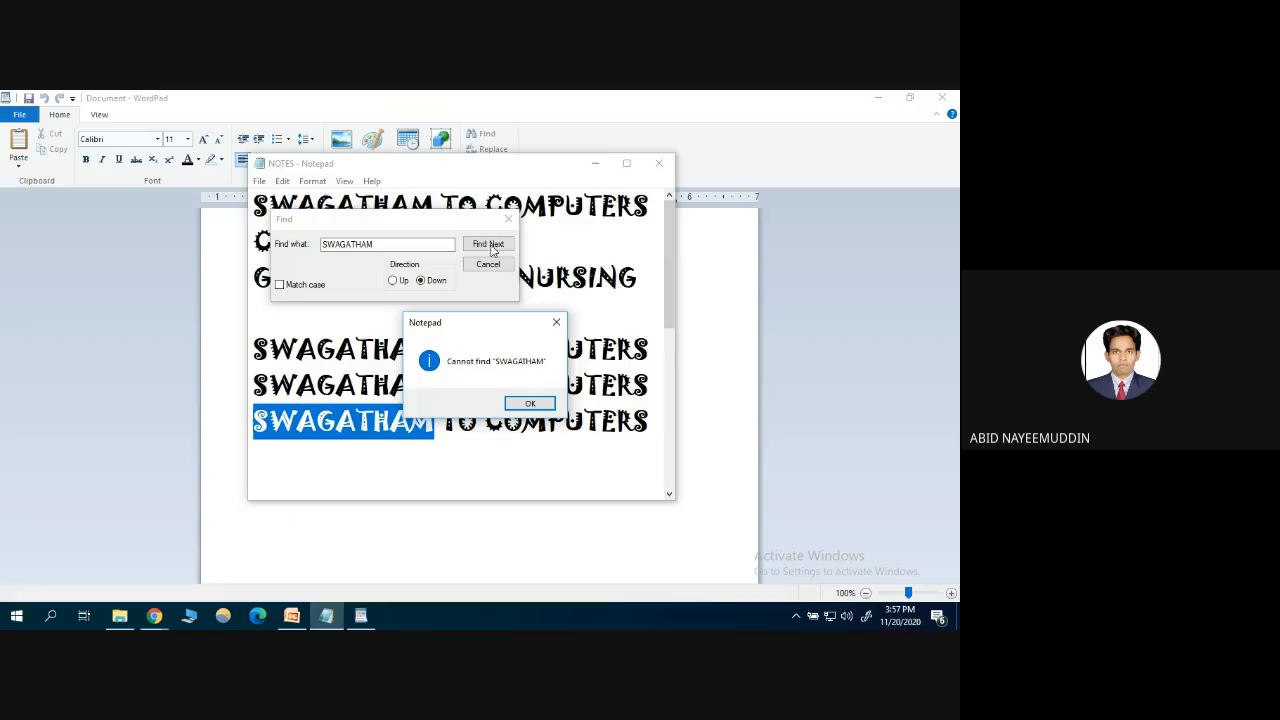
{"action": "left_click", "coordinate": [530, 404]}
{"action": "left_click", "coordinate": [488, 264]}
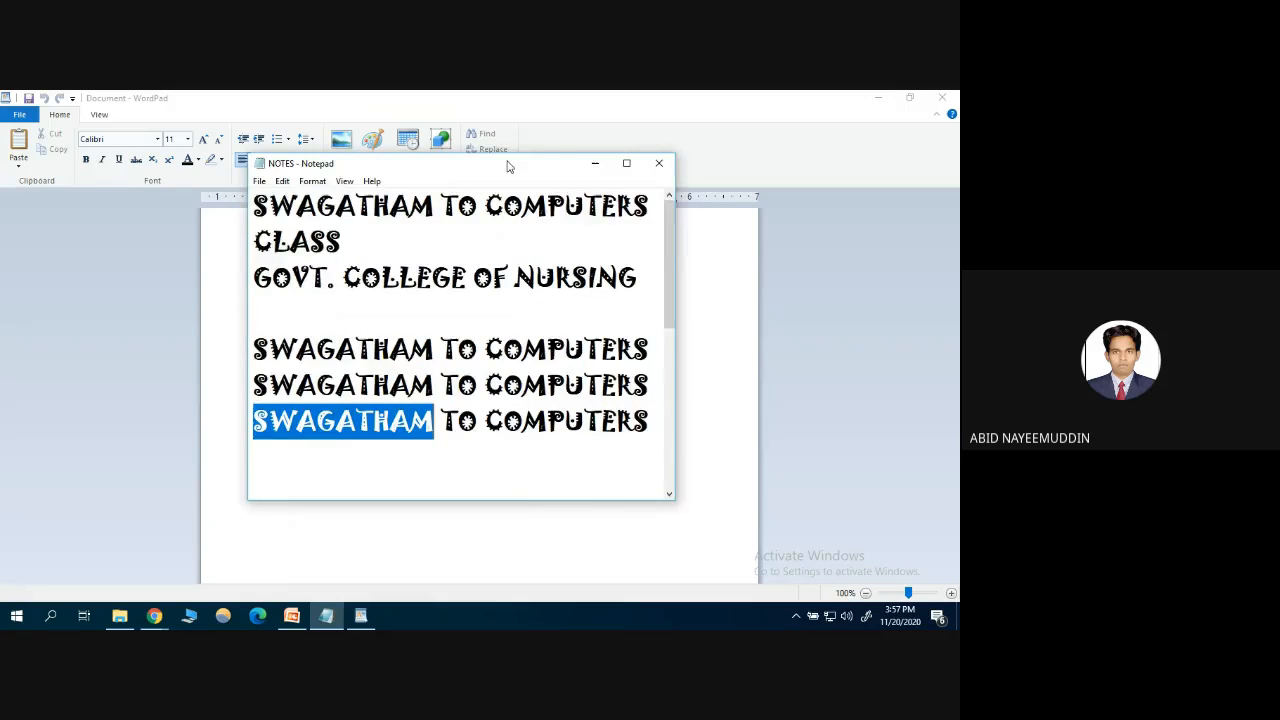
Restore the WordPad window to a smaller size and move the NOTES Notepad window so both are visible
{"action": "left_click_drag", "start_coordinate": [508, 165], "coordinate": [655, 264]}
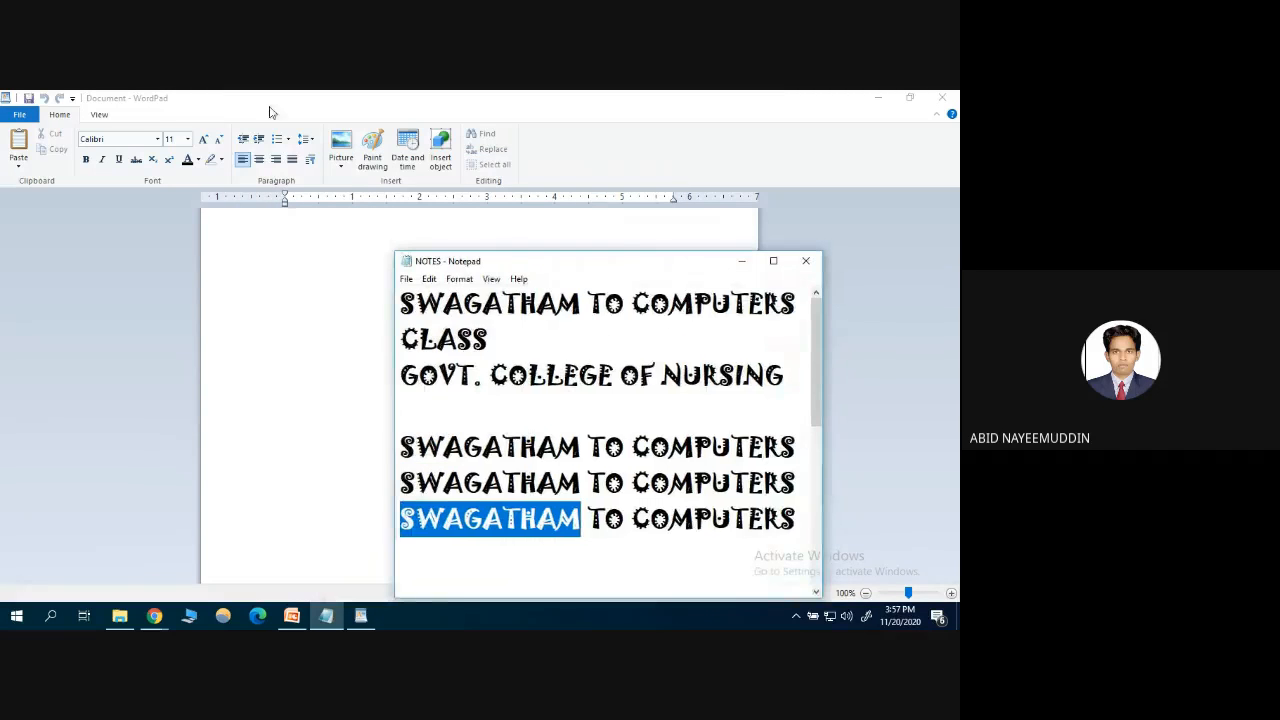
{"action": "left_click", "coordinate": [333, 116]}
{"action": "double_click", "coordinate": [352, 102]}
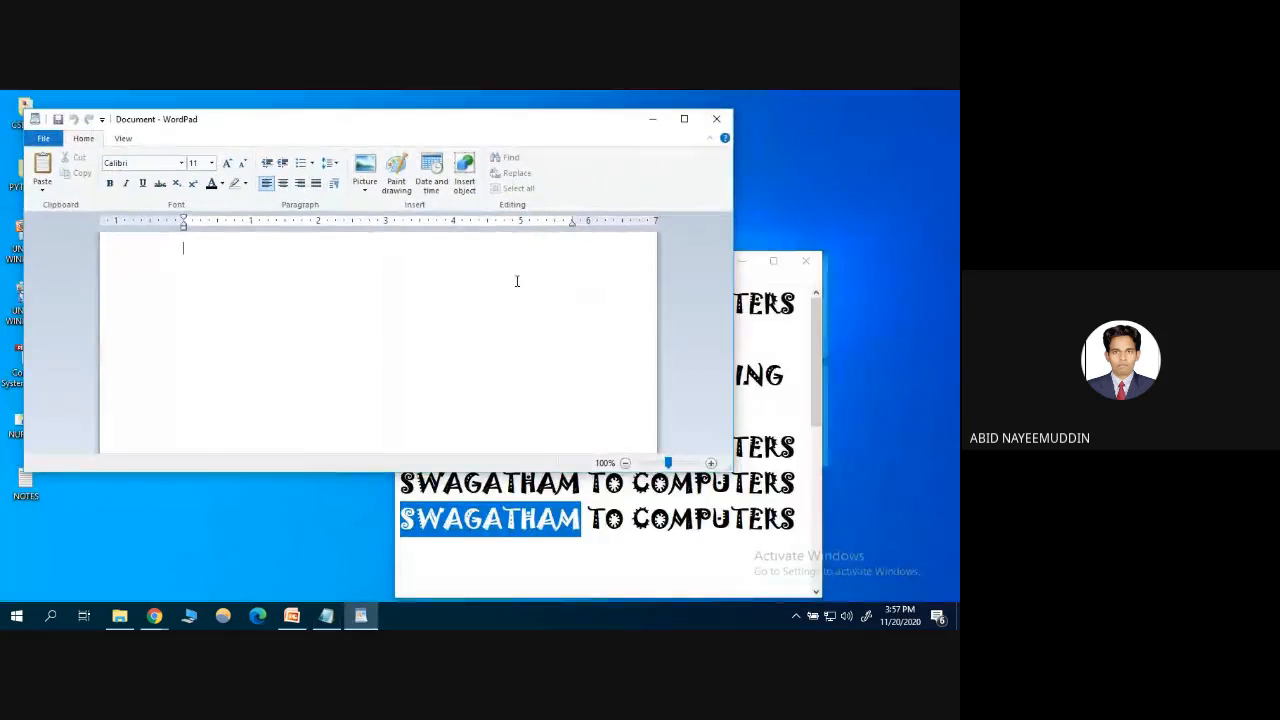
{"action": "left_click", "coordinate": [757, 264]}
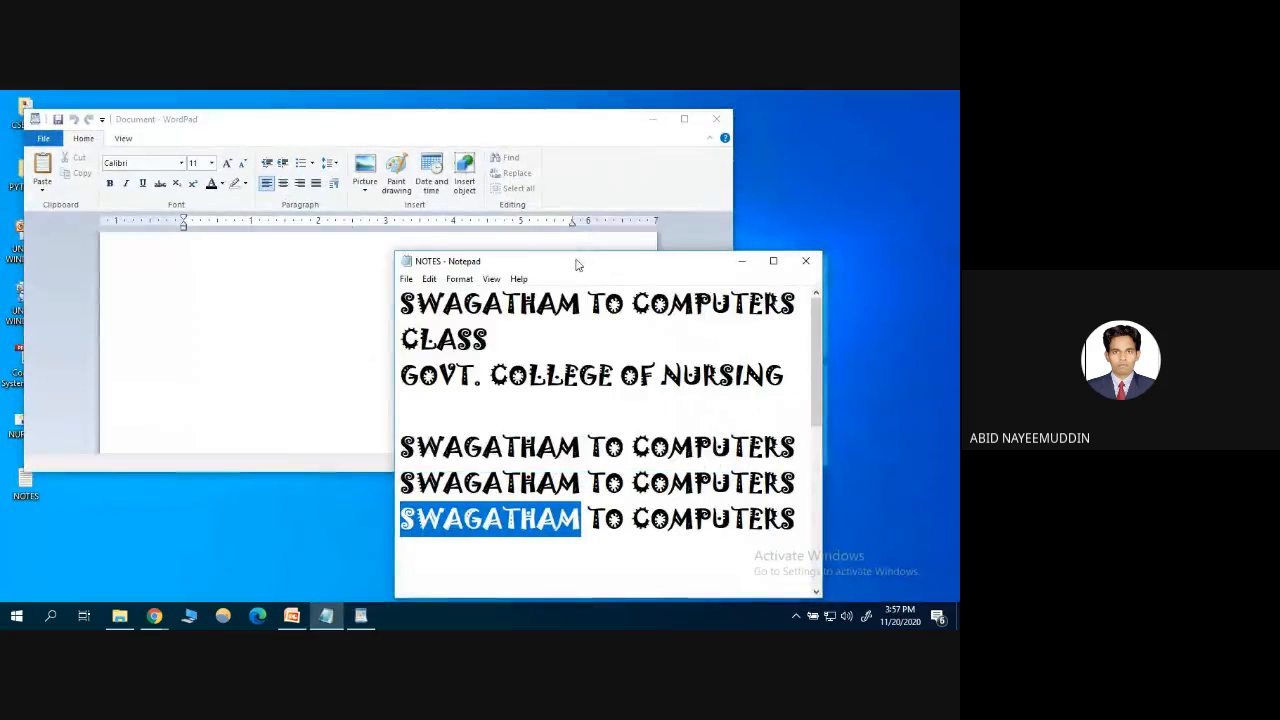
{"action": "left_click_drag", "start_coordinate": [580, 265], "coordinate": [507, 280]}
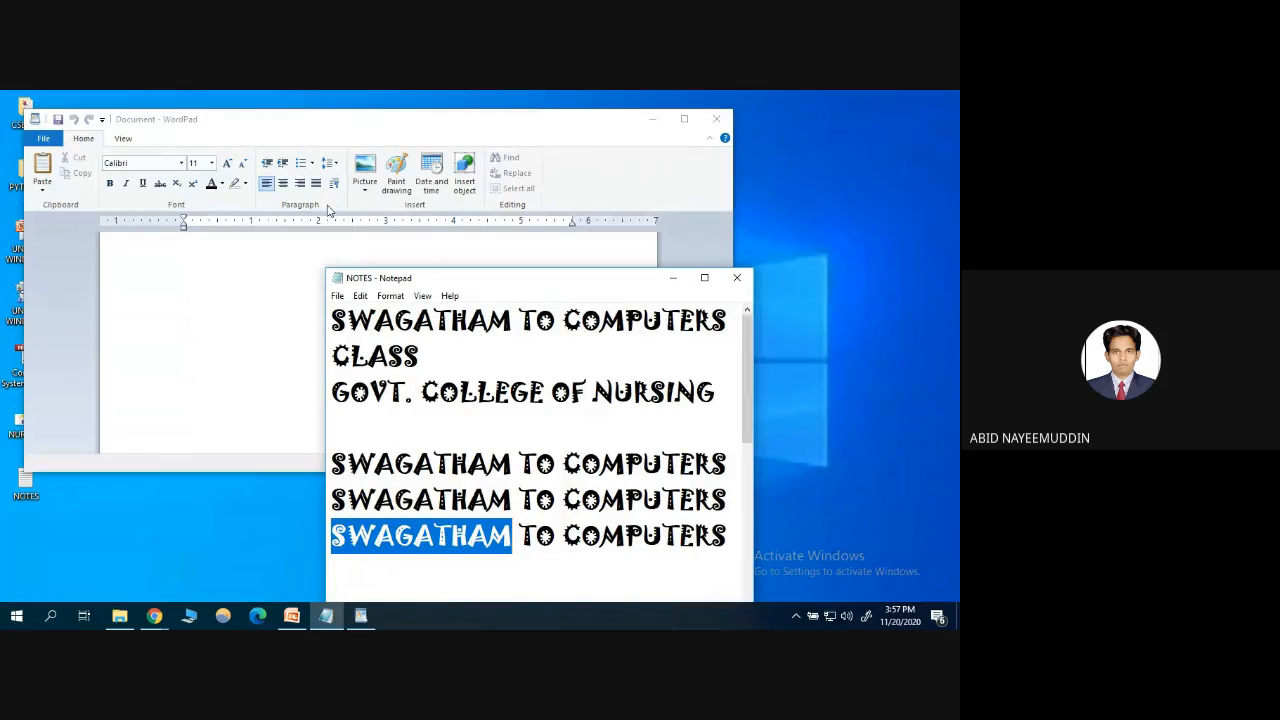
Examine Notepad's font settings without changing them, and return to the blank WordPad document
{"action": "left_click", "coordinate": [391, 297]}
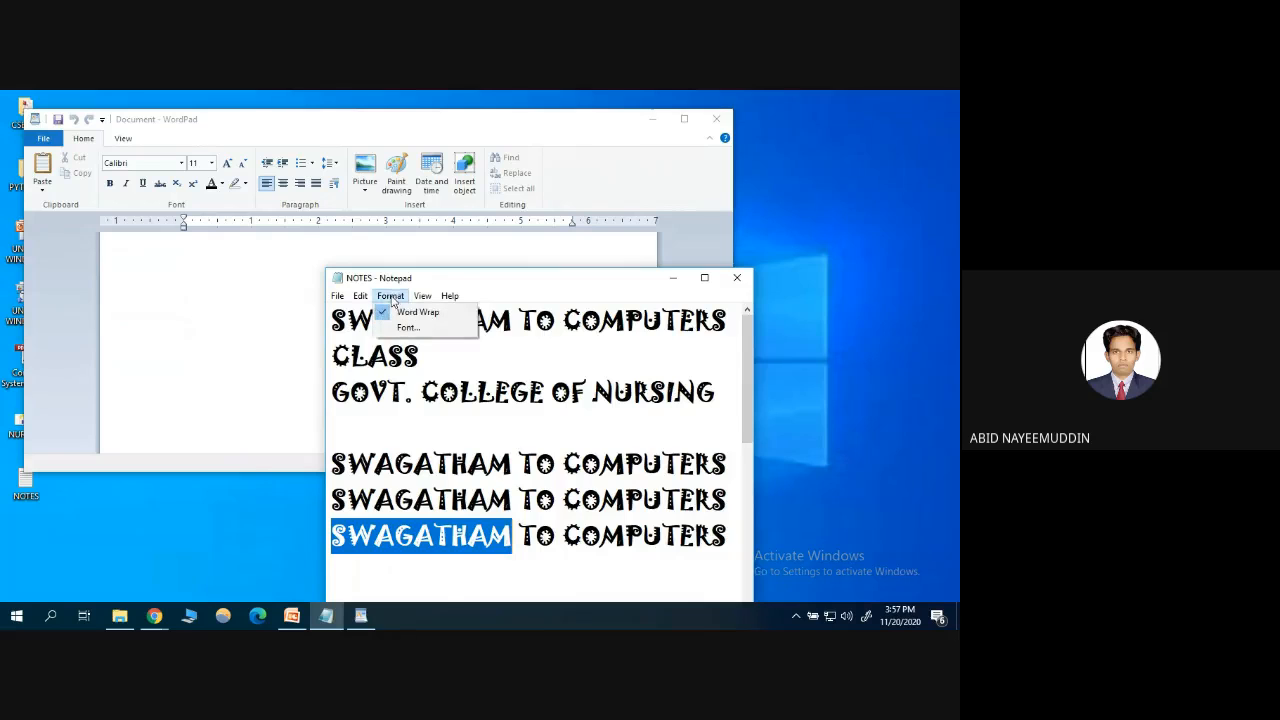
{"action": "left_click", "coordinate": [402, 325]}
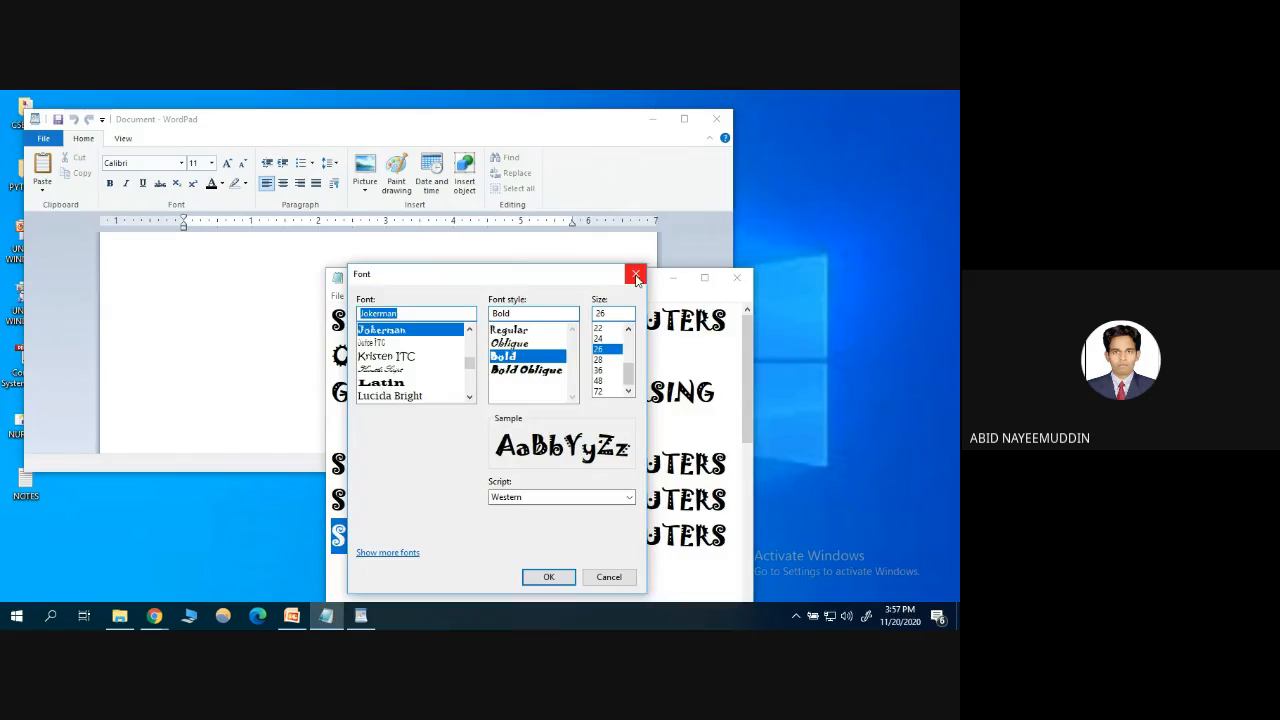
{"action": "left_click", "coordinate": [636, 276]}
{"action": "left_click", "coordinate": [316, 266]}
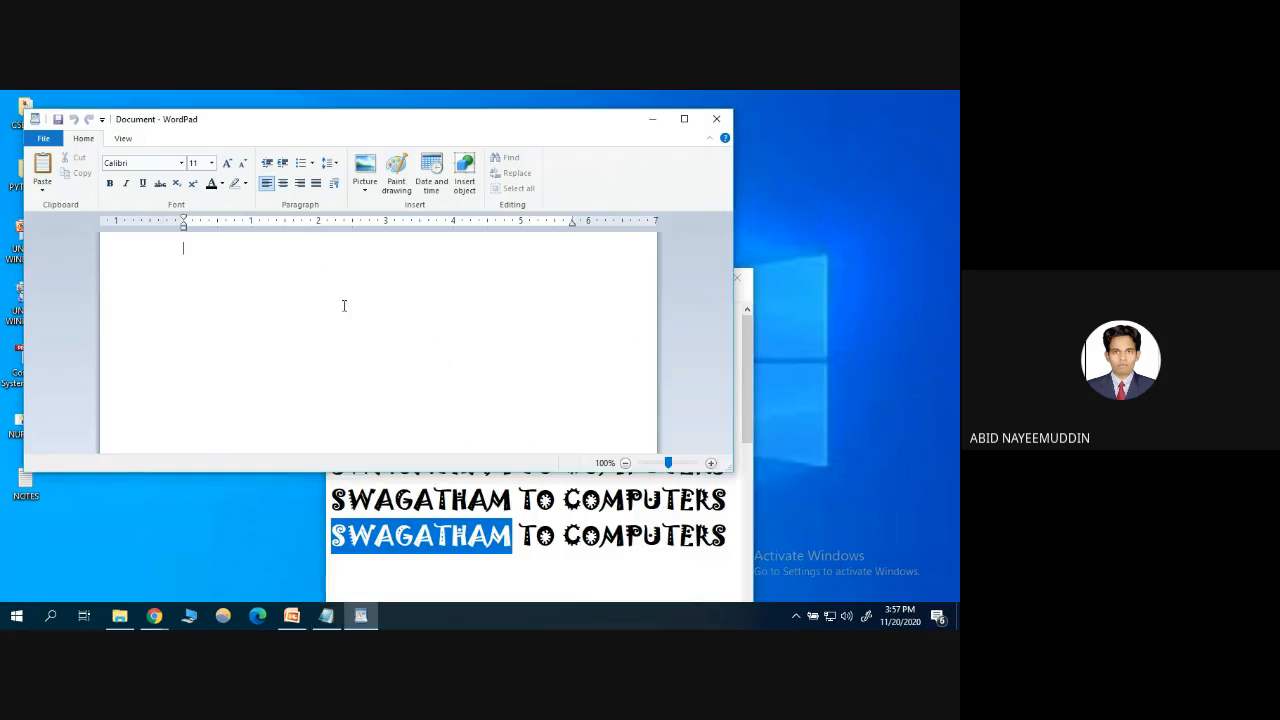
Copy all the text of the NOTES file in Notepad and paste it into the blank WordPad document
{"action": "left_click", "coordinate": [577, 517]}
{"action": "key", "text": "ctrl+a"}
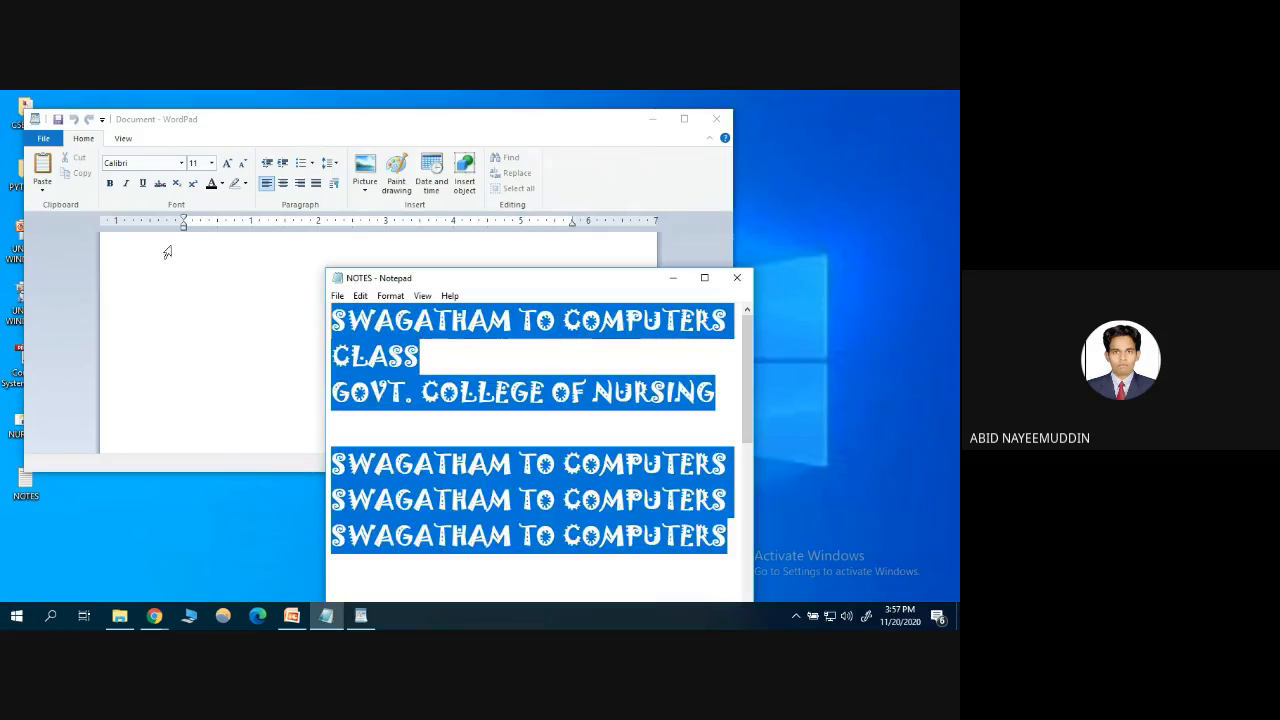
{"action": "left_click", "coordinate": [360, 296]}
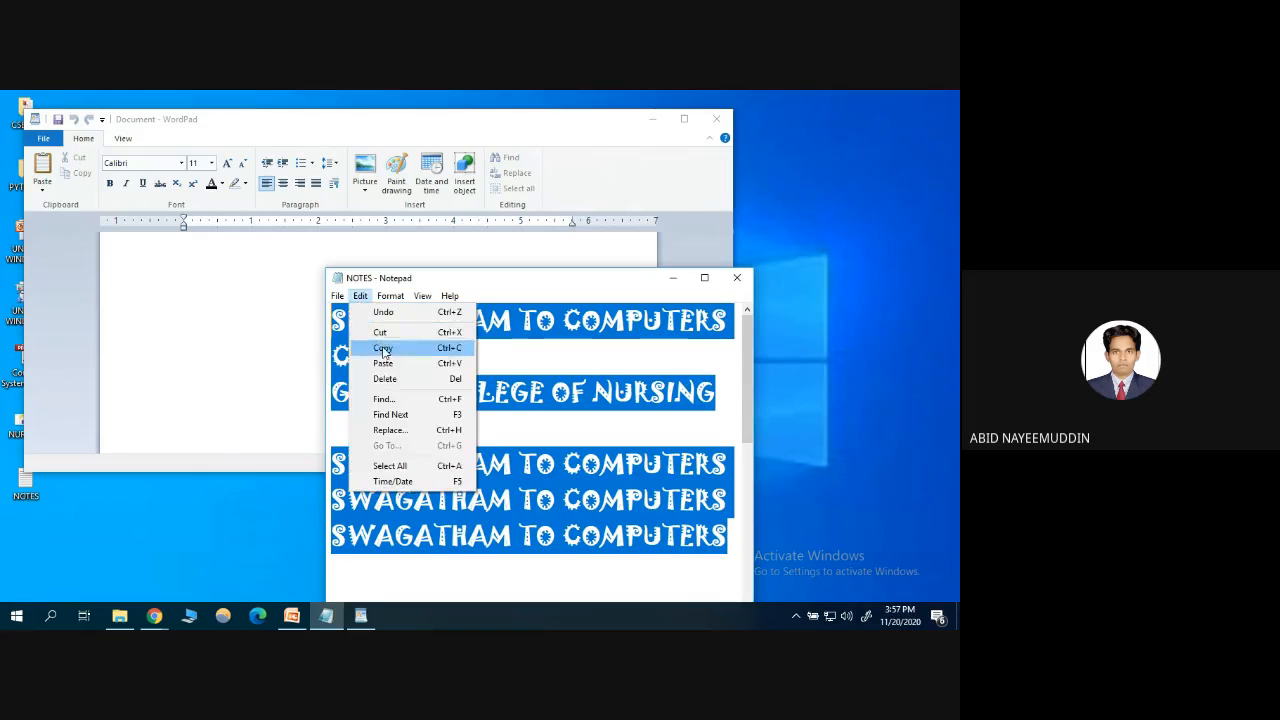
{"action": "left_click", "coordinate": [385, 350]}
{"action": "left_click", "coordinate": [198, 253]}
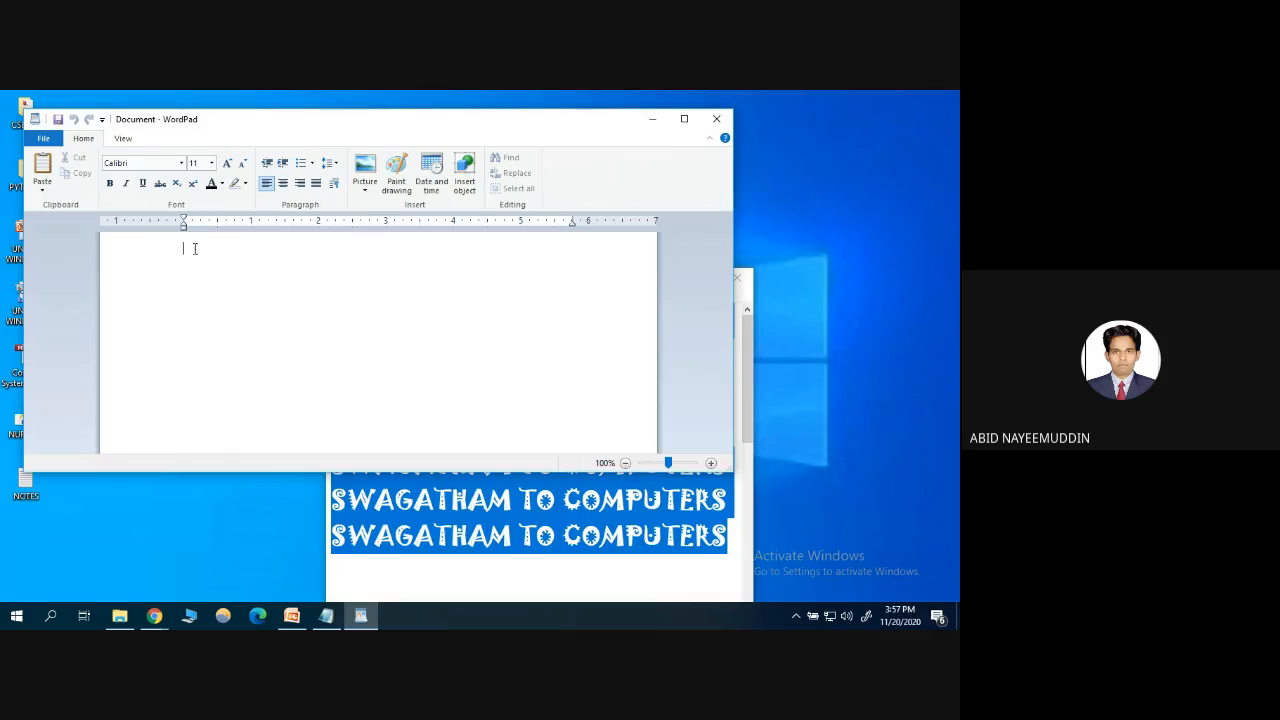
{"action": "right_click", "coordinate": [195, 249]}
{"action": "left_click", "coordinate": [185, 286]}
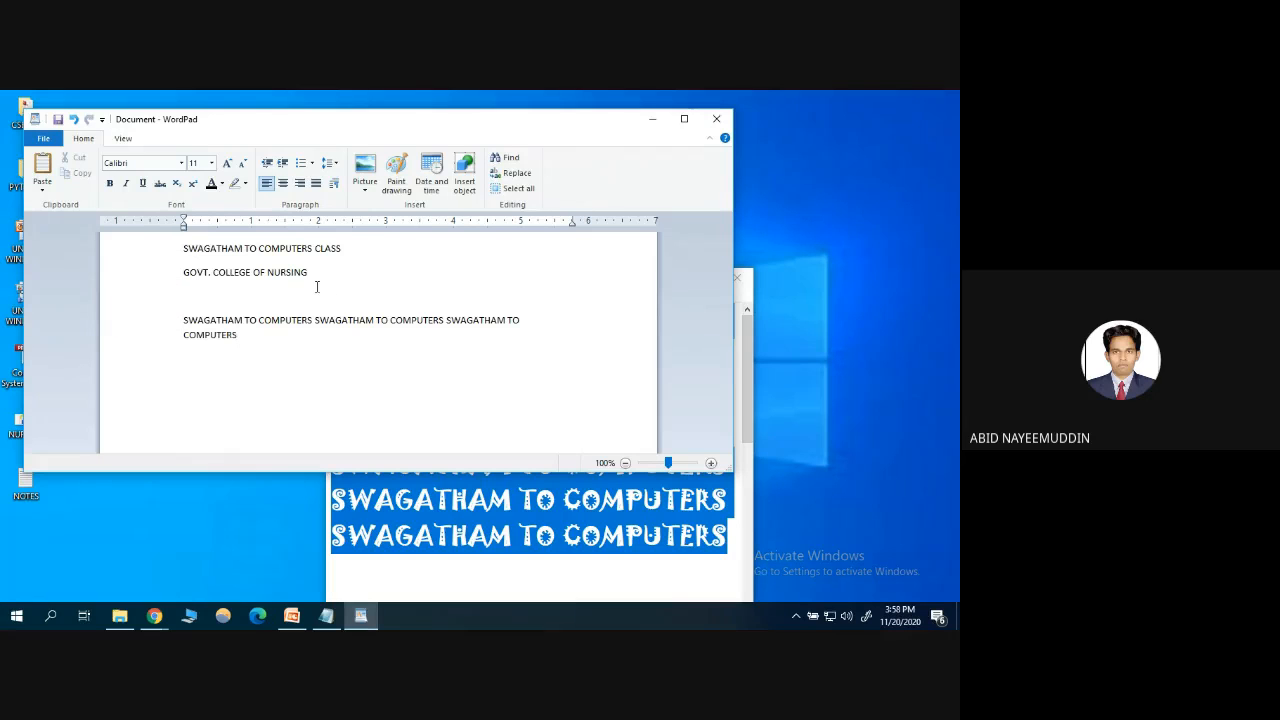
Set all the pasted text in WordPad to size 24 and make it bold
{"action": "left_click_drag", "start_coordinate": [248, 335], "coordinate": [181, 244]}
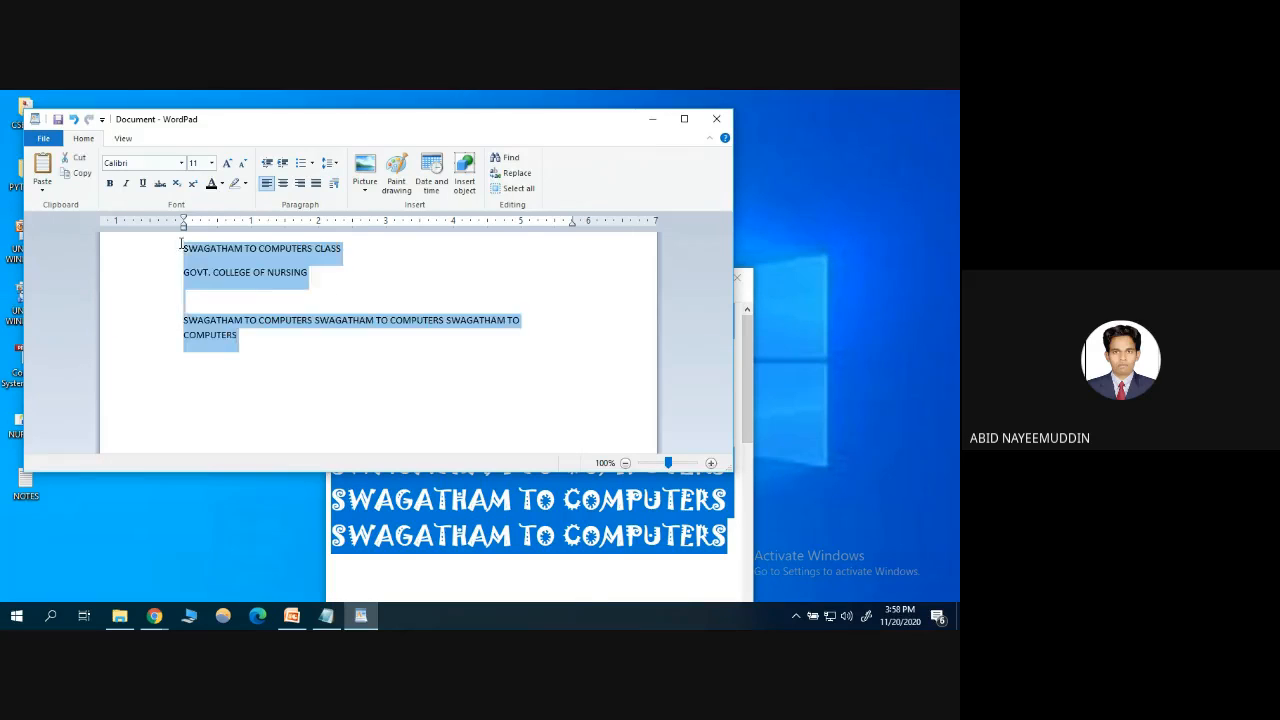
{"action": "left_click", "coordinate": [258, 335]}
{"action": "left_click_drag", "start_coordinate": [246, 342], "coordinate": [163, 254]}
{"action": "left_click", "coordinate": [211, 165]}
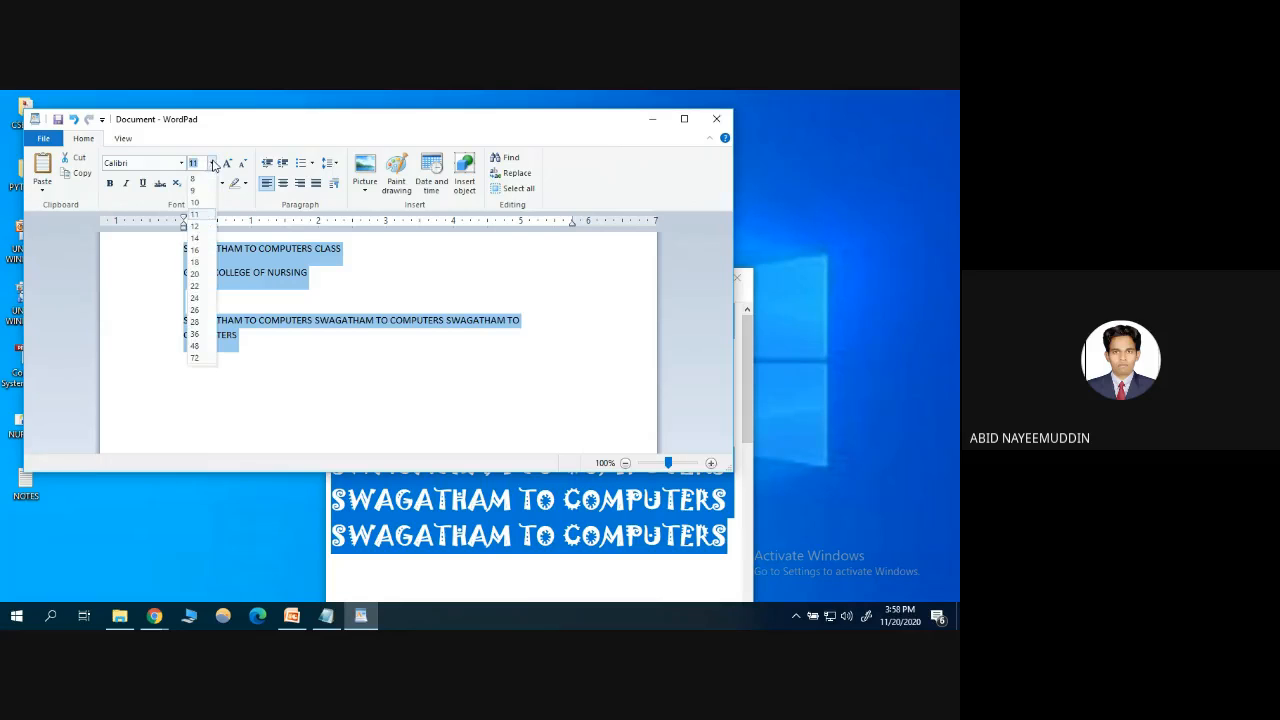
{"action": "left_click", "coordinate": [196, 305]}
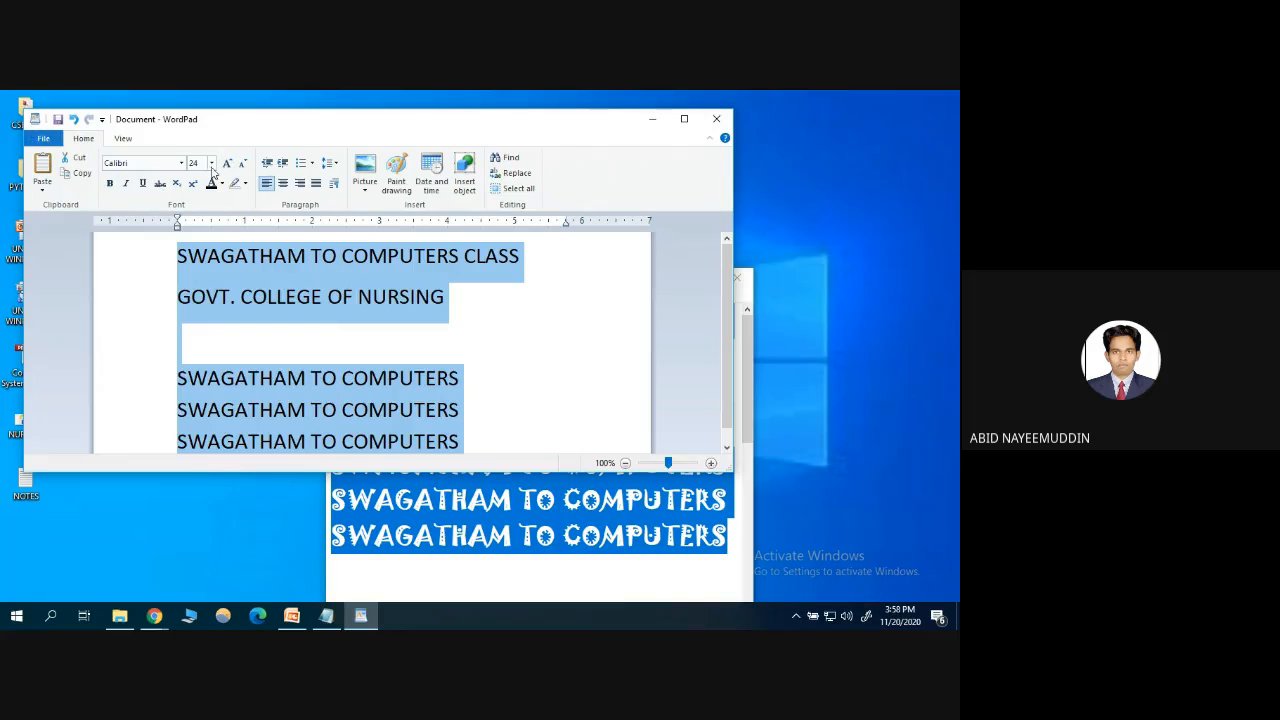
{"action": "left_click", "coordinate": [110, 184]}
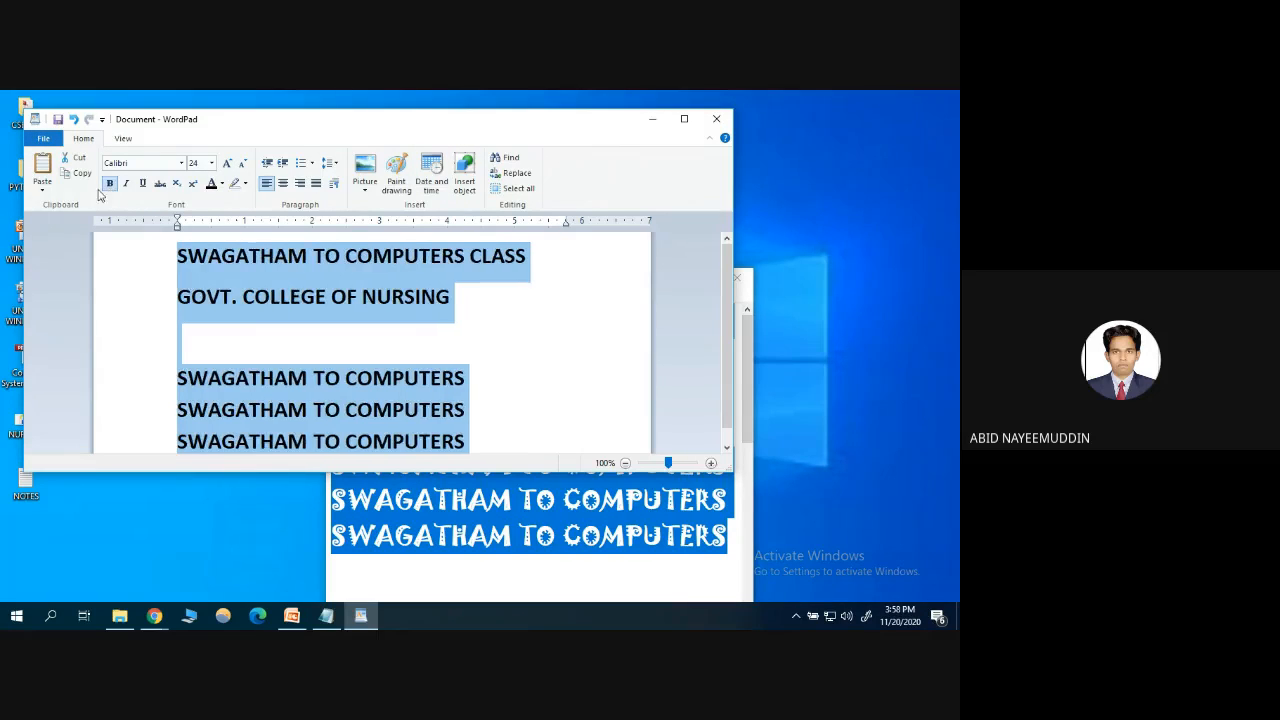
Change the font of all the pasted text to Berlin Sans FB Demi and colour it orange-yellow
{"action": "left_click", "coordinate": [181, 163]}
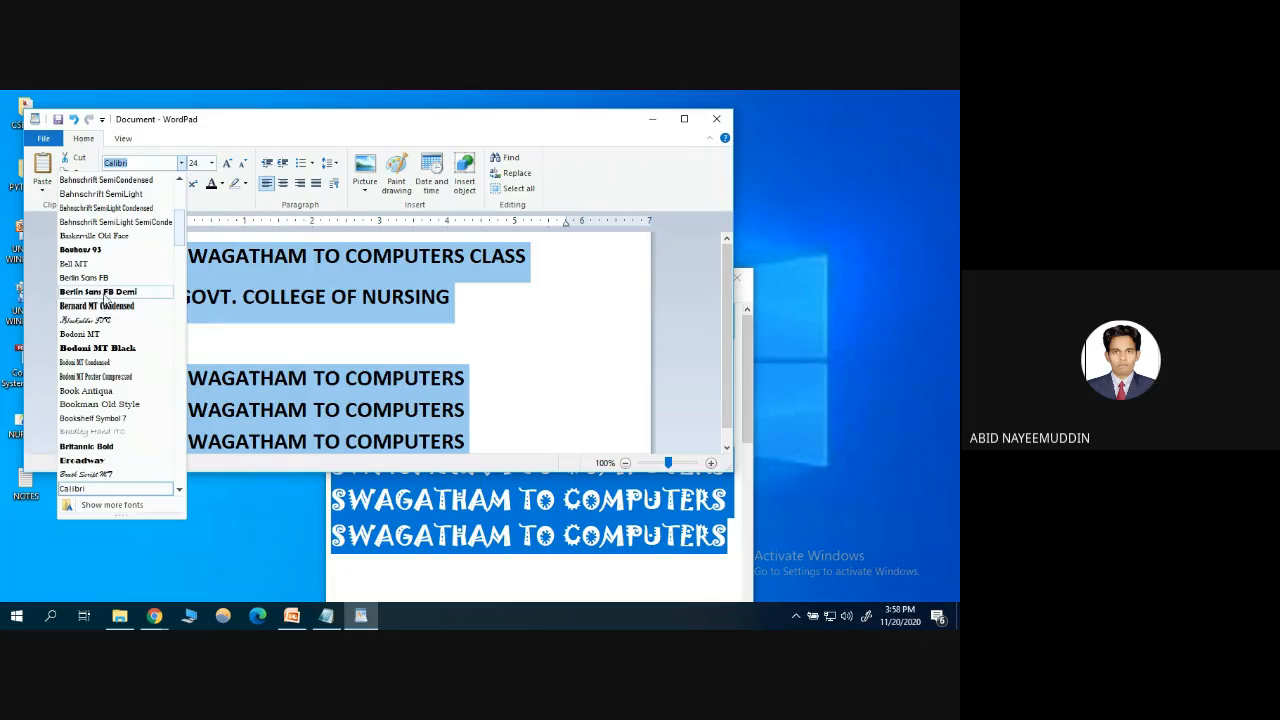
{"action": "left_click", "coordinate": [105, 292]}
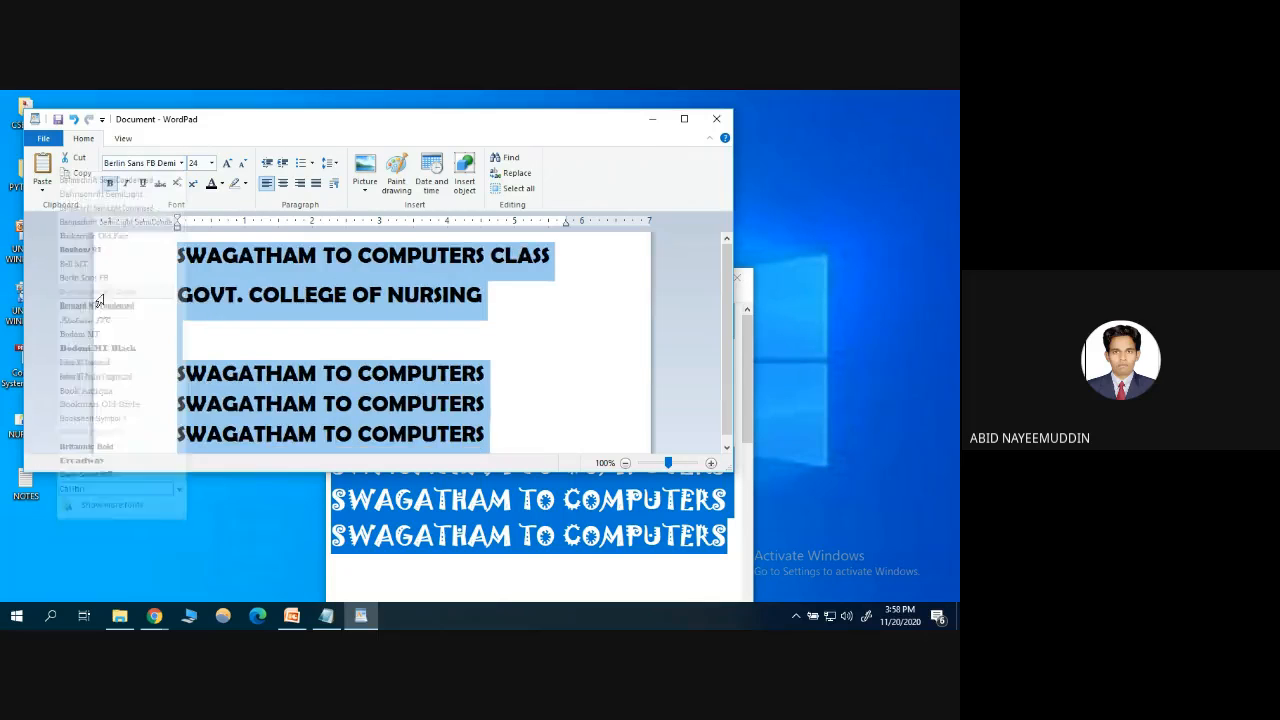
{"action": "left_click", "coordinate": [221, 184]}
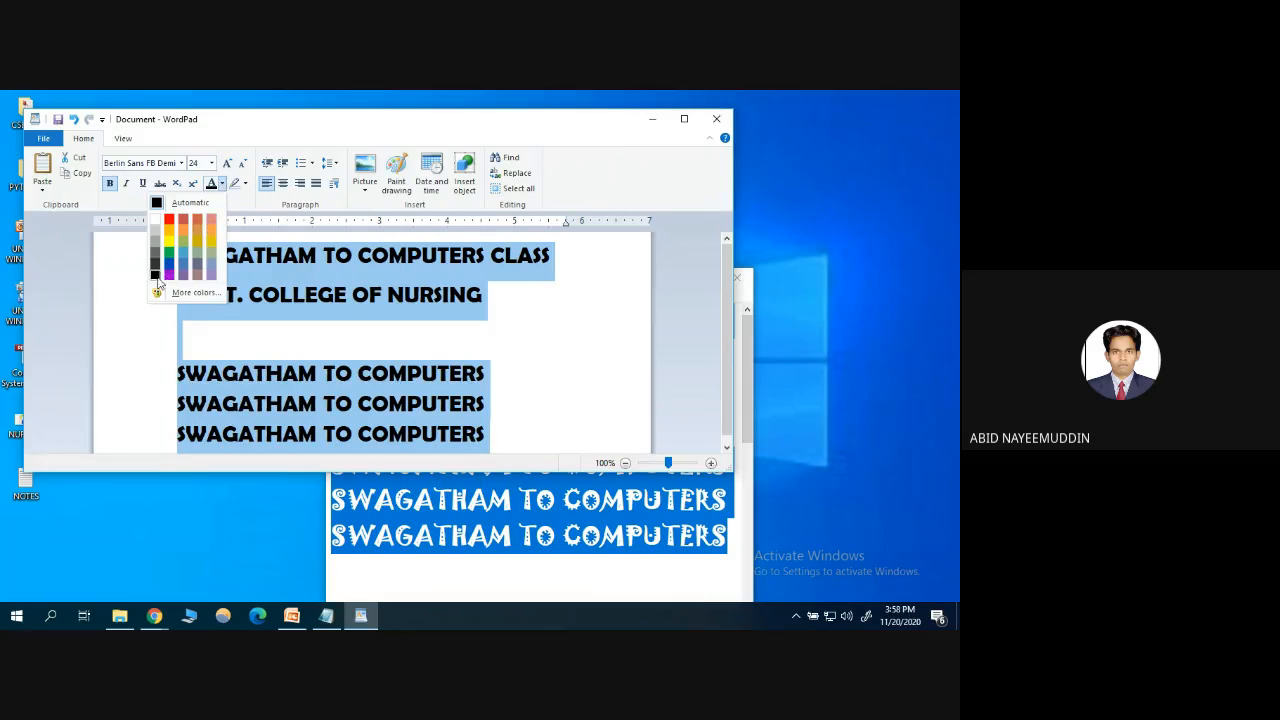
{"action": "left_click", "coordinate": [172, 234]}
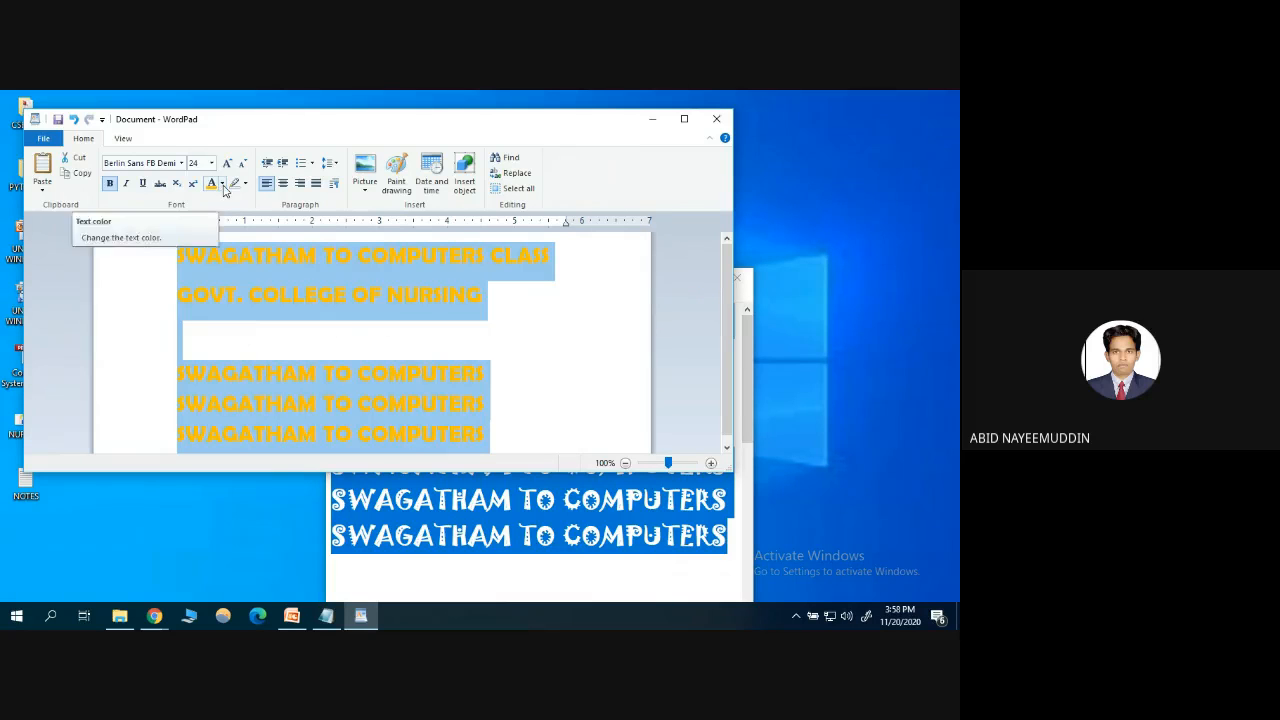
{"action": "left_click", "coordinate": [254, 256]}
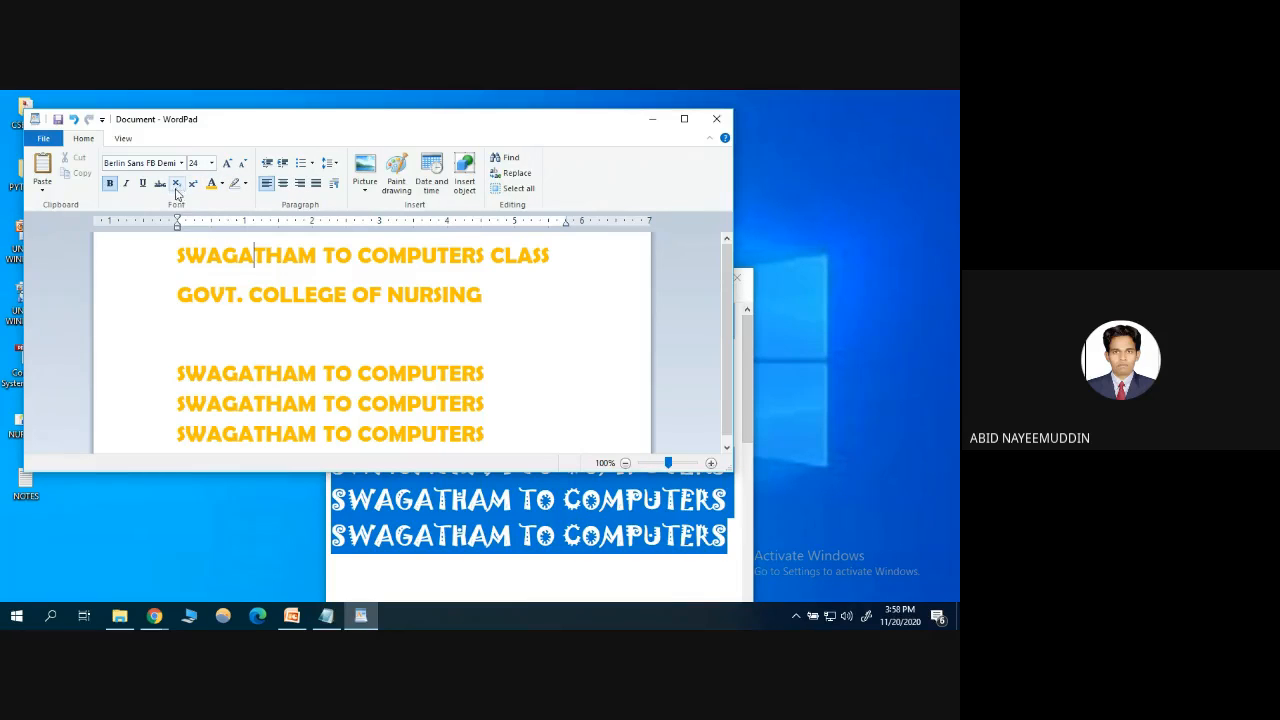
Add X2 after GOVT. COLLEGE OF NURSING and format only its 2 as superscript
{"action": "left_click", "coordinate": [498, 298]}
{"action": "type", "text": "x"}
{"action": "key", "text": "BackSpace"}
{"action": "type", "text": "X2"}
{"action": "double_click", "coordinate": [509, 298]}
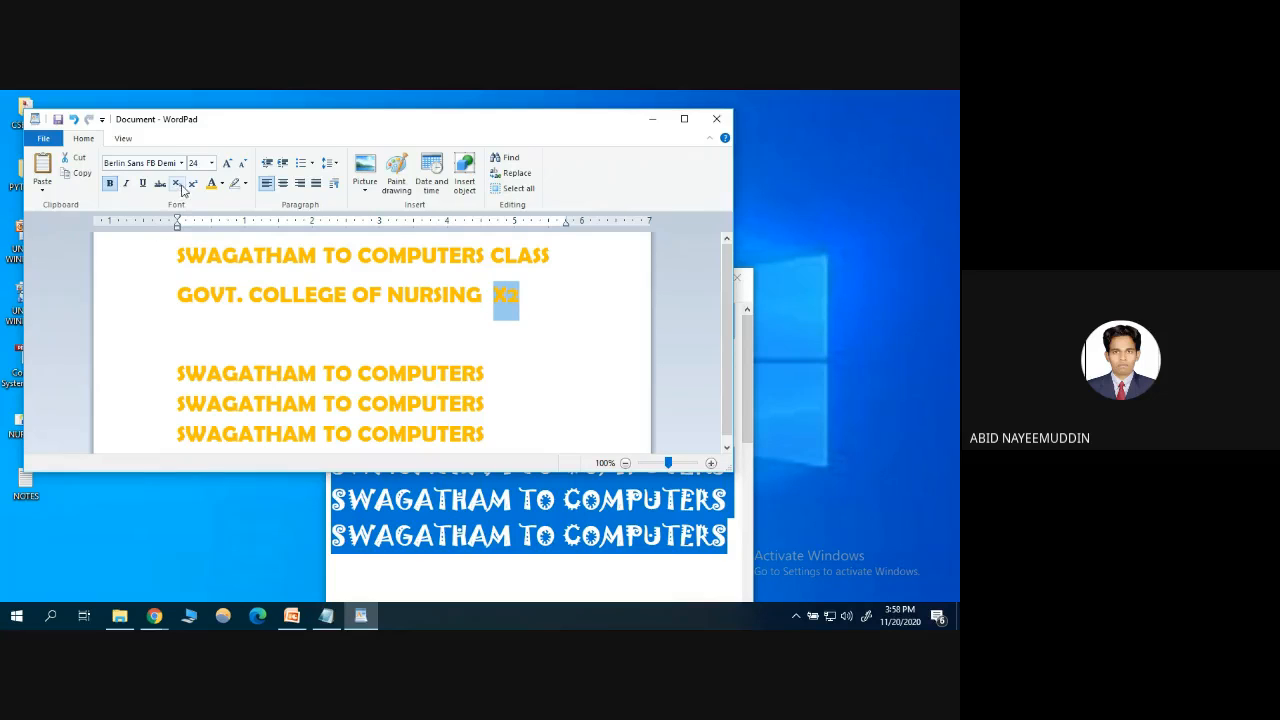
{"action": "left_click", "coordinate": [194, 186]}
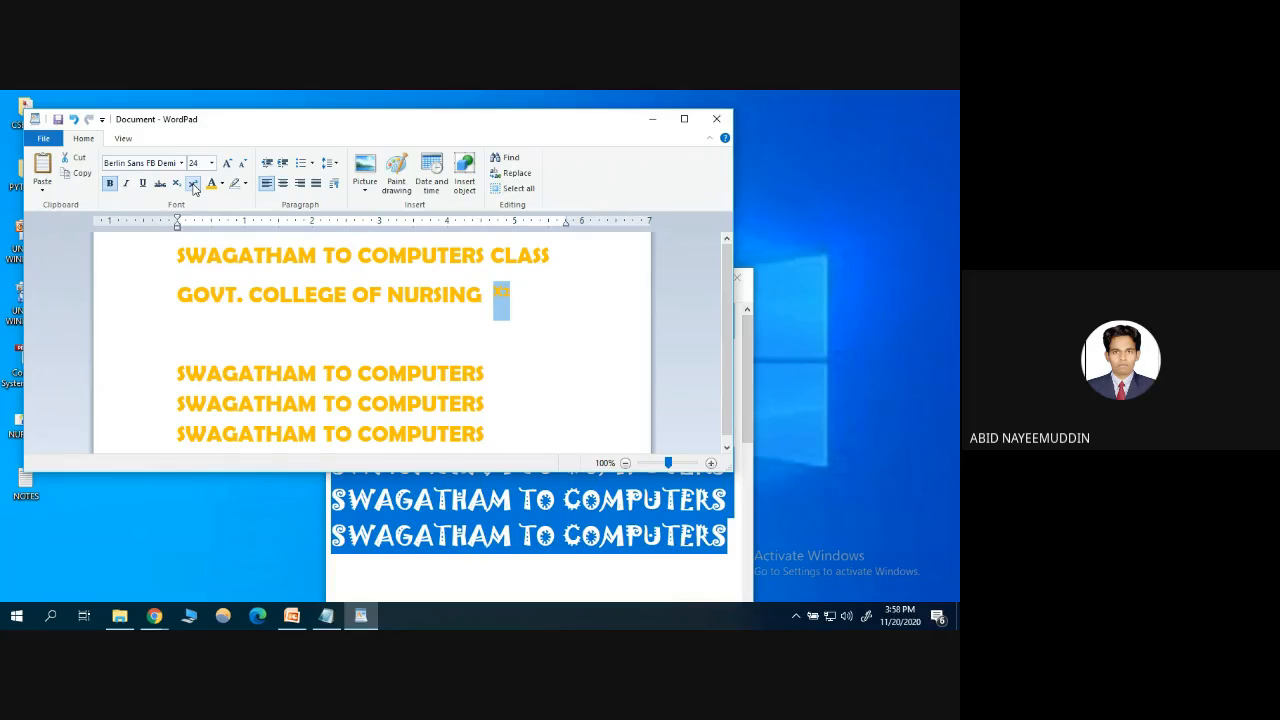
{"action": "left_click", "coordinate": [512, 296]}
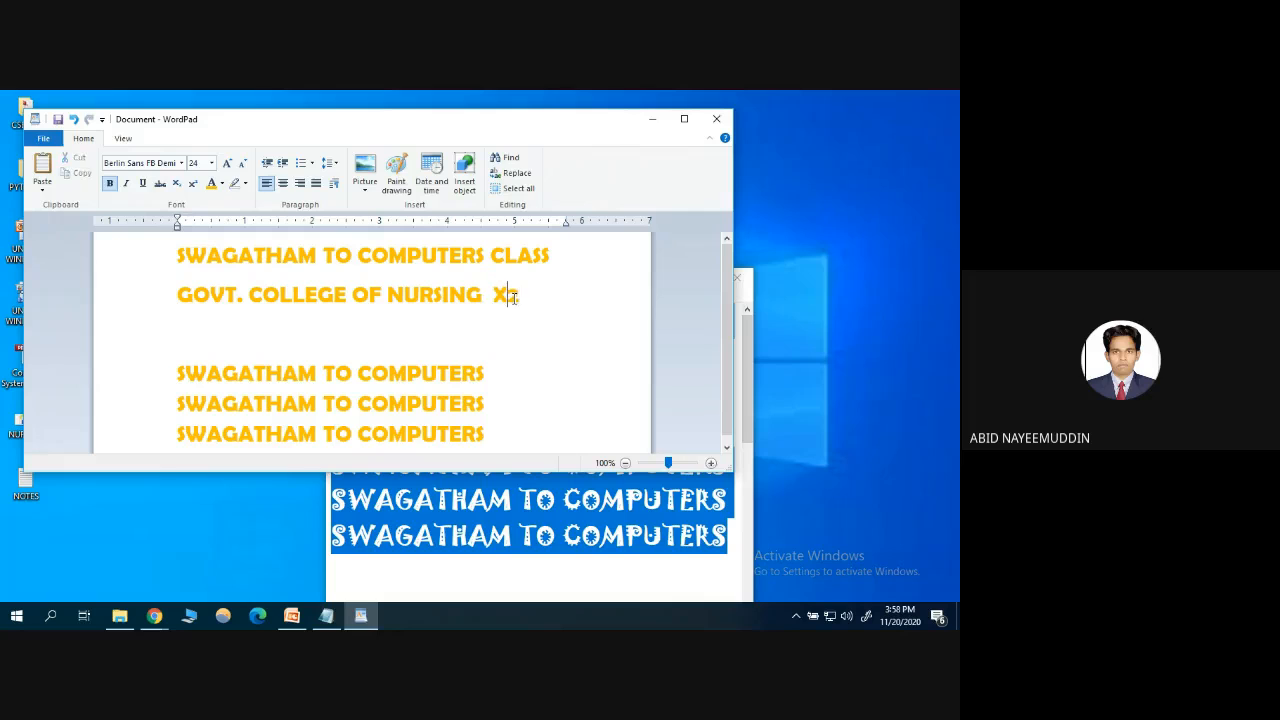
{"action": "left_click_drag", "start_coordinate": [513, 296], "coordinate": [506, 296]}
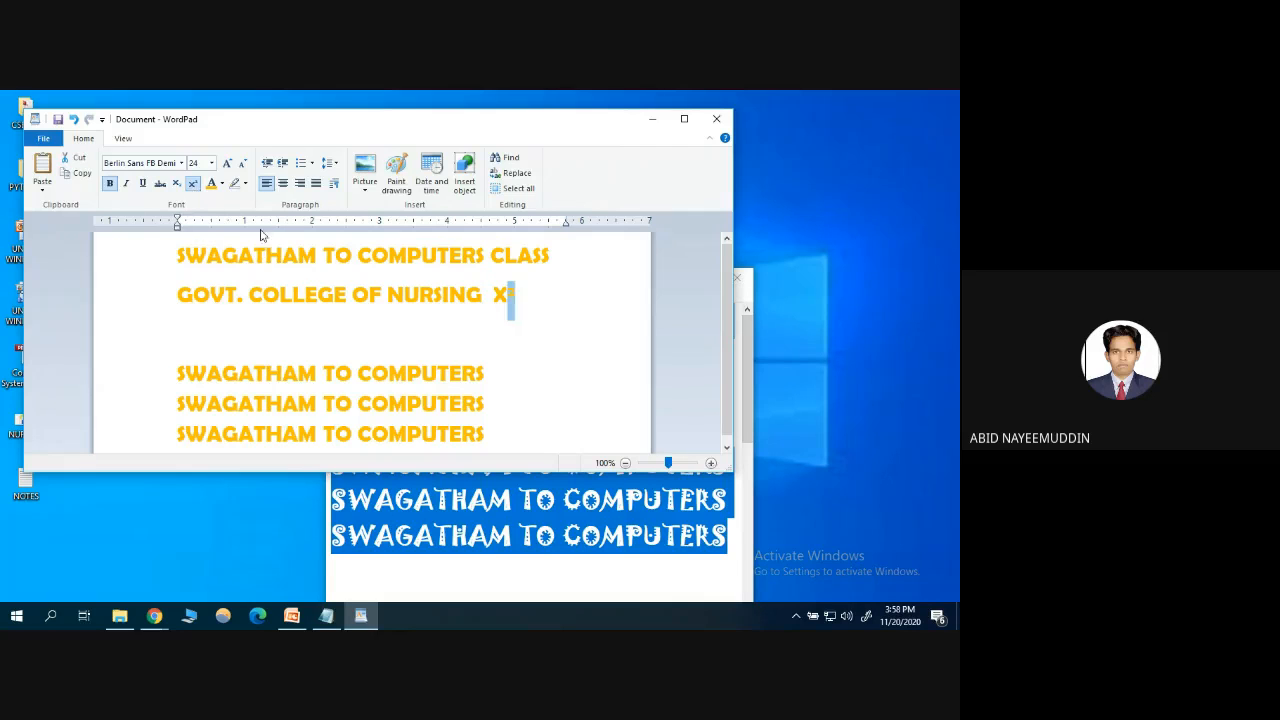
{"action": "left_click", "coordinate": [533, 314]}
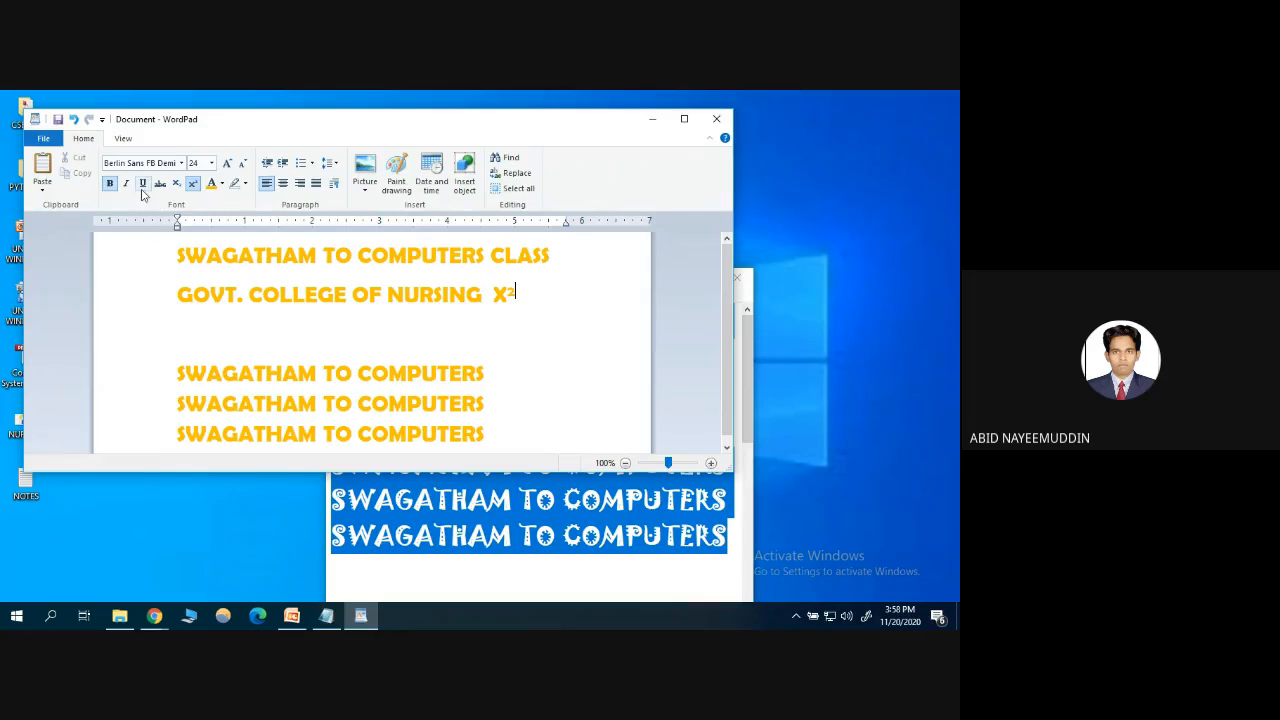
Underline and italicize the first line, SWAGATHAM TO COMPUTERS CLASS, and colour it purple
{"action": "left_click", "coordinate": [165, 266]}
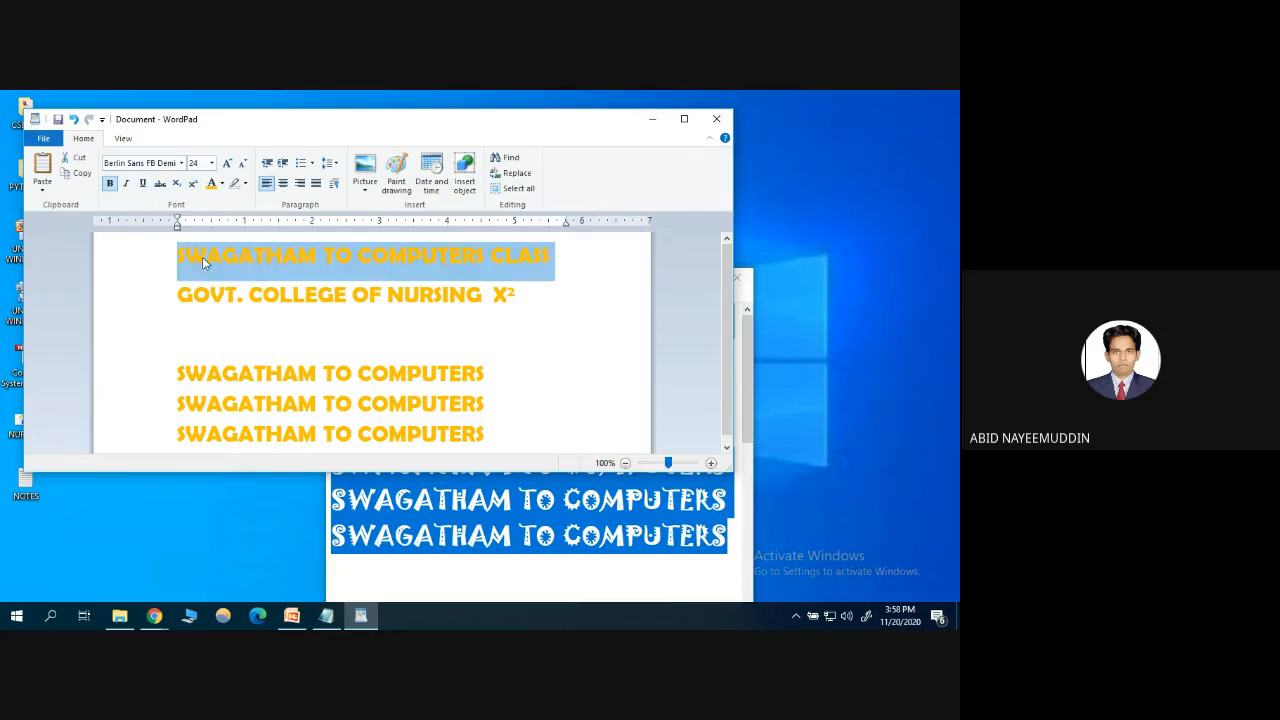
{"action": "left_click", "coordinate": [143, 184]}
{"action": "left_click", "coordinate": [126, 184]}
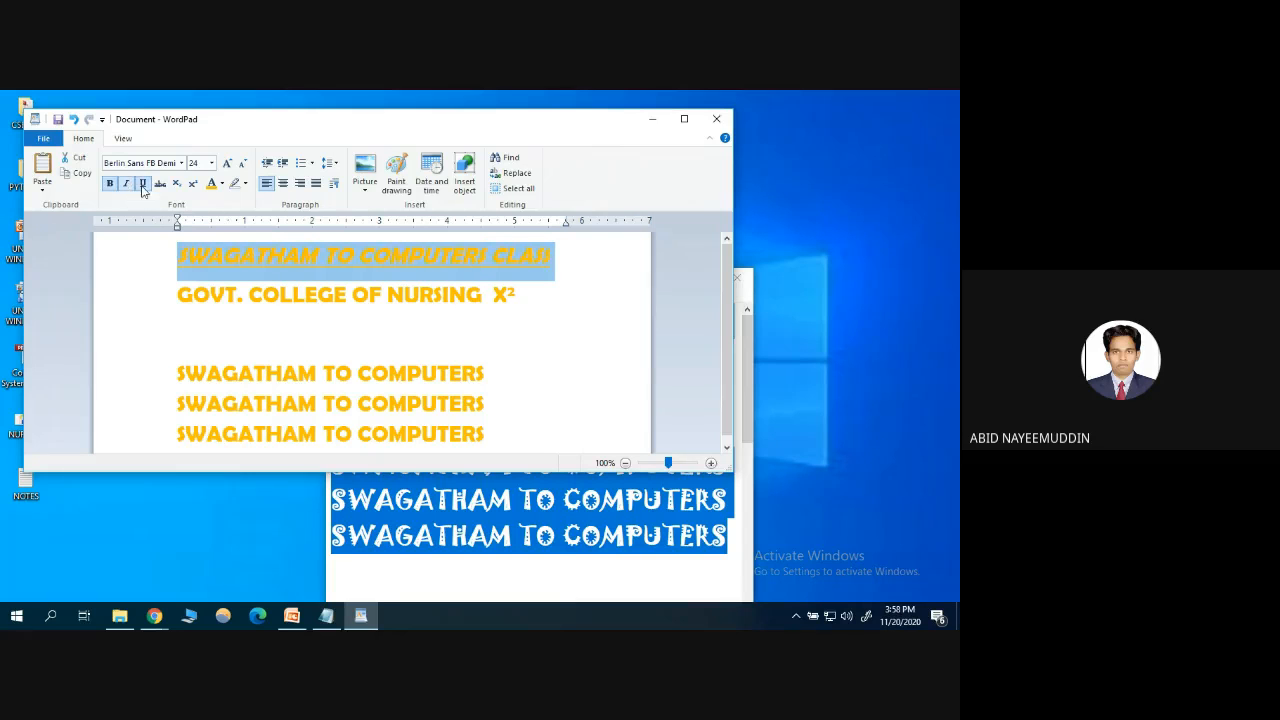
{"action": "left_click", "coordinate": [222, 184]}
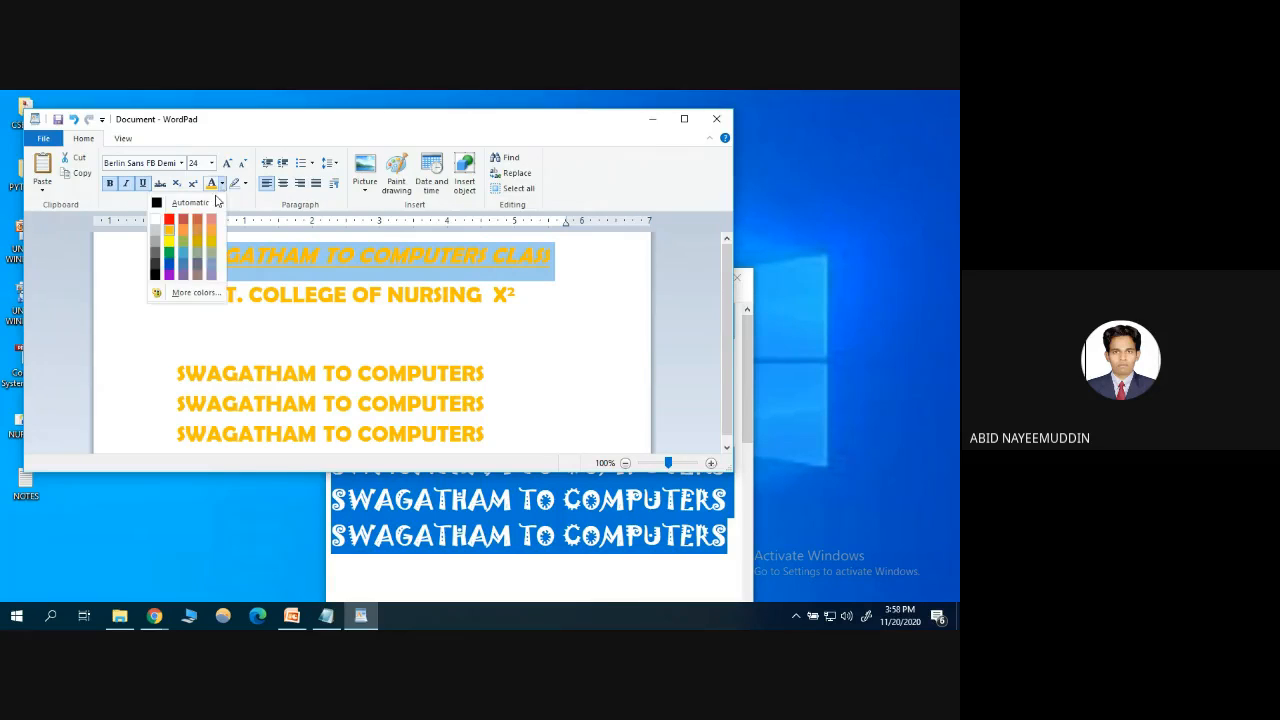
{"action": "left_click", "coordinate": [169, 277]}
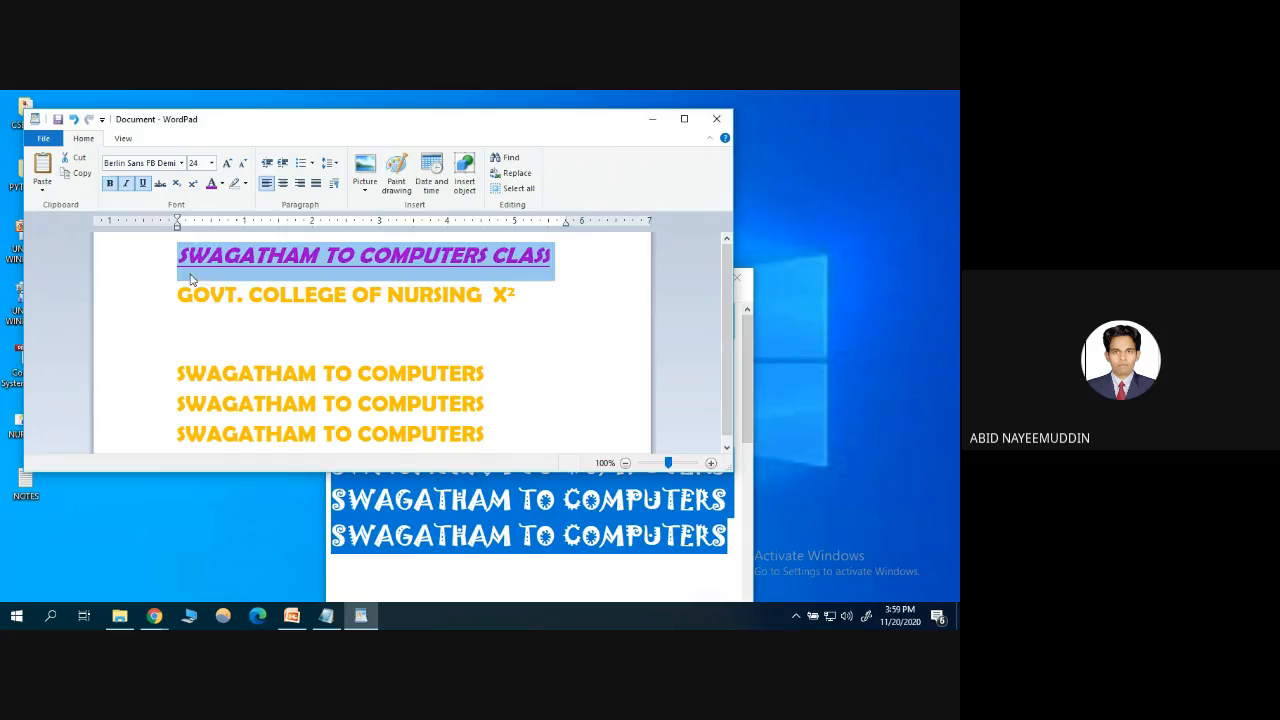
{"action": "left_click", "coordinate": [284, 256]}
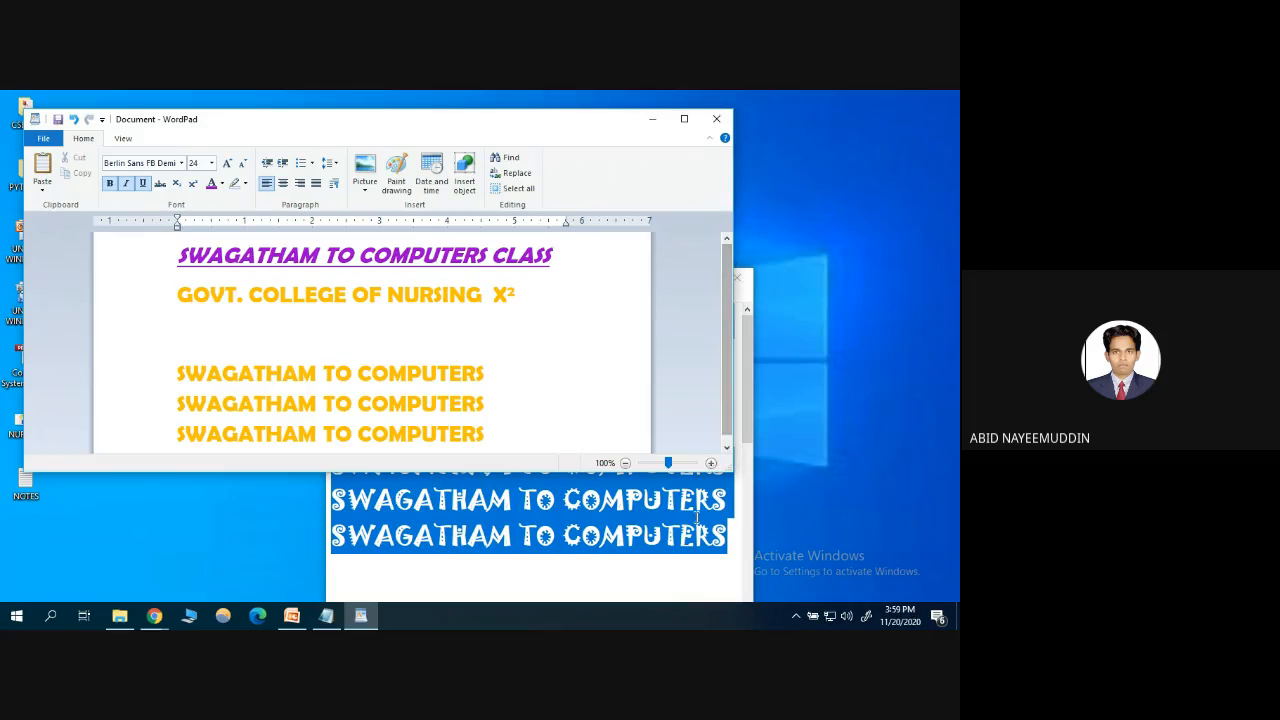
Minimize the NOTES Notepad window and return to WordPad's main formatting tools
{"action": "left_click", "coordinate": [742, 480]}
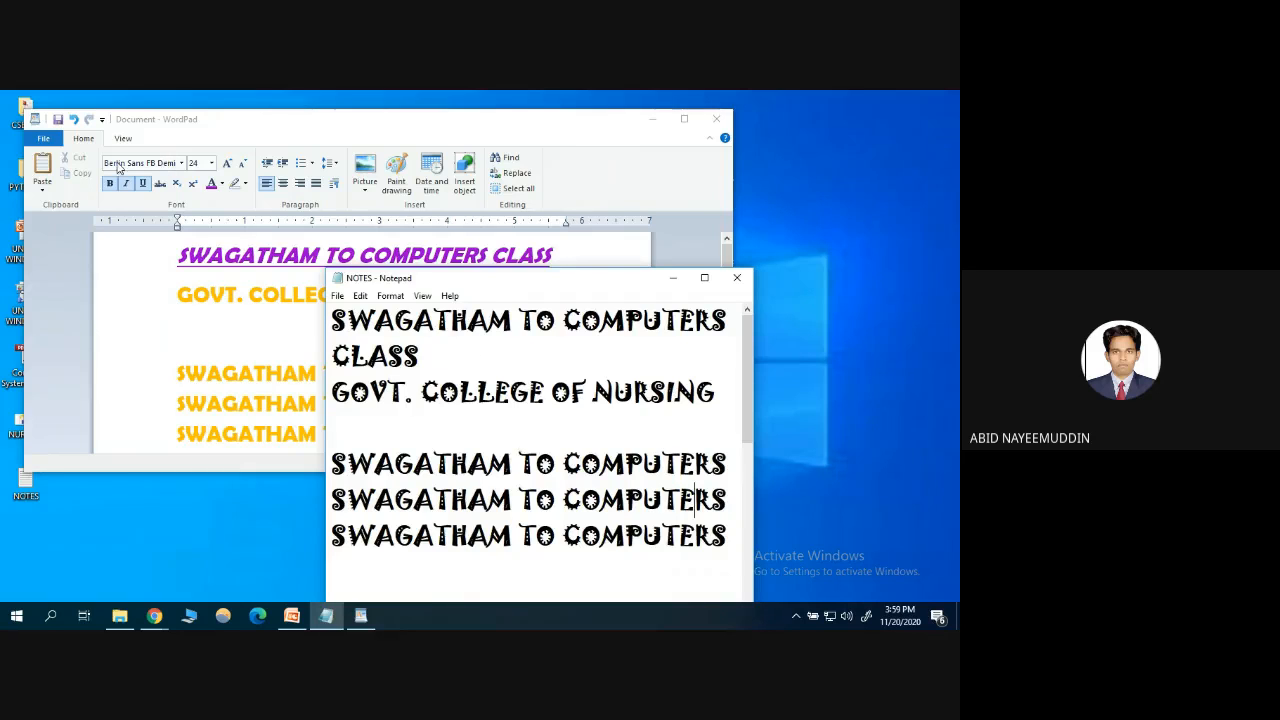
{"action": "left_click", "coordinate": [674, 278]}
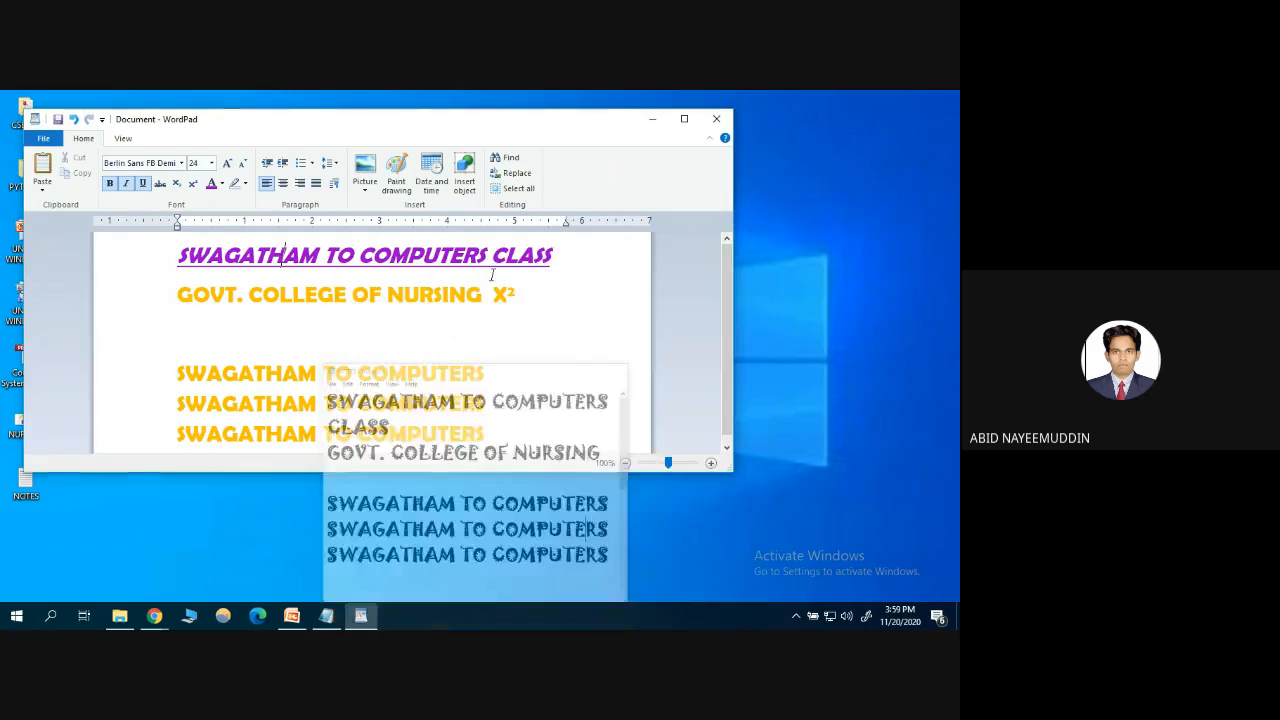
{"action": "left_click", "coordinate": [122, 139]}
{"action": "left_click", "coordinate": [84, 139]}
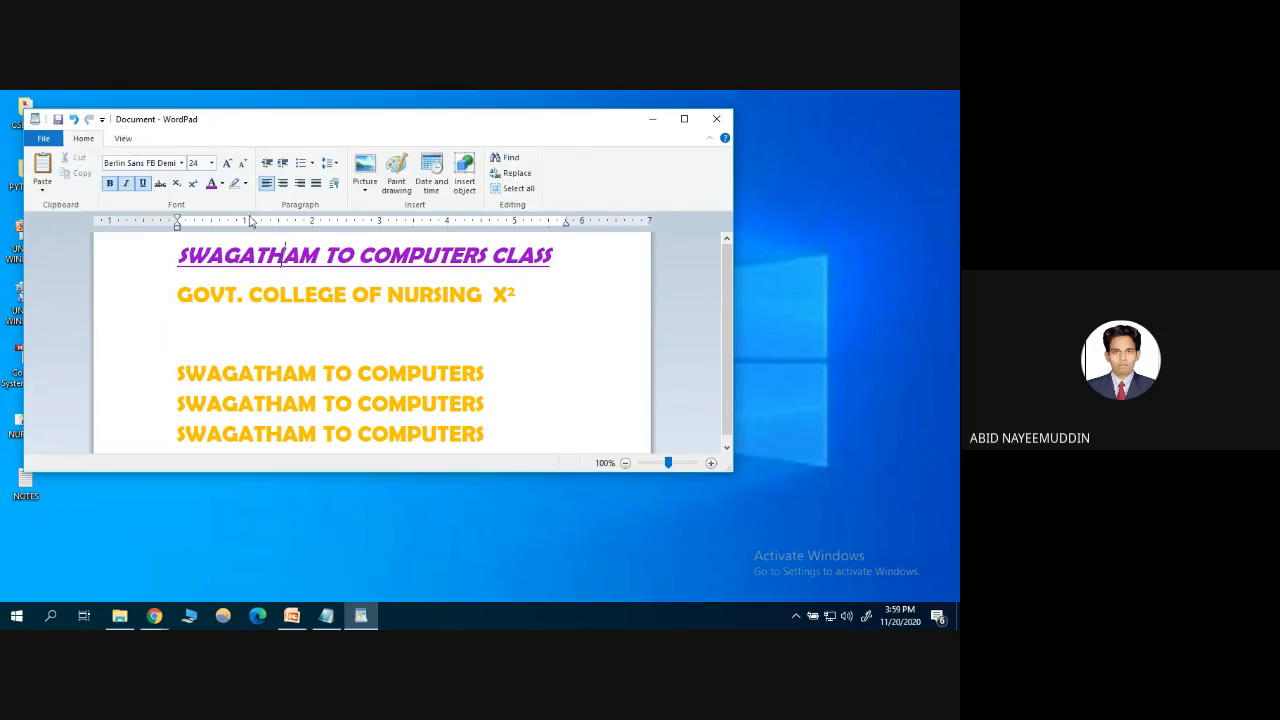
Review the file and format commands of the NOTES Notepad window and switch back to WordPad
{"action": "left_click", "coordinate": [358, 620]}
{"action": "left_click", "coordinate": [338, 296]}
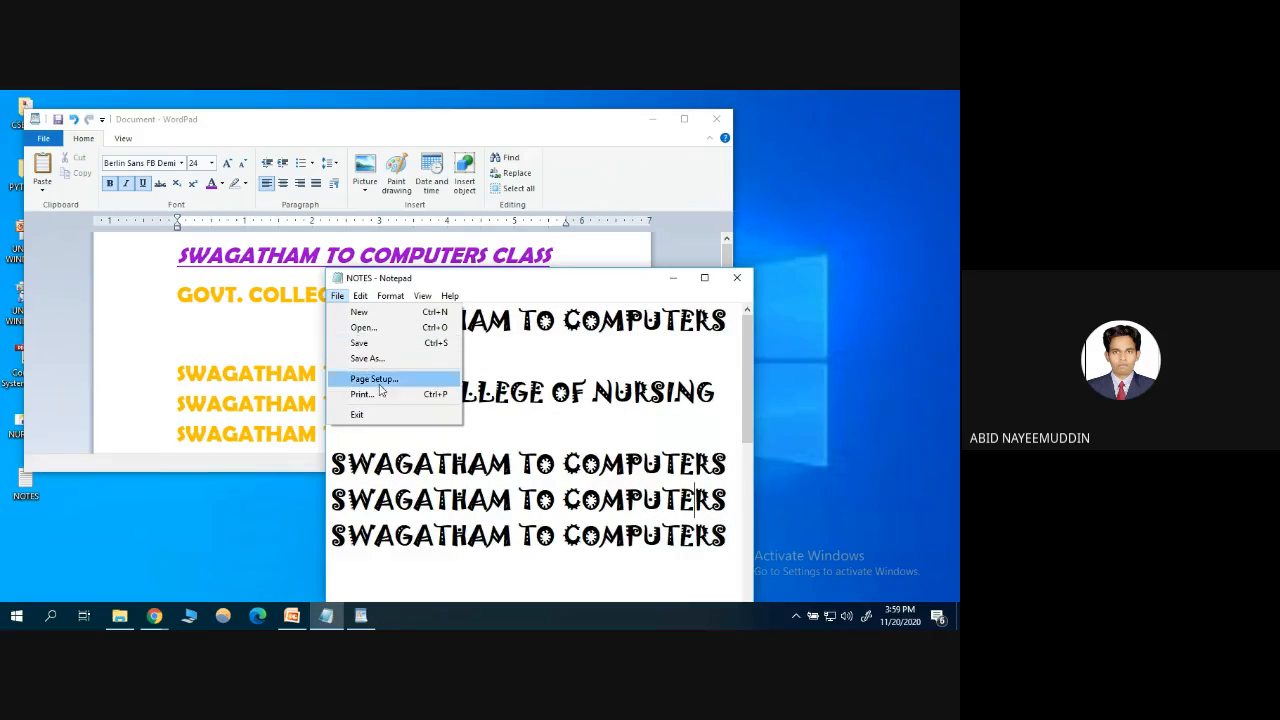
{"action": "left_click", "coordinate": [417, 312]}
{"action": "left_click", "coordinate": [390, 296]}
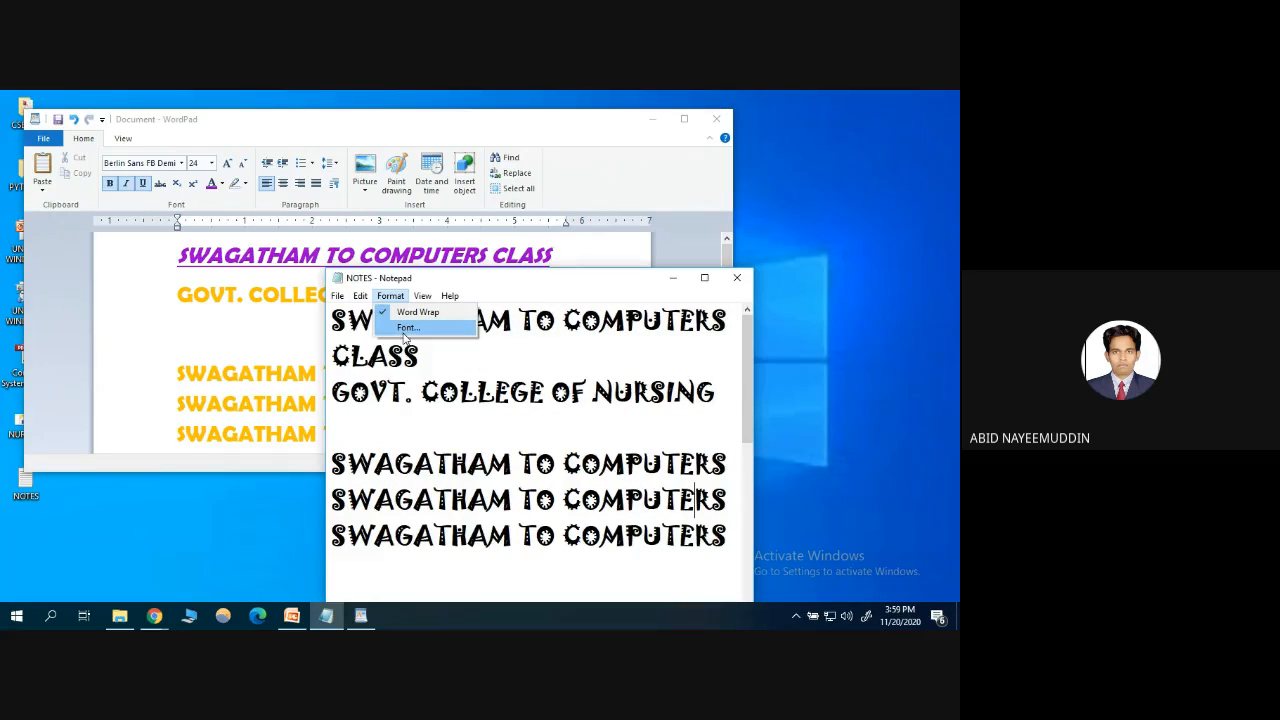
{"action": "left_click", "coordinate": [135, 310]}
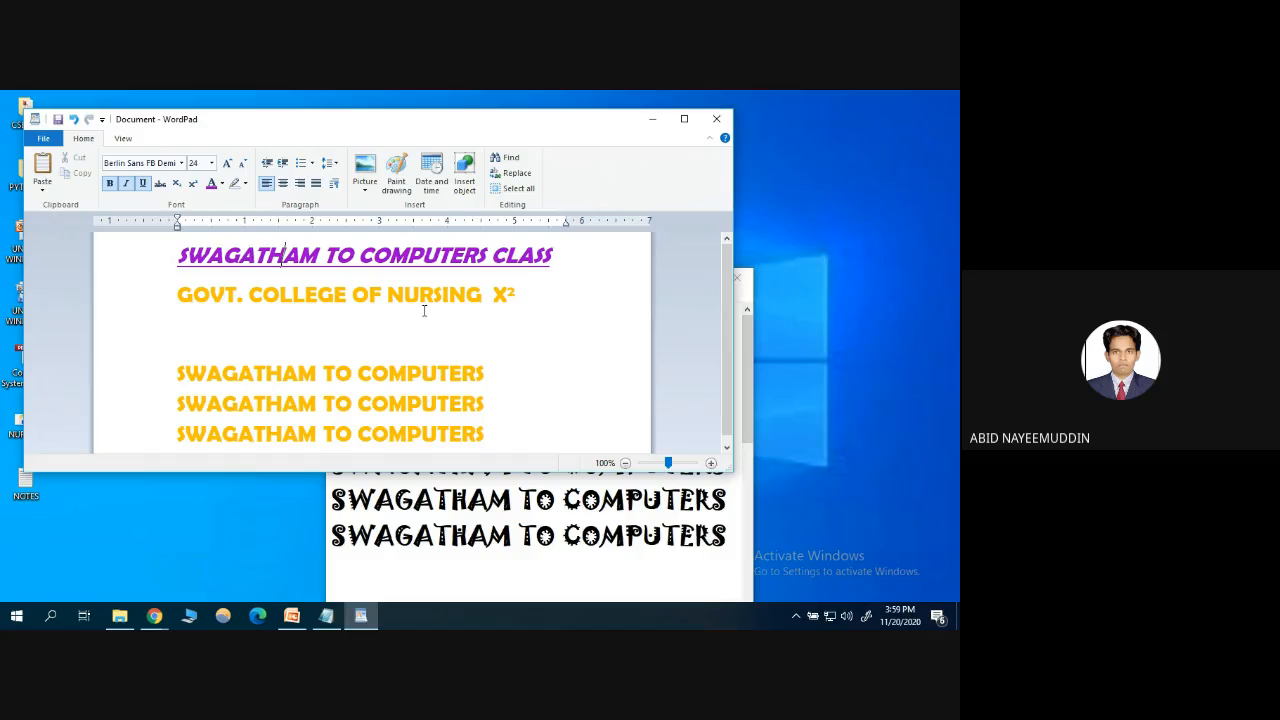
Add gfdg on the blank line below GOVT. COLLEGE OF NURSING and close the document, saving it to the Desktop as MYCOMPUTERSNOTES
{"action": "left_click", "coordinate": [377, 318]}
{"action": "type", "text": "gfdg"}
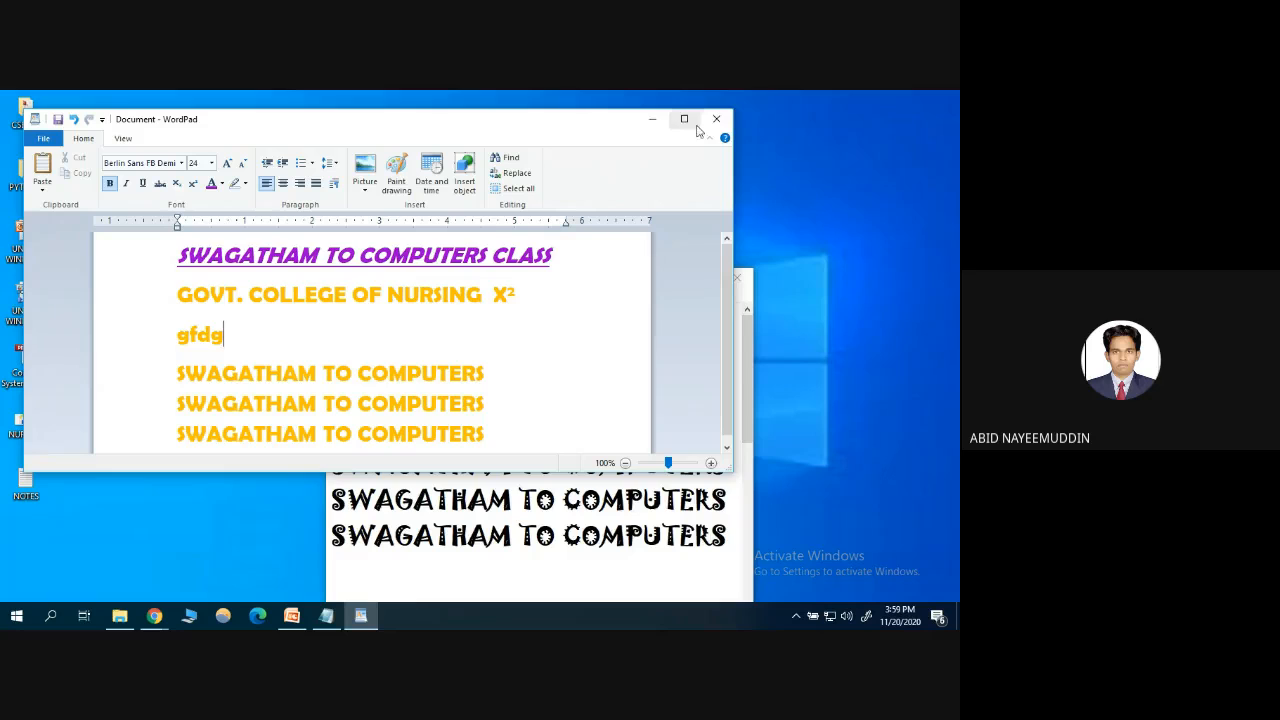
{"action": "left_click", "coordinate": [712, 120]}
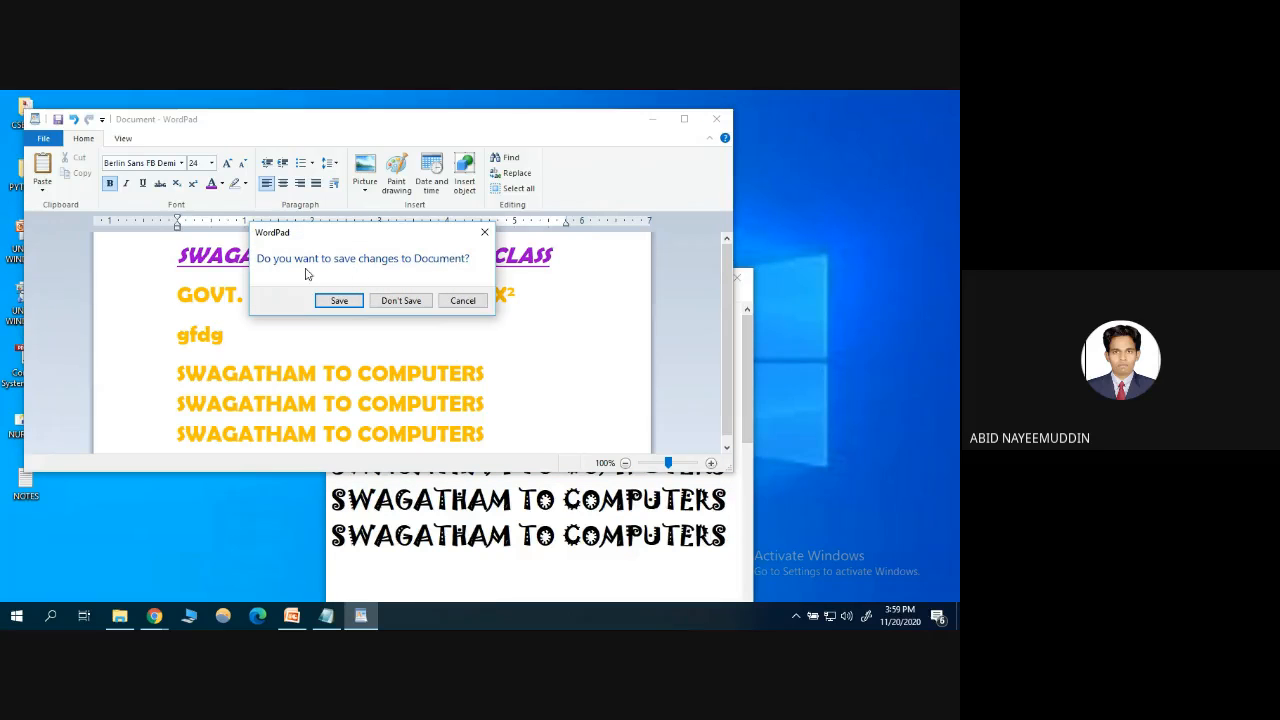
{"action": "left_click", "coordinate": [339, 303]}
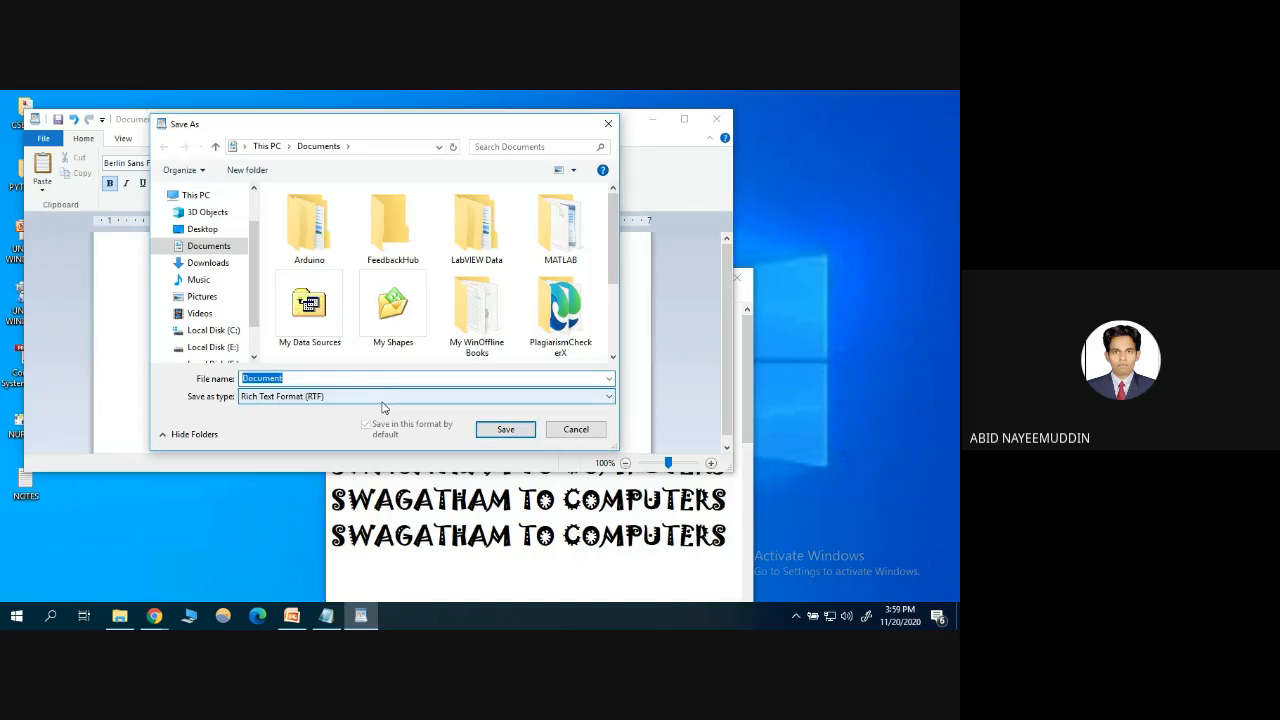
{"action": "type", "text": "MYC"}
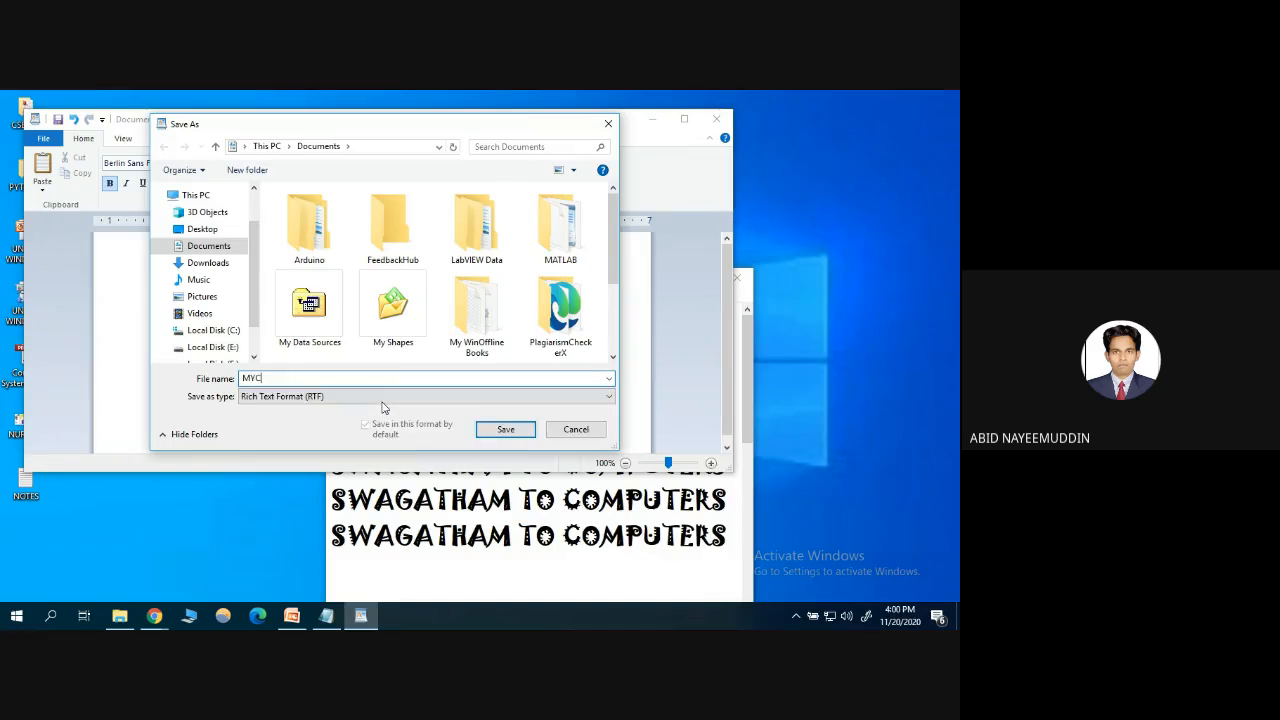
{"action": "type", "text": "OMPUTERS"}
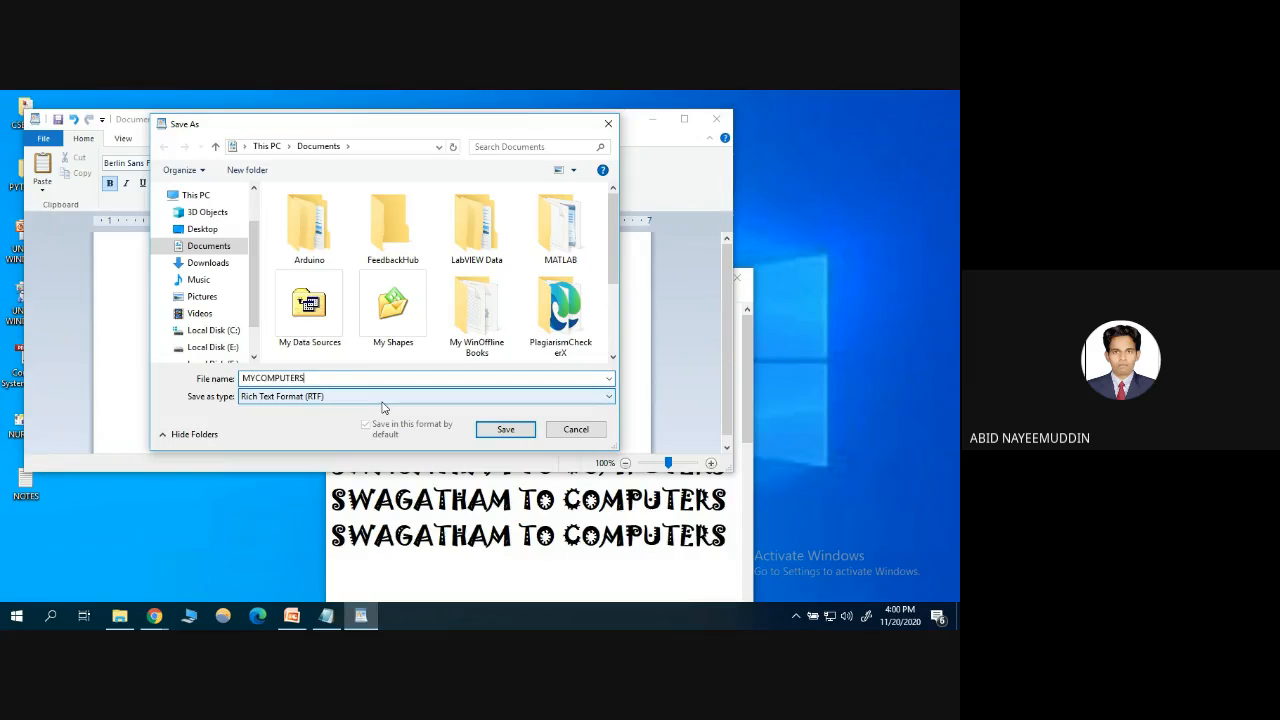
{"action": "type", "text": "NOTES"}
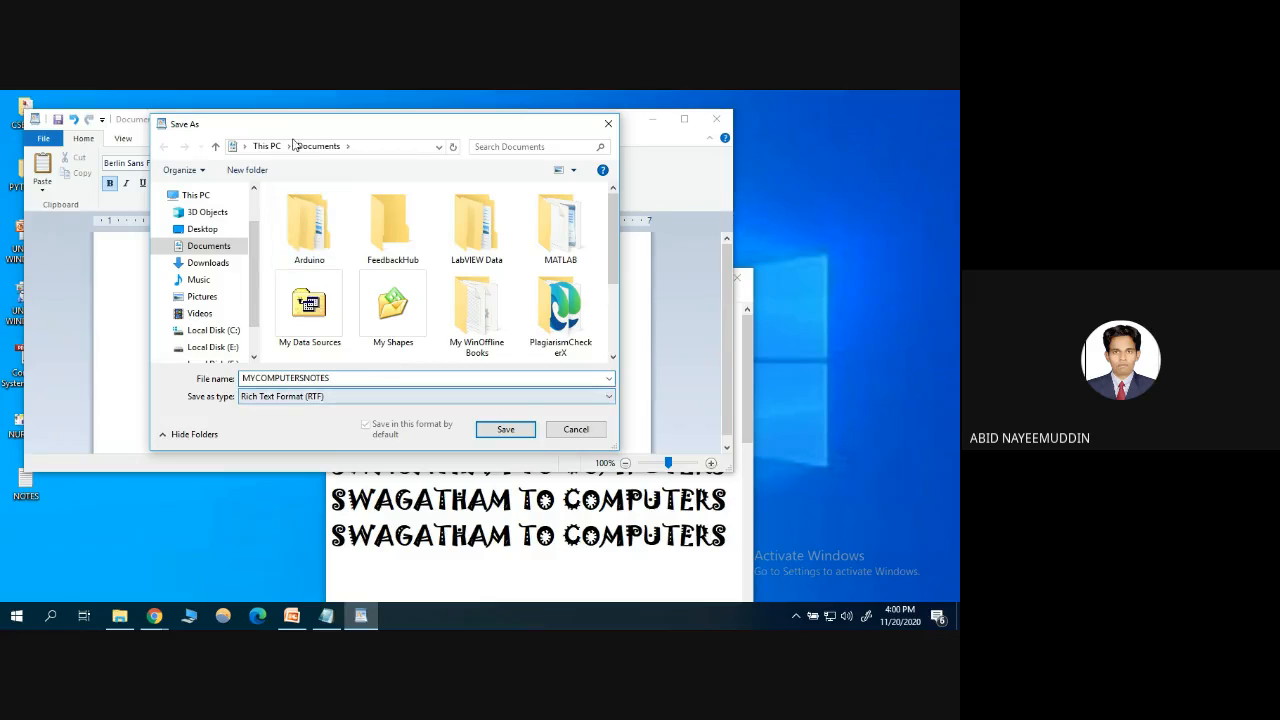
{"action": "left_click", "coordinate": [202, 231]}
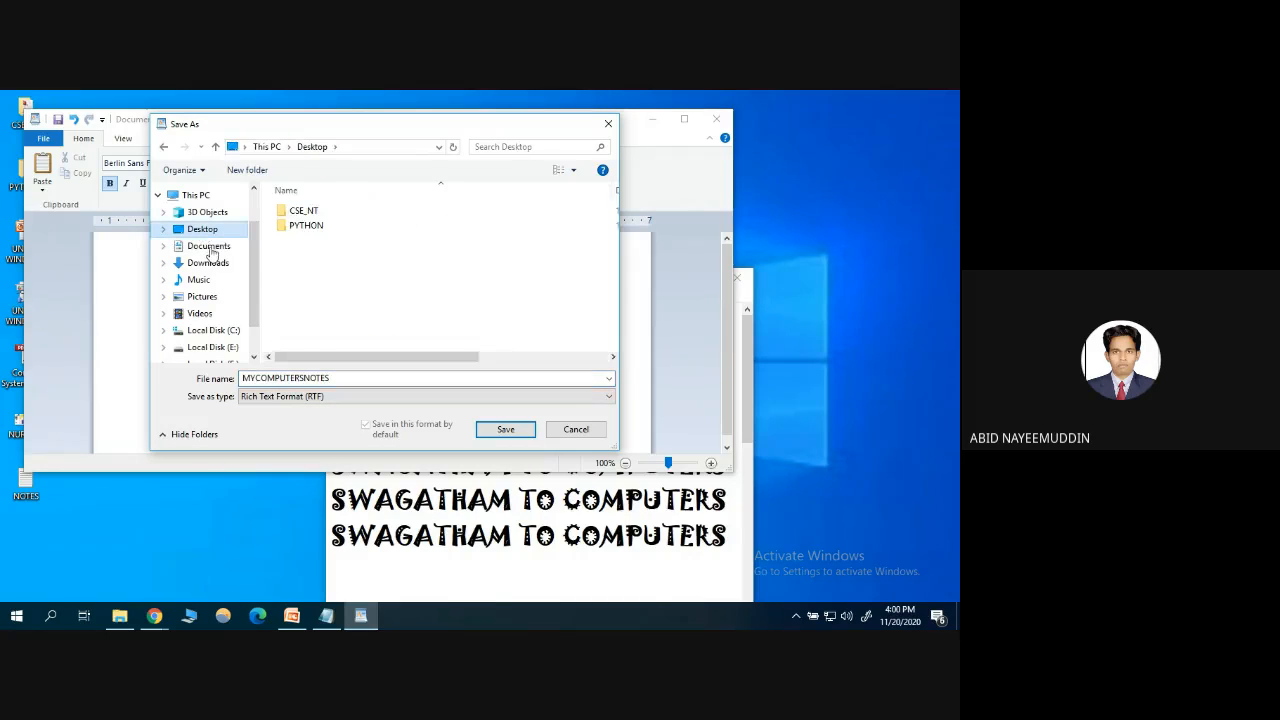
{"action": "left_click", "coordinate": [506, 430]}
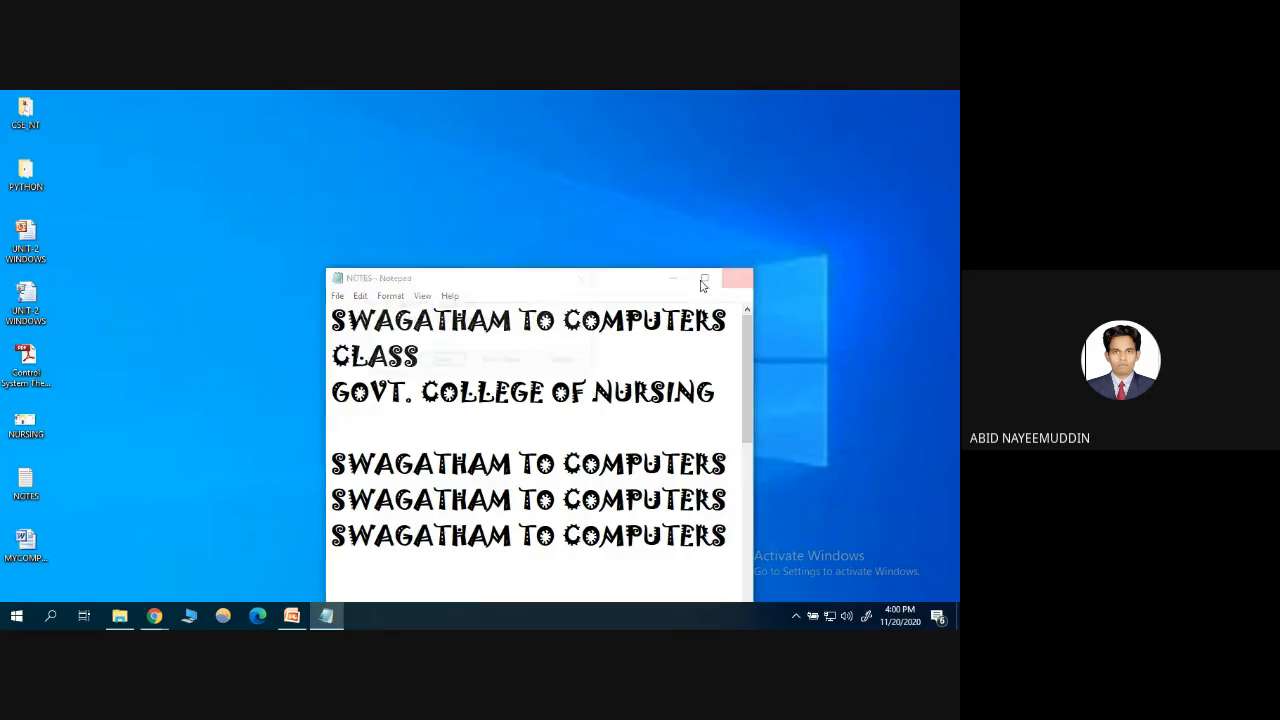
Close the NOTES Notepad window, saving its changes
{"action": "left_click", "coordinate": [737, 277]}
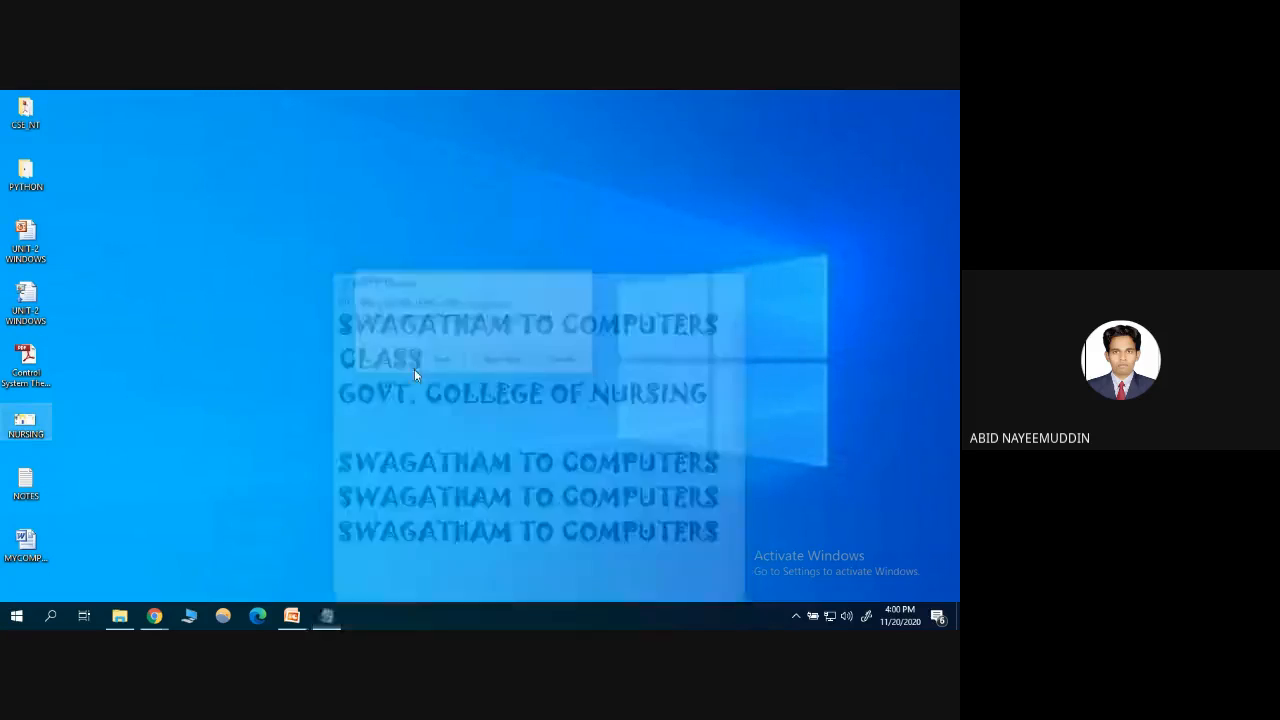
{"action": "left_click", "coordinate": [422, 362]}
Arrange the MYCOMPUTERSNOTES, NOTES and NURSING files side by side in one row on the empty part of the desktop
{"action": "left_click_drag", "start_coordinate": [2, 558], "coordinate": [415, 89]}
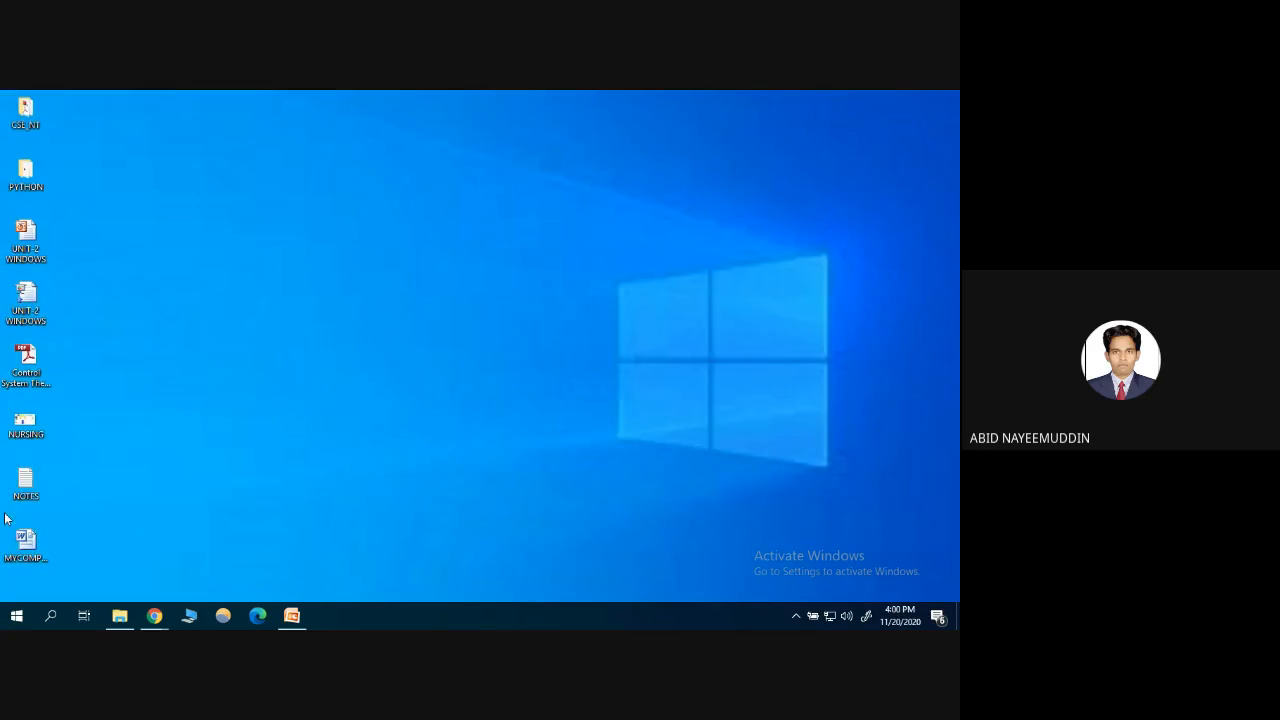
{"action": "left_click", "coordinate": [27, 545]}
{"action": "left_click_drag", "start_coordinate": [27, 545], "coordinate": [290, 112]}
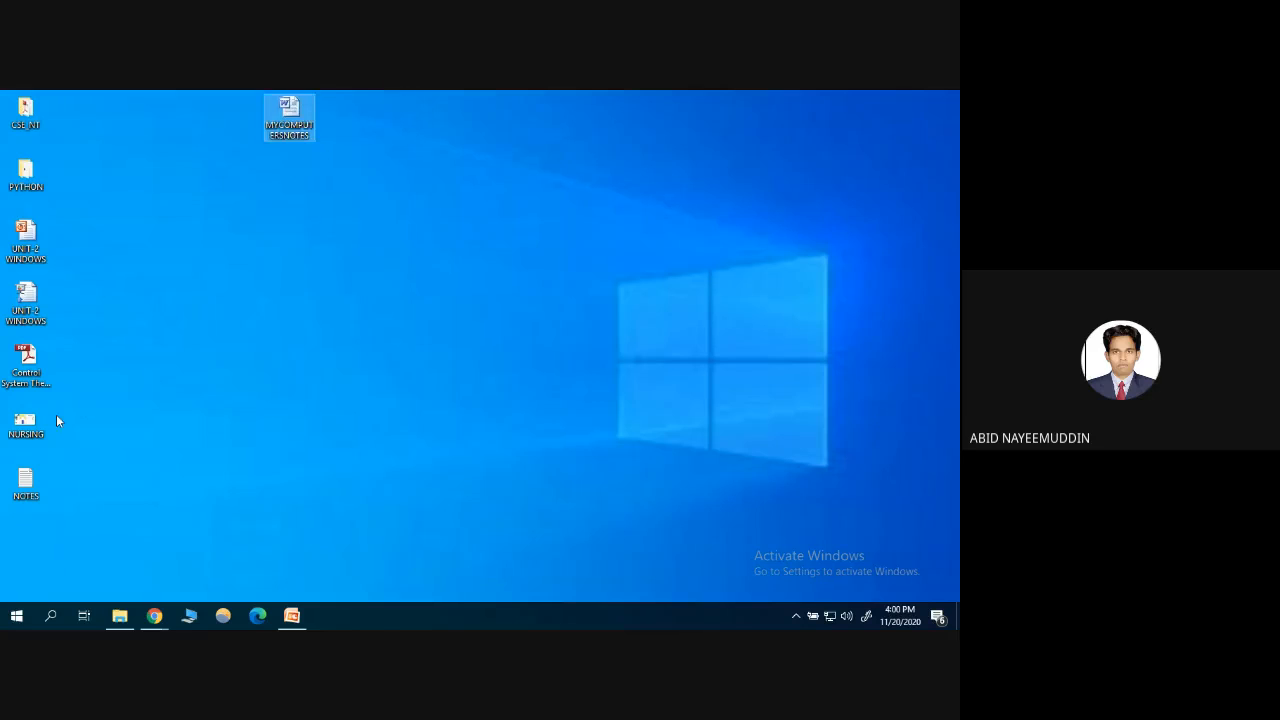
{"action": "left_click_drag", "start_coordinate": [30, 474], "coordinate": [397, 128]}
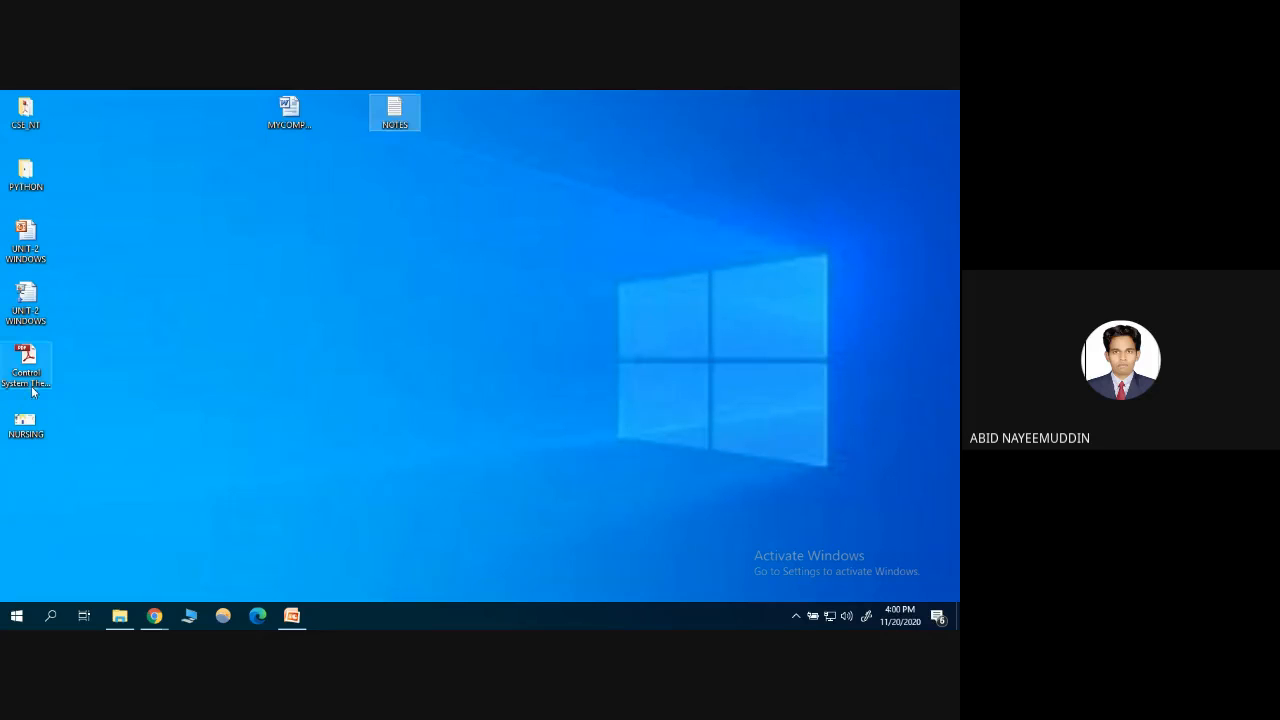
{"action": "left_click_drag", "start_coordinate": [26, 428], "coordinate": [617, 111]}
{"action": "left_click_drag", "start_coordinate": [462, 144], "coordinate": [447, 174]}
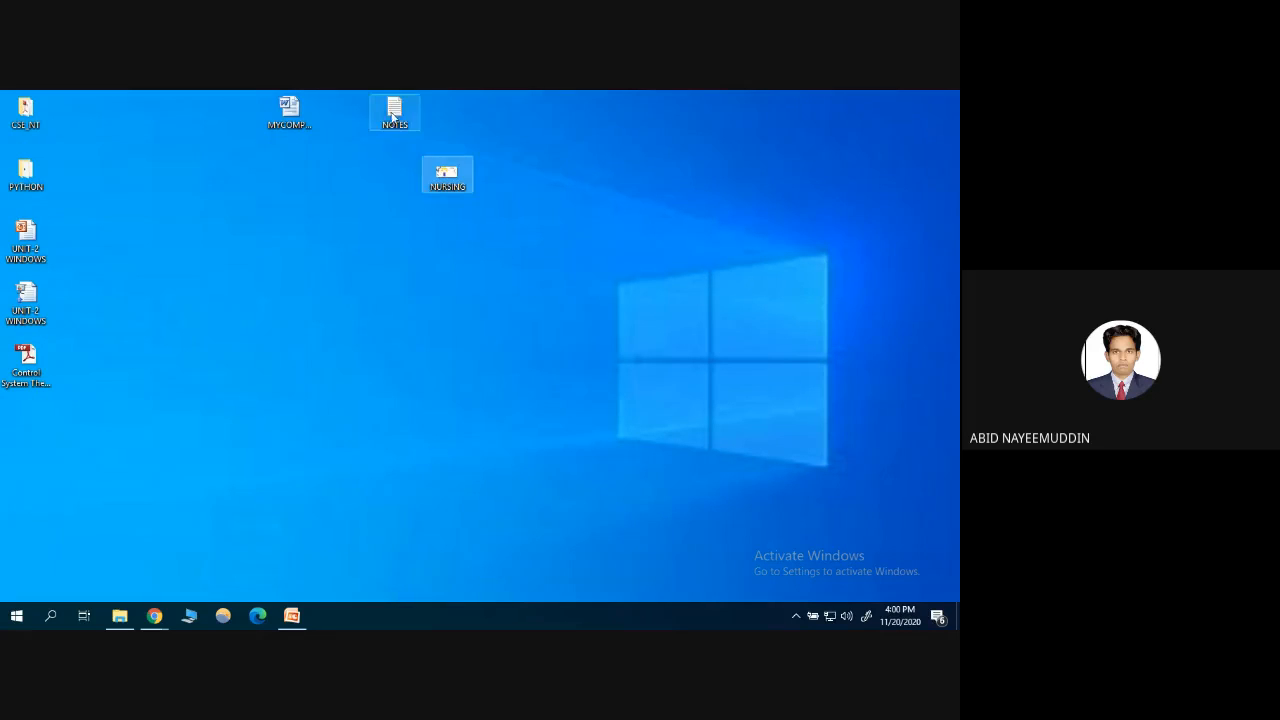
{"action": "left_click_drag", "start_coordinate": [394, 112], "coordinate": [394, 177]}
{"action": "left_click_drag", "start_coordinate": [284, 111], "coordinate": [340, 178]}
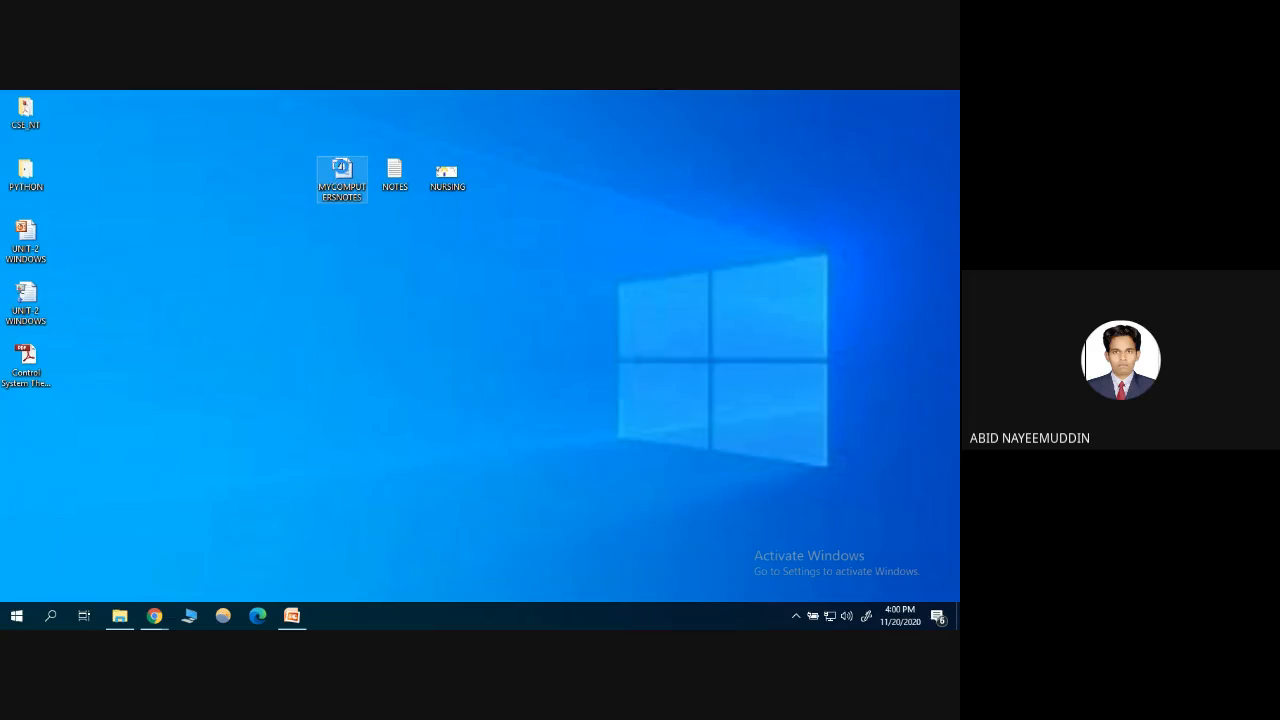
Delete the MYCOMPUTERSNOTES file from the desktop
{"action": "right_click", "coordinate": [341, 169]}
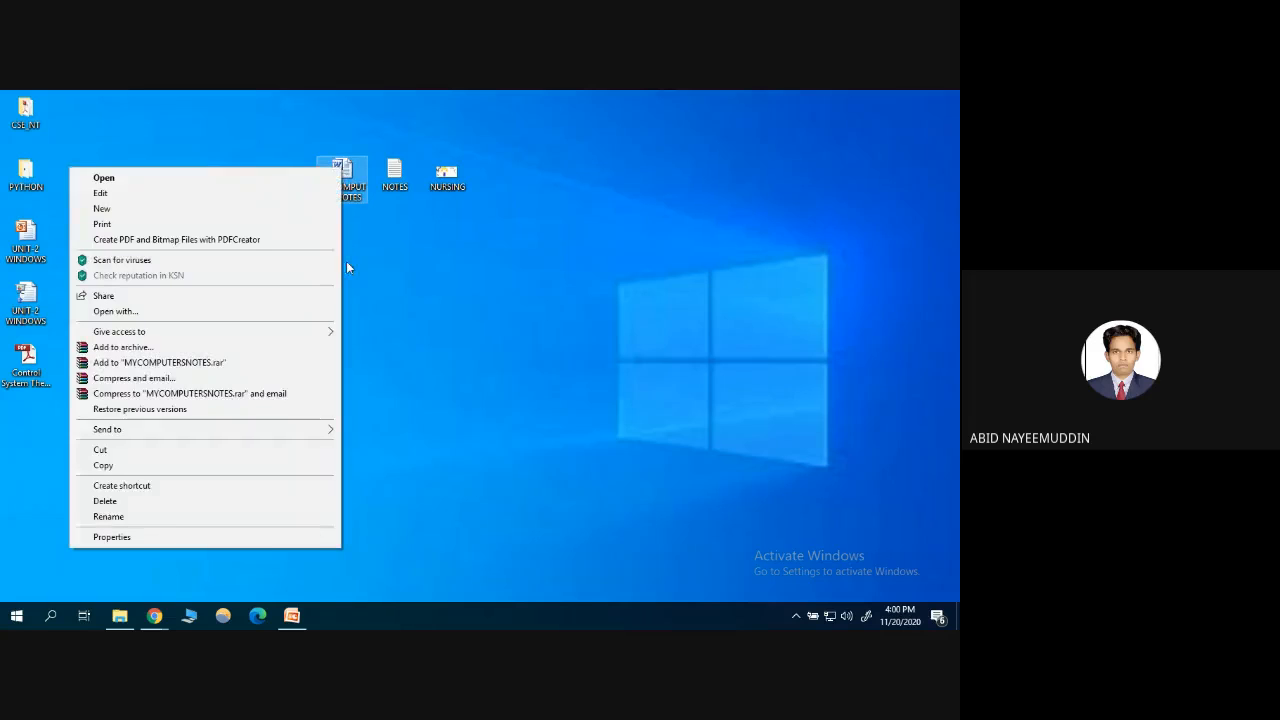
{"action": "left_click", "coordinate": [106, 501]}
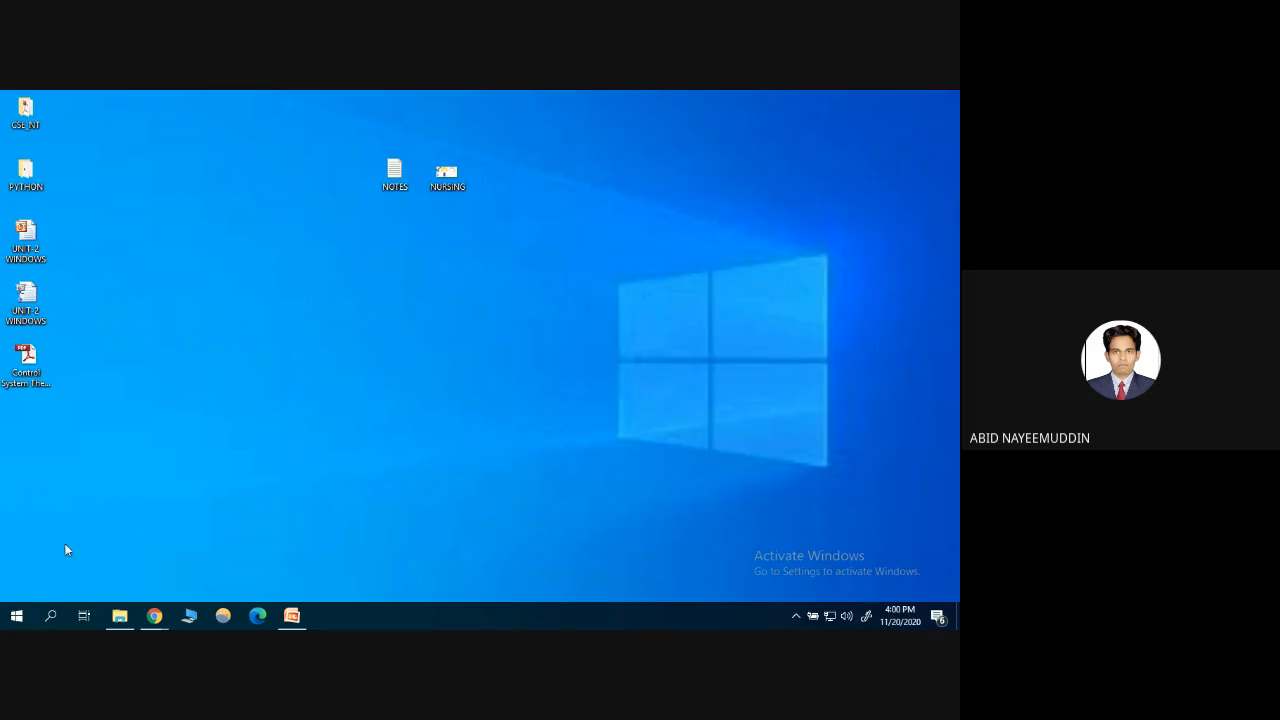
Search Windows for the recycle bin and close the search
{"action": "left_click", "coordinate": [52, 617]}
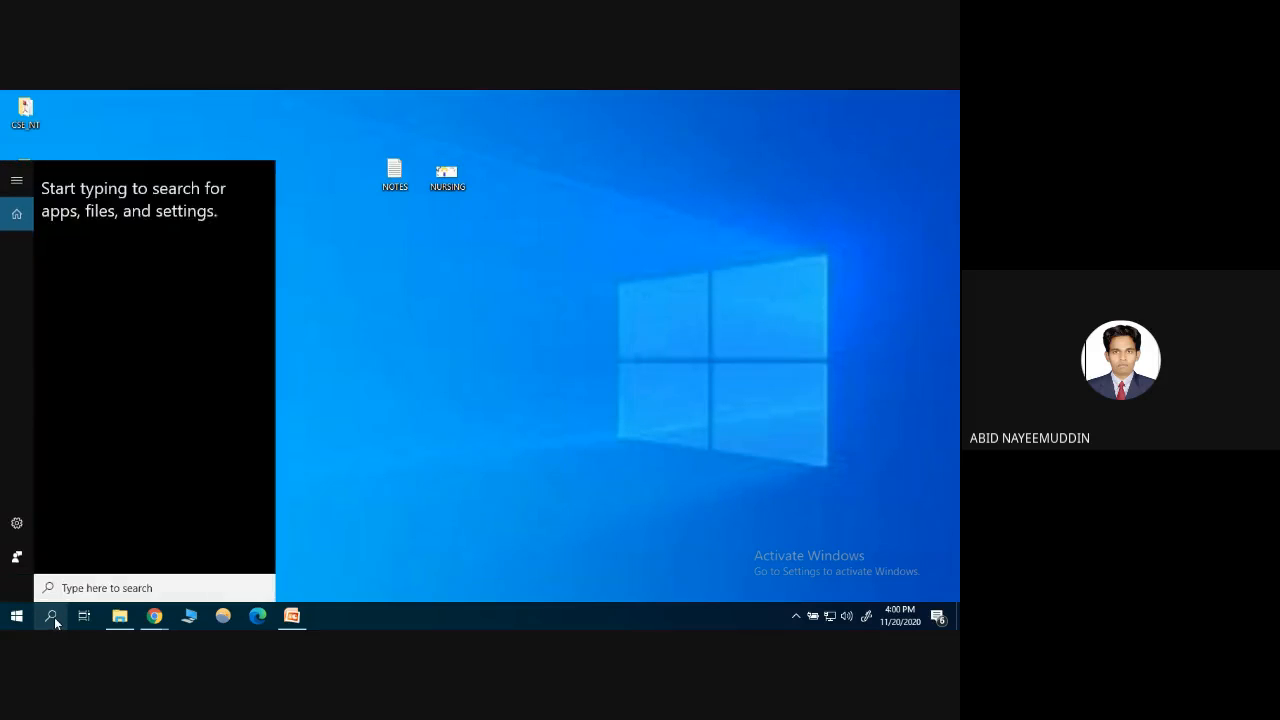
{"action": "type", "text": "recy"}
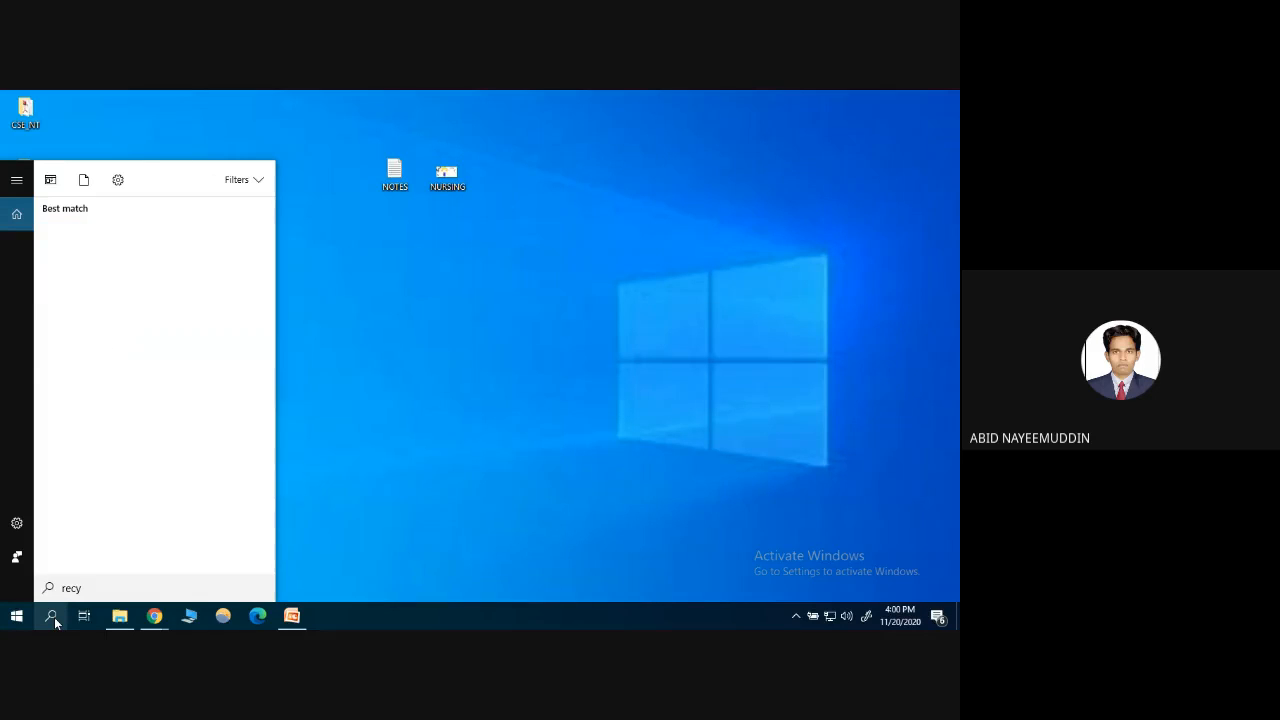
{"action": "key", "text": "BackSpace"}
{"action": "key", "text": "BackSpace"}
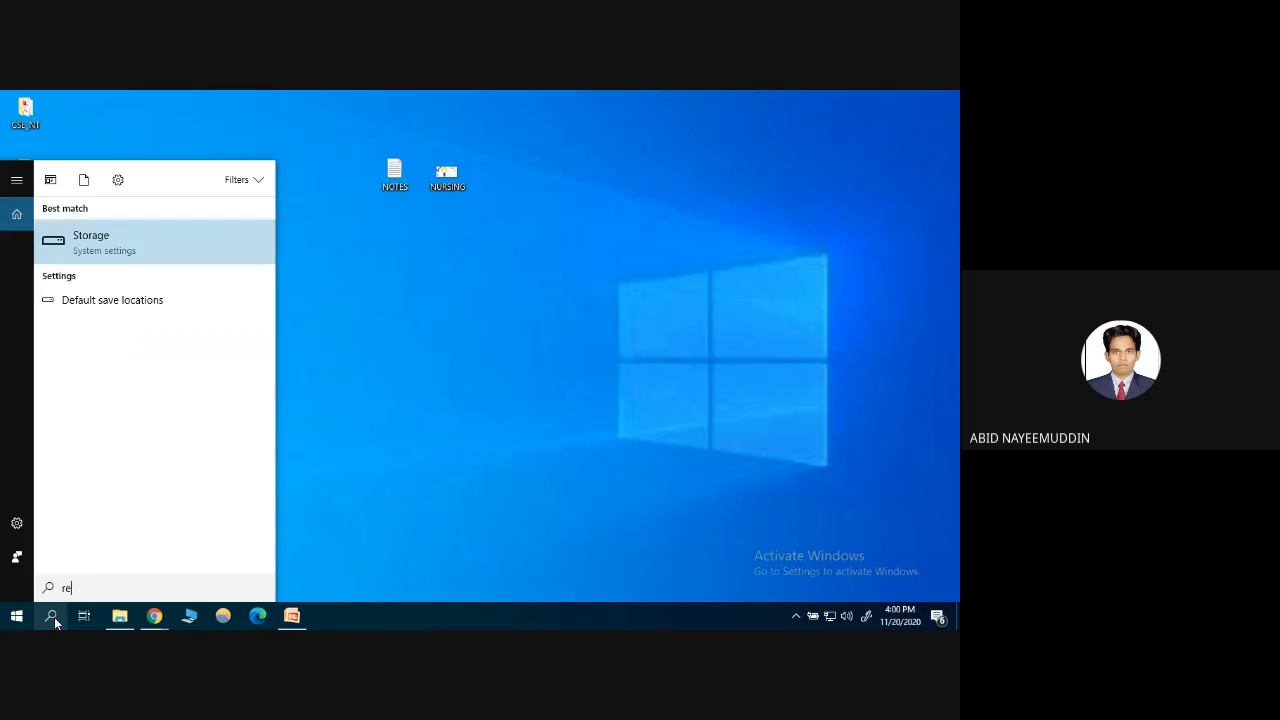
{"action": "key", "text": "BackSpace"}
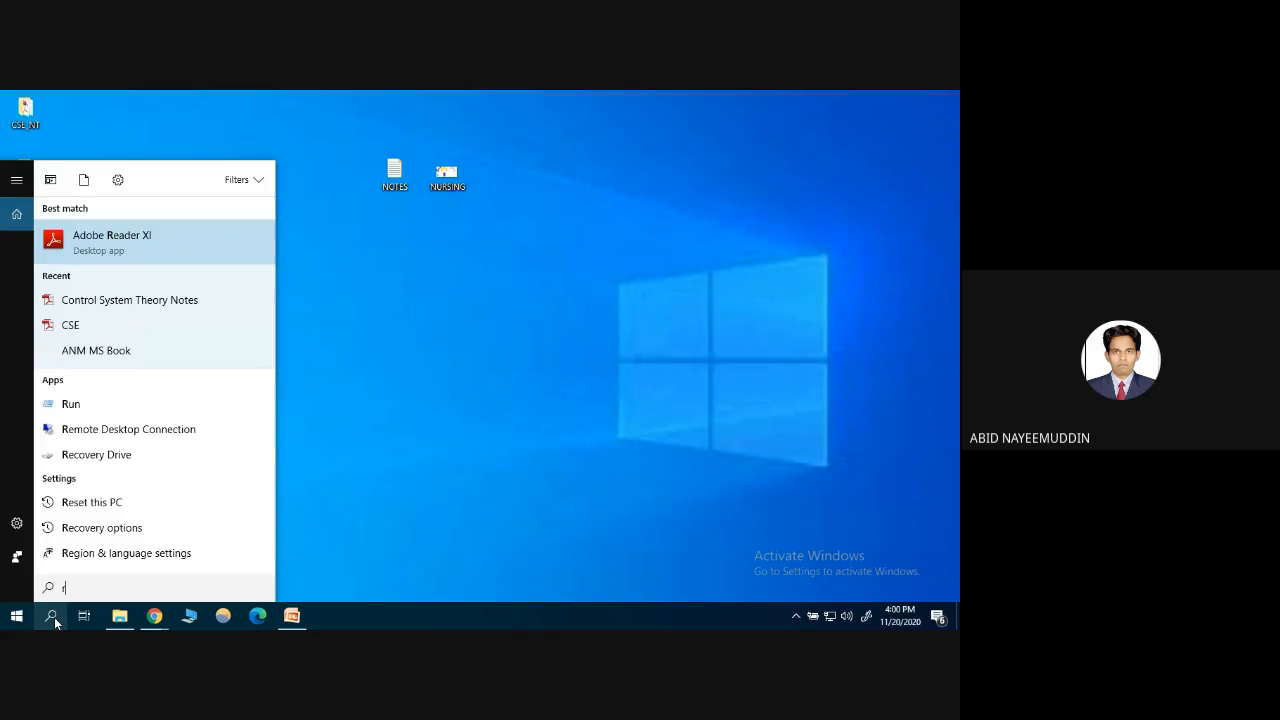
{"action": "type", "text": "cyc"}
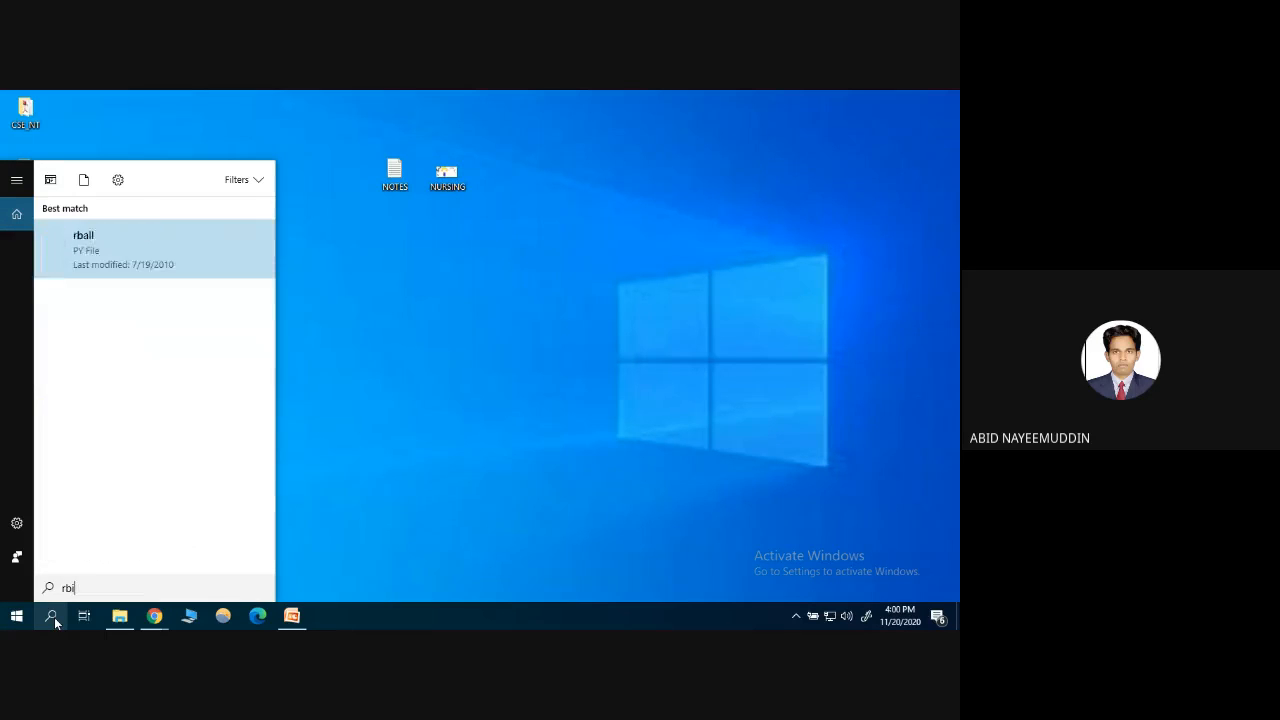
{"action": "key", "text": "BackSpace"}
{"action": "key", "text": "BackSpace"}
{"action": "key", "text": "BackSpace"}
{"action": "key", "text": "BackSpace"}
{"action": "type", "text": "bin"}
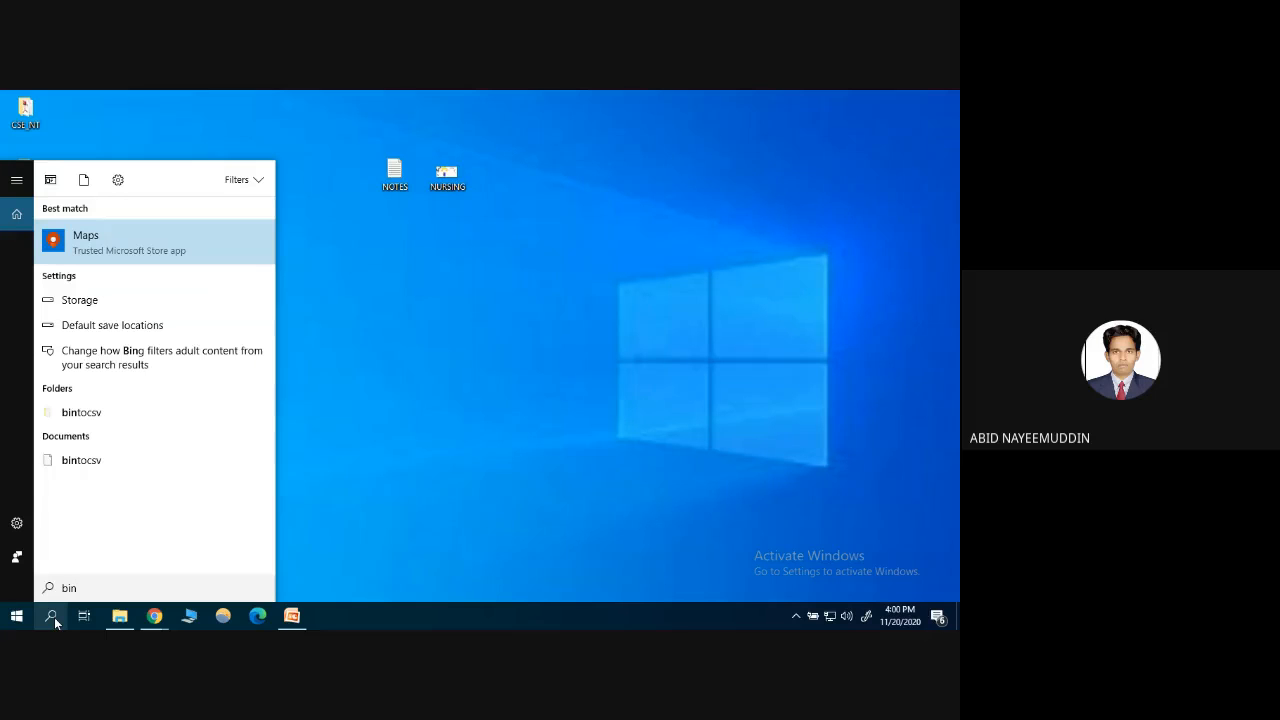
{"action": "key", "text": "BackSpace"}
{"action": "key", "text": "BackSpace"}
{"action": "type", "text": "re"}
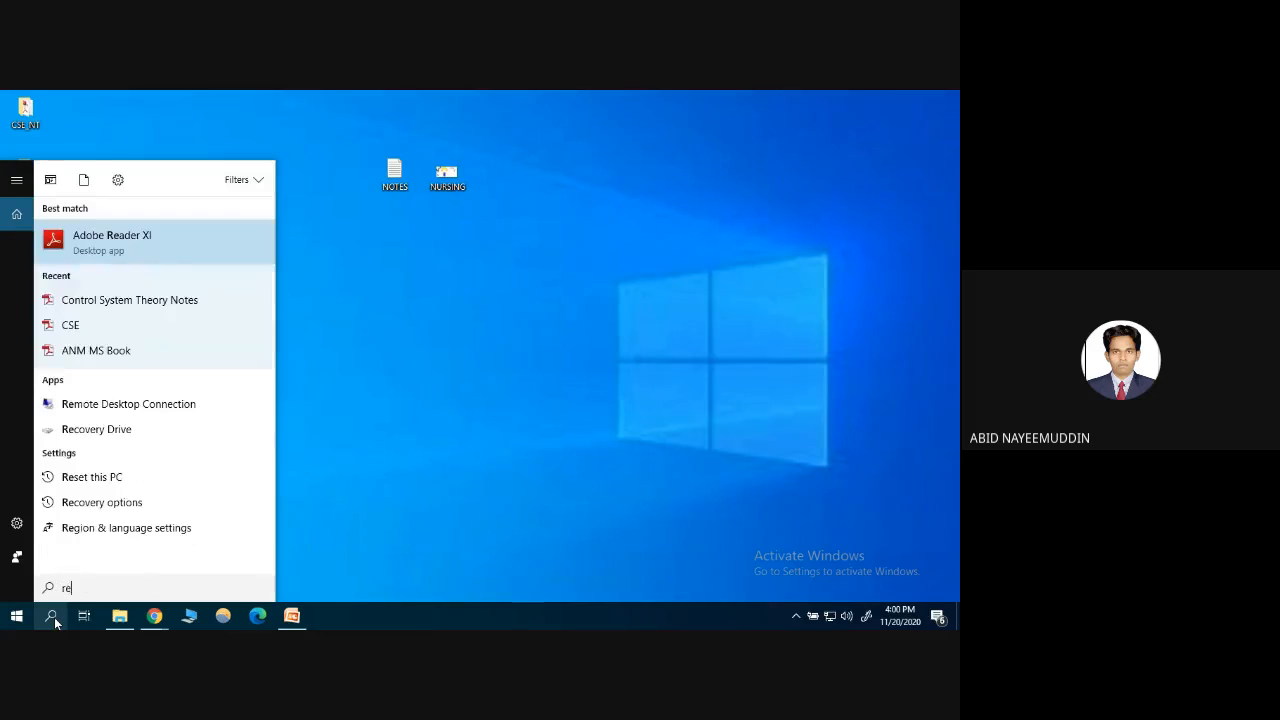
{"action": "type", "text": "cycle"}
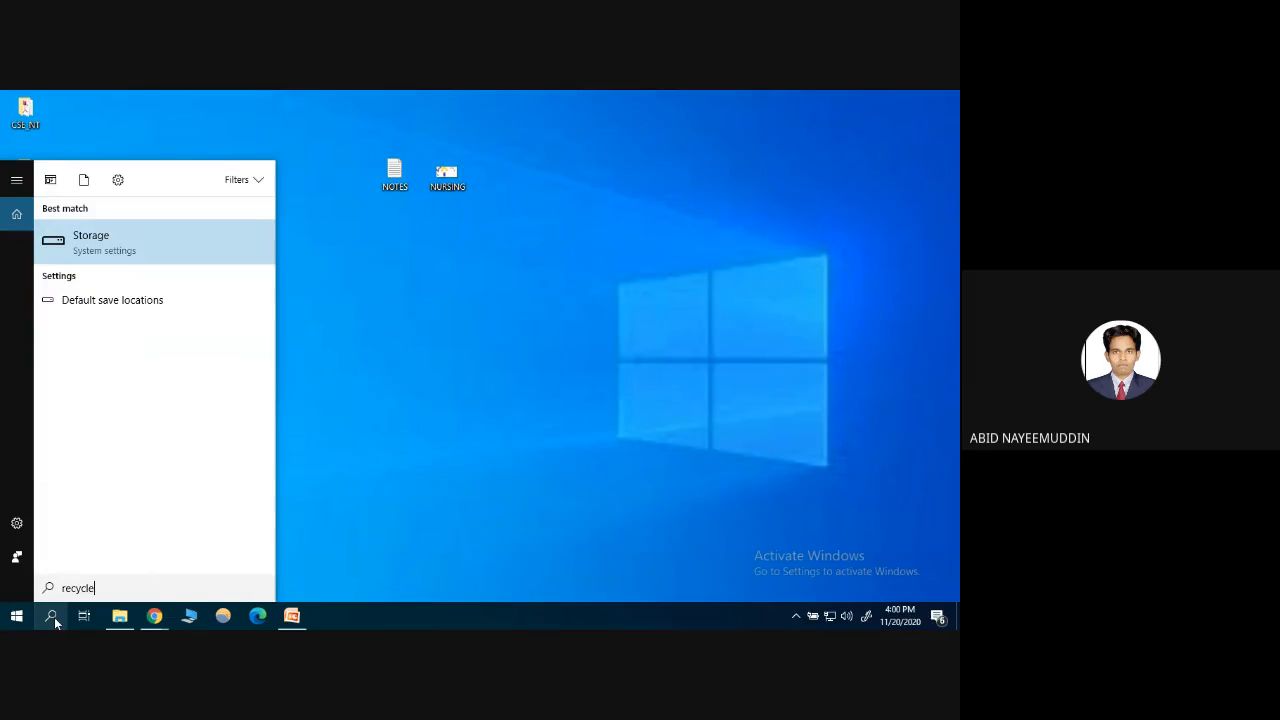
{"action": "type", "text": "bin"}
{"action": "left_click", "coordinate": [325, 309]}
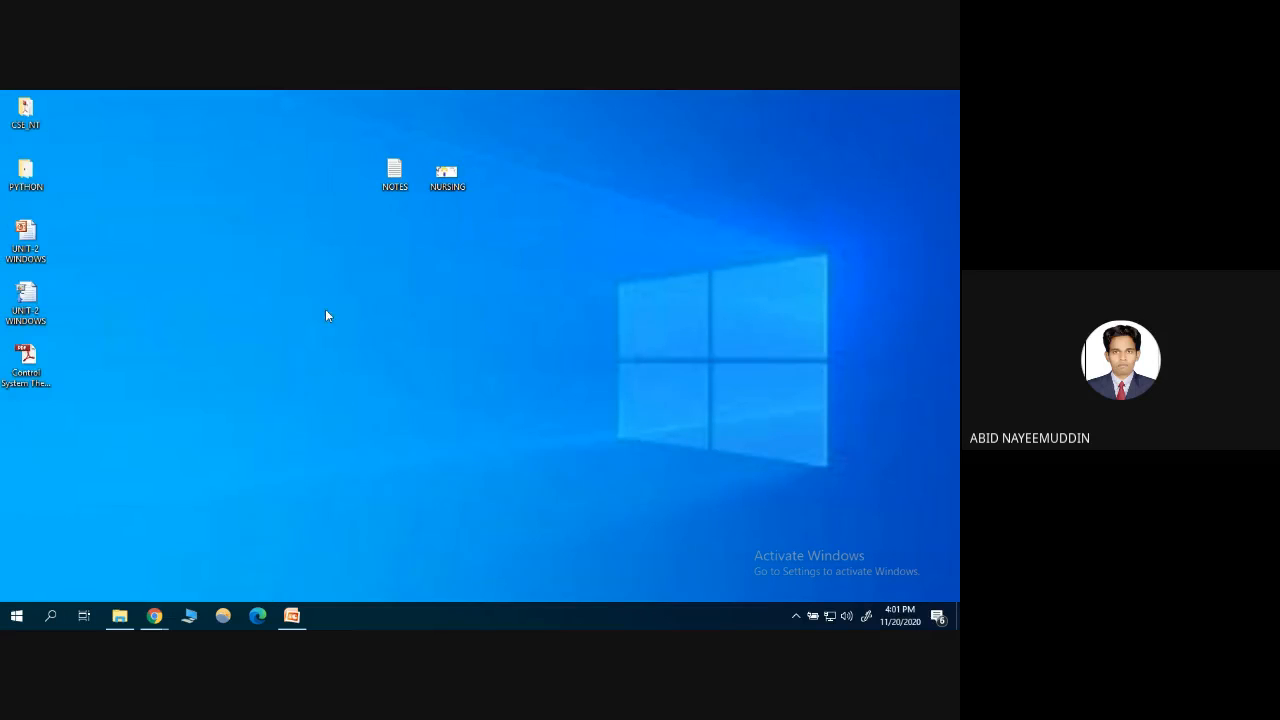
View the desktop's Background personalization settings and close them
{"action": "right_click", "coordinate": [287, 459]}
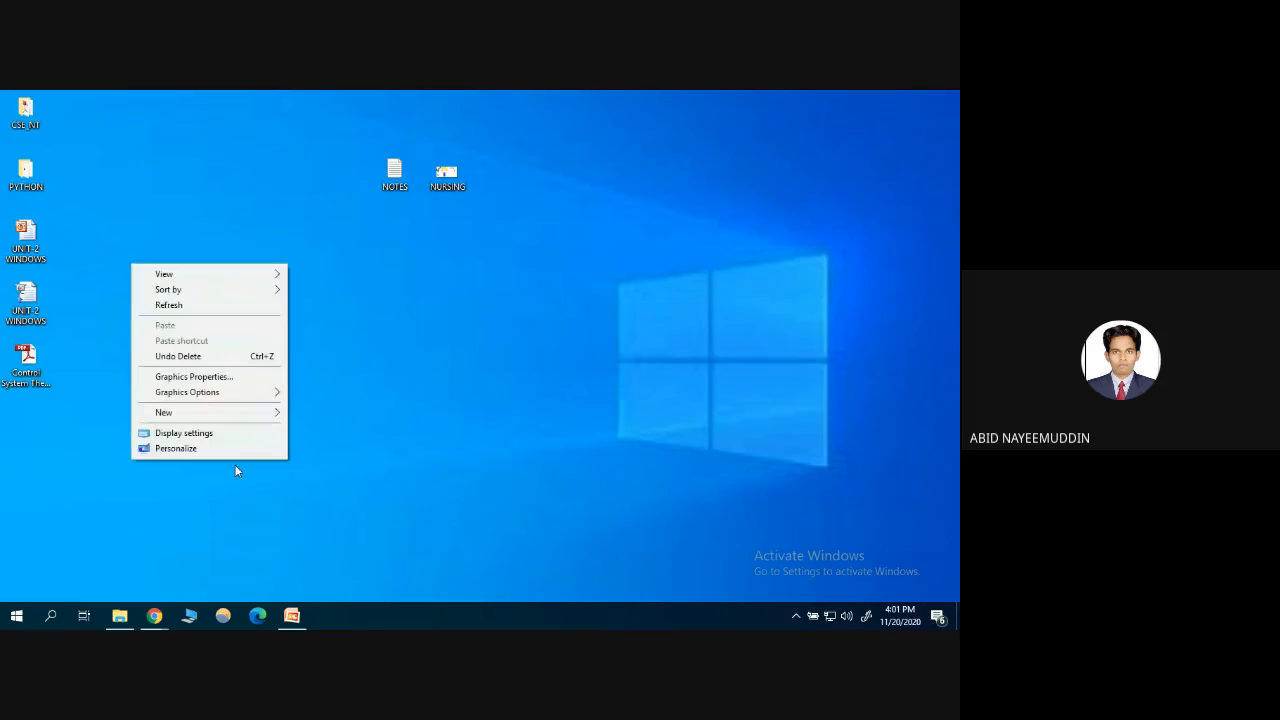
{"action": "left_click", "coordinate": [200, 447]}
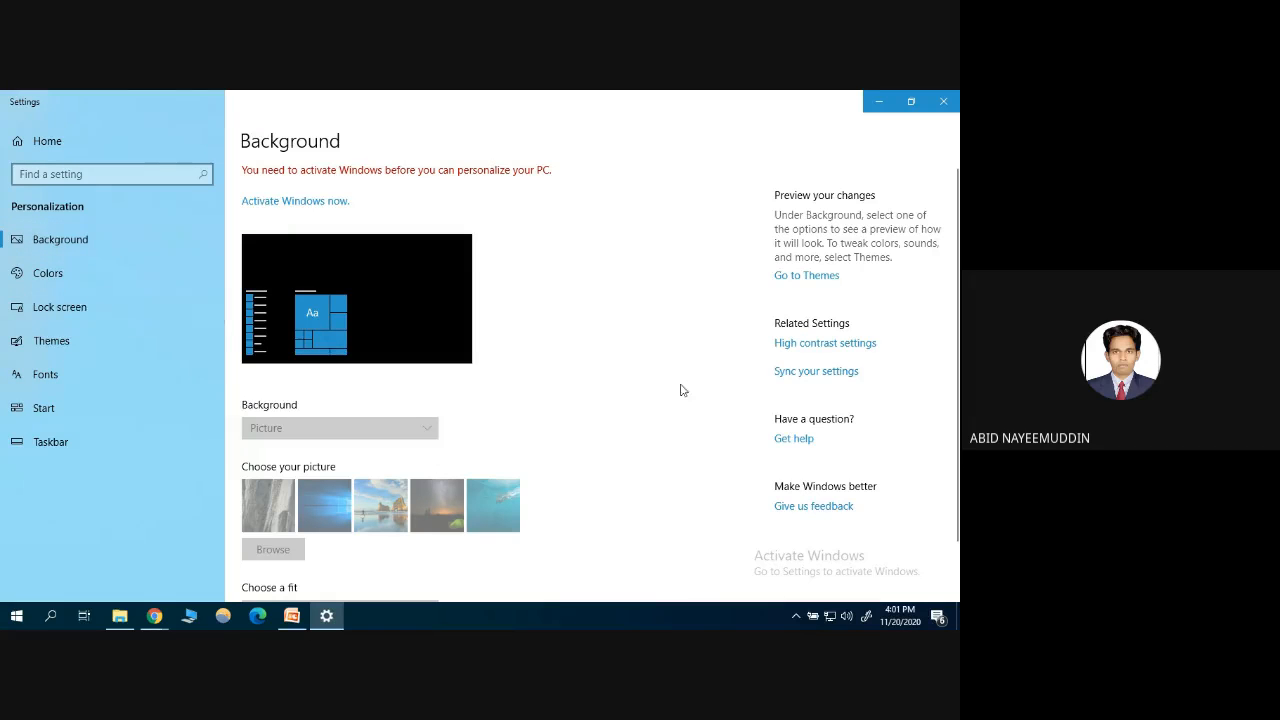
{"action": "left_click", "coordinate": [942, 103]}
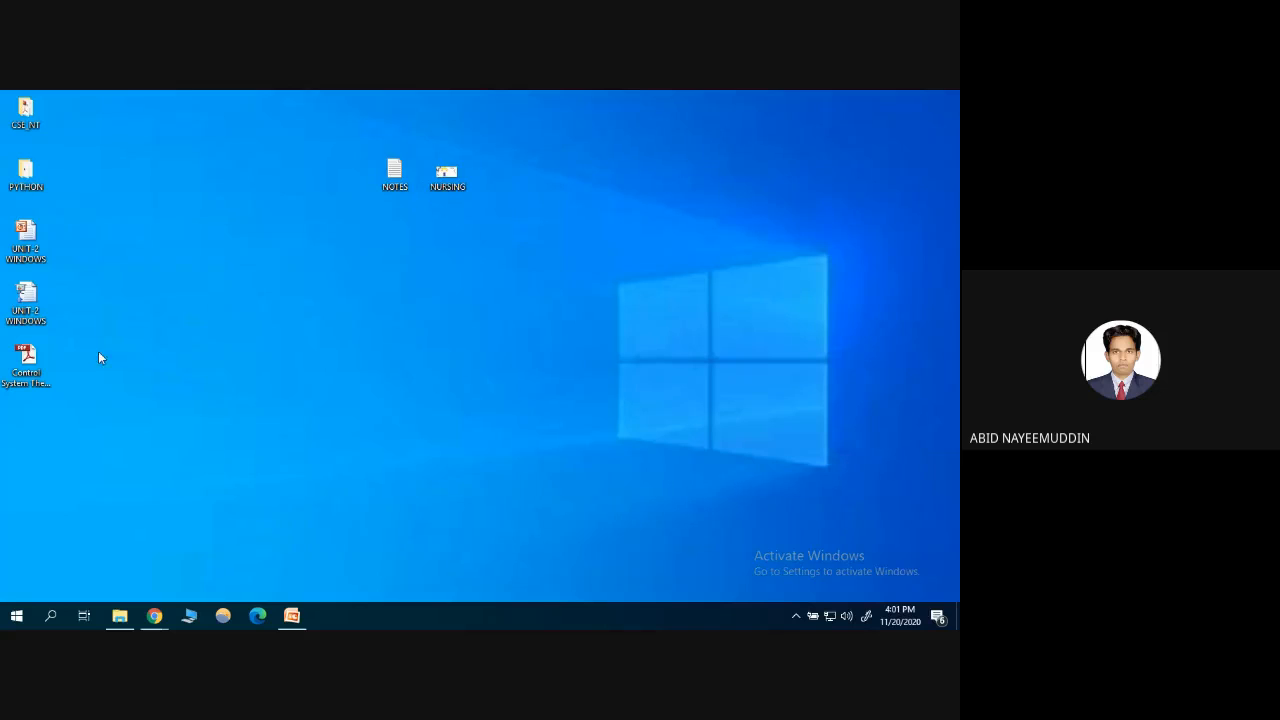
Undo the deletion of MYCOMPUTERSNOTES and move the file into the row with NOTES and NURSING
{"action": "right_click", "coordinate": [147, 274]}
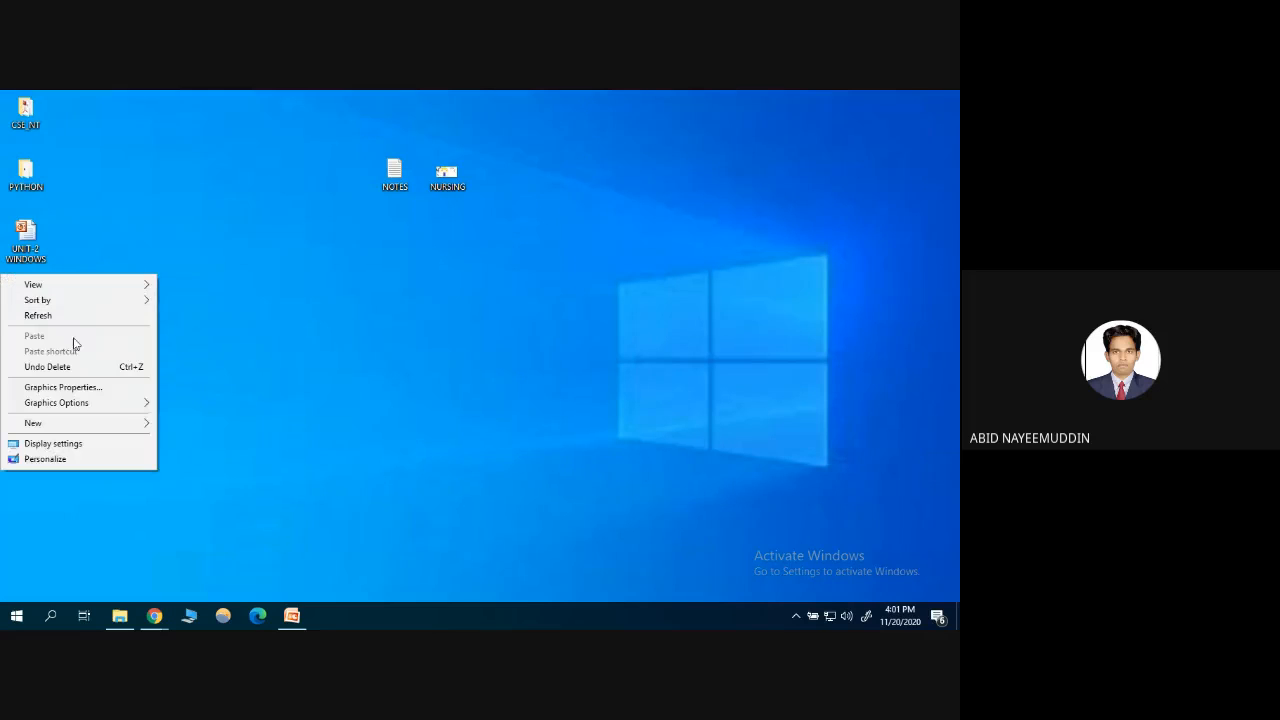
{"action": "left_click", "coordinate": [58, 368]}
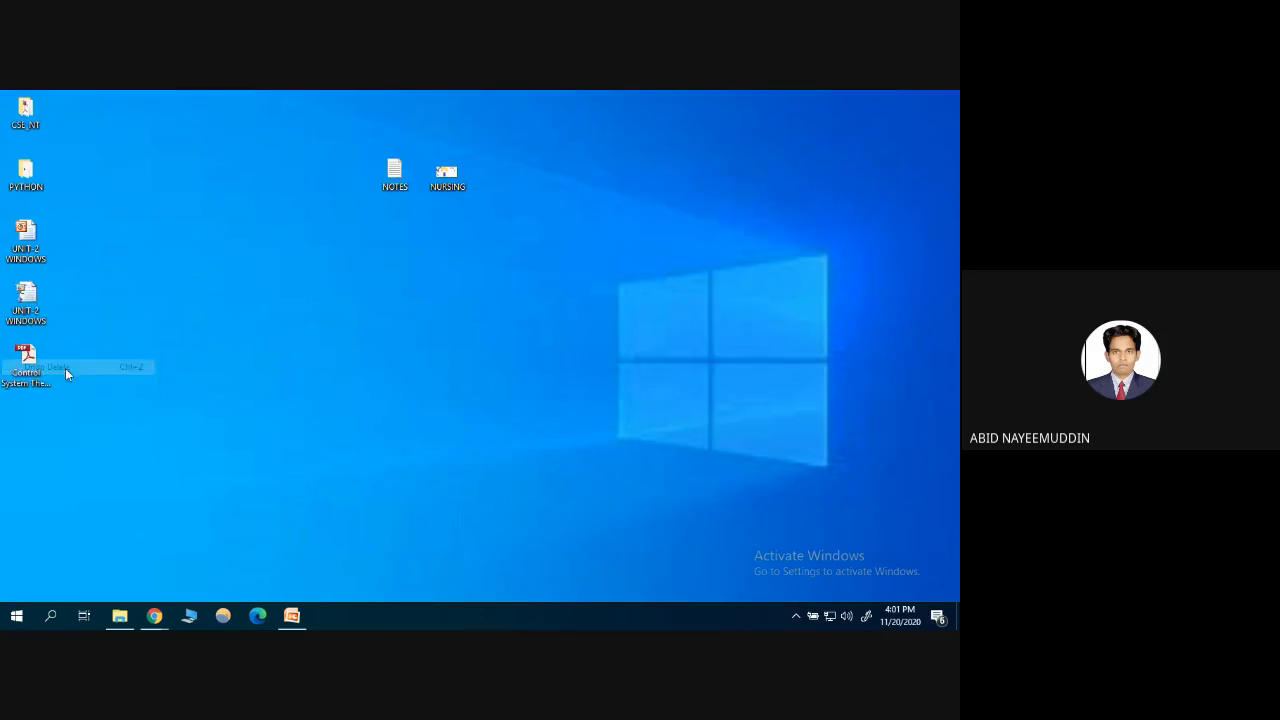
{"action": "left_click_drag", "start_coordinate": [26, 420], "coordinate": [303, 174]}
{"action": "left_click", "coordinate": [322, 292]}
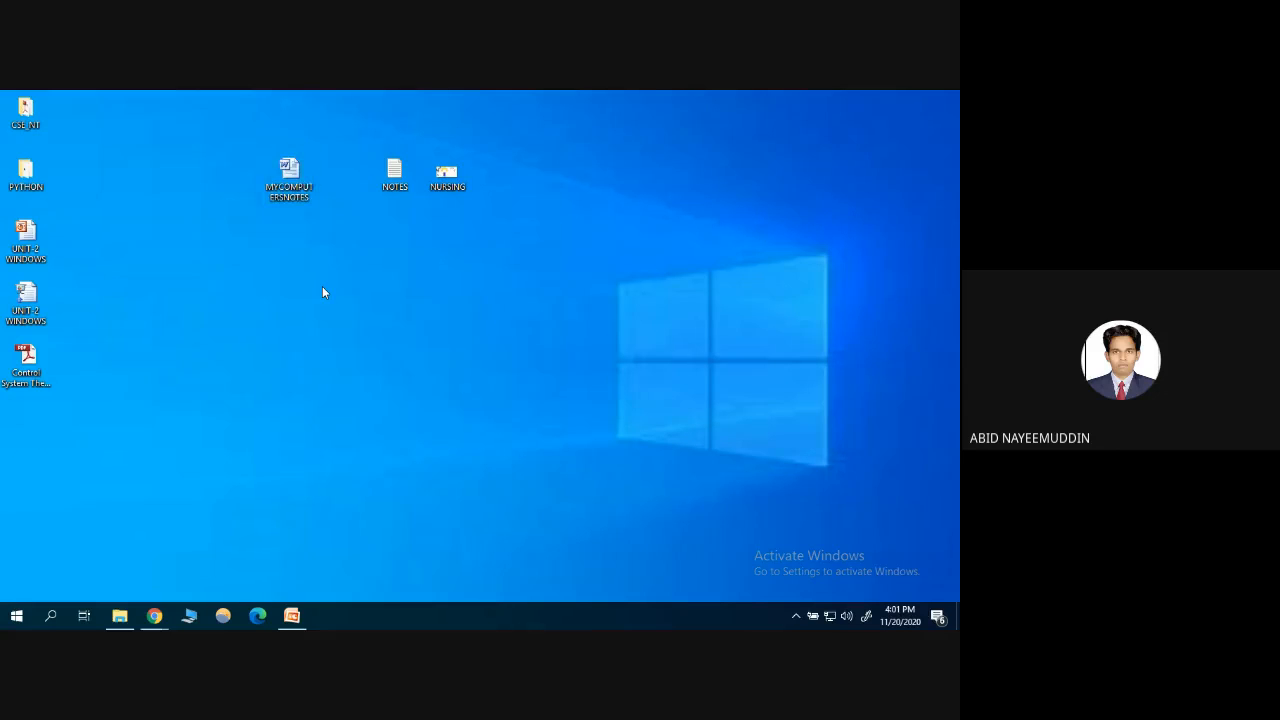
Rename the MYCOMPUTERSNOTES desktop file to a person's first name
{"action": "right_click", "coordinate": [295, 172]}
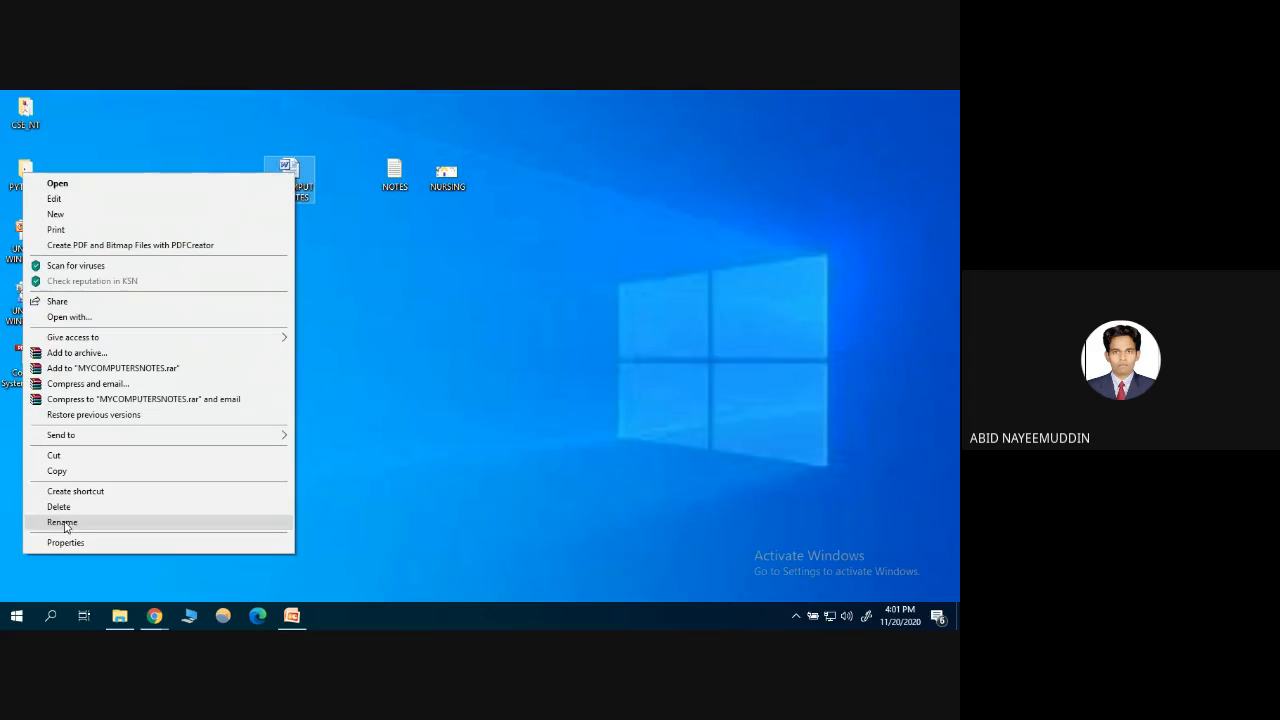
{"action": "left_click", "coordinate": [62, 522]}
{"action": "type", "text": "ANJALI"}
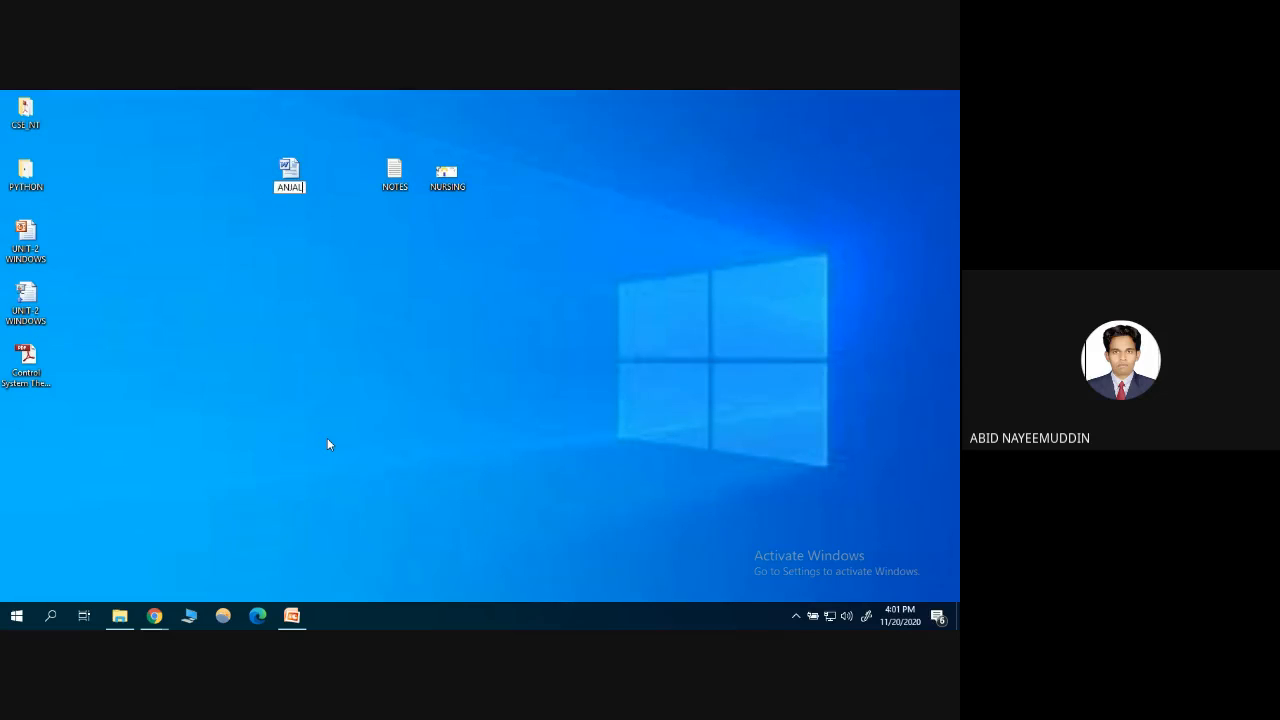
{"action": "key", "text": "Return"}
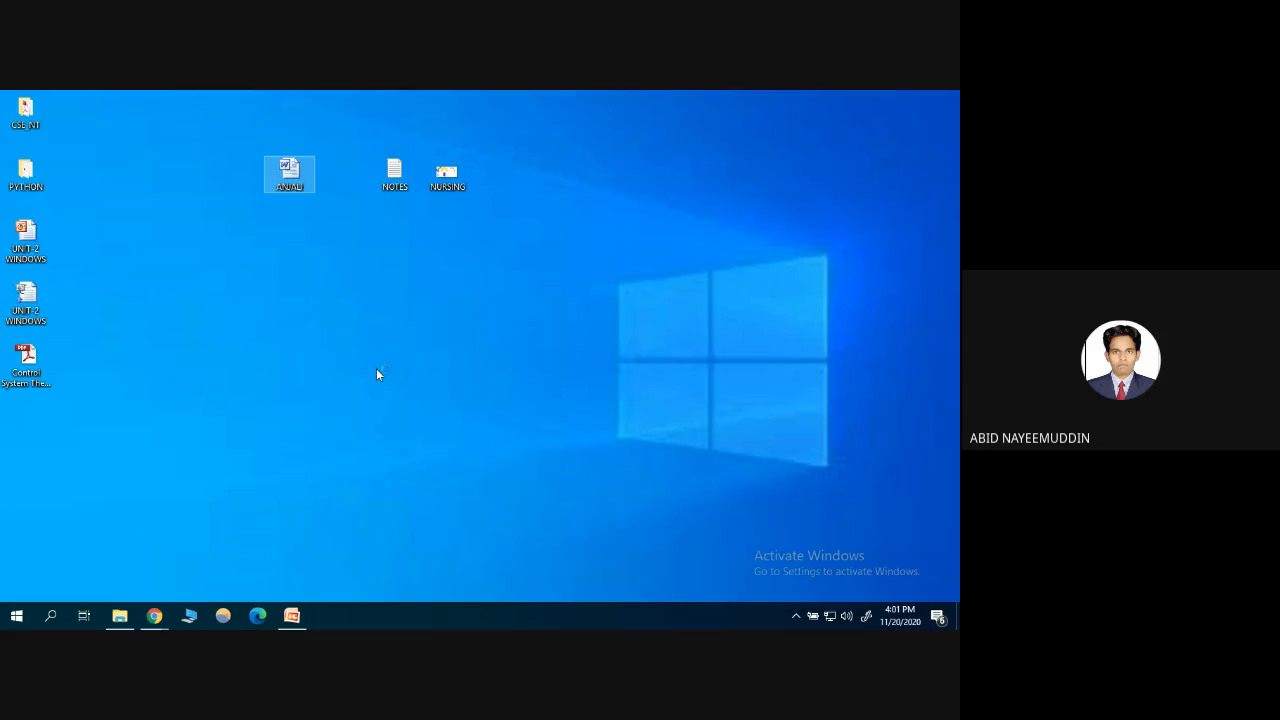
Open the renamed document in Word, then underline the GOVT. COLLEGE OF NURSING X² line and highlight it in yellow
{"action": "key", "text": "Return"}
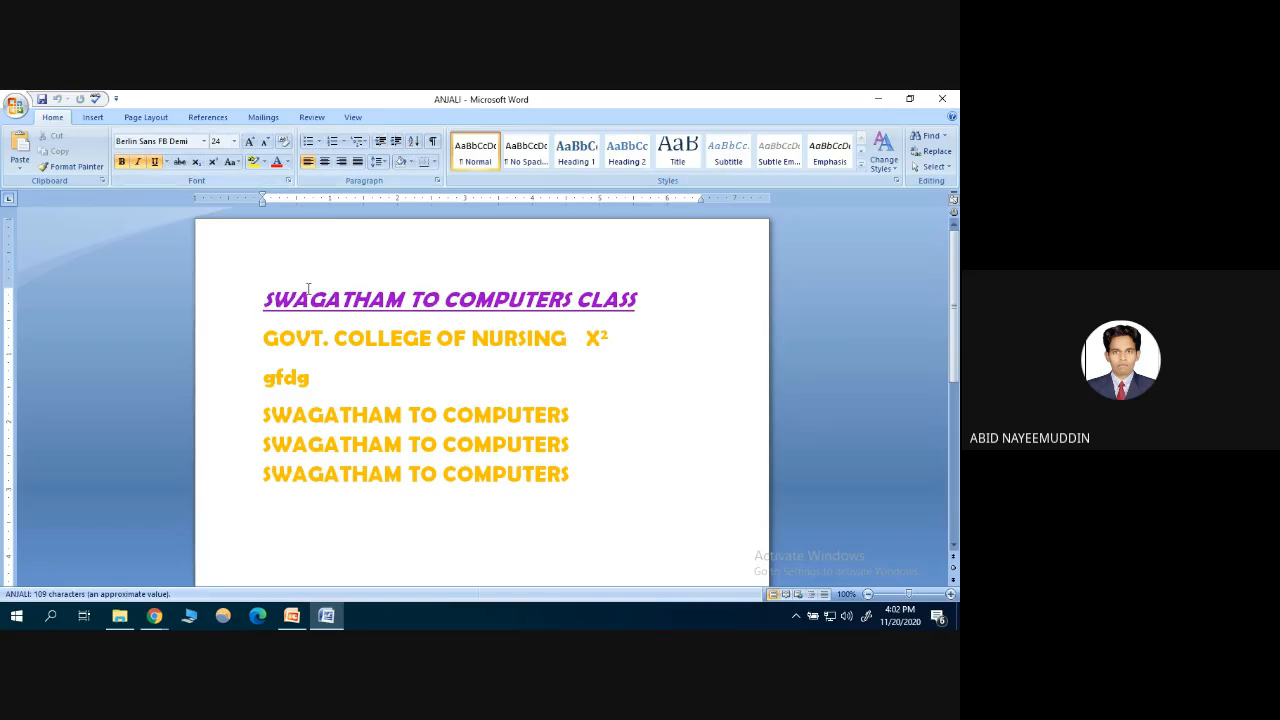
{"action": "left_click", "coordinate": [335, 341]}
{"action": "left_click_drag", "start_coordinate": [264, 341], "coordinate": [620, 341]}
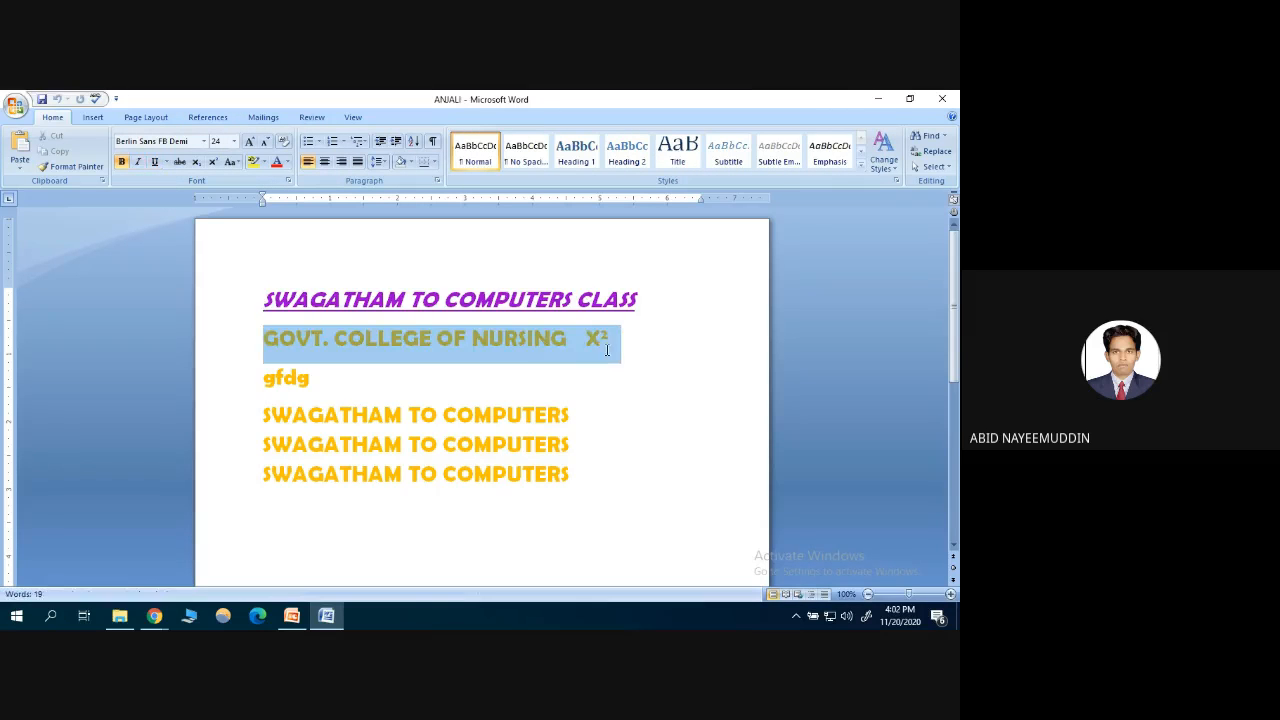
{"action": "left_click", "coordinate": [156, 163]}
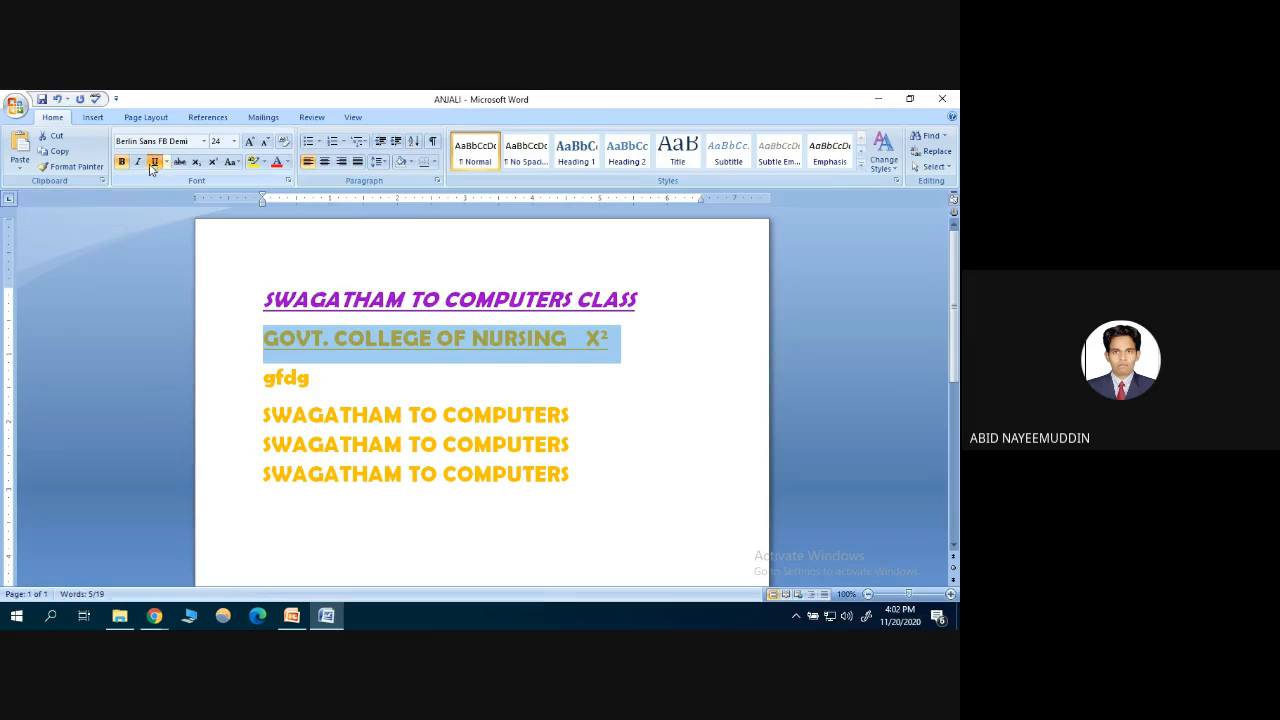
{"action": "left_click", "coordinate": [253, 162]}
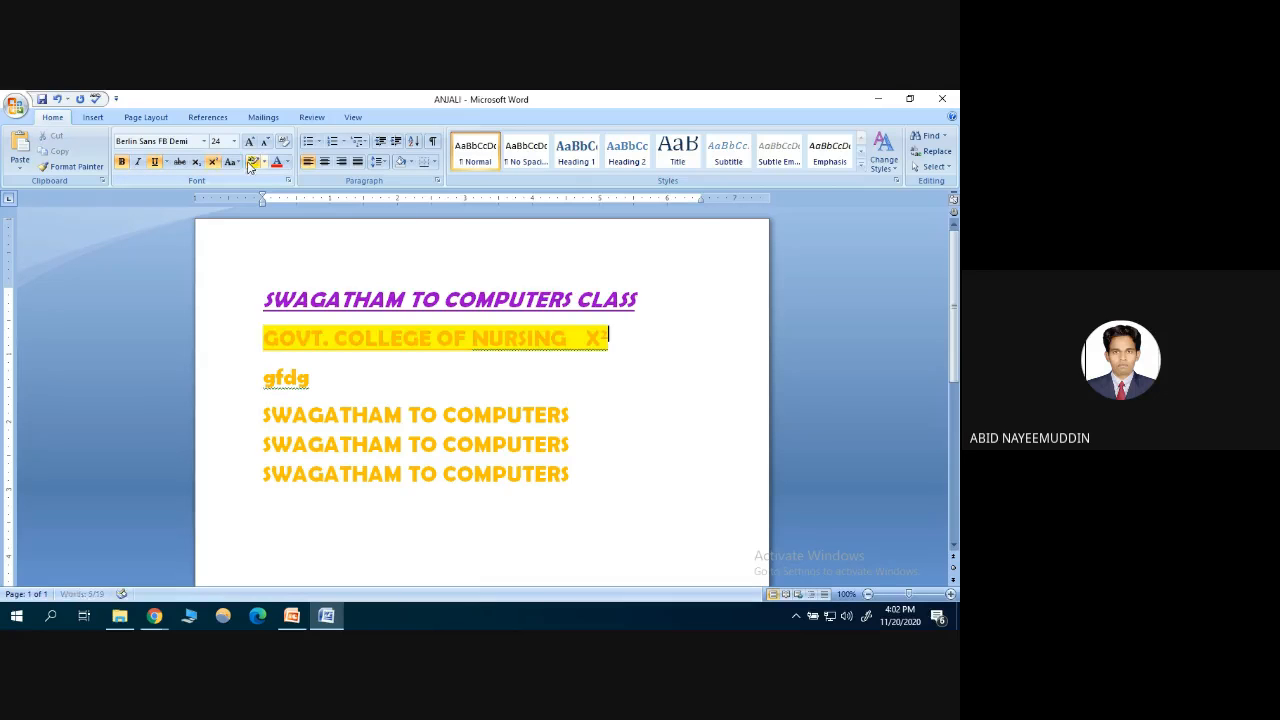
Deselect the highlighted line and close the document, saving its changes
{"action": "key", "text": "Right"}
{"action": "left_click", "coordinate": [463, 372]}
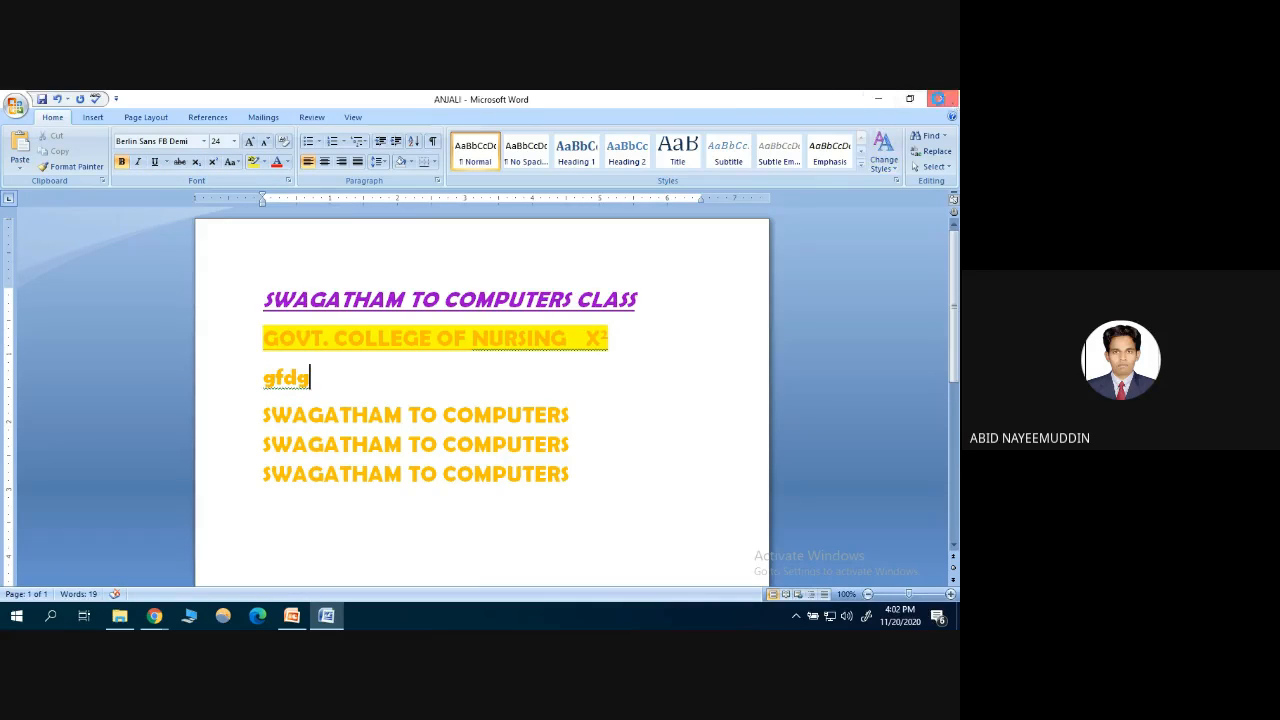
{"action": "left_click", "coordinate": [941, 99]}
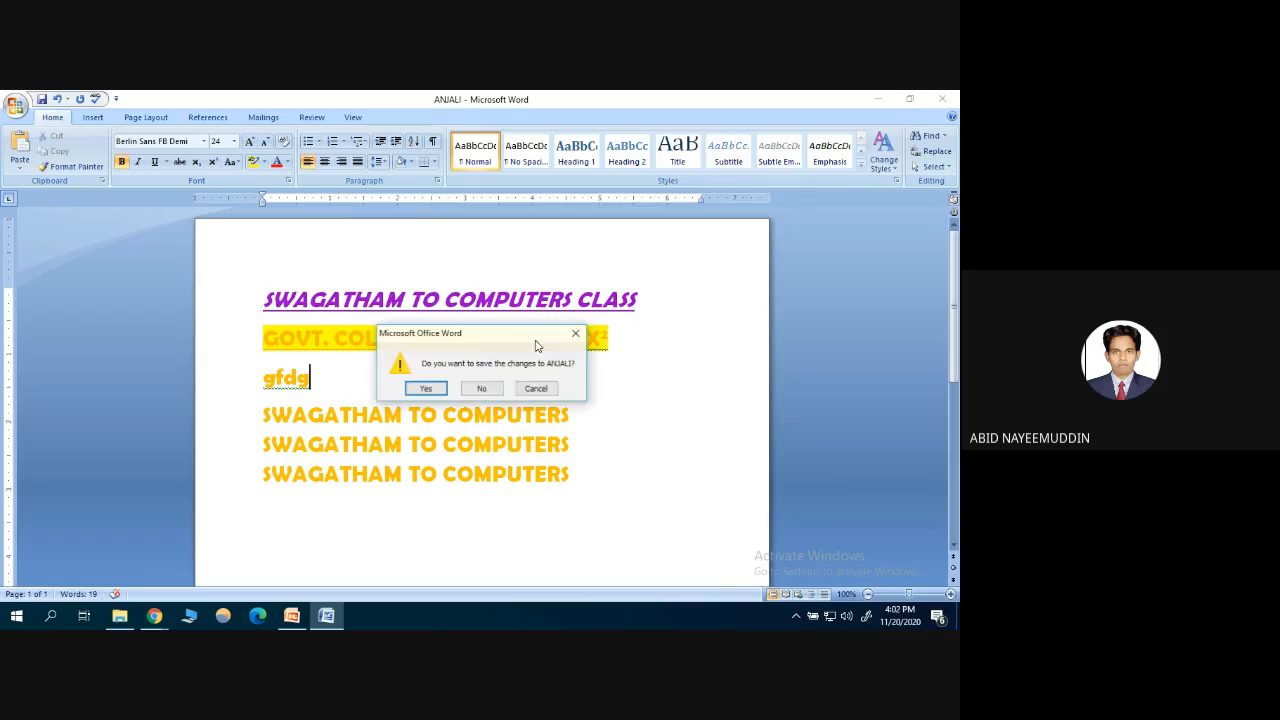
{"action": "left_click", "coordinate": [426, 389]}
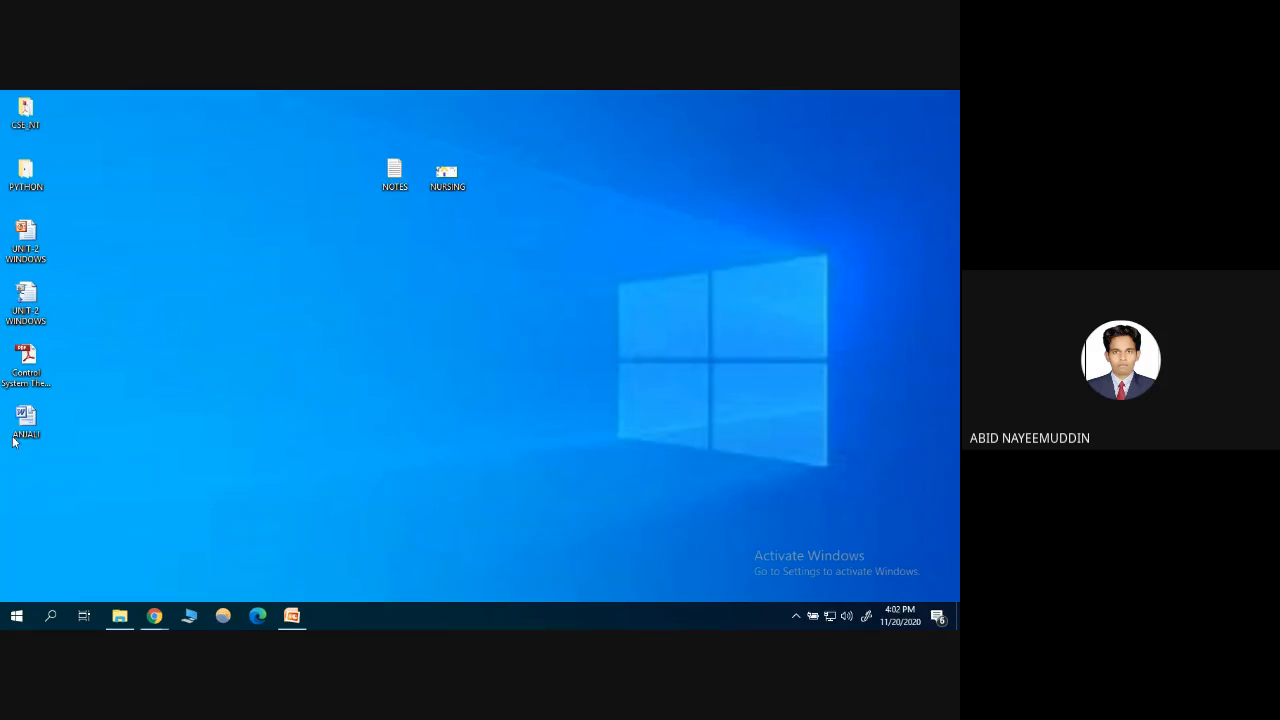
Move the renamed document out of the desktop's icon column to just below the row holding NOTES and NURSING
{"action": "left_click_drag", "start_coordinate": [24, 422], "coordinate": [214, 366]}
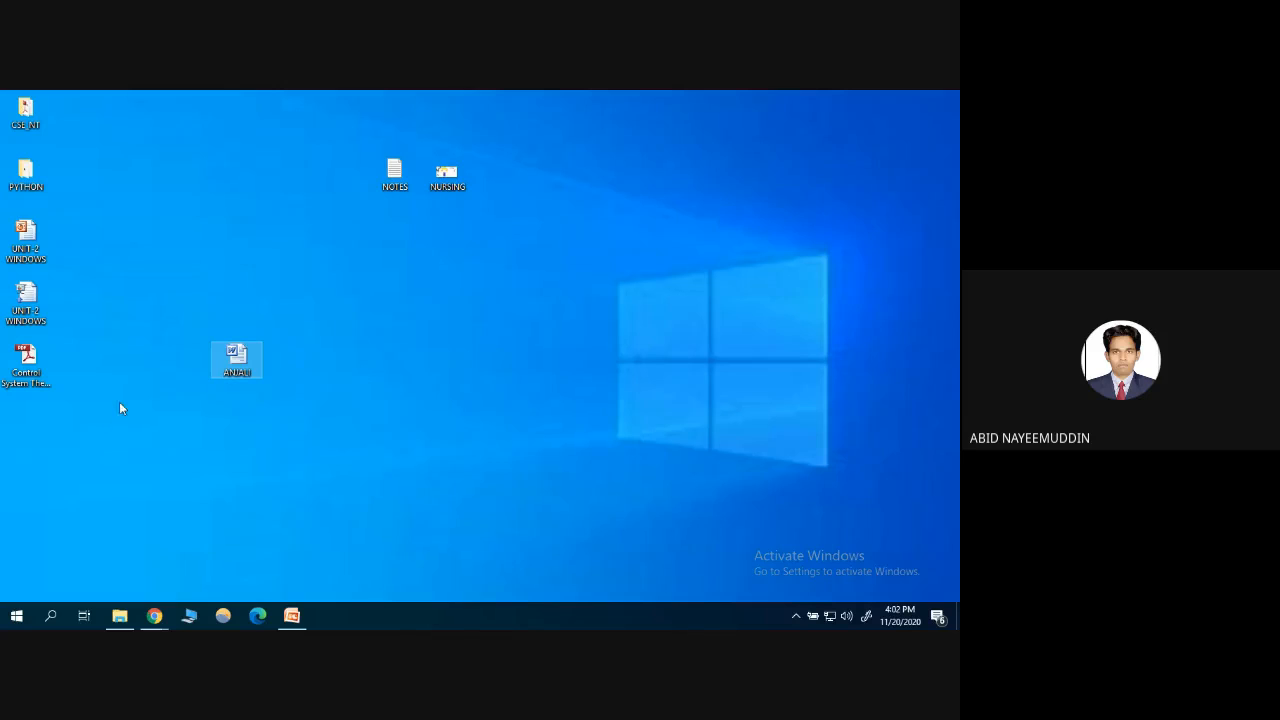
{"action": "left_click_drag", "start_coordinate": [243, 373], "coordinate": [281, 181]}
{"action": "left_click", "coordinate": [222, 303]}
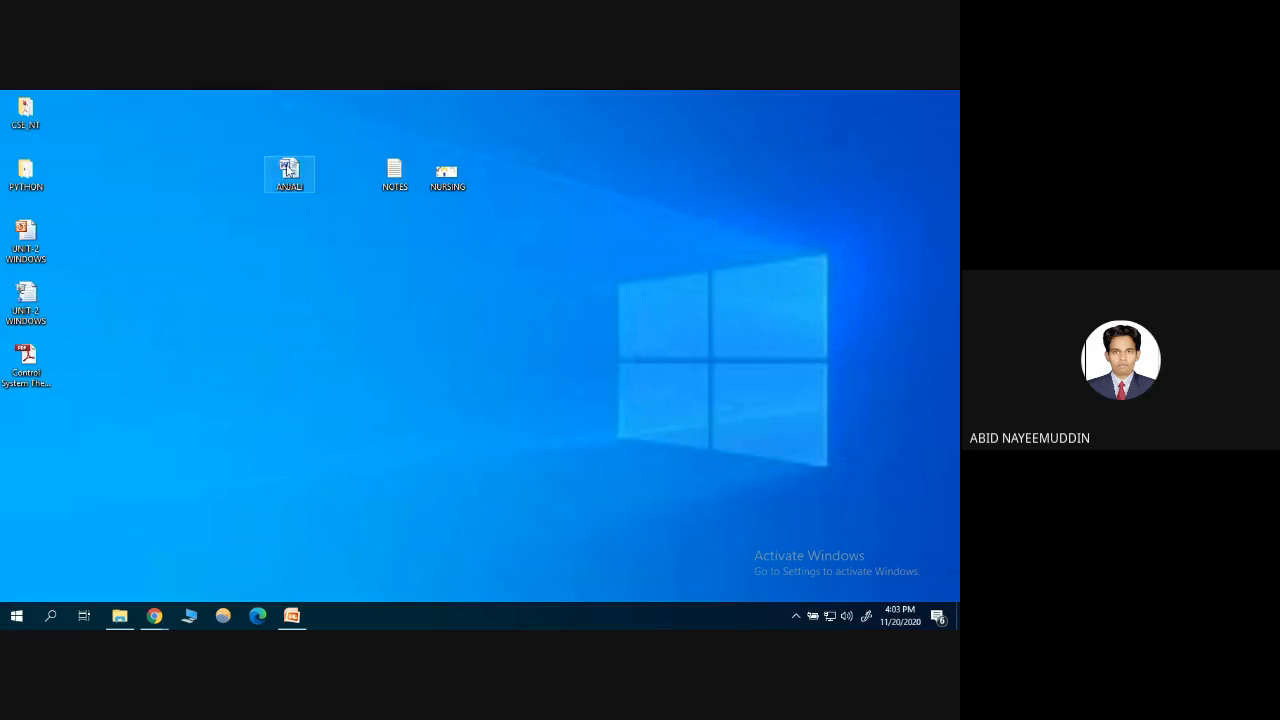
{"action": "left_click_drag", "start_coordinate": [289, 172], "coordinate": [298, 245]}
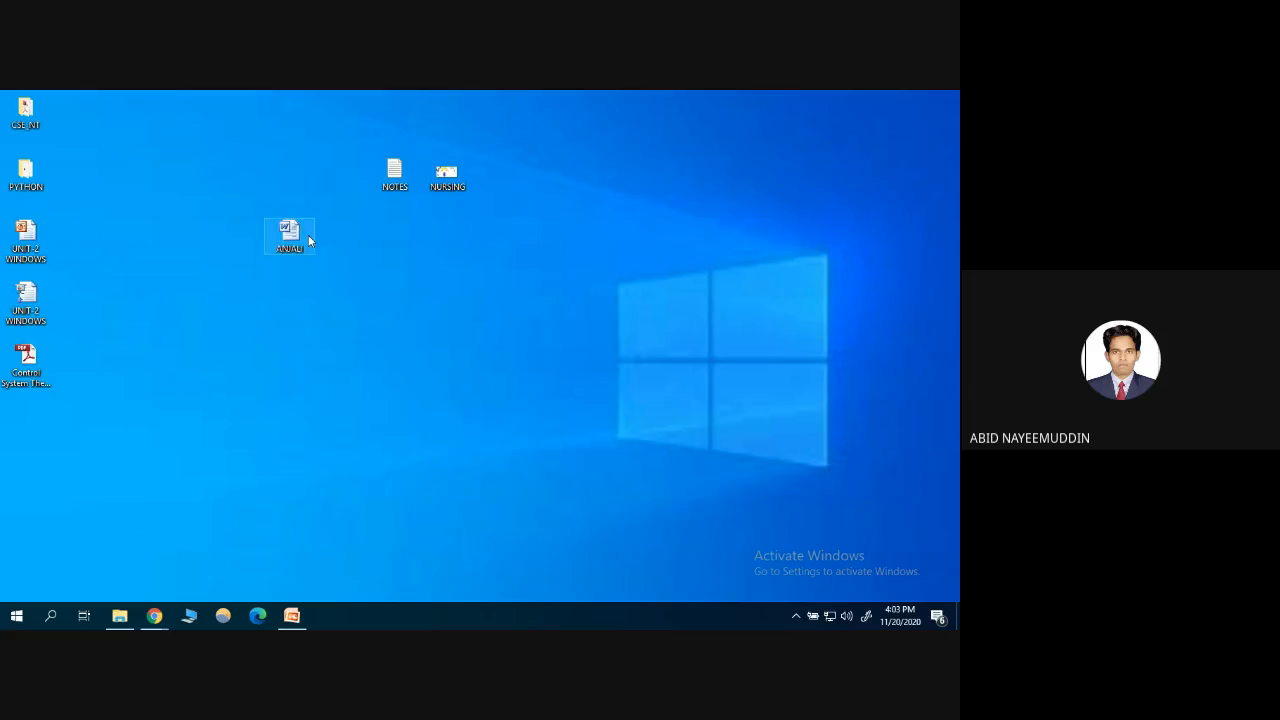
Open the NURSING image from the desktop
{"action": "right_click", "coordinate": [392, 172]}
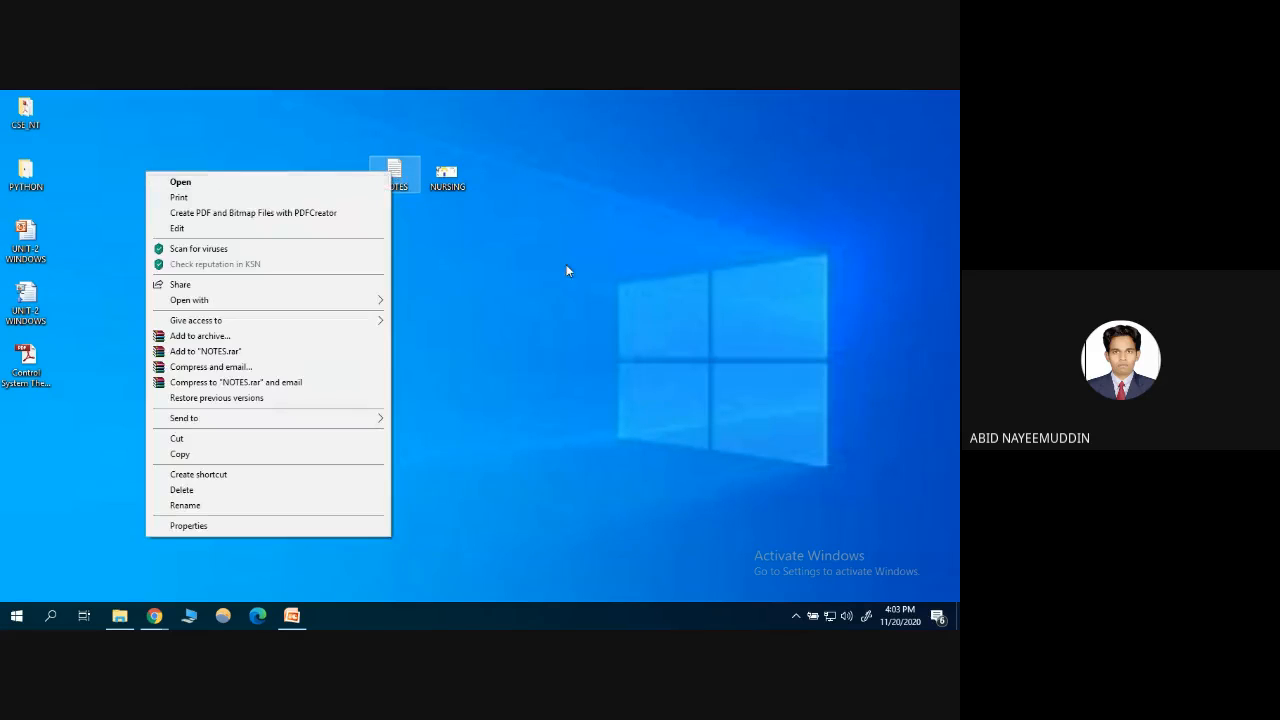
{"action": "left_click", "coordinate": [543, 245]}
{"action": "left_click", "coordinate": [453, 186]}
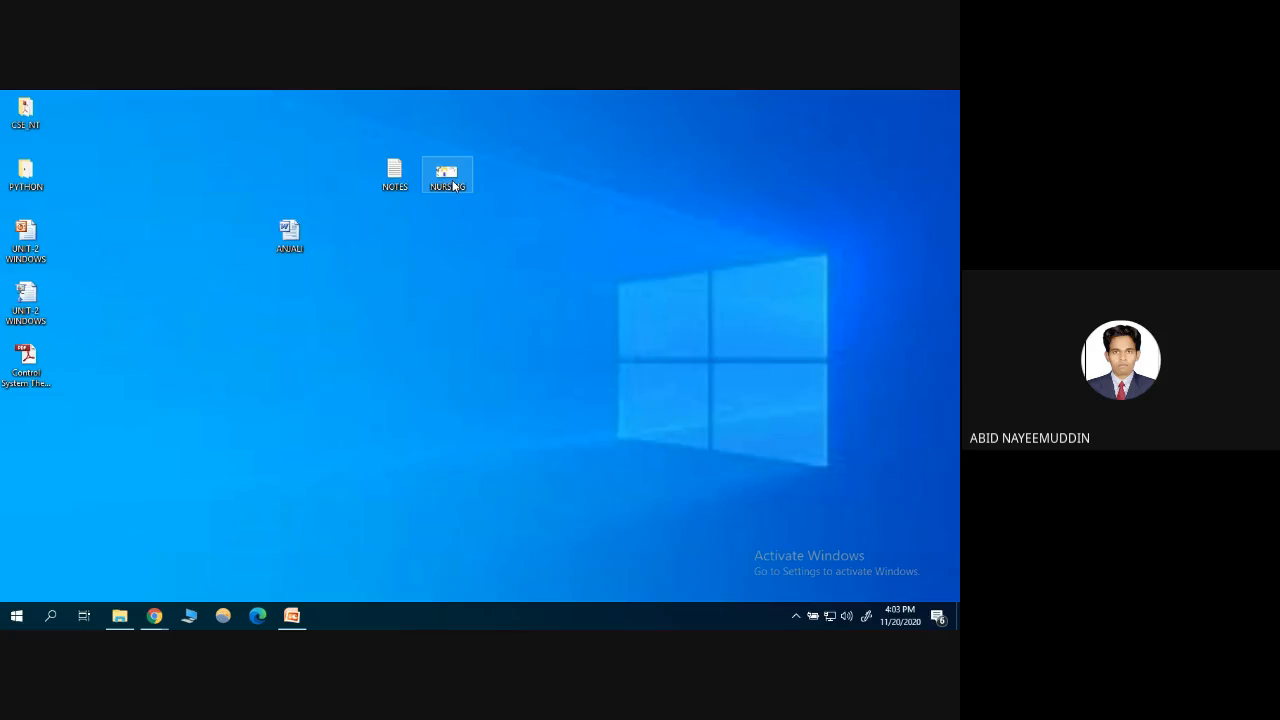
{"action": "right_click", "coordinate": [453, 186]}
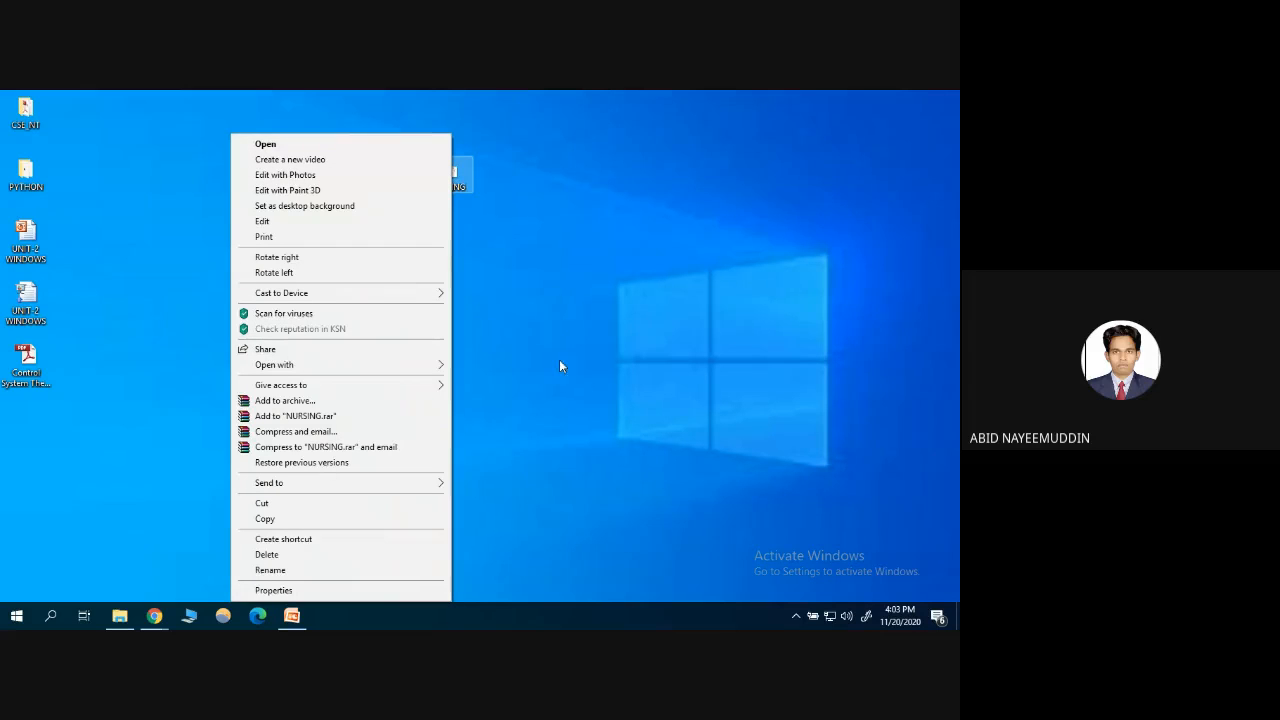
{"action": "left_click", "coordinate": [266, 146]}
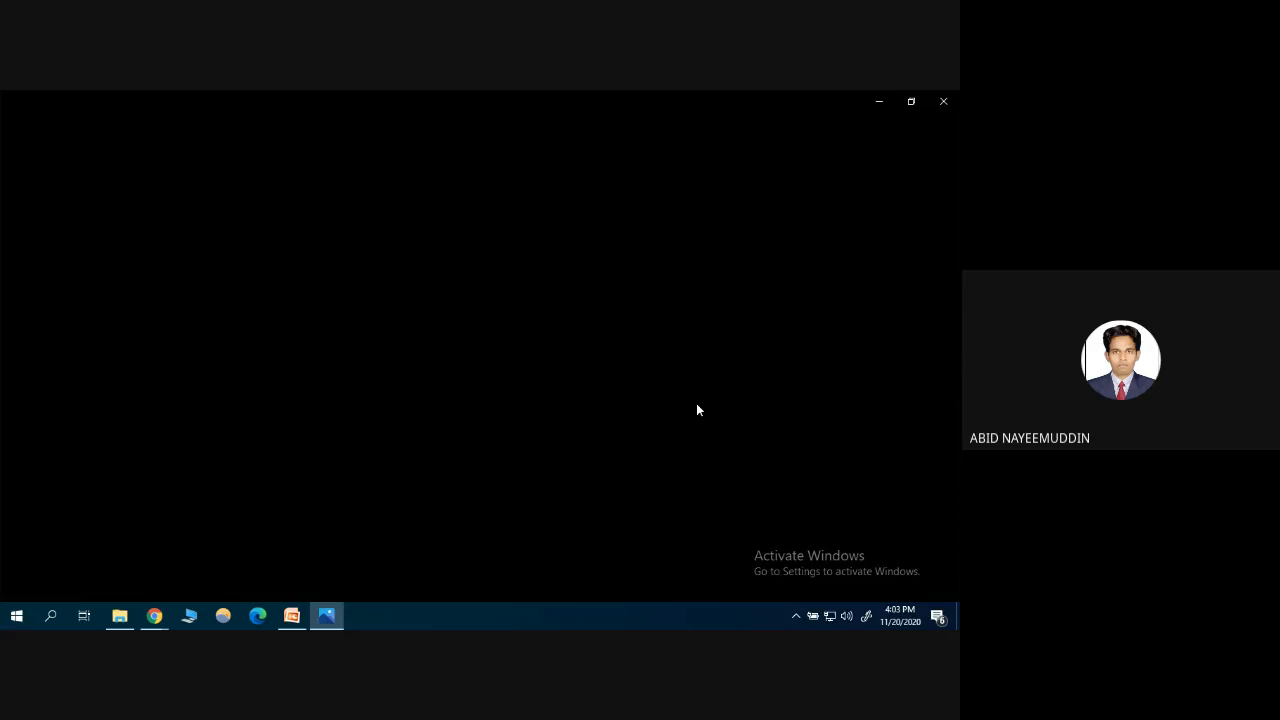
{"action": "left_click", "coordinate": [290, 617]}
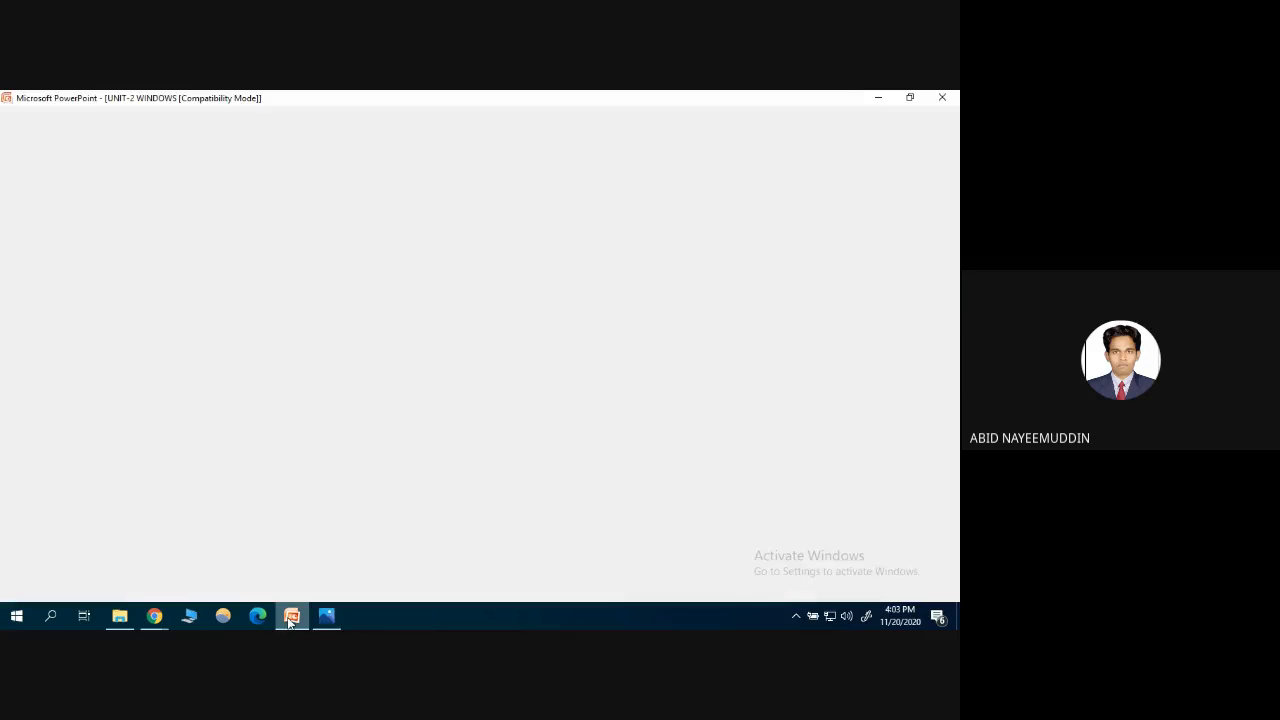
{"action": "left_click", "coordinate": [291, 619]}
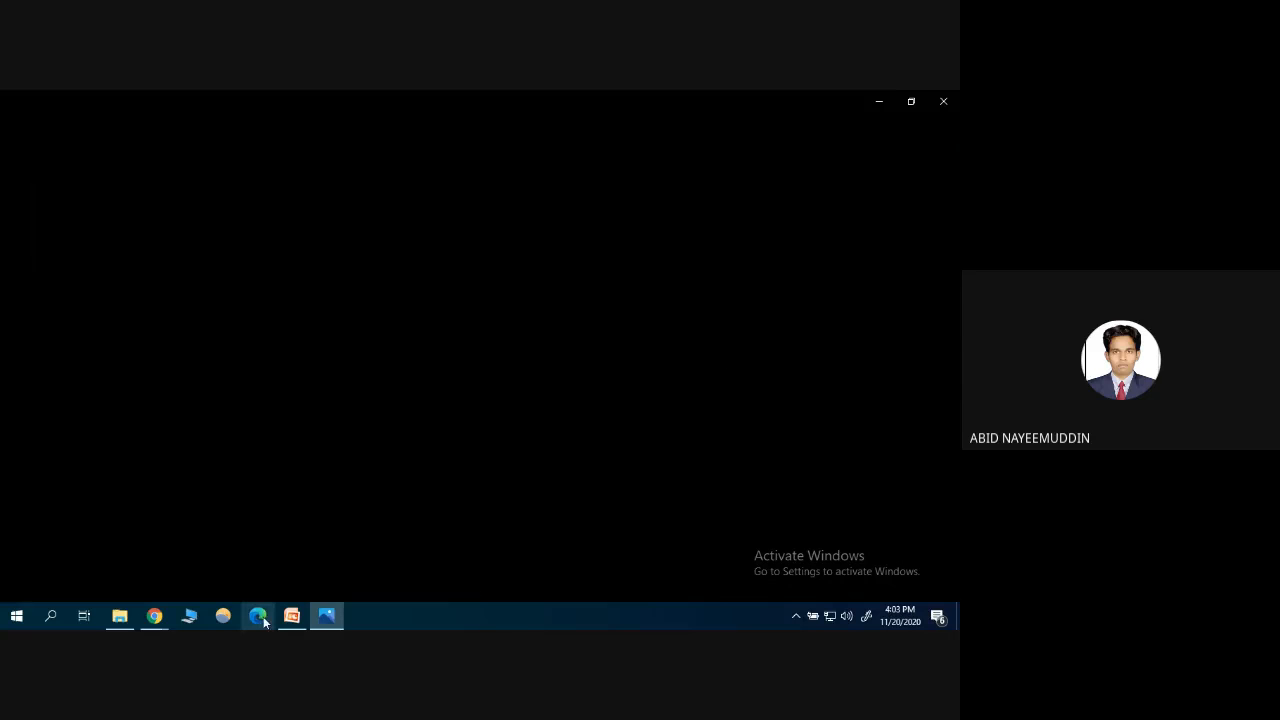
Launch Notepad through the Run dialog and maximize its window
{"action": "key", "text": "super+r"}
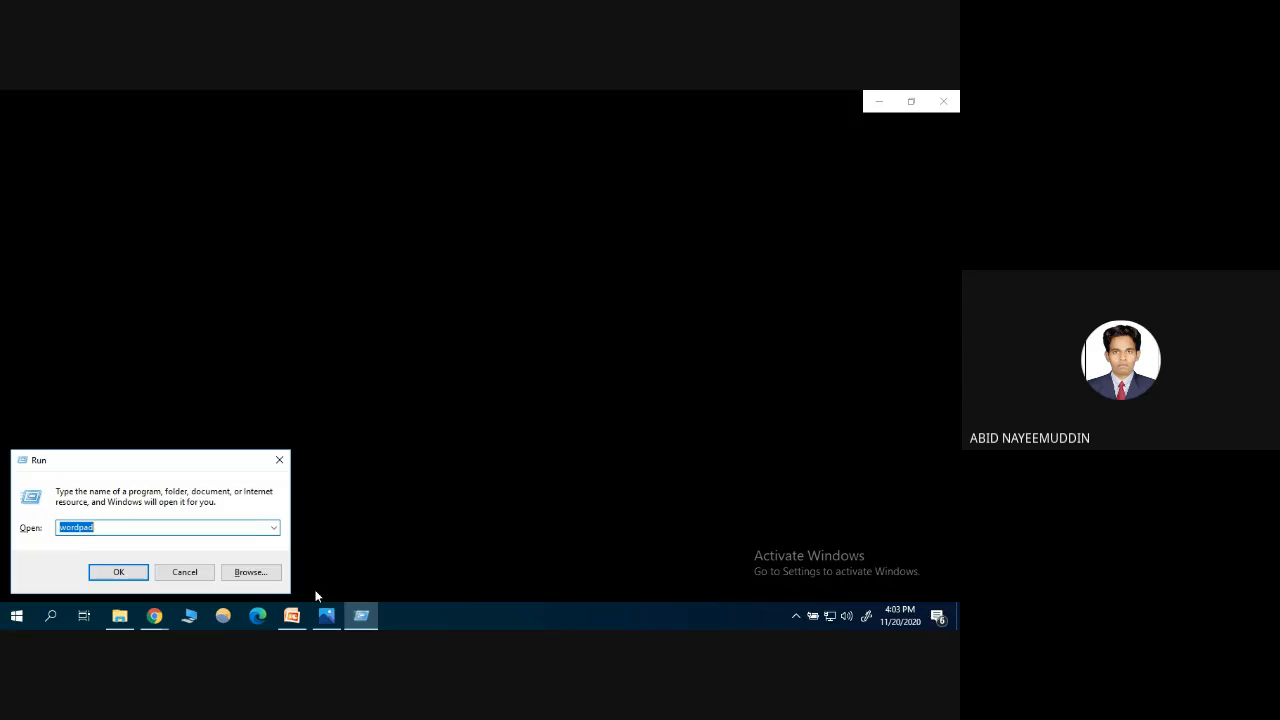
{"action": "type", "text": "wordpad"}
{"action": "key", "text": "Return"}
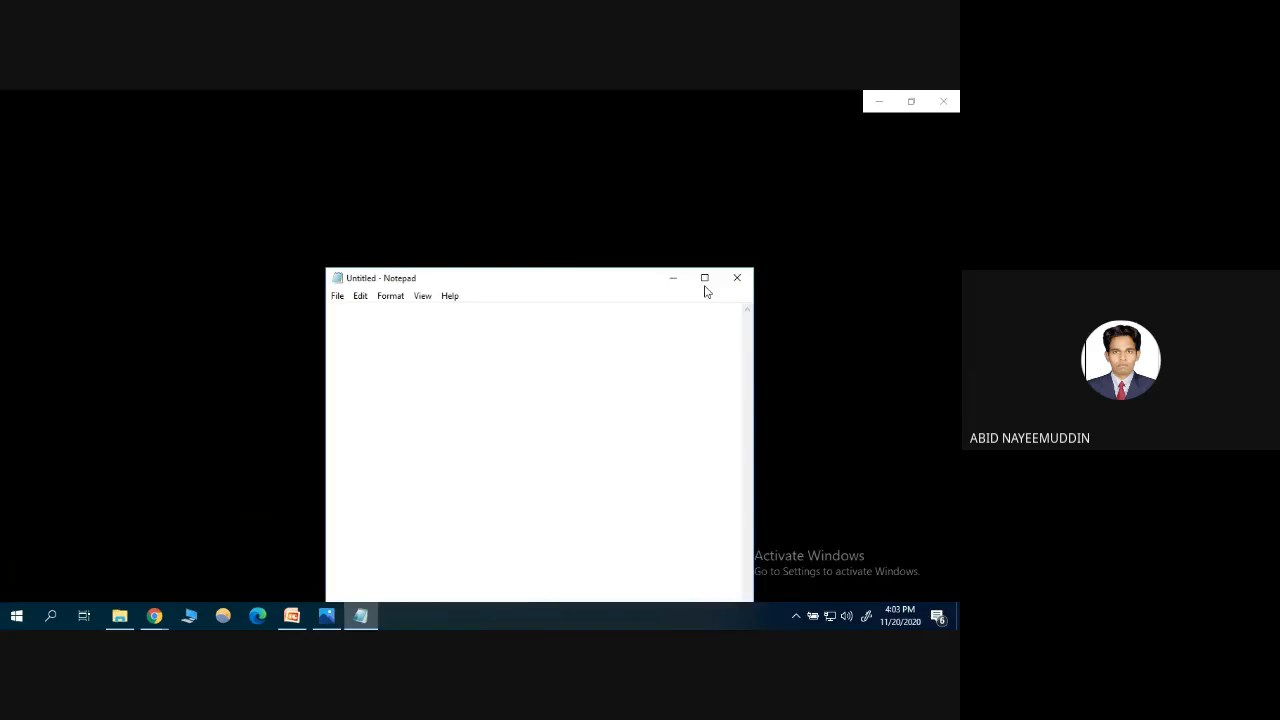
{"action": "left_click", "coordinate": [706, 279]}
Enter TEST1, TEST2 and TEST3 on separate lines, leaving one blank line after TEST1 and two after TEST2
{"action": "type", "text": "TESTI"}
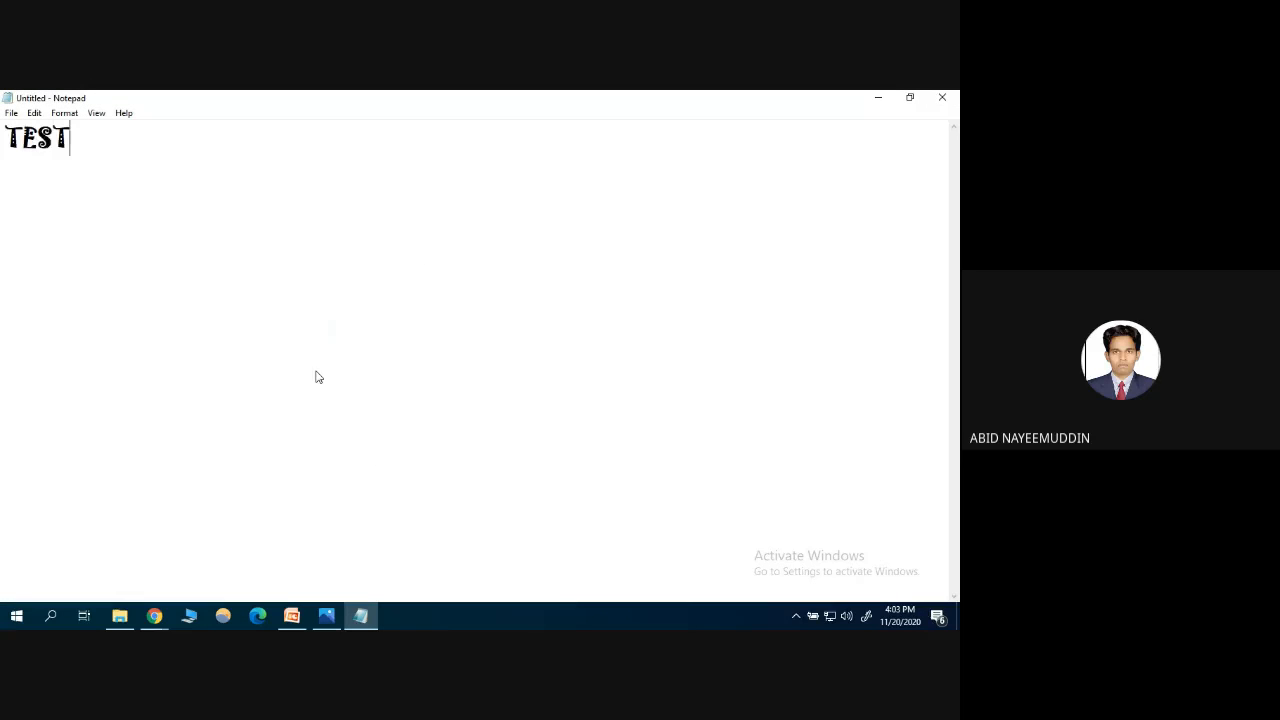
{"action": "key", "text": "Return"}
{"action": "key", "text": "Return"}
{"action": "type", "text": "TEST2"}
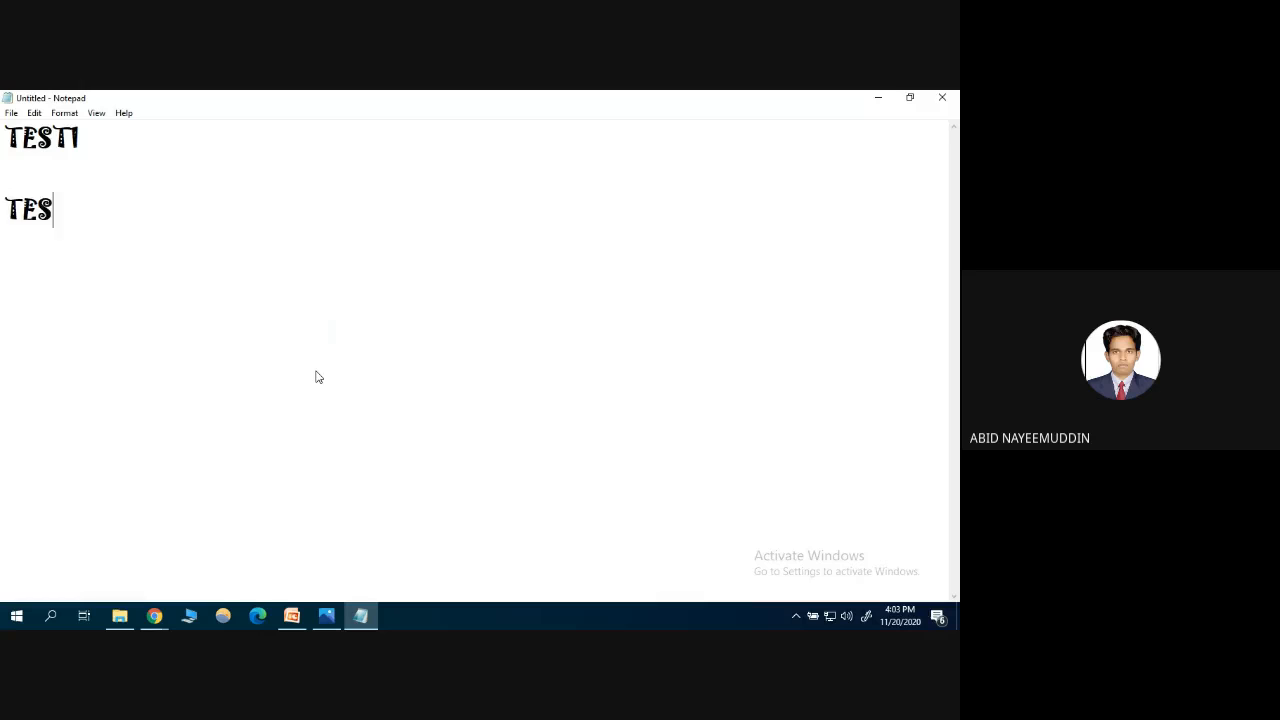
{"action": "key", "text": "Return"}
{"action": "key", "text": "Return"}
{"action": "key", "text": "Return"}
{"action": "type", "text": "TEst"}
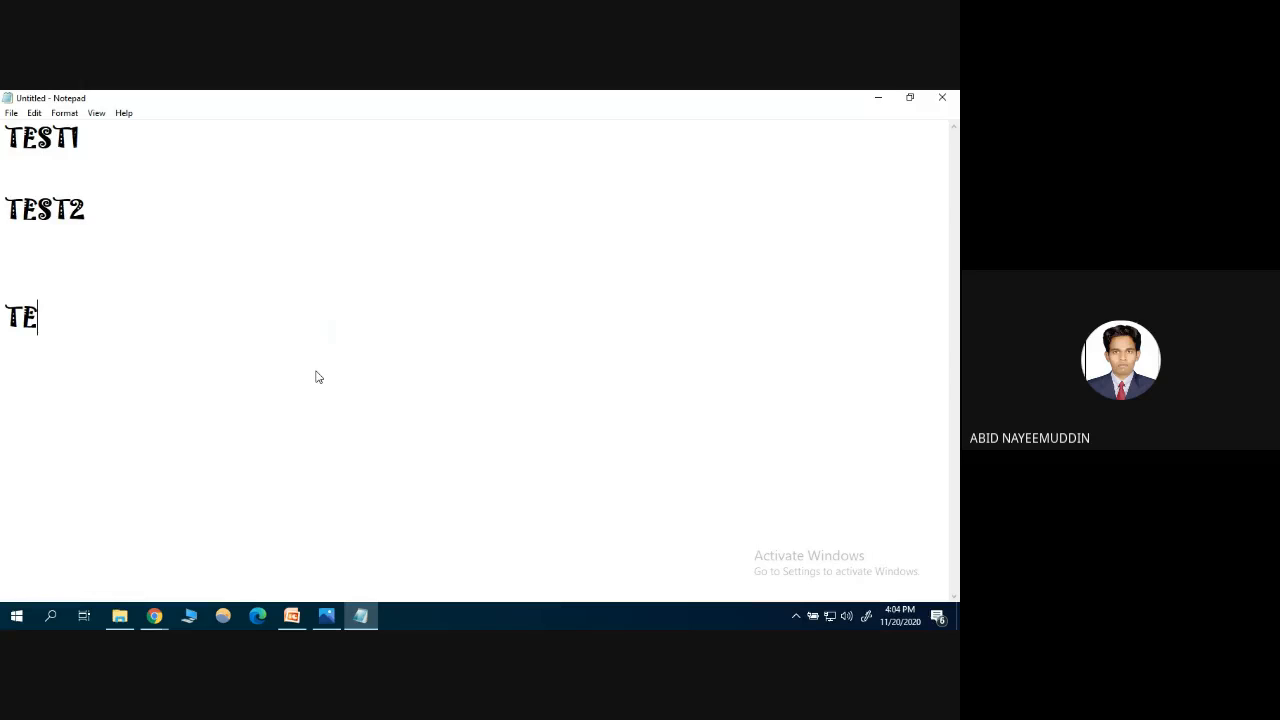
{"action": "key", "text": "BackSpace"}
{"action": "key", "text": "BackSpace"}
{"action": "type", "text": "ST3"}
Add "--FINAL EXAM" after TEST3, separated by a space
{"action": "type", "text": "--"}
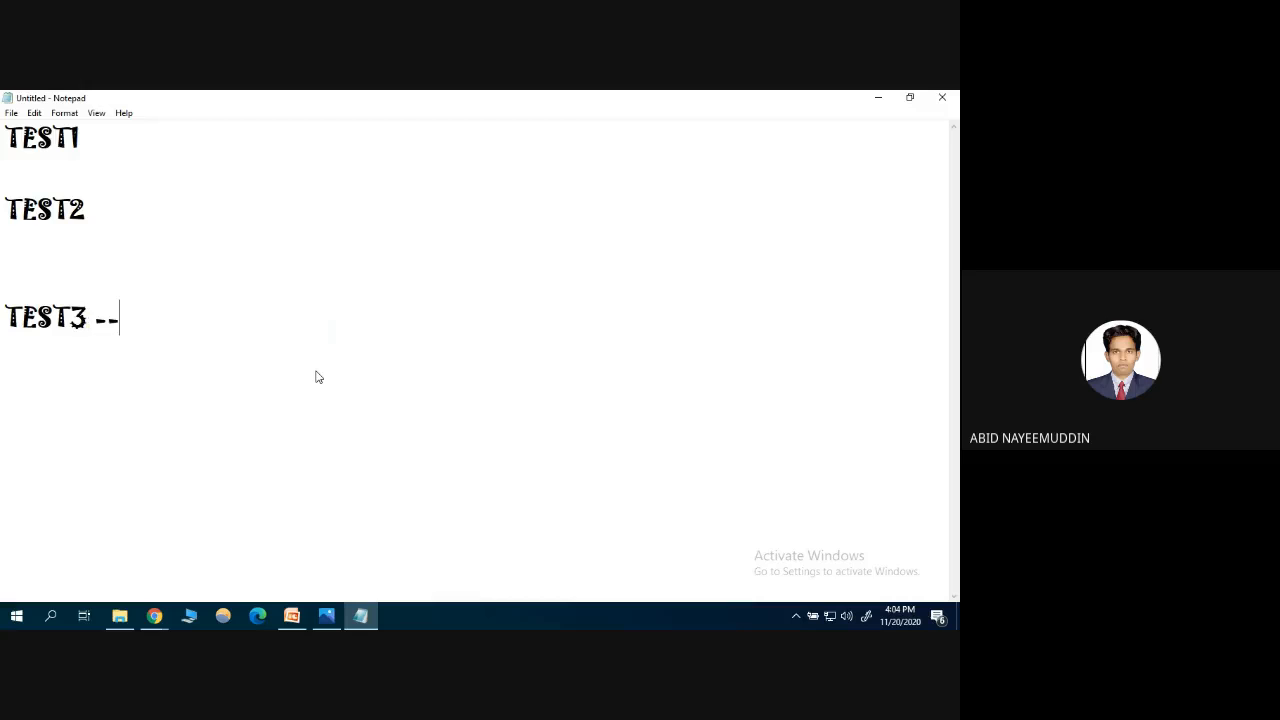
{"action": "type", "text": "FINAL EWX"}
{"action": "key", "text": "BackSpace"}
{"action": "key", "text": "BackSpace"}
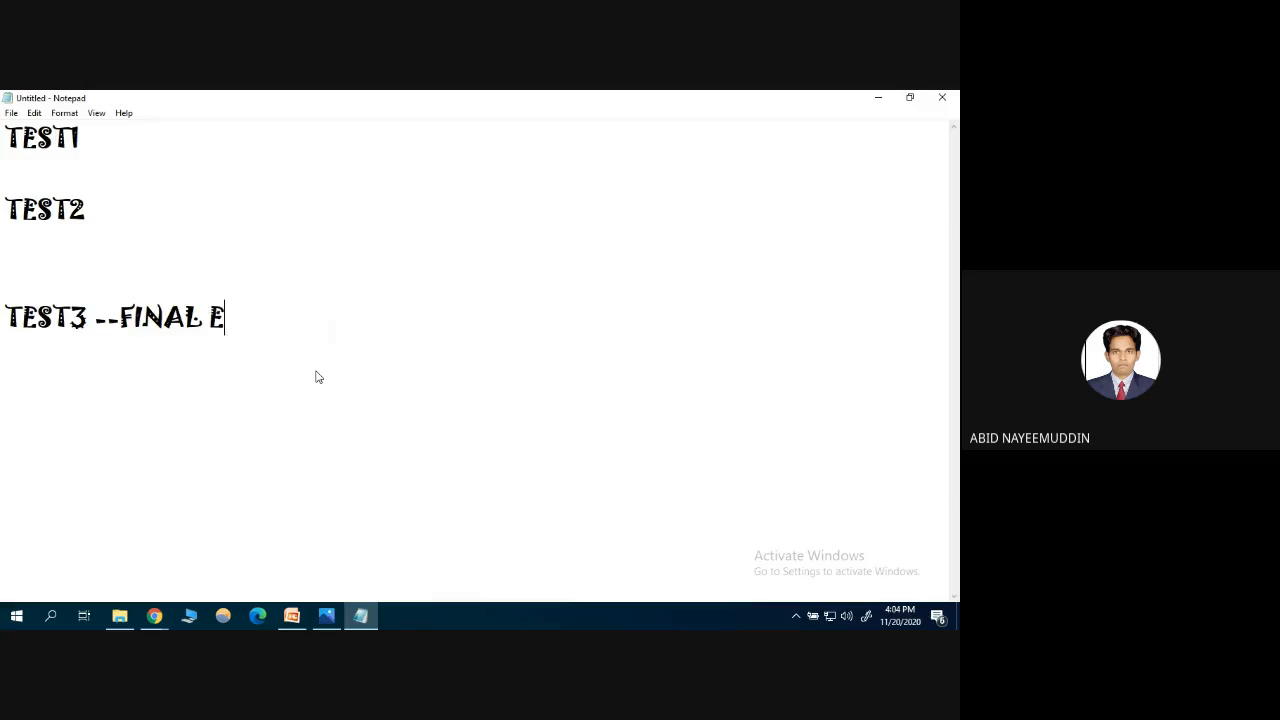
{"action": "type", "text": "XAM"}
Append "- UNIT1&2" to the end of the TEST1 line
{"action": "key", "text": "Home"}
{"action": "key", "text": "Up"}
{"action": "key", "text": "Up"}
{"action": "key", "text": "Up"}
{"action": "key", "text": "Up"}
{"action": "key", "text": "Up"}
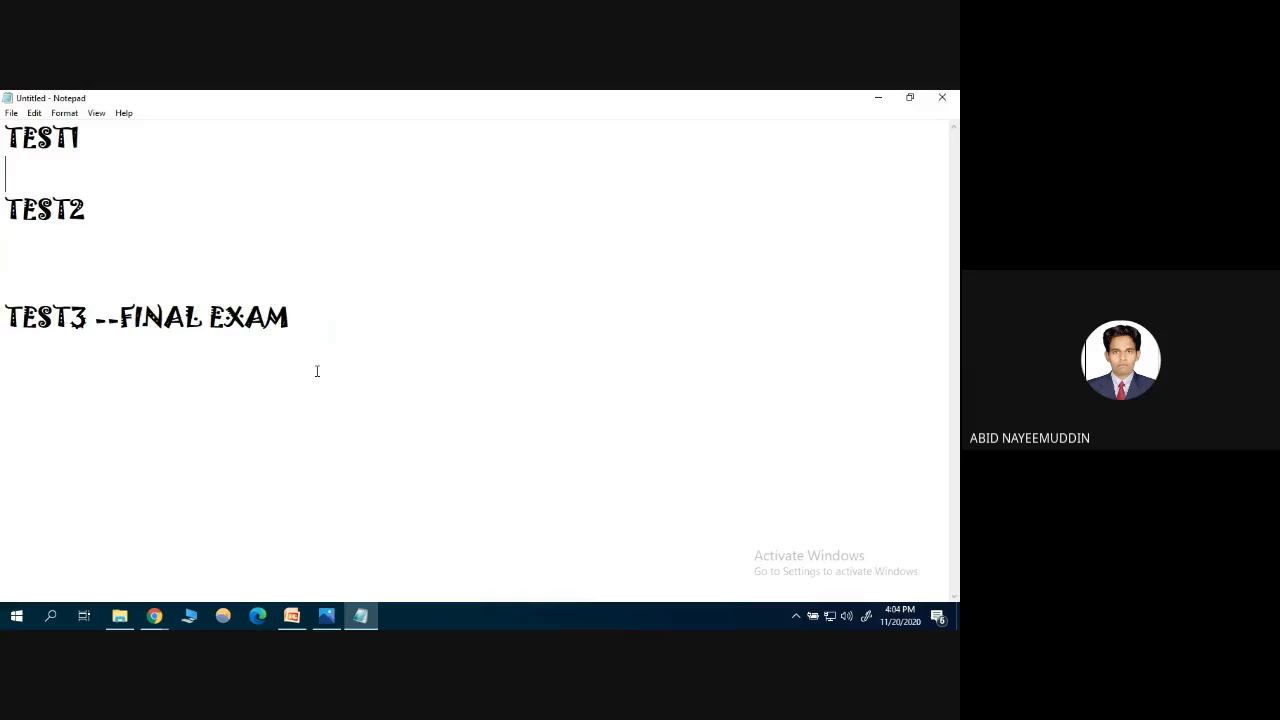
{"action": "key", "text": "Right"}
{"action": "key", "text": "Right"}
{"action": "key", "text": "Right"}
{"action": "key", "text": "Right"}
{"action": "key", "text": "Right"}
{"action": "type", "text": "- UNIT1"}
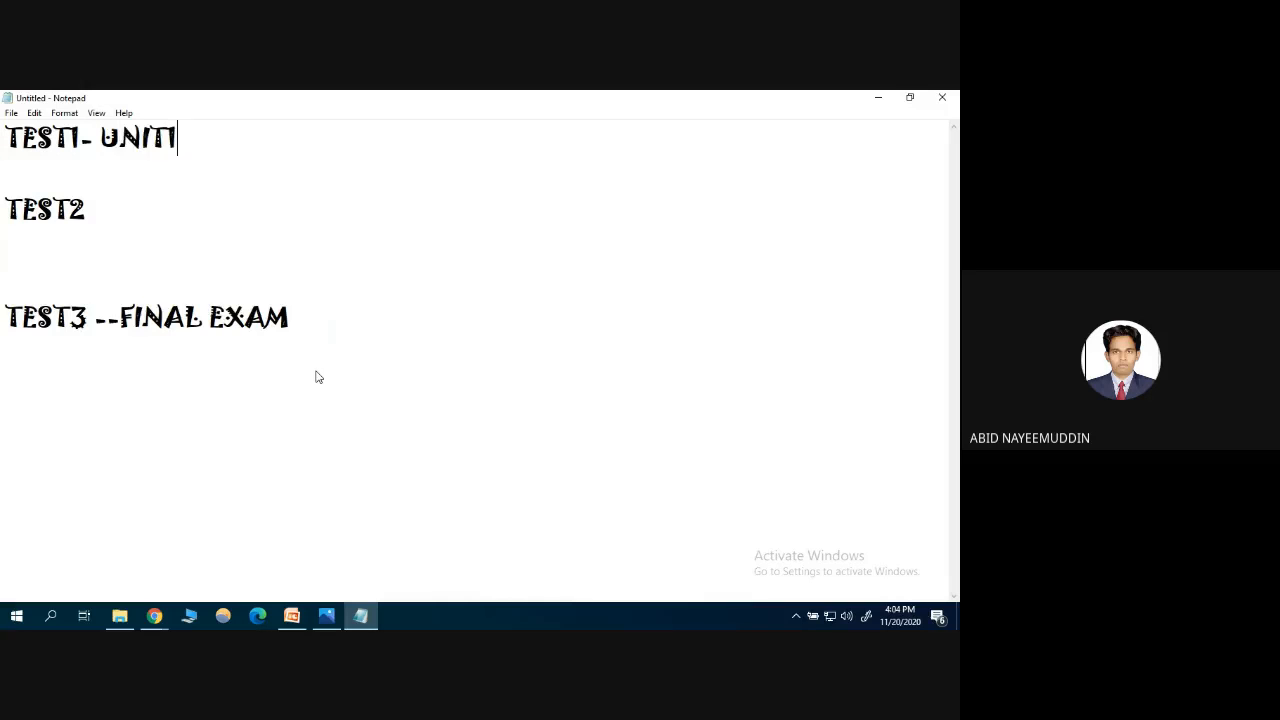
{"action": "type", "text": "&2"}
Append " -UNIT3 to UNIT6" to the end of the TEST2 line
{"action": "key", "text": "Down"}
{"action": "key", "text": "alt+Tab"}
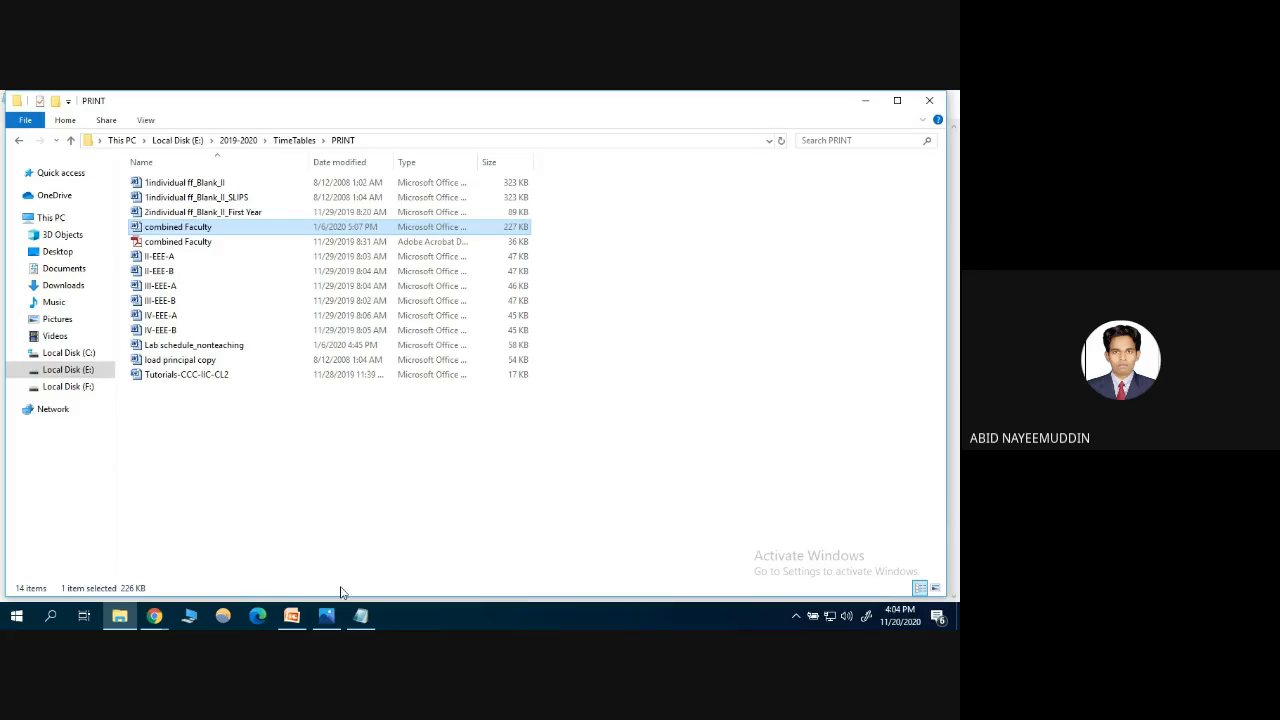
{"action": "left_click", "coordinate": [358, 616]}
{"action": "left_click", "coordinate": [105, 225]}
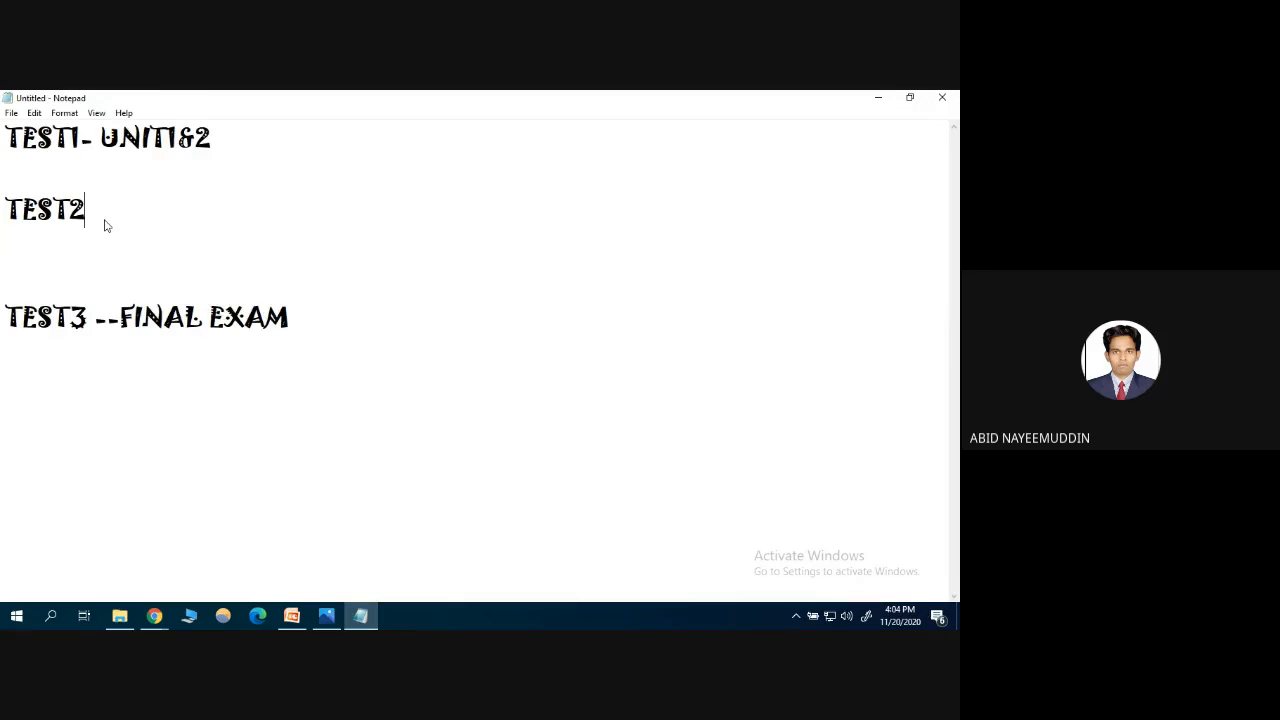
{"action": "type", "text": "-UNTI"}
{"action": "key", "text": "BackSpace"}
{"action": "key", "text": "BackSpace"}
{"action": "key", "text": "BackSpace"}
{"action": "type", "text": "IT3 to "}
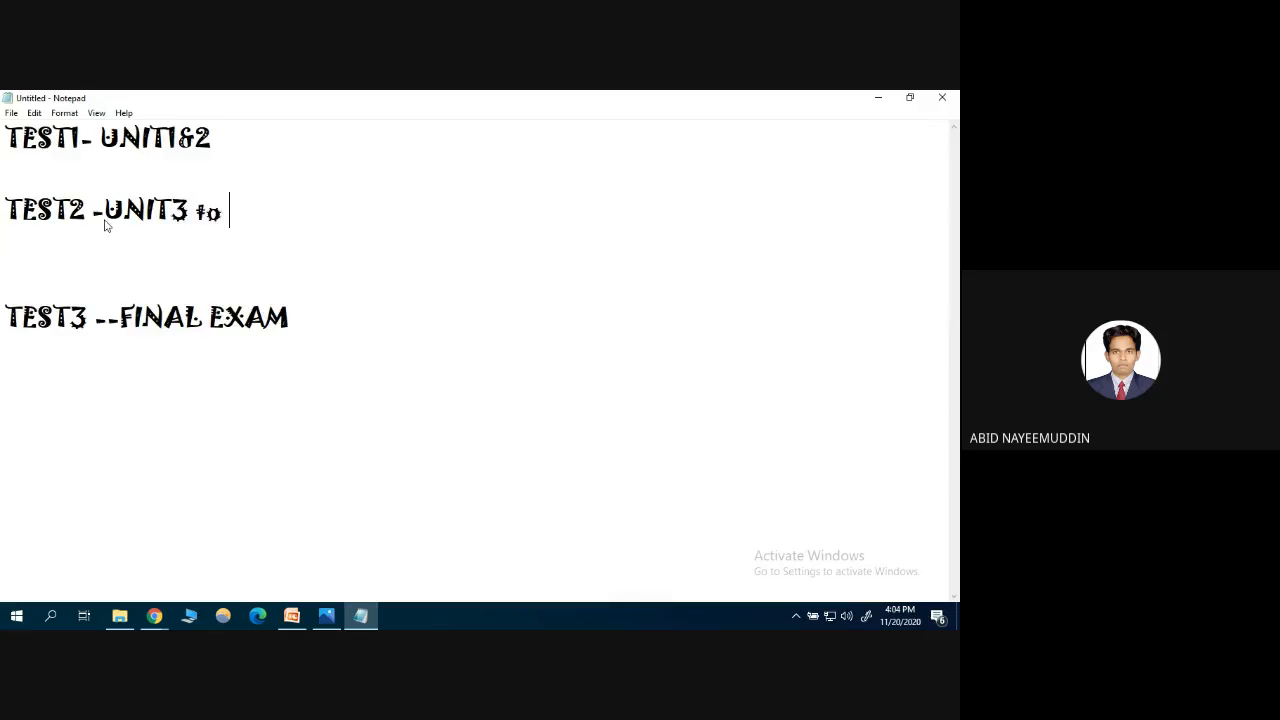
{"action": "type", "text": "UNIT"}
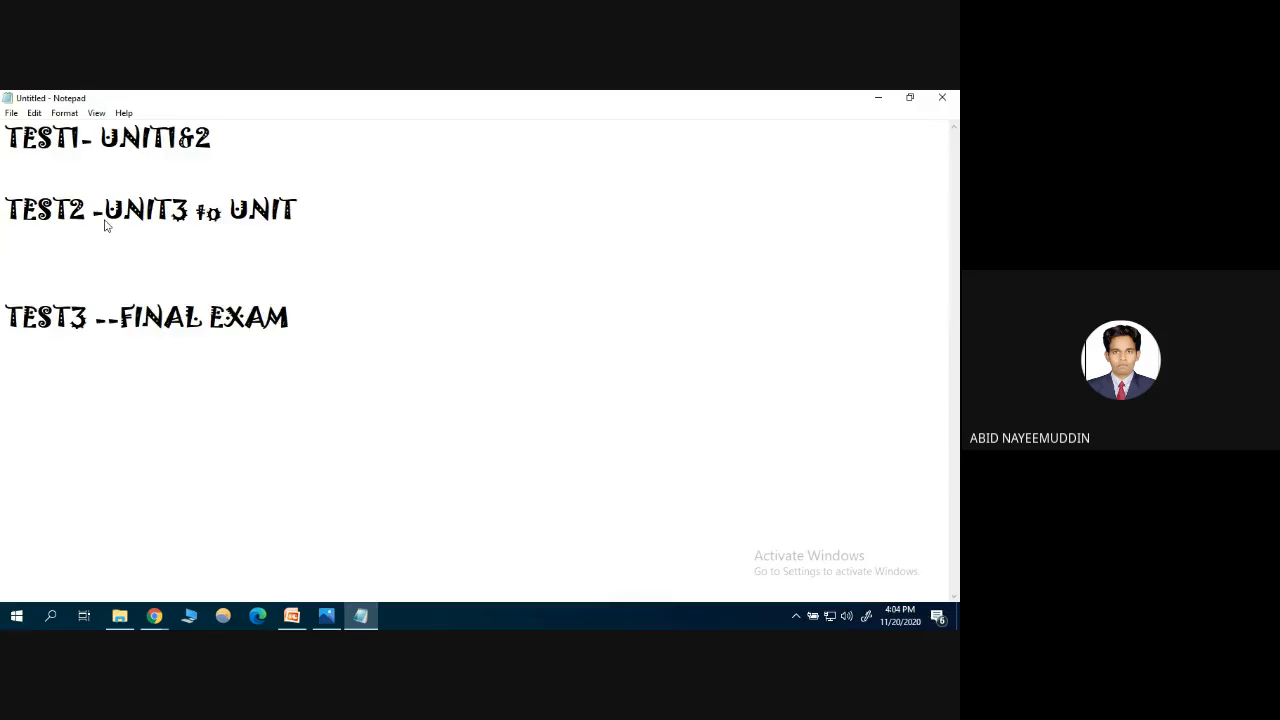
{"action": "type", "text": "6"}
Change the font of the whole note to Palatino Linotype
{"action": "left_click", "coordinate": [291, 330]}
{"action": "key", "text": "ctrl+a"}
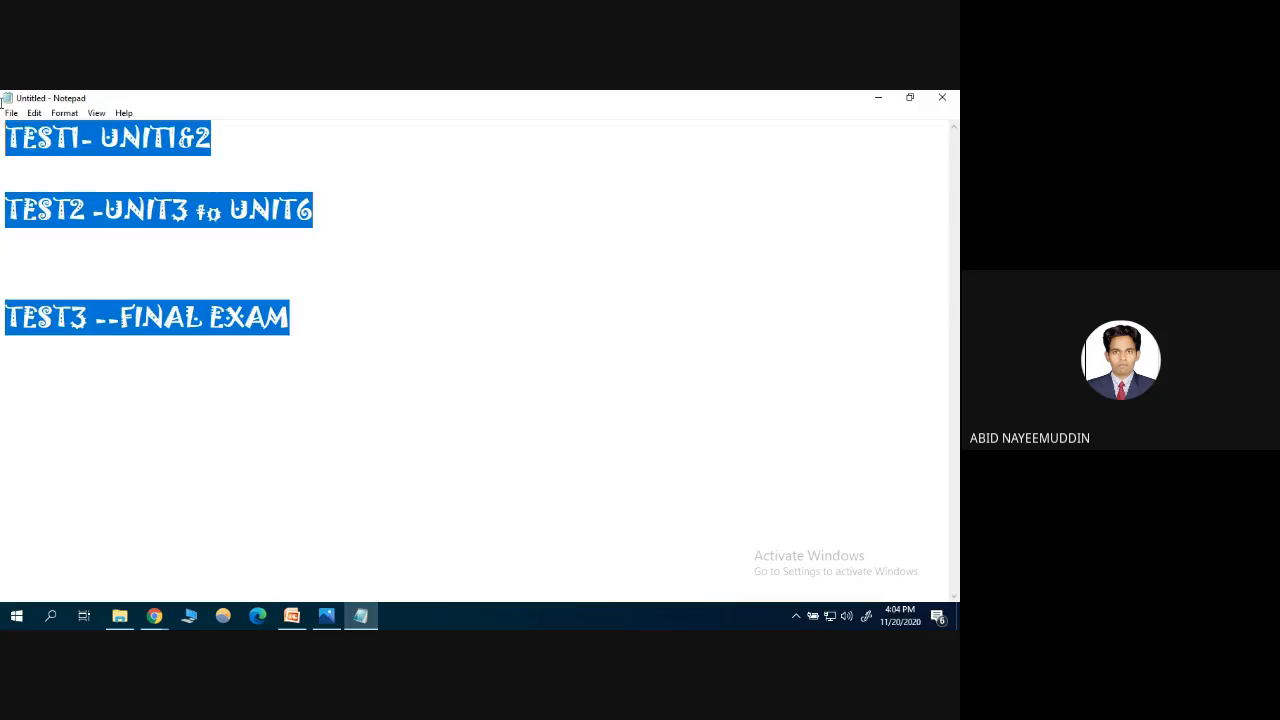
{"action": "left_click", "coordinate": [53, 138]}
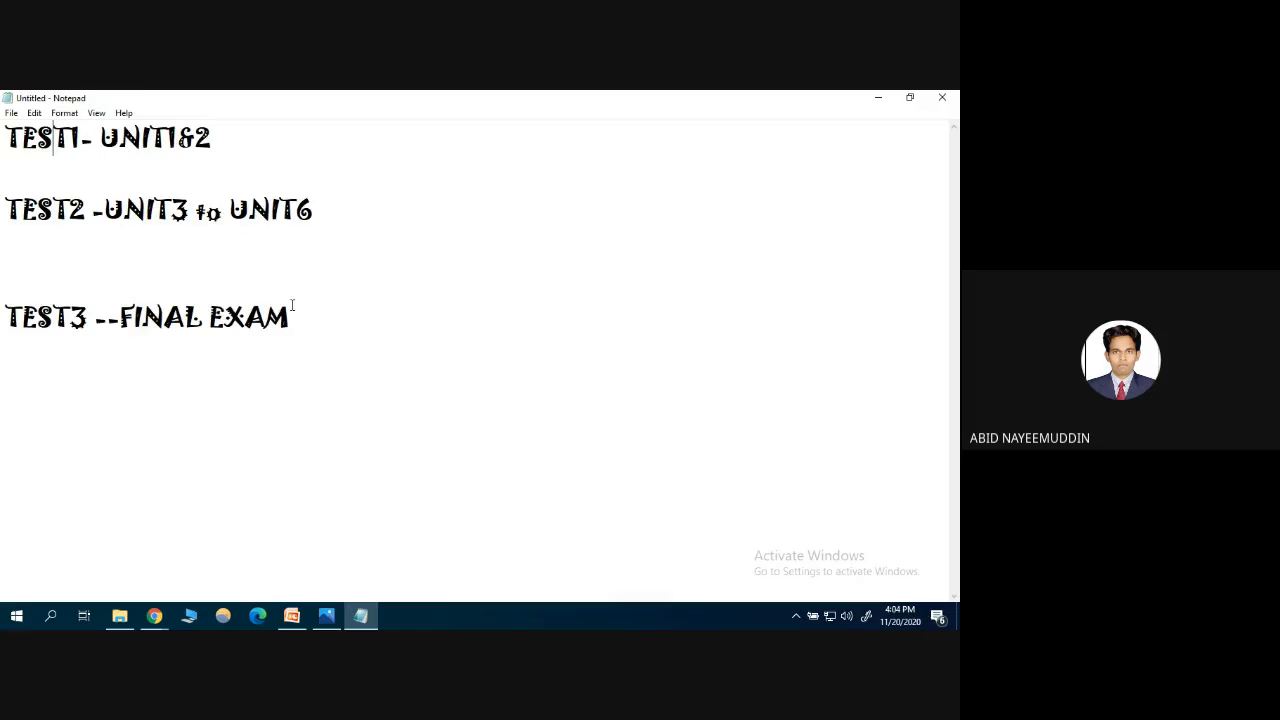
{"action": "left_click", "coordinate": [64, 112]}
{"action": "left_click", "coordinate": [70, 143]}
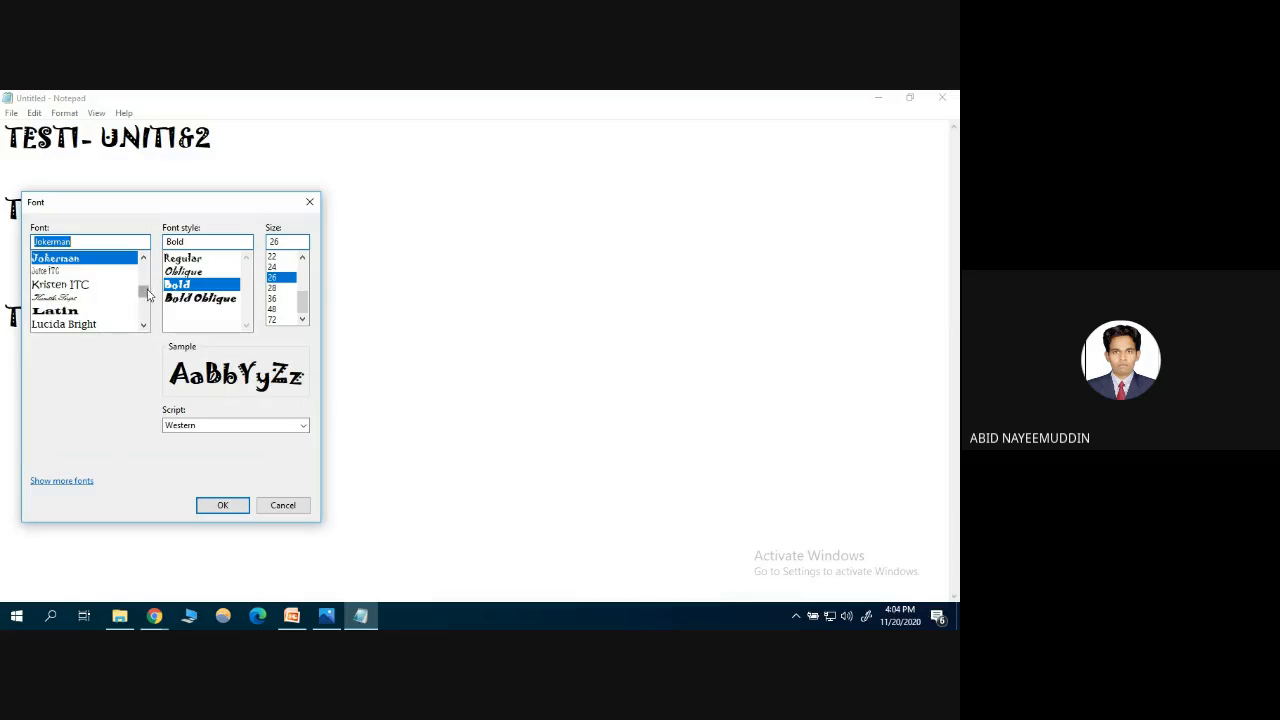
{"action": "left_click_drag", "start_coordinate": [147, 293], "coordinate": [147, 301]}
{"action": "left_click", "coordinate": [85, 285]}
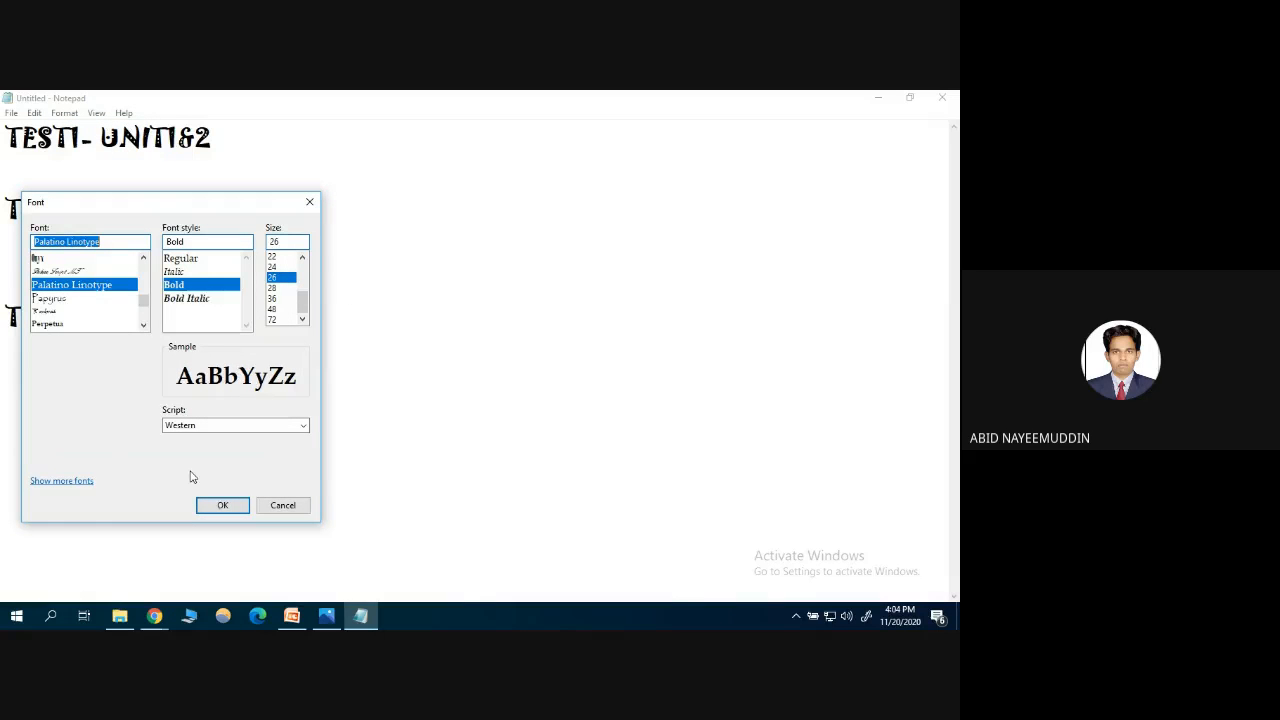
{"action": "left_click", "coordinate": [220, 505]}
Switch to the Google Meet call in Chrome, admit the waiting participant, and return to the Notepad note
{"action": "mouse_move", "coordinate": [158, 614]}
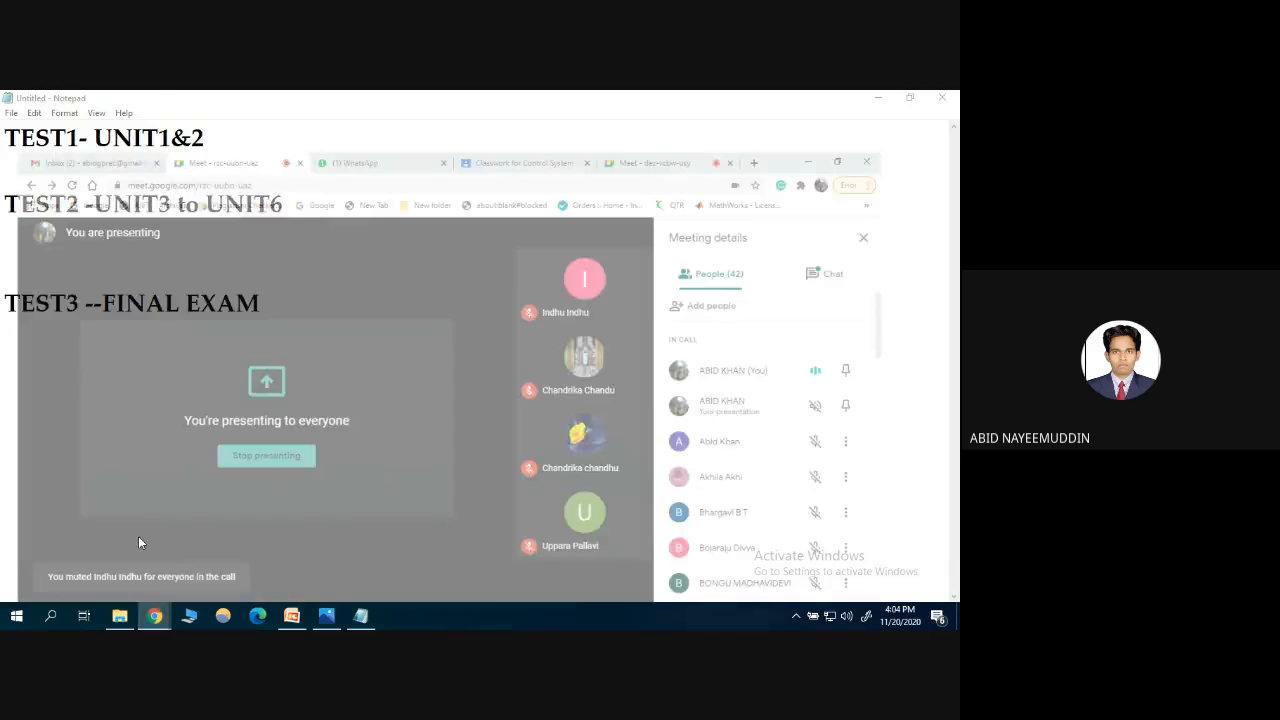
{"action": "left_click", "coordinate": [138, 536]}
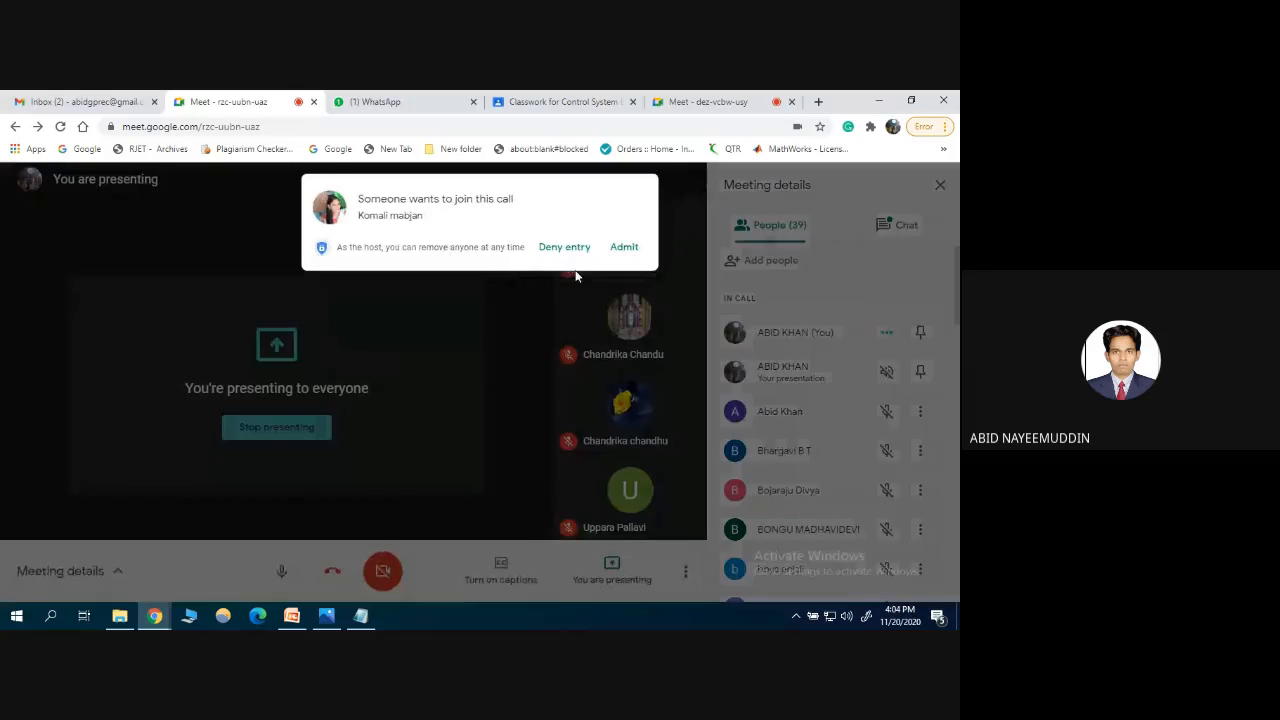
{"action": "left_click", "coordinate": [624, 247]}
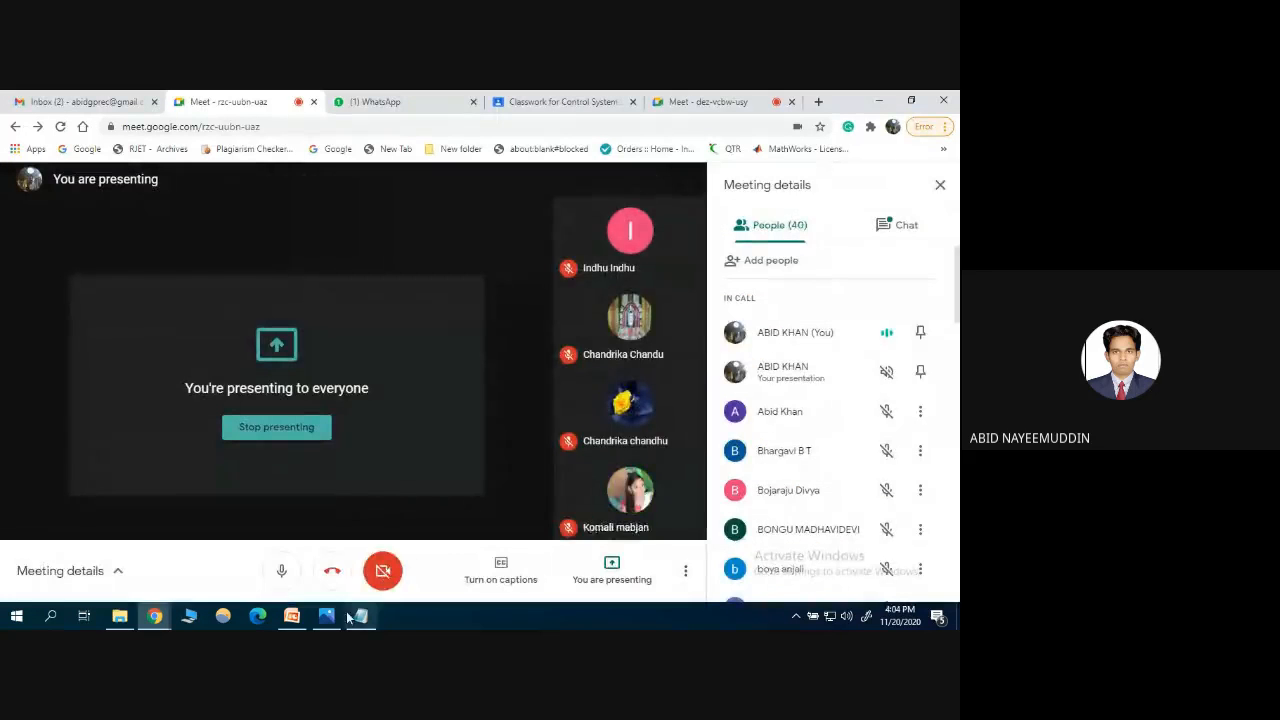
{"action": "left_click", "coordinate": [355, 617]}
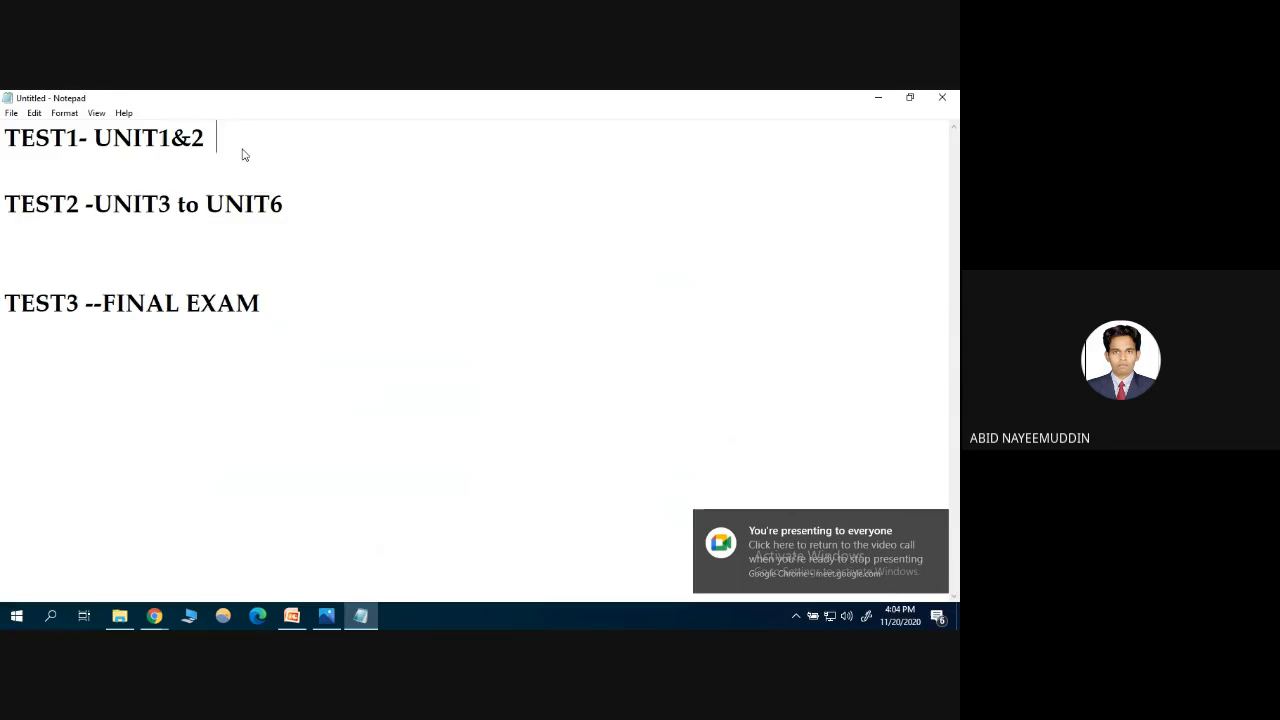
Append a dashed line ending in 25M to the TEST1 line and copy it to the end of the TEST2 line
{"action": "type", "text": "--------------------25"}
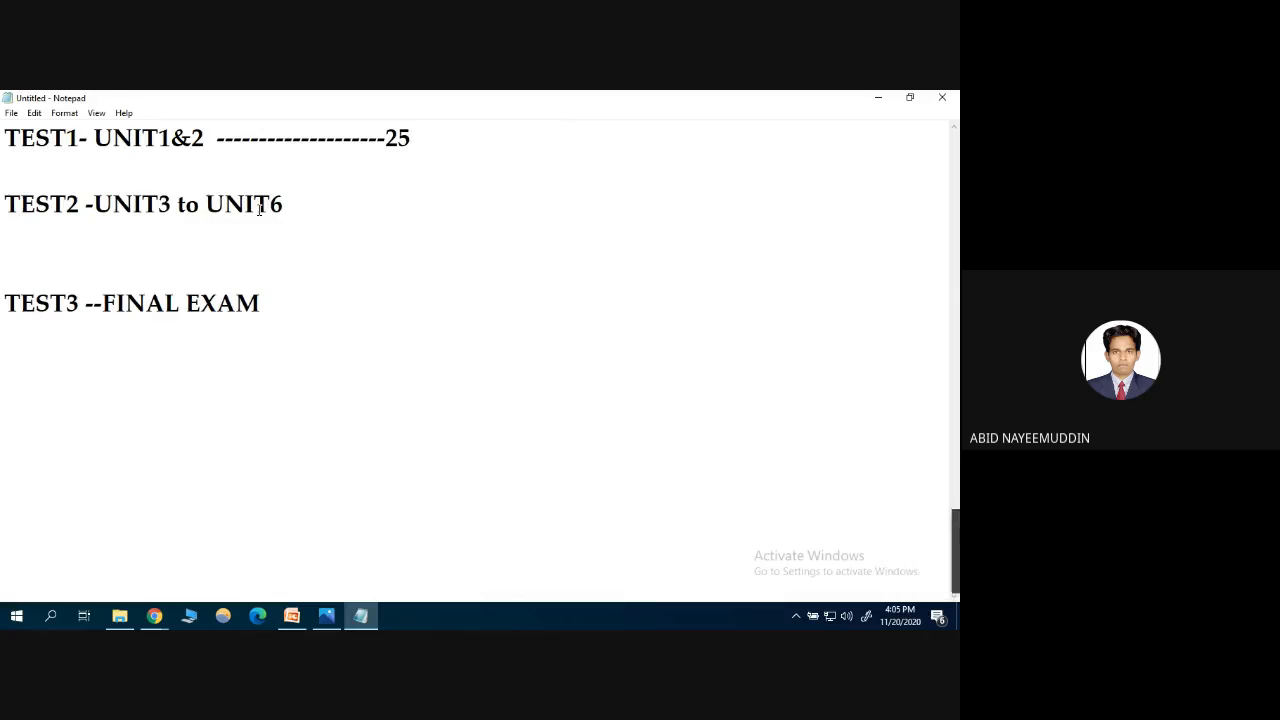
{"action": "type", "text": "M"}
{"action": "left_click_drag", "start_coordinate": [440, 136], "coordinate": [220, 150]}
{"action": "key", "text": "ctrl+c"}
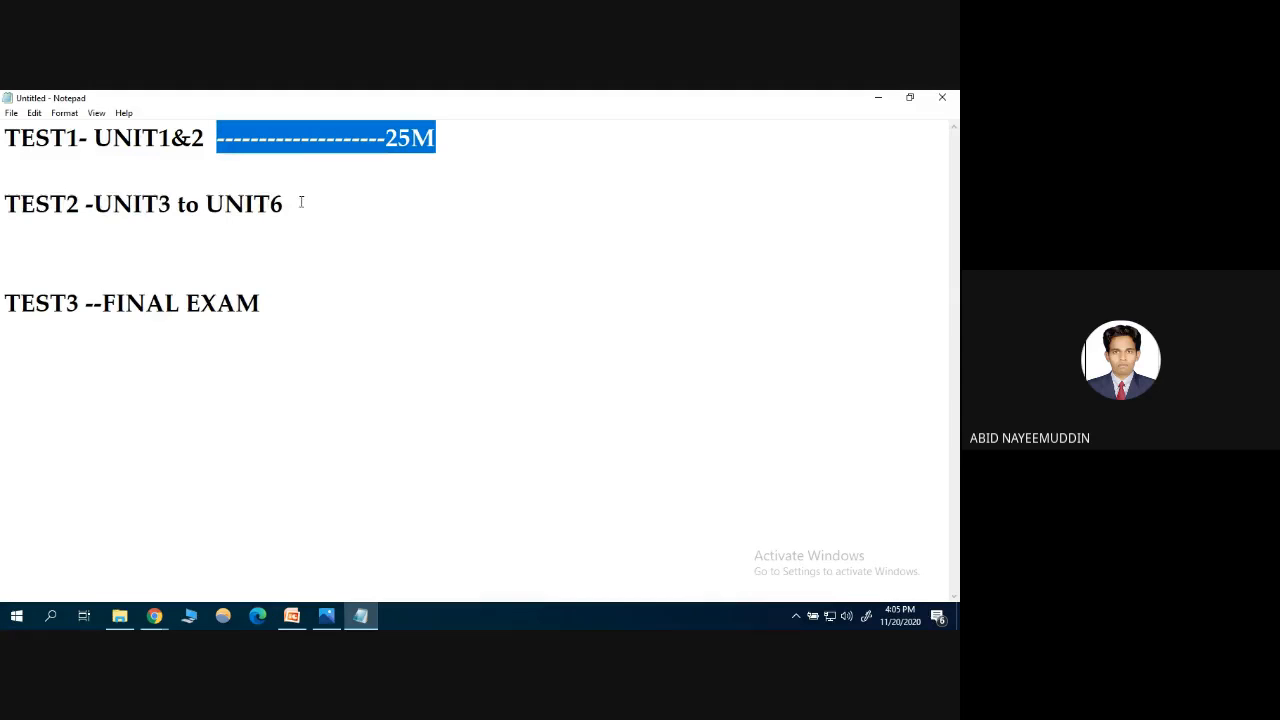
{"action": "left_click", "coordinate": [296, 203]}
{"action": "key", "text": "ctrl+v"}
Append a longer dashed line ending in 75M to the TEST3 line, reusing the copied marks text
{"action": "left_click", "coordinate": [265, 305]}
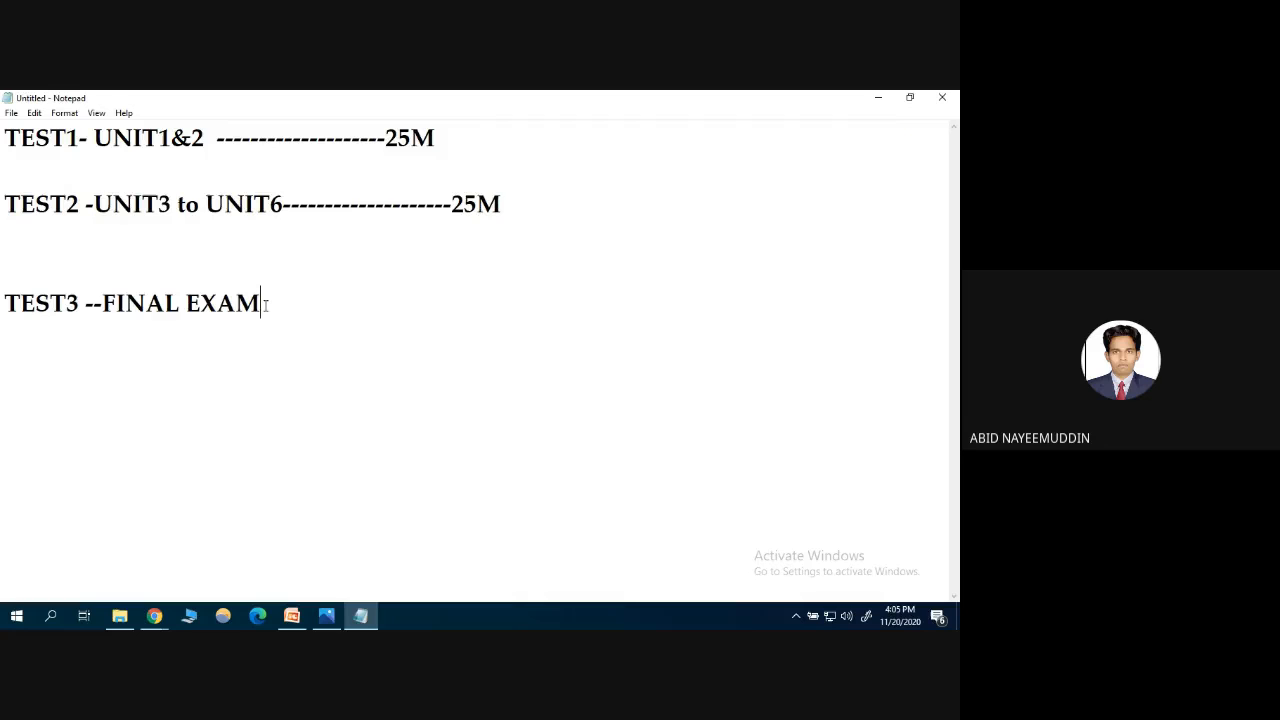
{"action": "type", "text": "-------"}
{"action": "key", "text": "ctrl+v"}
{"action": "key", "text": "Left"}
{"action": "key", "text": "Left"}
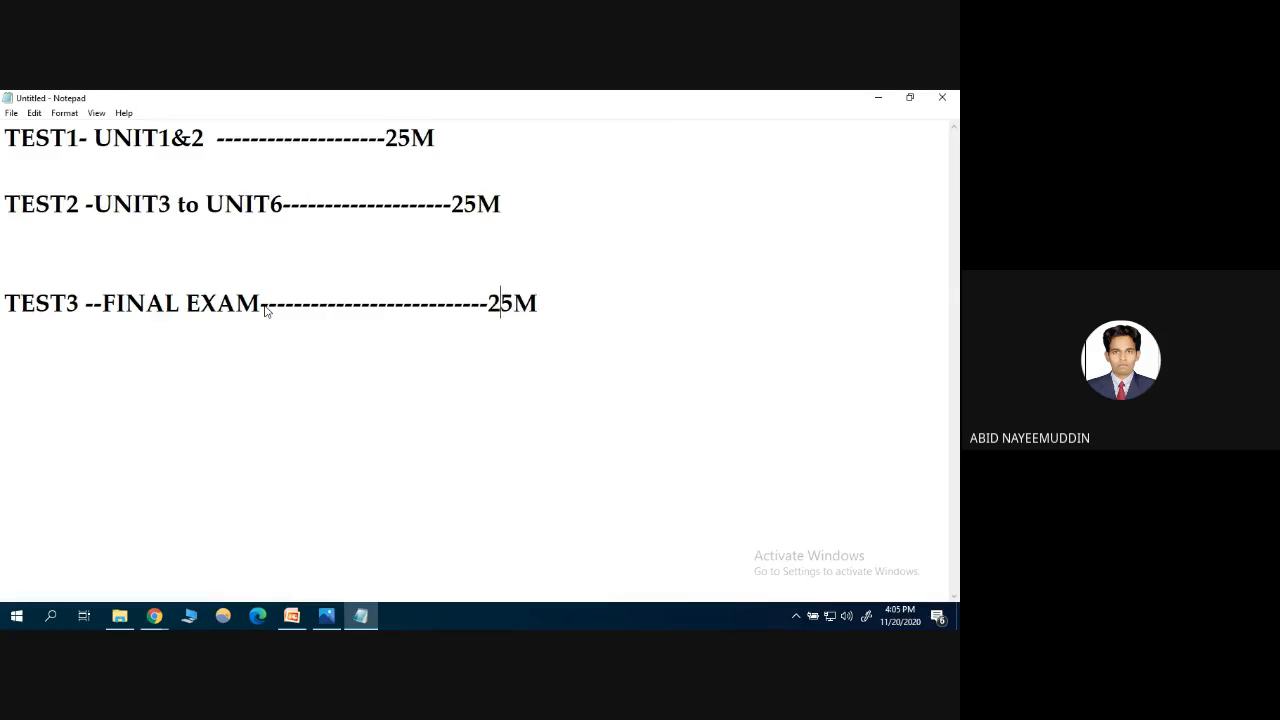
{"action": "key", "text": "BackSpace"}
{"action": "type", "text": "7"}
Add "------- 5 x 1M ====4x 5M" after 25M on the TEST1 line and copy the added text
{"action": "left_click", "coordinate": [454, 135]}
{"action": "type", "text": "-------  5 x 1M"}
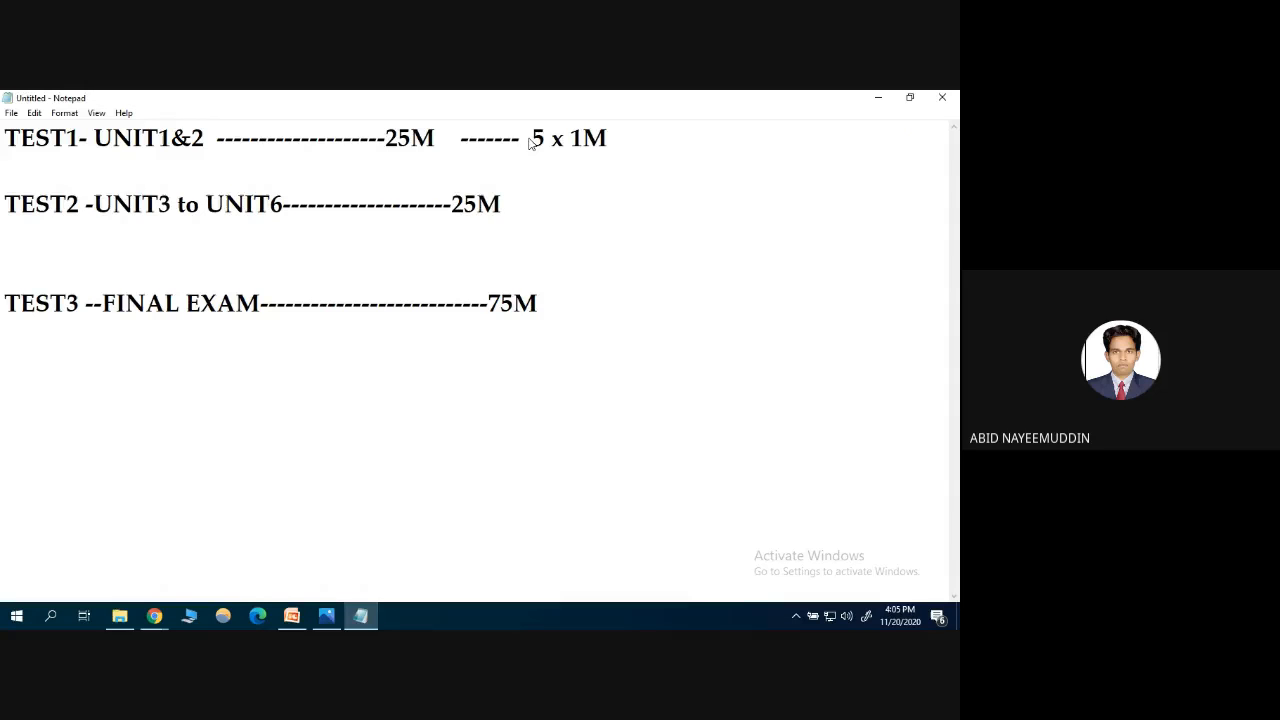
{"action": "type", "text": "      ====4x 5M"}
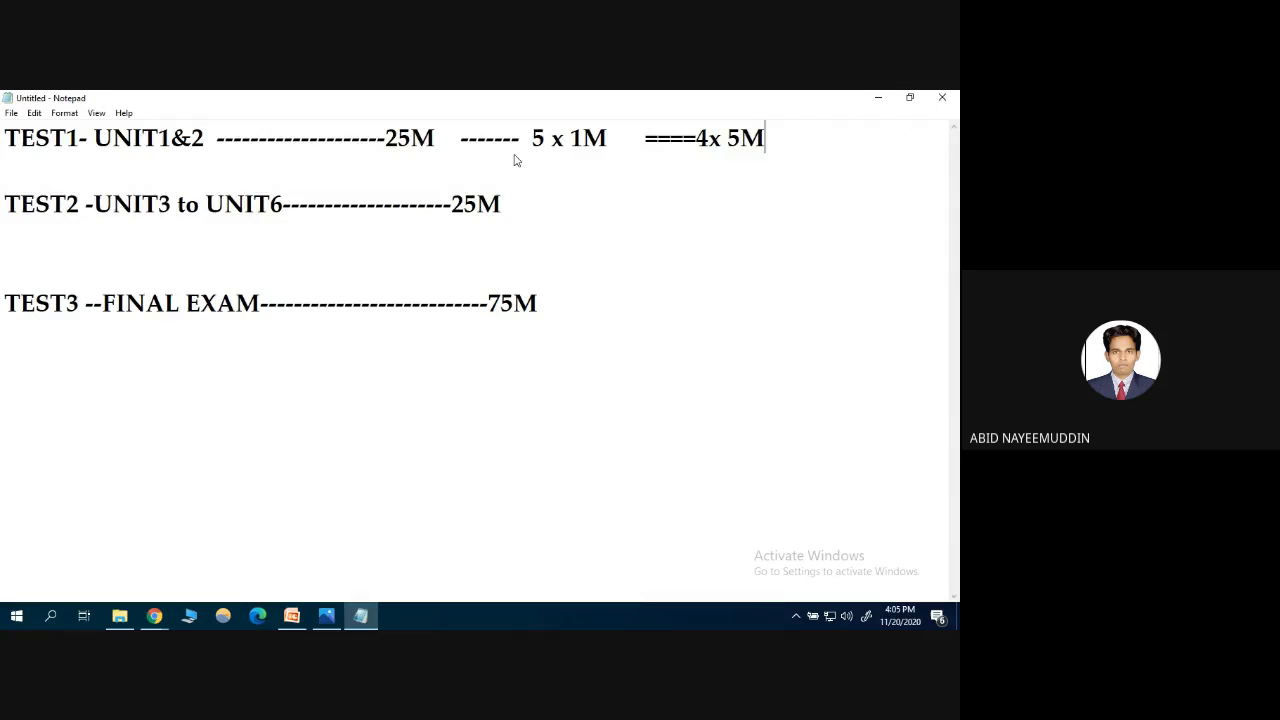
{"action": "left_click_drag", "start_coordinate": [767, 140], "coordinate": [458, 150]}
{"action": "key", "text": "ctrl+c"}
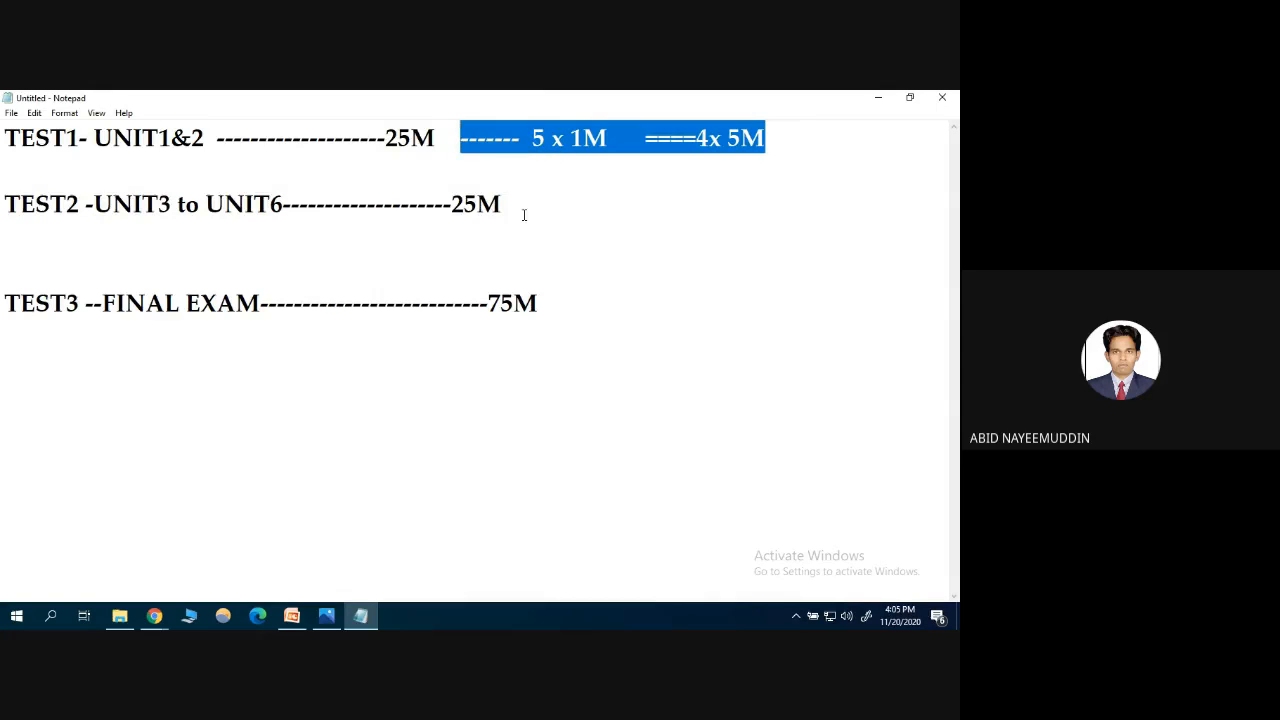
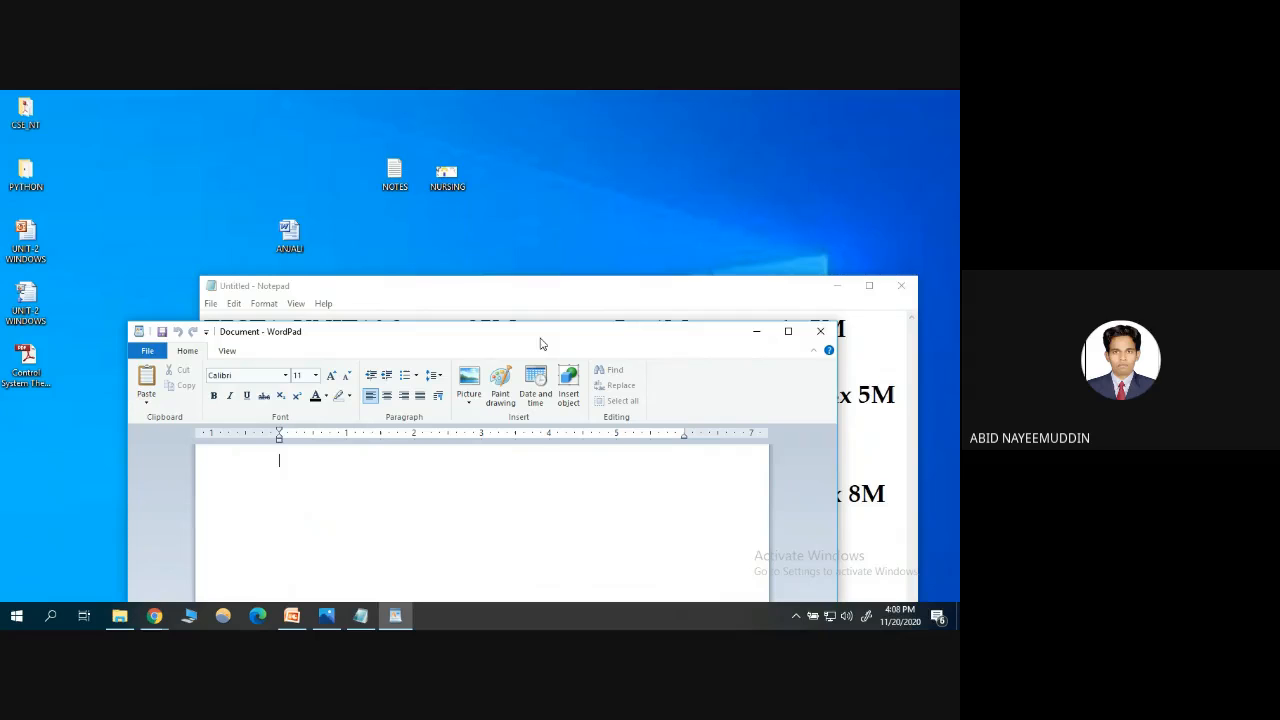
Maximize the blank WordPad document and review its recent documents and the available print options
{"action": "double_click", "coordinate": [540, 336]}
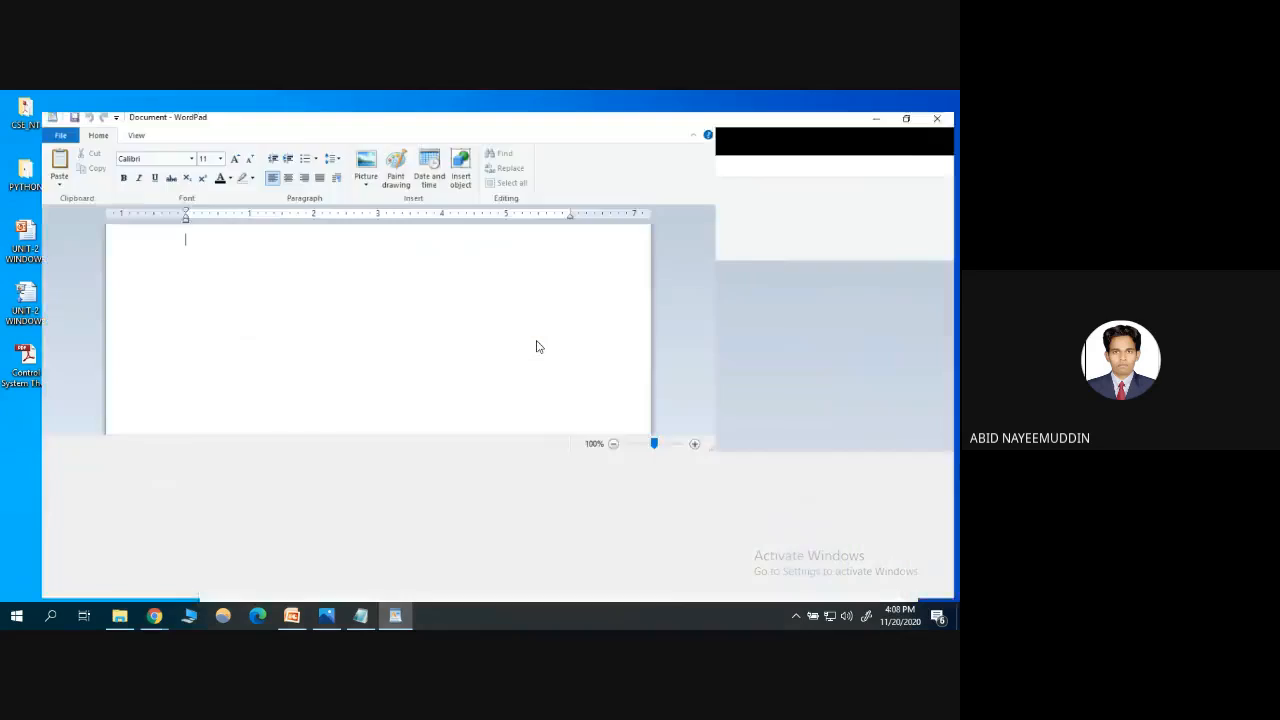
{"action": "left_click", "coordinate": [20, 116]}
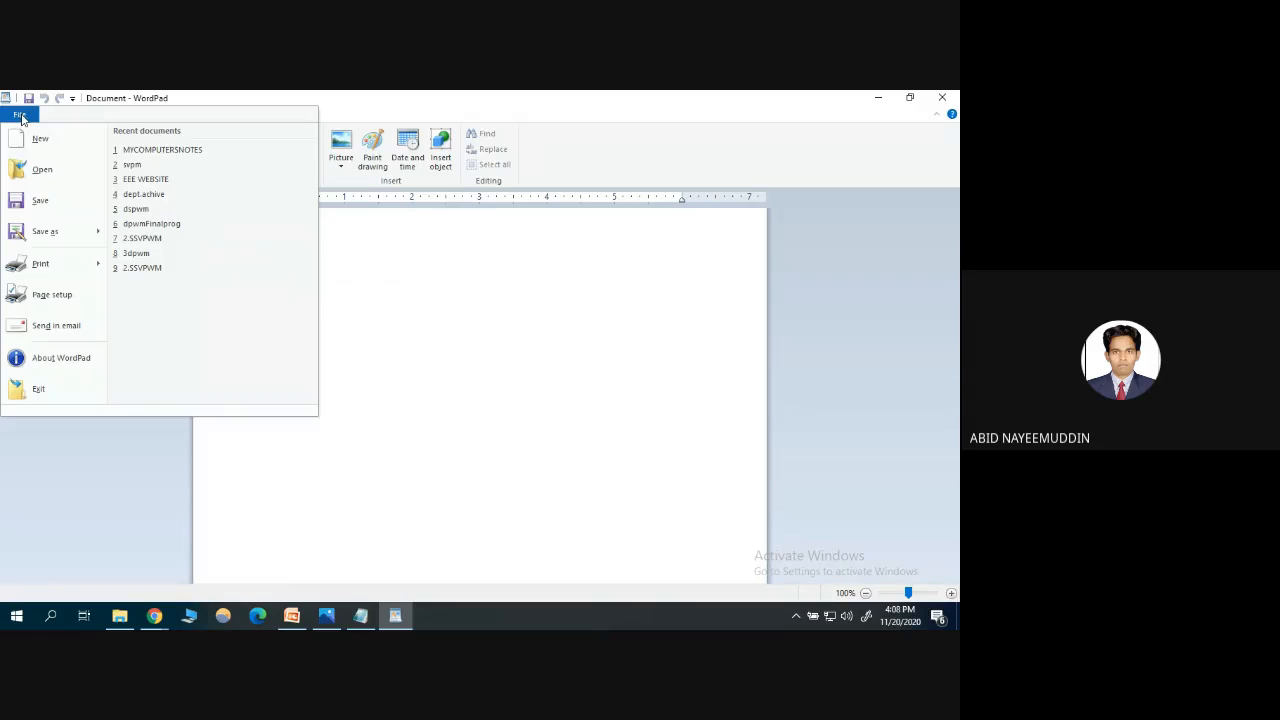
{"action": "mouse_move", "coordinate": [37, 266]}
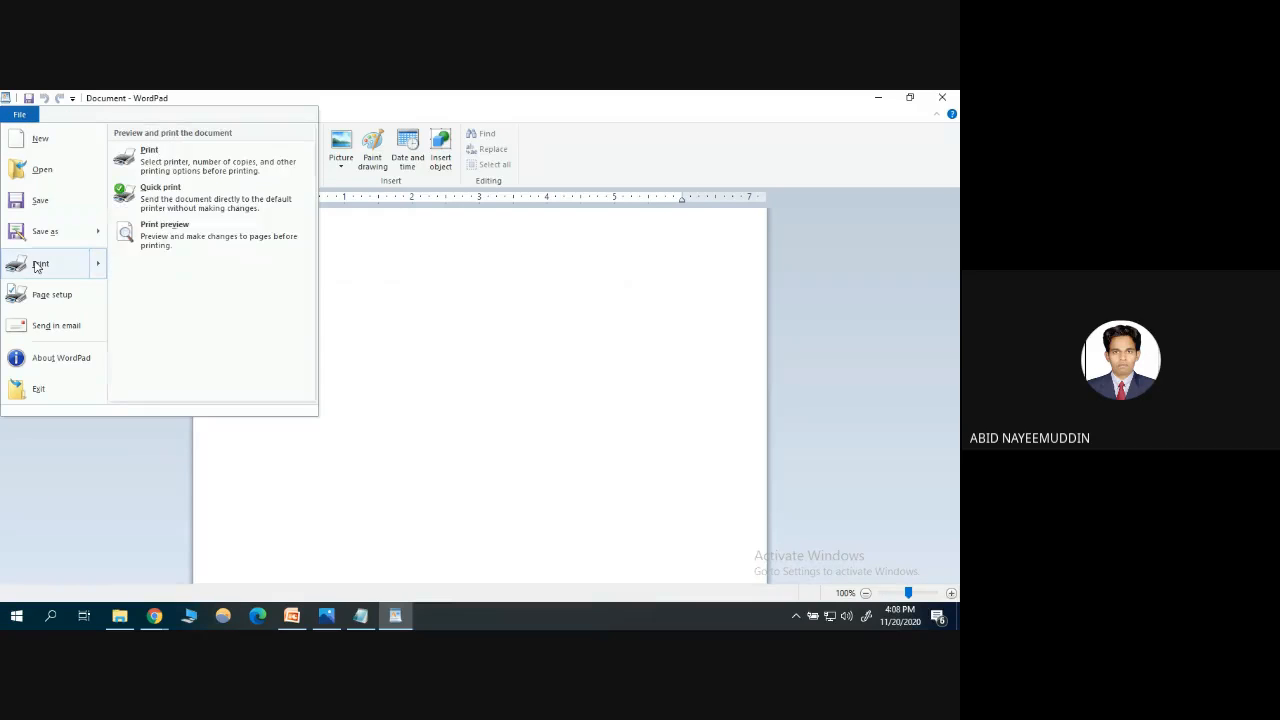
{"action": "left_click", "coordinate": [425, 295]}
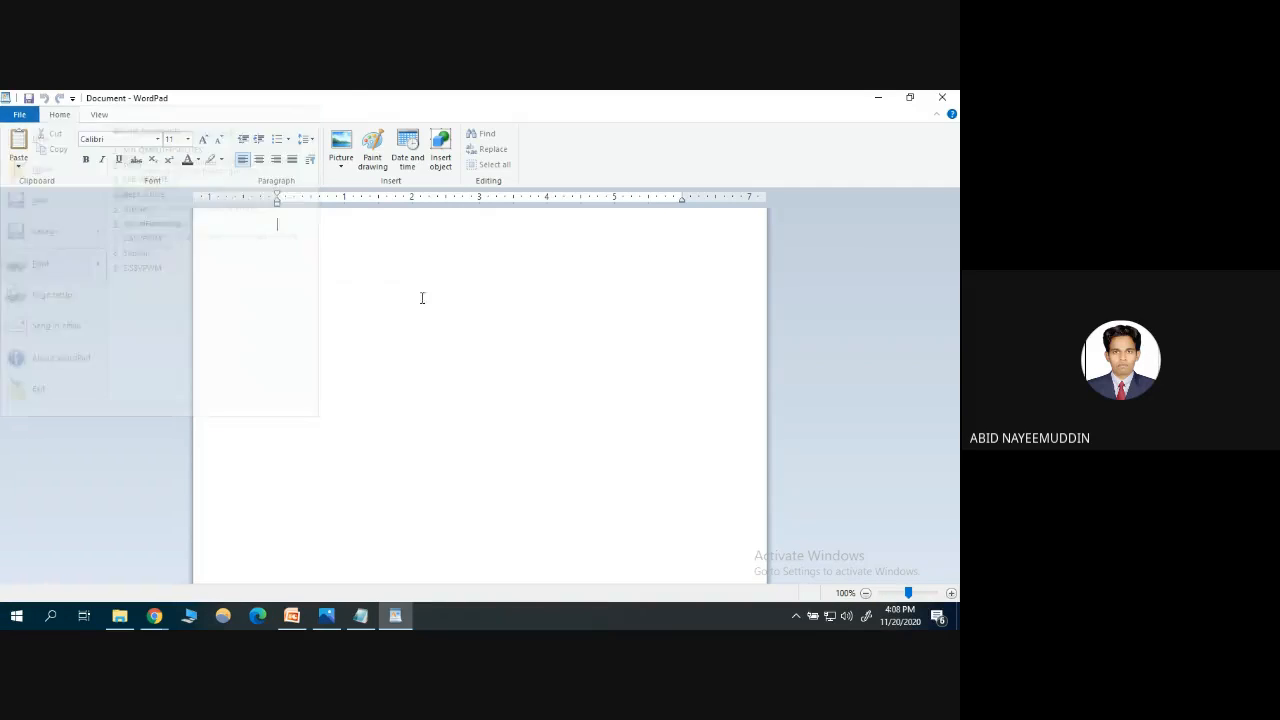
Try a print setup for PDFCreator with the Pages range and 10 copies, and cancel it
{"action": "left_click", "coordinate": [18, 115]}
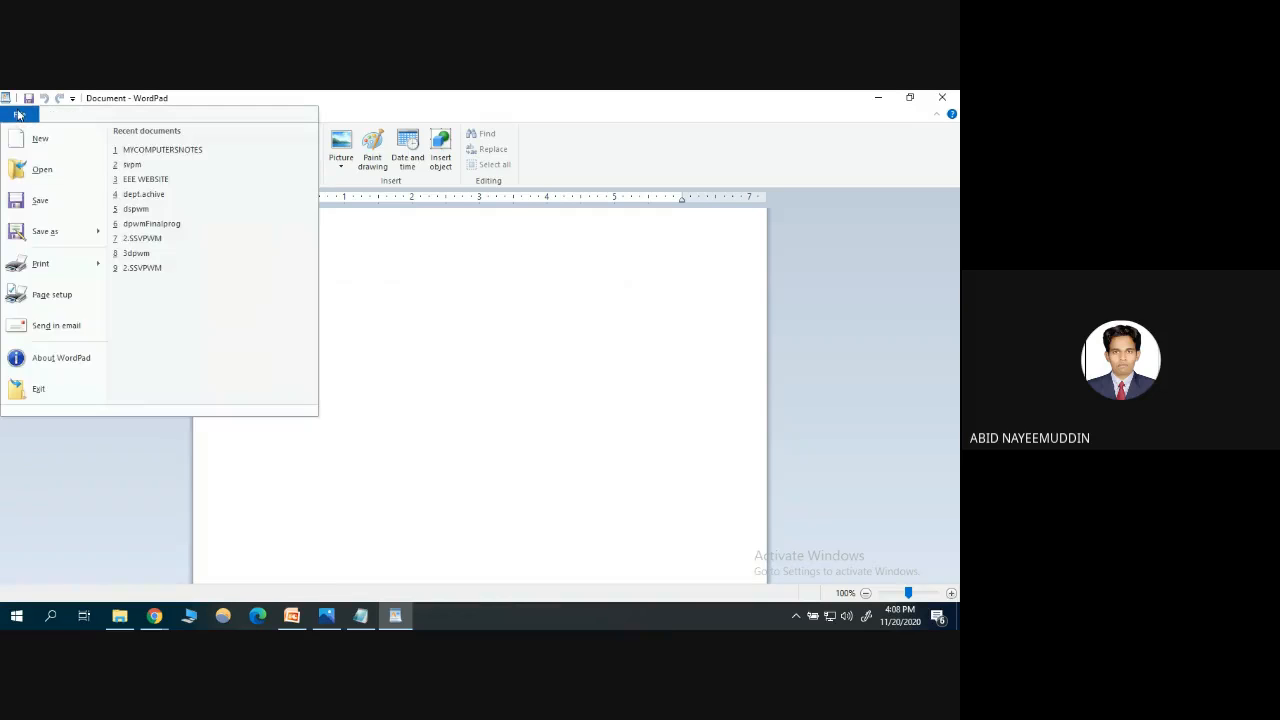
{"action": "left_click", "coordinate": [37, 266]}
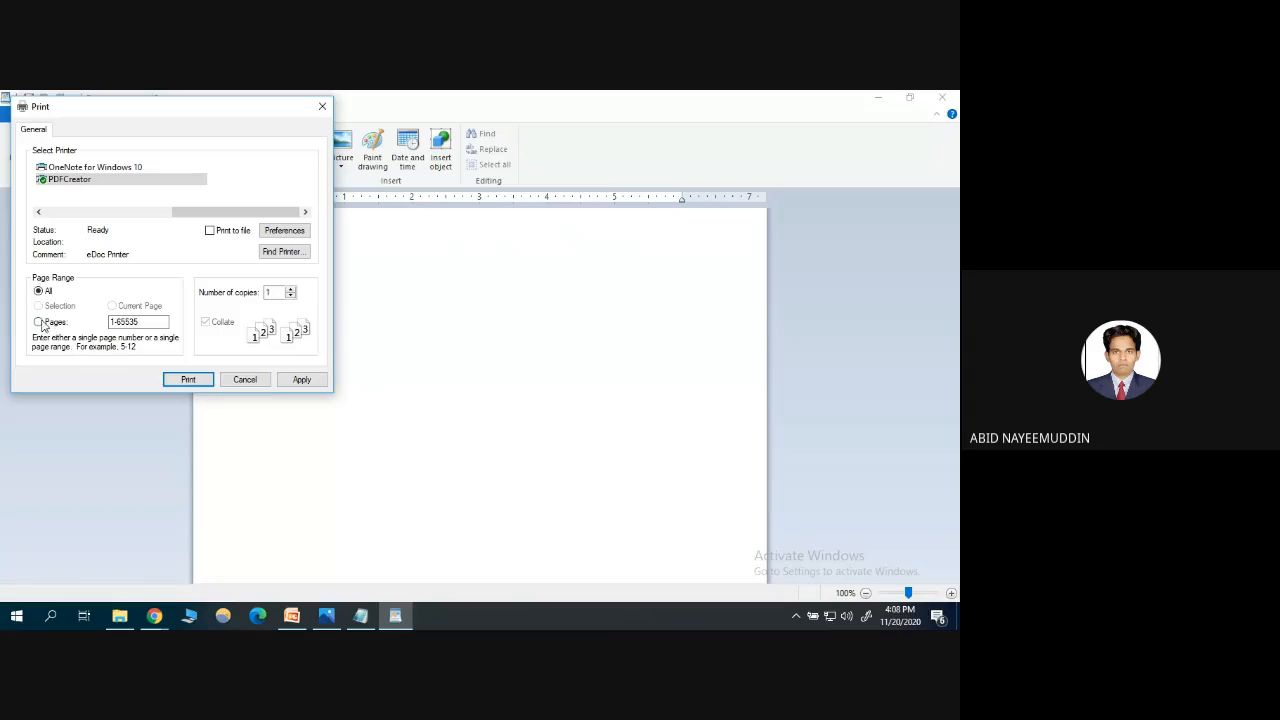
{"action": "left_click", "coordinate": [39, 322]}
{"action": "double_click", "coordinate": [268, 293]}
{"action": "type", "text": "10"}
{"action": "left_click", "coordinate": [187, 385]}
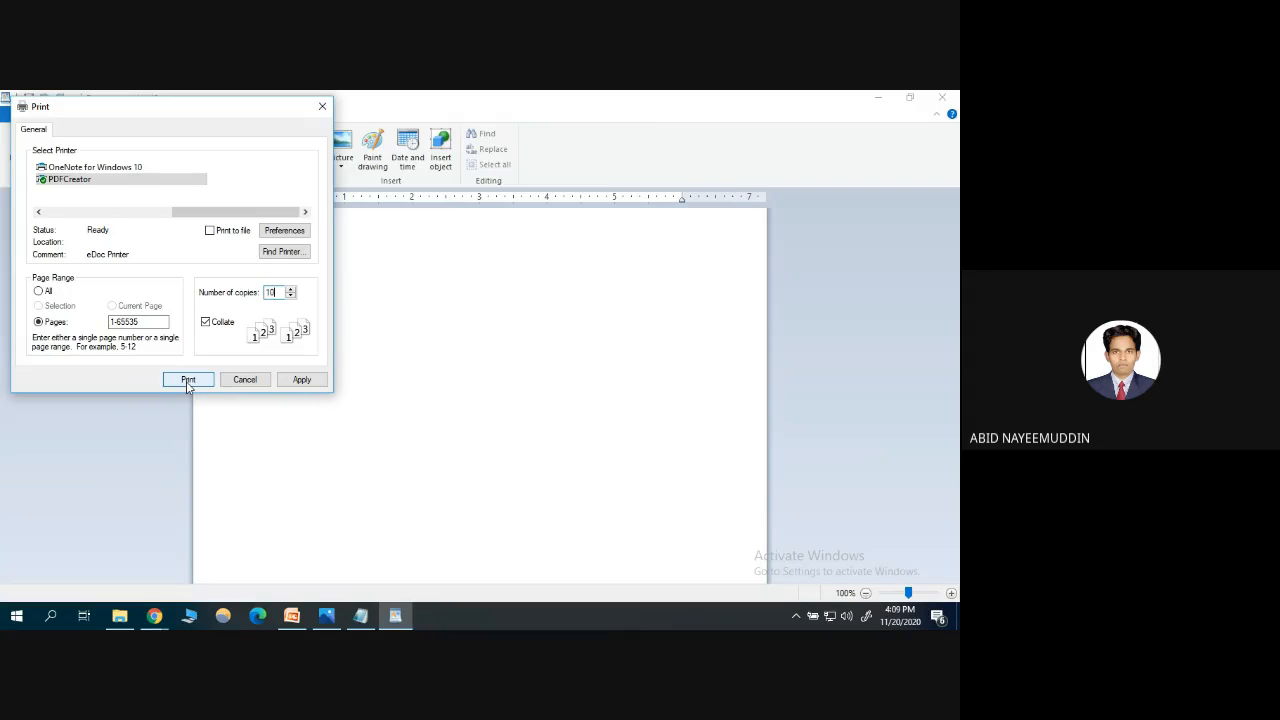
{"action": "left_click", "coordinate": [244, 380]}
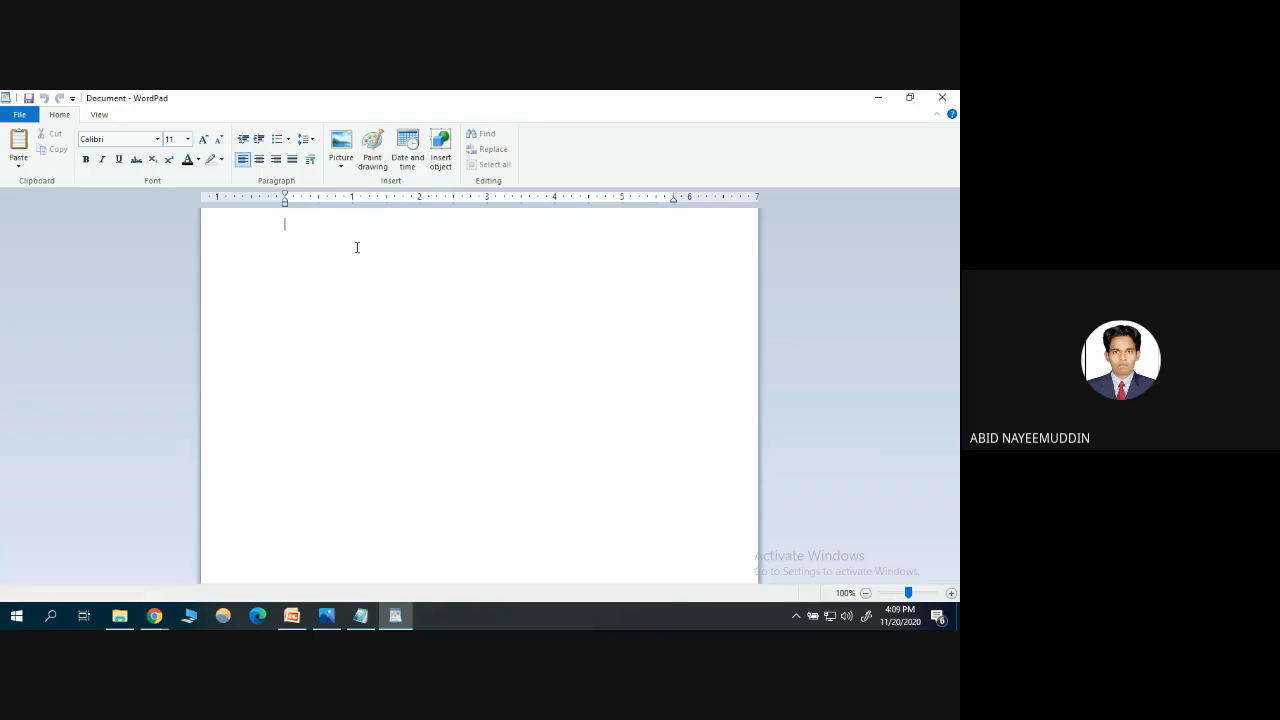
Restore the WordPad window to its smaller size and move it higher on the desktop
{"action": "double_click", "coordinate": [621, 105]}
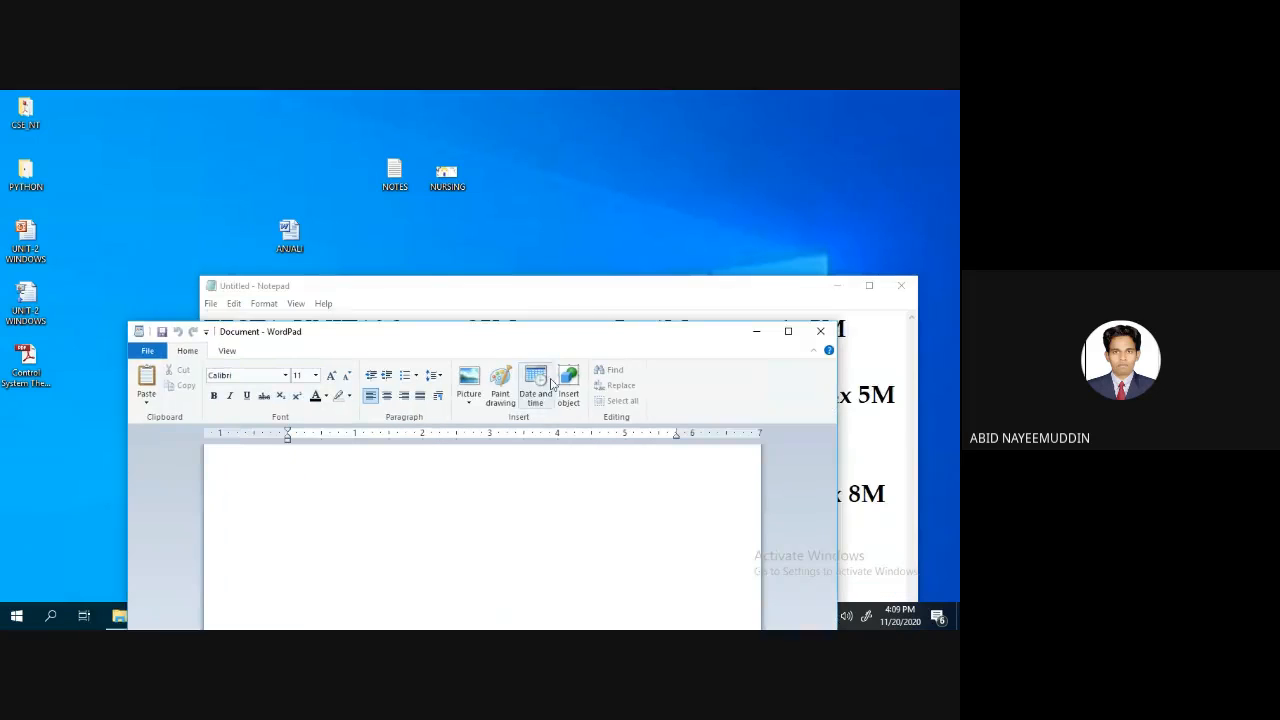
{"action": "left_click_drag", "start_coordinate": [534, 343], "coordinate": [532, 166]}
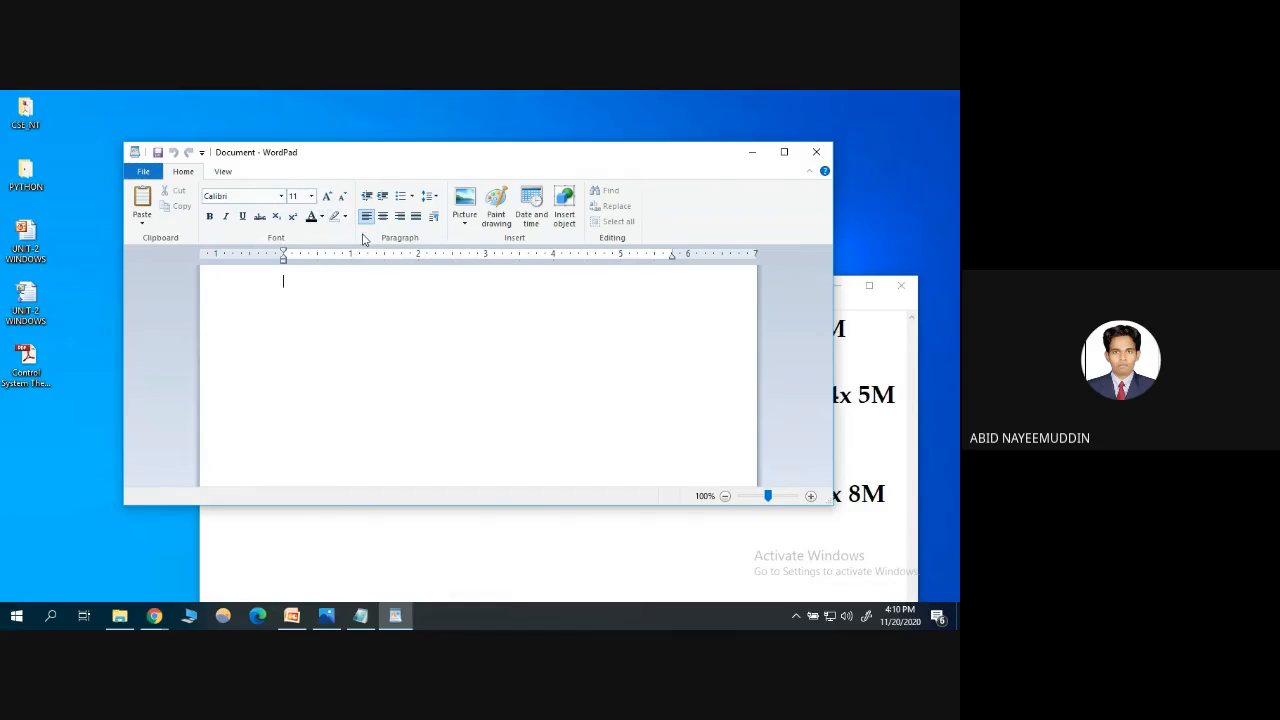
{"action": "left_click", "coordinate": [533, 216]}
{"action": "left_click", "coordinate": [400, 281]}
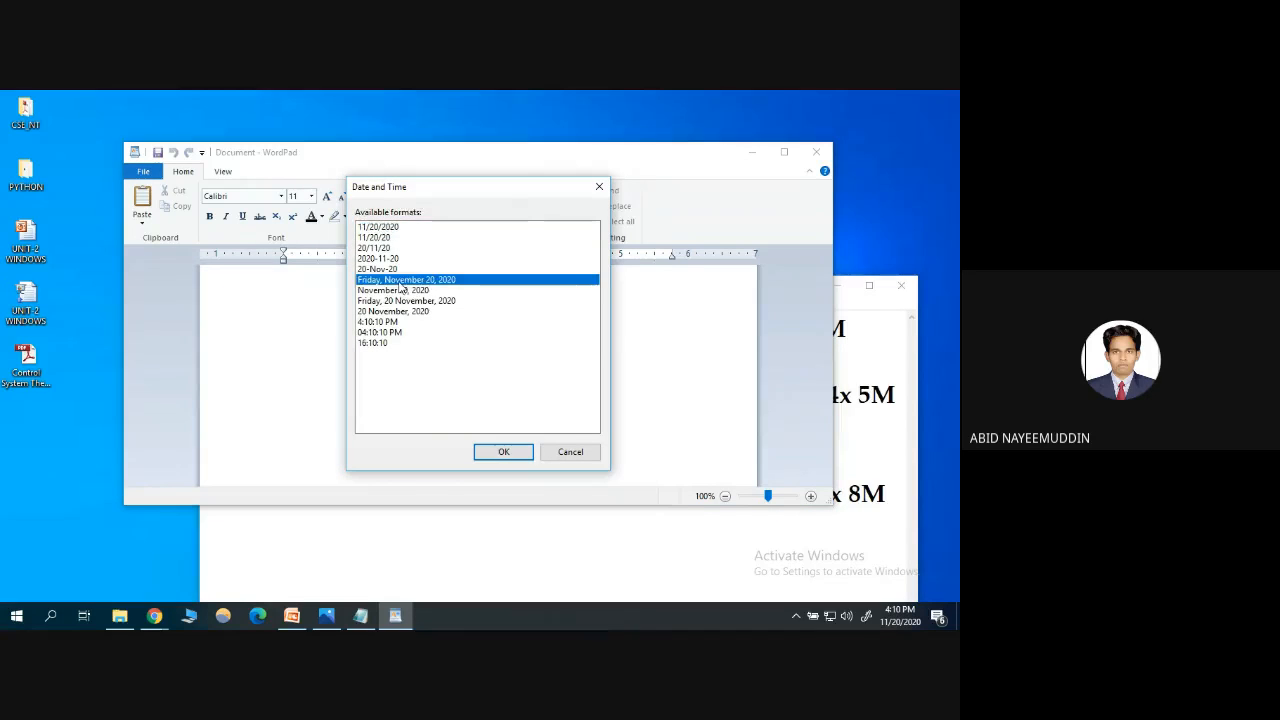
{"action": "left_click", "coordinate": [580, 455]}
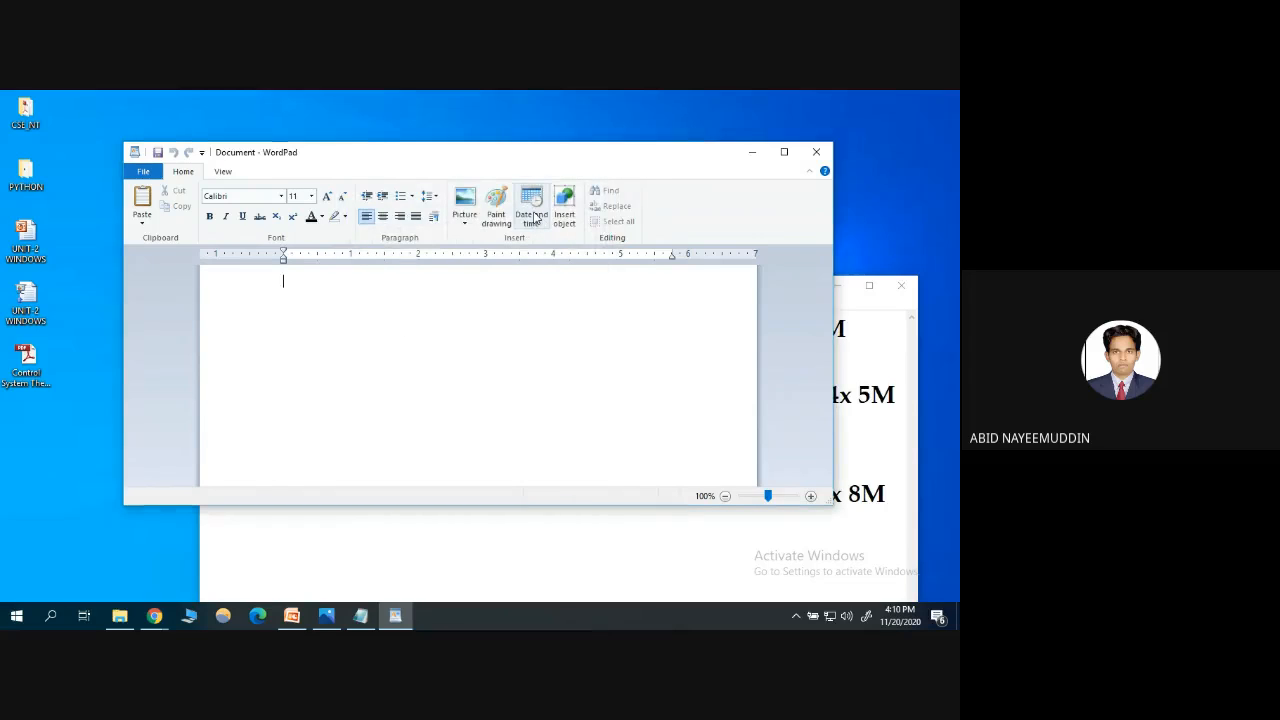
Insert the current date into the WordPad document in the format "Friday, November 20, 2020"
{"action": "left_click", "coordinate": [535, 218]}
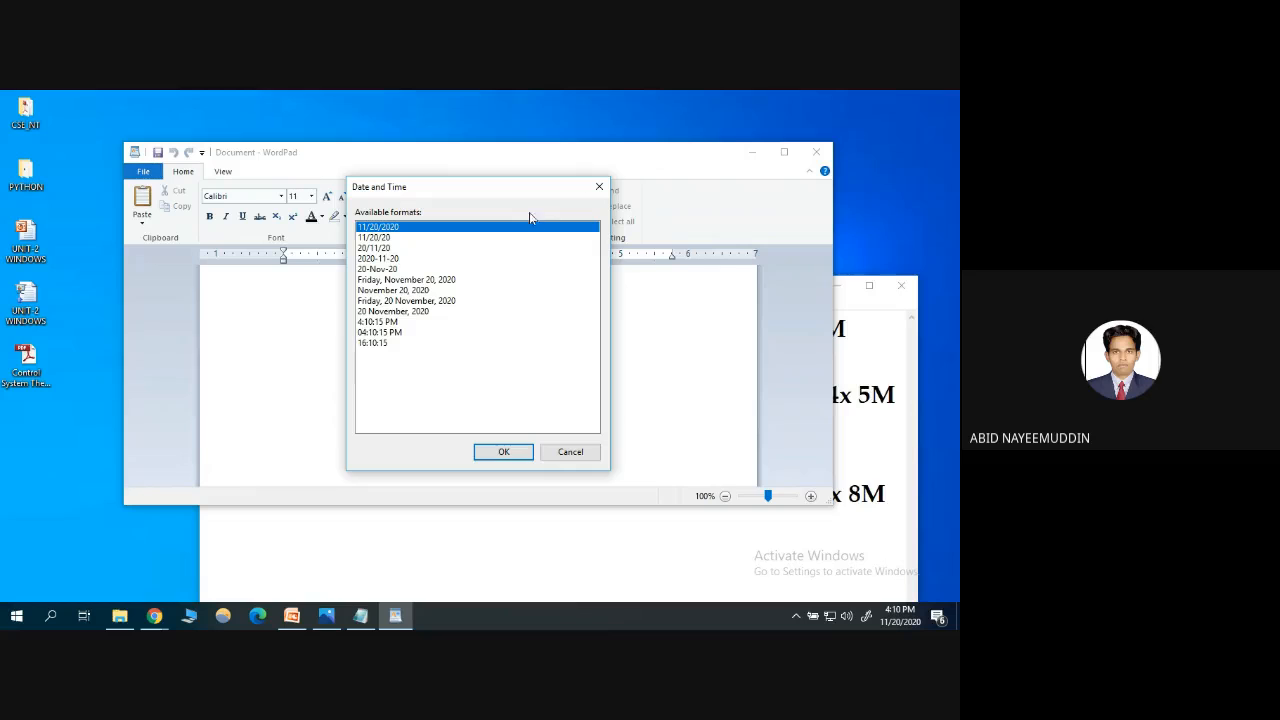
{"action": "left_click", "coordinate": [399, 282]}
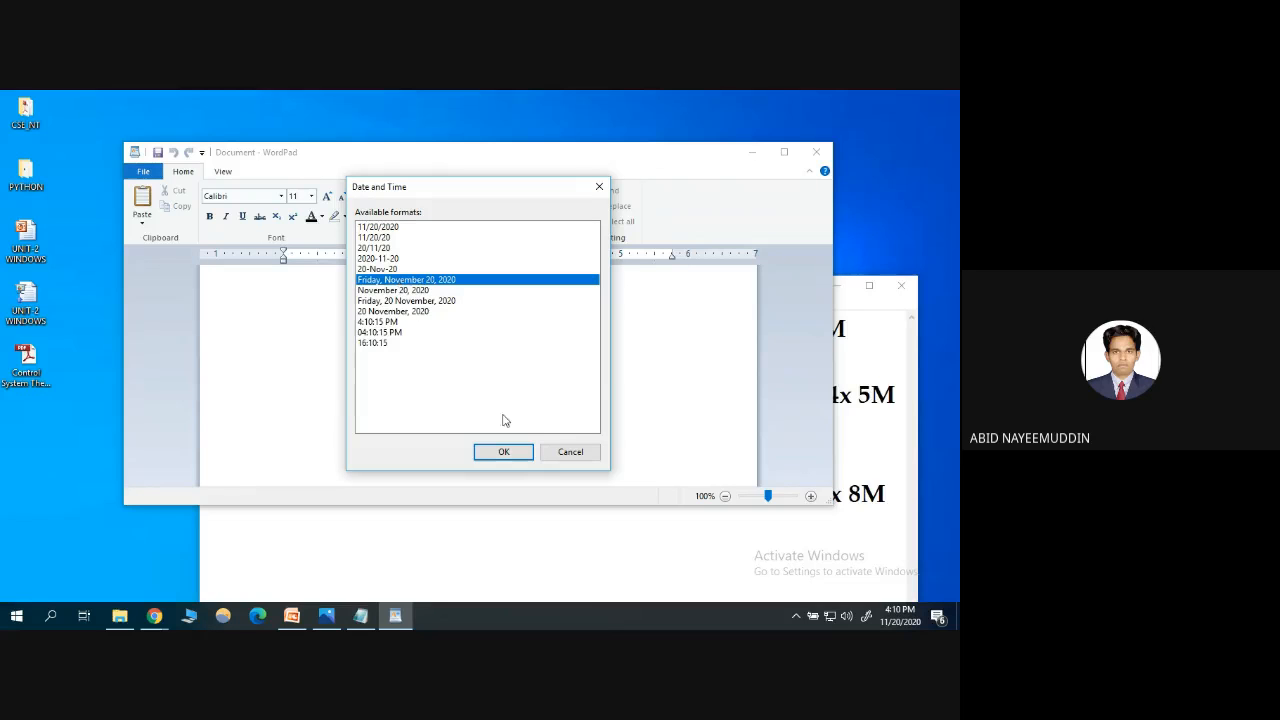
{"action": "left_click", "coordinate": [503, 454]}
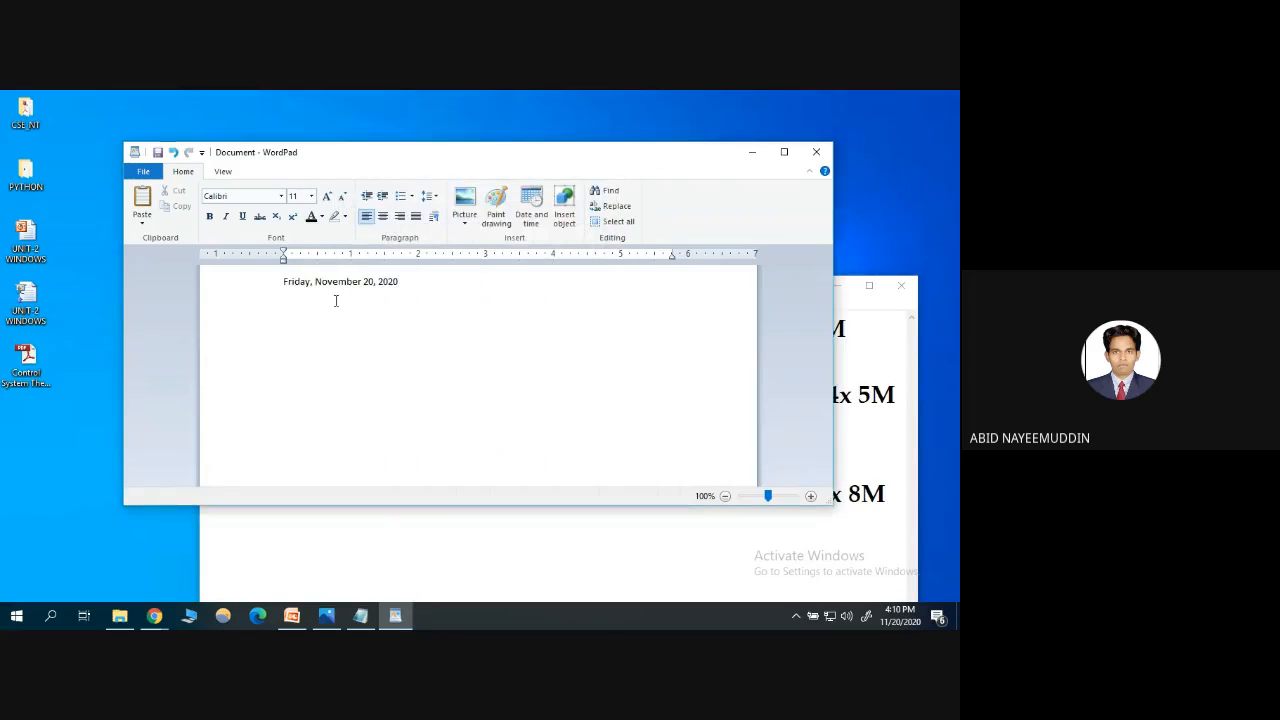
Switch to the Google Meet call in Chrome and admit the participant asking to join
{"action": "mouse_move", "coordinate": [155, 617]}
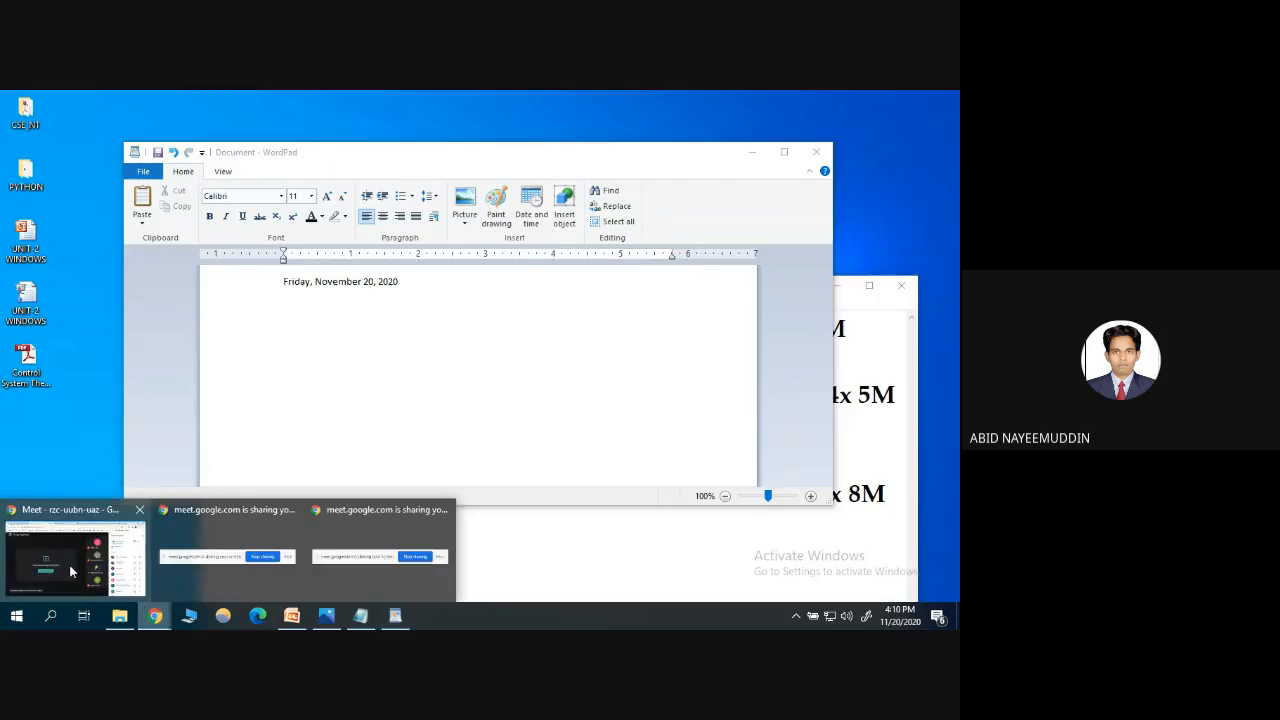
{"action": "left_click", "coordinate": [211, 521]}
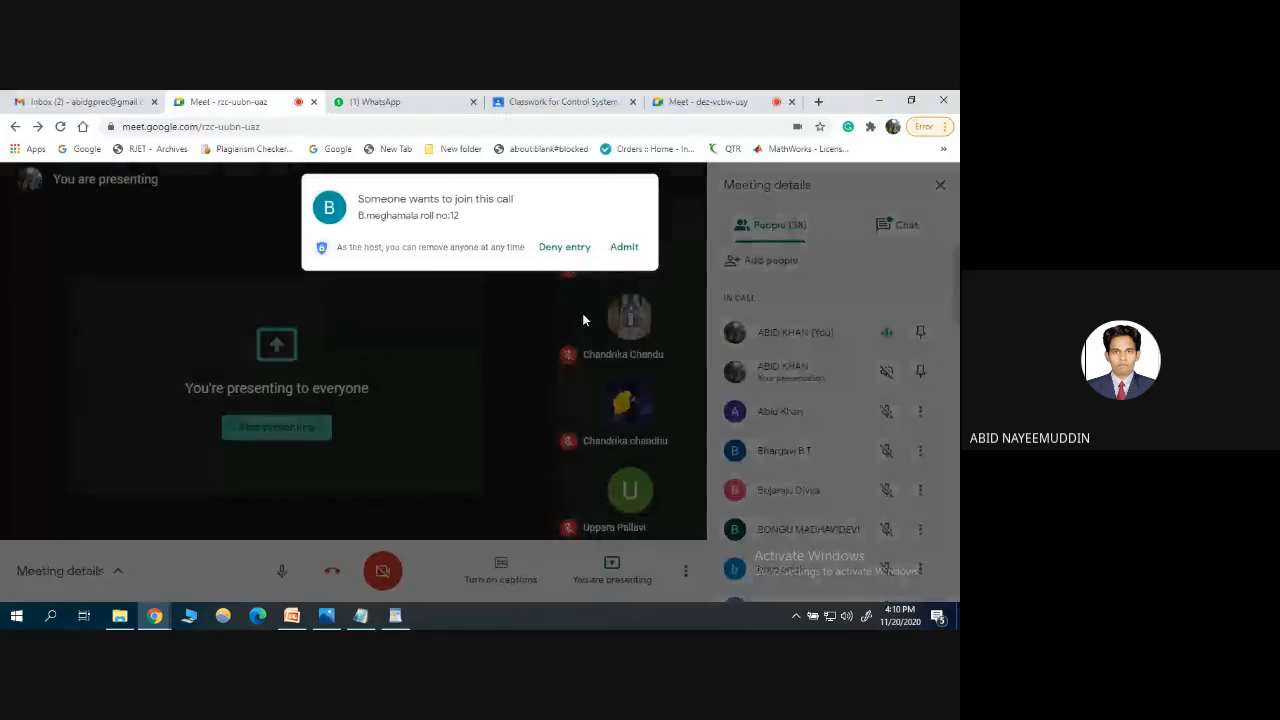
{"action": "left_click", "coordinate": [624, 246]}
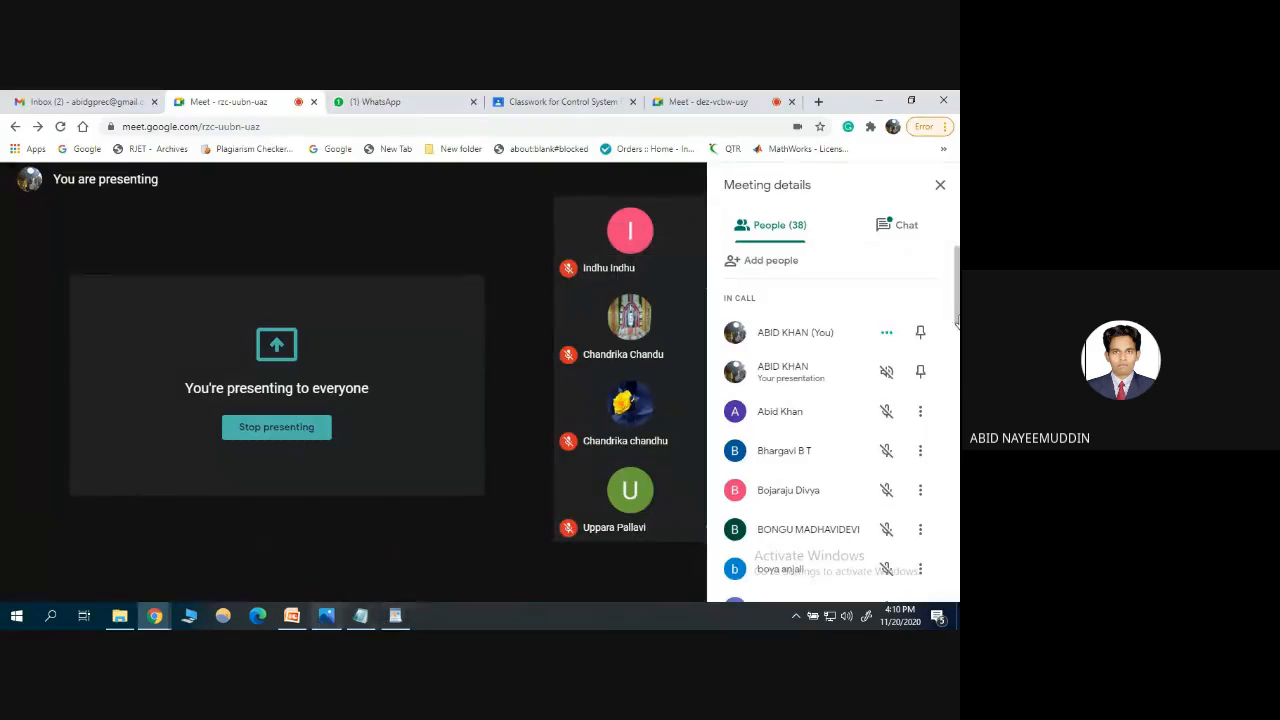
Use the Google Meet Attendance Collector extension to rescan the call's participants and download the attendance file twice
{"action": "left_click", "coordinate": [870, 128]}
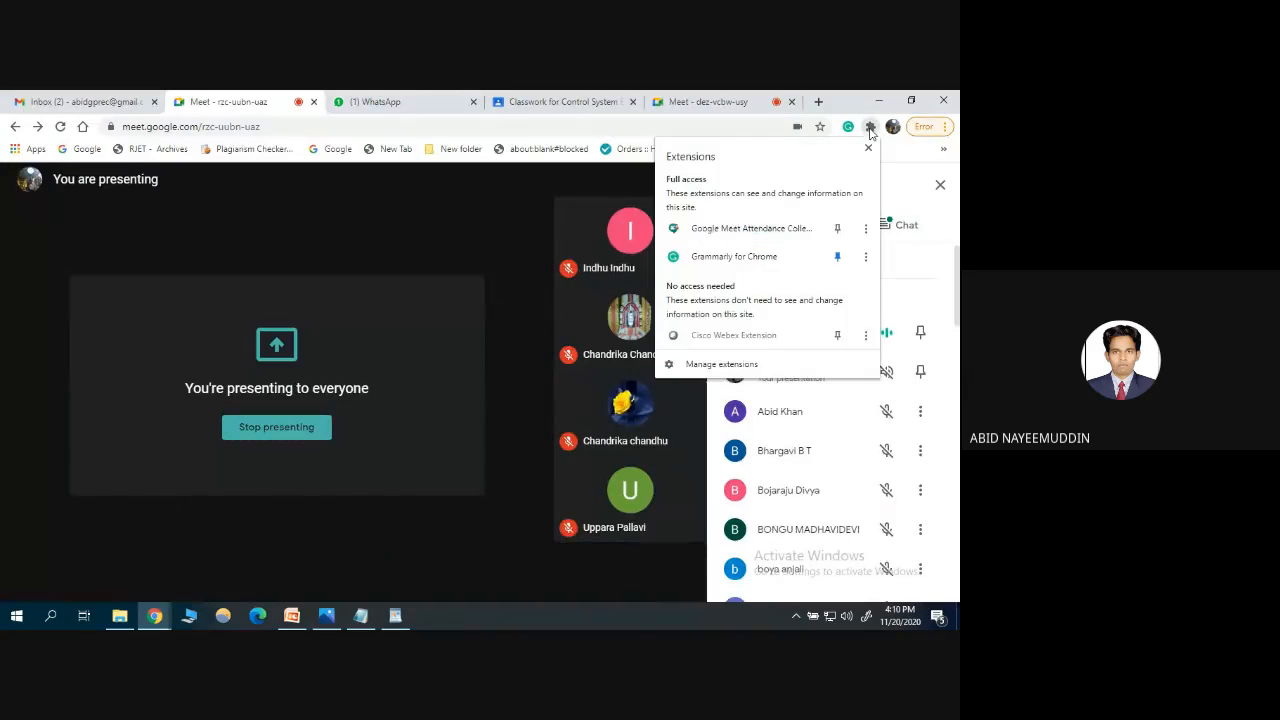
{"action": "left_click", "coordinate": [750, 230]}
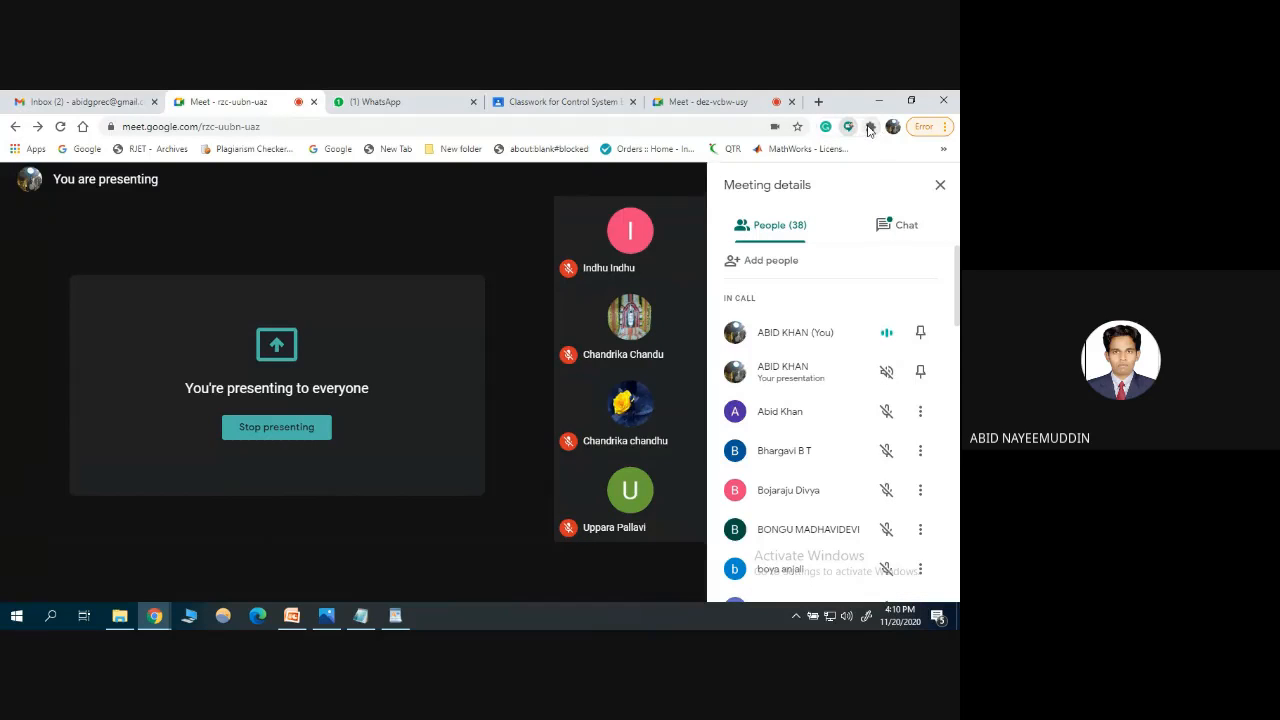
{"action": "left_click", "coordinate": [848, 126]}
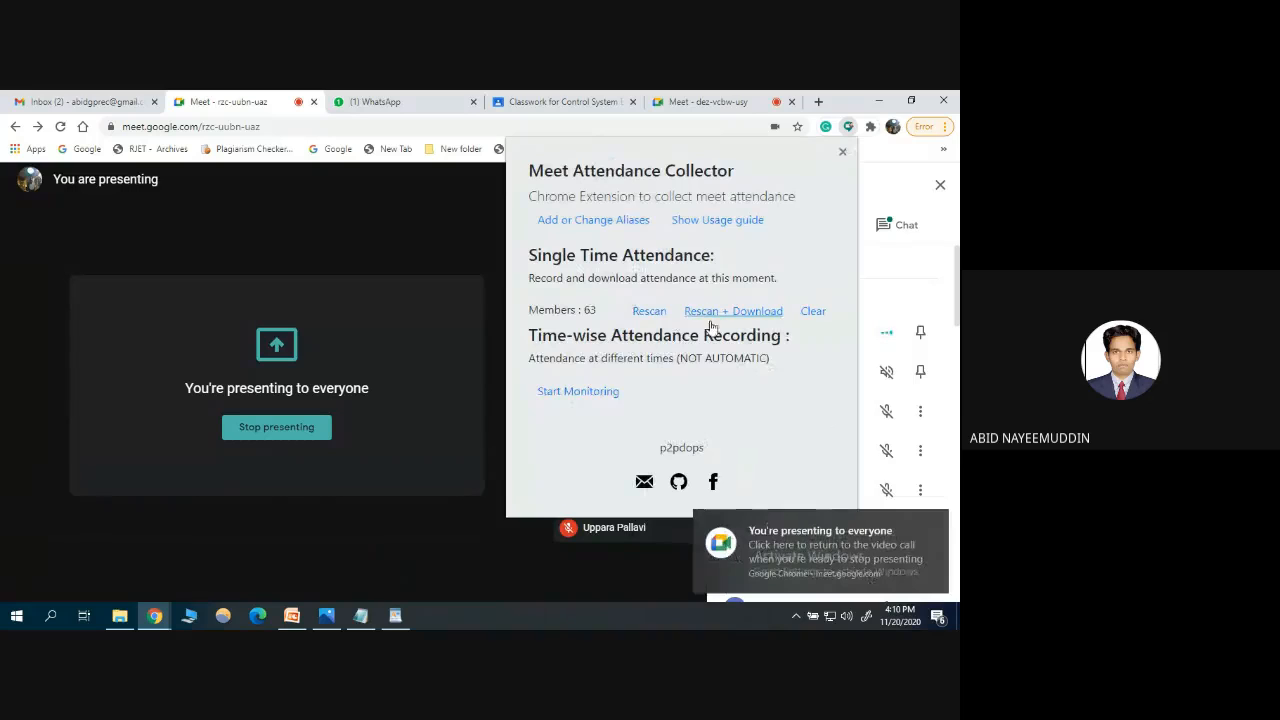
{"action": "left_click", "coordinate": [716, 314]}
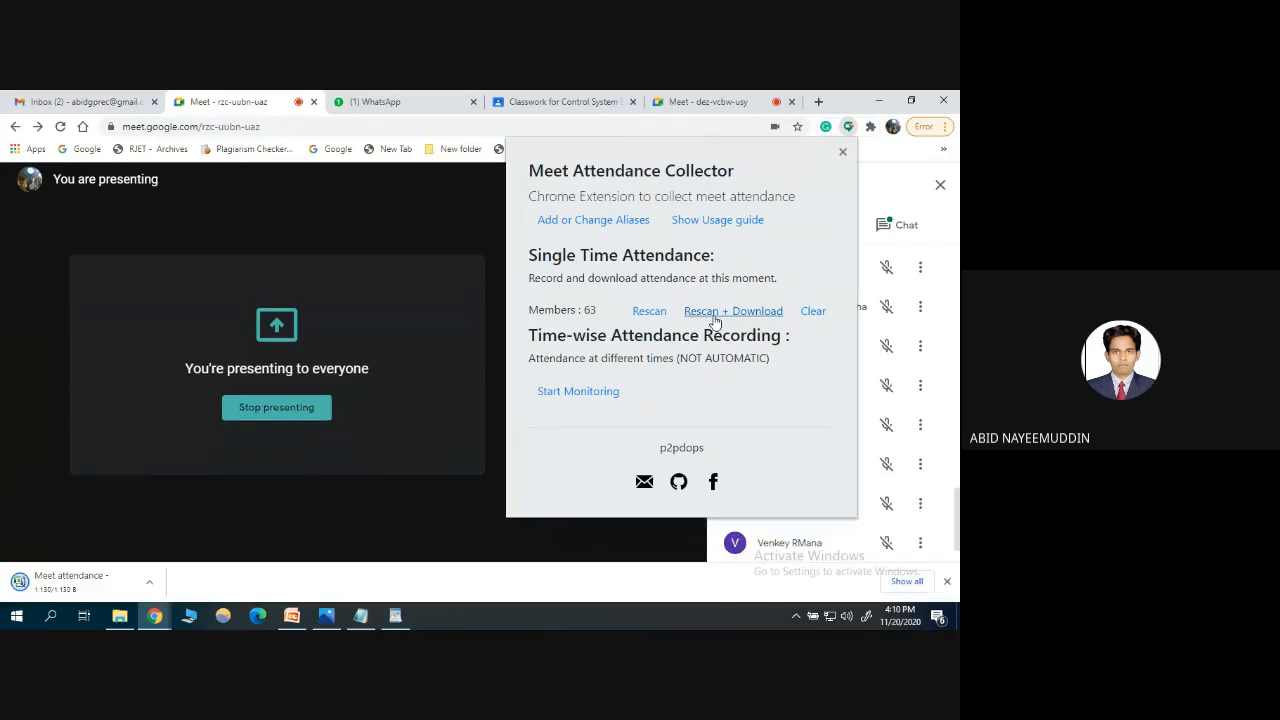
{"action": "left_click", "coordinate": [716, 314]}
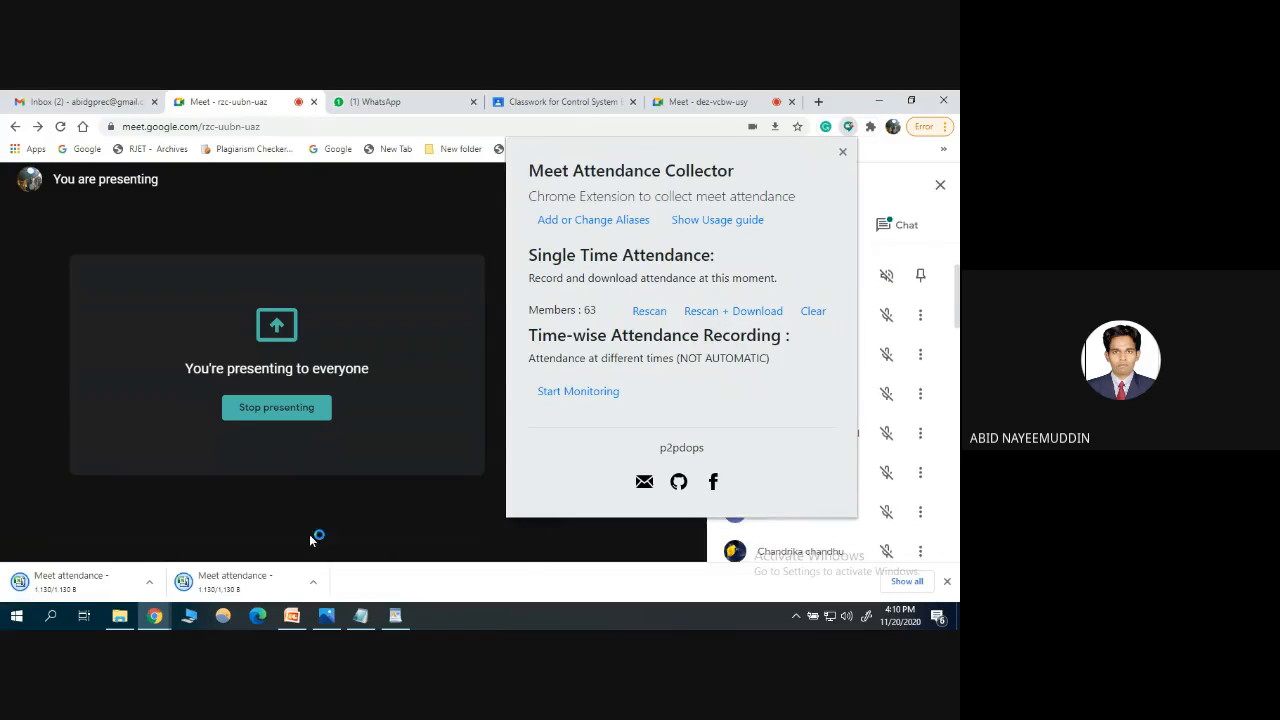
Open the downloaded Meet attendance file in Excel, examine the list of members present, and close it
{"action": "left_click", "coordinate": [208, 587]}
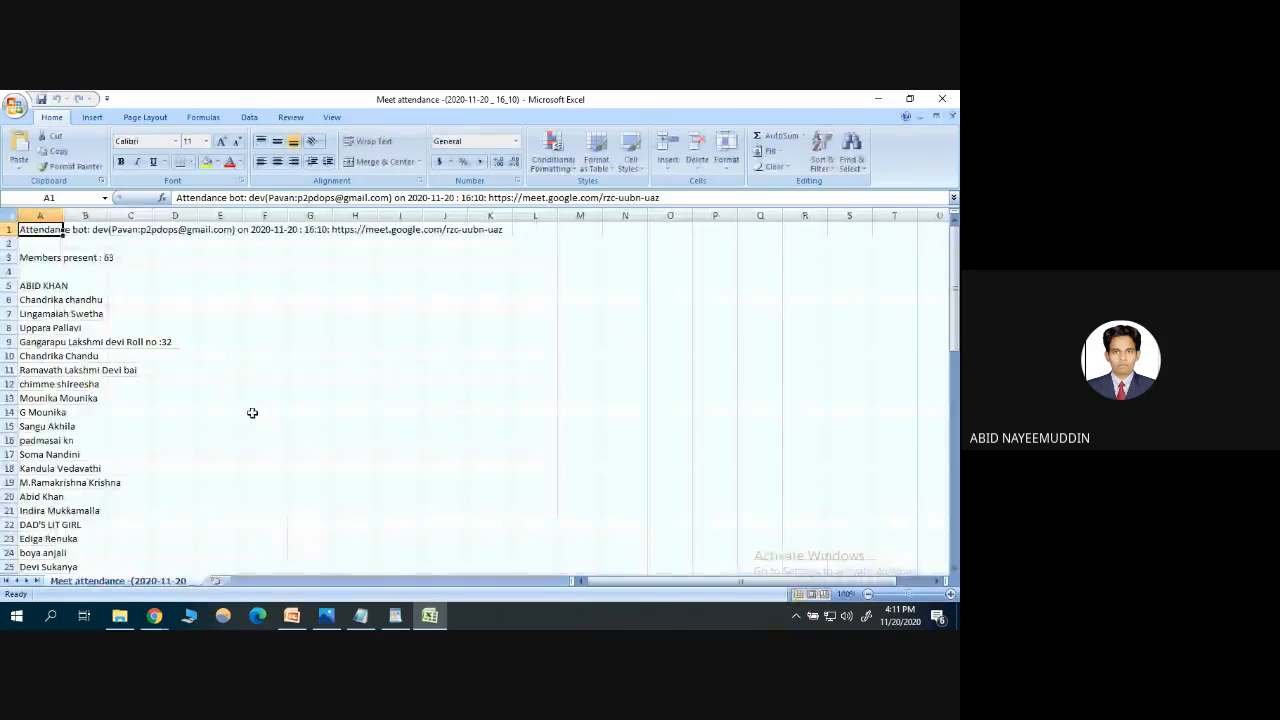
{"action": "scroll", "coordinate": [127, 384], "scroll_direction": "down", "scroll_amount": 13}
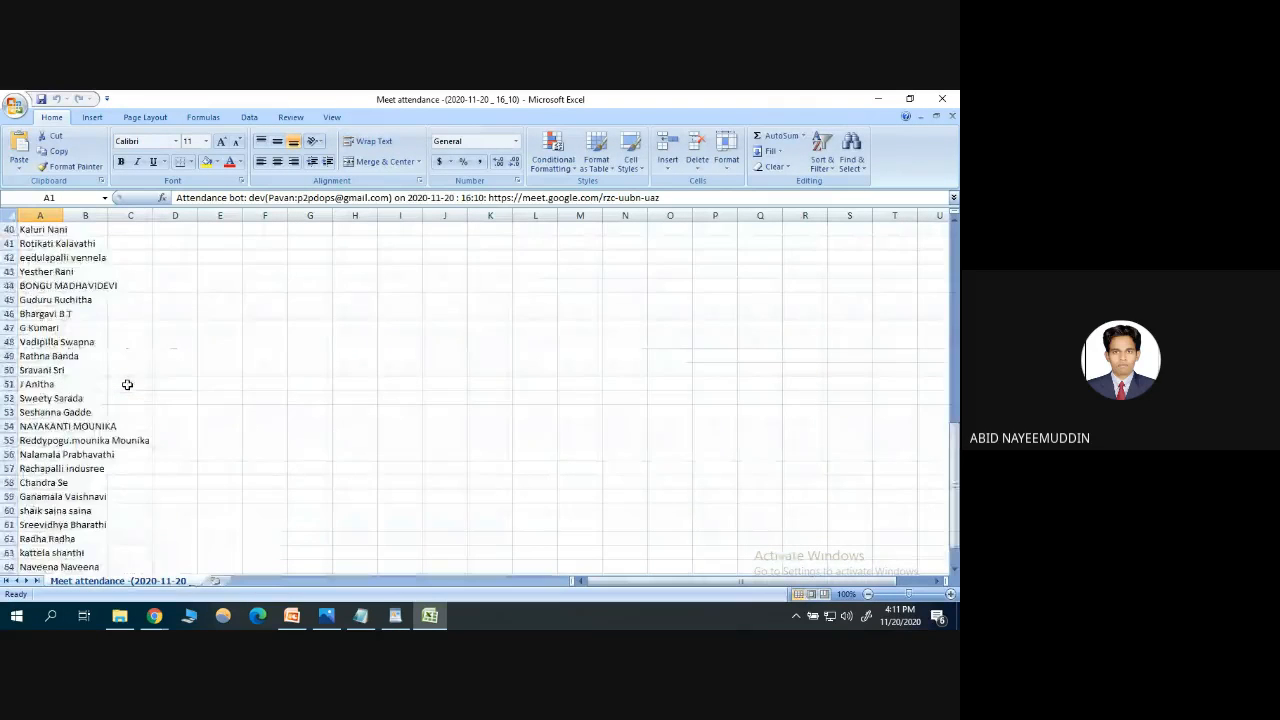
{"action": "scroll", "coordinate": [127, 384], "scroll_direction": "down", "scroll_amount": 3}
{"action": "scroll", "coordinate": [84, 496], "scroll_direction": "up", "scroll_amount": 12}
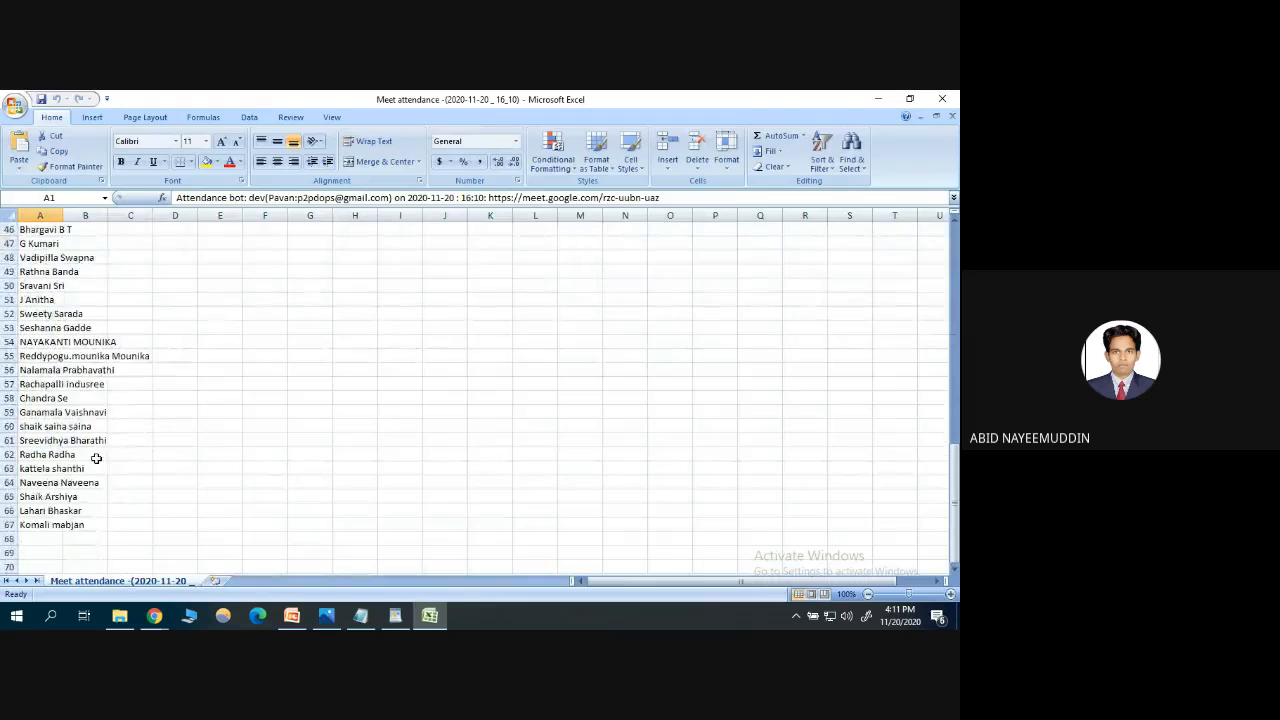
{"action": "scroll", "coordinate": [94, 452], "scroll_direction": "up", "scroll_amount": 4}
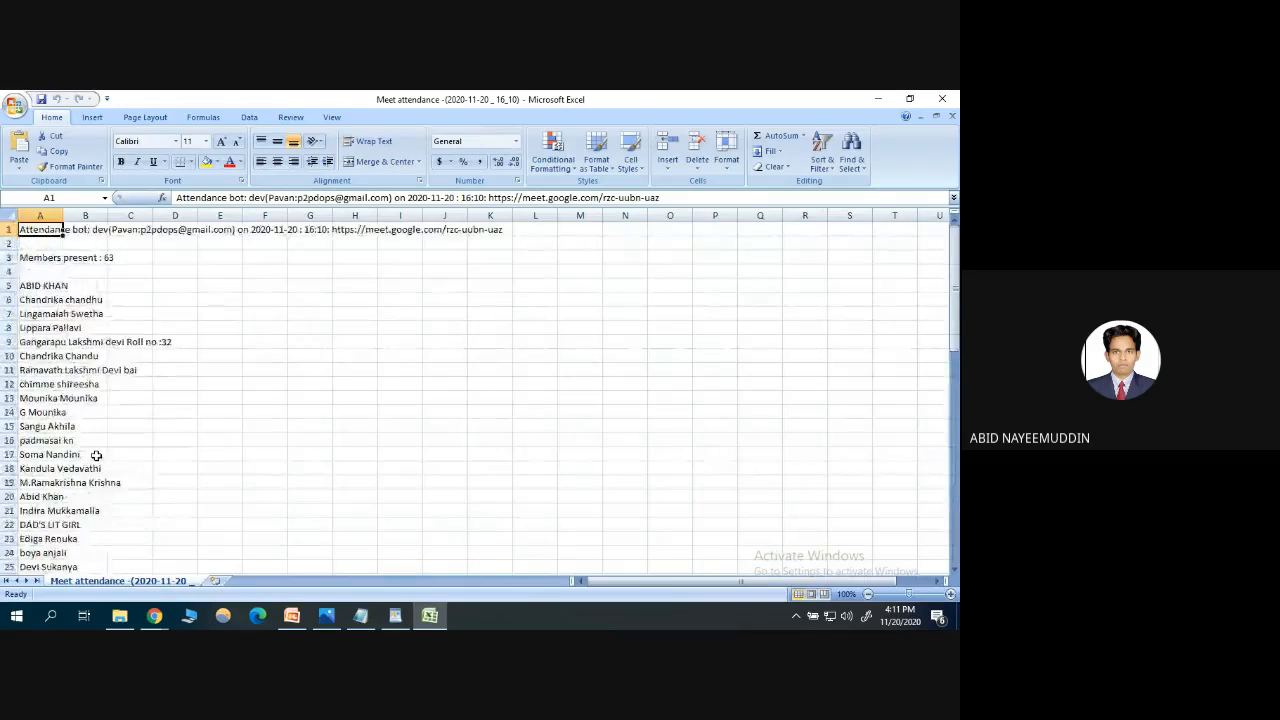
{"action": "scroll", "coordinate": [94, 452], "scroll_direction": "down", "scroll_amount": 3}
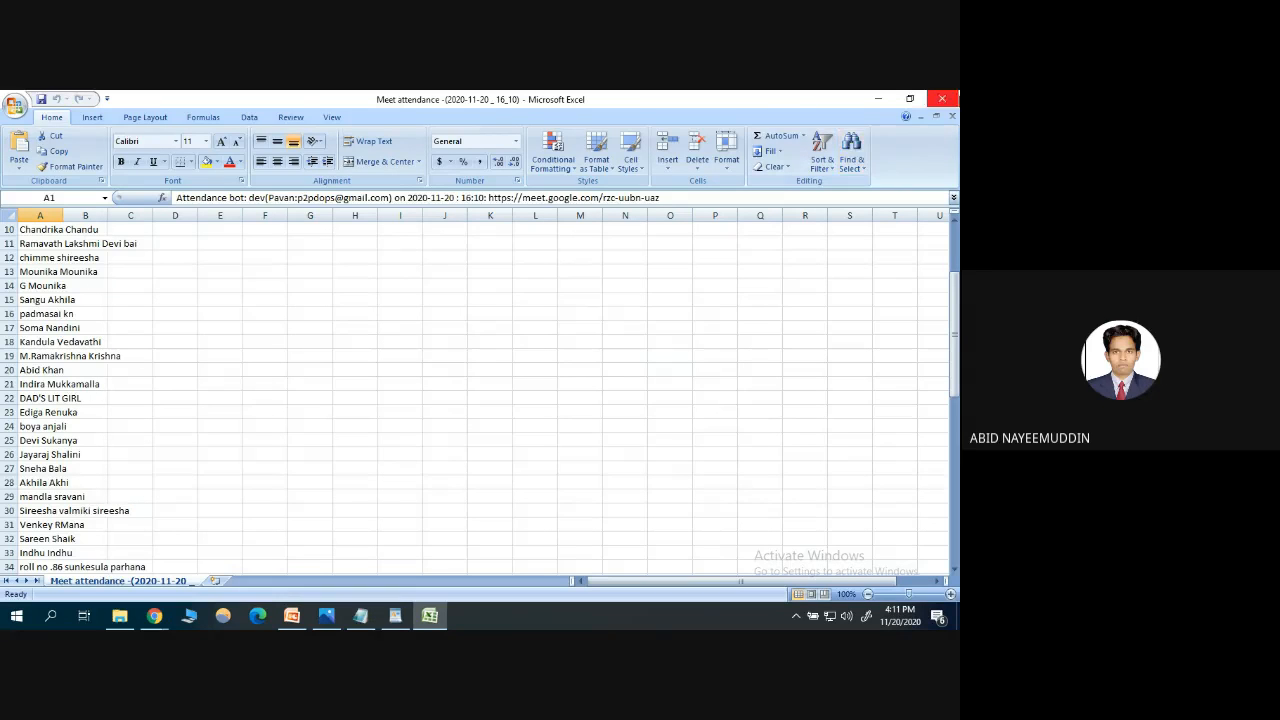
{"action": "left_click", "coordinate": [942, 99]}
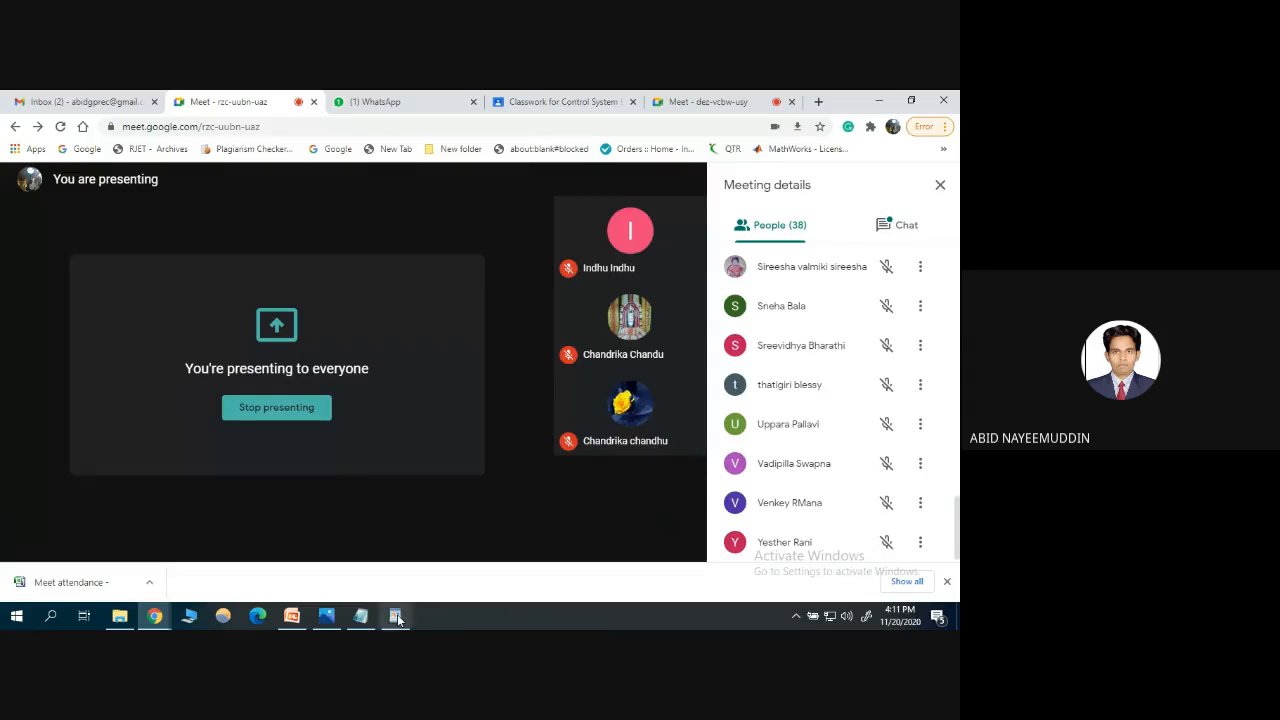
Show the Notepad test-marks outline, dismiss the presenting notification, and minimize the Chrome window behind it
{"action": "left_click", "coordinate": [361, 615]}
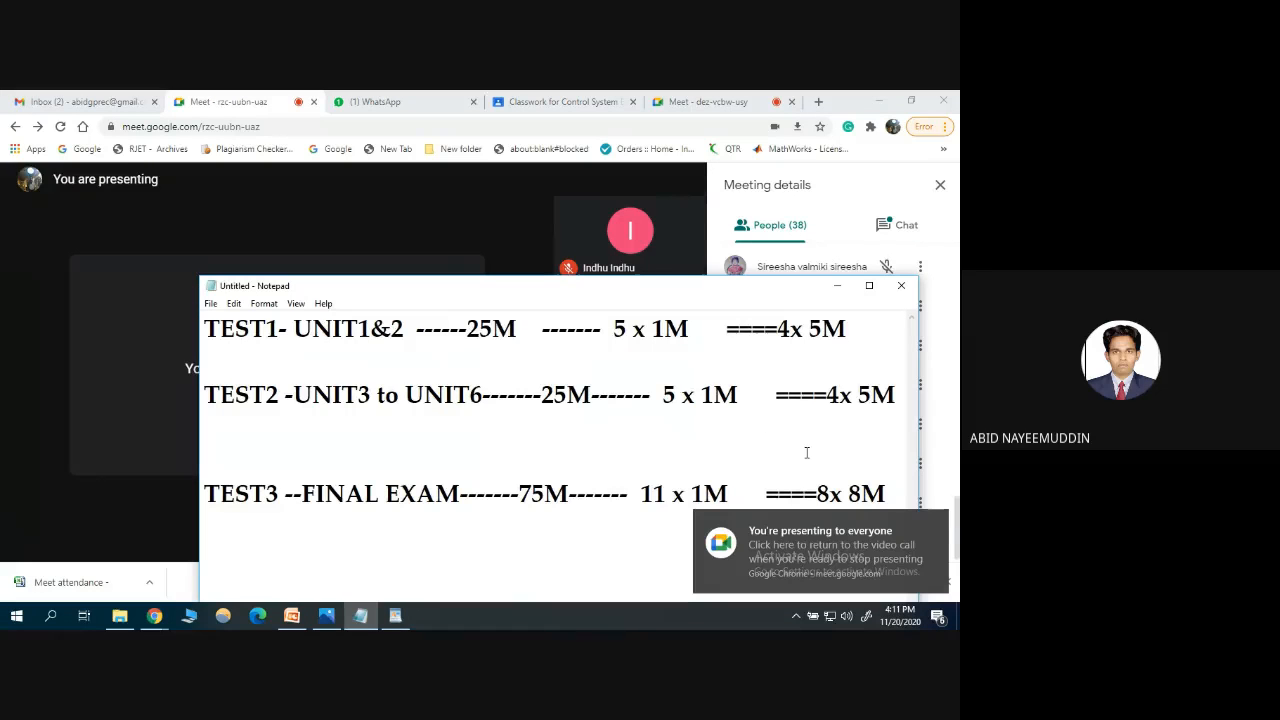
{"action": "left_click", "coordinate": [938, 522]}
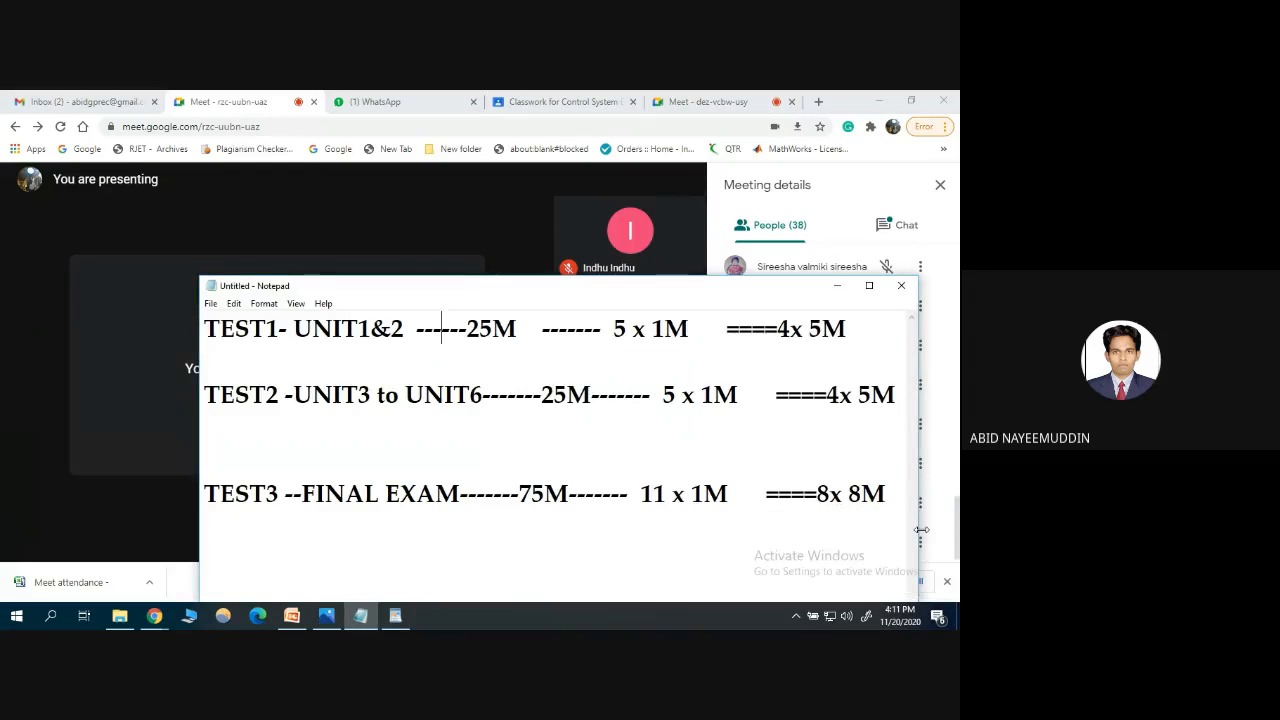
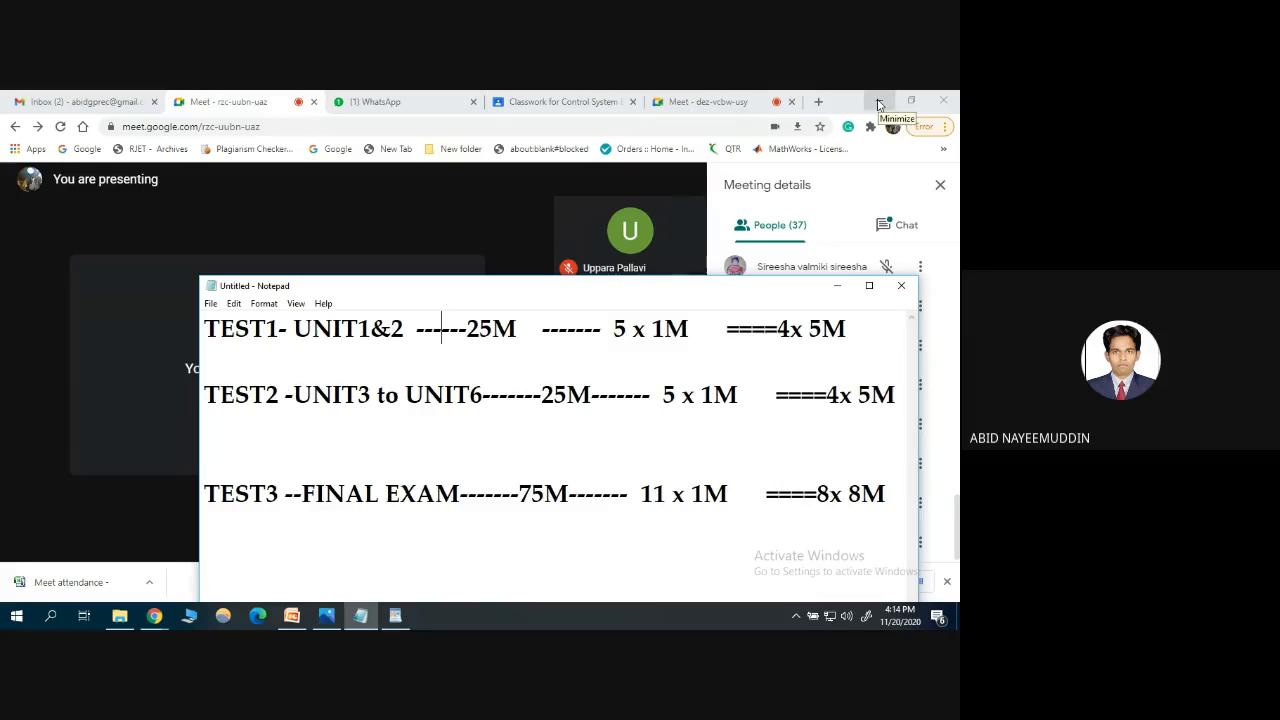
{"action": "left_click", "coordinate": [876, 105]}
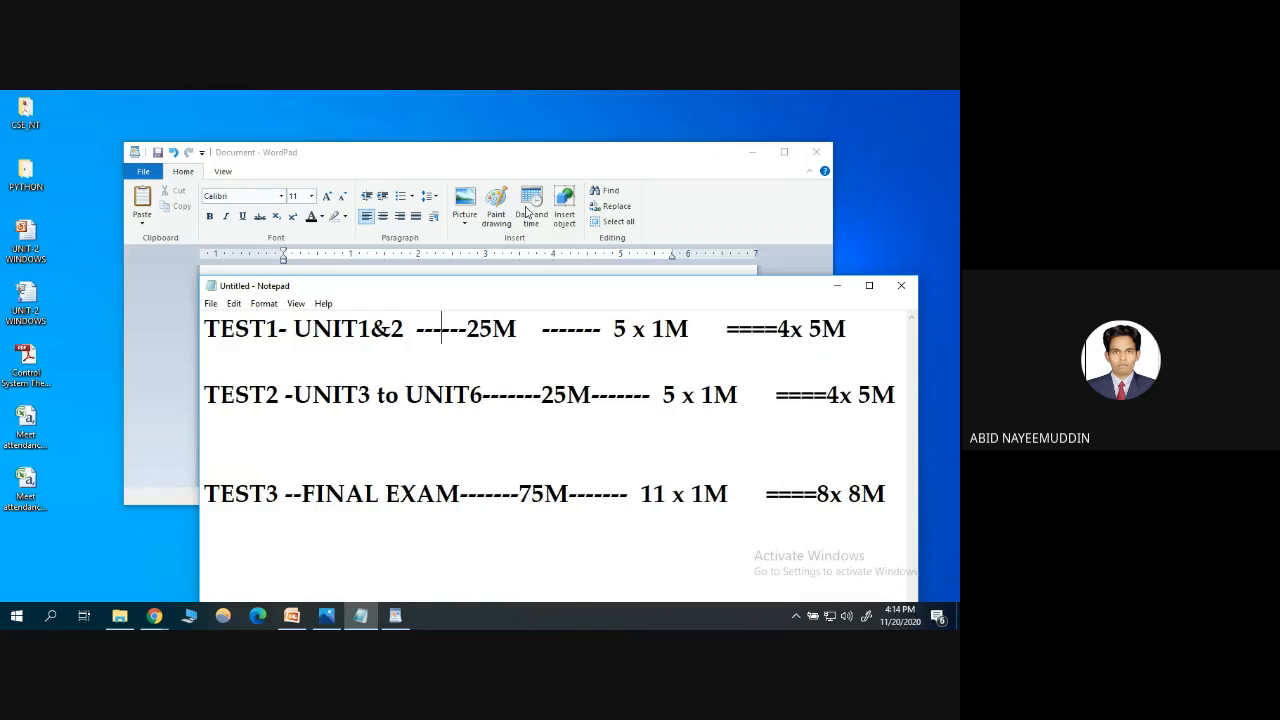
Check the installed Windows version by running the winver command, and close the About Windows dialog
{"action": "key", "text": "super+r"}
{"action": "type", "text": "ver"}
{"action": "key", "text": "Return"}
{"action": "type", "text": "win"}
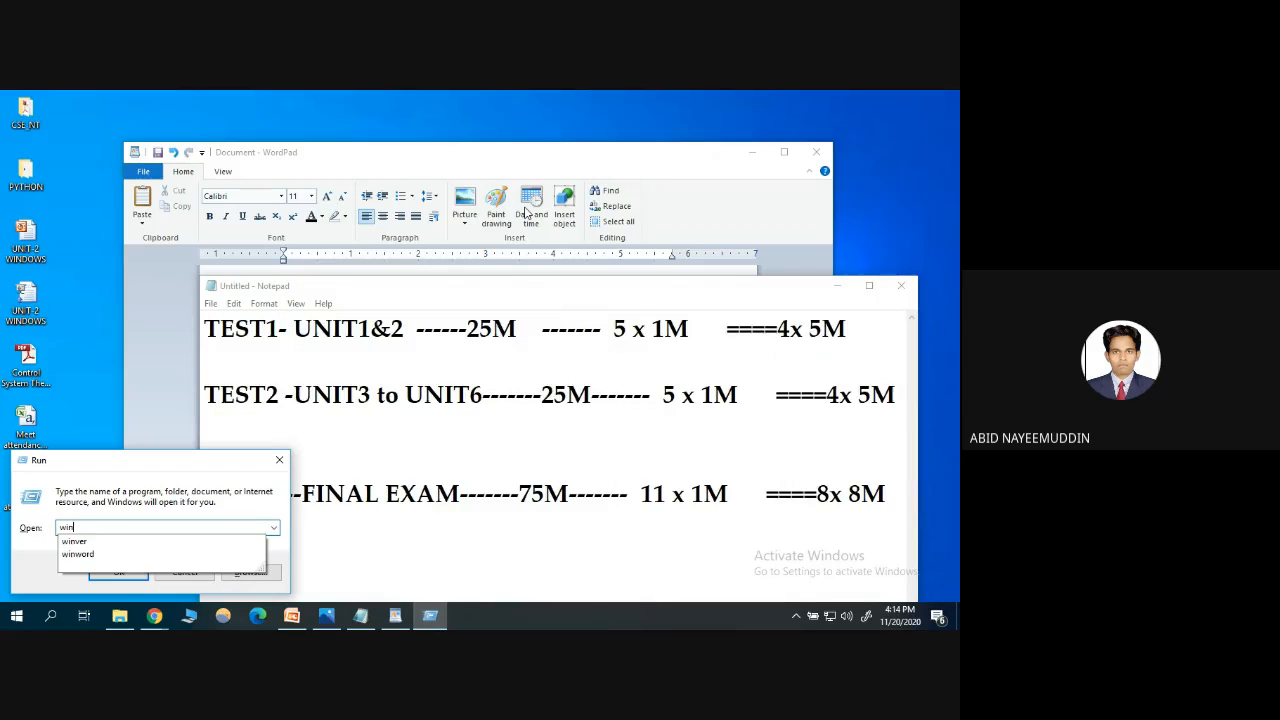
{"action": "type", "text": "ver"}
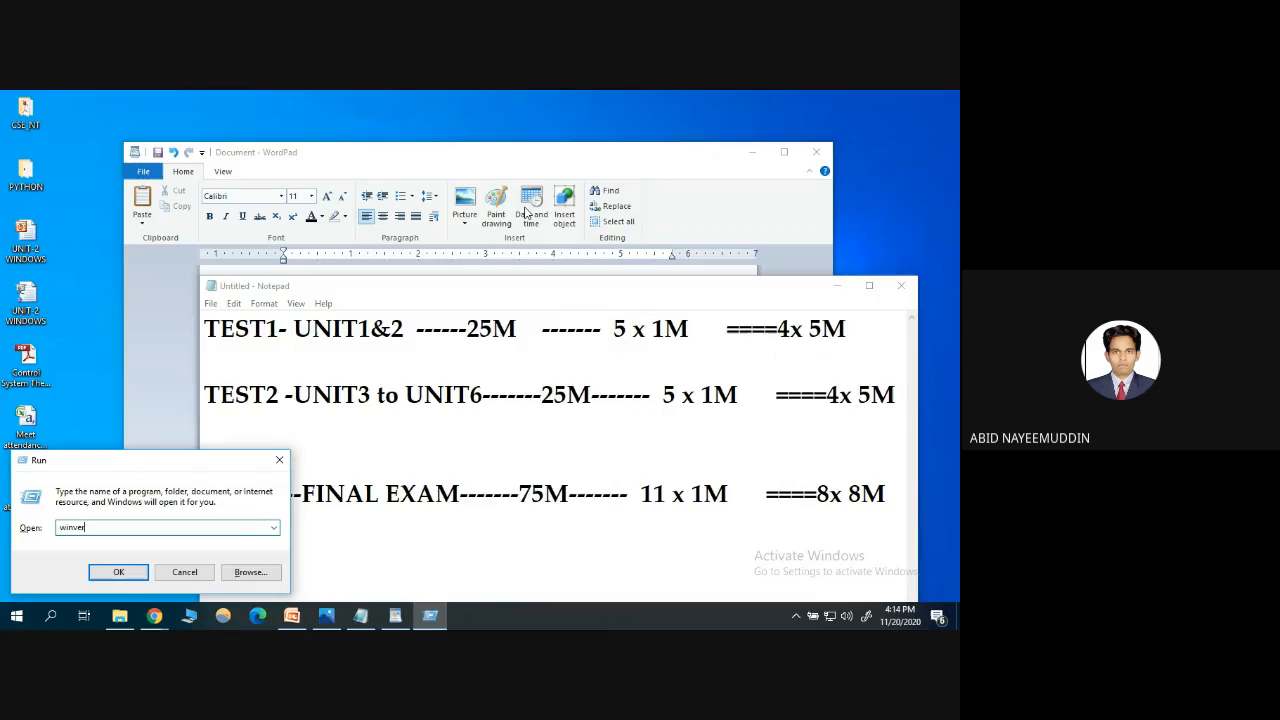
{"action": "key", "text": "Return"}
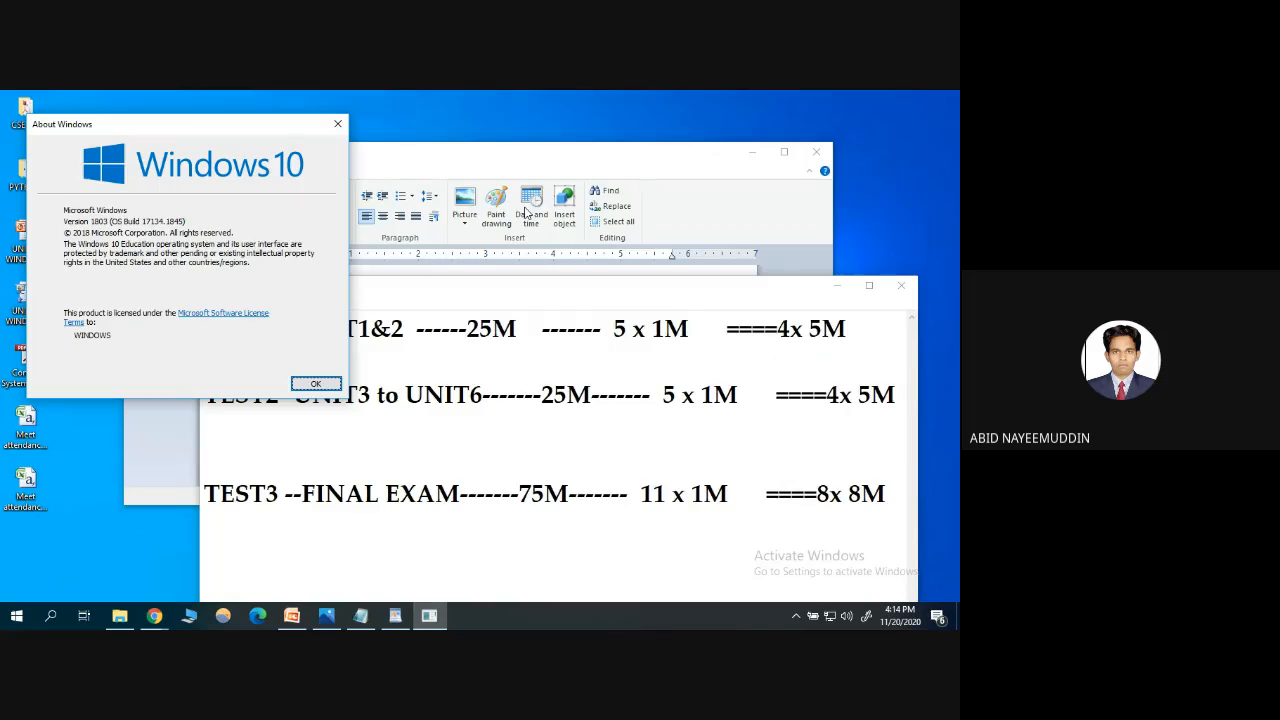
{"action": "left_click", "coordinate": [315, 386]}
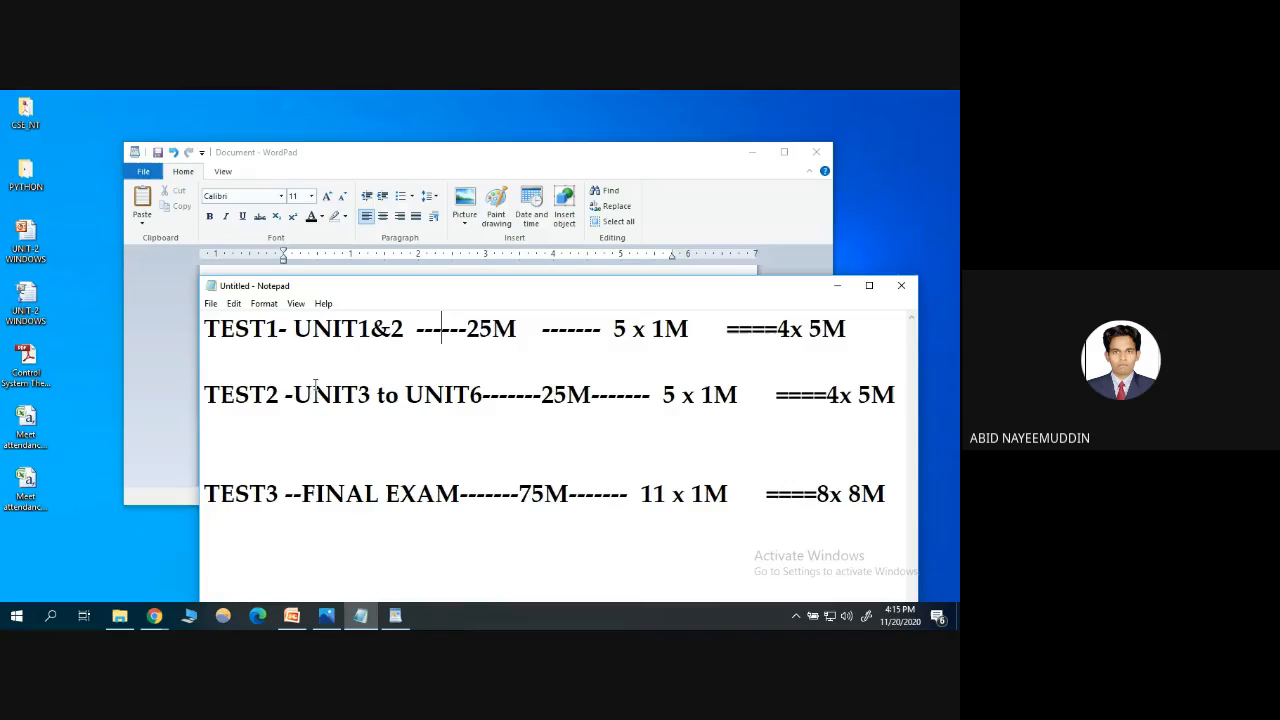
Minimize the WordPad and Notepad windows to reveal the whole desktop
{"action": "left_click_drag", "start_coordinate": [55, 225], "coordinate": [35, 532]}
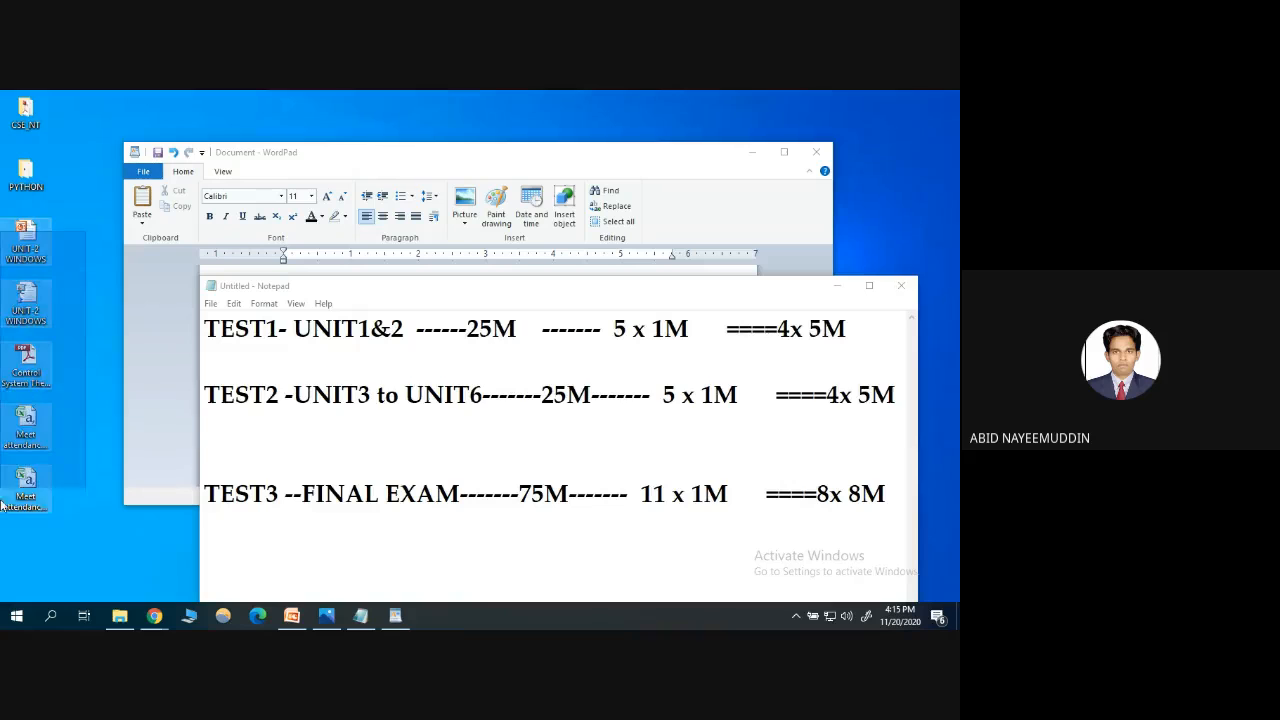
{"action": "left_click", "coordinate": [83, 334]}
{"action": "left_click", "coordinate": [752, 152]}
{"action": "left_click", "coordinate": [836, 286]}
Move the NOTES text file, the Word document beside it and the NURSING image closer to the desktop's first icon column
{"action": "left_click_drag", "start_coordinate": [397, 195], "coordinate": [187, 195]}
{"action": "left_click_drag", "start_coordinate": [285, 236], "coordinate": [127, 236]}
{"action": "left_click_drag", "start_coordinate": [431, 175], "coordinate": [168, 298]}
Place the CSE_NT and PYTHON folders side by side in open desktop space and view the PYTHON folder's contents
{"action": "left_click_drag", "start_coordinate": [42, 117], "coordinate": [300, 238]}
{"action": "left_click_drag", "start_coordinate": [26, 175], "coordinate": [392, 240]}
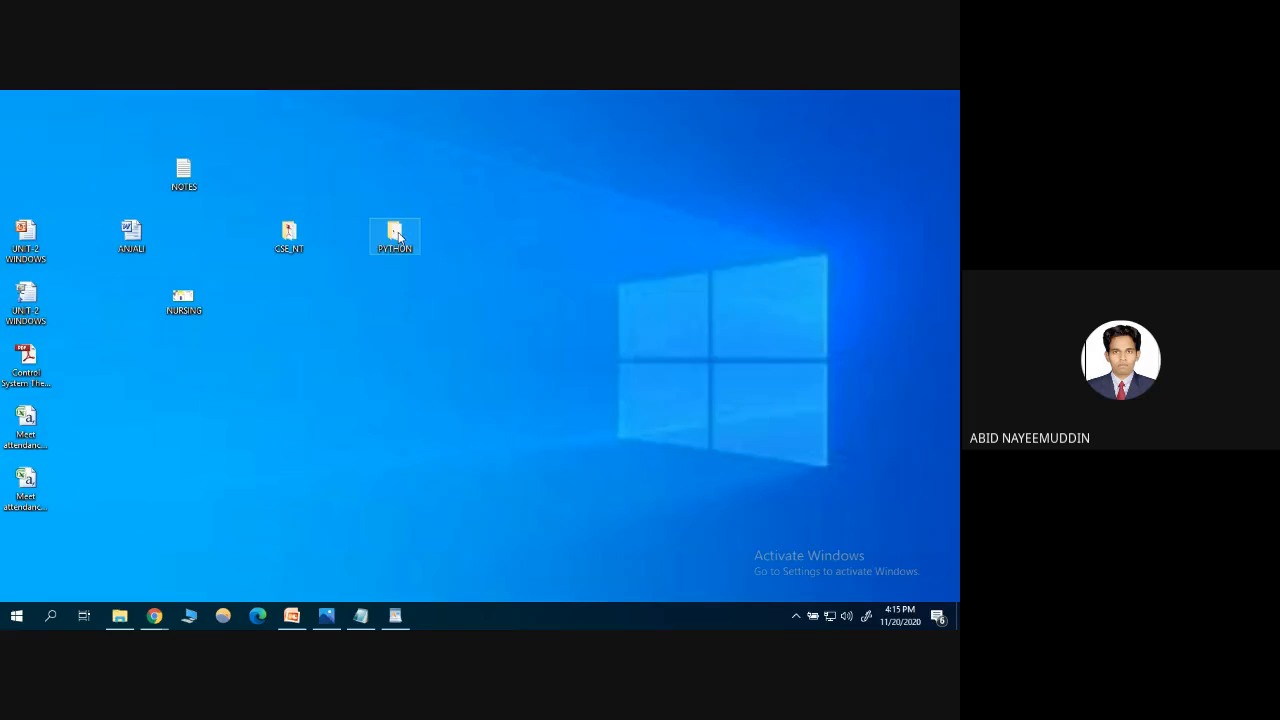
{"action": "double_click", "coordinate": [397, 236]}
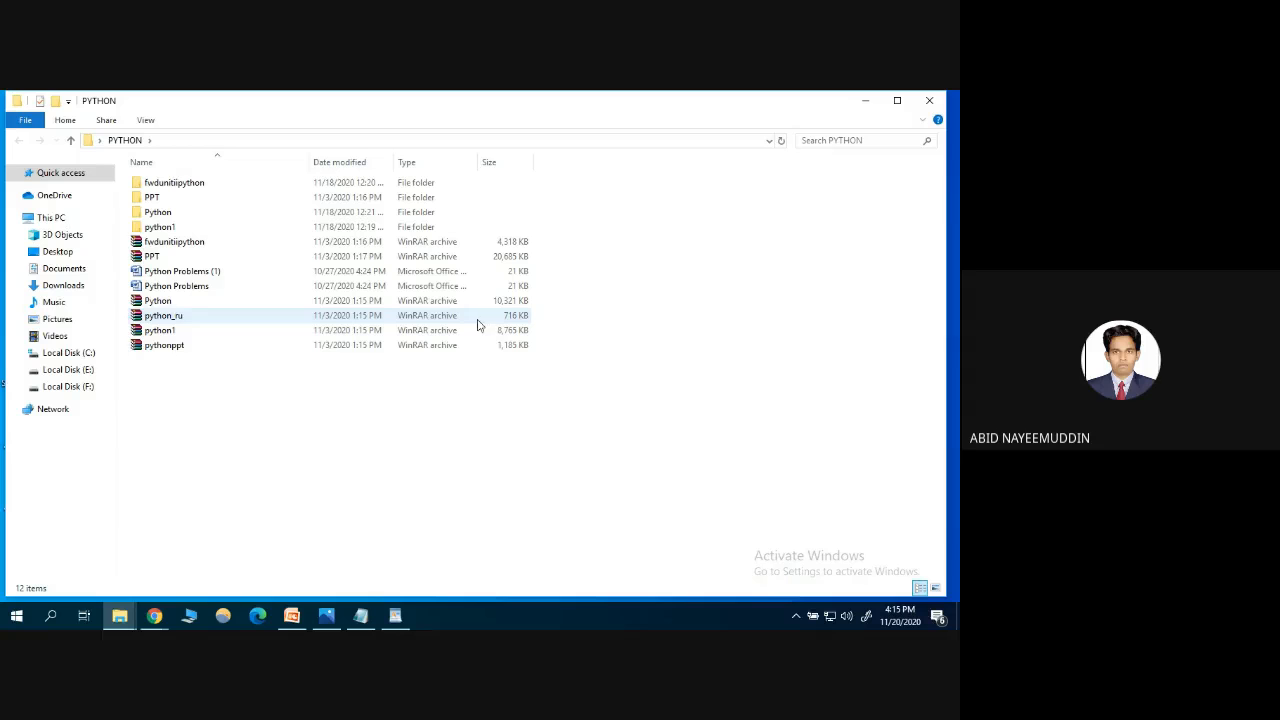
{"action": "left_click", "coordinate": [930, 101]}
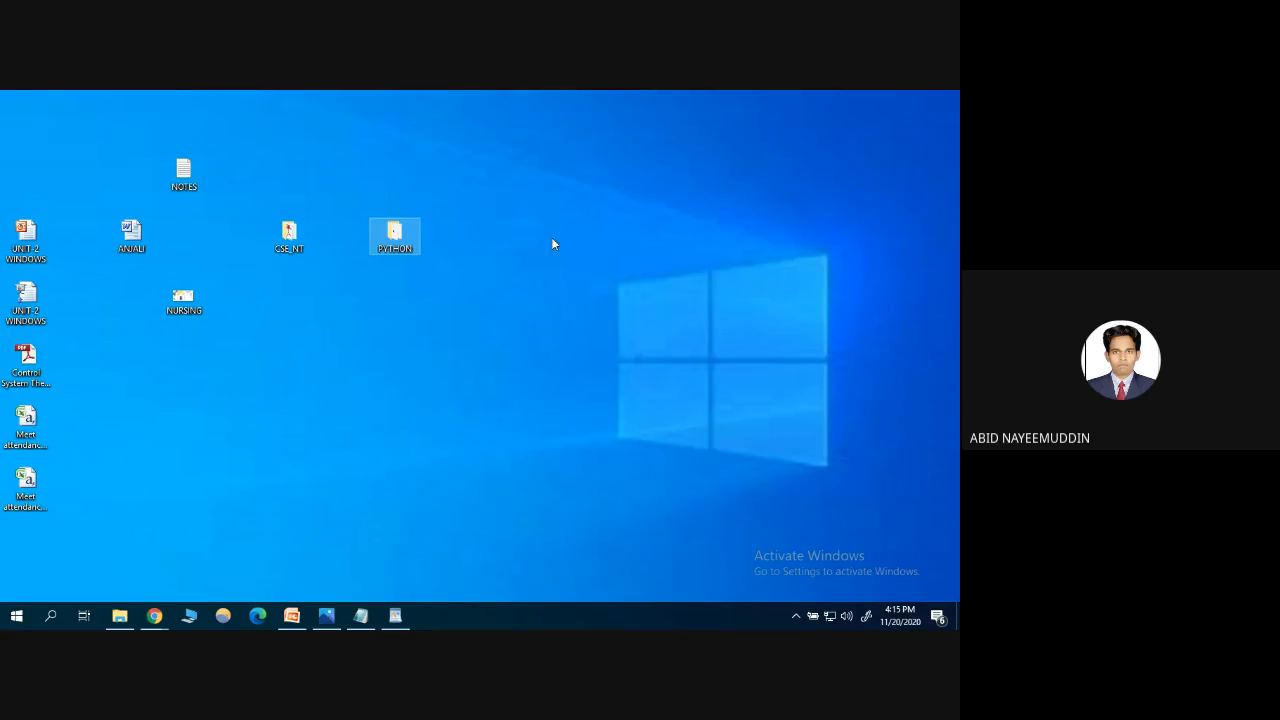
Create a new desktop folder named with a student's first name in capitals, and open it to view its contents
{"action": "right_click", "coordinate": [646, 186]}
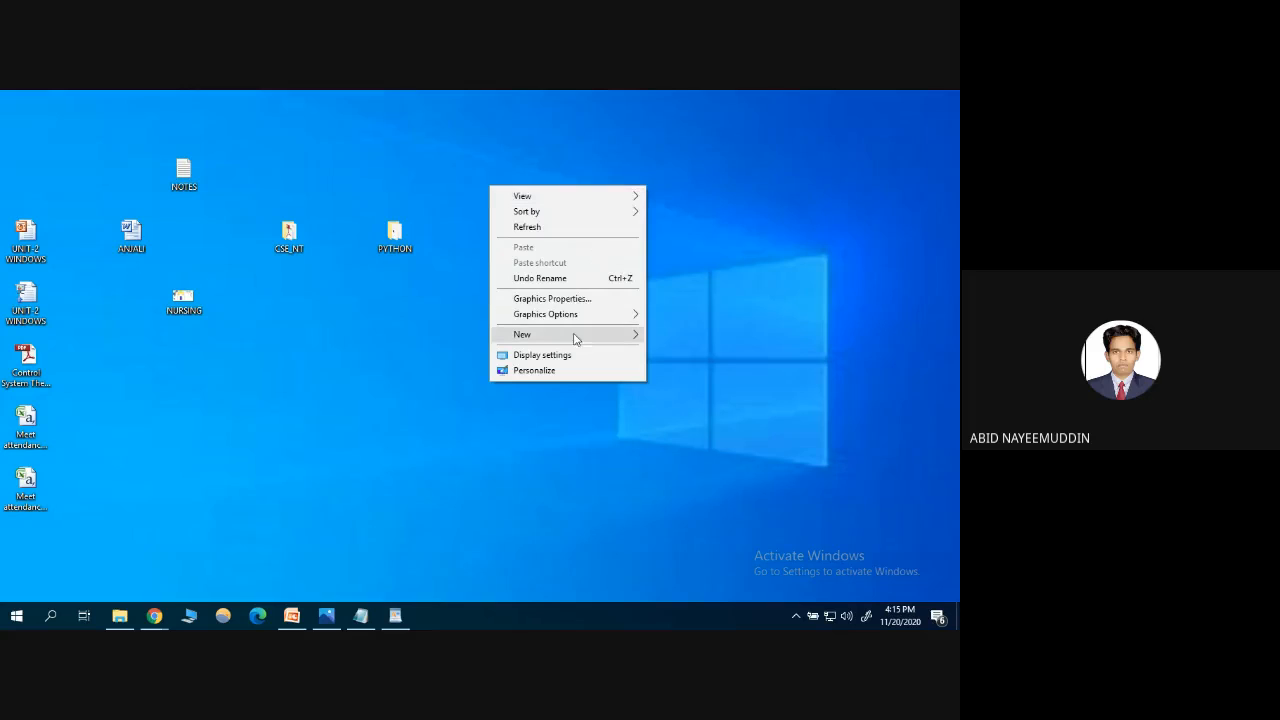
{"action": "mouse_move", "coordinate": [572, 344]}
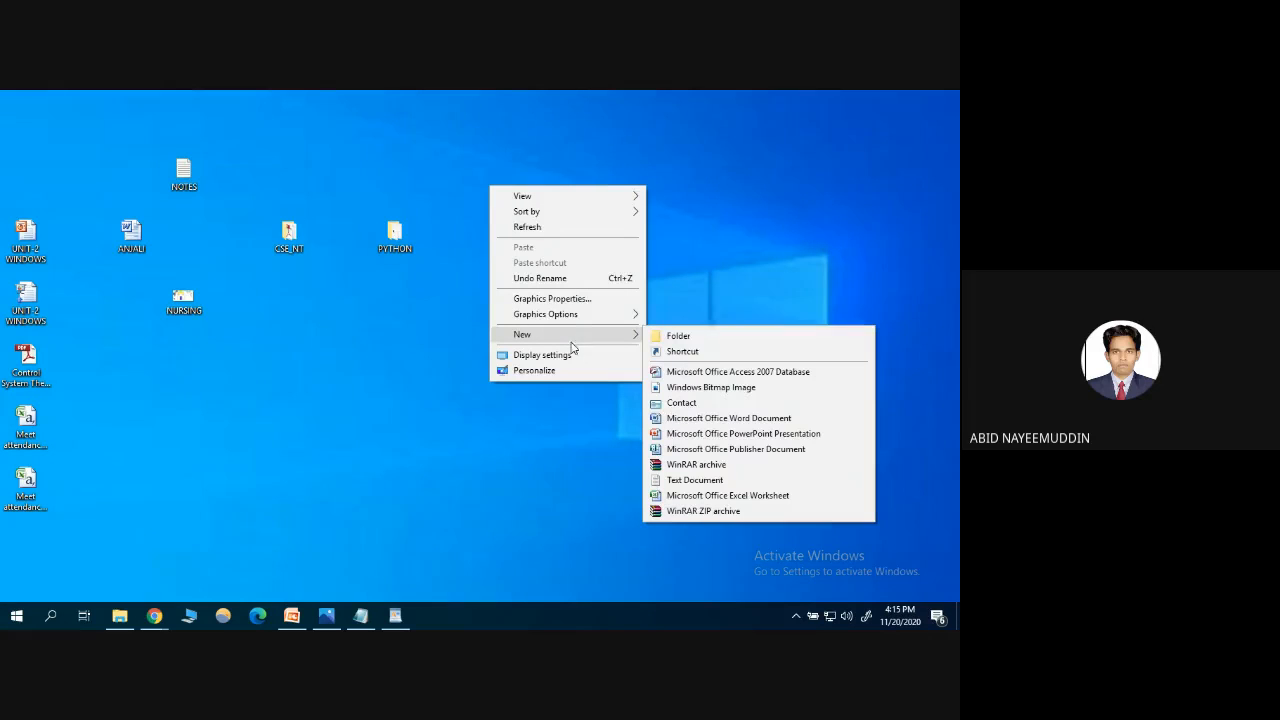
{"action": "left_click", "coordinate": [700, 338]}
{"action": "type", "text": "MOUNIKA"}
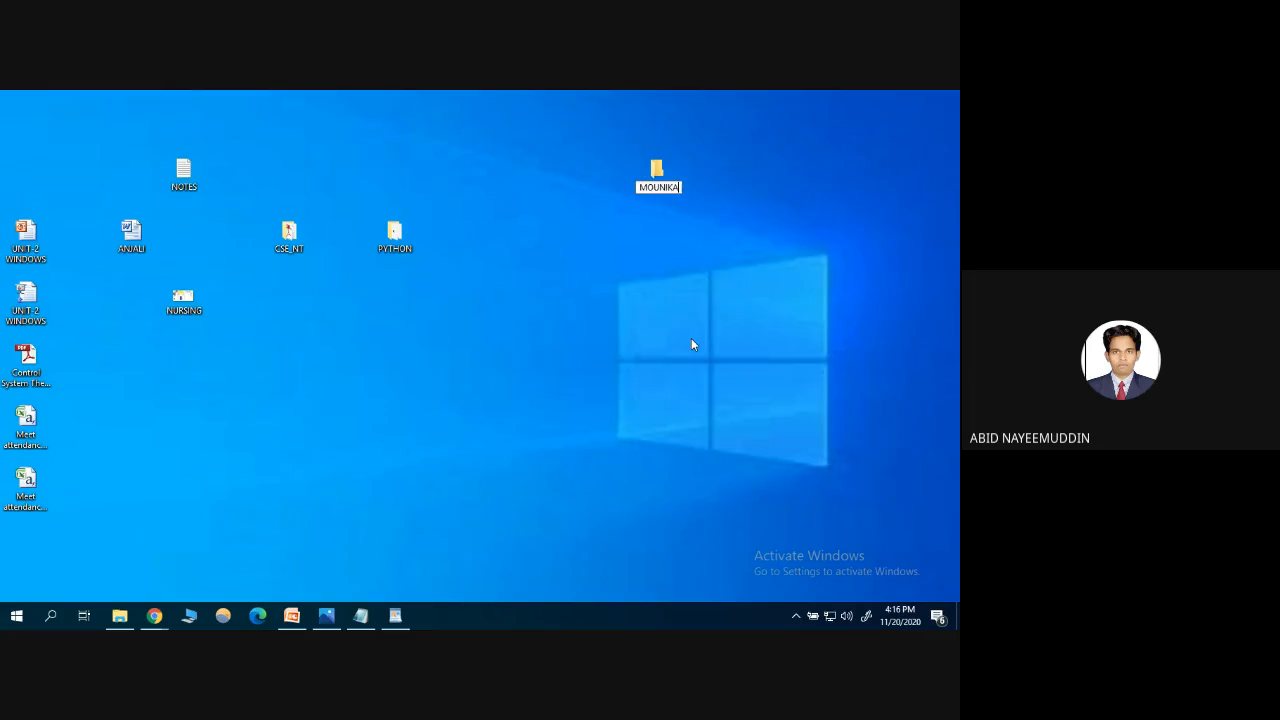
{"action": "key", "text": "Return"}
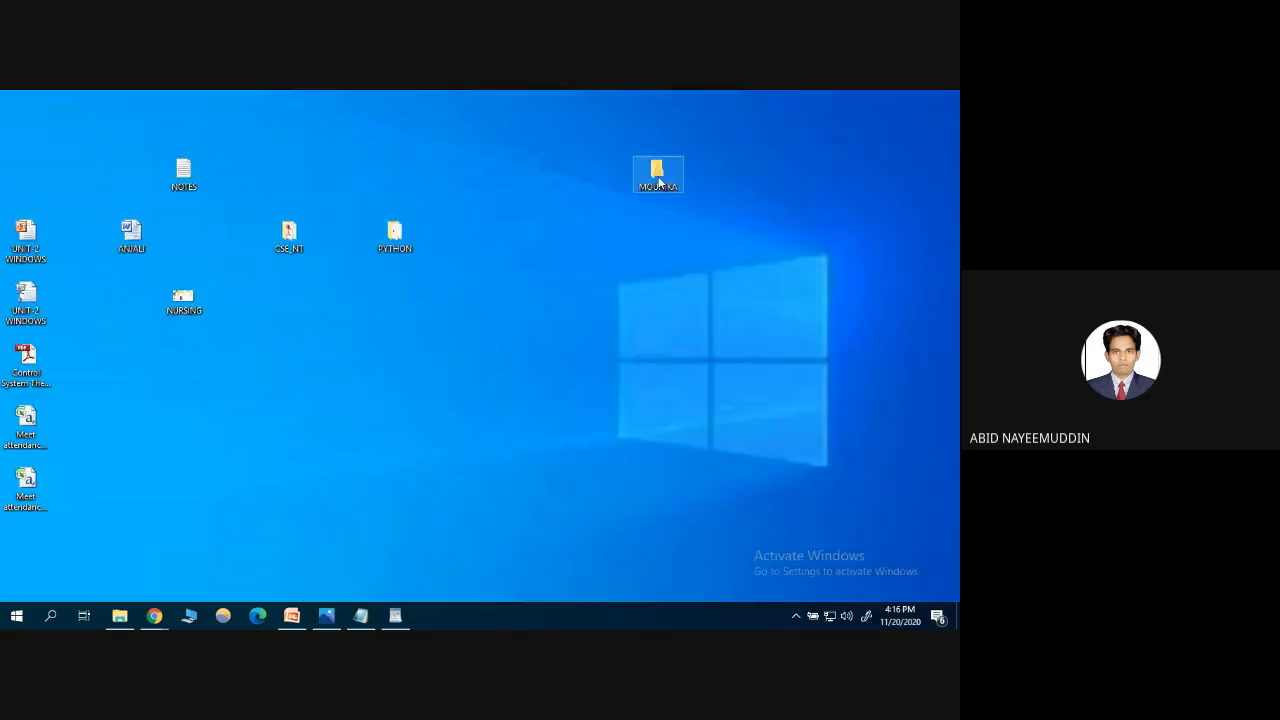
{"action": "double_click", "coordinate": [659, 183]}
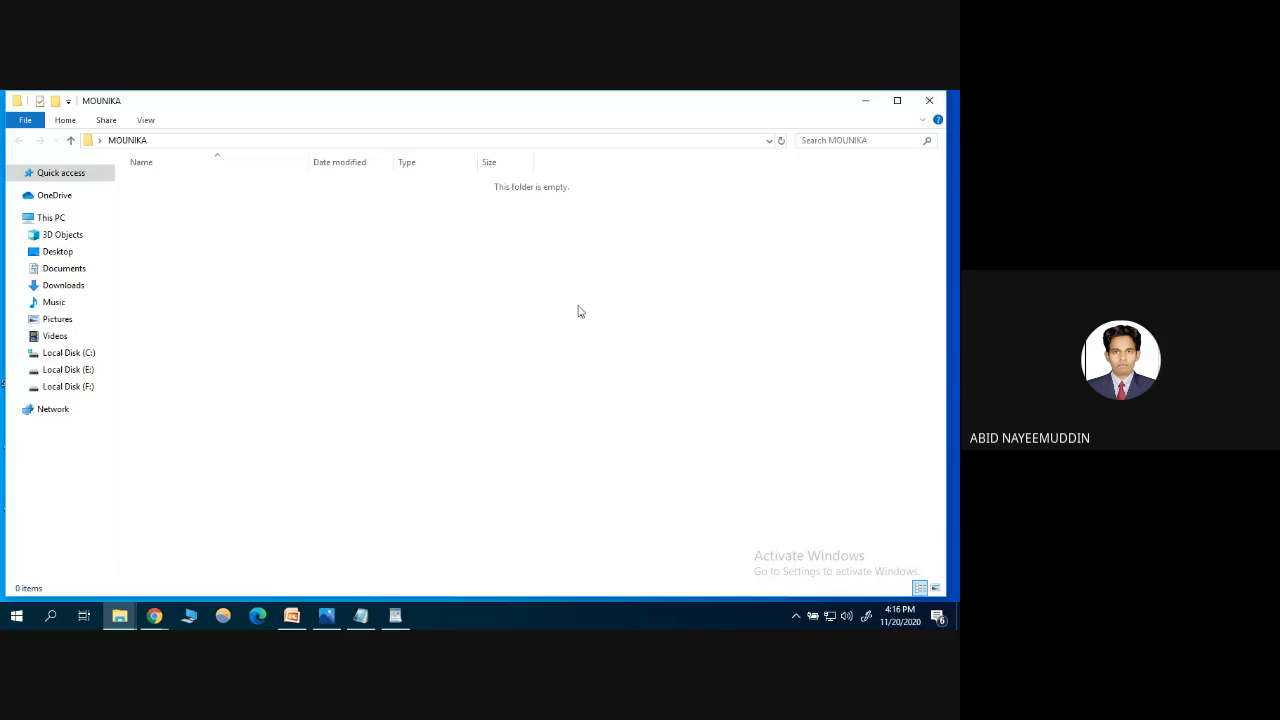
{"action": "left_click", "coordinate": [931, 102]}
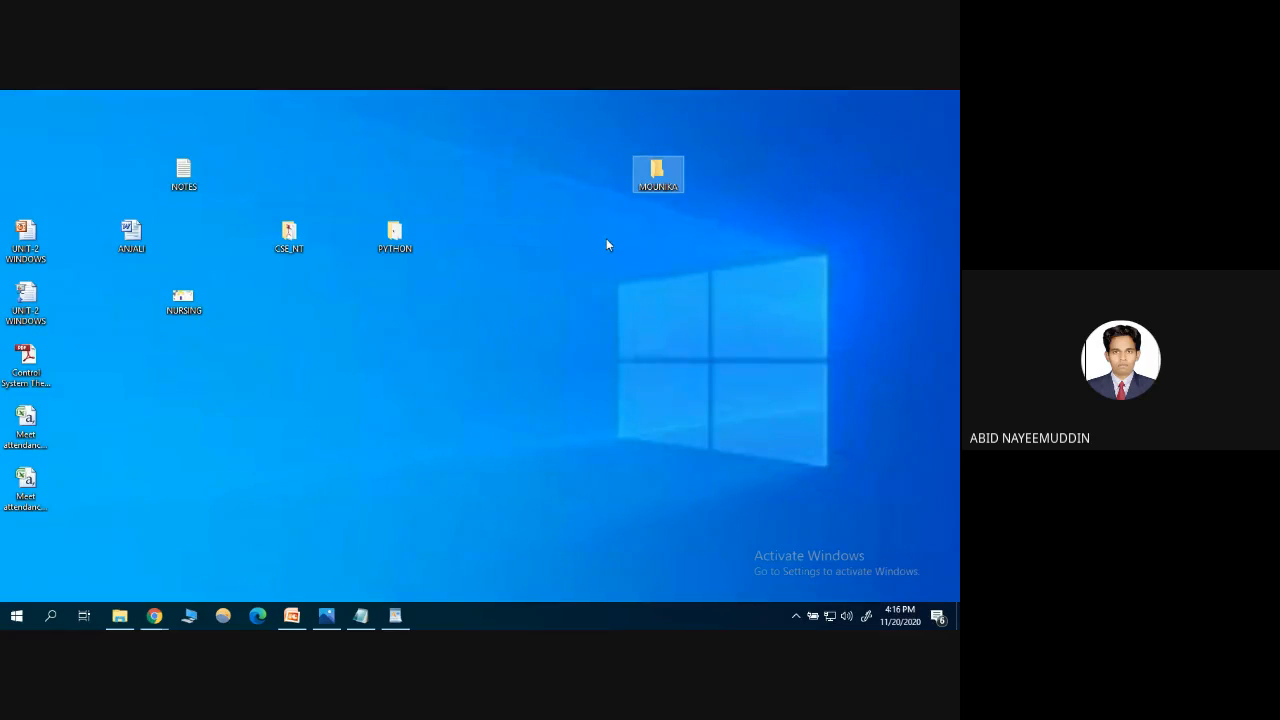
Create a second desktop folder named with another student's first name, place it beside the first new folder, and view its contents
{"action": "right_click", "coordinate": [573, 295]}
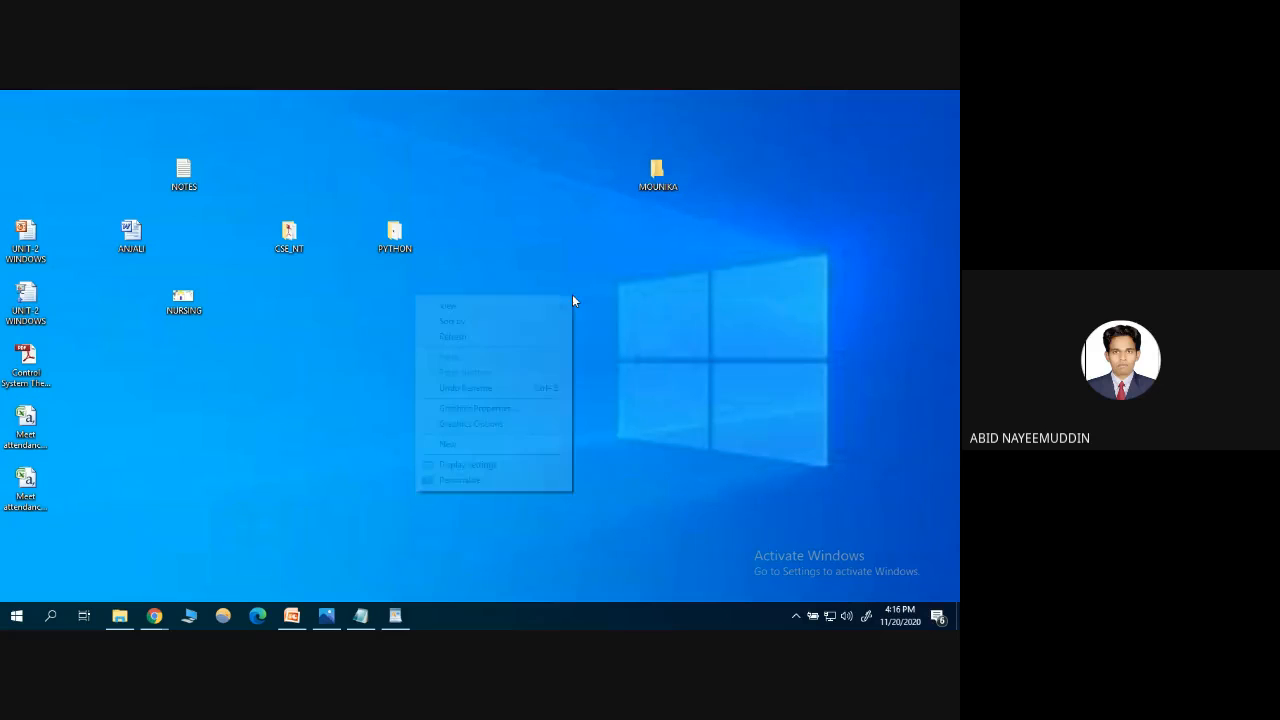
{"action": "mouse_move", "coordinate": [478, 450]}
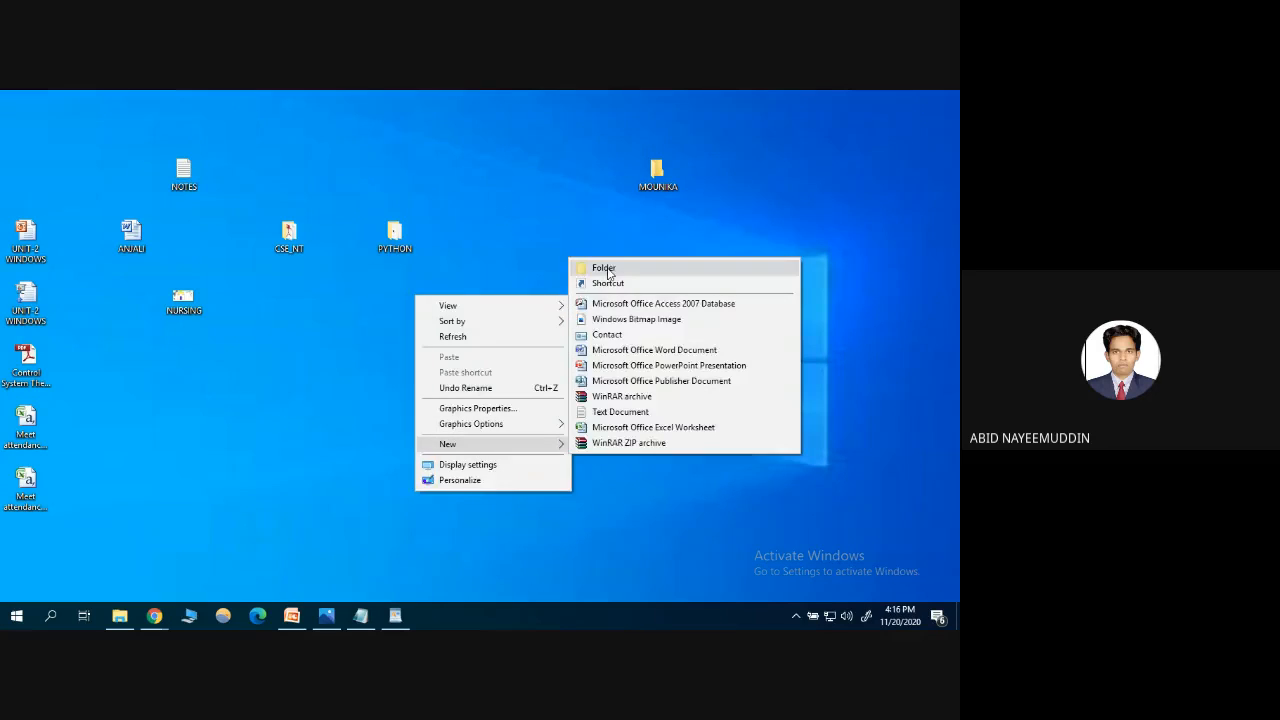
{"action": "left_click", "coordinate": [605, 266]}
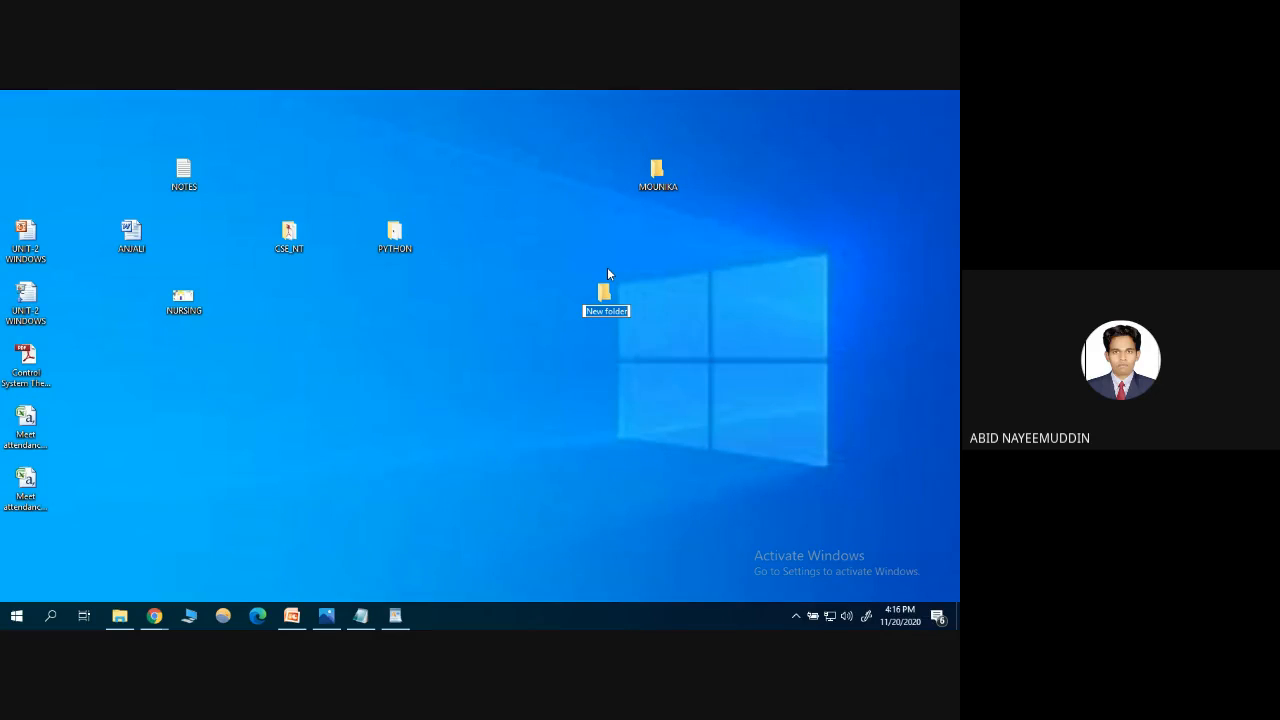
{"action": "type", "text": "ANJALI"}
{"action": "key", "text": "Return"}
{"action": "left_click_drag", "start_coordinate": [610, 298], "coordinate": [576, 192]}
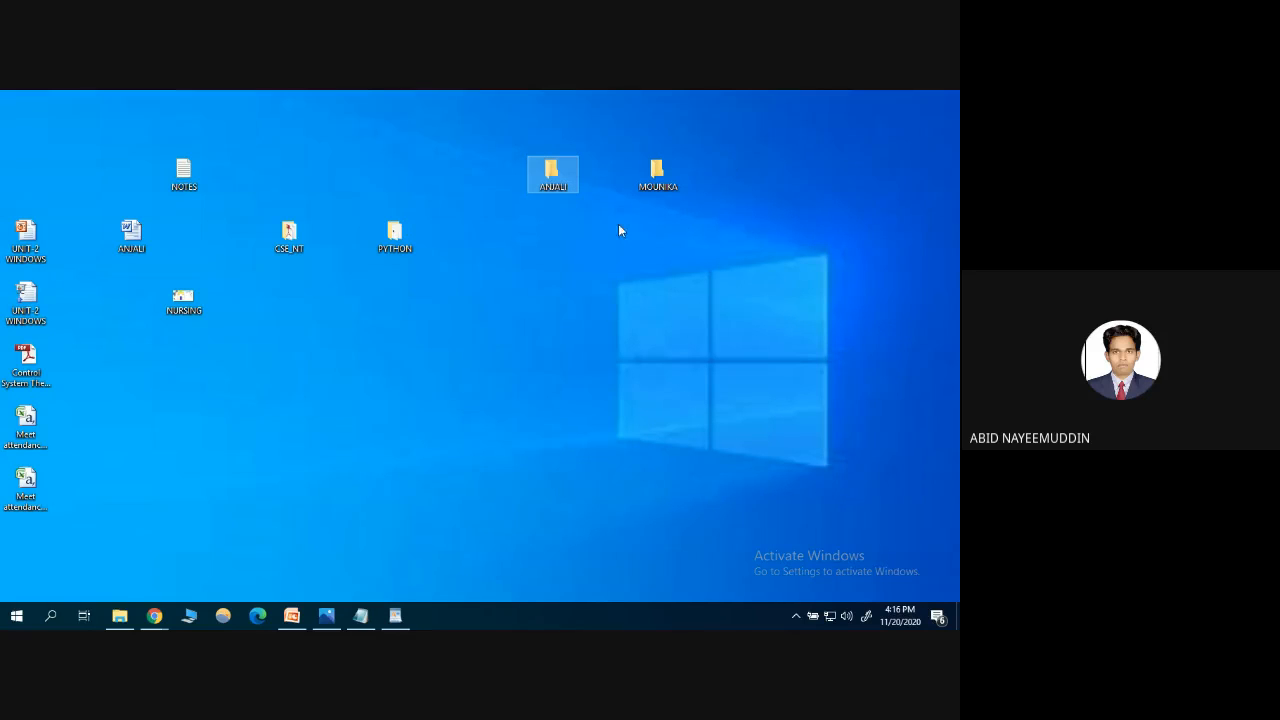
{"action": "double_click", "coordinate": [555, 176]}
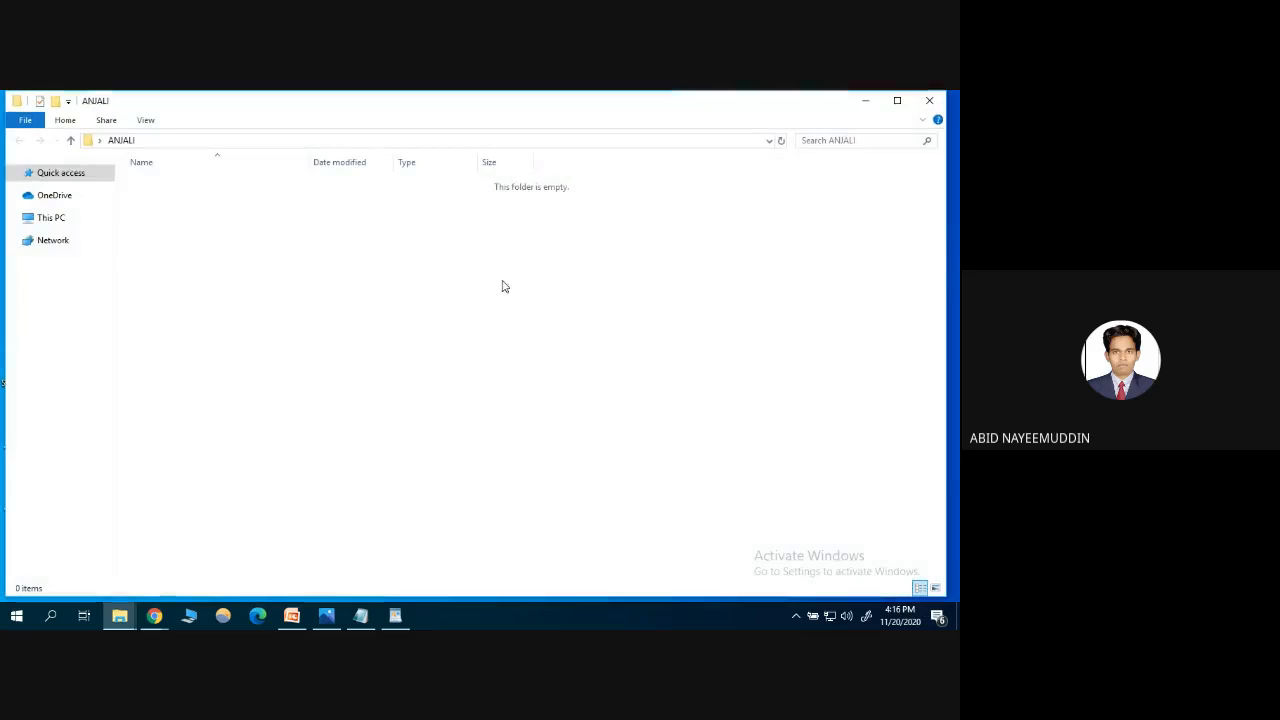
{"action": "left_click", "coordinate": [929, 100]}
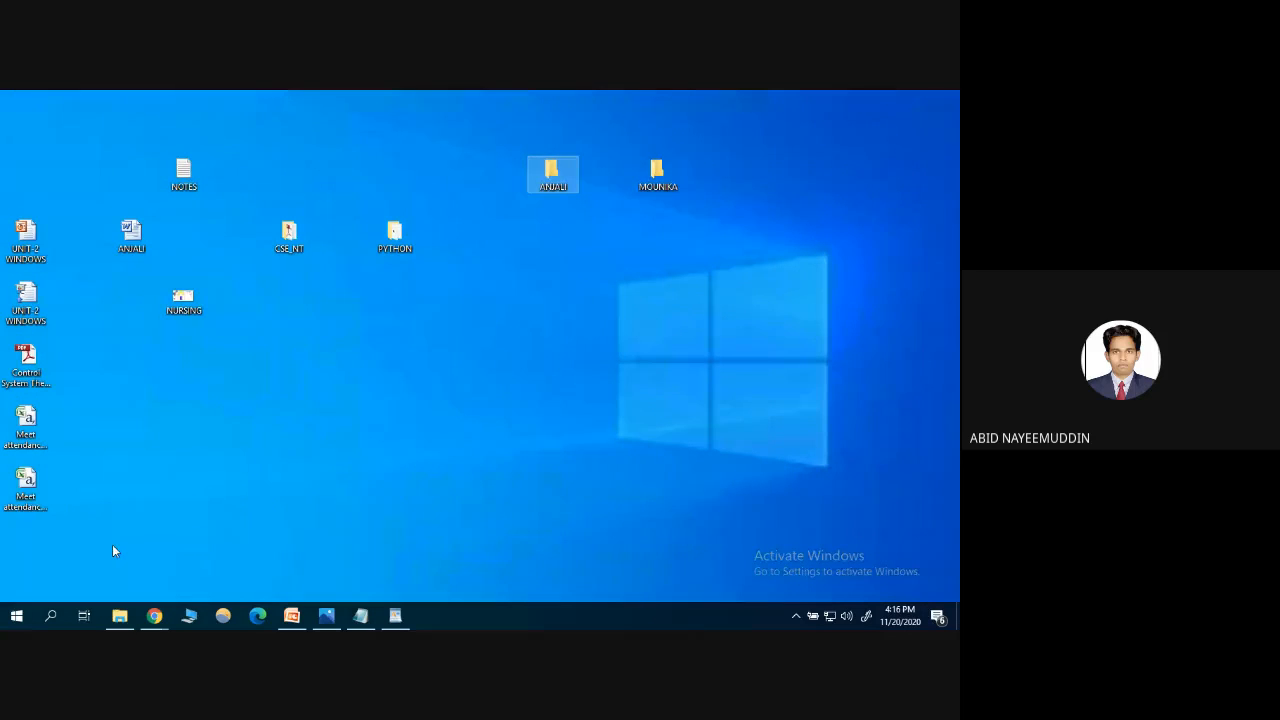
Launch Paint through the Run command mspaint
{"action": "key", "text": "super+r"}
{"action": "type", "text": "mspa"}
{"action": "key", "text": "BackSpace"}
{"action": "type", "text": "aiint"}
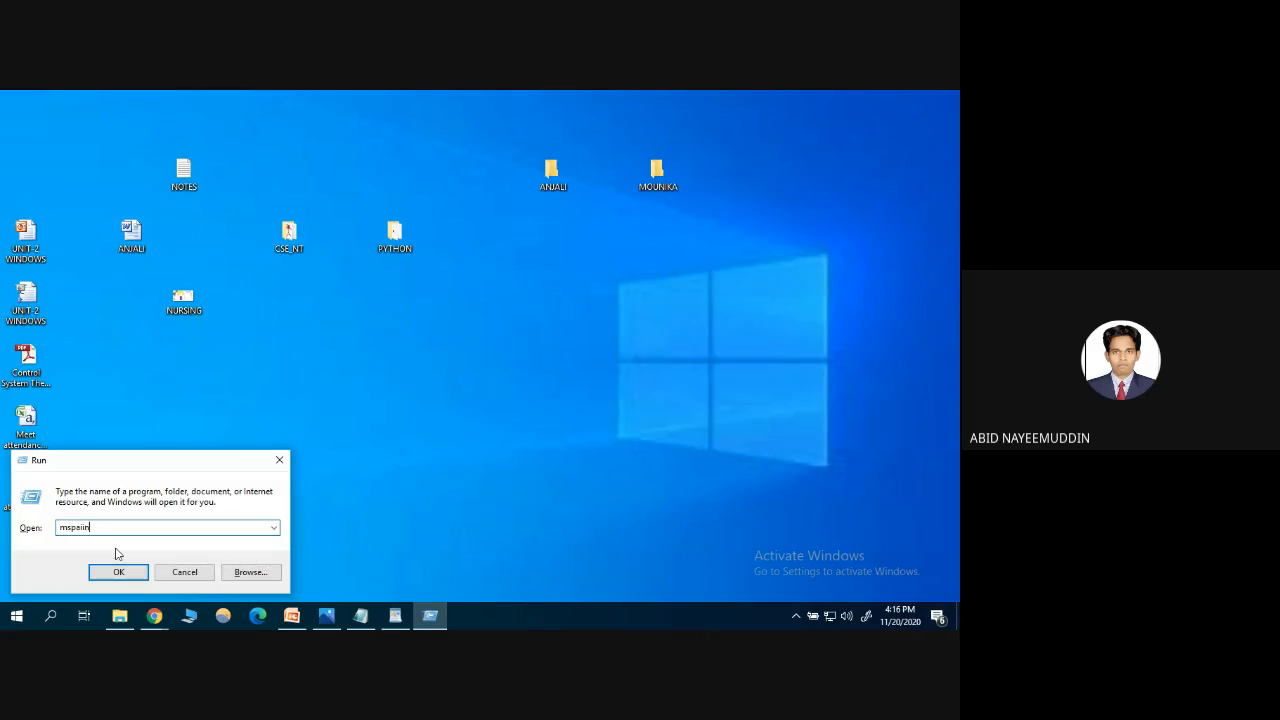
{"action": "key", "text": "Return"}
{"action": "key", "text": "Return"}
{"action": "type", "text": "mspaint"}
{"action": "key", "text": "Return"}
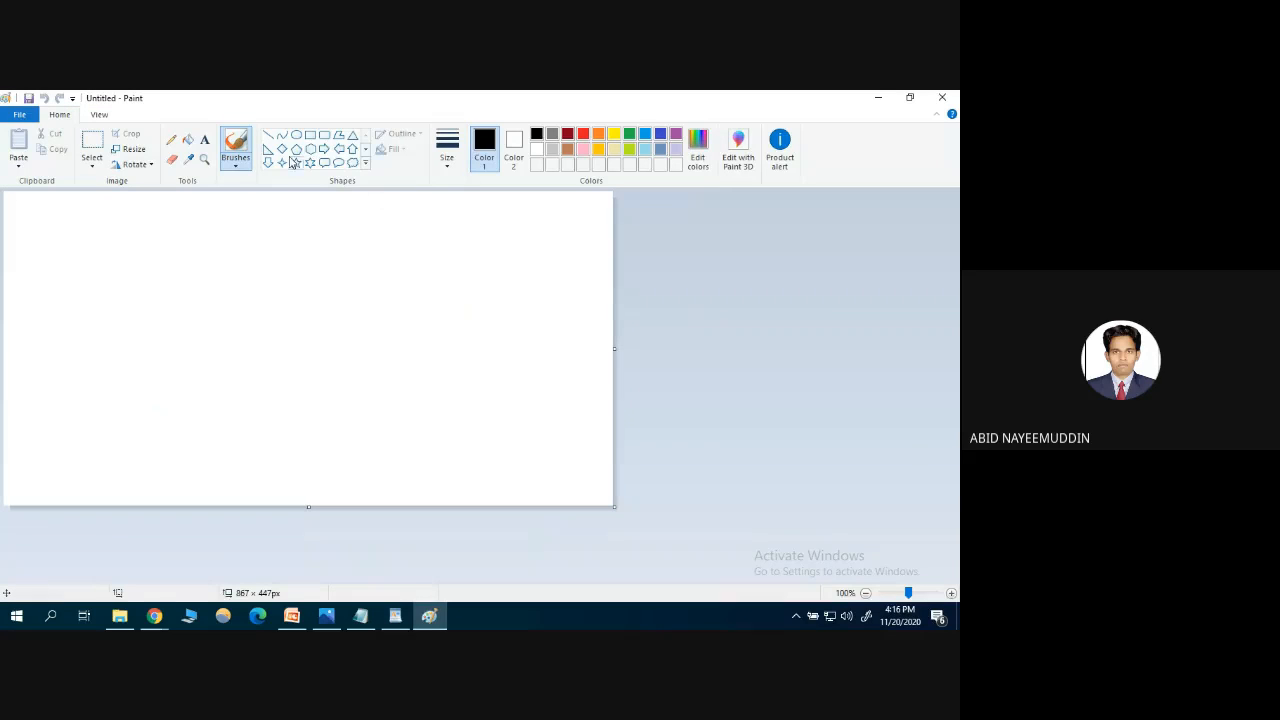
Draw a pentagon about 368 × 369 px on the canvas and a wide hexagon about 634 × 315 px overlapping its upper part
{"action": "left_click", "coordinate": [296, 148]}
{"action": "left_click_drag", "start_coordinate": [198, 231], "coordinate": [457, 489]}
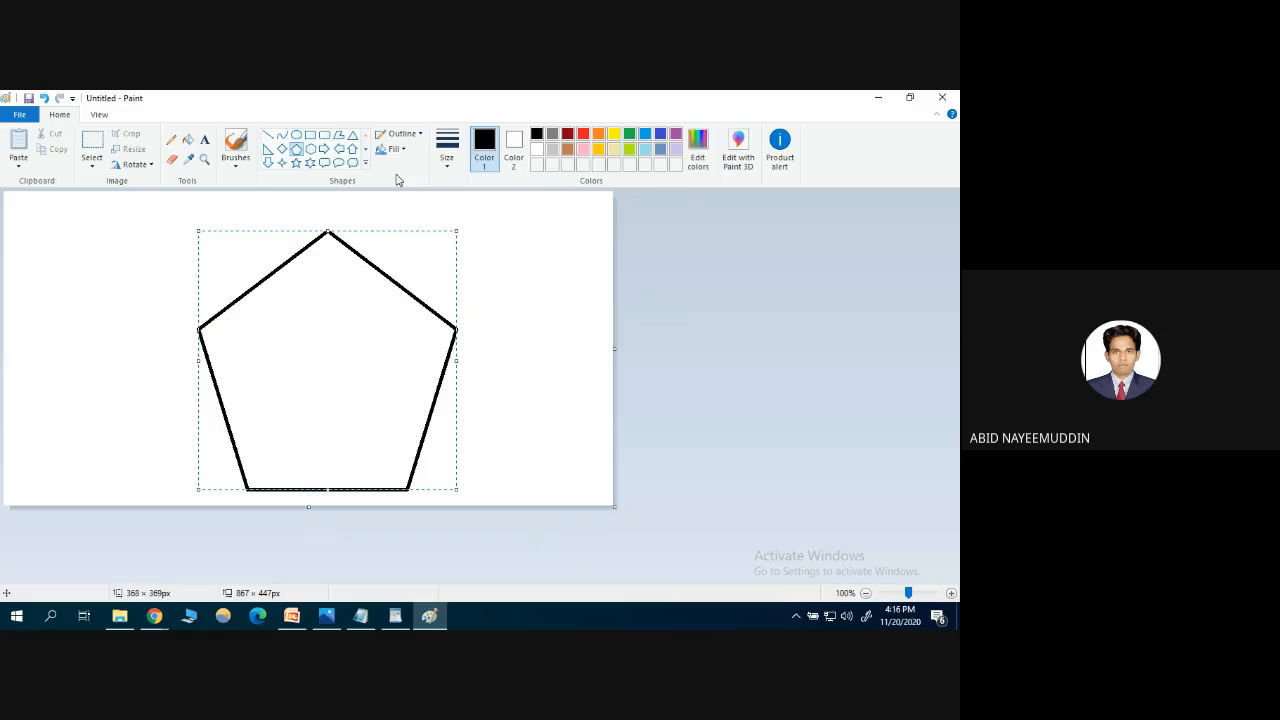
{"action": "left_click", "coordinate": [311, 148]}
{"action": "left_click_drag", "start_coordinate": [120, 201], "coordinate": [567, 423]}
Fill the shapes' overlap with gold, the hexagon area around it with indigo and the pentagon's lower part with rose
{"action": "left_click", "coordinate": [188, 139]}
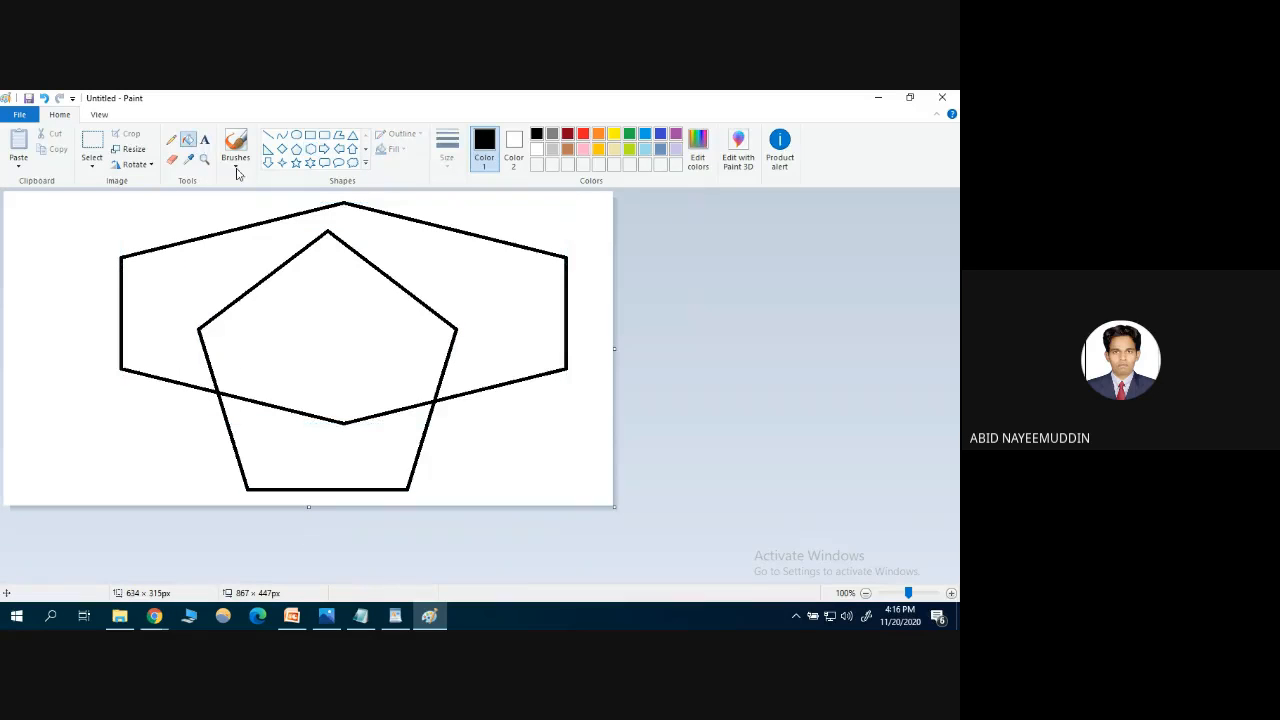
{"action": "left_click", "coordinate": [598, 148]}
{"action": "left_click", "coordinate": [349, 277]}
{"action": "left_click", "coordinate": [466, 256]}
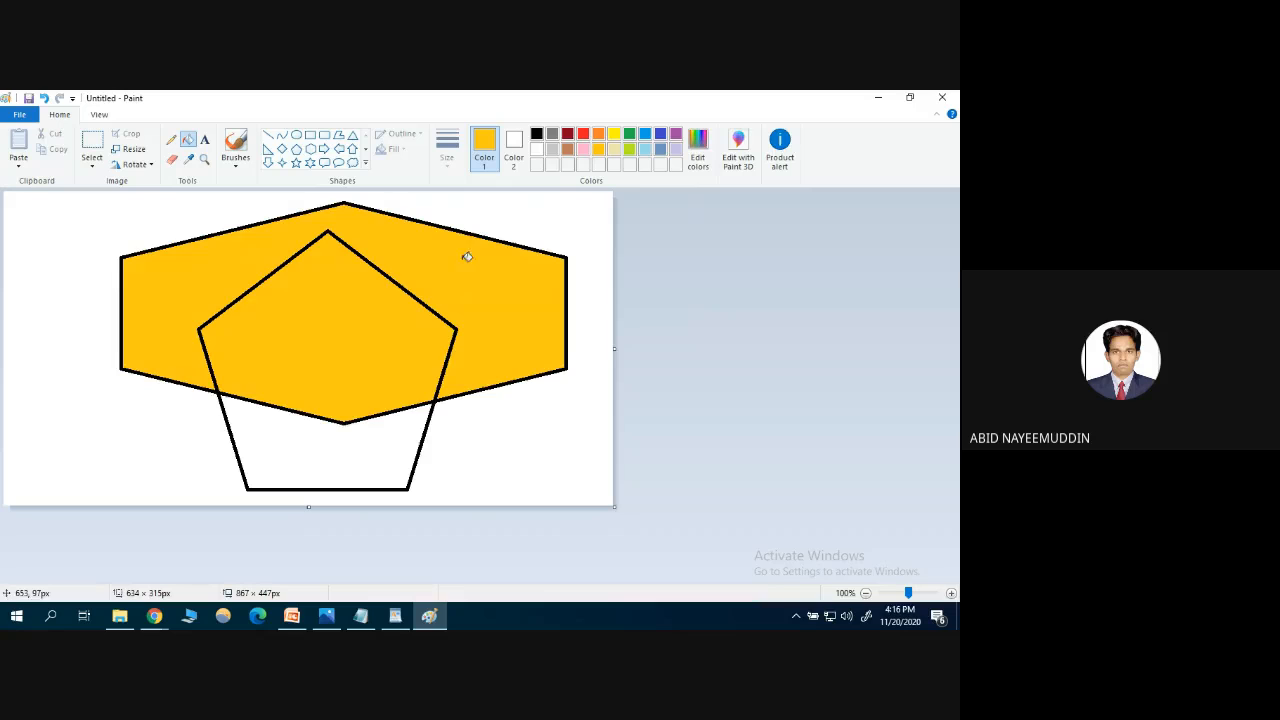
{"action": "left_click", "coordinate": [660, 134]}
{"action": "left_click", "coordinate": [446, 260]}
{"action": "left_click", "coordinate": [583, 149]}
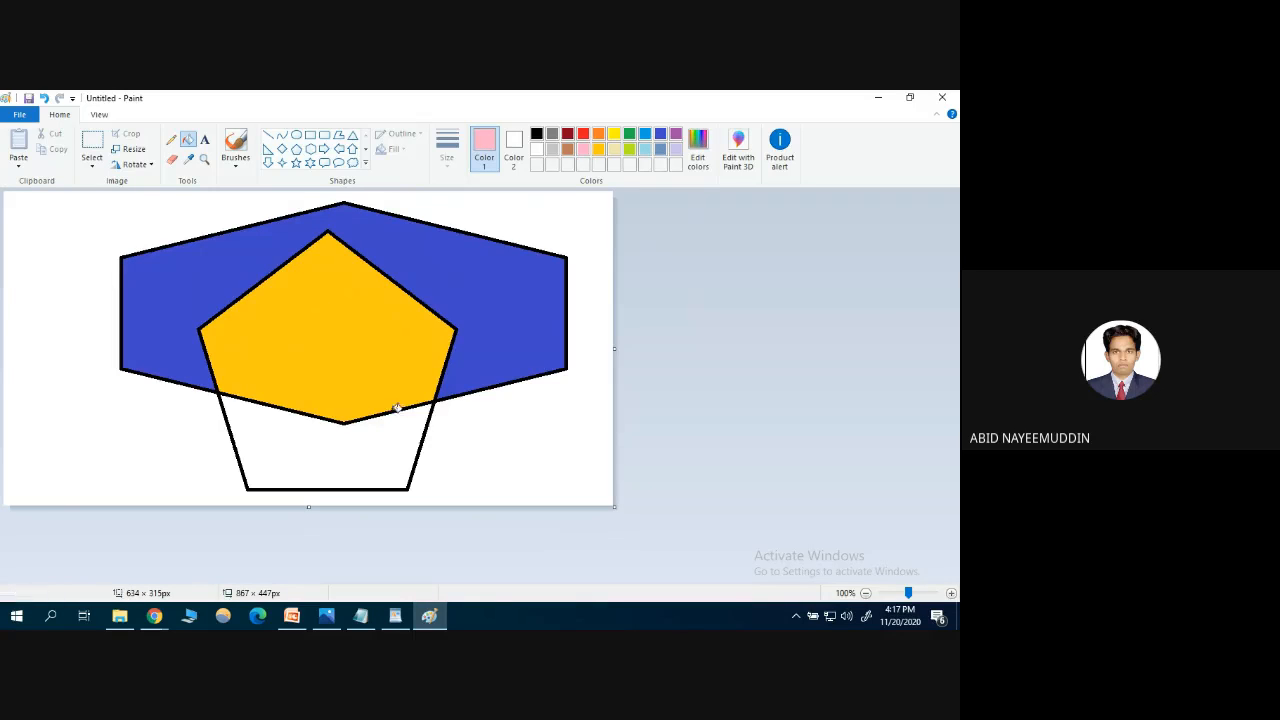
{"action": "left_click", "coordinate": [372, 449]}
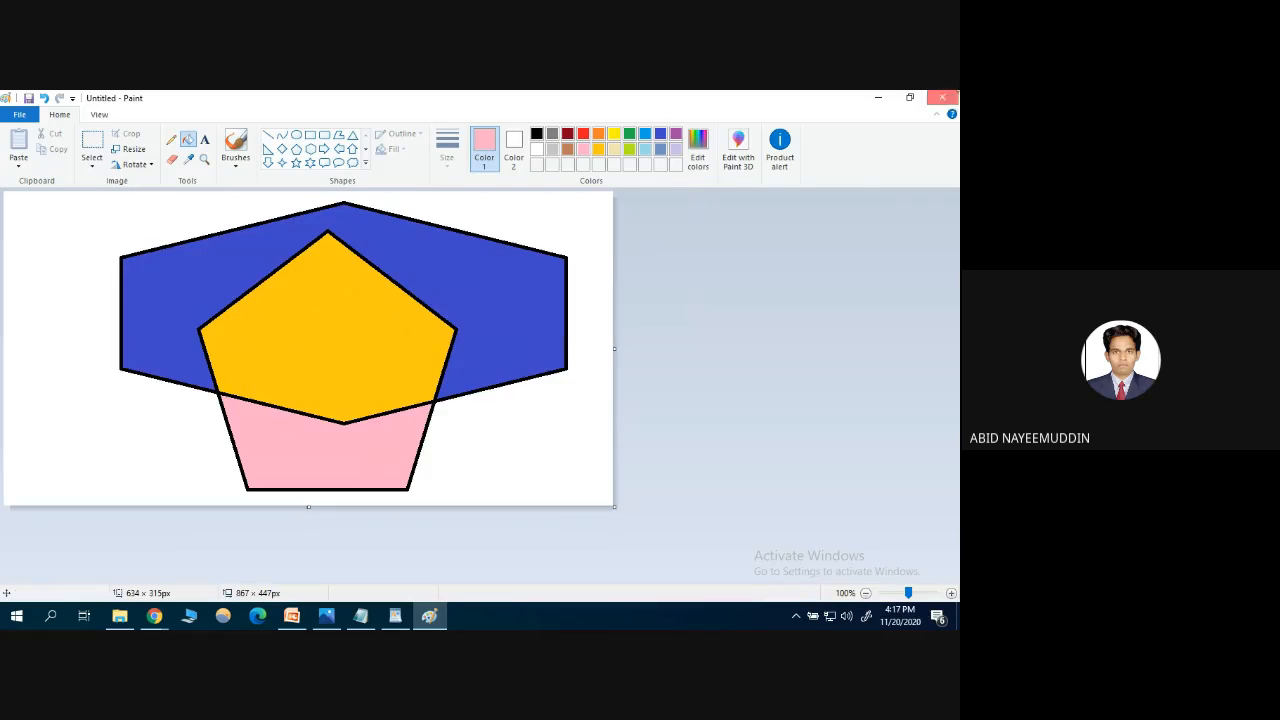
Start saving the drawing and choose the first student's desktop folder as its location
{"action": "left_click", "coordinate": [942, 97]}
{"action": "key", "text": "ctrl+s"}
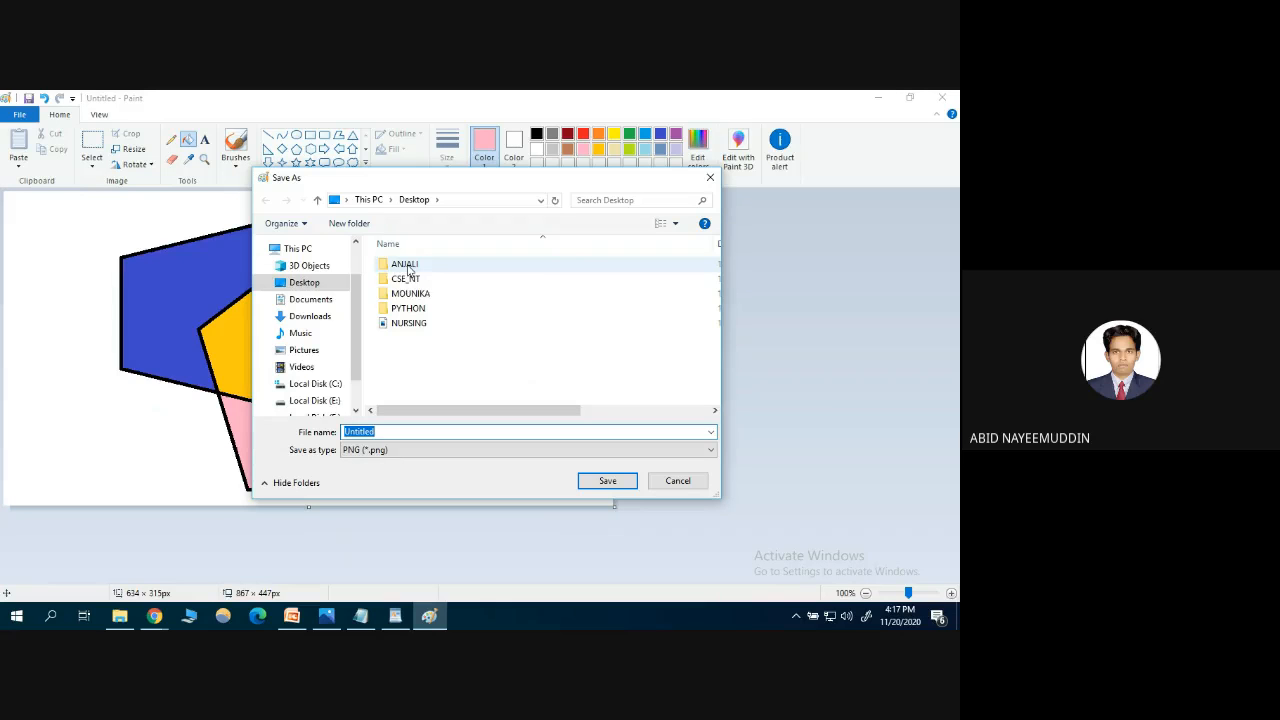
{"action": "left_click", "coordinate": [407, 268]}
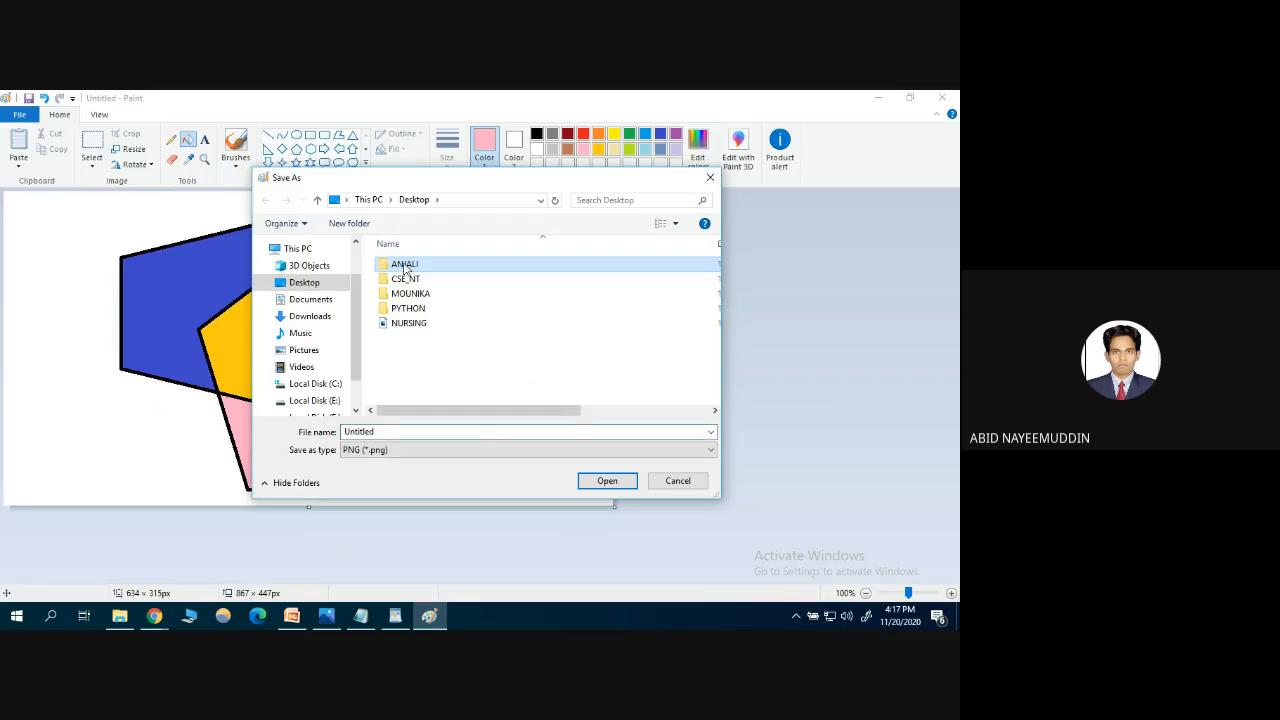
{"action": "double_click", "coordinate": [405, 268]}
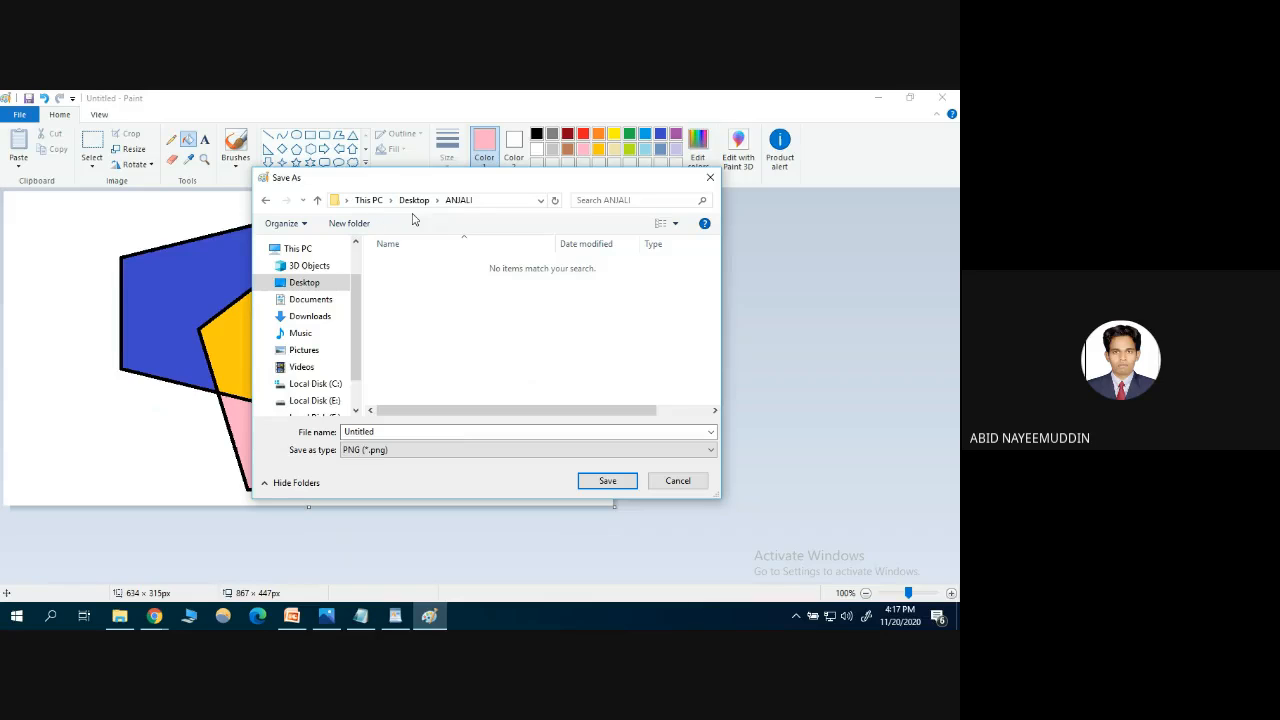
Save the picture as a PNG file named Drawing in the chosen folder and close Paint
{"action": "double_click", "coordinate": [389, 434]}
{"action": "type", "text": "MYFI"}
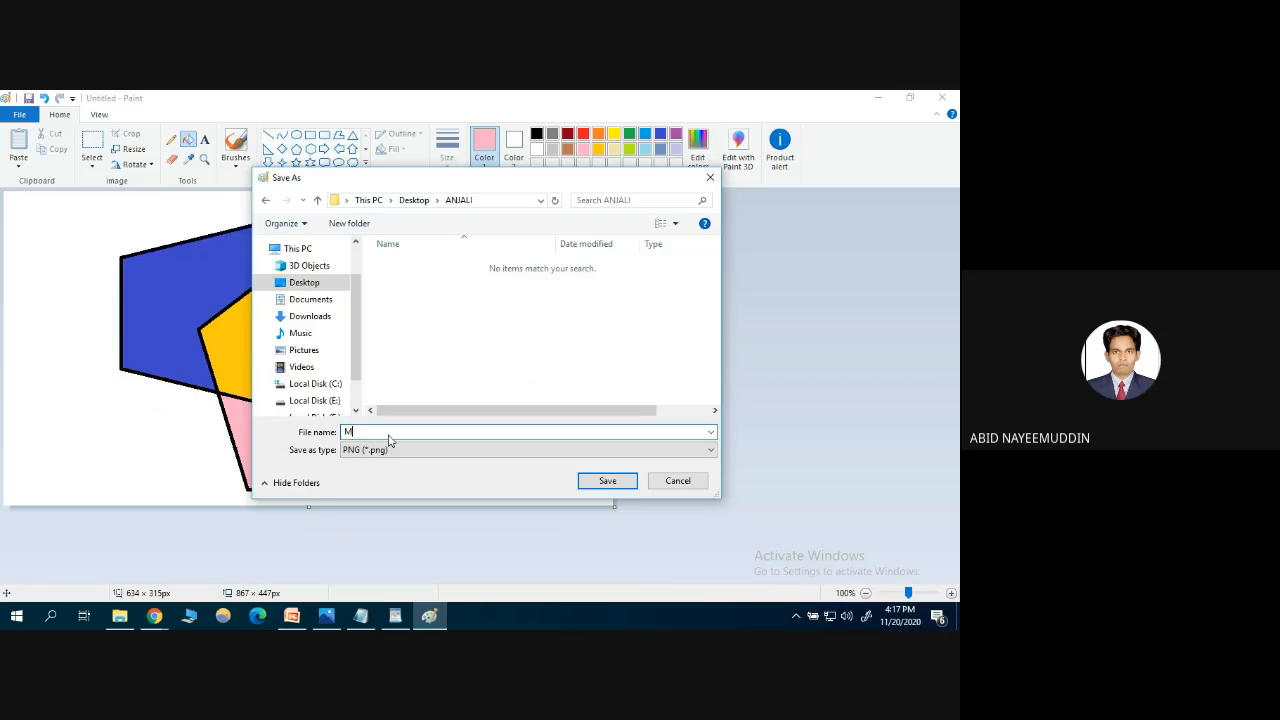
{"action": "key", "text": "BackSpace"}
{"action": "key", "text": "BackSpace"}
{"action": "key", "text": "BackSpace"}
{"action": "key", "text": "BackSpace"}
{"action": "type", "text": "Drawing"}
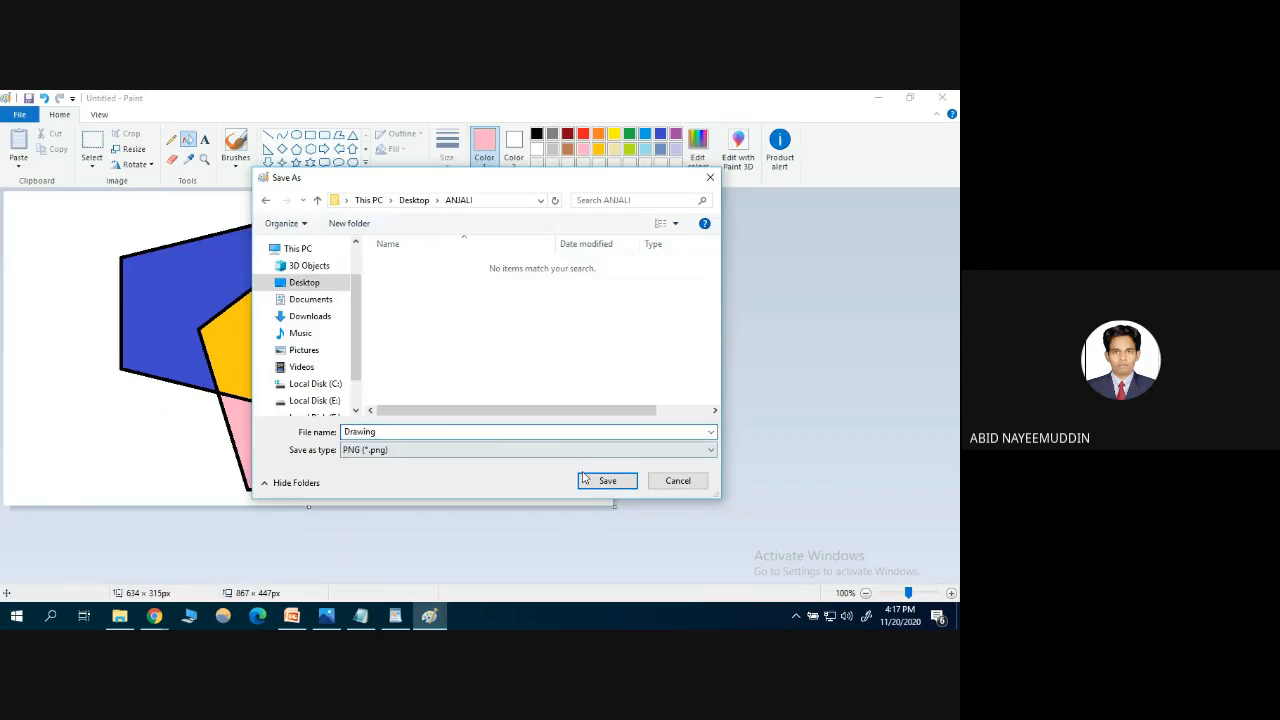
{"action": "left_click", "coordinate": [605, 480]}
{"action": "key", "text": "alt+F4"}
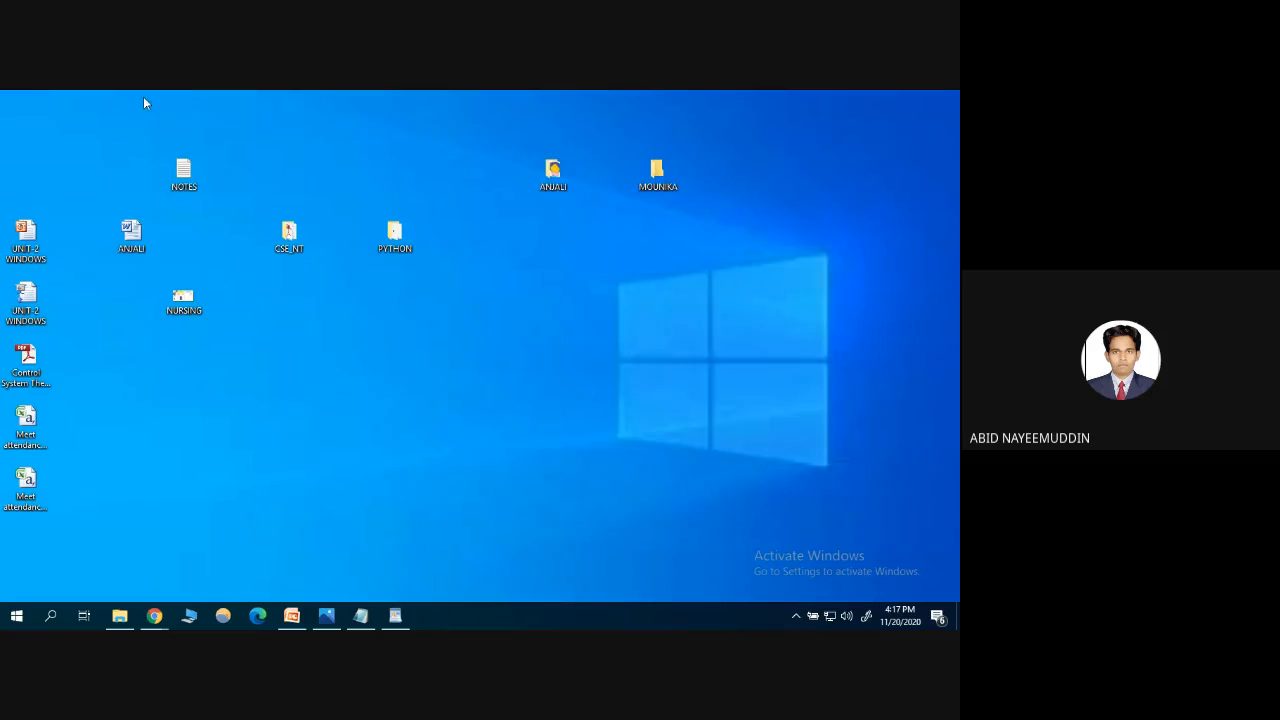
View the contents of both student-named desktop folders, checking for the Drawing image, and close their windows
{"action": "double_click", "coordinate": [566, 192]}
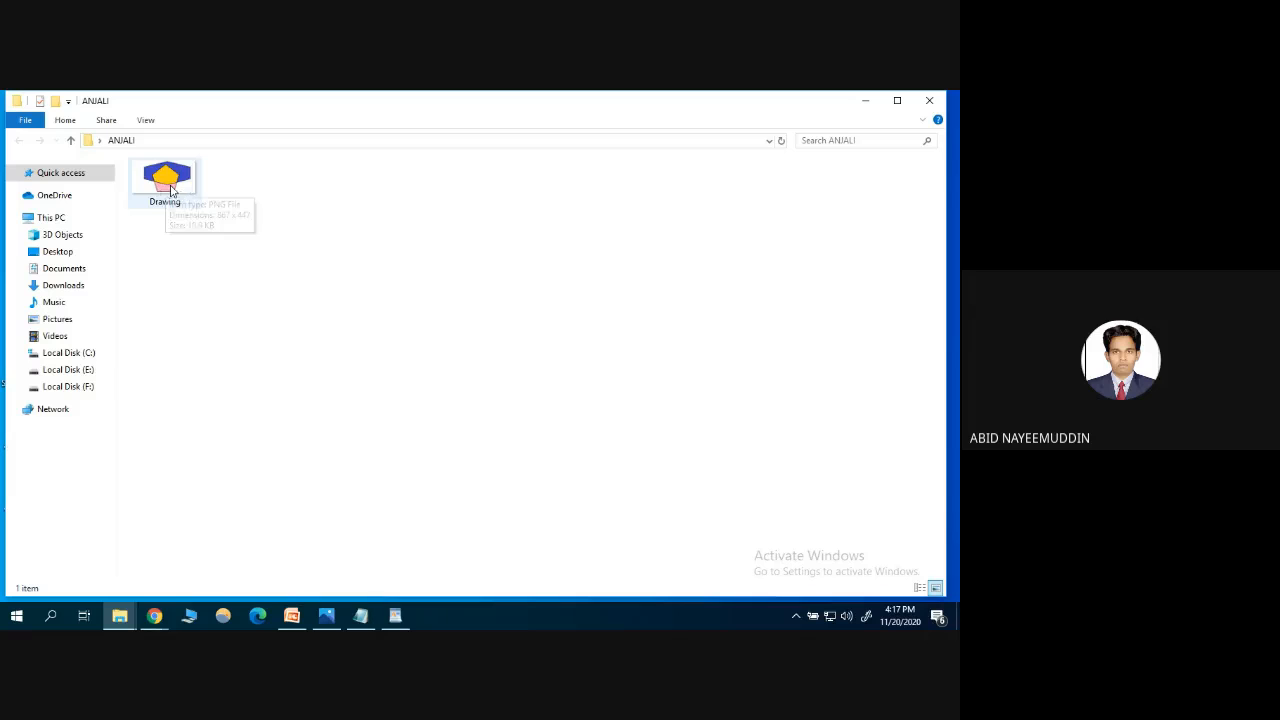
{"action": "left_click", "coordinate": [160, 205]}
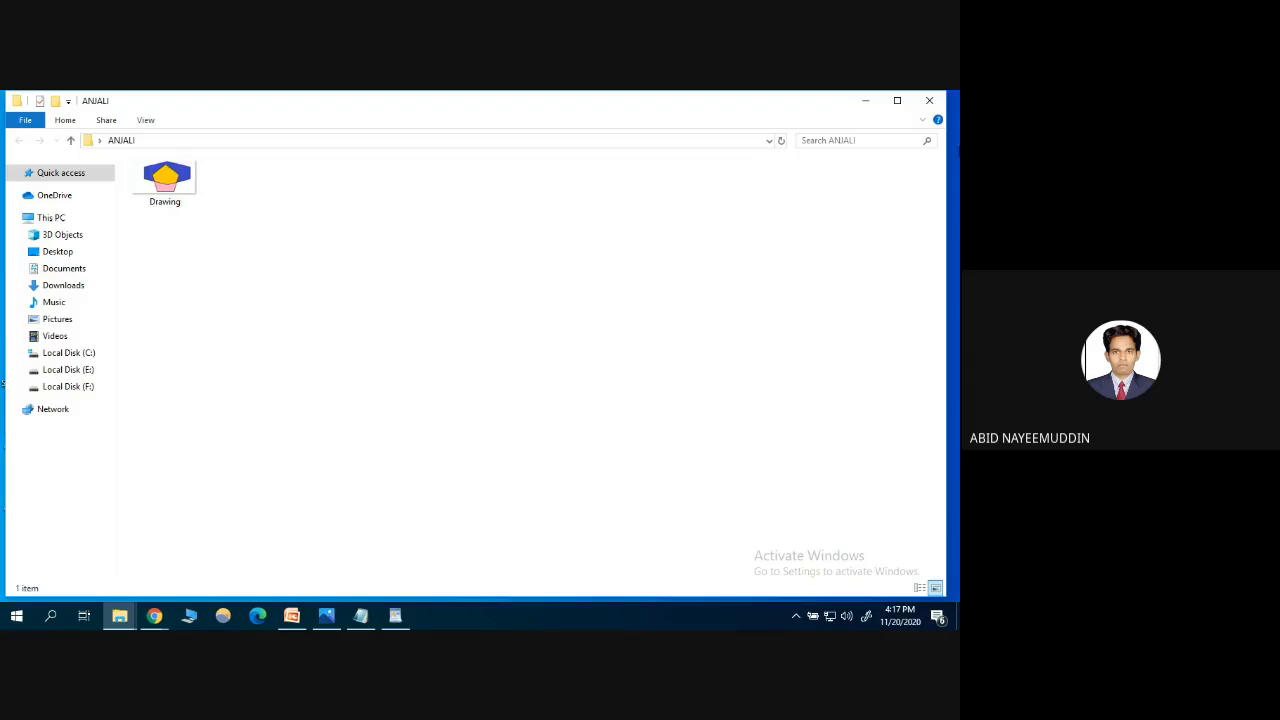
{"action": "left_click", "coordinate": [930, 104]}
{"action": "left_click", "coordinate": [607, 280]}
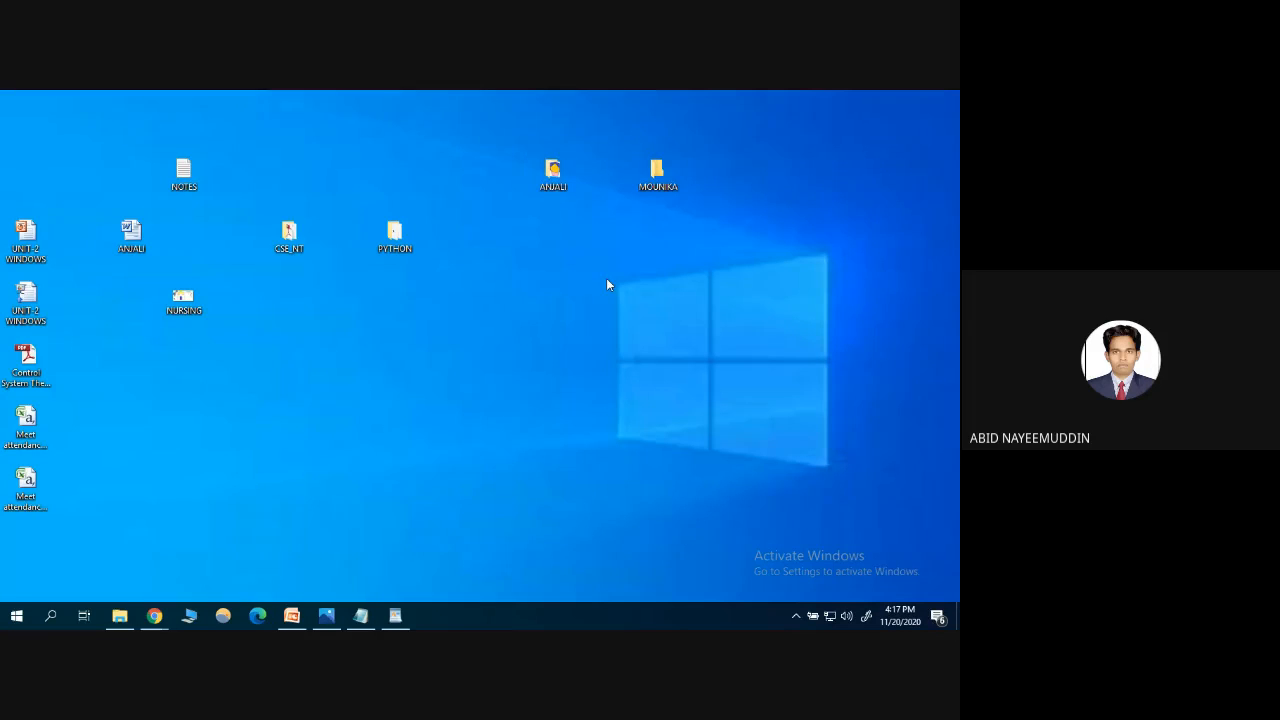
{"action": "double_click", "coordinate": [673, 183]}
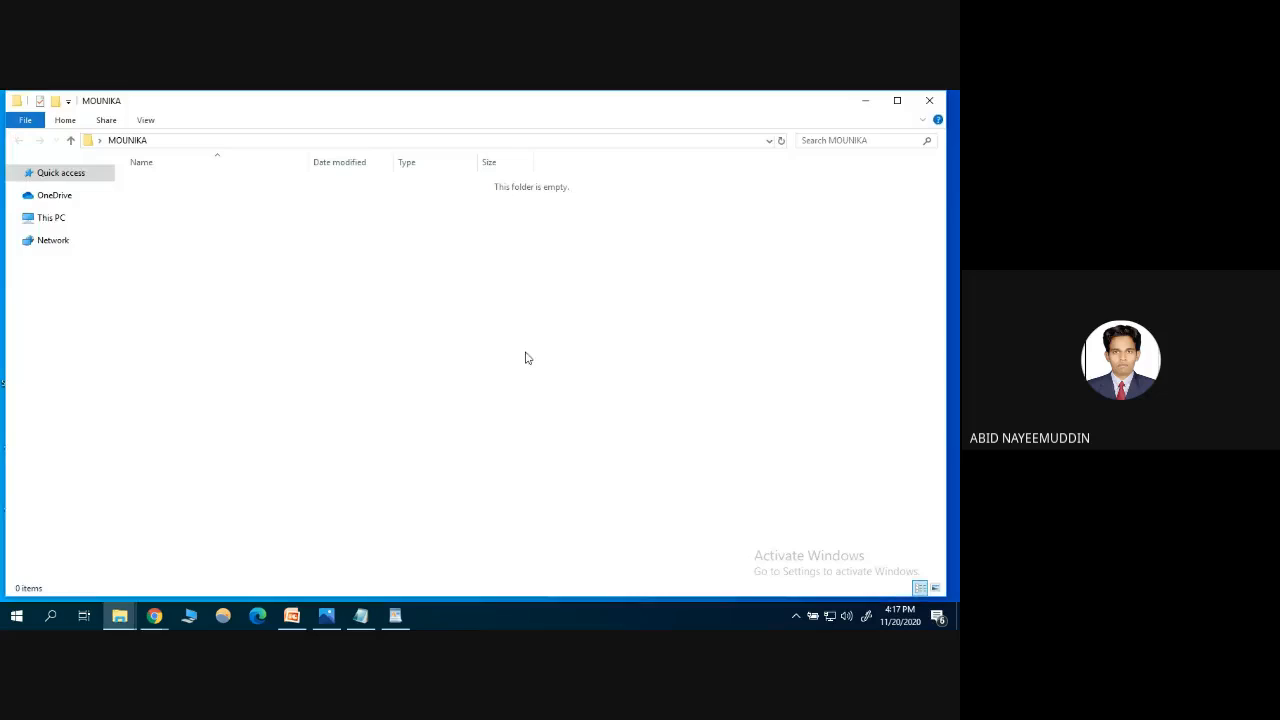
{"action": "left_click", "coordinate": [929, 100]}
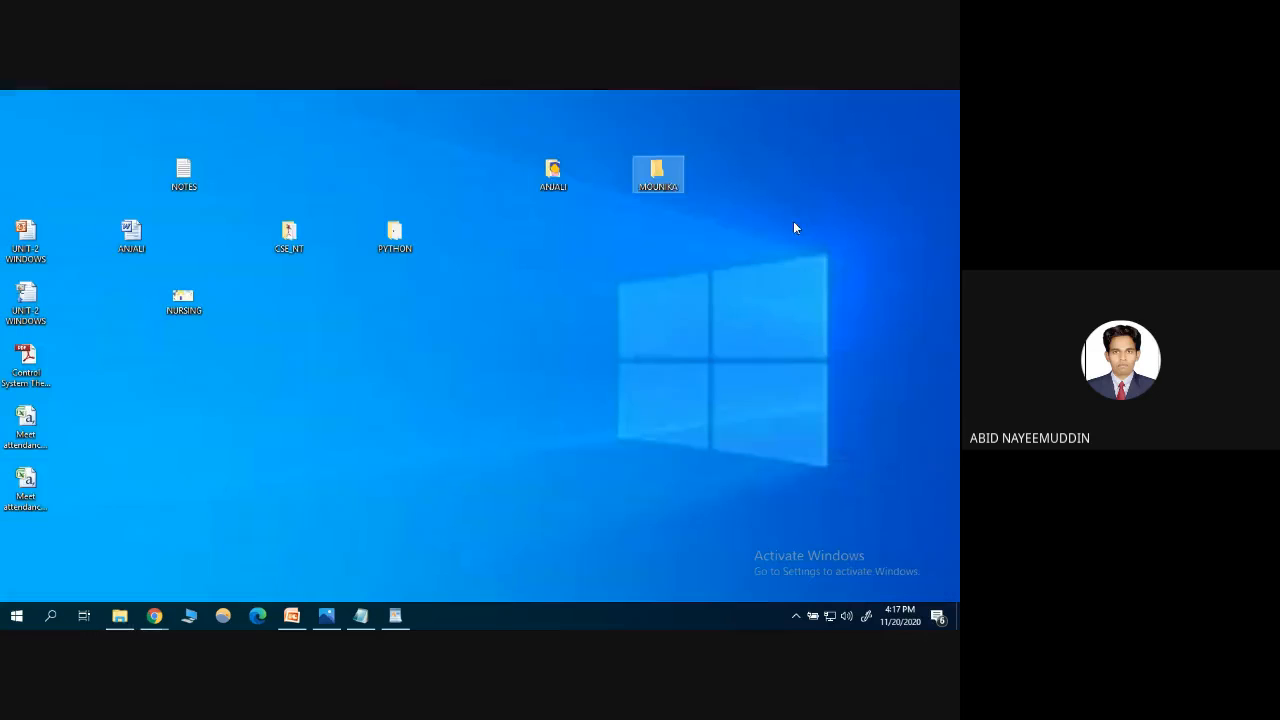
{"action": "double_click", "coordinate": [553, 175]}
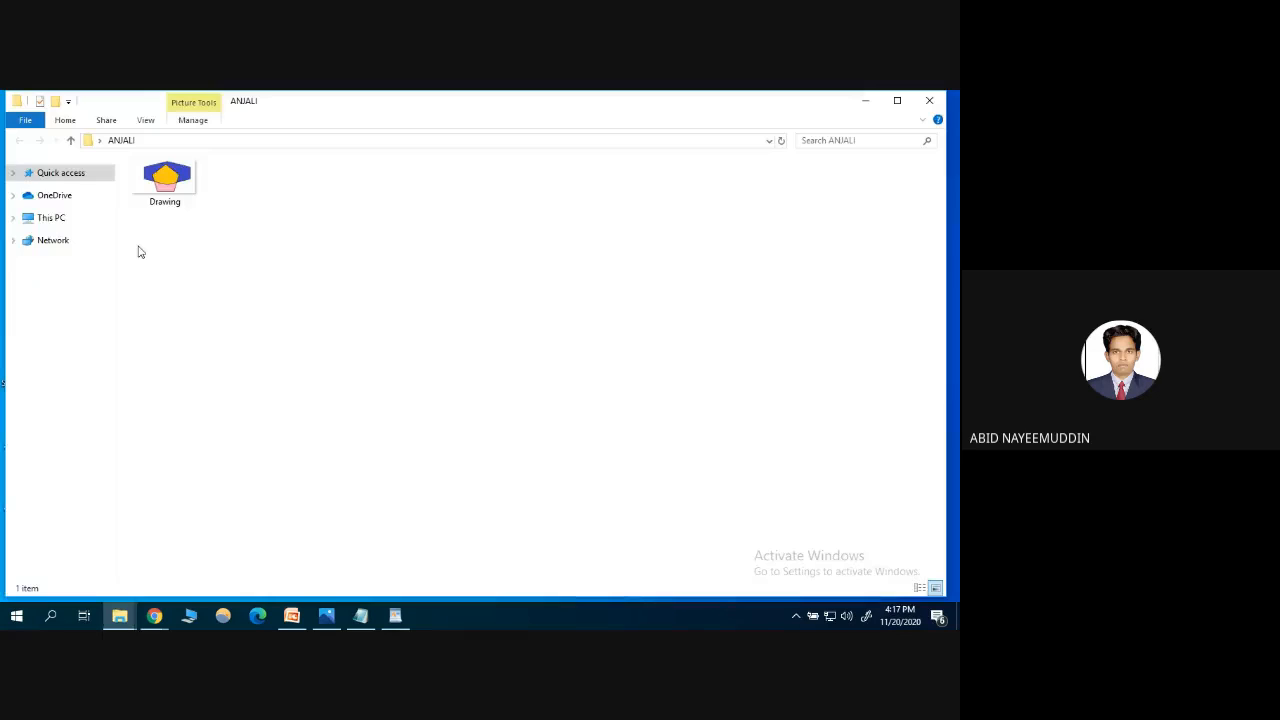
{"action": "left_click", "coordinate": [929, 100]}
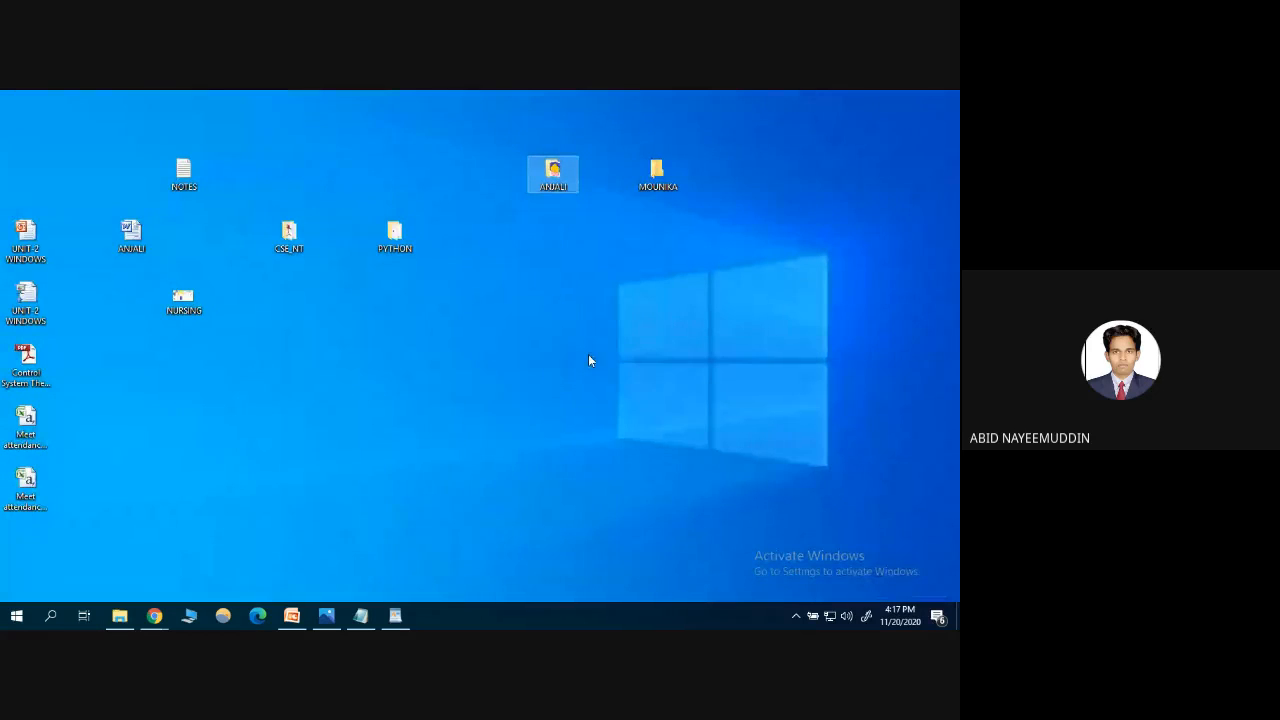
Close the open PRINT folder window and check the participants list of the Google Meet class in Chrome
{"action": "left_click", "coordinate": [120, 617]}
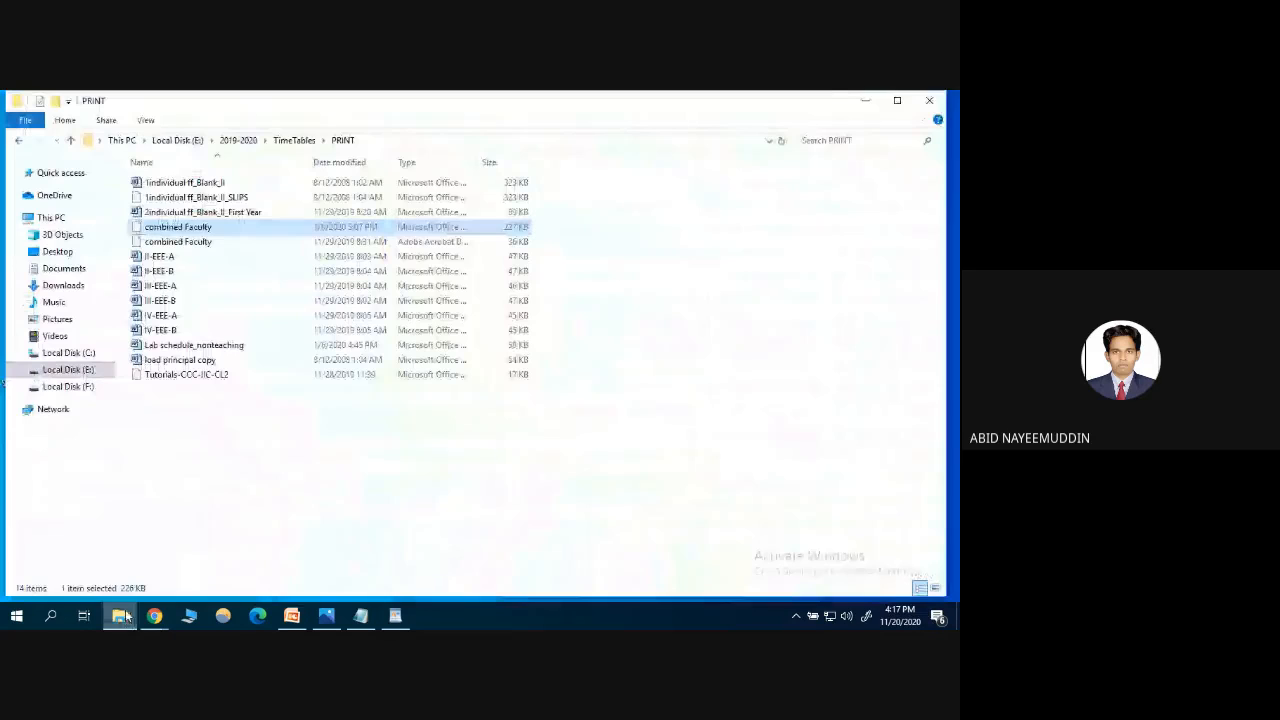
{"action": "left_click", "coordinate": [936, 97]}
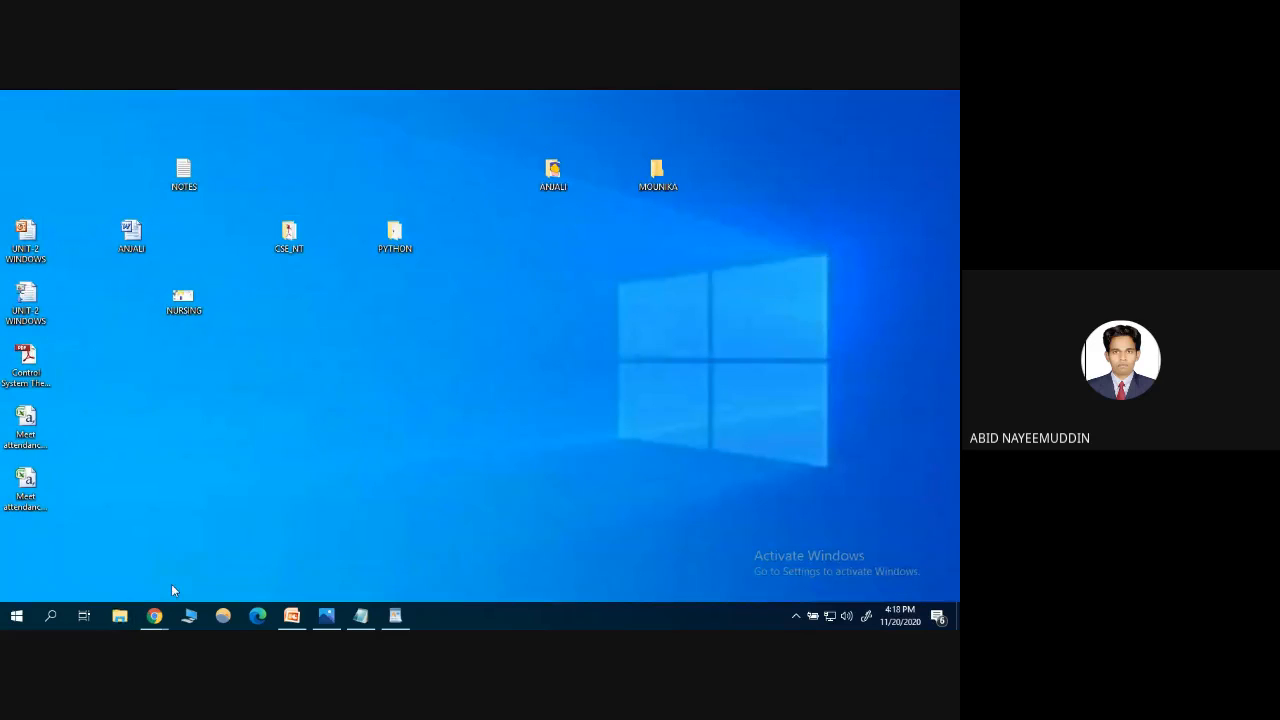
{"action": "left_click", "coordinate": [154, 618]}
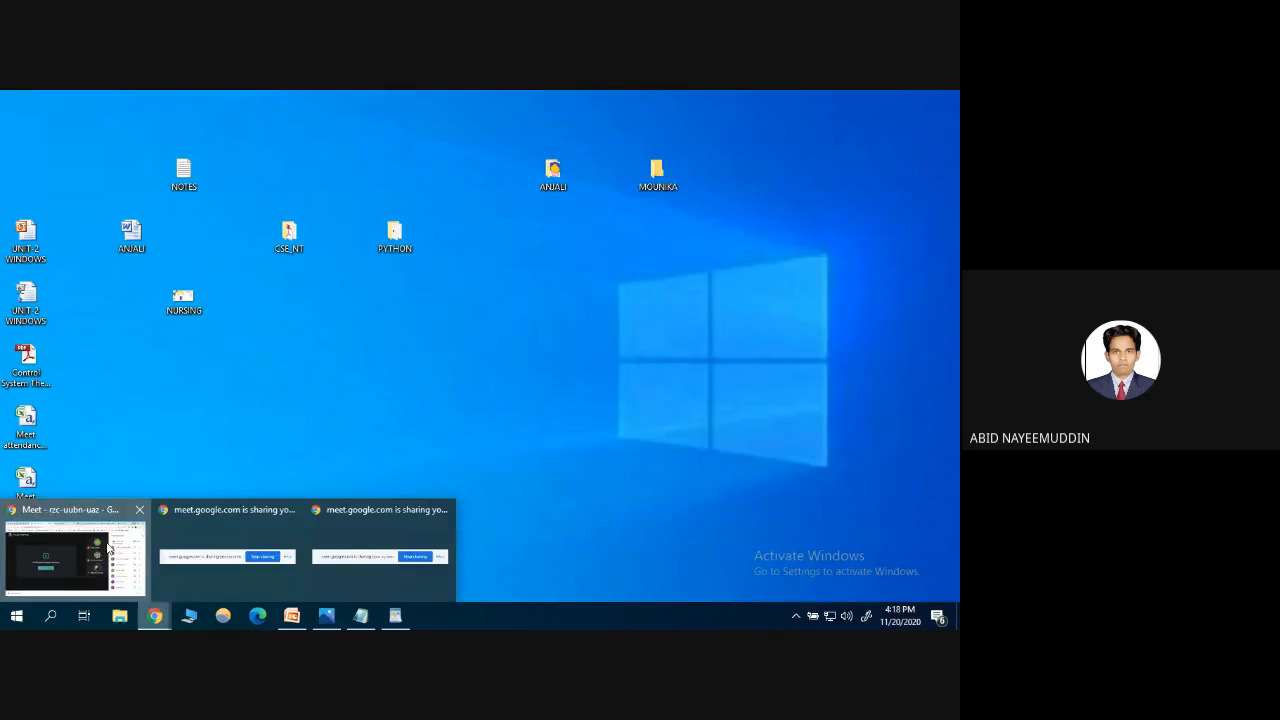
{"action": "left_click", "coordinate": [110, 550]}
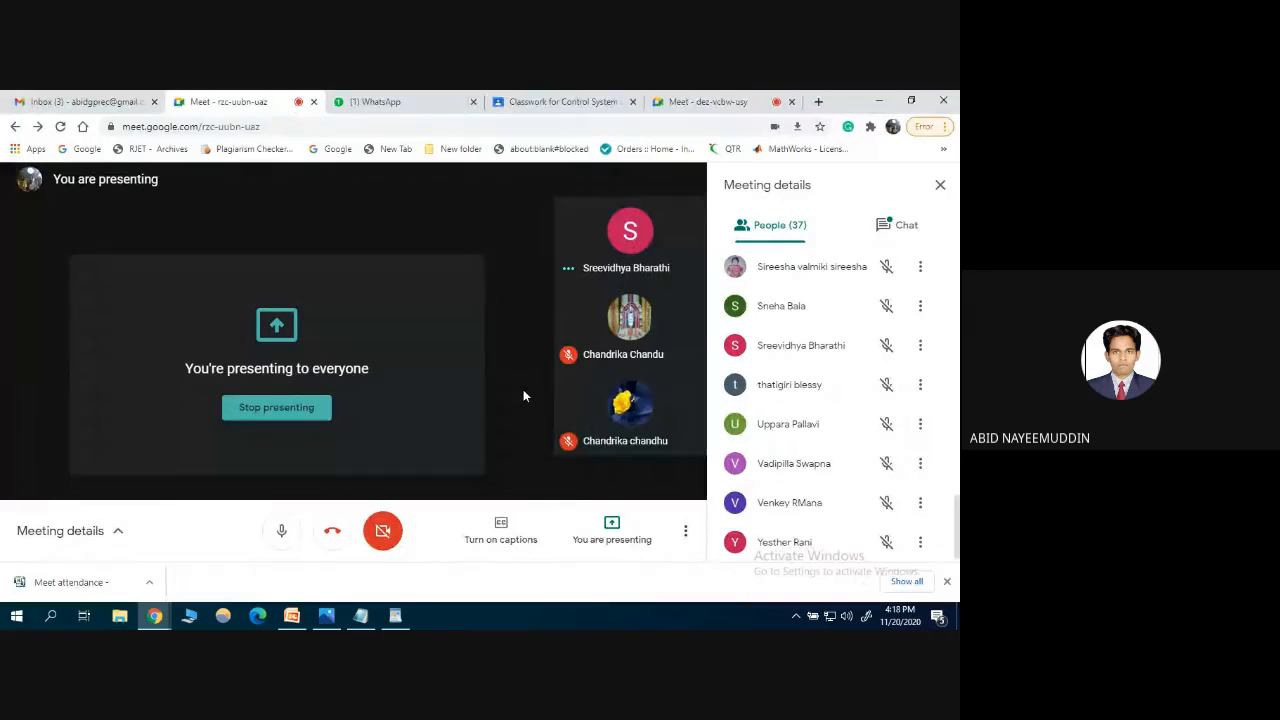
{"action": "left_click", "coordinate": [879, 101]}
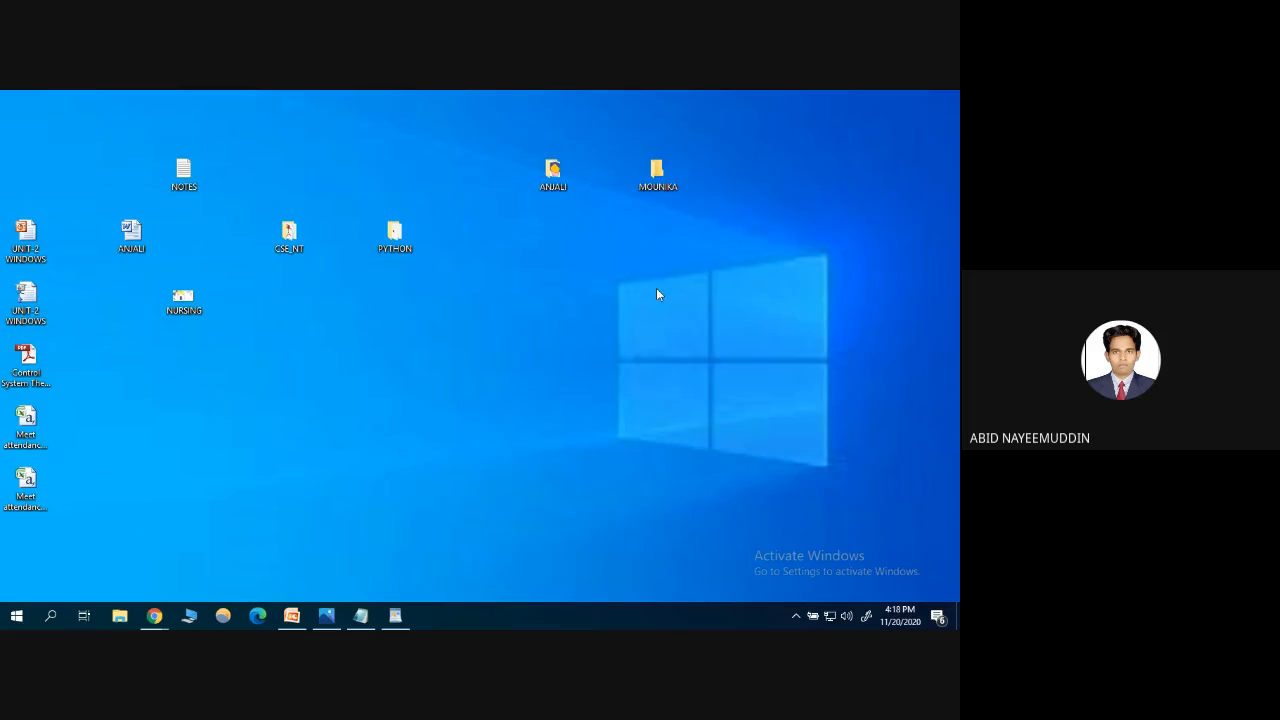
View the drives in This PC, browse Local Disk (C:) and read its kms8 text file, closing the windows
{"action": "left_click", "coordinate": [188, 618]}
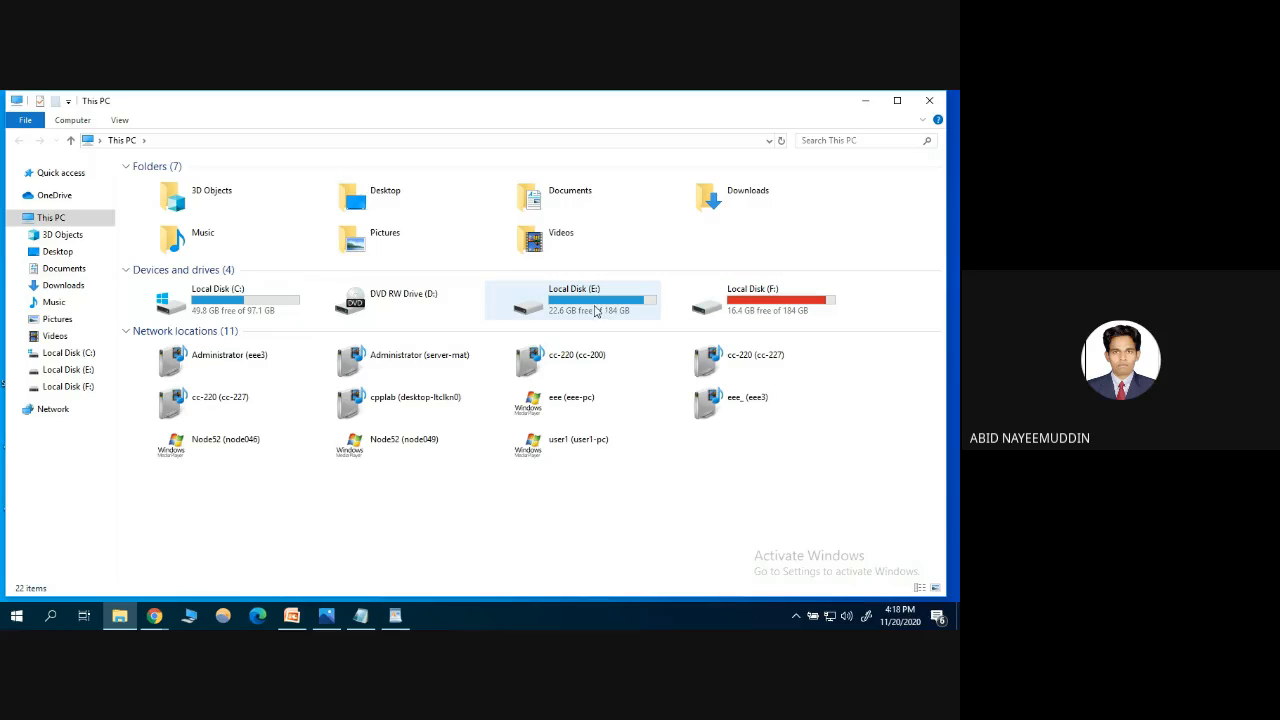
{"action": "left_click", "coordinate": [218, 300]}
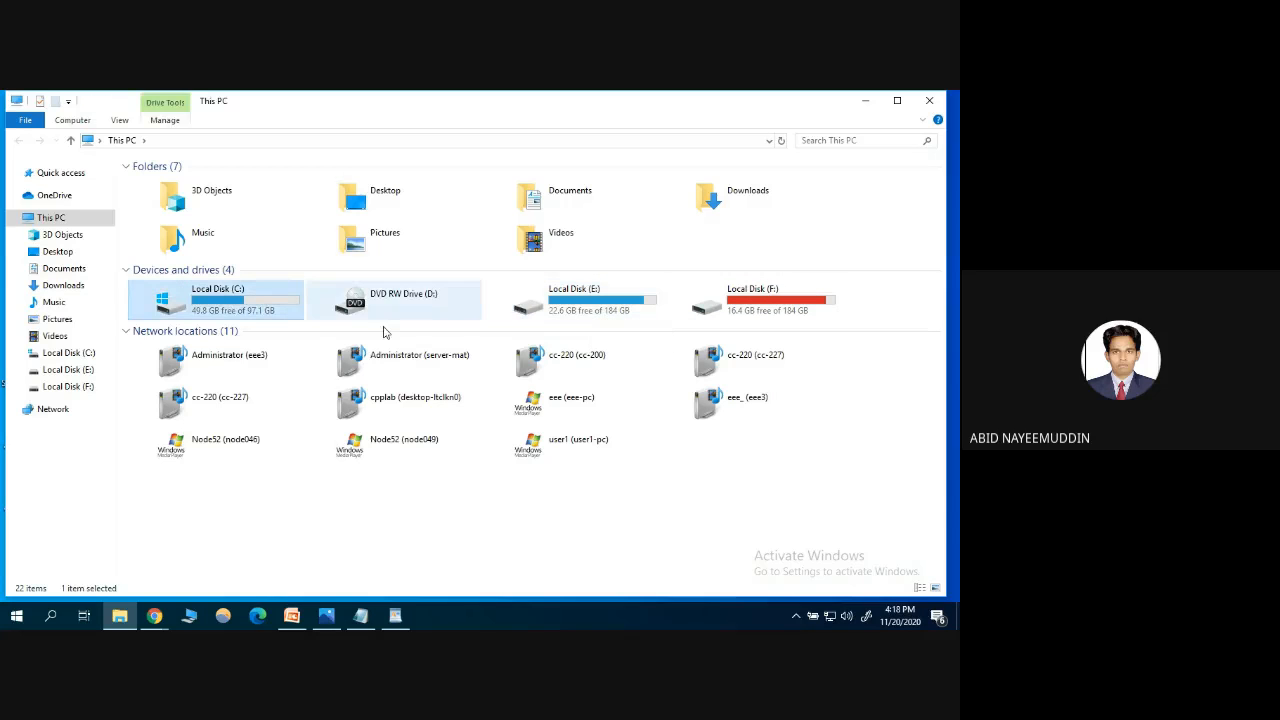
{"action": "key", "text": "Return"}
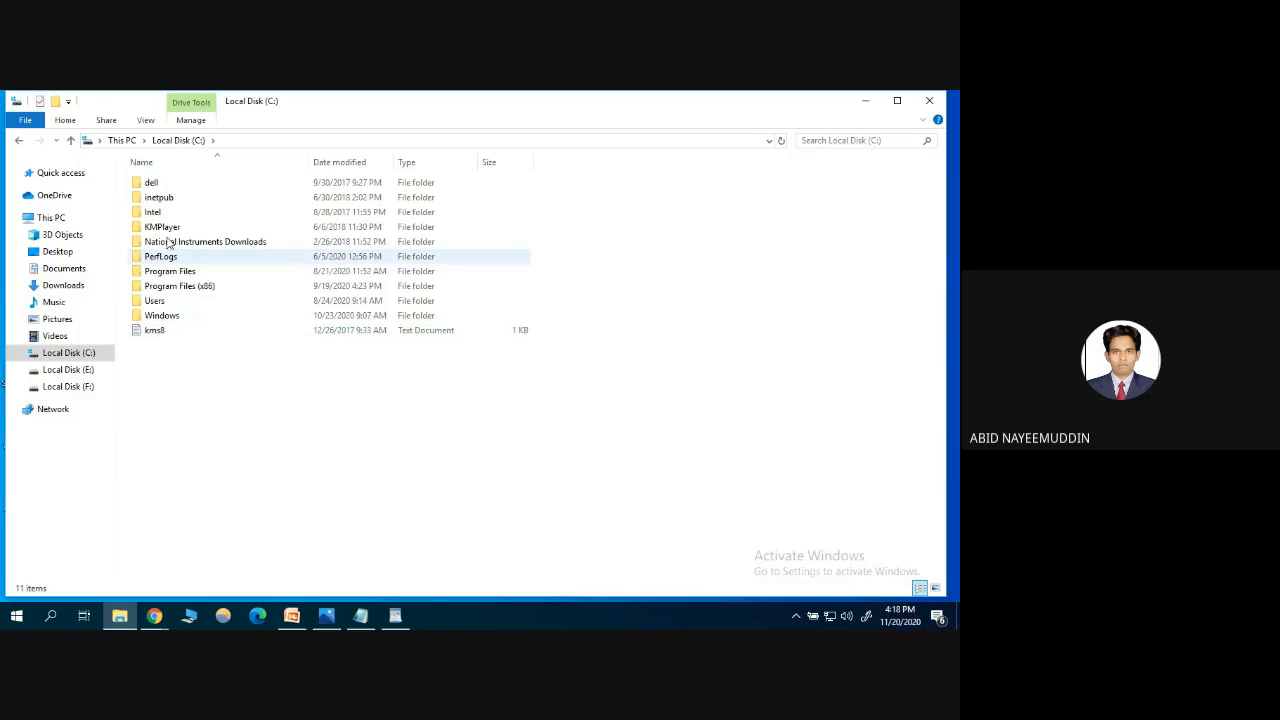
{"action": "left_click", "coordinate": [158, 332]}
{"action": "double_click", "coordinate": [158, 332]}
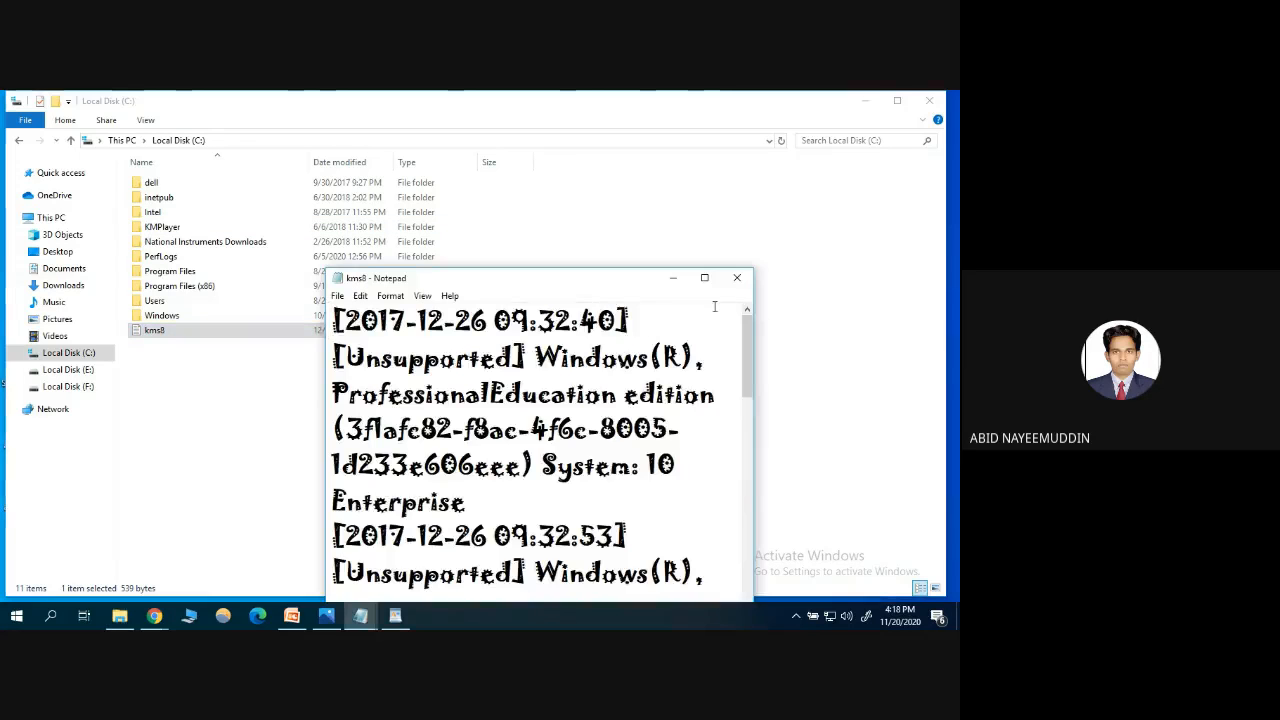
{"action": "left_click", "coordinate": [737, 277]}
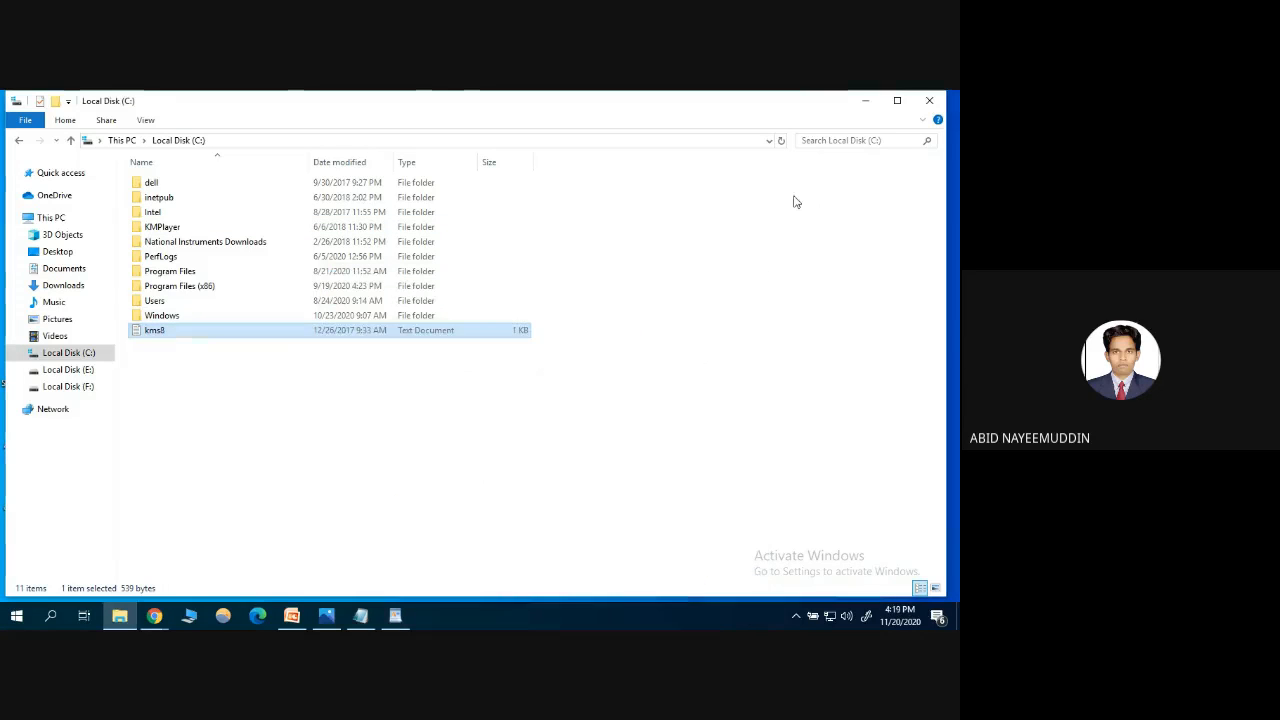
{"action": "left_click", "coordinate": [930, 100]}
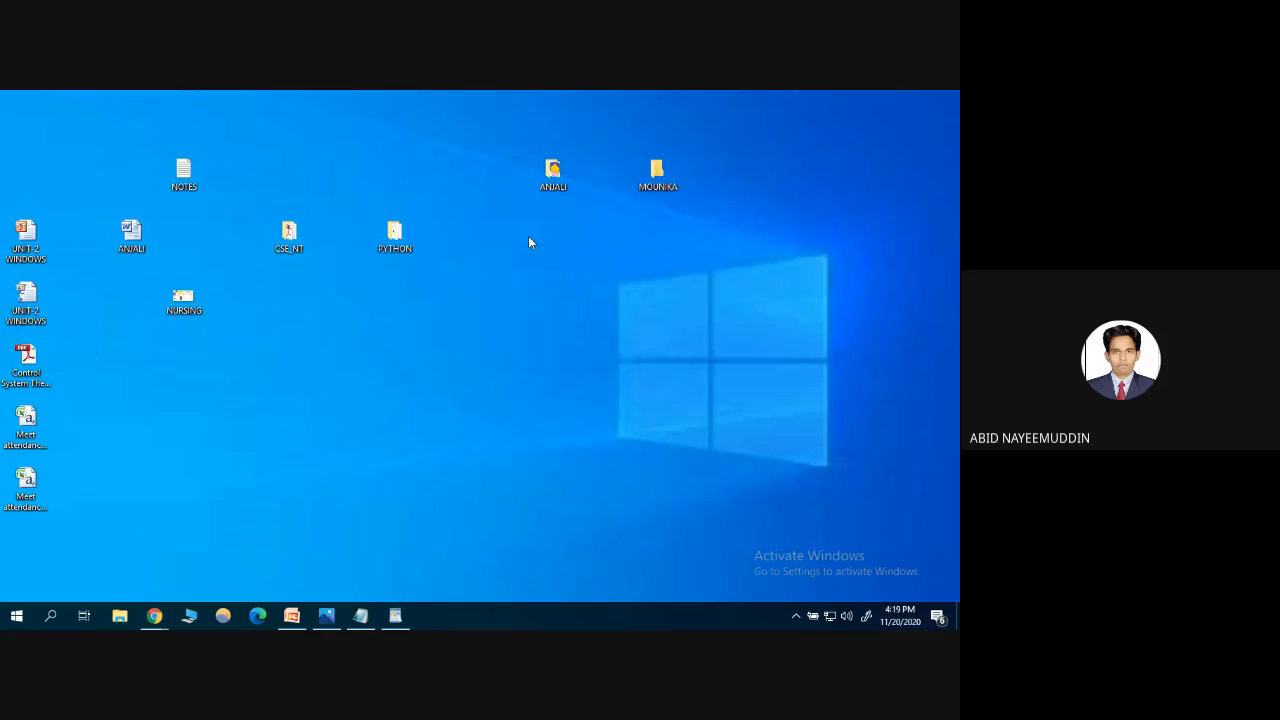
Examine the desktop background personalization settings and close them
{"action": "right_click", "coordinate": [610, 262]}
{"action": "left_click", "coordinate": [495, 440]}
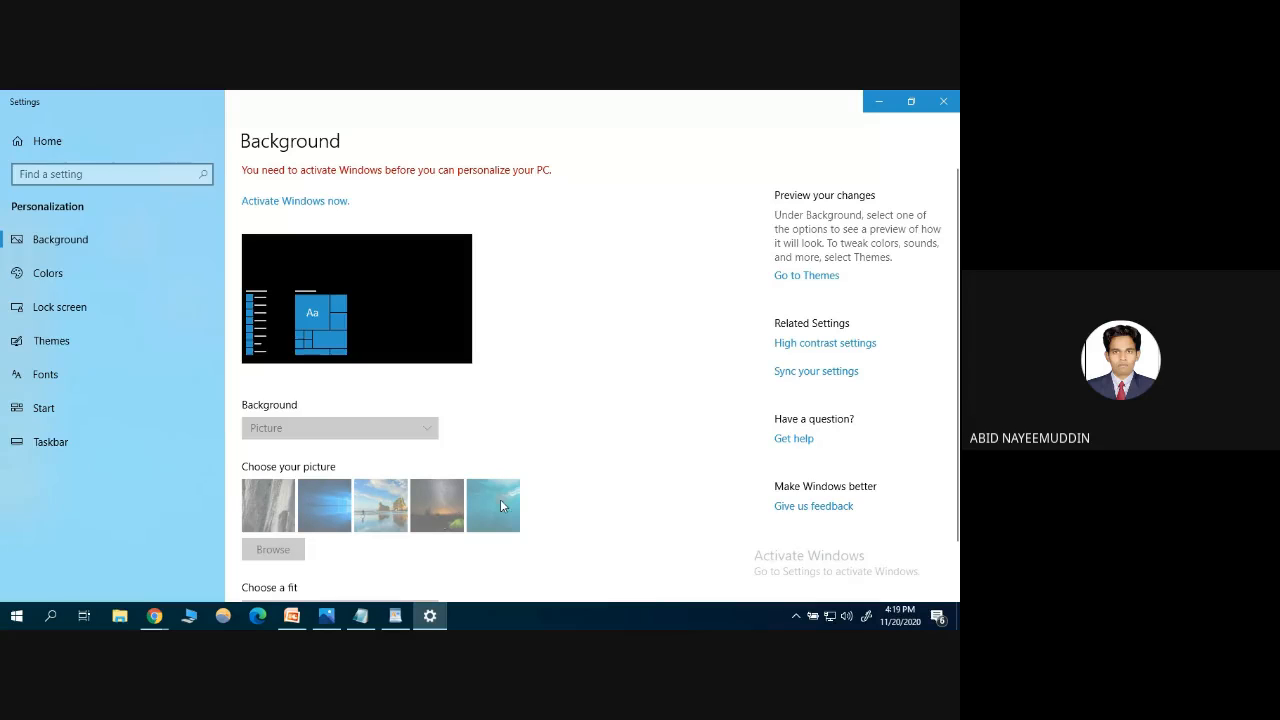
{"action": "left_click", "coordinate": [943, 103]}
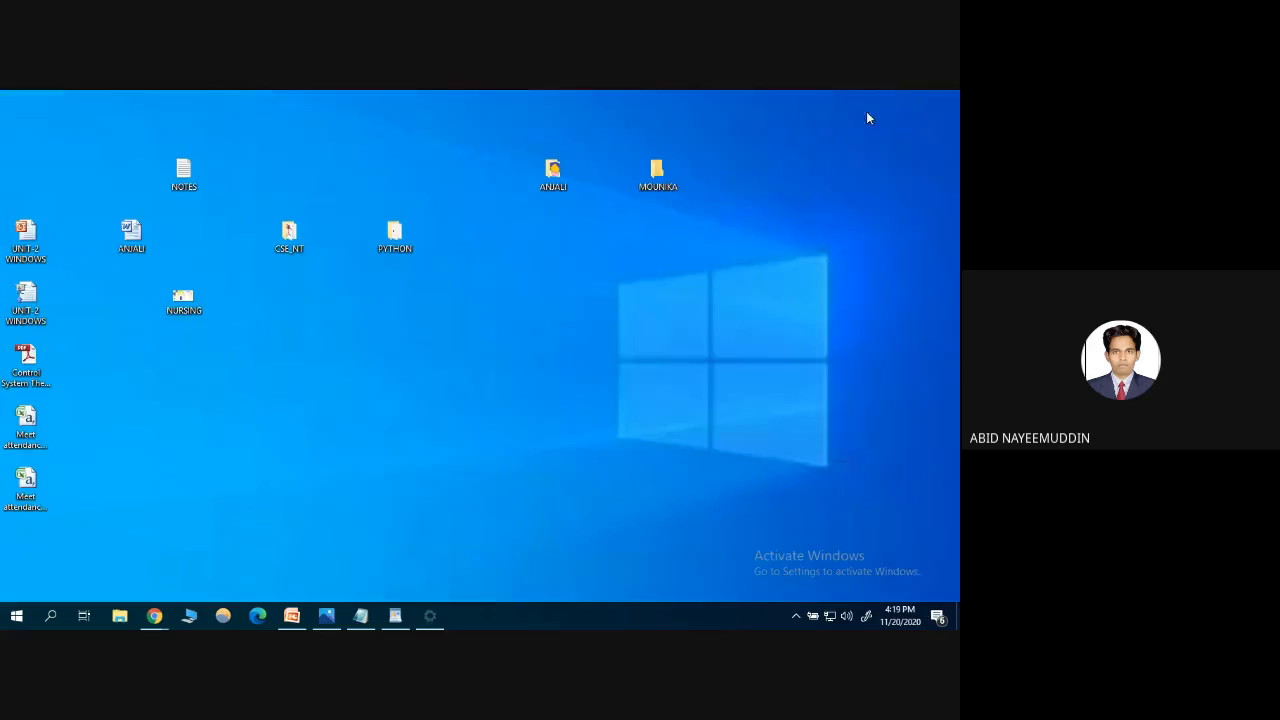
Open the desktop folder holding the Drawing image to view its contents
{"action": "right_click", "coordinate": [549, 270]}
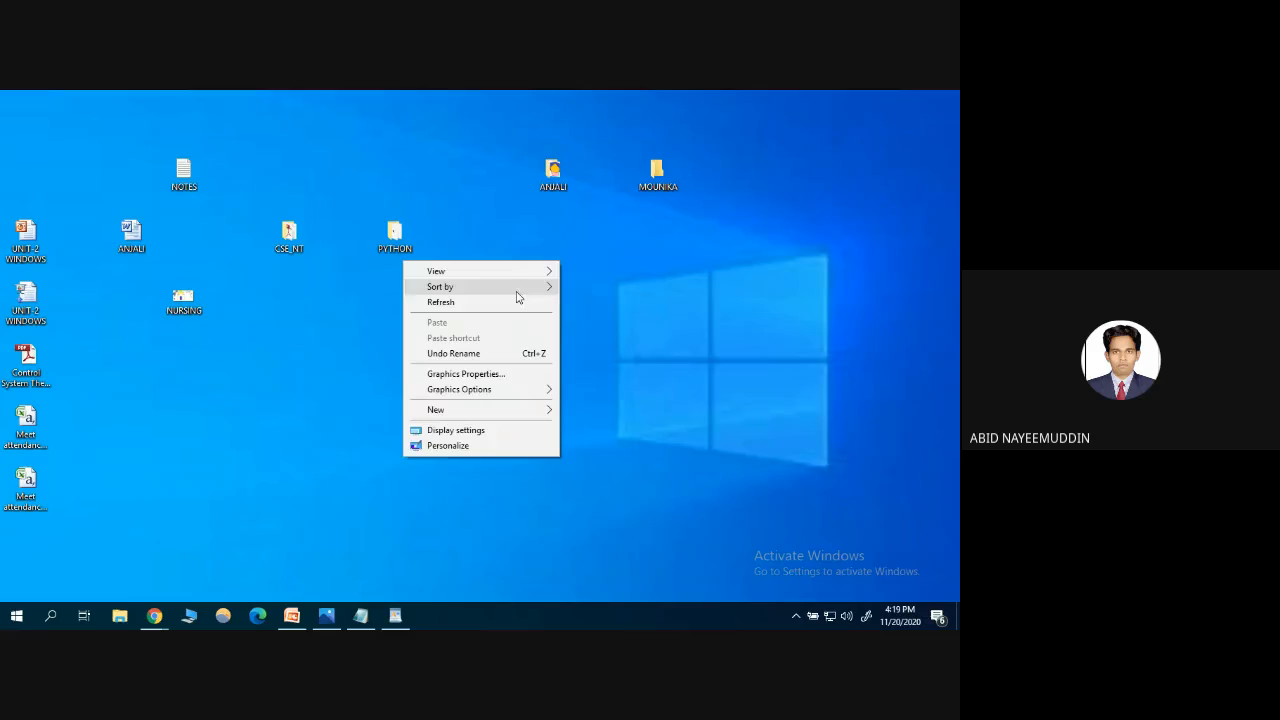
{"action": "double_click", "coordinate": [553, 168]}
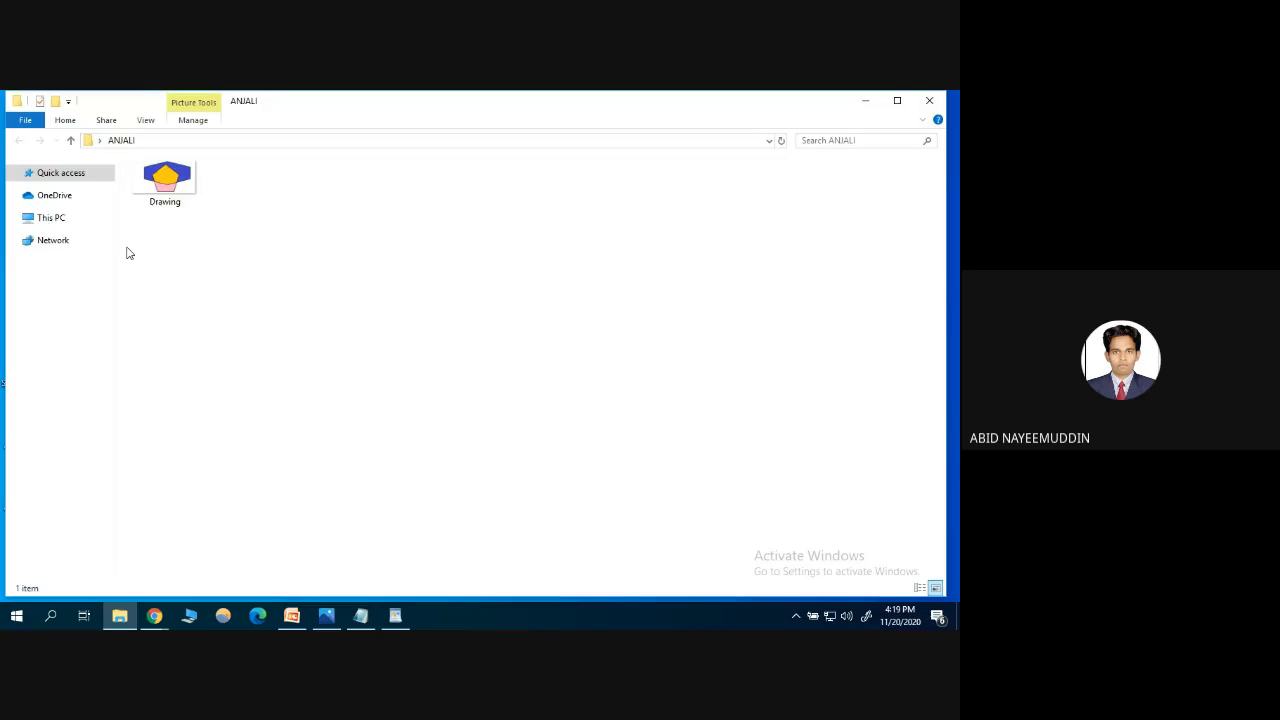
Set the Drawing image in the open folder as the desktop background and minimize the folder window to show the desktop
{"action": "right_click", "coordinate": [166, 180]}
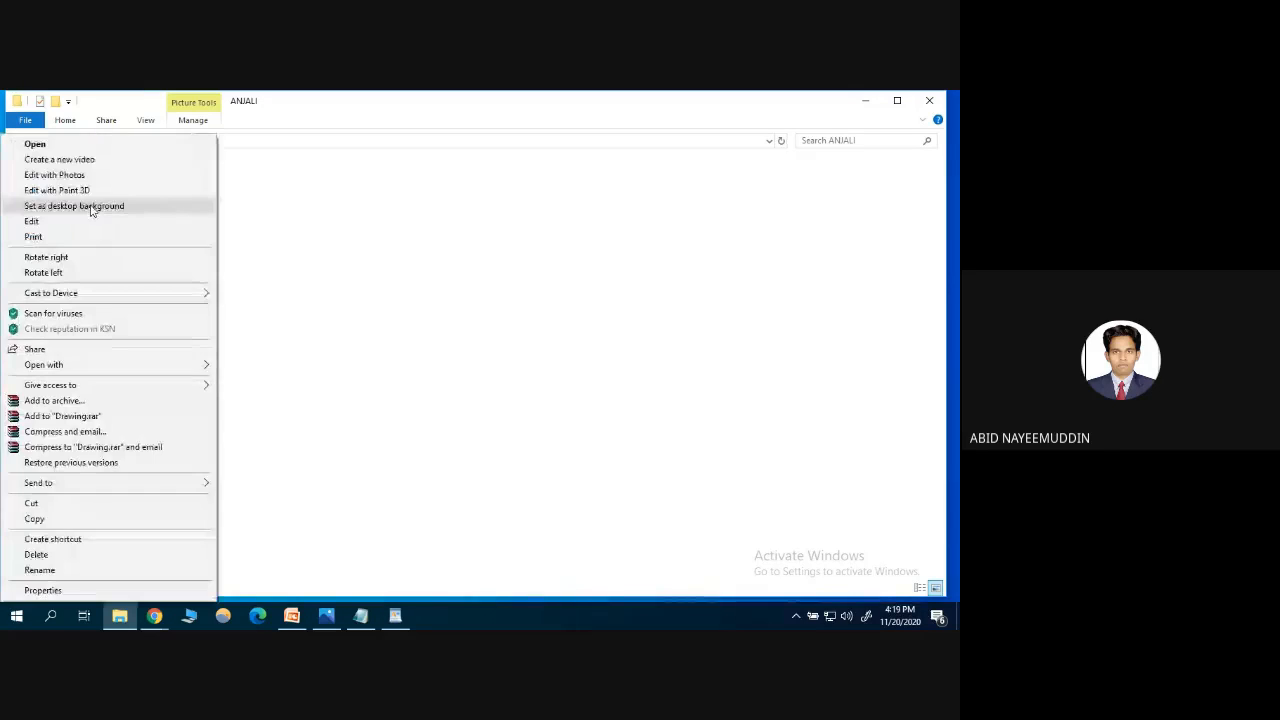
{"action": "left_click", "coordinate": [90, 206]}
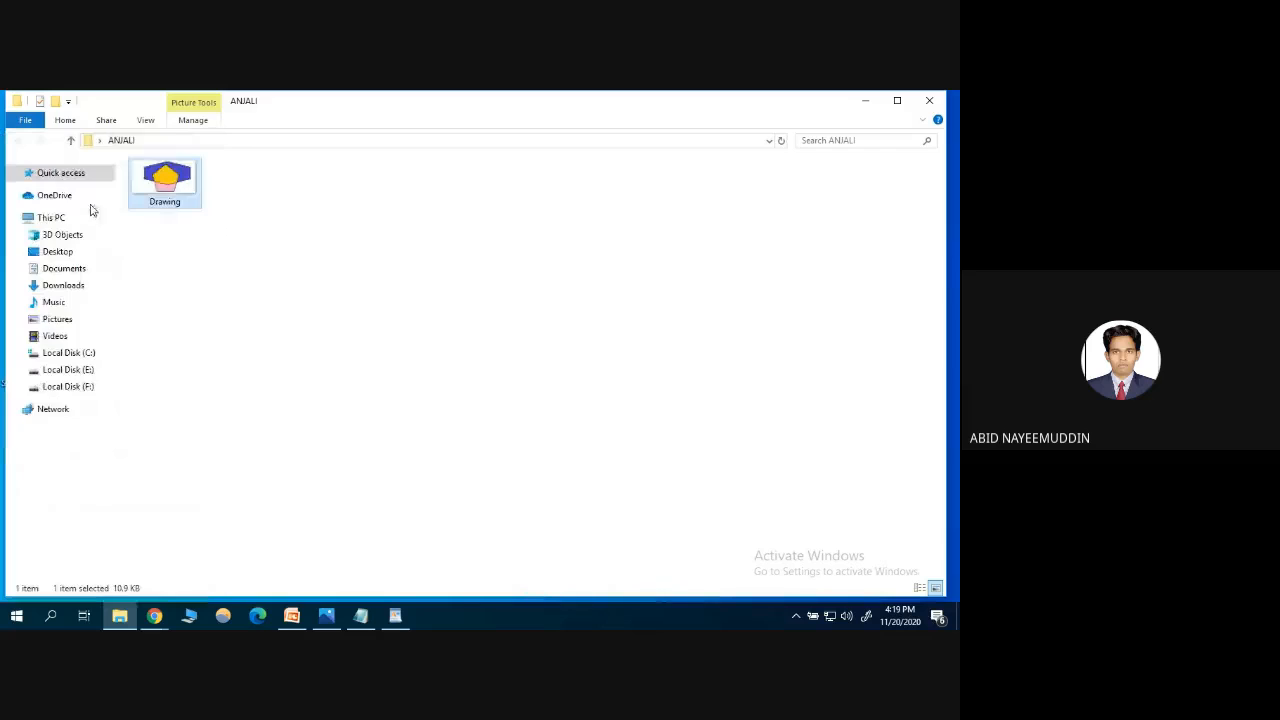
{"action": "left_click", "coordinate": [866, 103]}
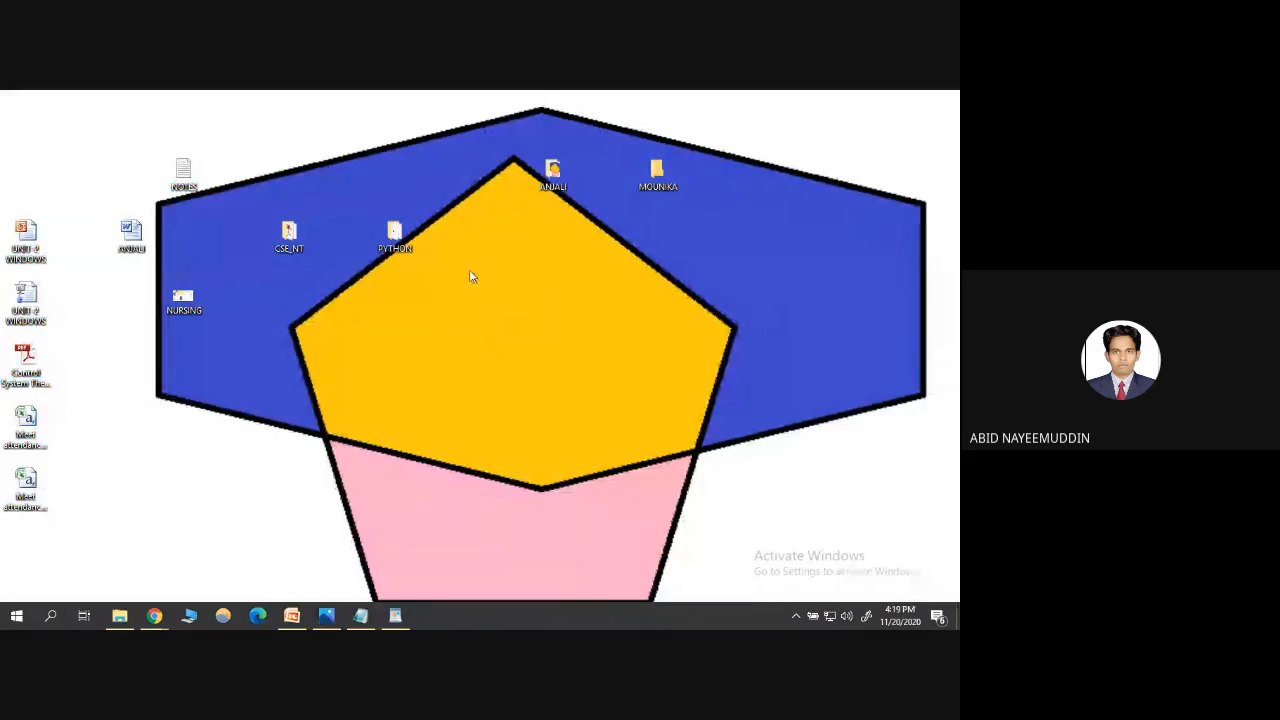
Open the desktop personalization settings again and close them
{"action": "right_click", "coordinate": [587, 230]}
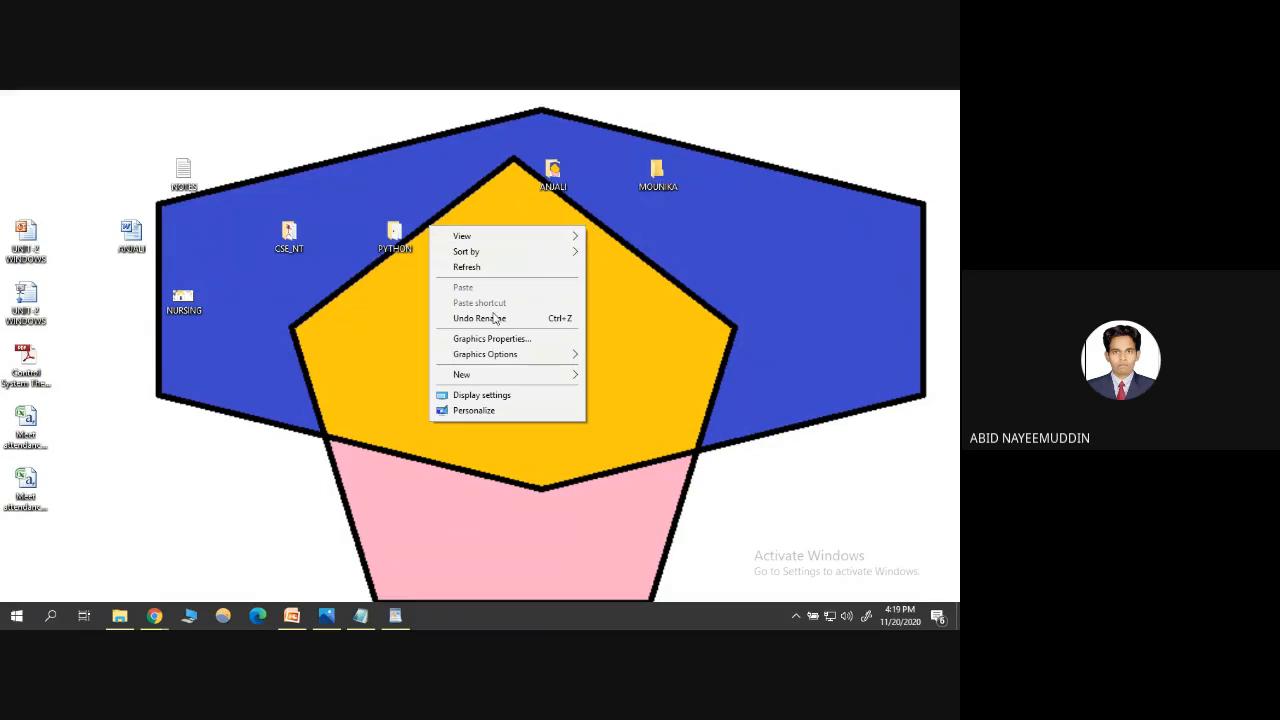
{"action": "left_click", "coordinate": [476, 413]}
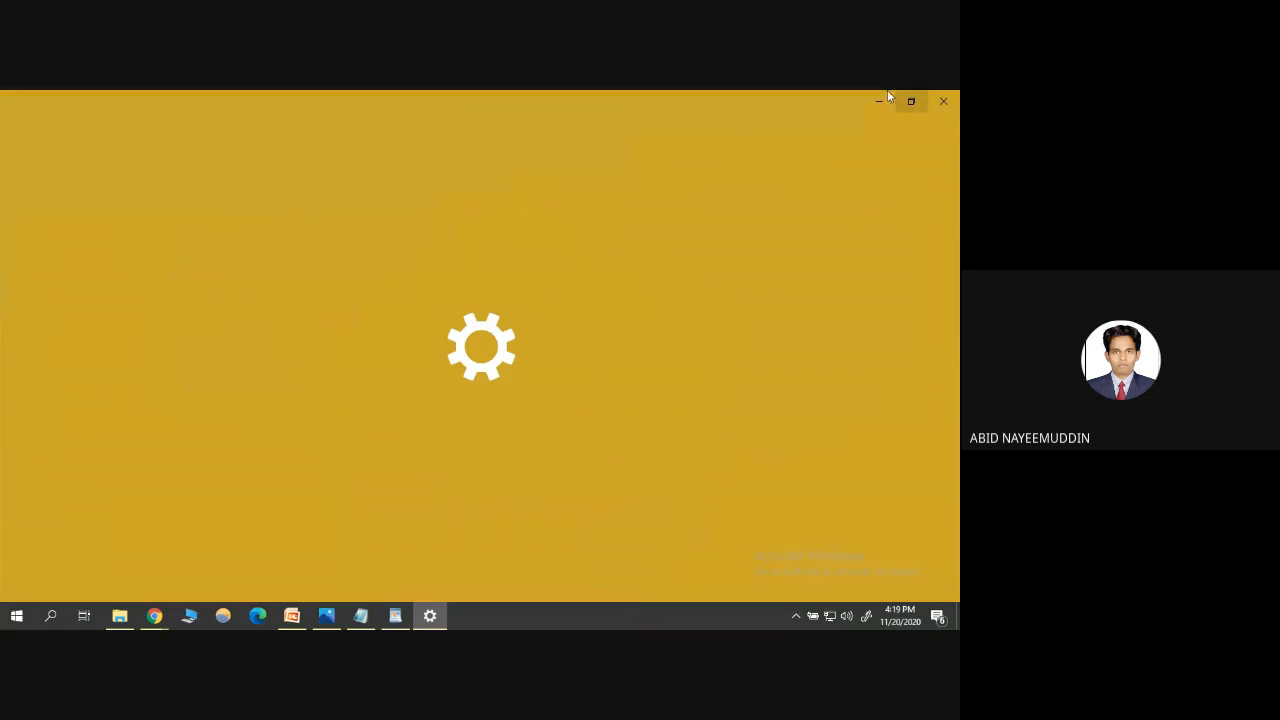
{"action": "left_click", "coordinate": [943, 101]}
Undo the last rename of the desktop folder that holds the Drawing image
{"action": "right_click", "coordinate": [322, 354]}
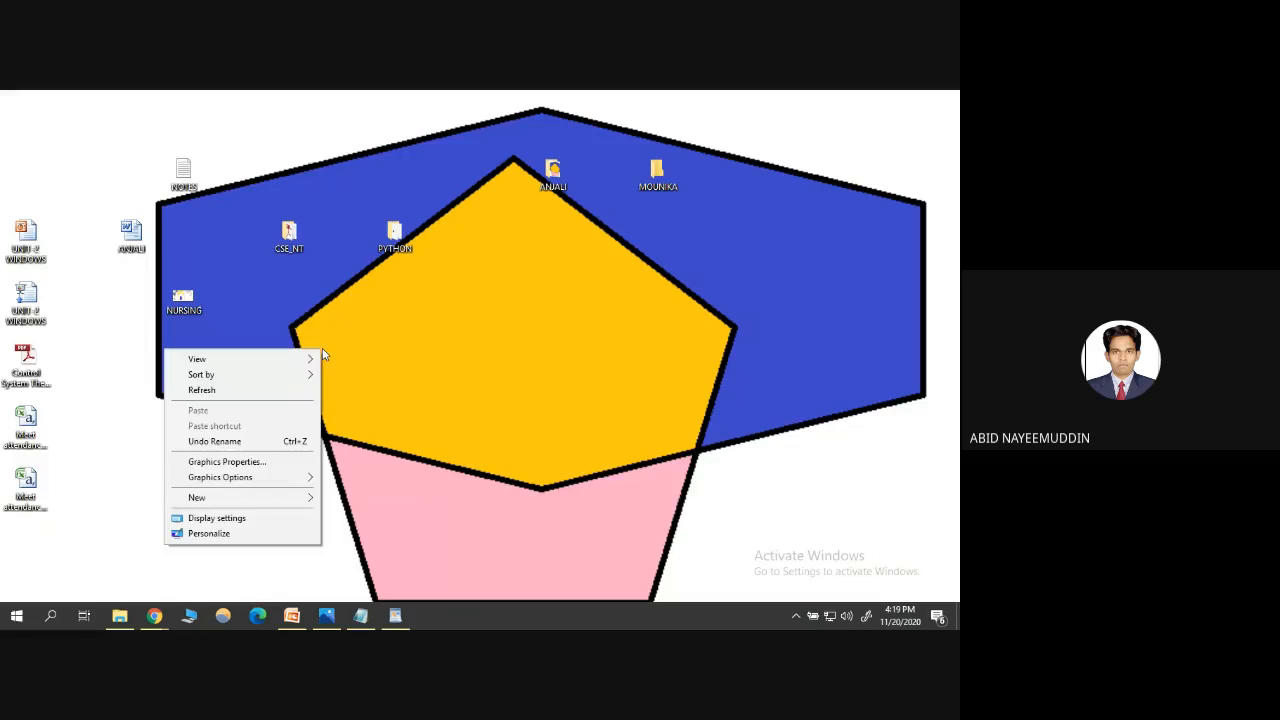
{"action": "left_click", "coordinate": [535, 337]}
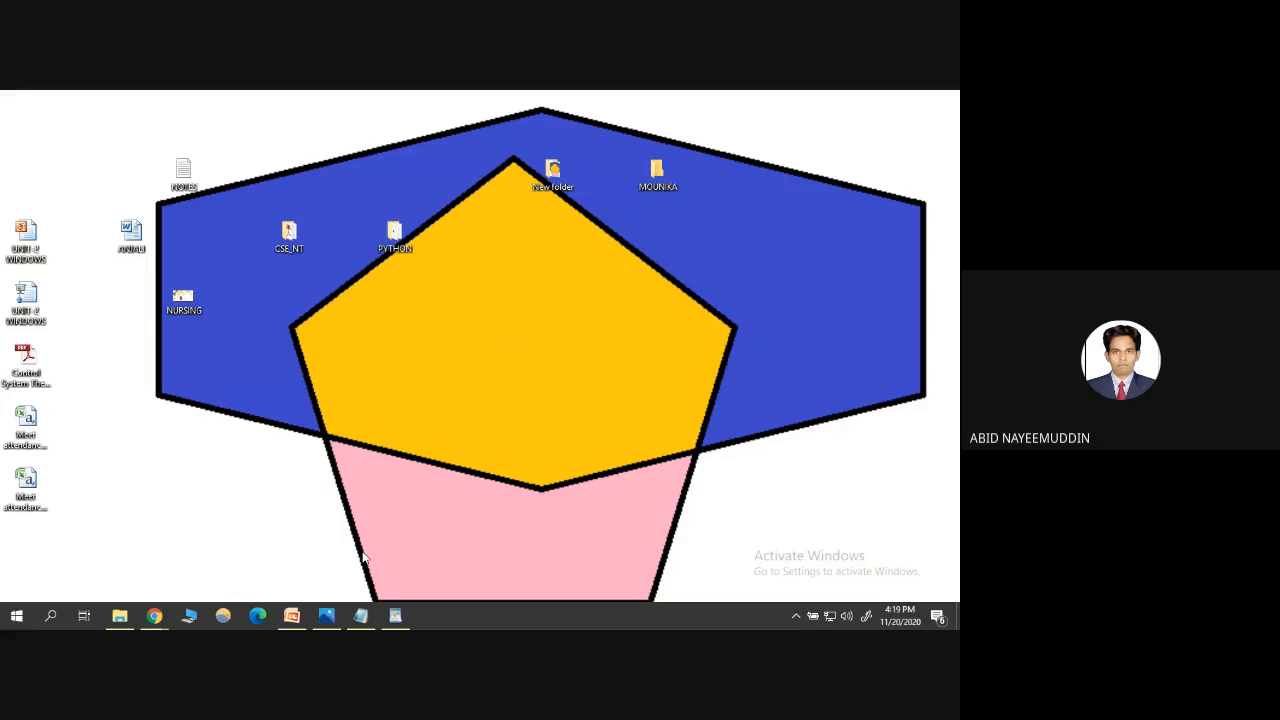
{"action": "mouse_move", "coordinate": [153, 613]}
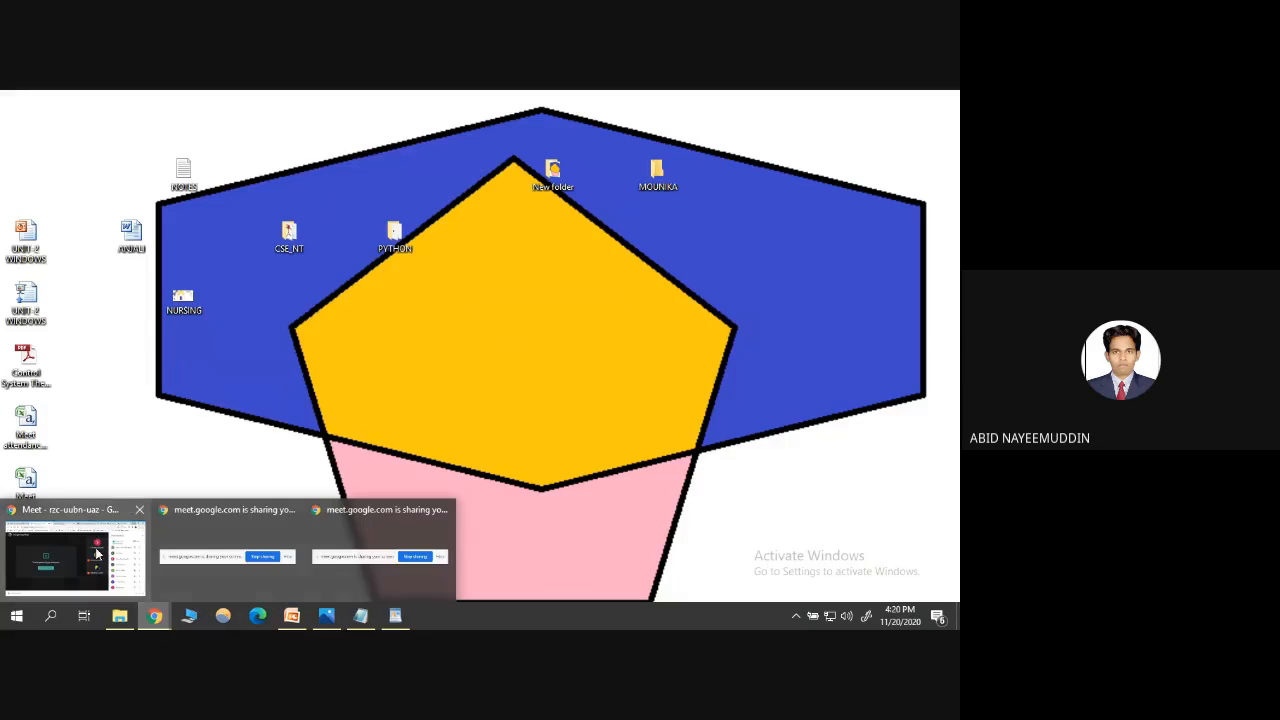
{"action": "left_click", "coordinate": [150, 543]}
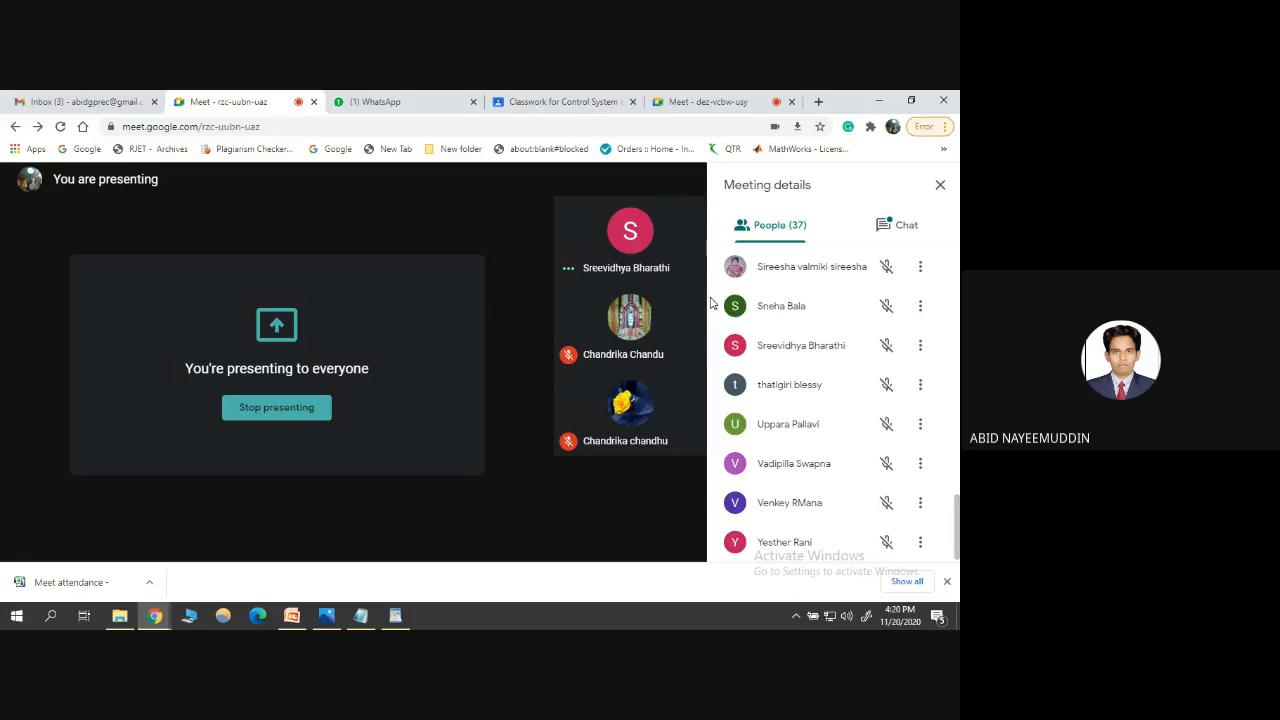
{"action": "right_click", "coordinate": [448, 197]}
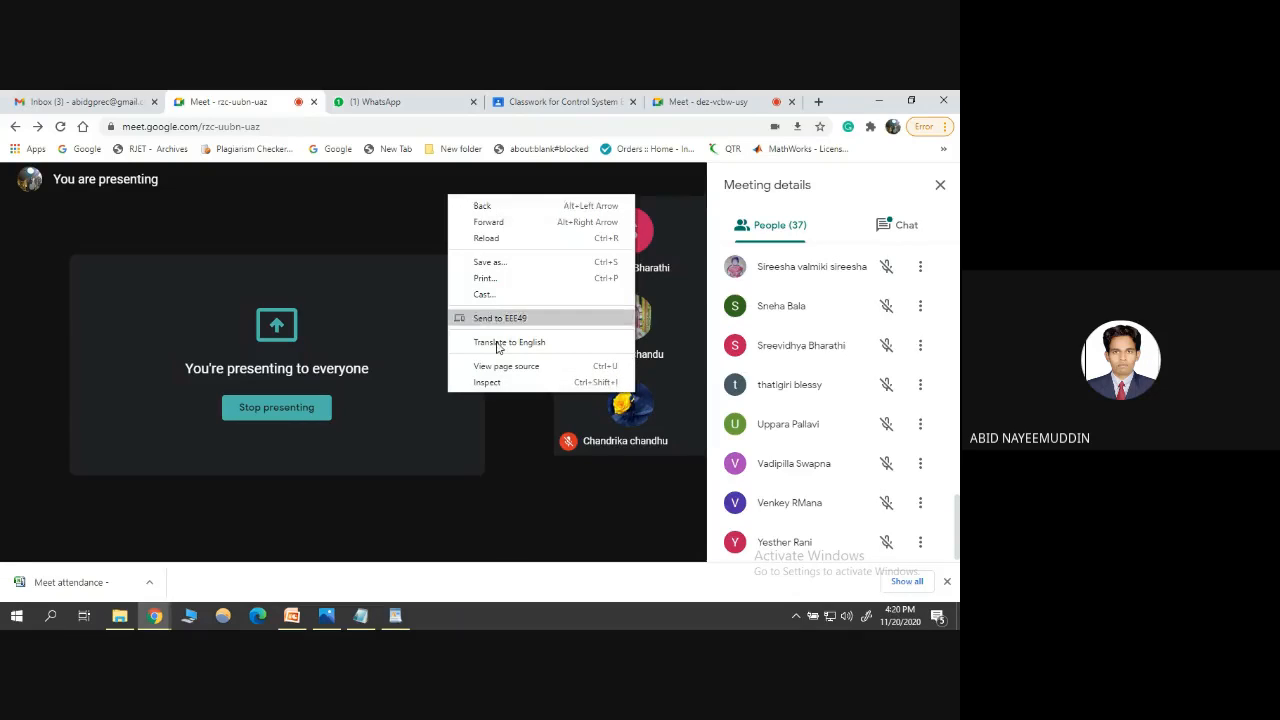
{"action": "left_click", "coordinate": [389, 221]}
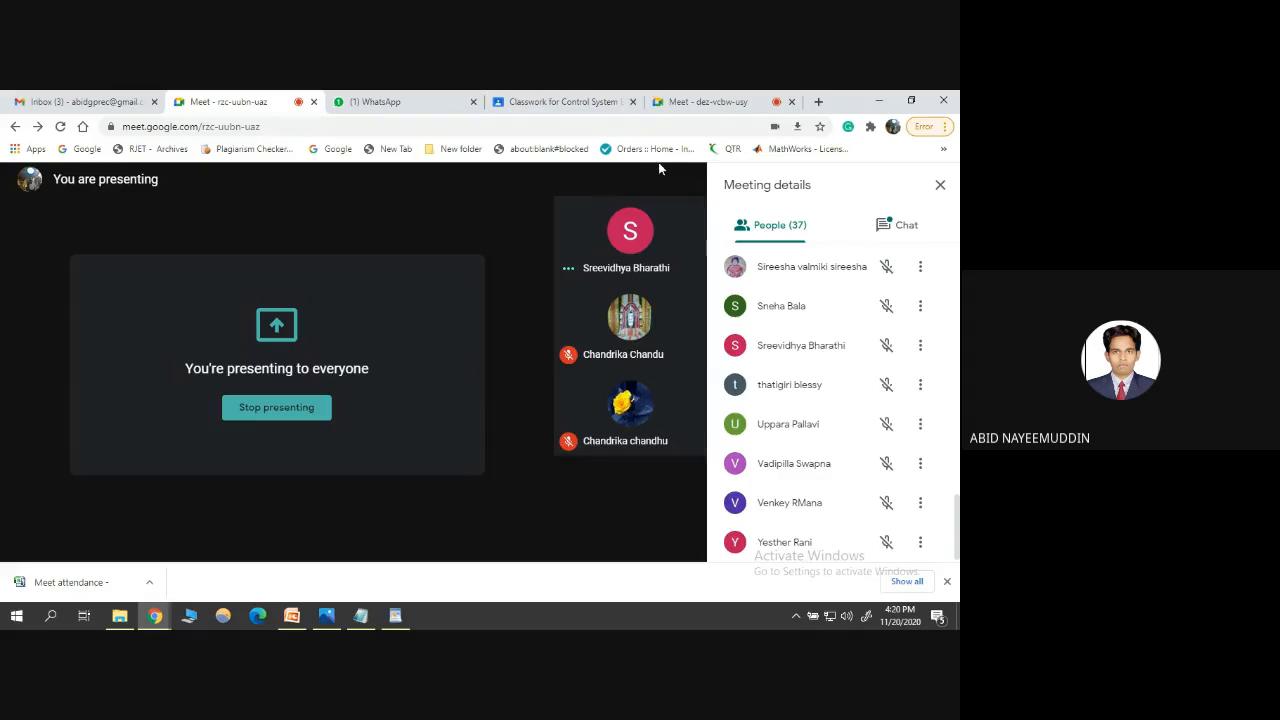
Switch to the recorded Google Meet call dez-vcbw-usy, dismiss the presenting notification and open the call options containing the recording control
{"action": "left_click", "coordinate": [697, 104]}
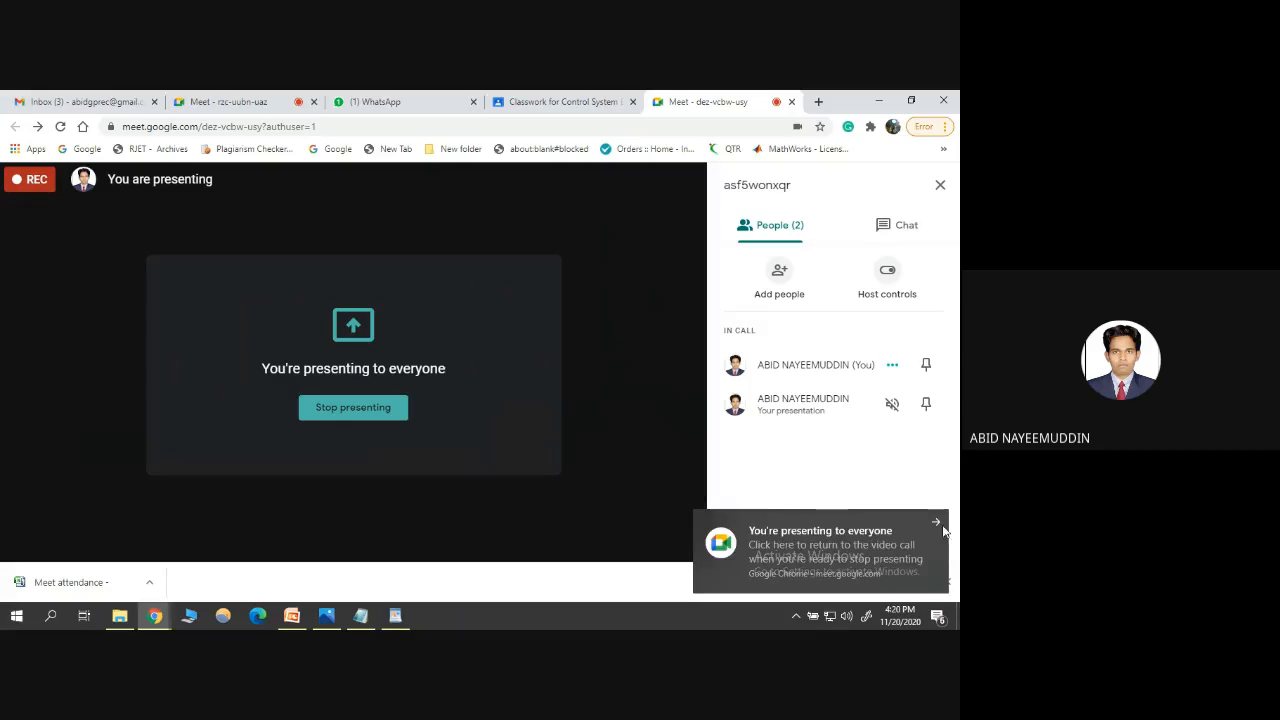
{"action": "left_click", "coordinate": [933, 523]}
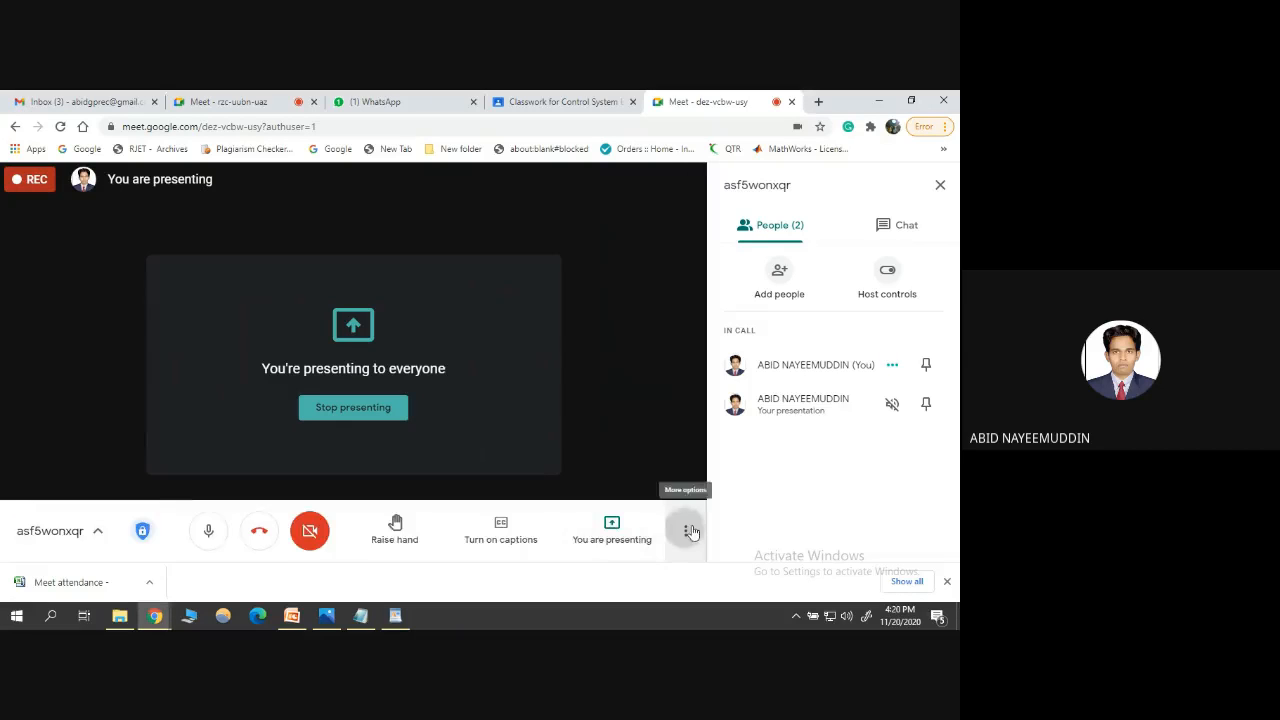
{"action": "left_click", "coordinate": [685, 530]}
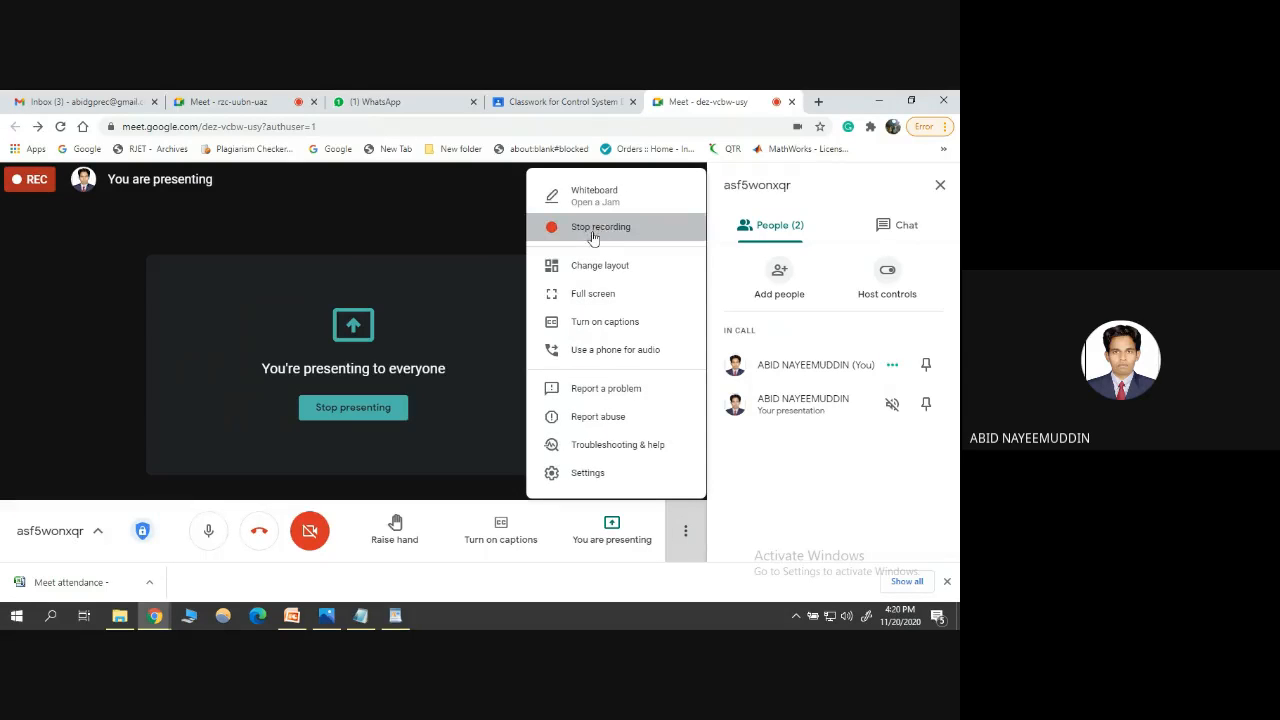